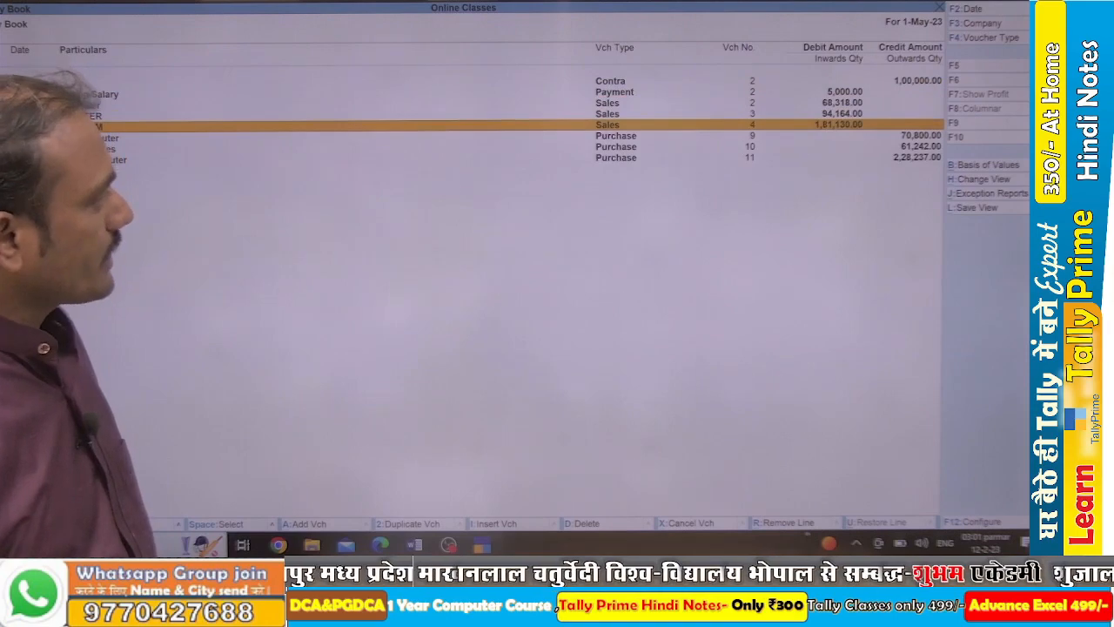
Open the Lx VIPRO COM sales voucher from the Day Book for review, and return to the Gateway of Tally.
key("Return")
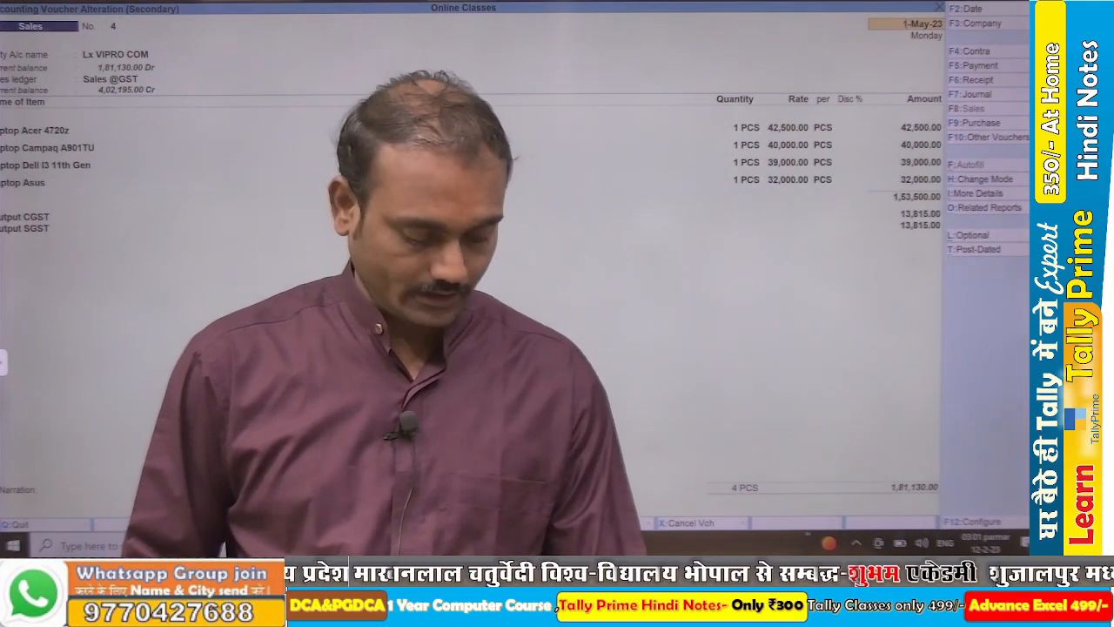
key("Escape")
key("Escape")
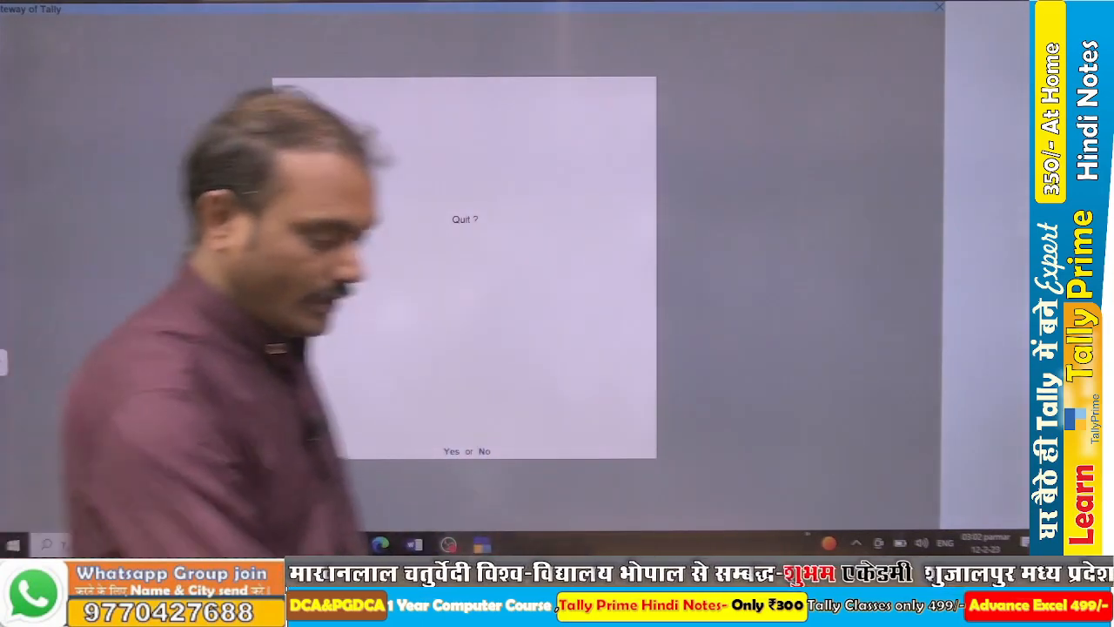
key("n")
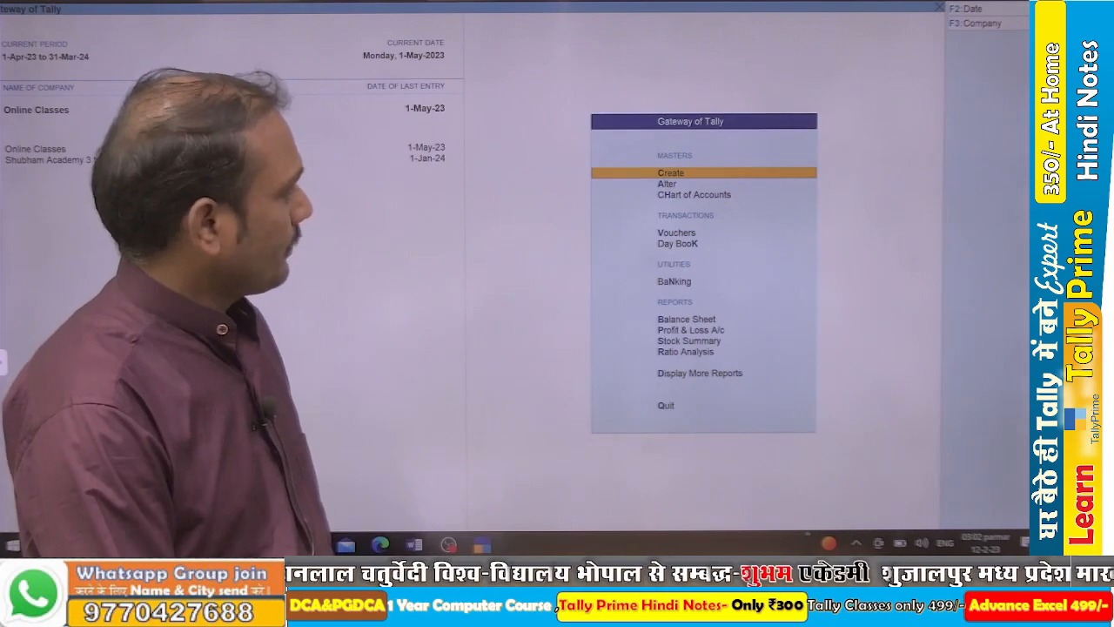
Examine the Balance Sheet in detailed form with its account groups expanded, and return to the Gateway of Tally.
key("b")
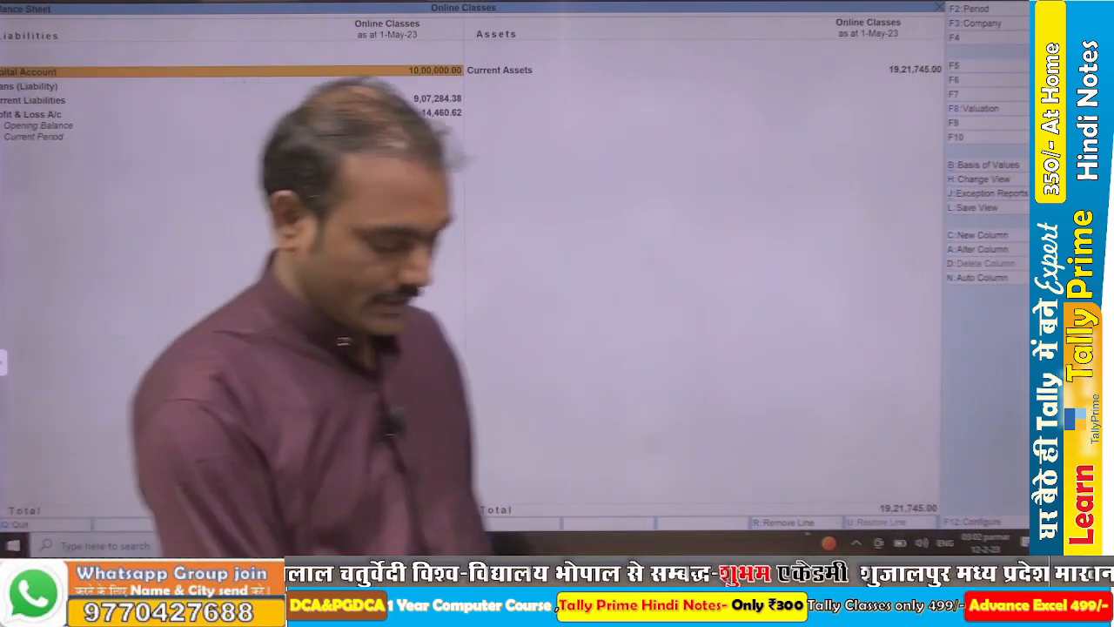
key("alt+F5")
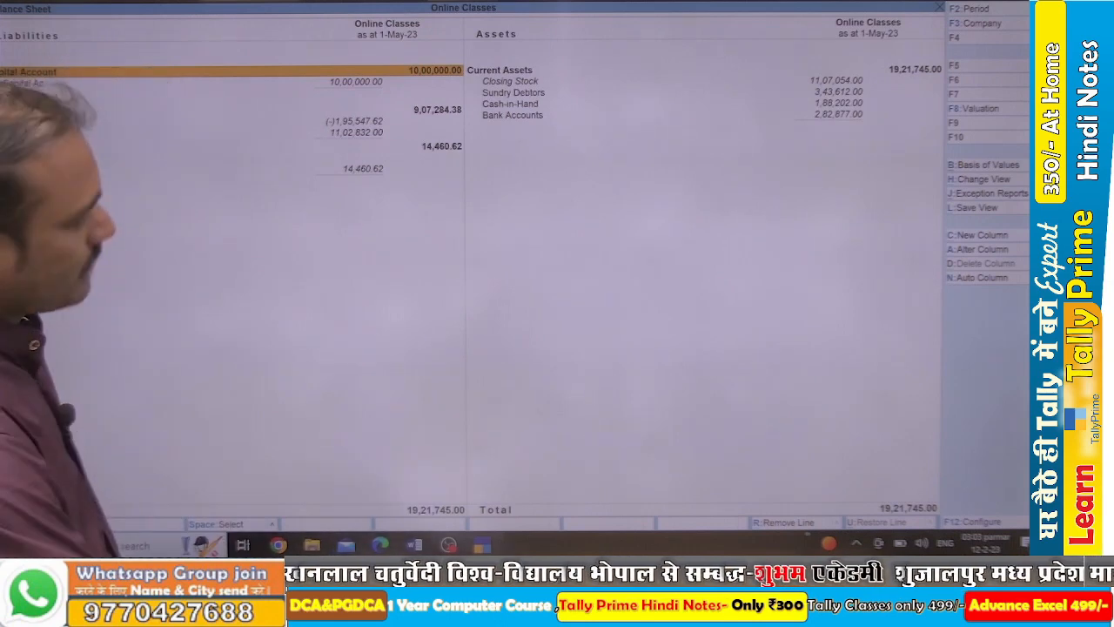
key("Escape")
key("Up")
key("Up")
key("Up")
key("Up")
key("Up")
key("Up")
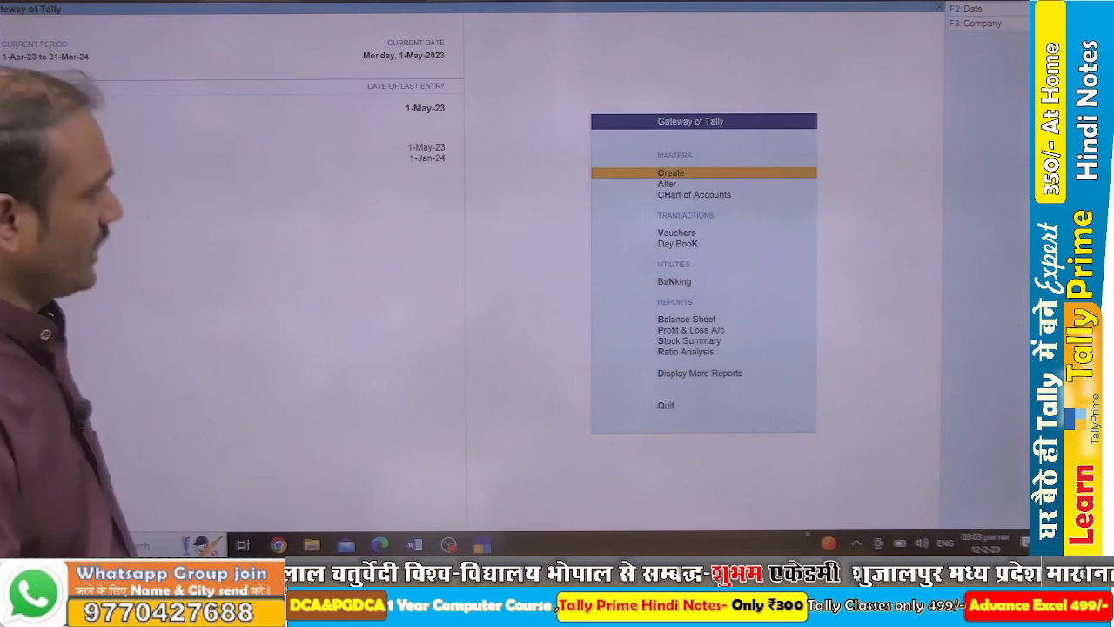
Start a new sales voucher, consulting transaction 23 in the Word document and the voucher configuration options.
key("v")
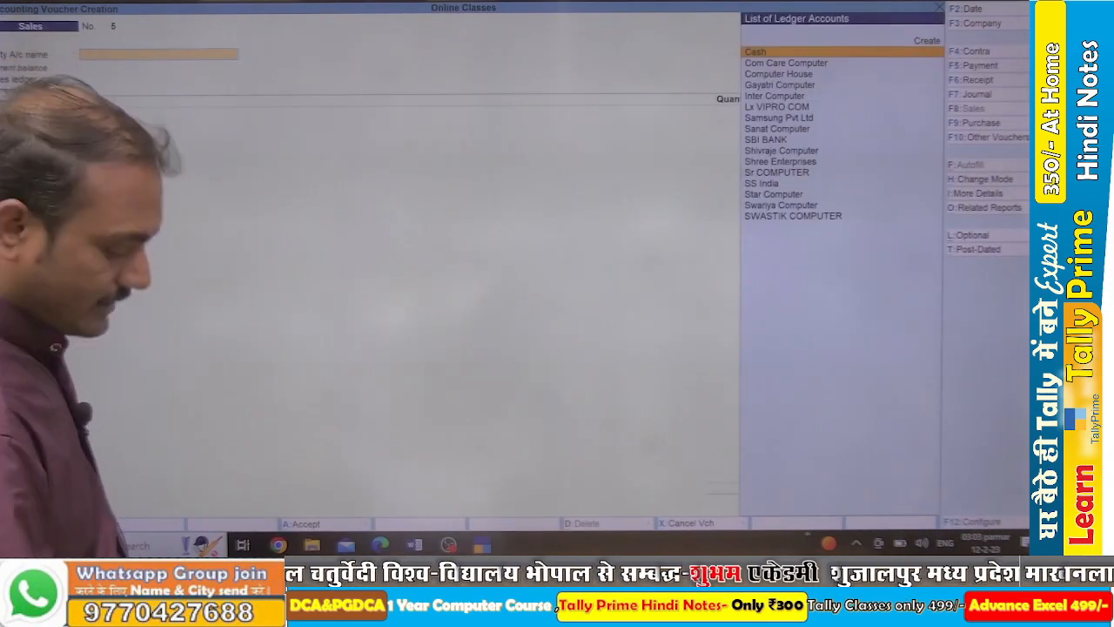
key("alt+Tab")
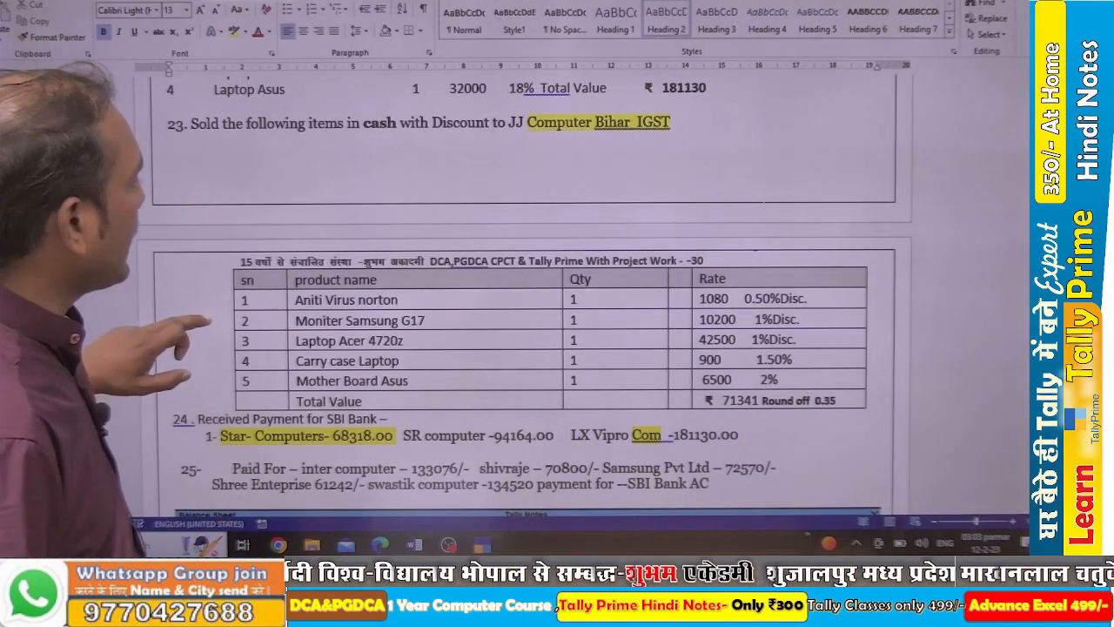
scroll(526, 296, "down", 1)
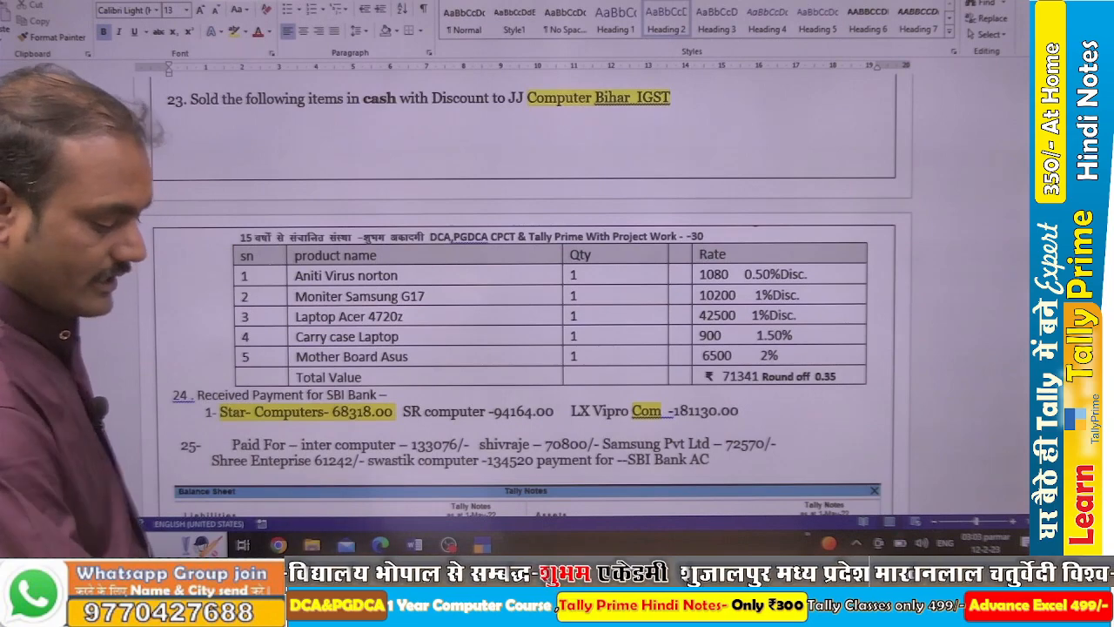
key("alt+Tab")
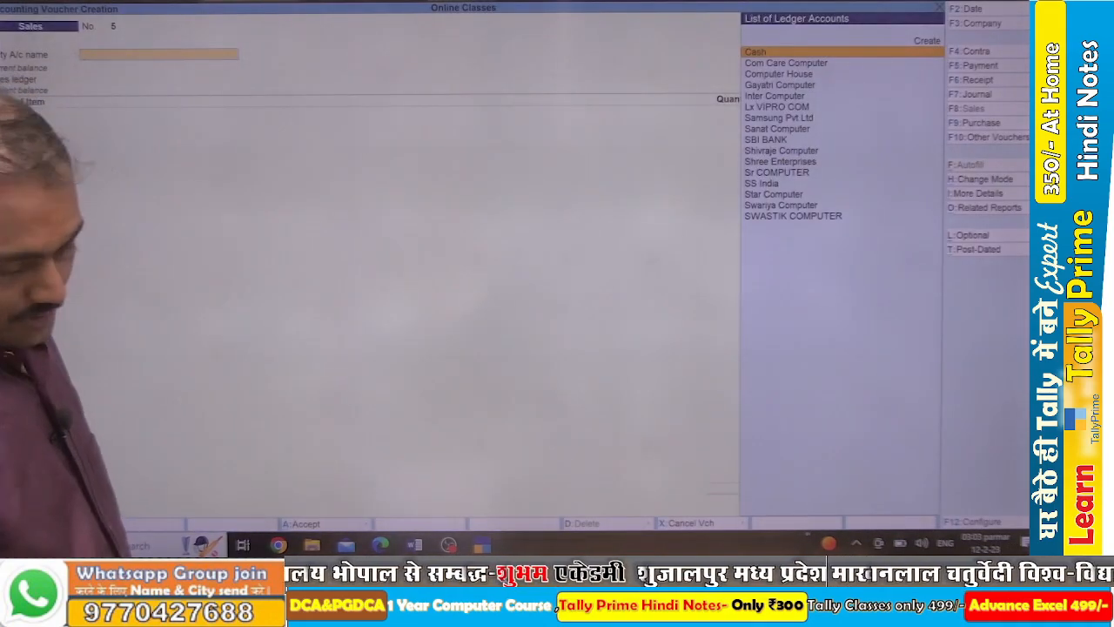
key("F12")
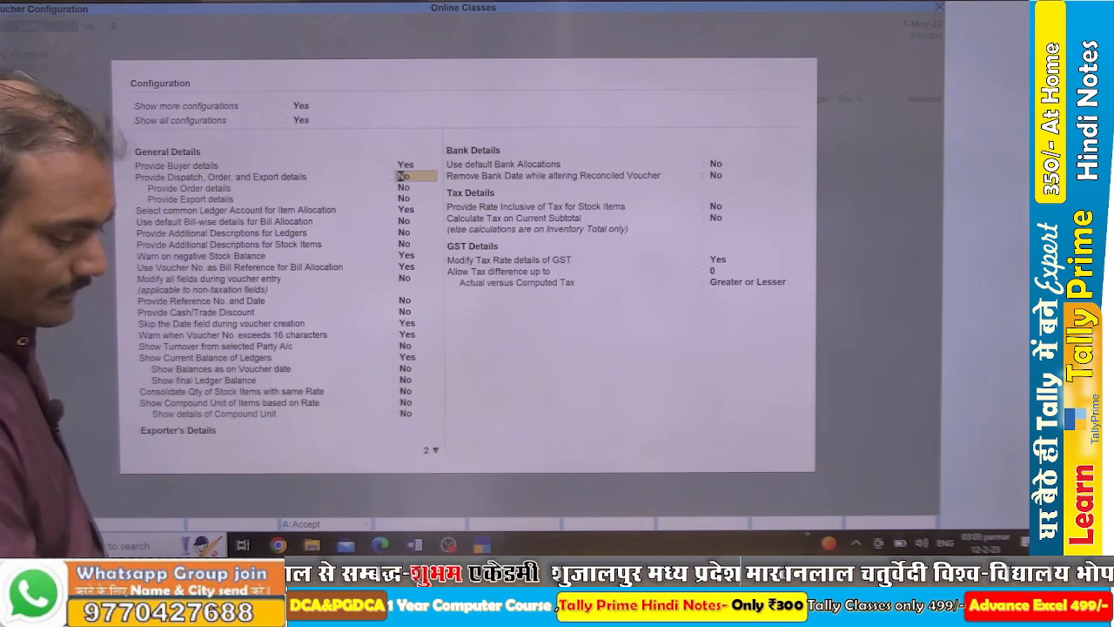
key("Escape")
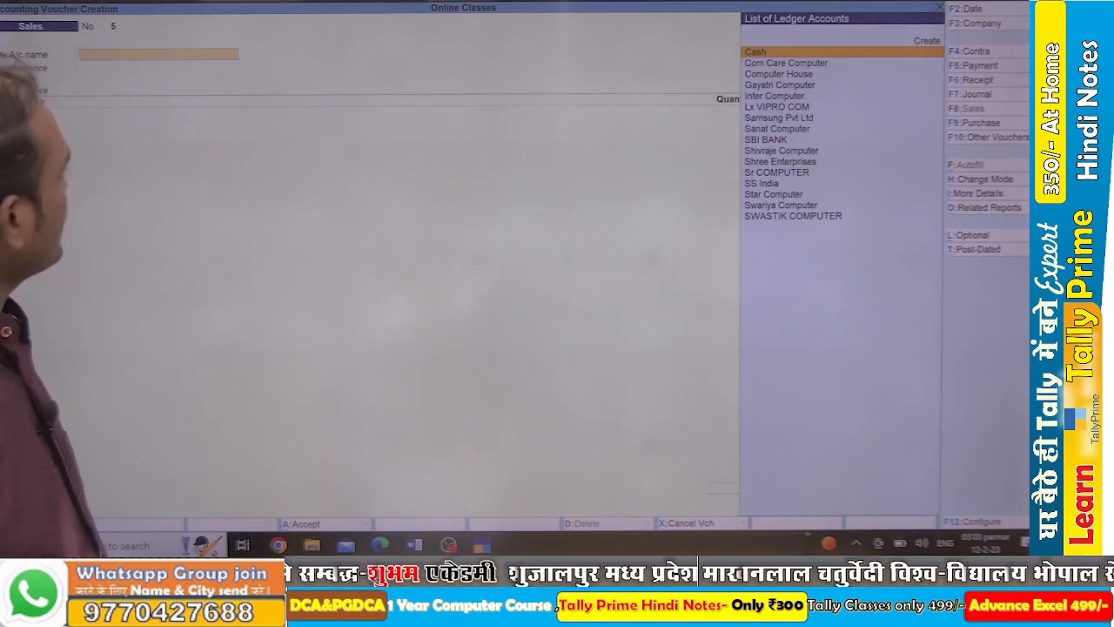
Select Cash as the party, set its GST registration type to Regular, fill in the GSTIN and set the place of supply to Bihar.
key("Return")
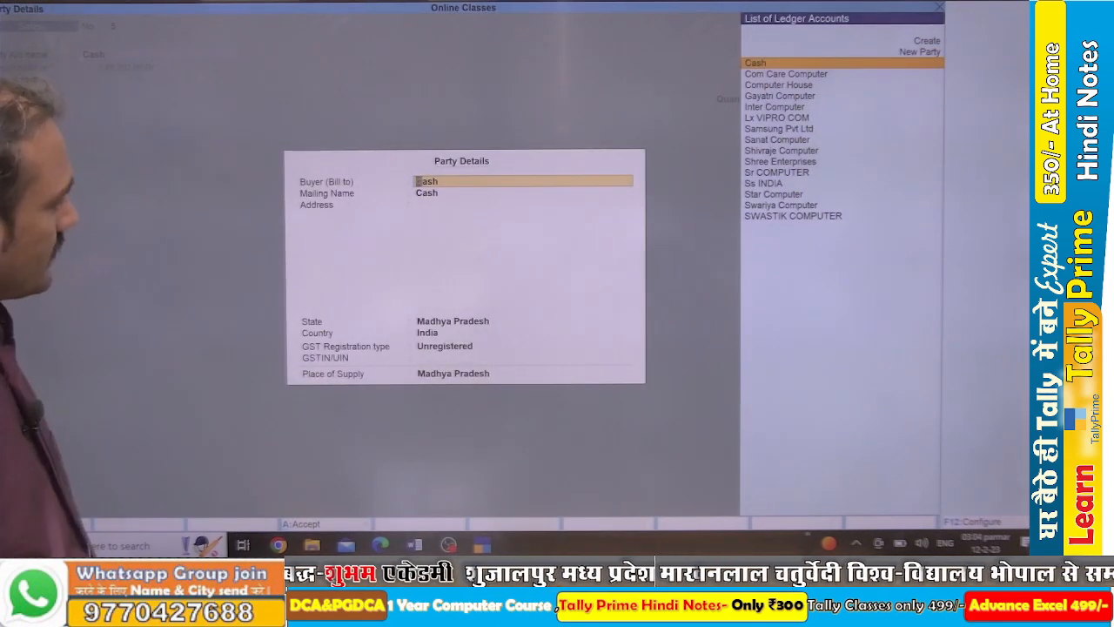
key("Return")
key("Return")
key("Return")
key("Return")
key("Return")
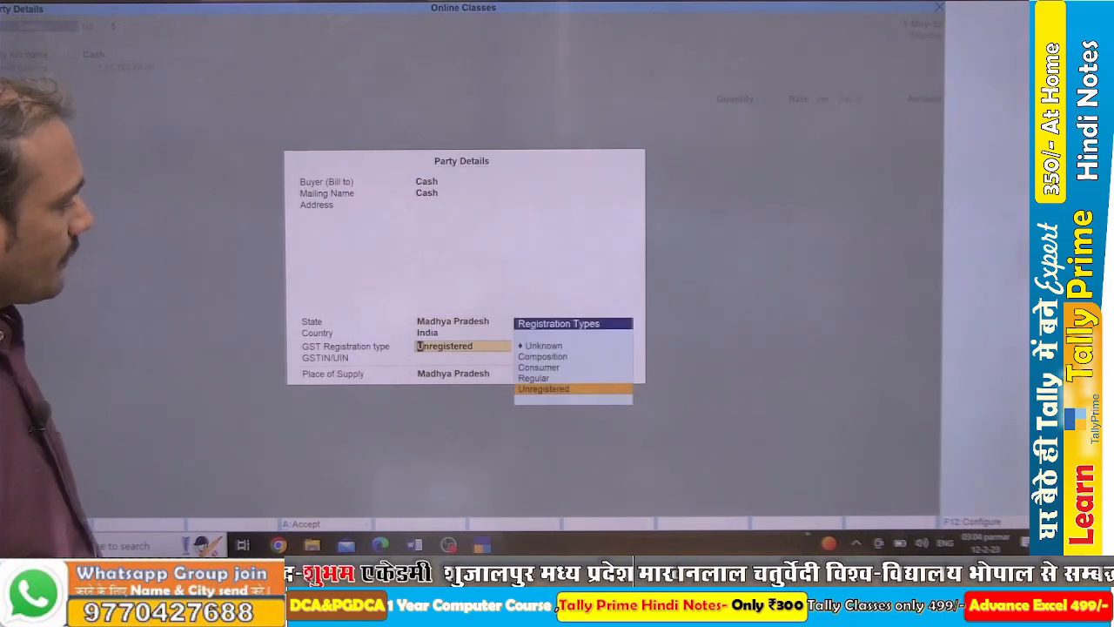
key("Up")
key("Return")
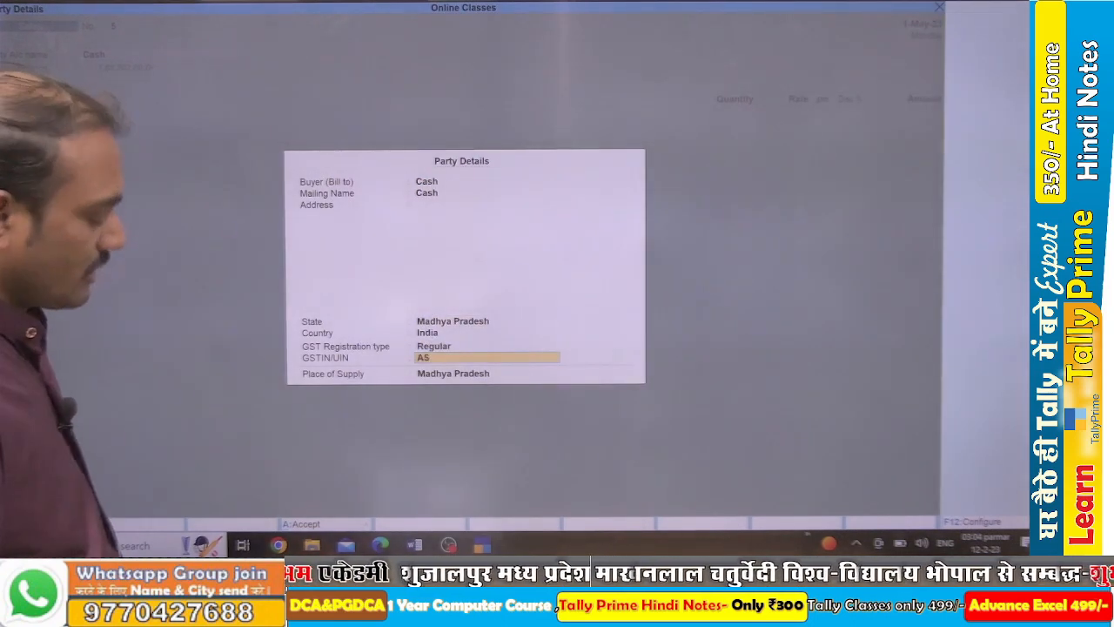
key("Return")
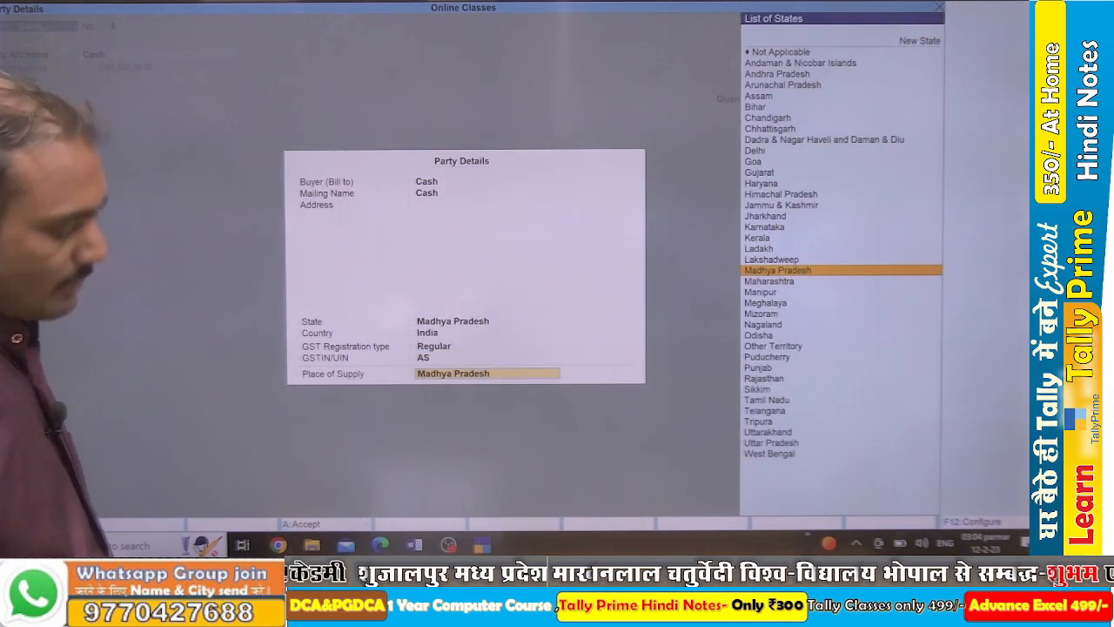
type("Bi")
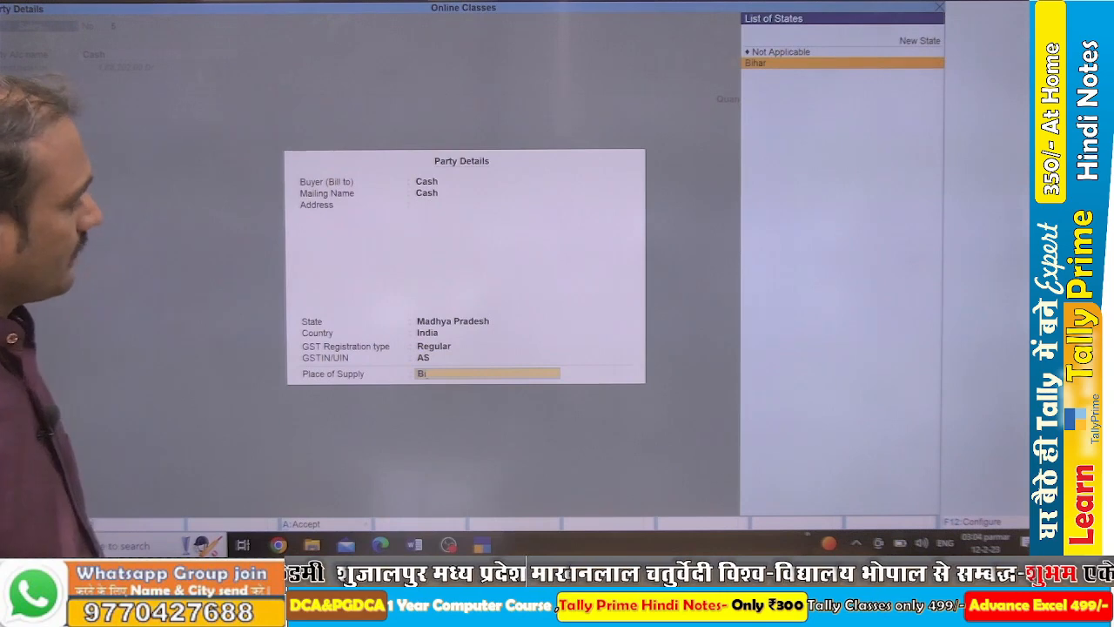
key("Return")
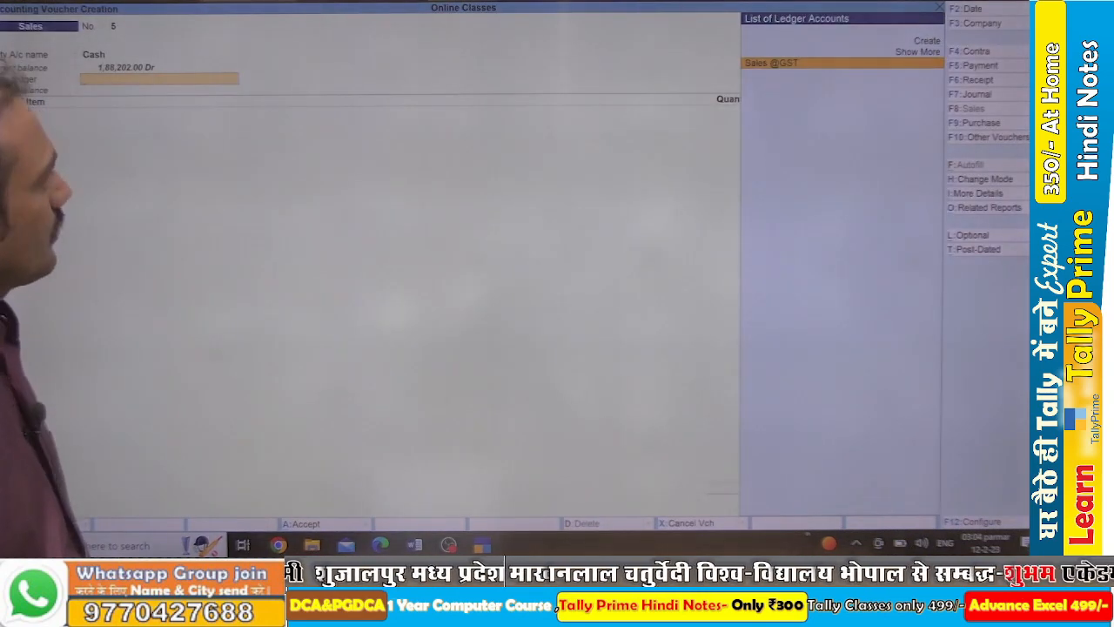
key("Return")
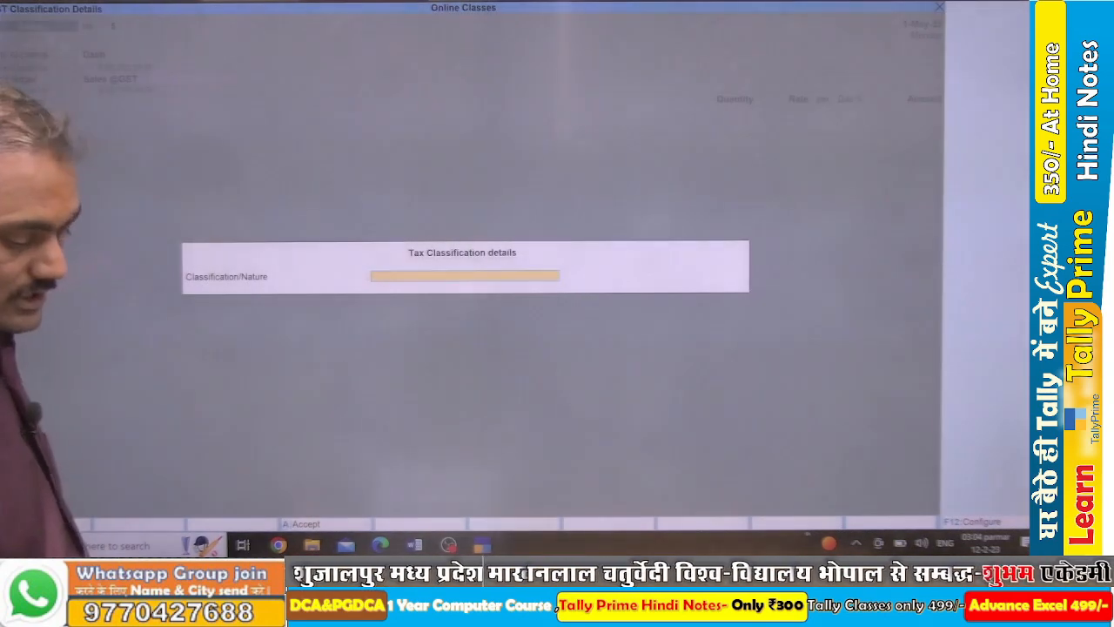
type("S")
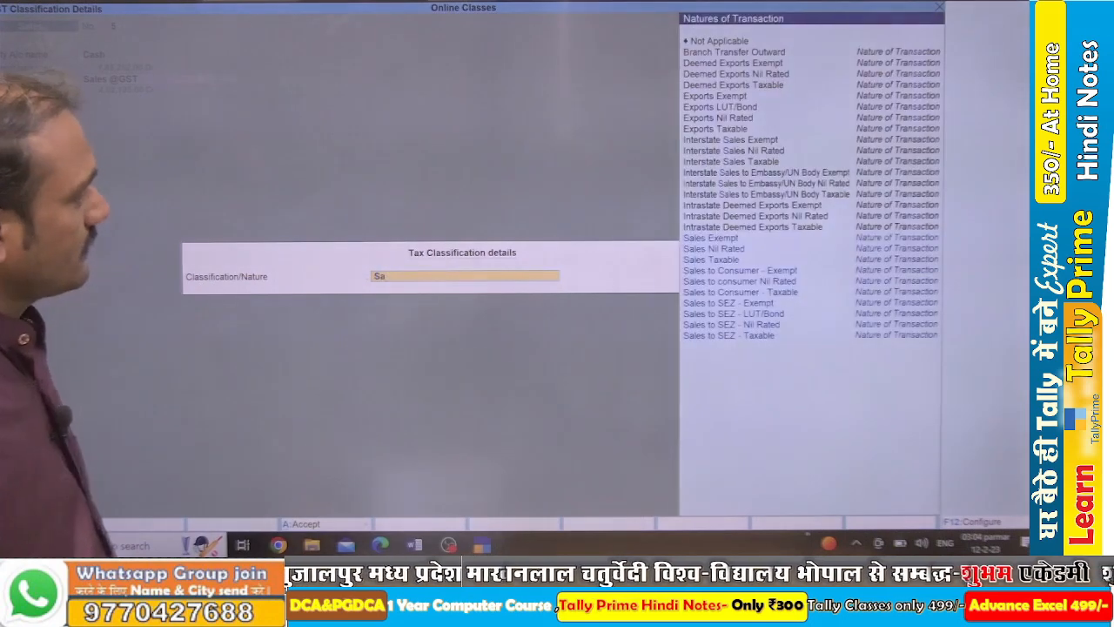
type("a")
key("Down")
key("Down")
key("Down")
key("Down")
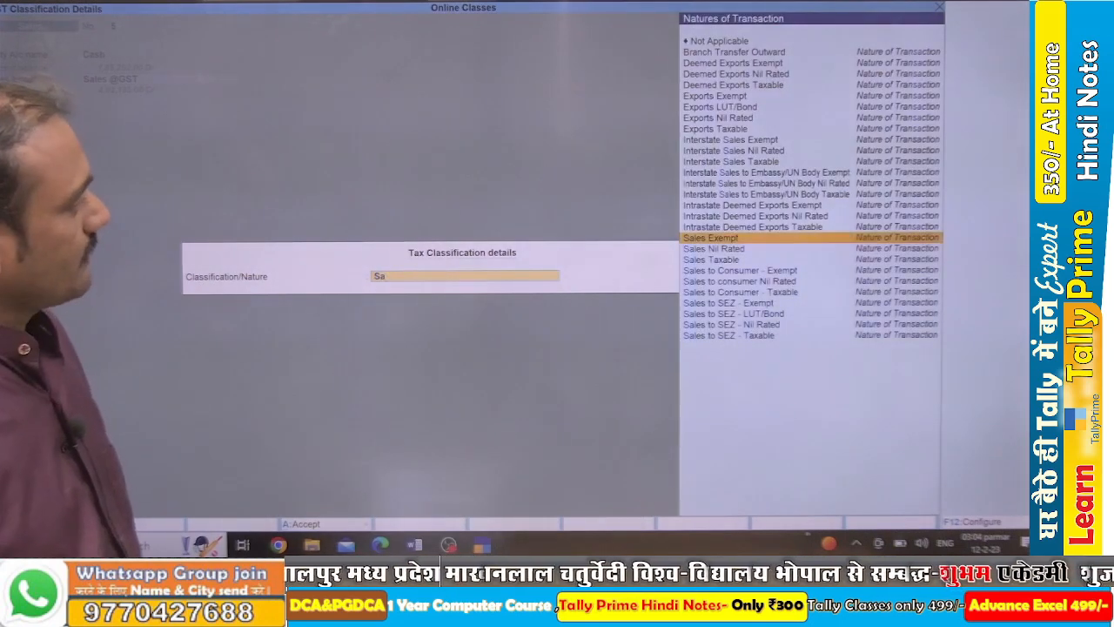
key("Up")
key("Up")
key("Up")
key("Up")
key("Up")
key("Up")
key("Up")
key("Up")
key("Up")
key("Up")
key("Up")
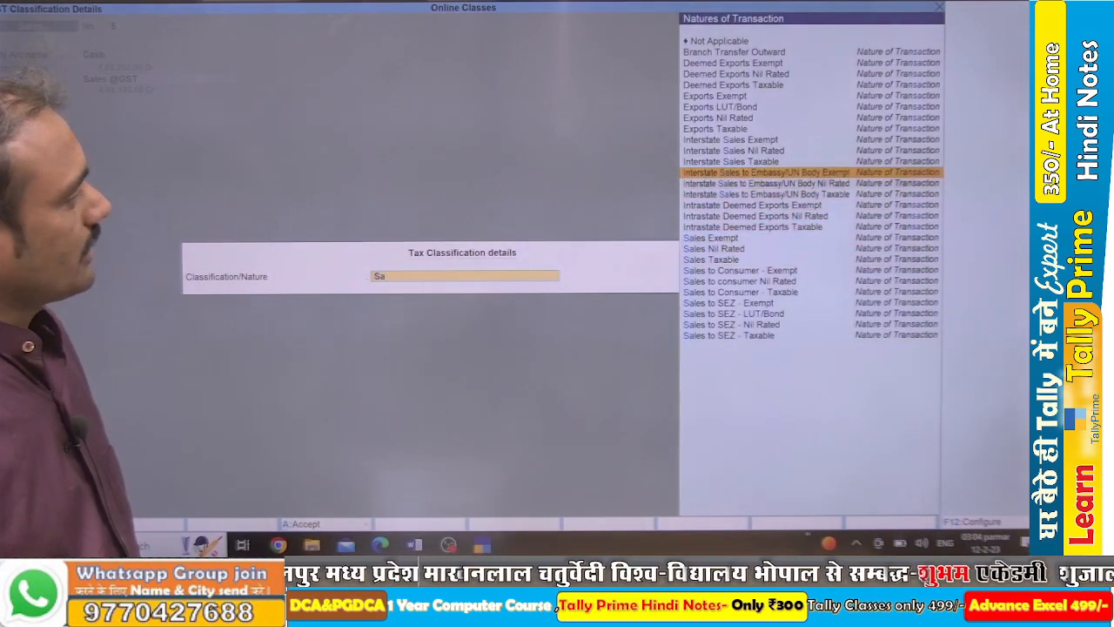
key("Down")
key("Return")
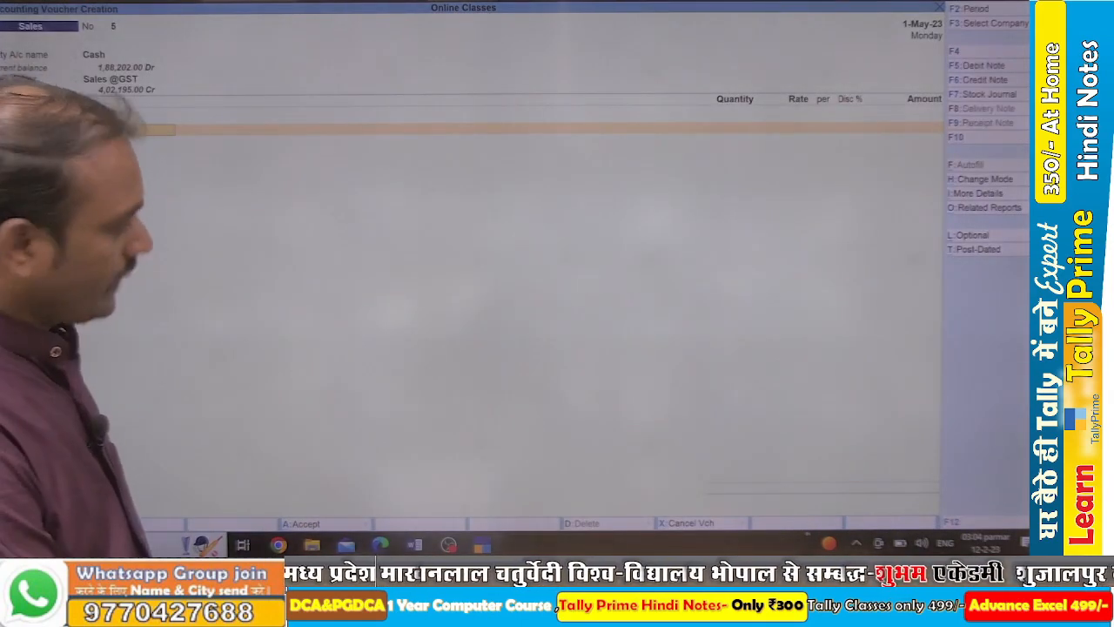
Add 1 PCS of Antivirus Norton at a rate of 1,080 with a 0.5% discount, following the Word item list.
key("alt+Tab")
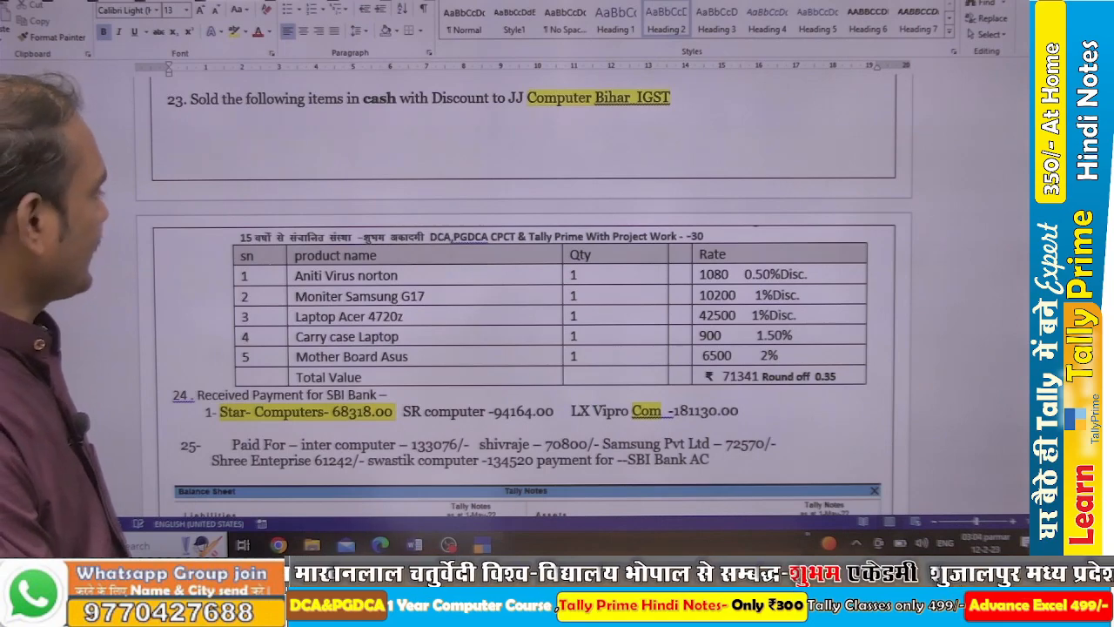
key("alt+Tab")
type("an")
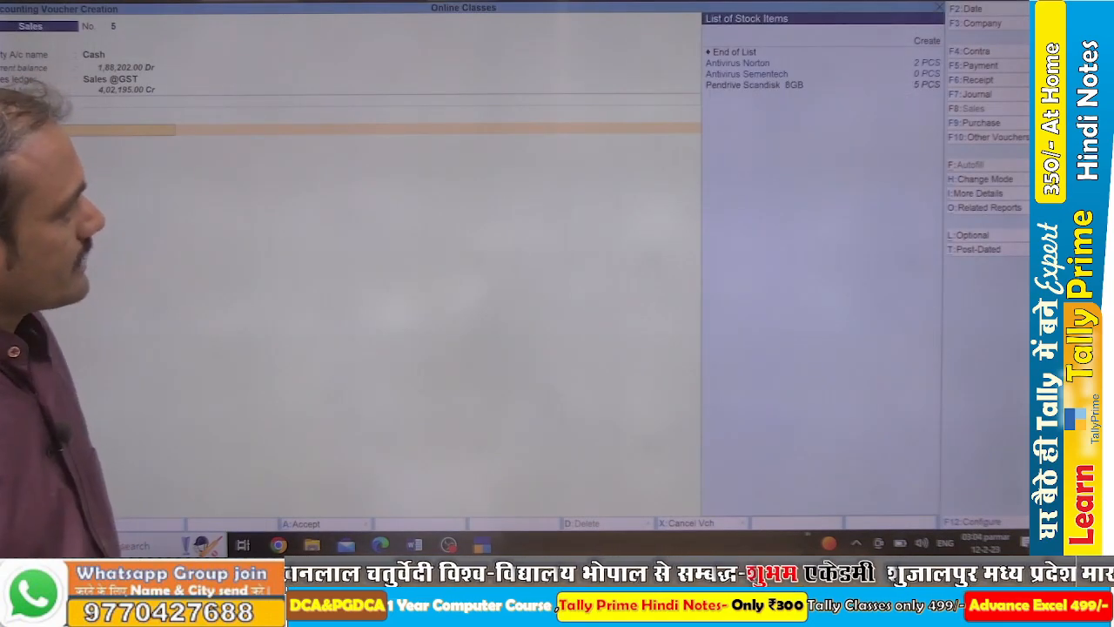
key("Down")
key("Return")
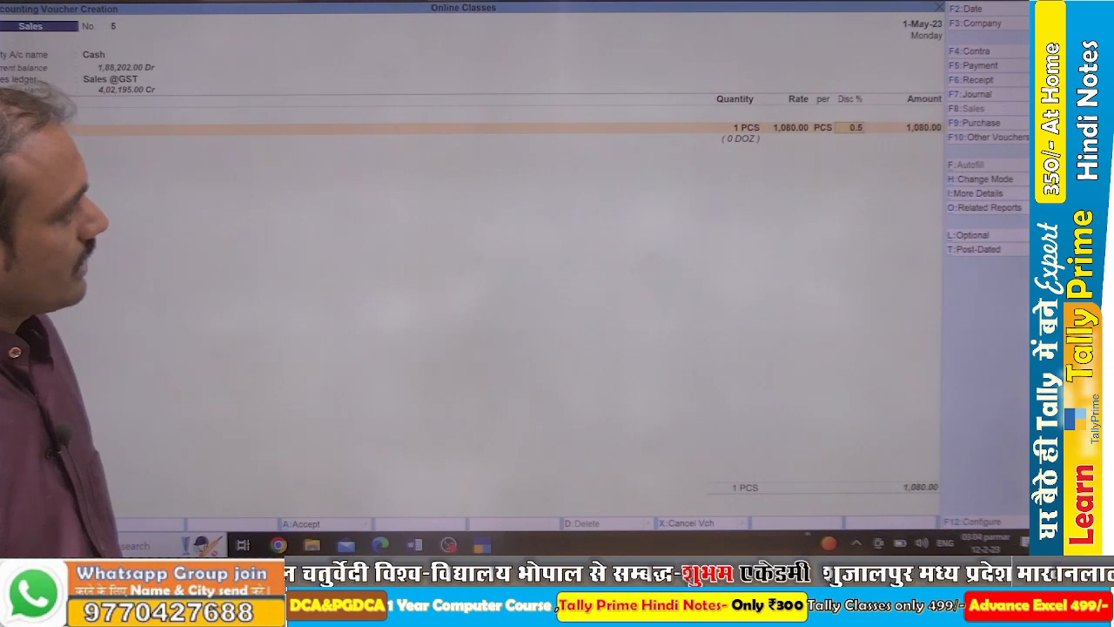
key("Return")
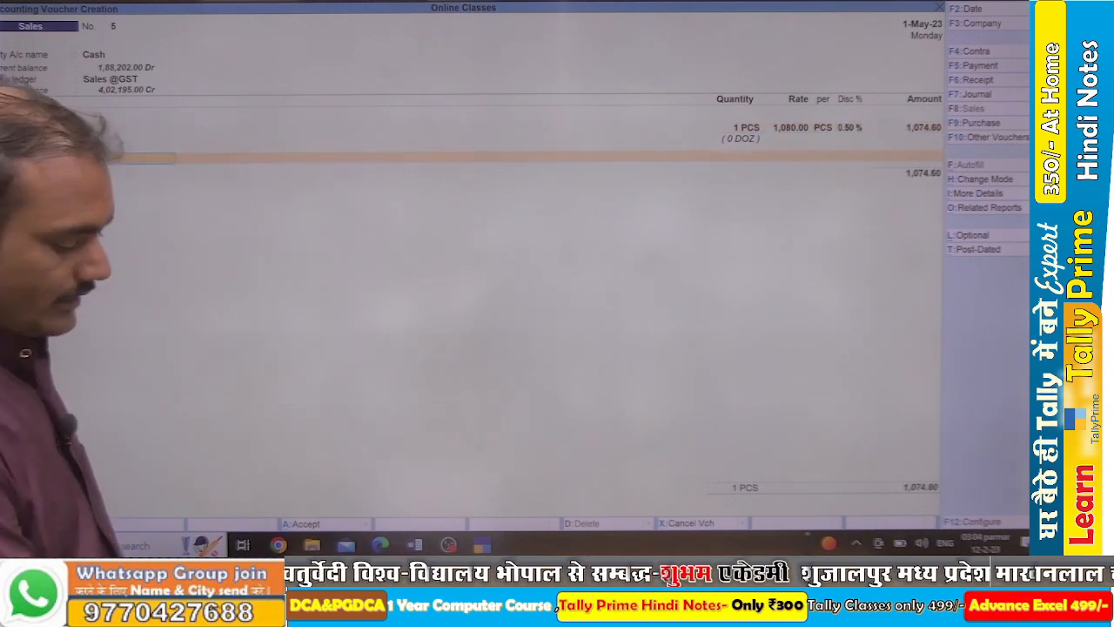
Add 1 PCS of Monniter Samsung 17 at a rate of 10,200 with a 1% discount, following the Word item list.
key("alt+Tab")
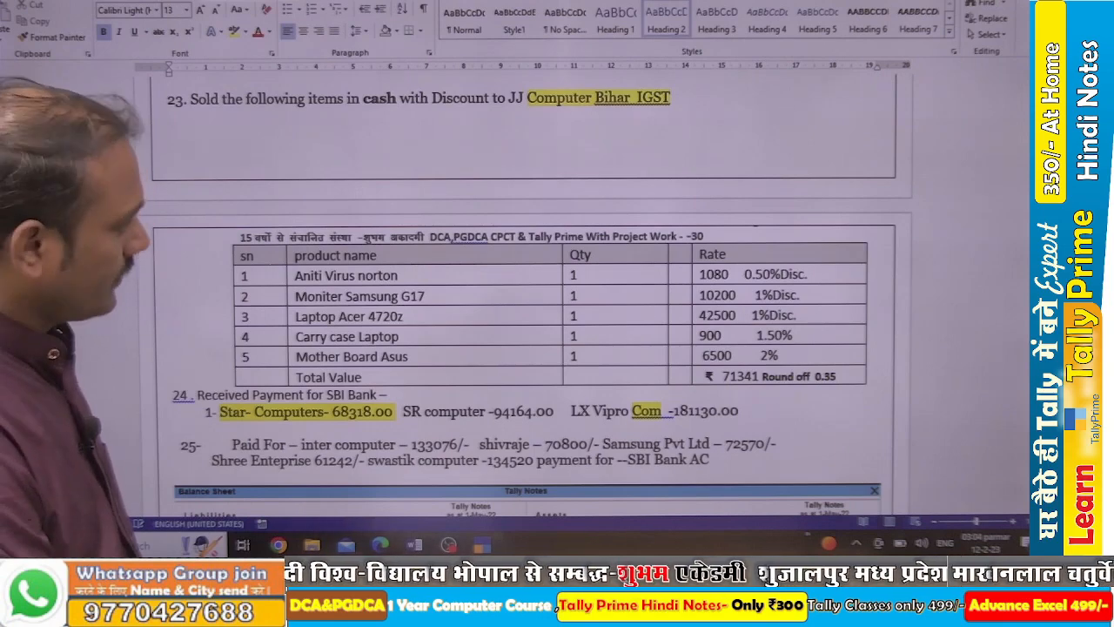
key("alt+Tab")
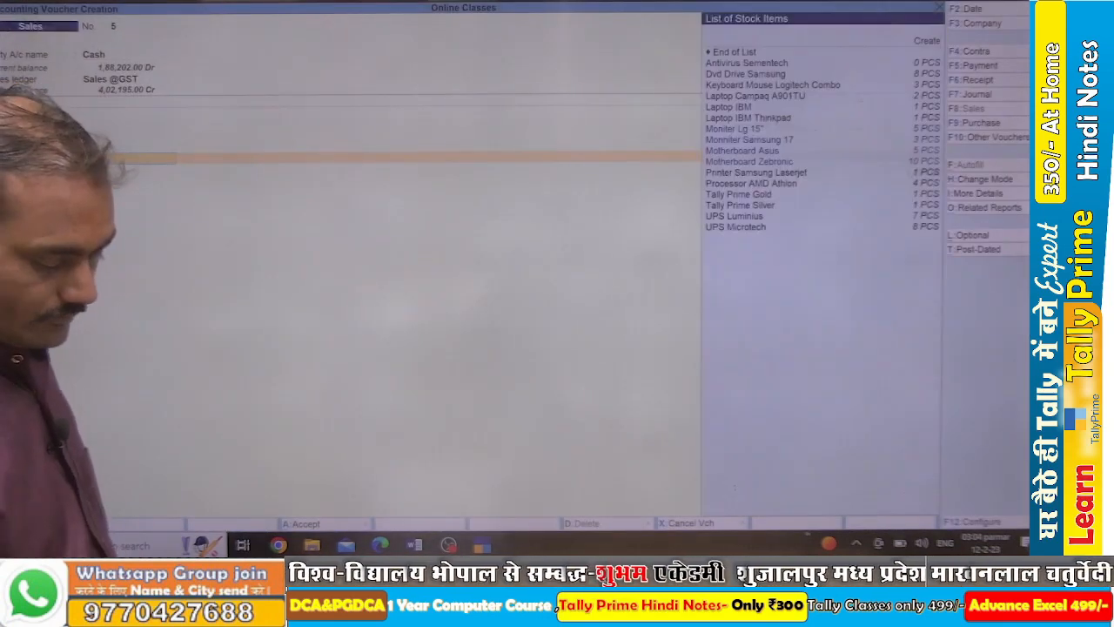
key("Down")
key("Down")
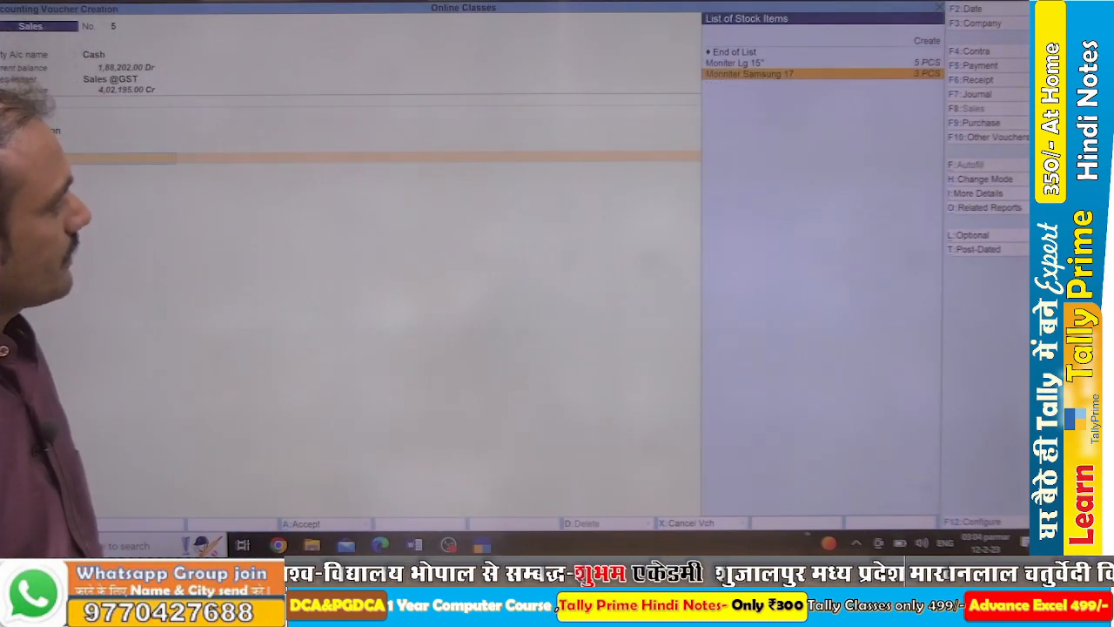
key("Return")
type("1 PCS")
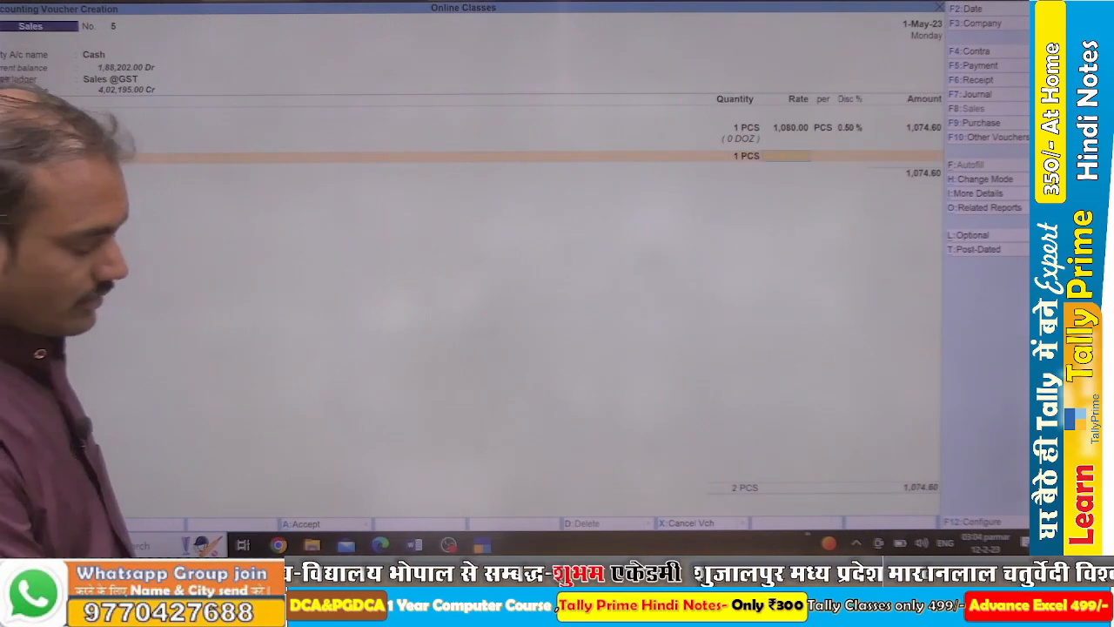
key("alt+Tab")
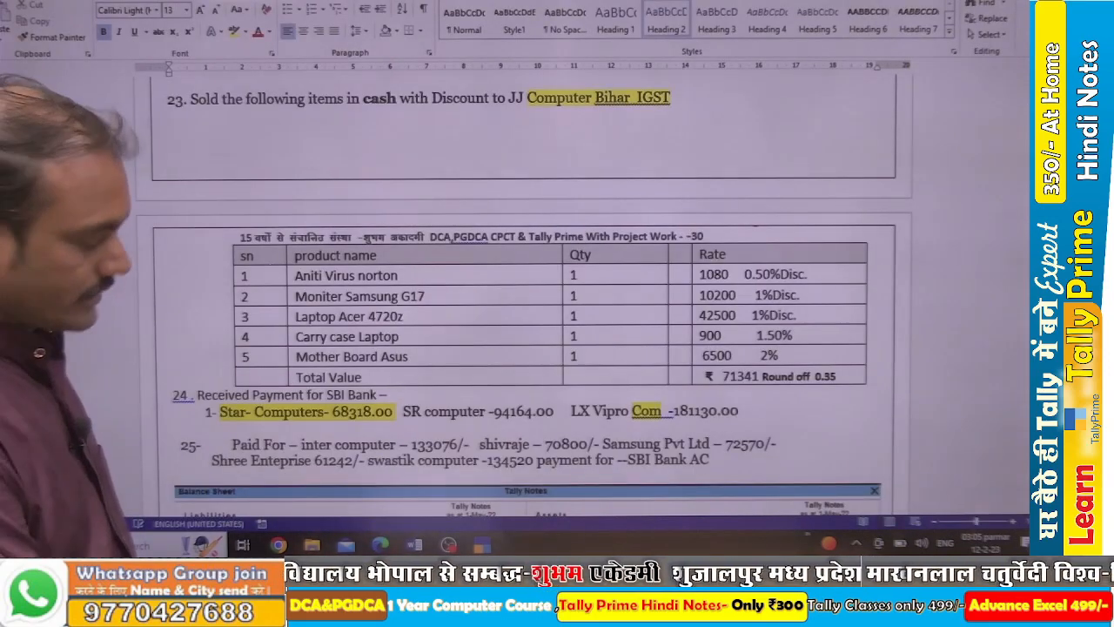
key("alt+Tab")
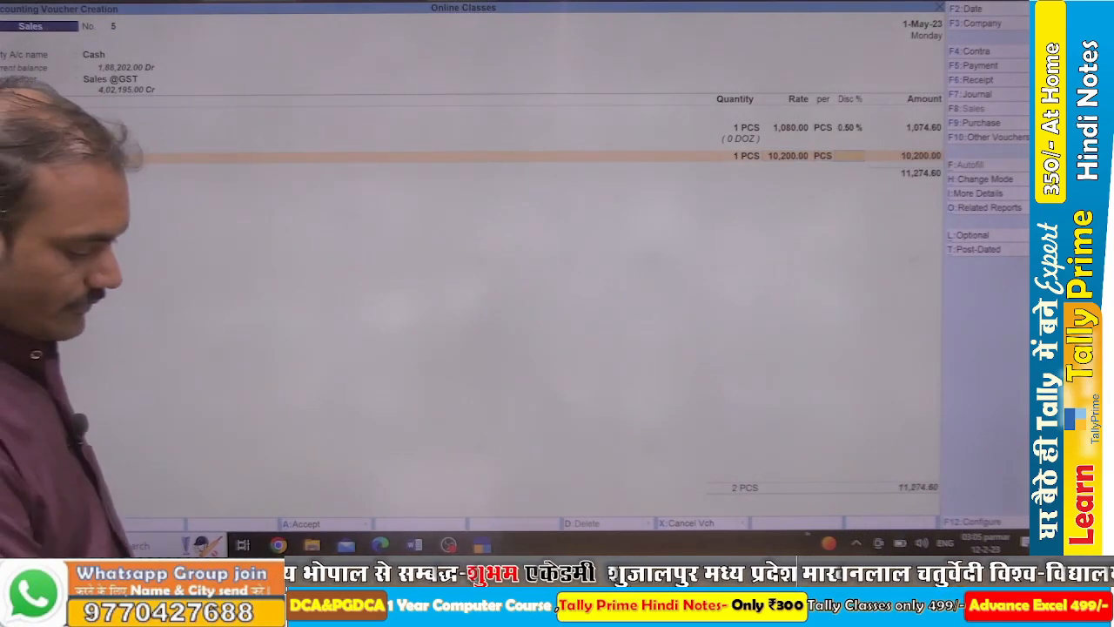
key("alt+Tab")
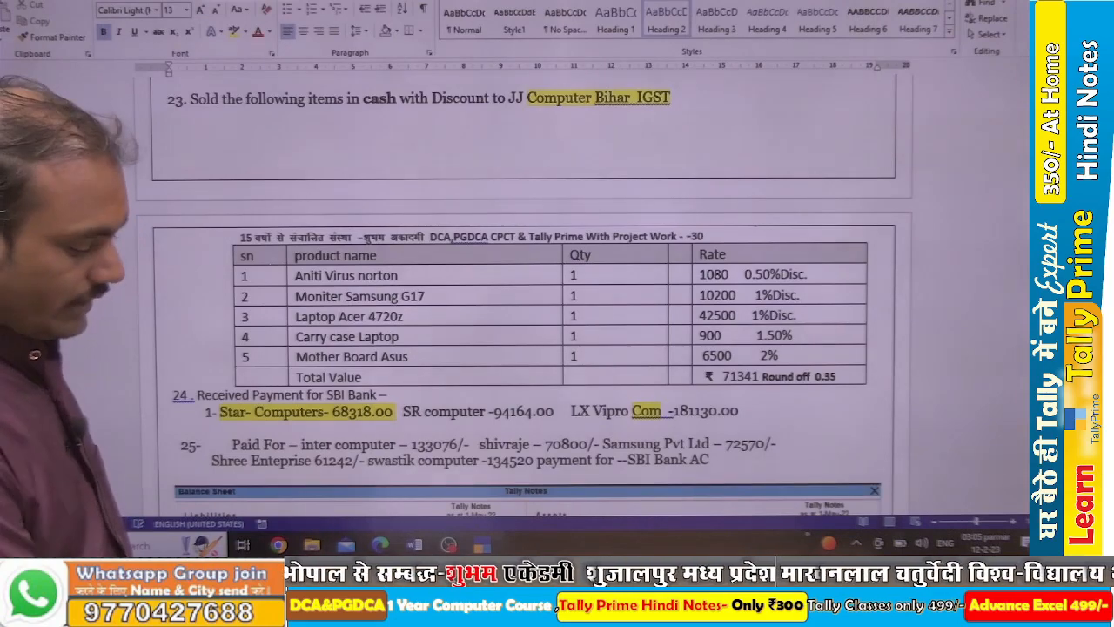
key("alt+Tab")
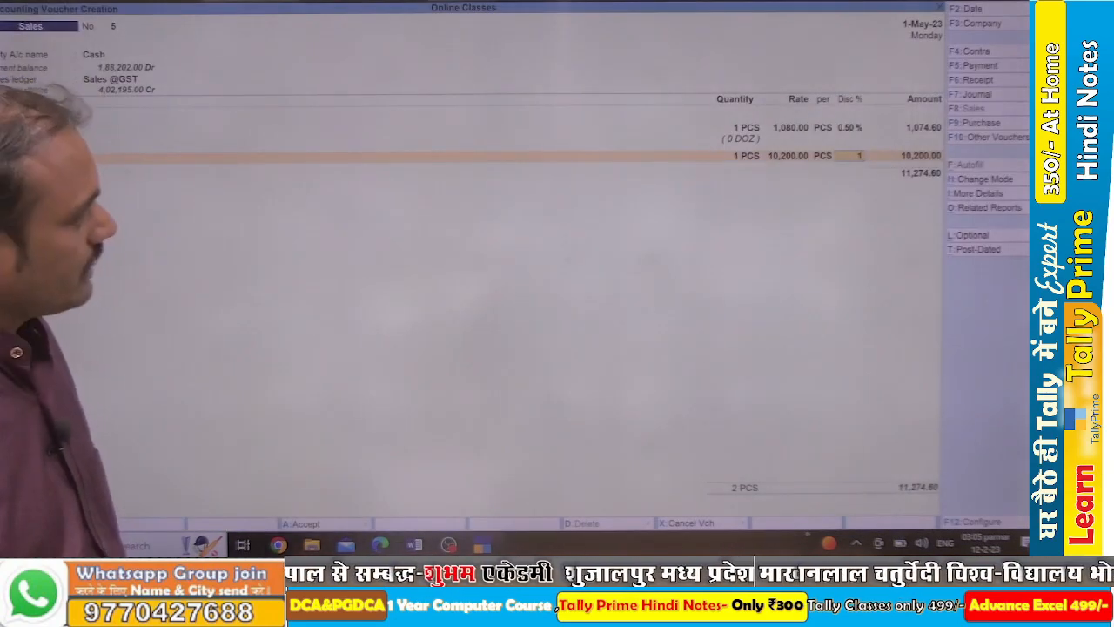
key("Return")
key("Return")
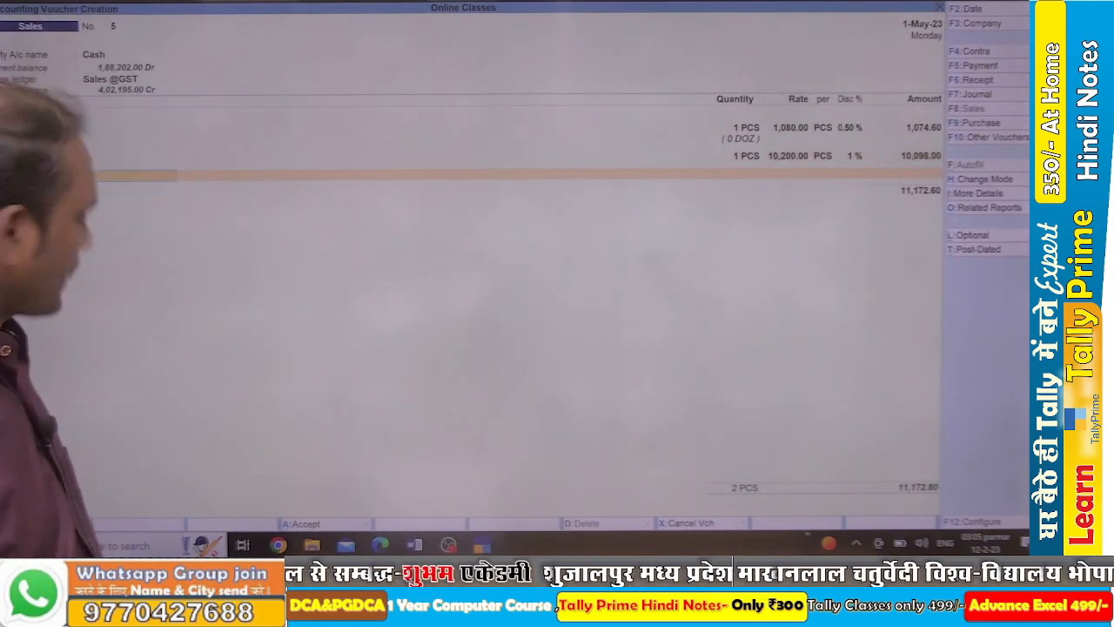
Add 1 PCS of Laptop Acer 4720z at a rate of 42,500 with a 1% discount, checking the Word item list.
key("alt+Tab")
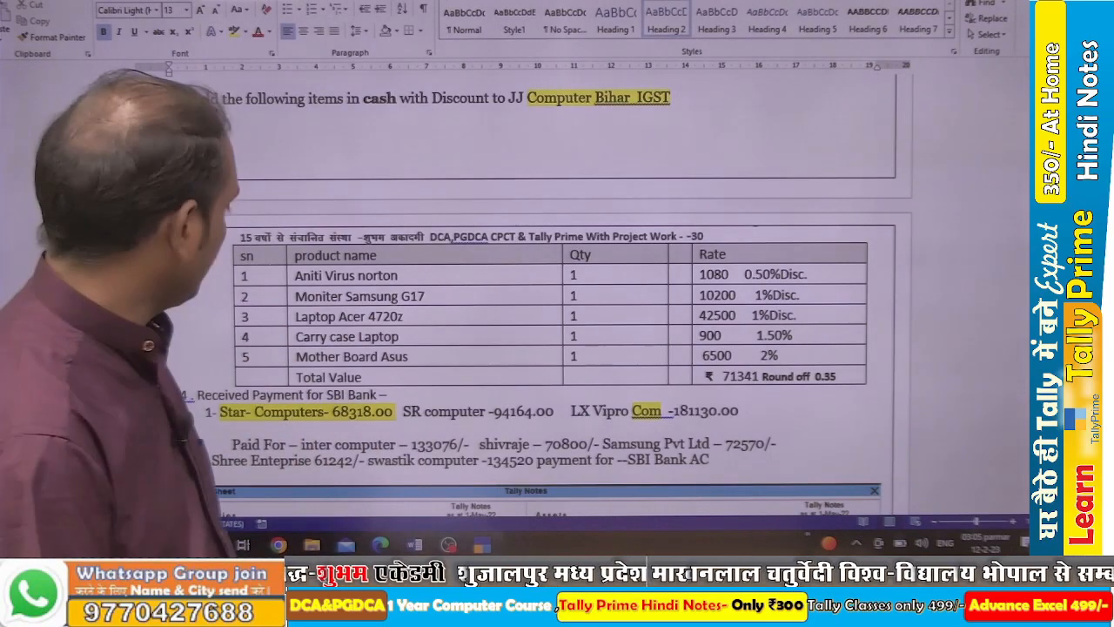
key("alt+Tab")
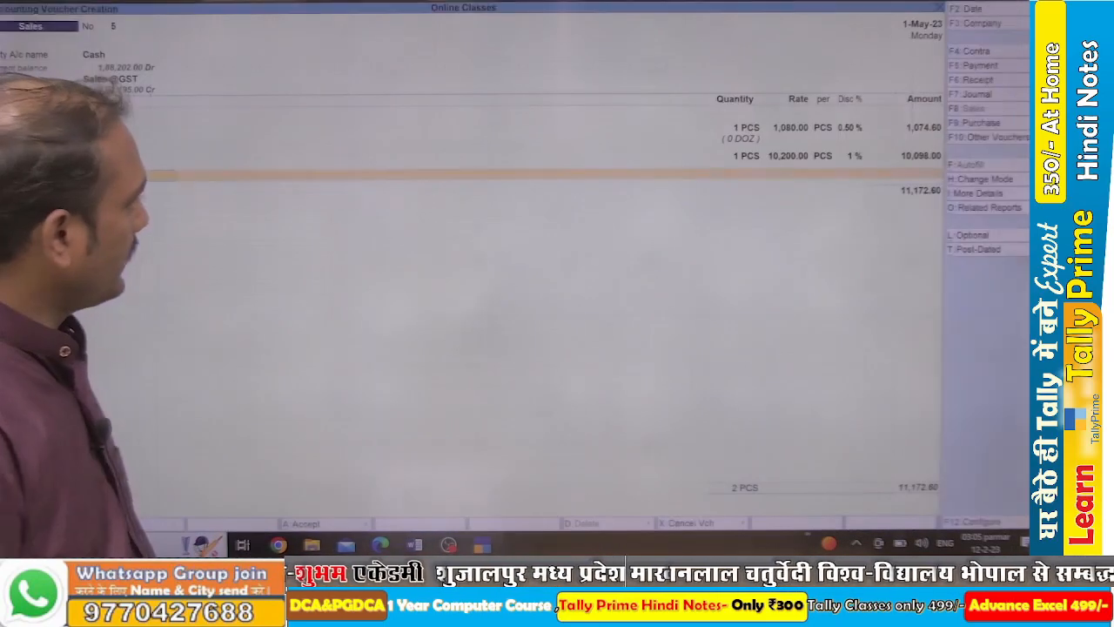
type("la")
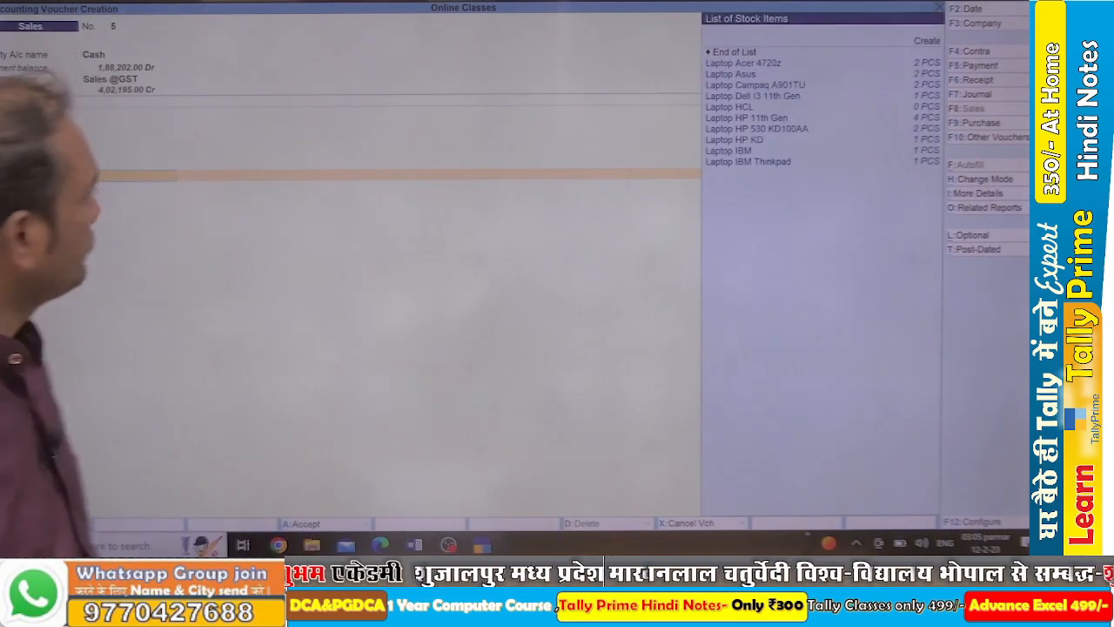
key("Return")
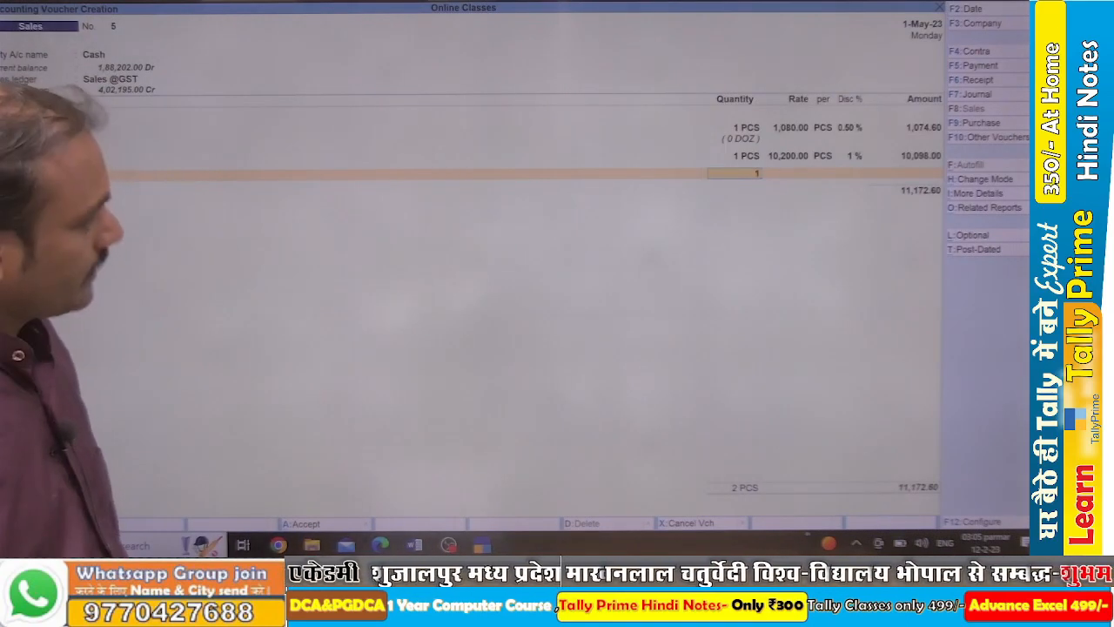
type("1")
key("Return")
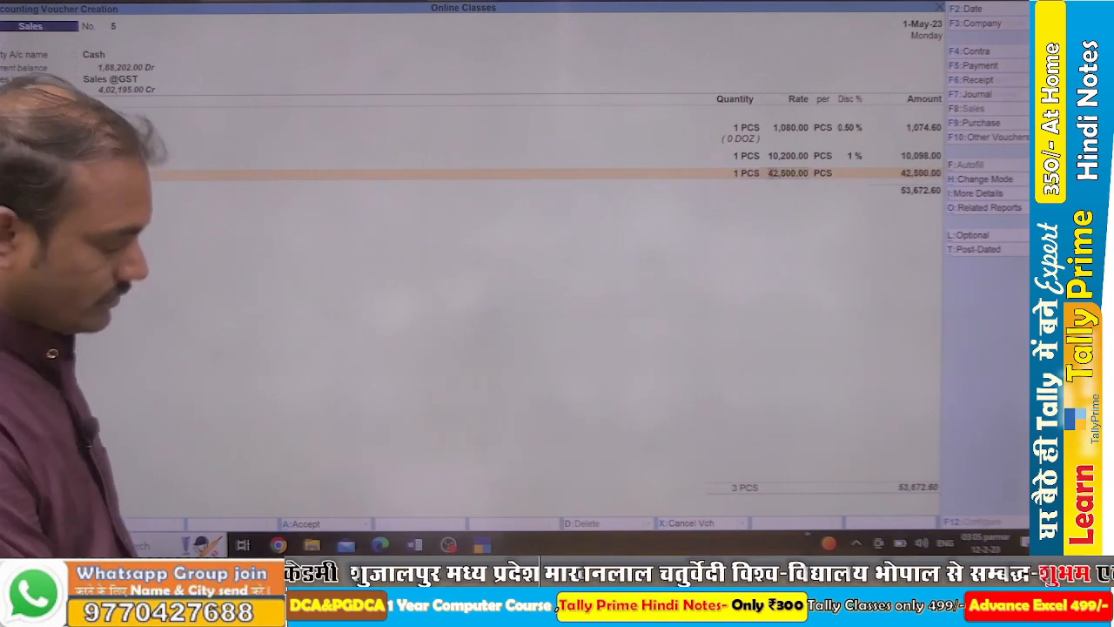
key("alt+Tab")
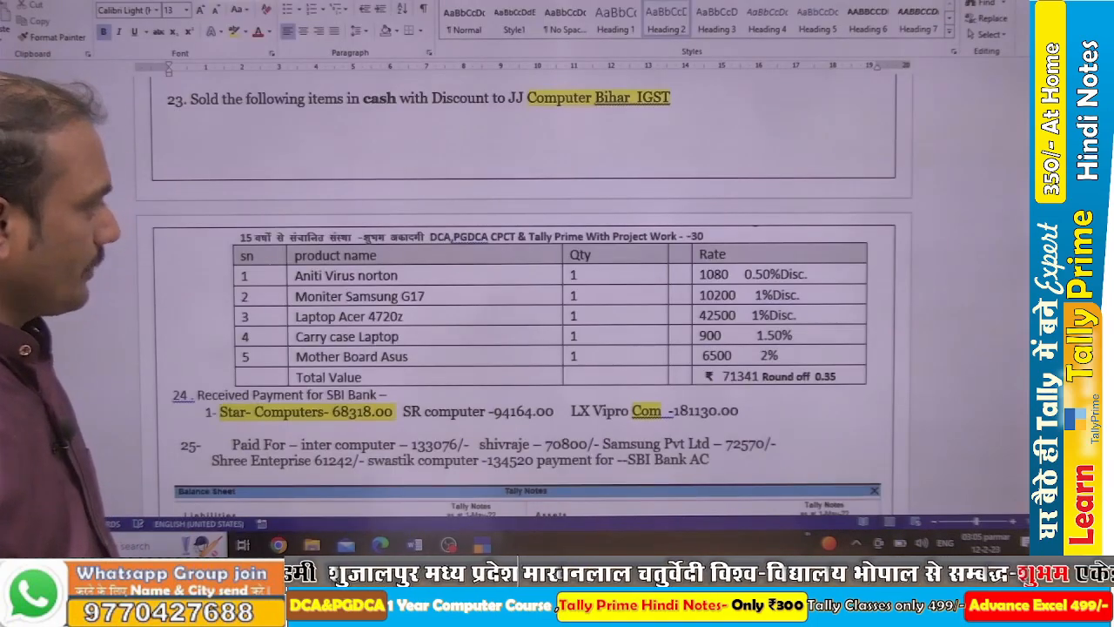
key("alt+Tab")
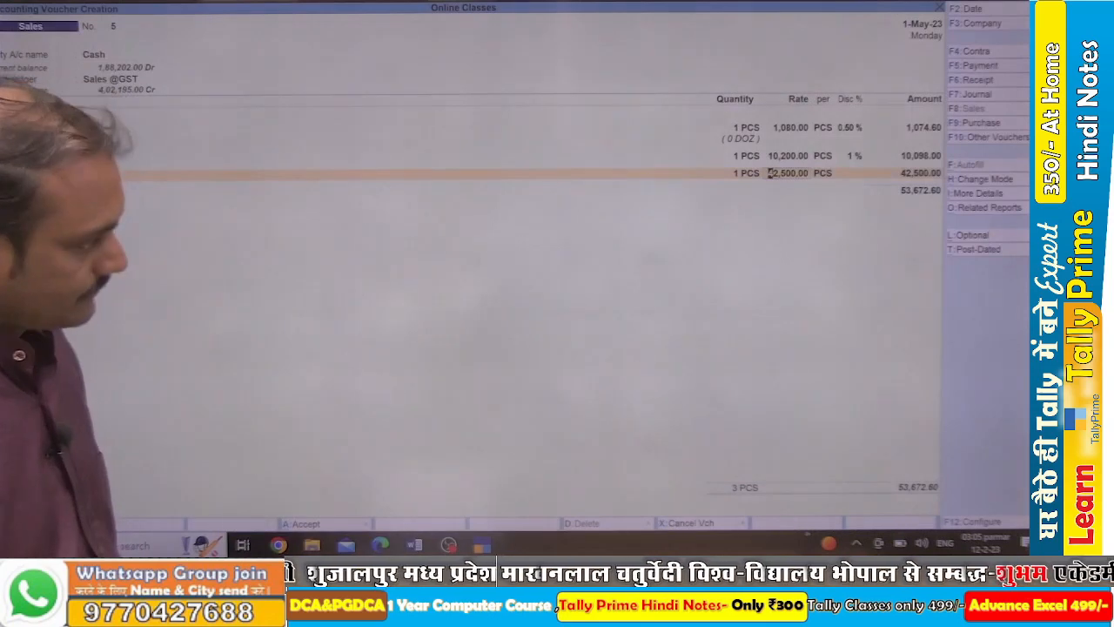
key("Return")
key("Return")
type("1")
key("Return")
key("Return")
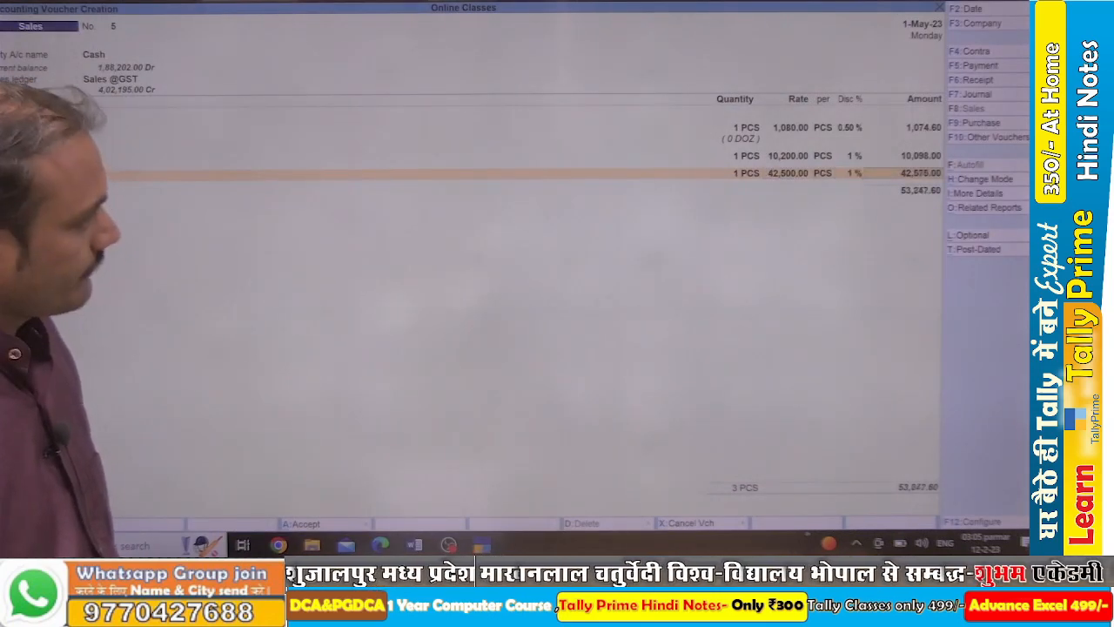
Add 1 PCS of Carry Case Beg at a rate of 900 with a 1.50% discount, as given in the Word item list.
key("alt+Tab")
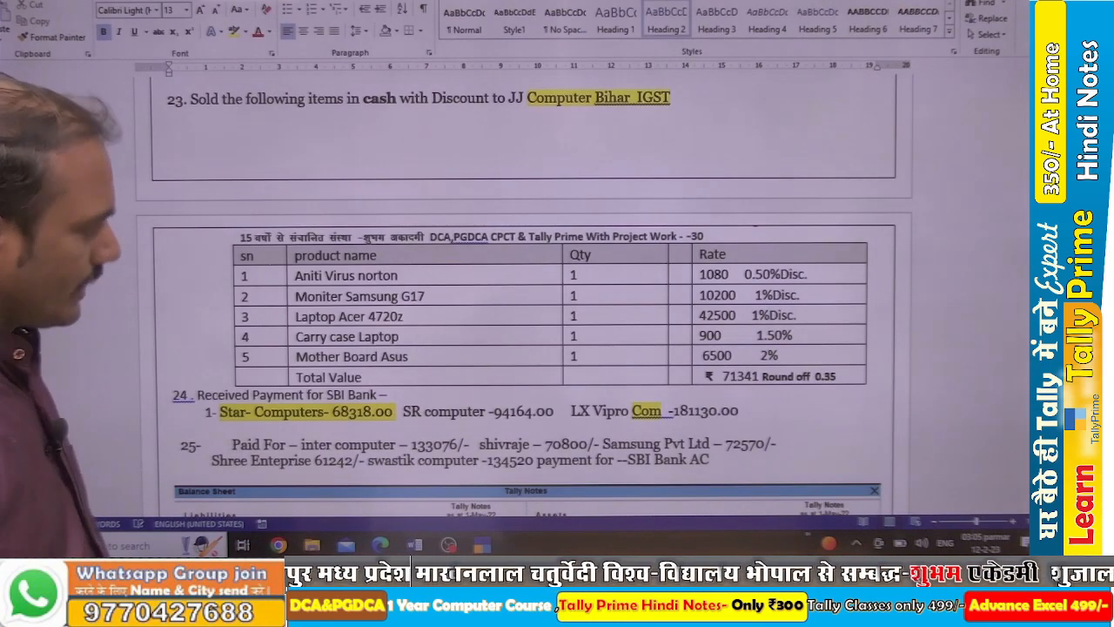
key("alt+Tab")
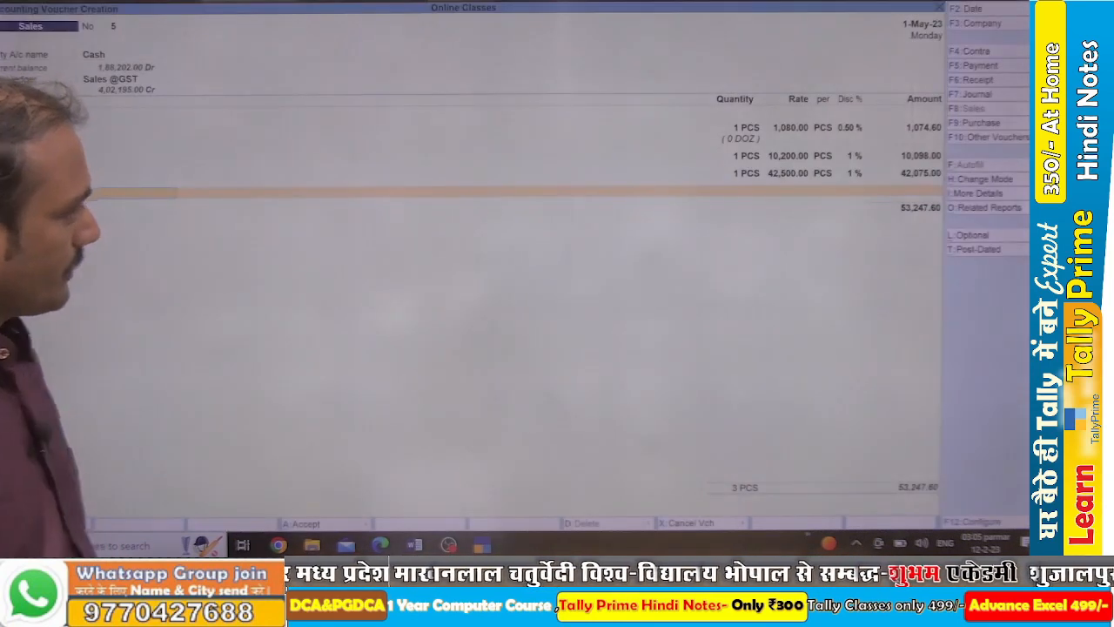
type("ca")
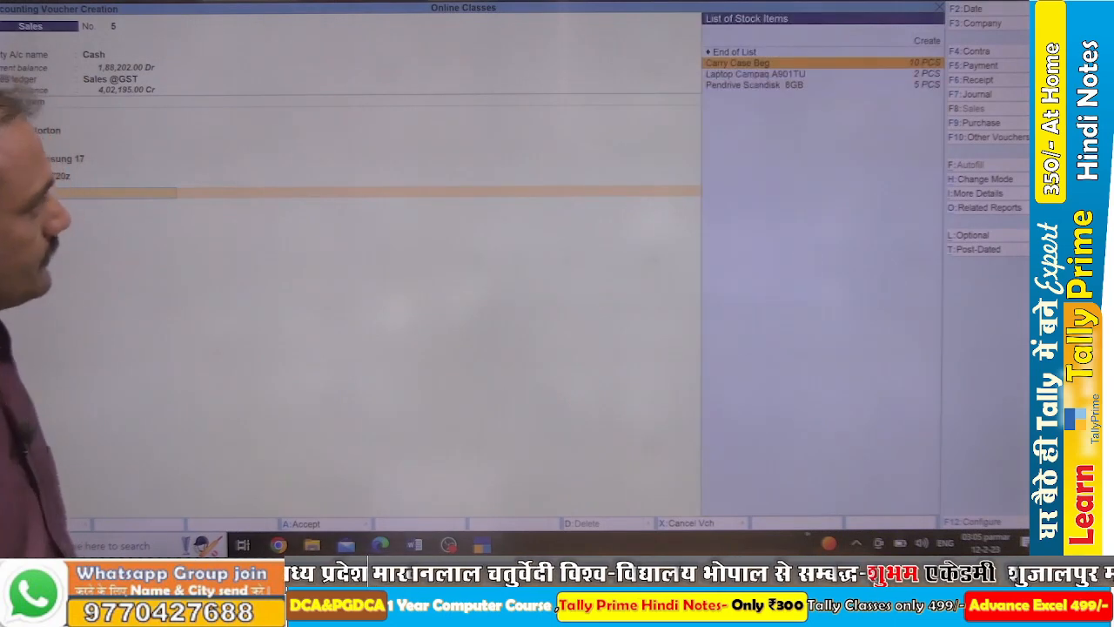
key("Return")
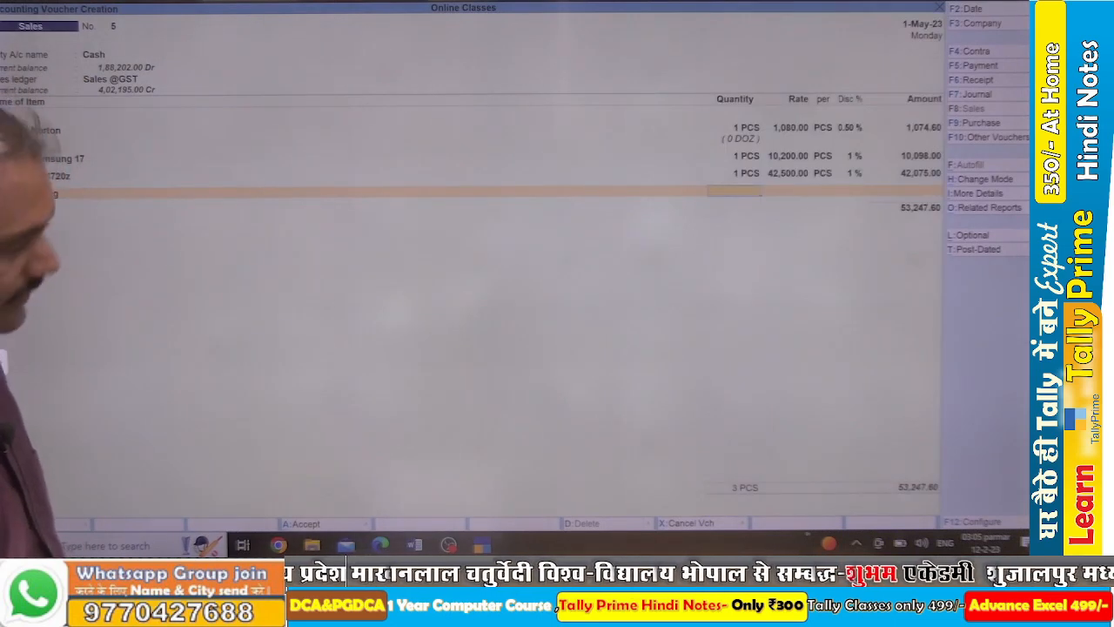
type("1")
key("Return")
type("90")
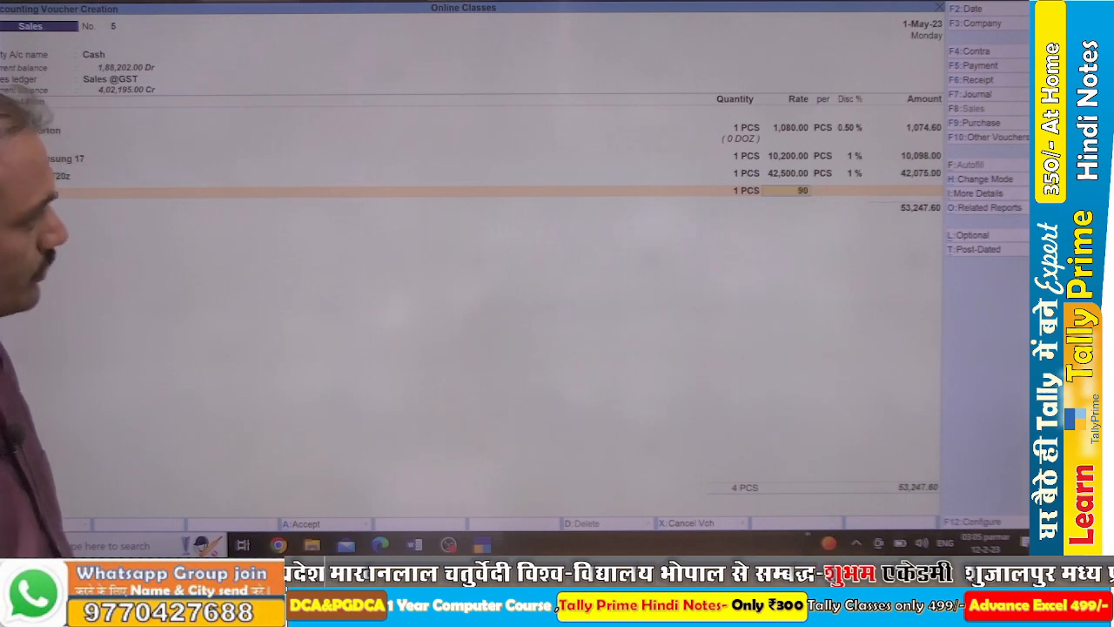
type("0")
key("Return")
key("Return")
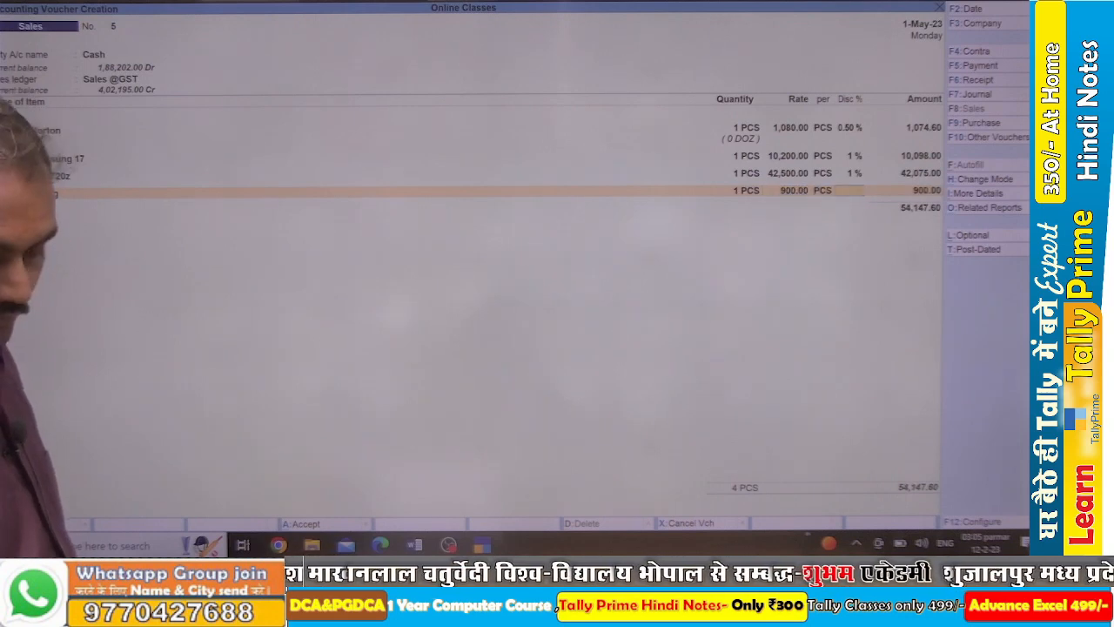
key("Return")
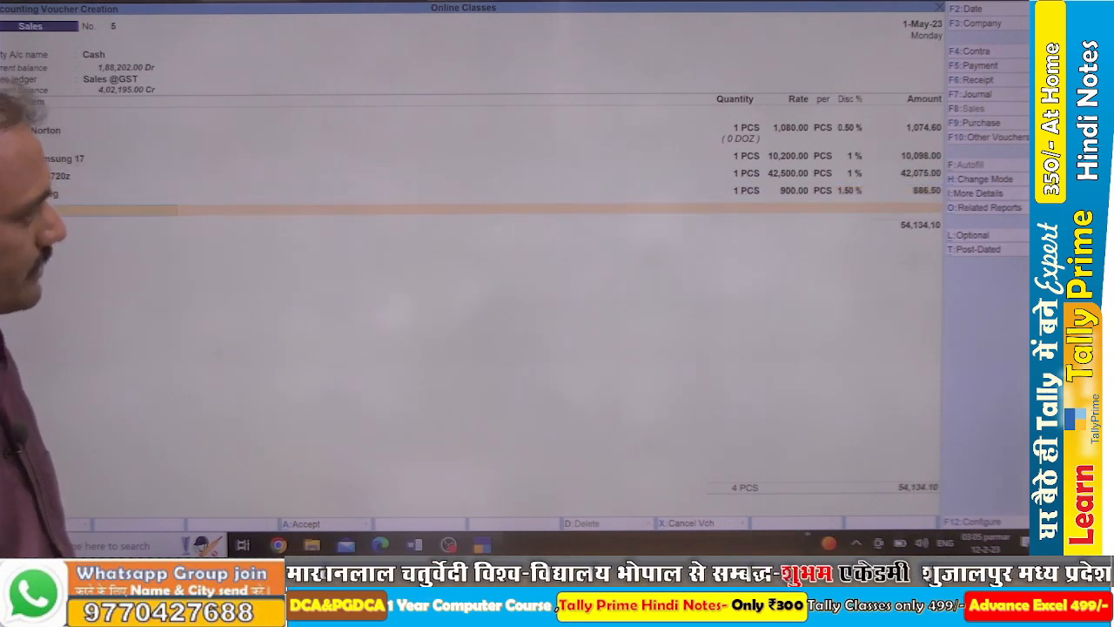
Add Motherboard Asus as the fifth stock item with a quantity of 1 PCS, following the Word item list.
key("alt+Tab")
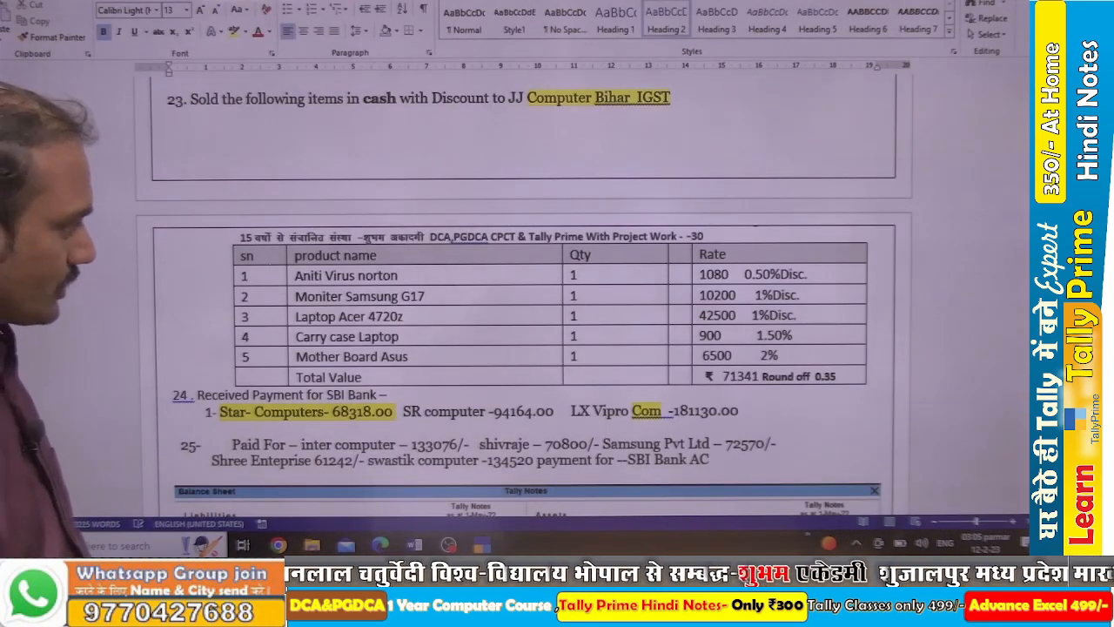
key("alt+Tab")
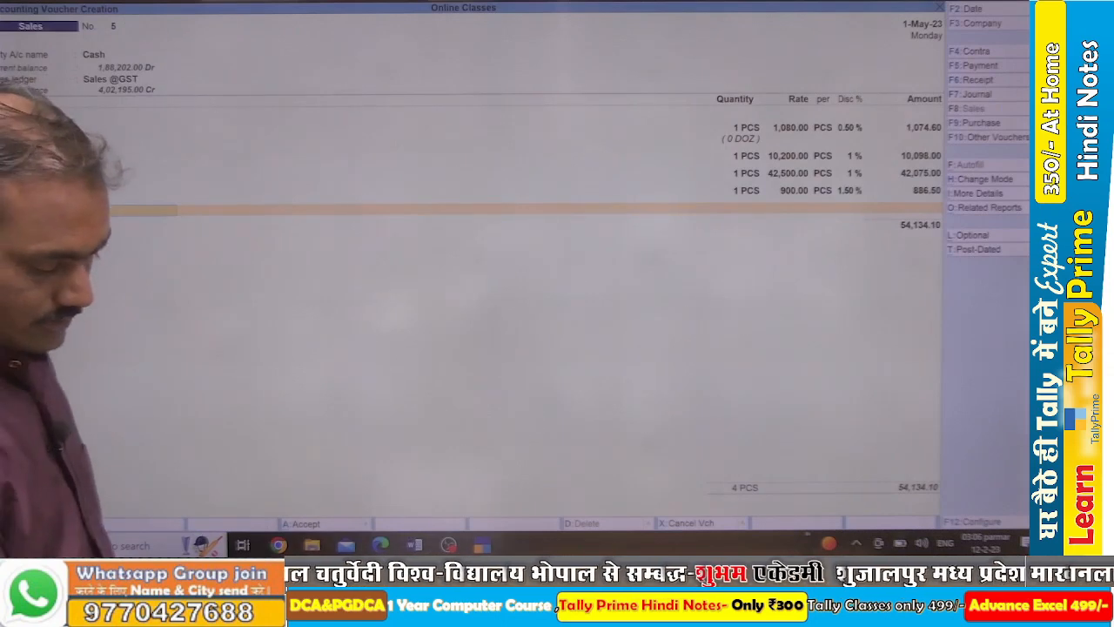
key("space")
key("Return")
key("Escape")
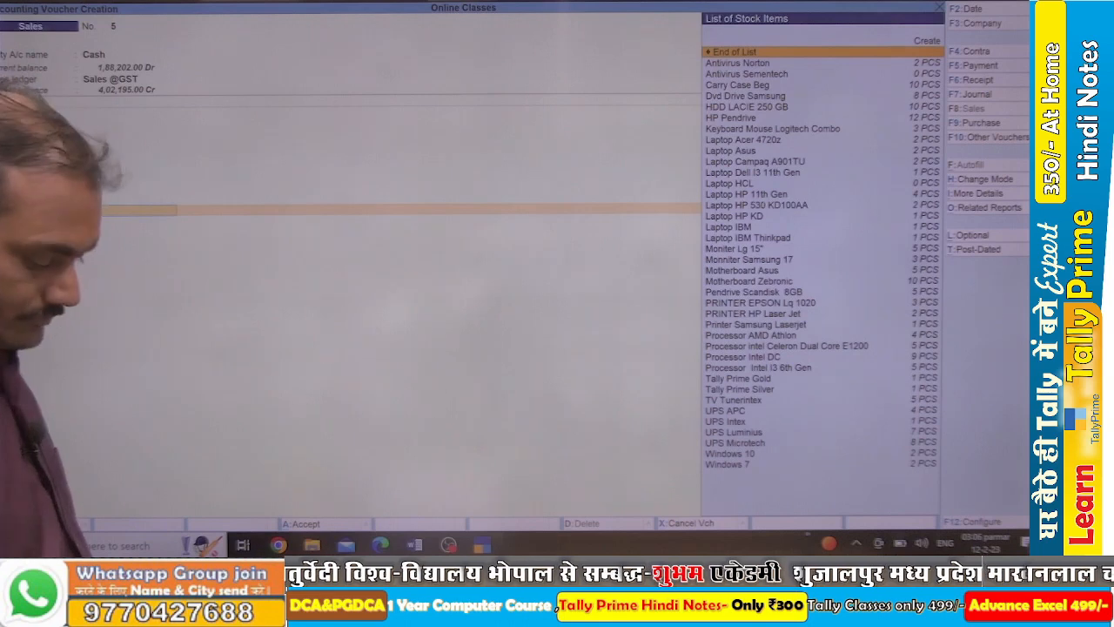
type("mo")
key("Down")
key("Down")
key("Down")
key("Down")
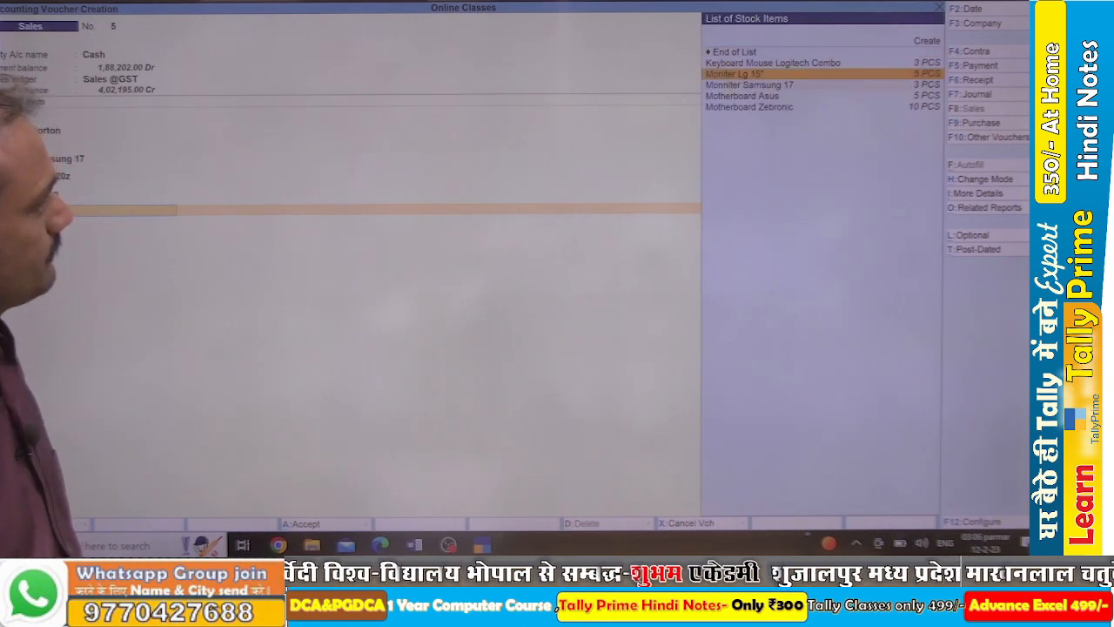
key("Return")
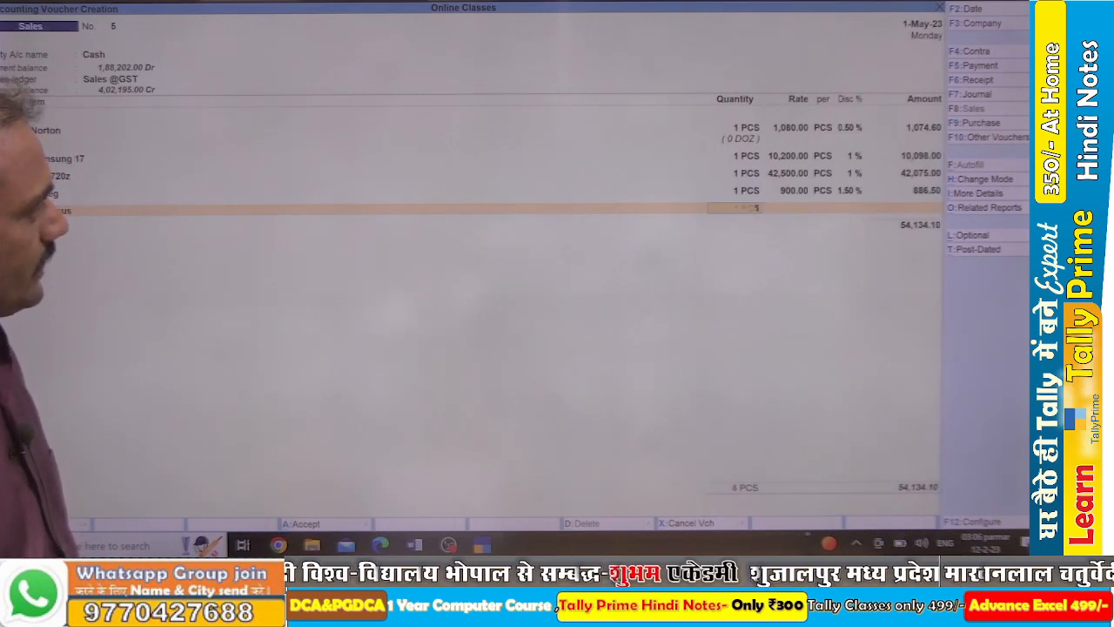
type("1")
key("Return")
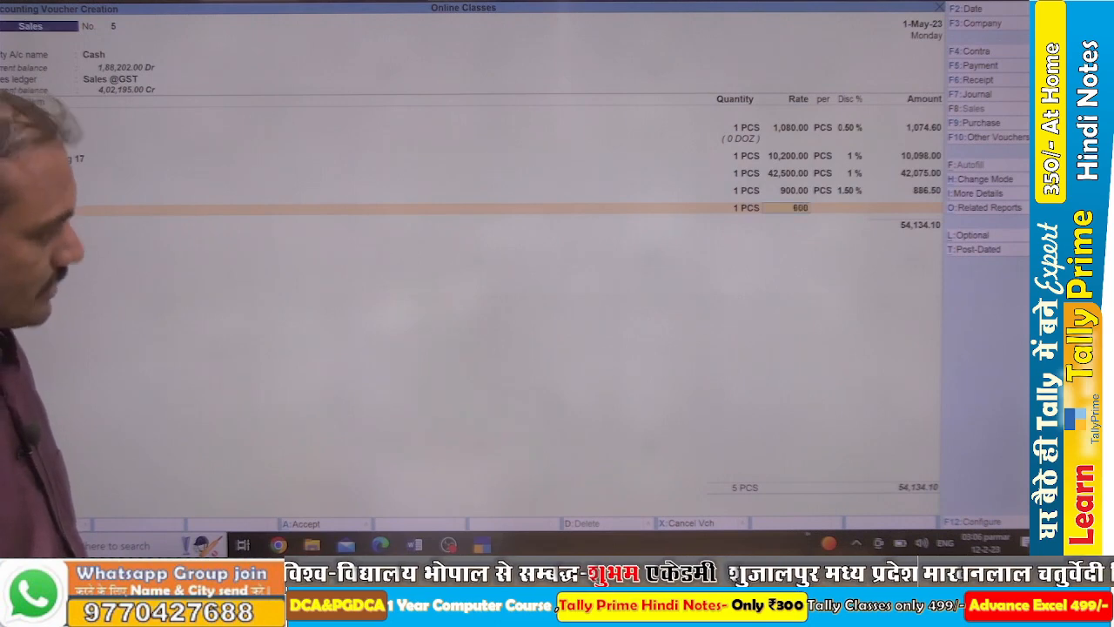
Set the Motherboard Asus rate to 6,500 and its discount to 2% per the Word document, and end the item list.
key("alt+Tab")
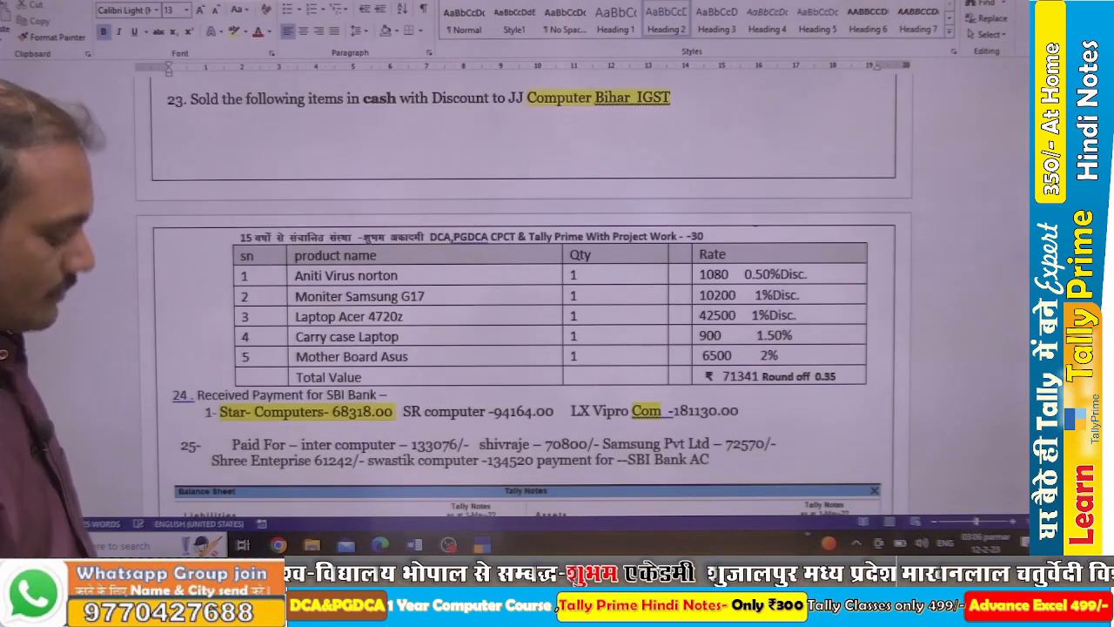
key("alt+Tab")
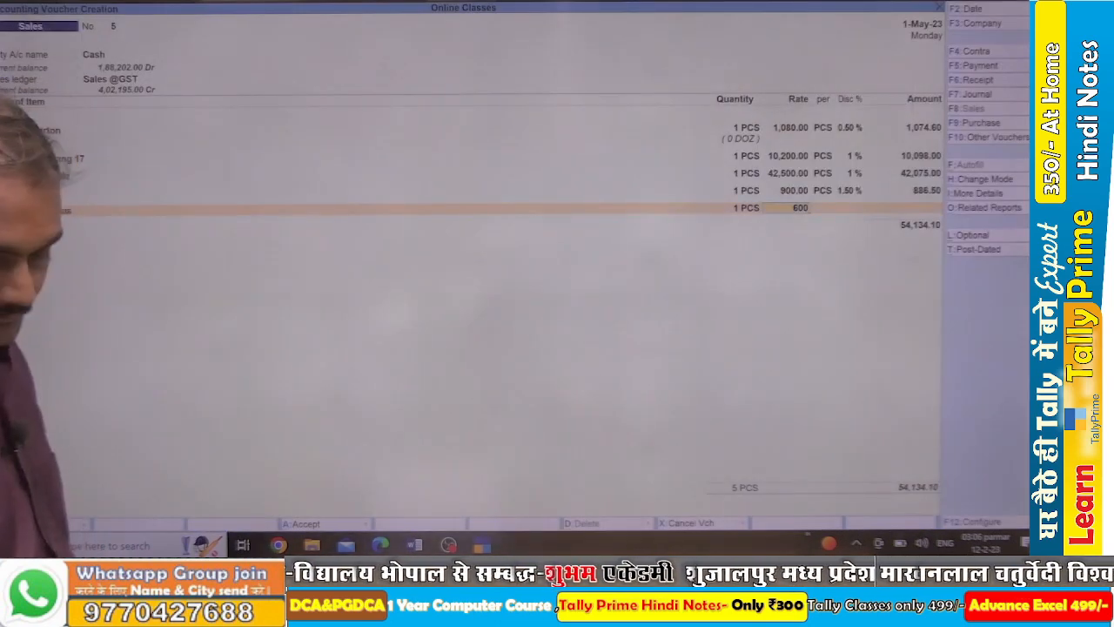
type("6,50")
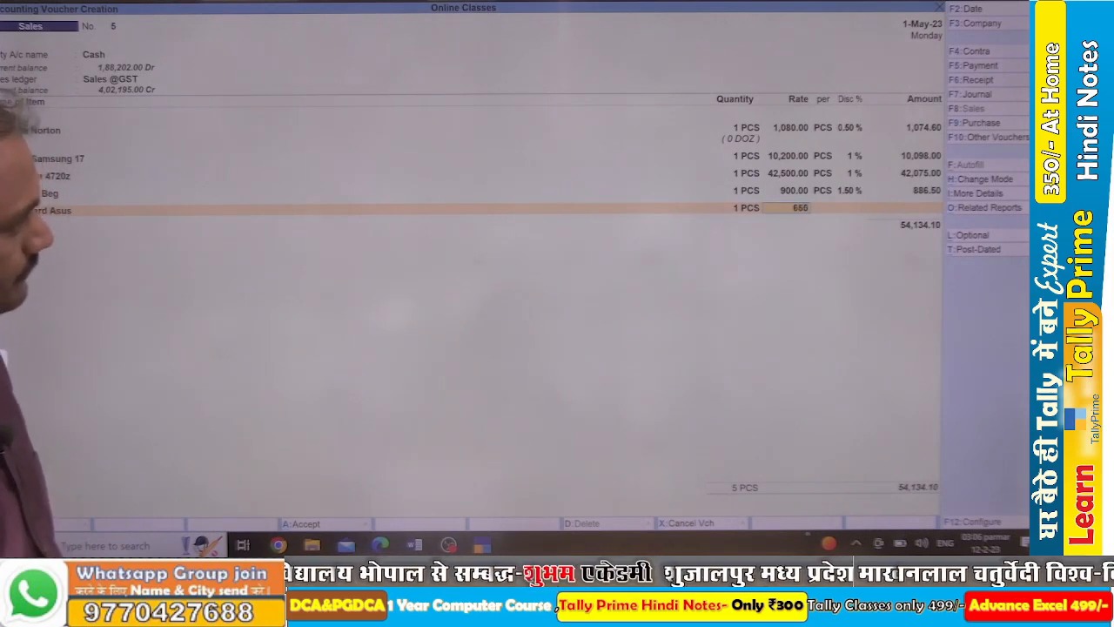
type("0")
key("Return")
key("Return")
type("2")
key("Return")
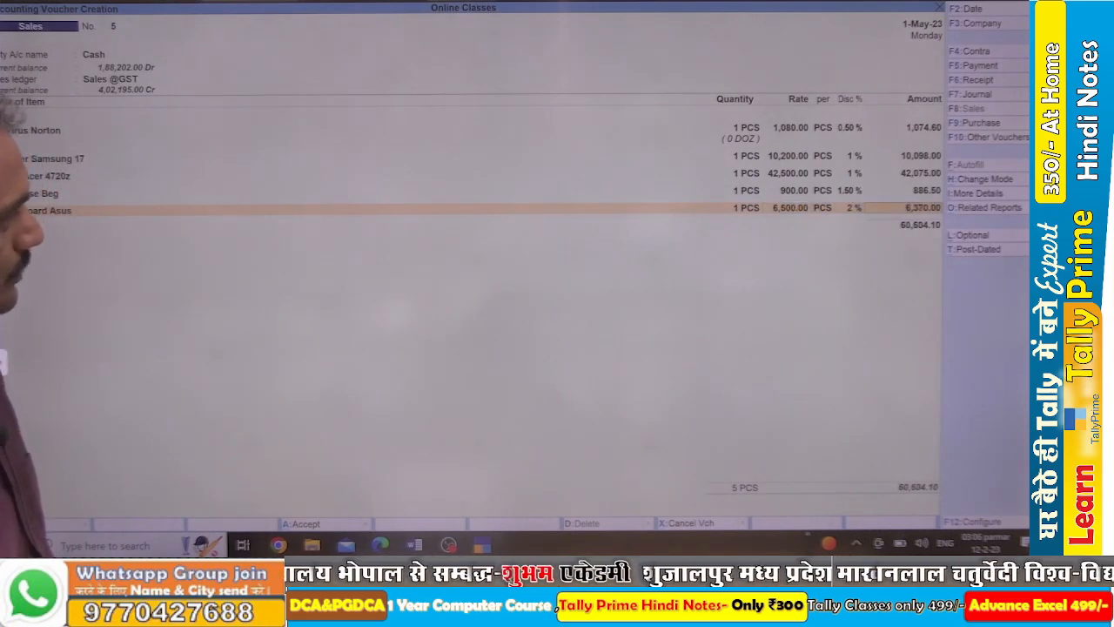
key("Return")
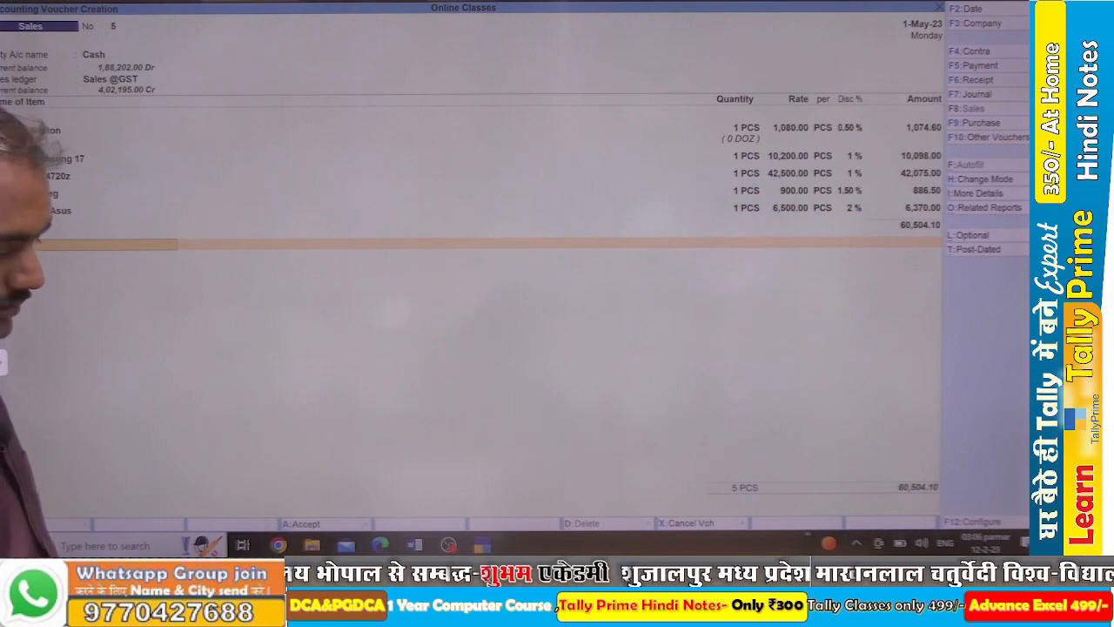
Recheck transaction 23 in the Word document, and look for an output IGST ledger in the sales voucher's ledger list.
key("alt+Tab")
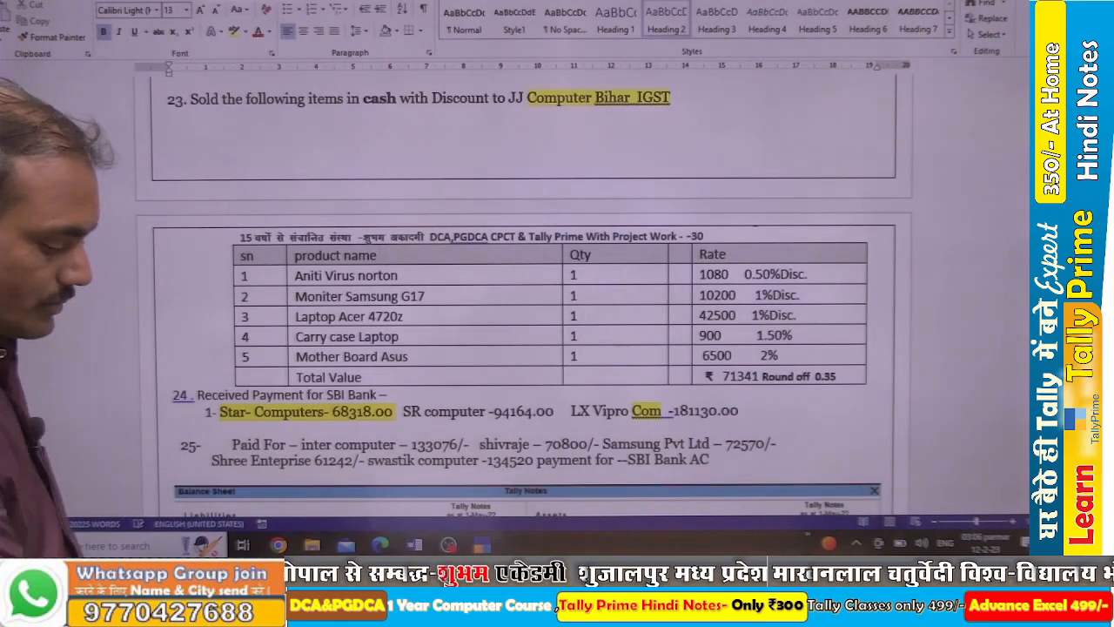
key("alt+Tab")
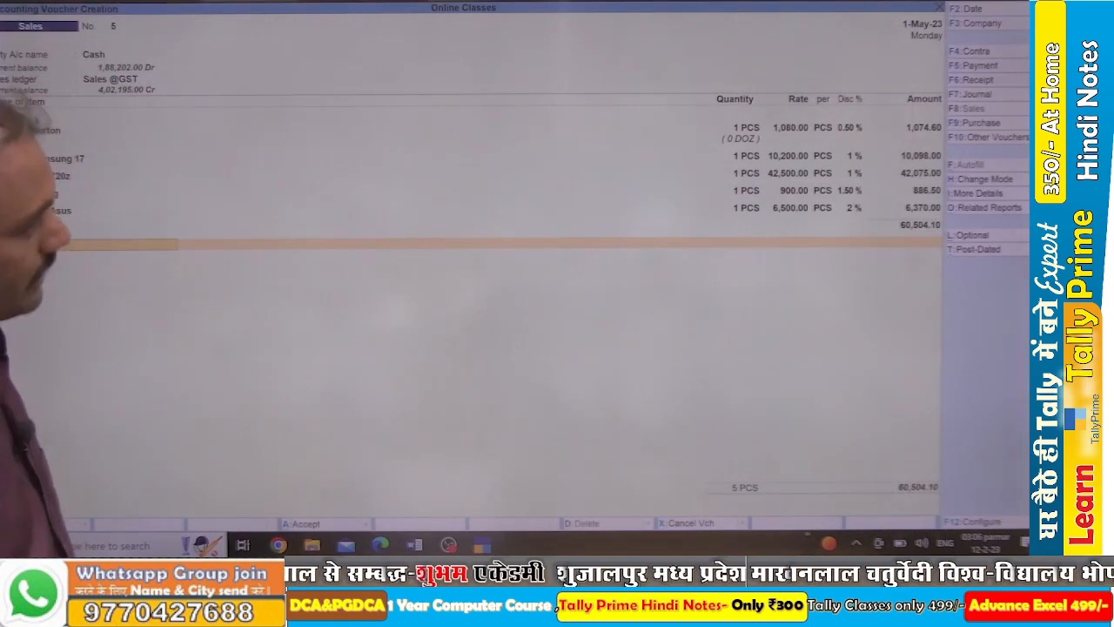
key("Return")
type("i")
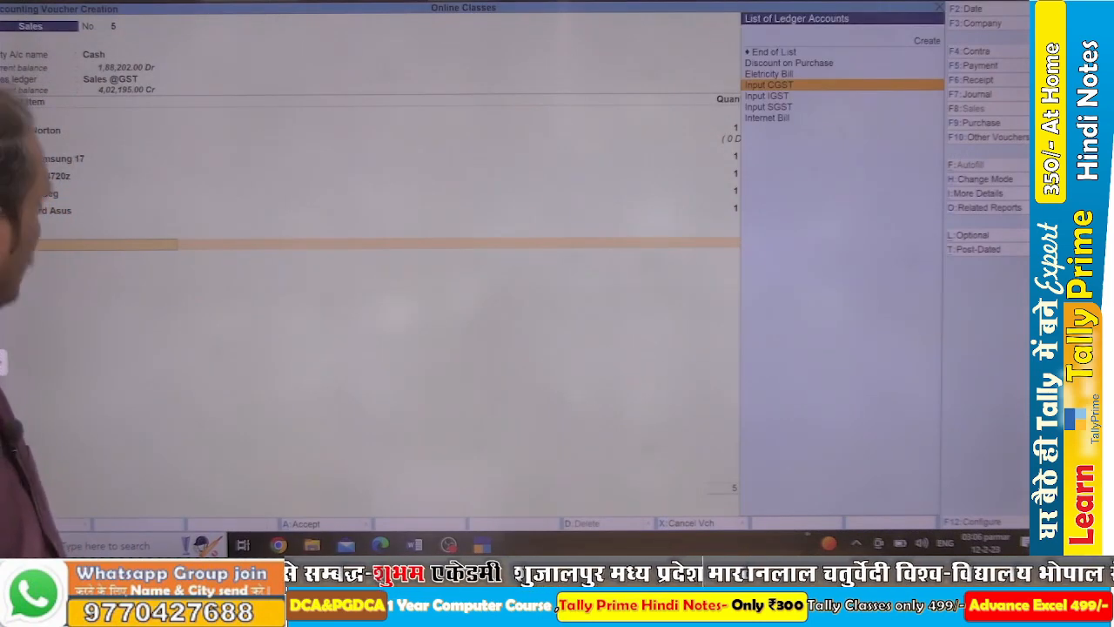
key("BackSpace")
type("o")
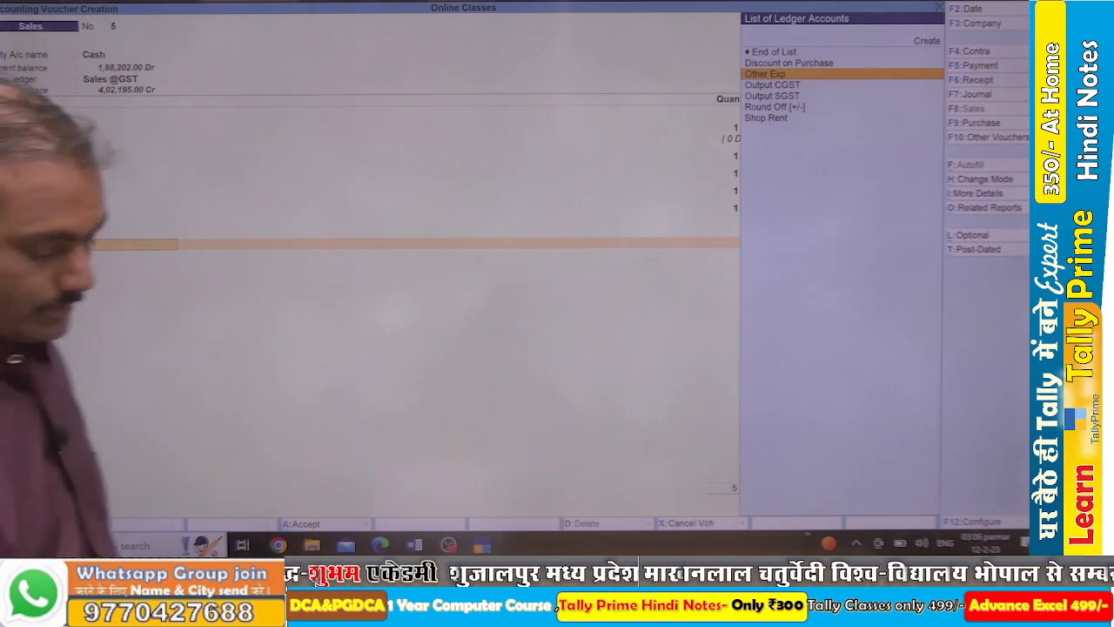
key("BackSpace")
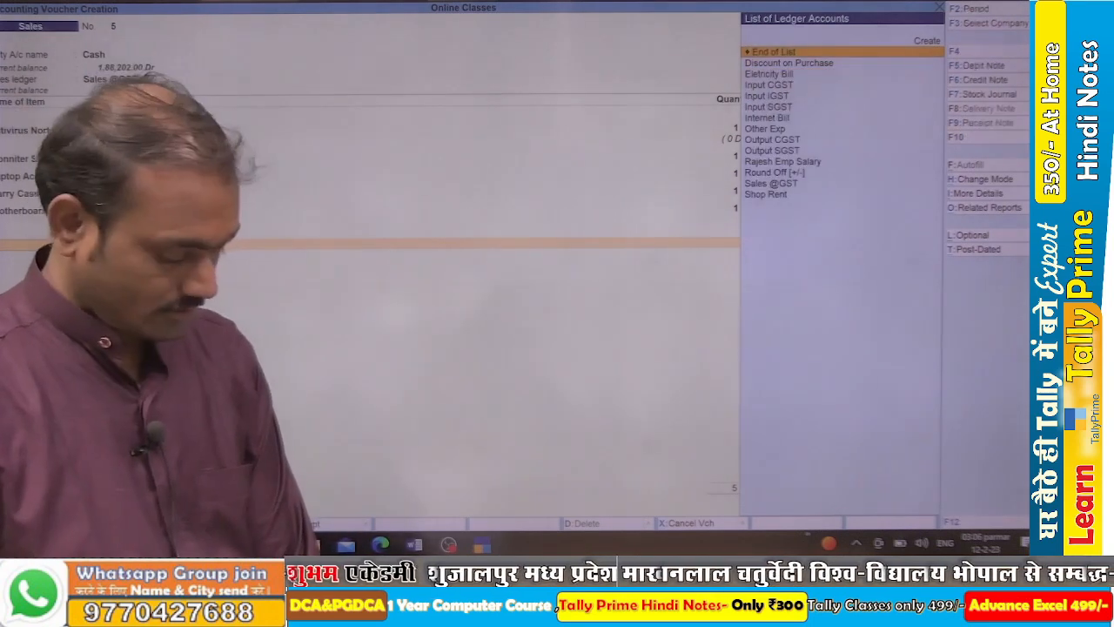
Create a new ledger named Output IGST from within the voucher and place it under the Duties & Taxes group.
key("alt+c")
type("Ou")
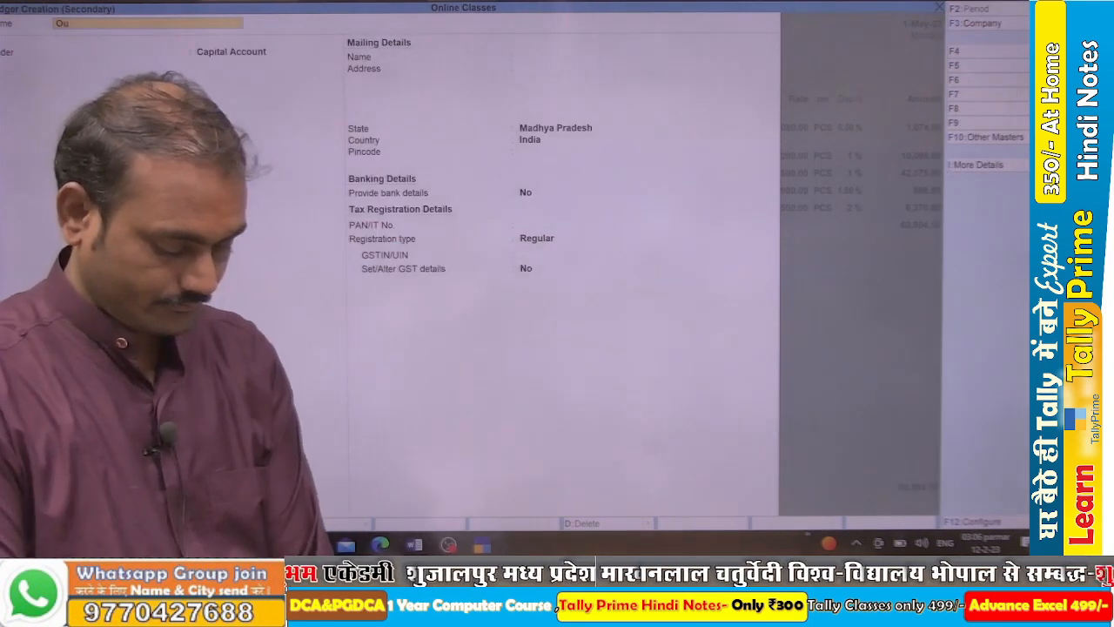
type("tput IGS")
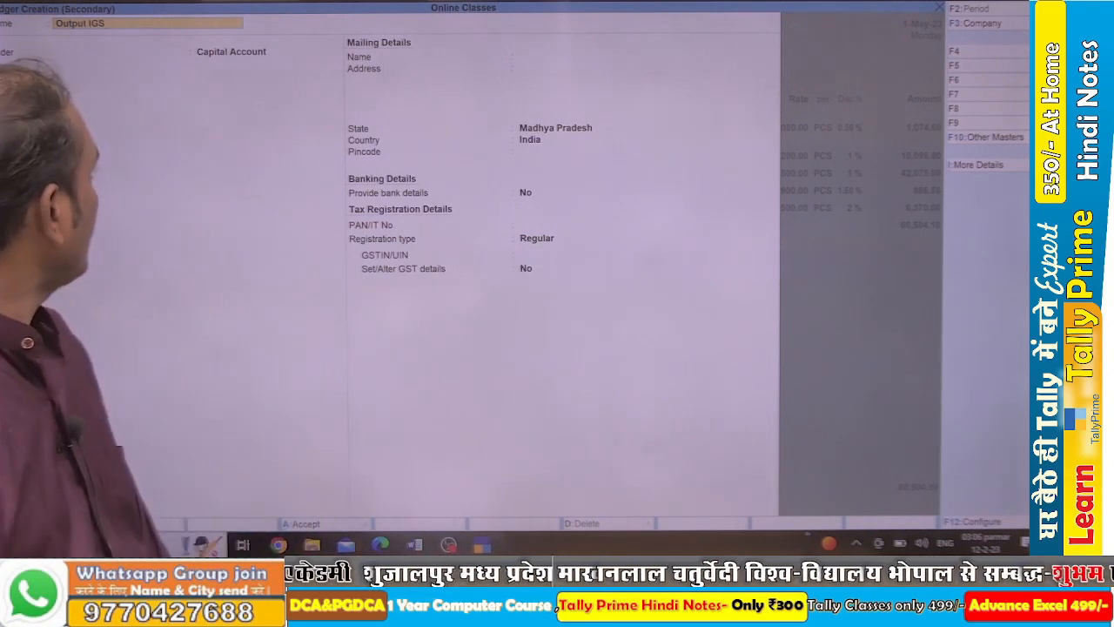
type("T")
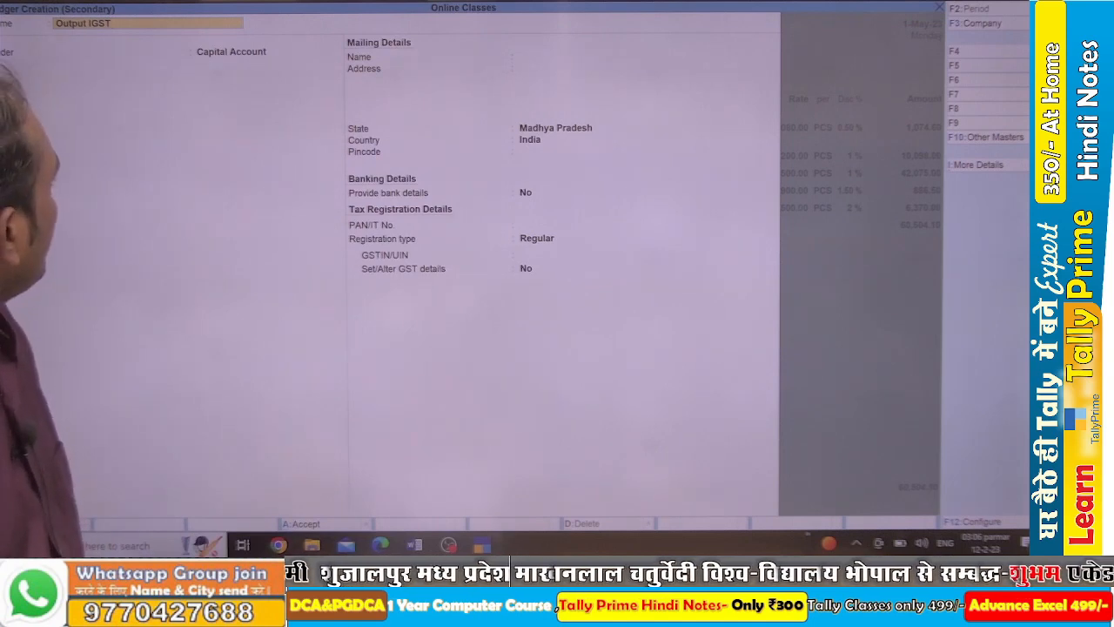
key("Return")
type("D")
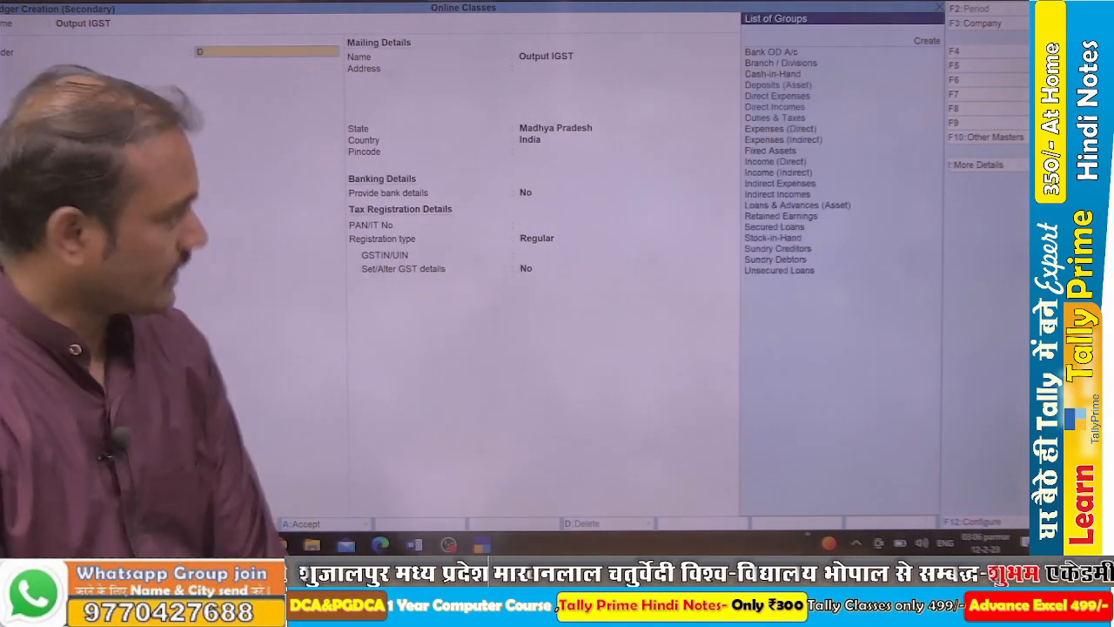
type("u")
key("Return")
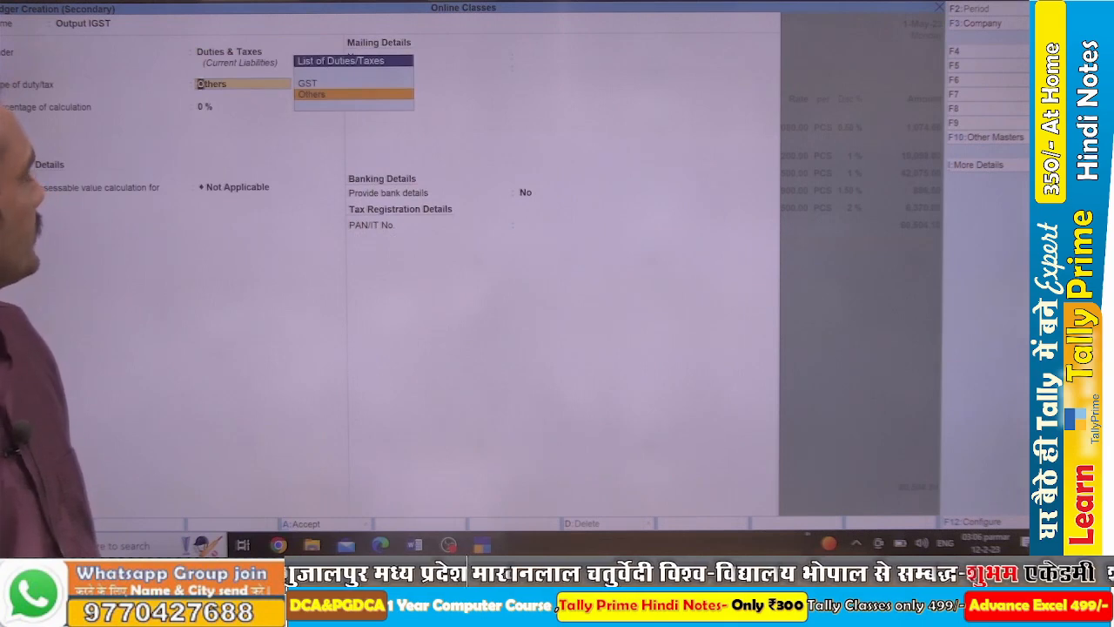
Set the Output IGST ledger's duty type to GST and its tax type to Integrated Tax, and save the ledger.
key("Up")
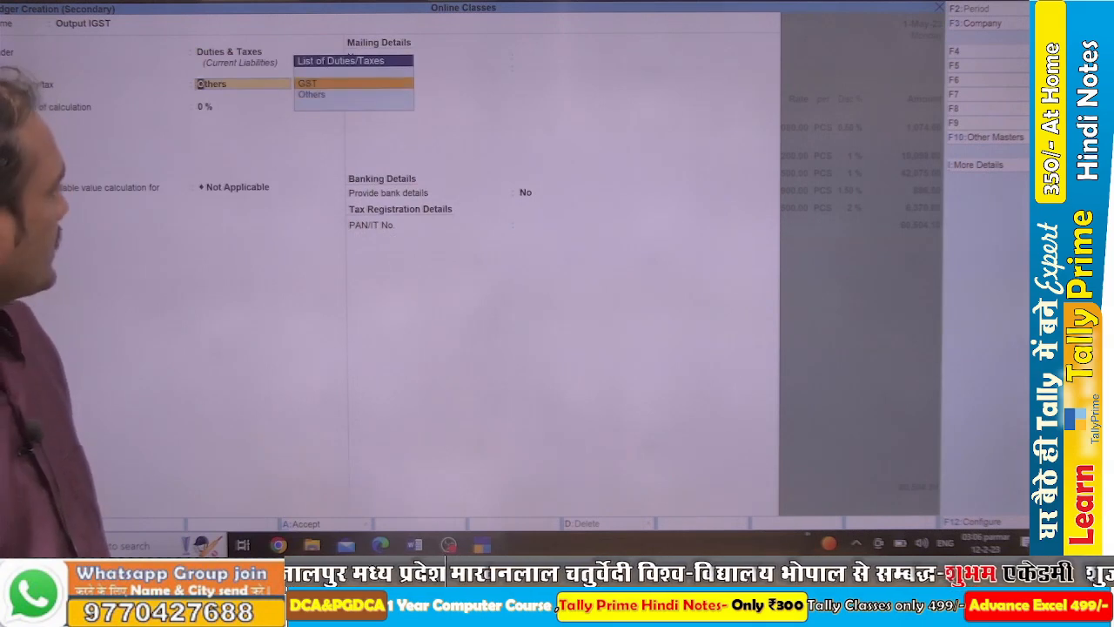
key("Return")
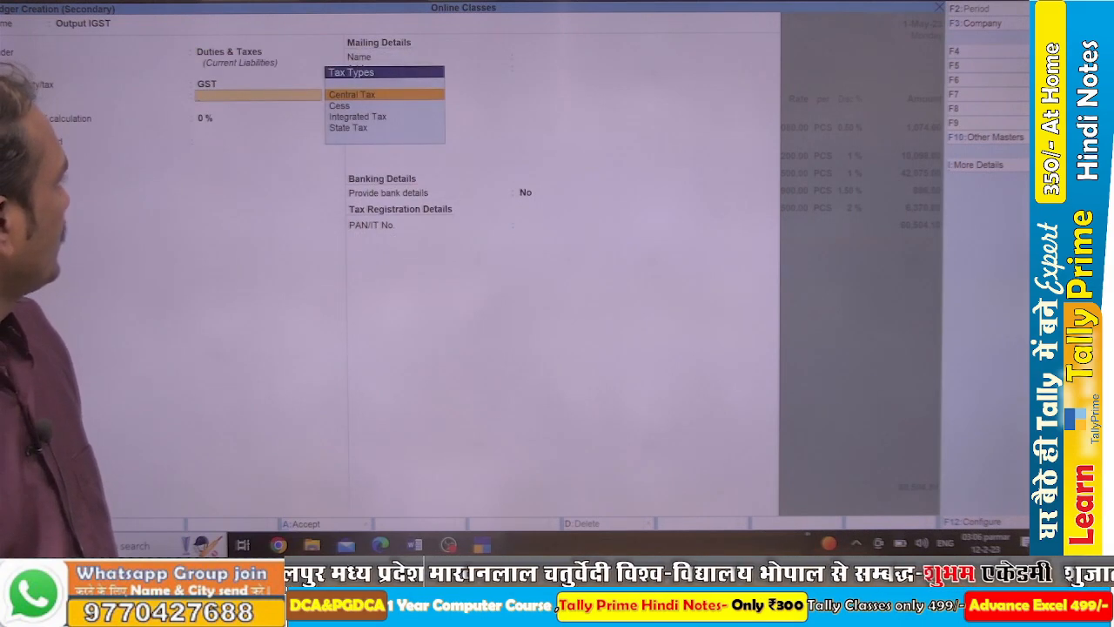
key("Down")
key("Down")
key("Return")
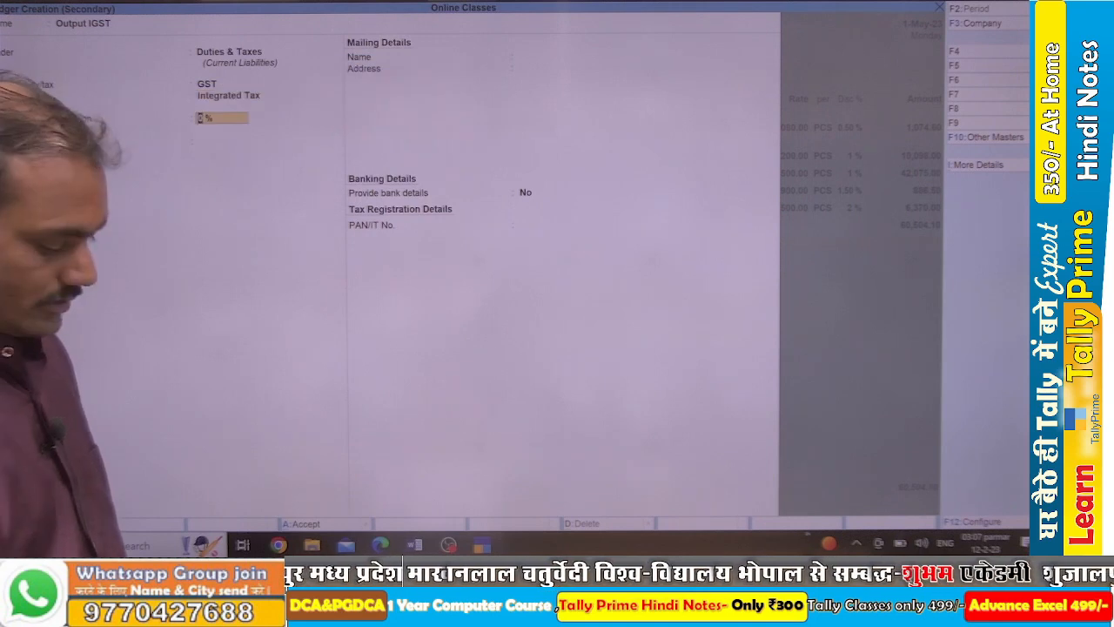
key("ctrl+a")
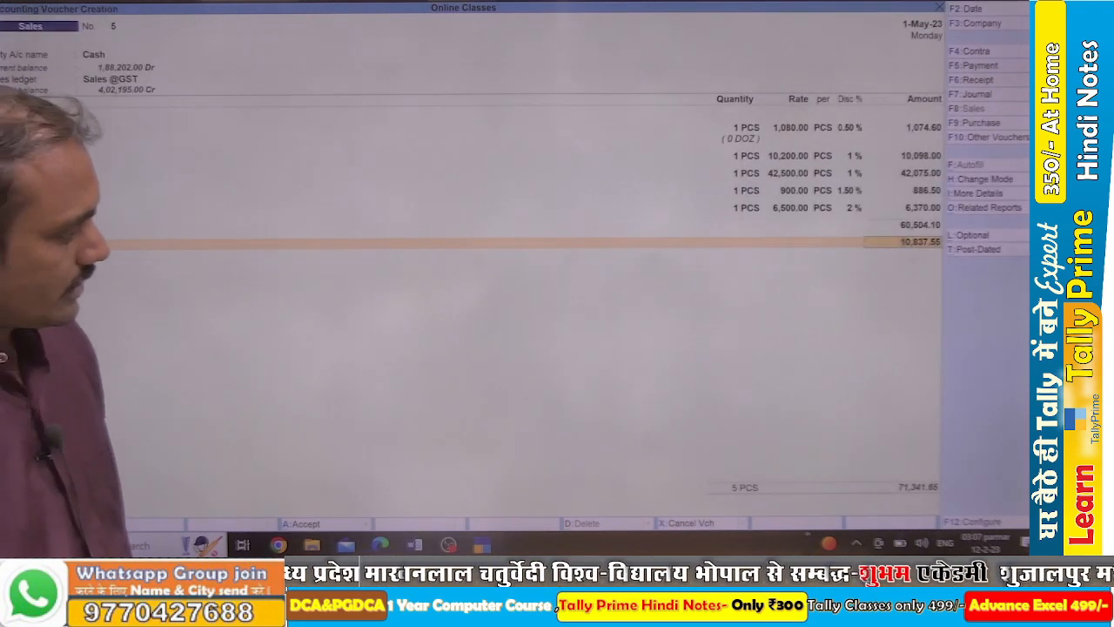
Compare the voucher total with the Word document, accept the IGST amount, add the 0.35 round-off entry and save the sales voucher.
key("alt+Tab")
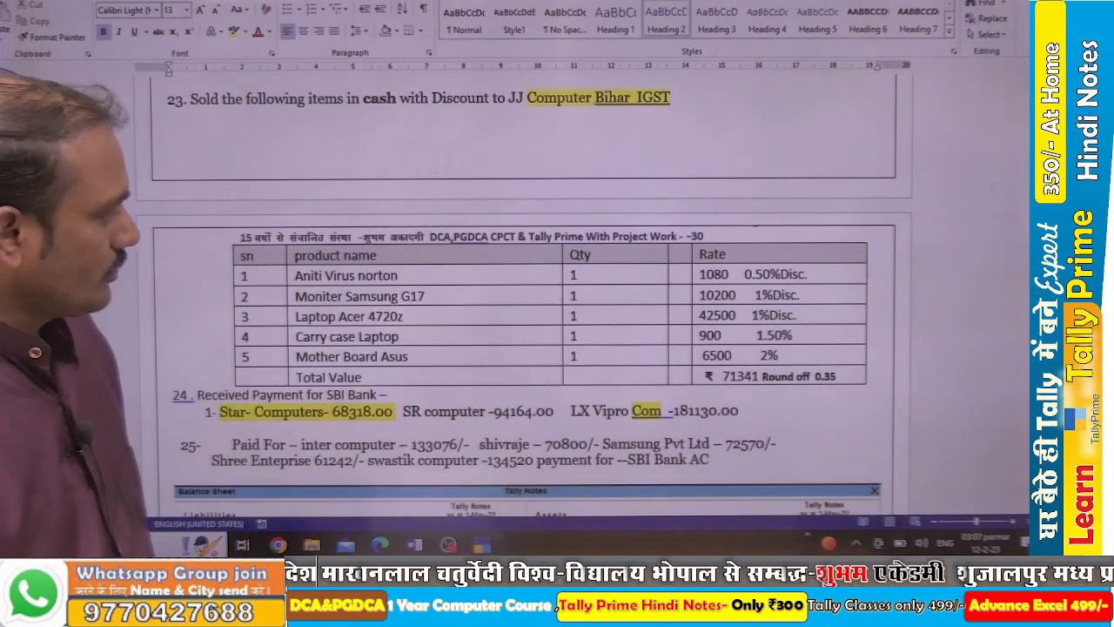
key("alt+Tab")
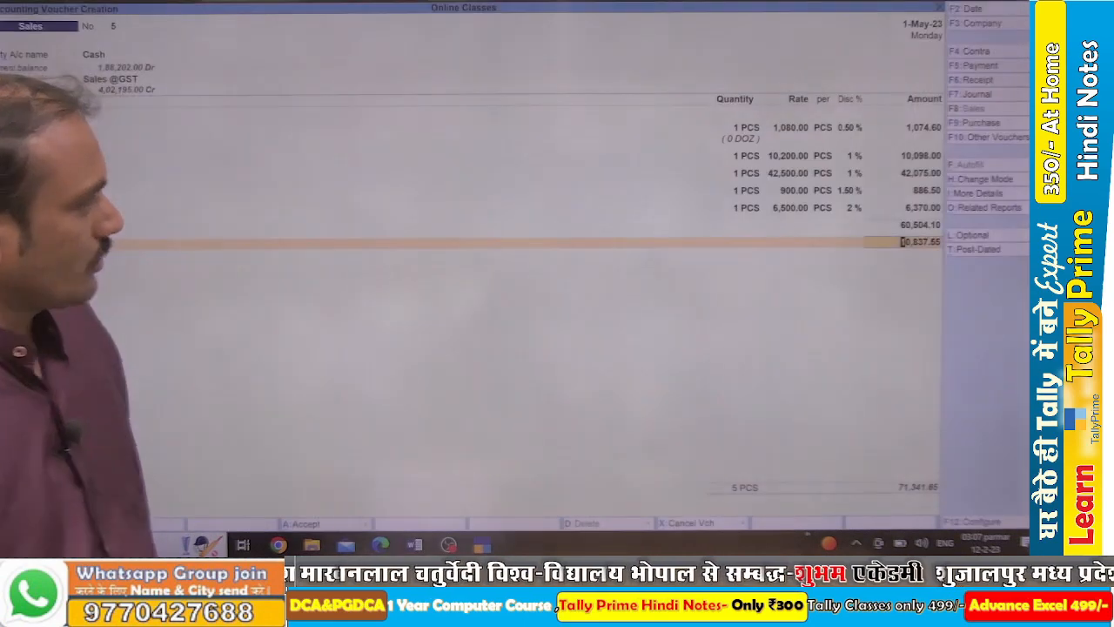
key("Return")
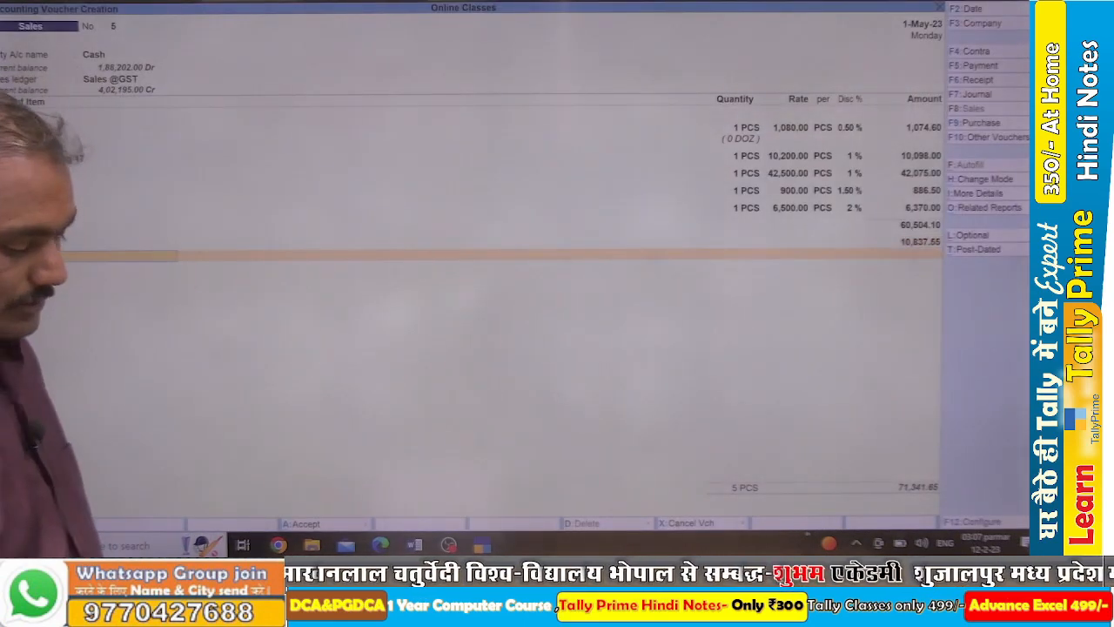
key("Return")
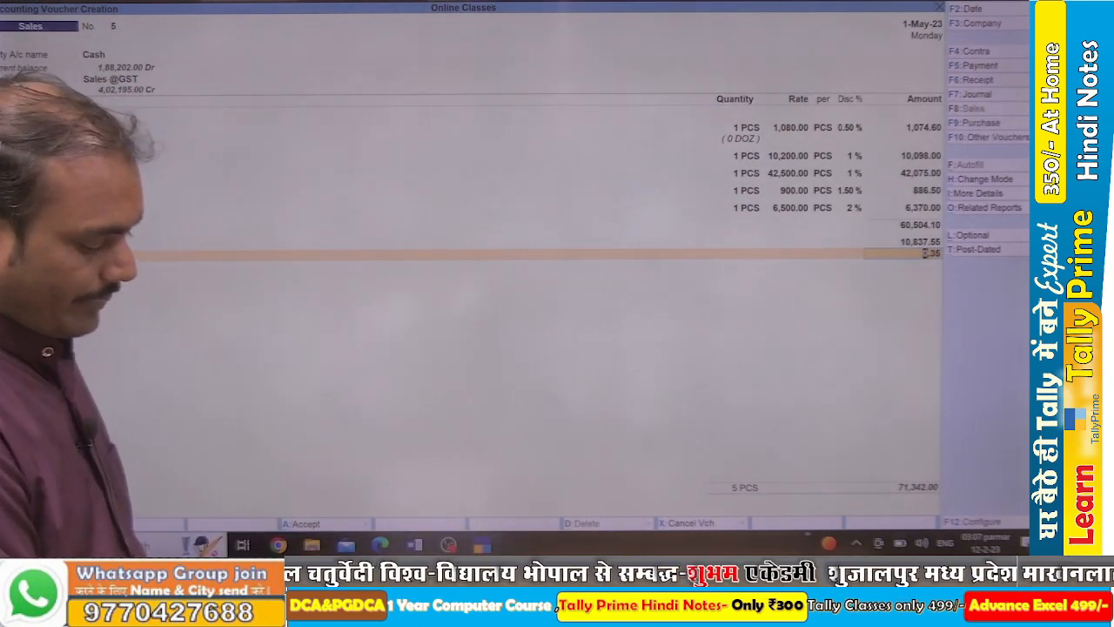
key("ctrl+a")
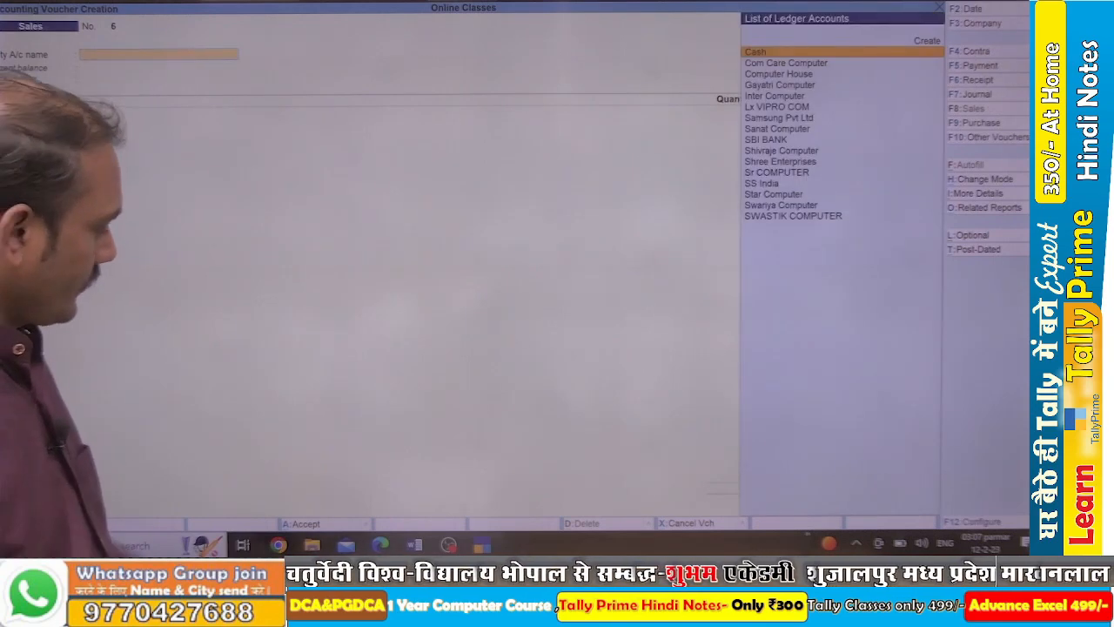
Switch to Word and correct the Total Value of transaction 23 to 71342.
key("alt+Tab")
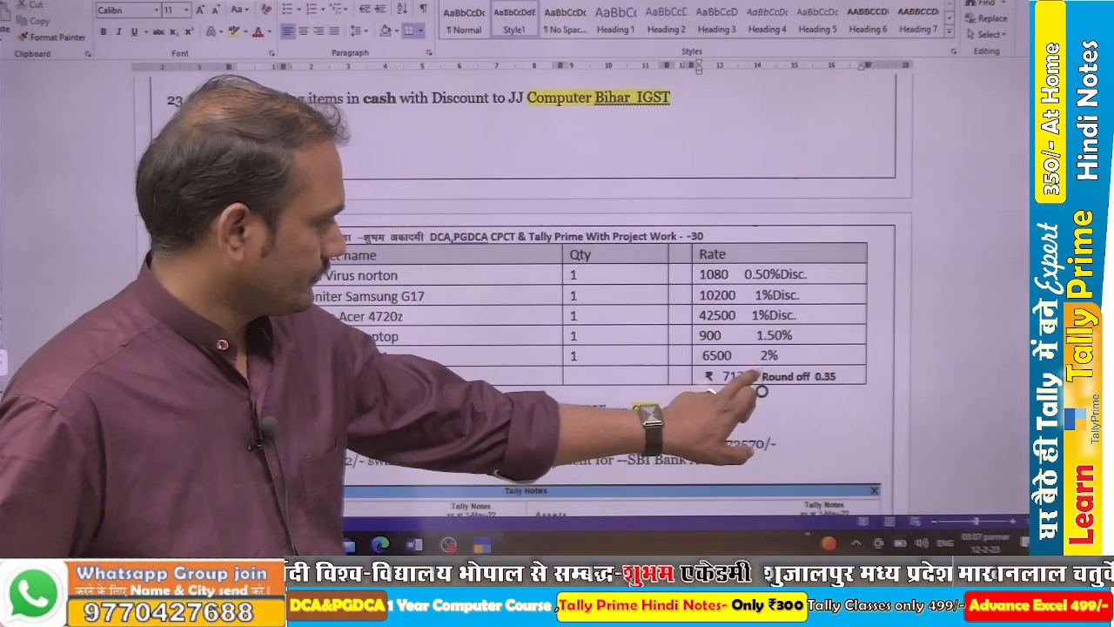
key("BackSpace")
type("2")
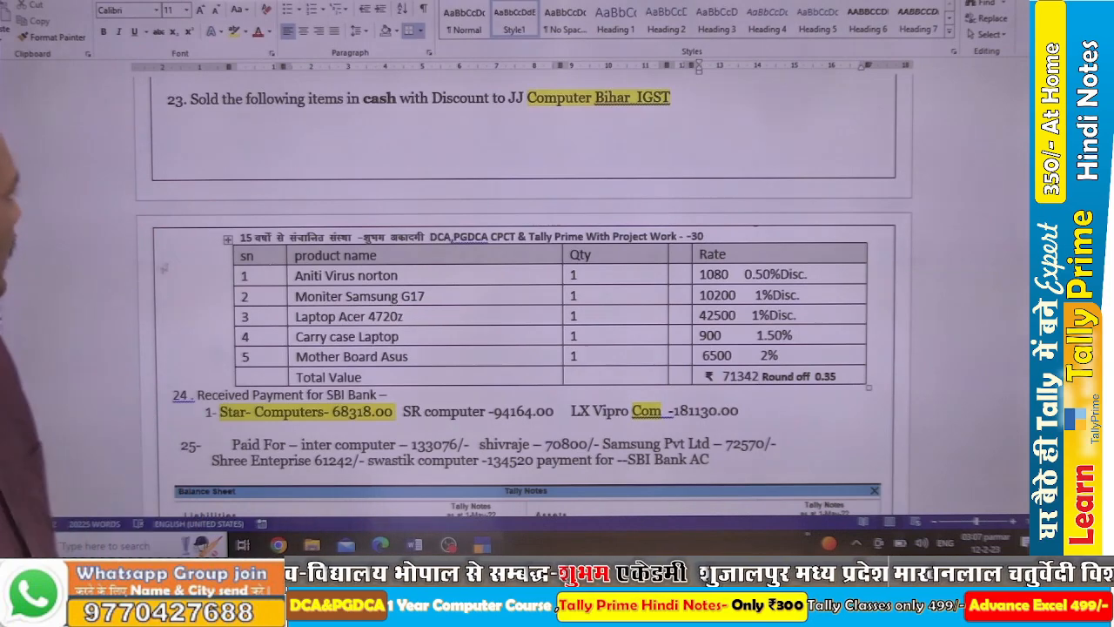
Review the exercise transactions in the Word document from sales entry 23 back through the purchase entries to entry 10.
scroll(522, 262, "up", 5)
scroll(355, 366, "up", 1)
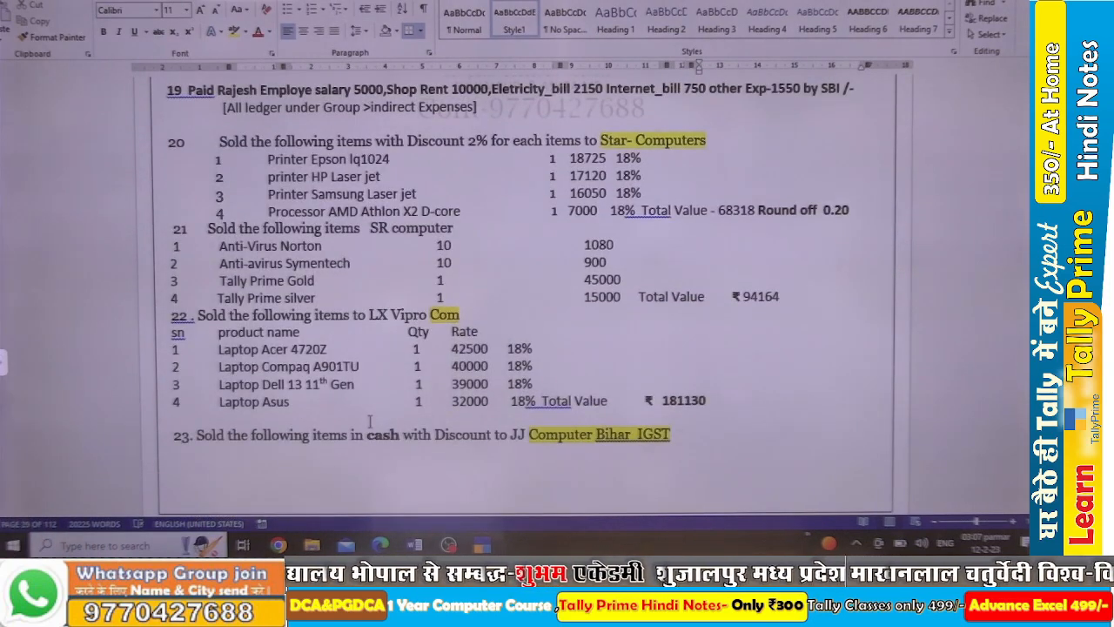
scroll(369, 421, "down", 4)
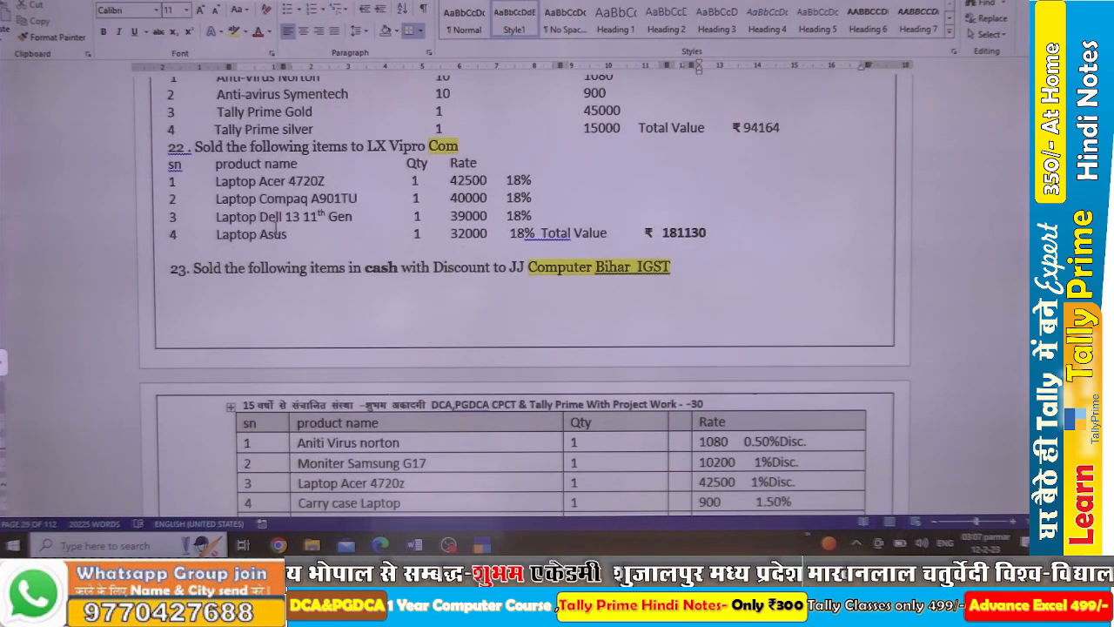
scroll(288, 233, "up", 4)
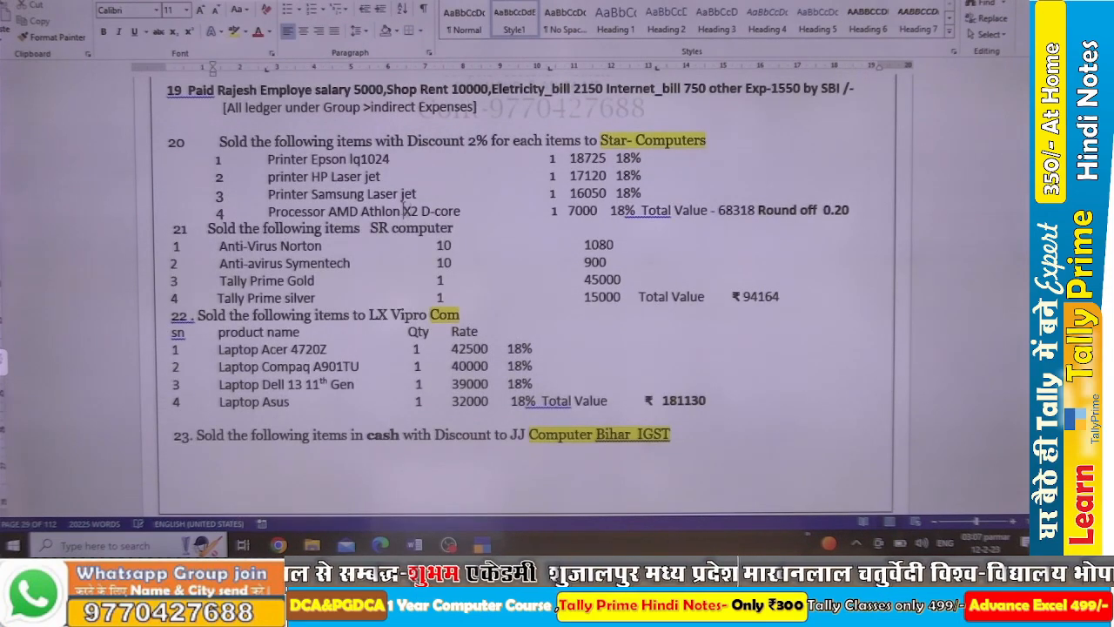
left_click_drag(403, 212, 462, 212)
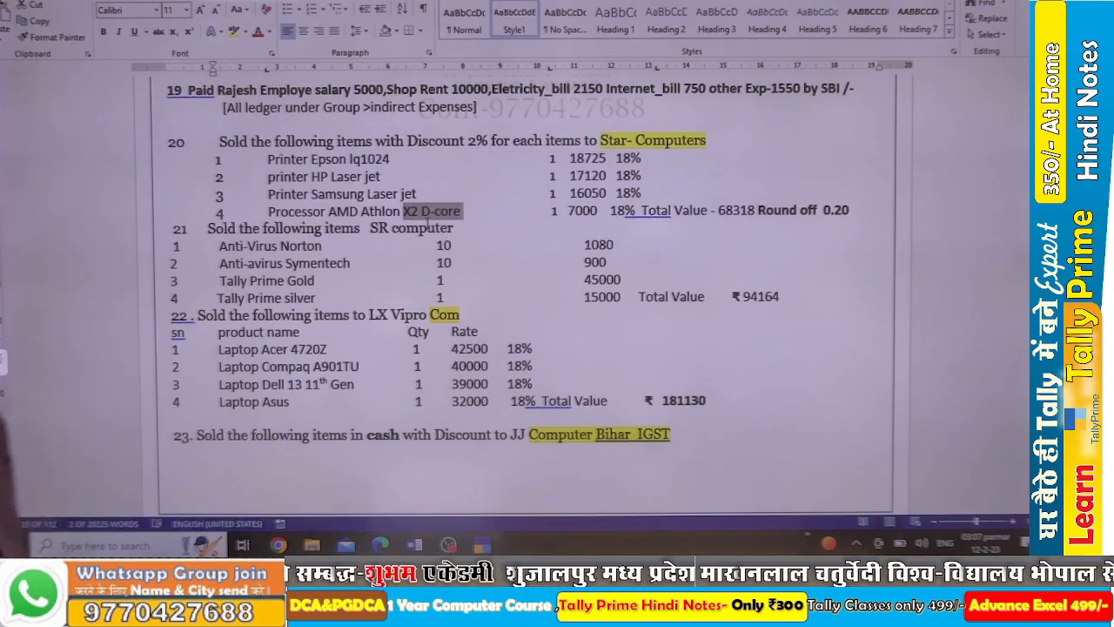
scroll(426, 226, "up", 3)
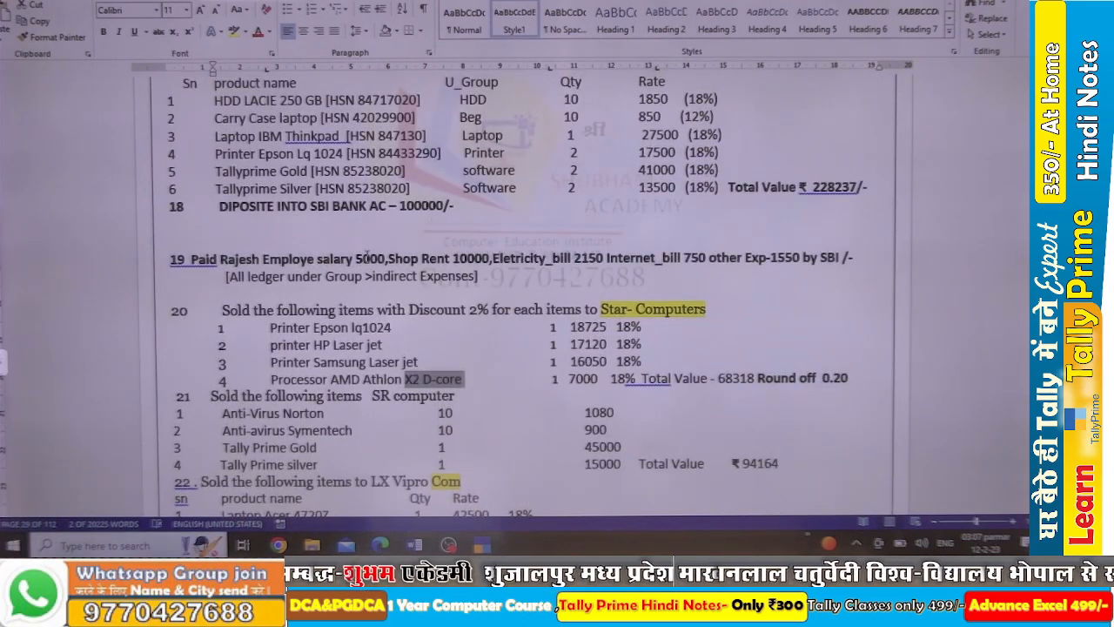
scroll(367, 257, "up", 3)
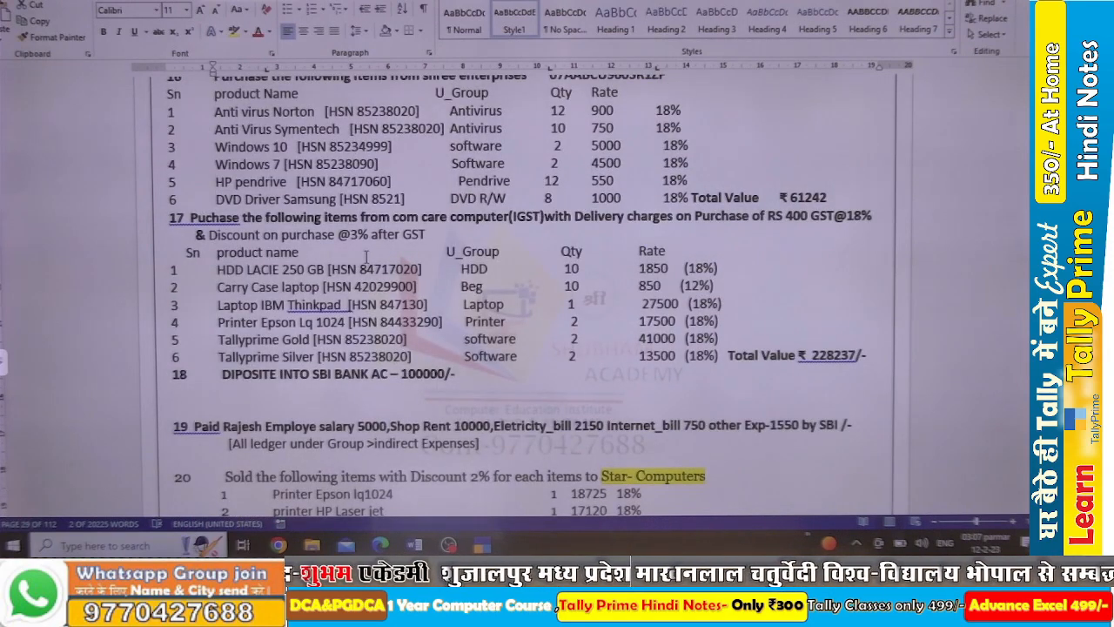
scroll(365, 257, "up", 3)
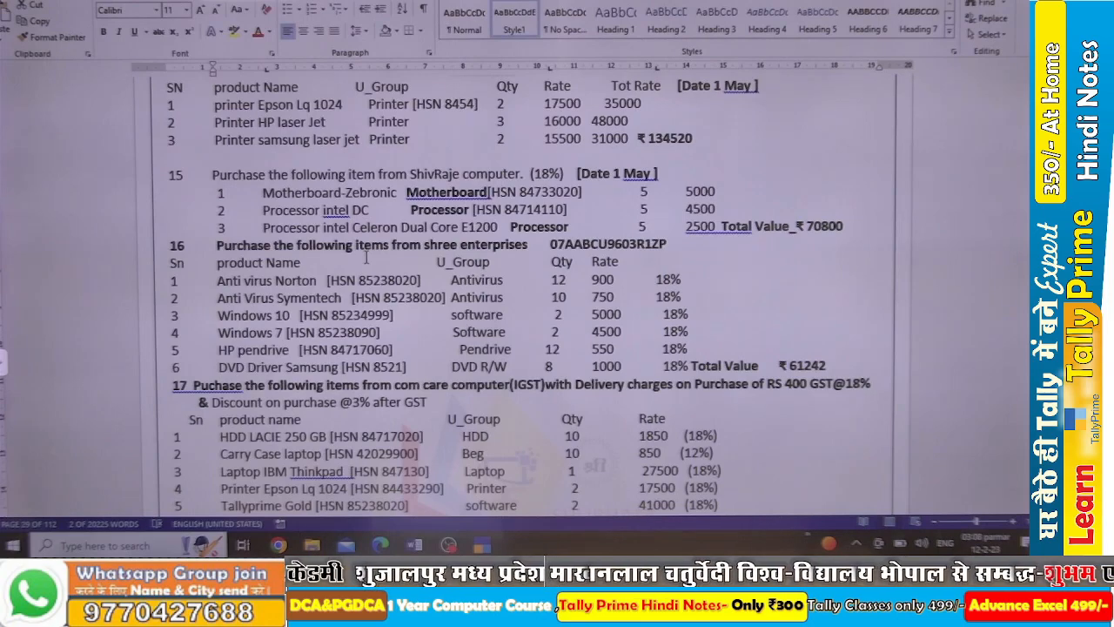
scroll(365, 257, "up", 3)
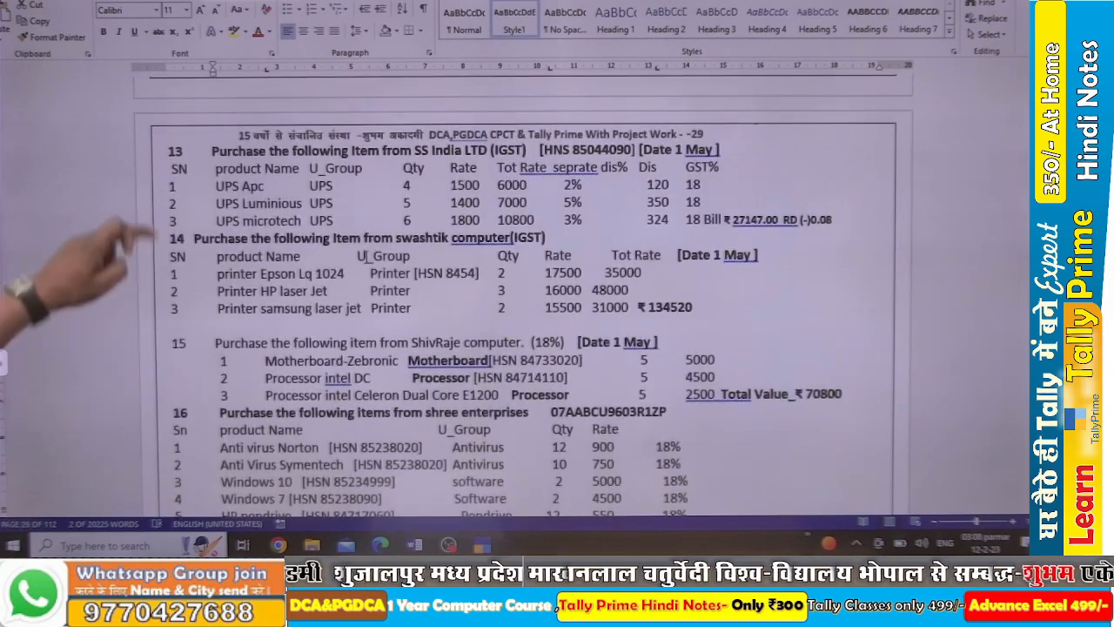
scroll(364, 256, "up", 1)
scroll(164, 396, "up", 4)
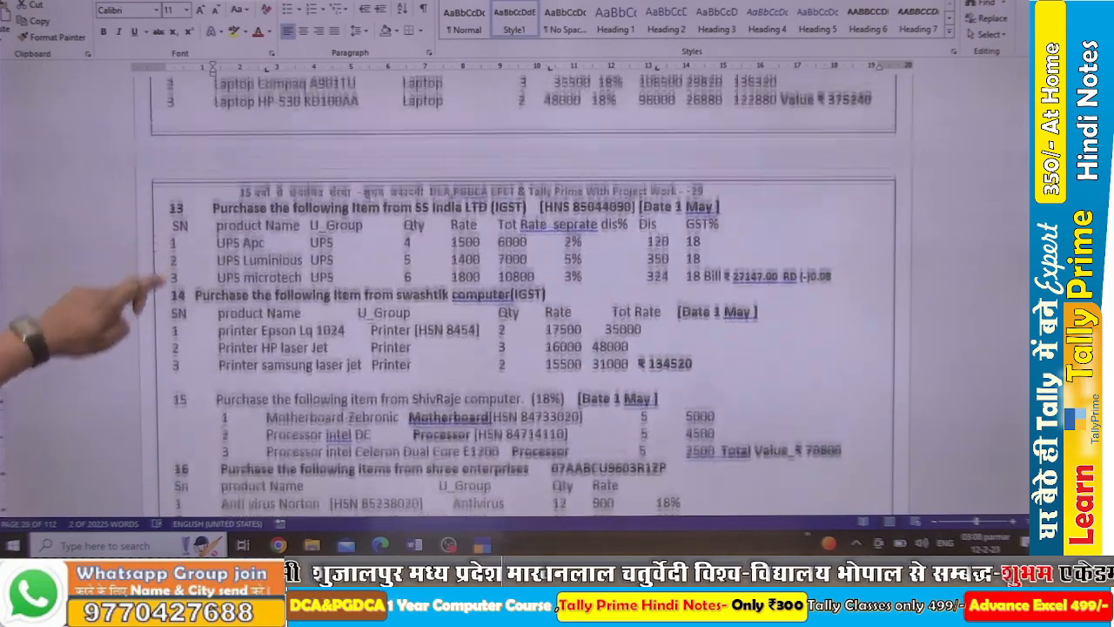
scroll(164, 396, "up", 8)
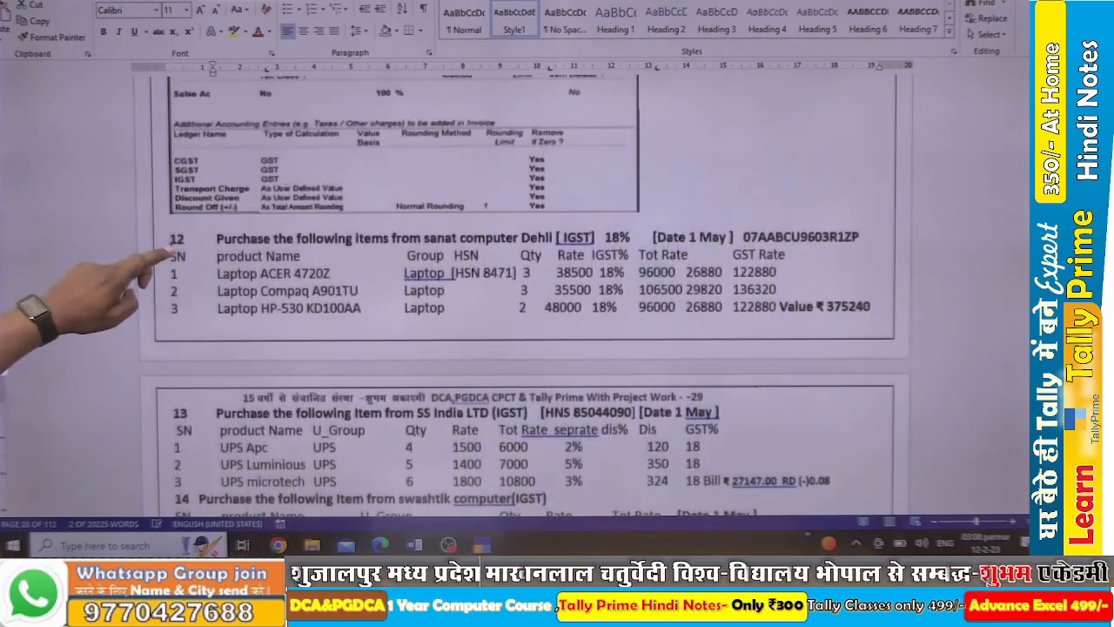
scroll(360, 252, "up", 15)
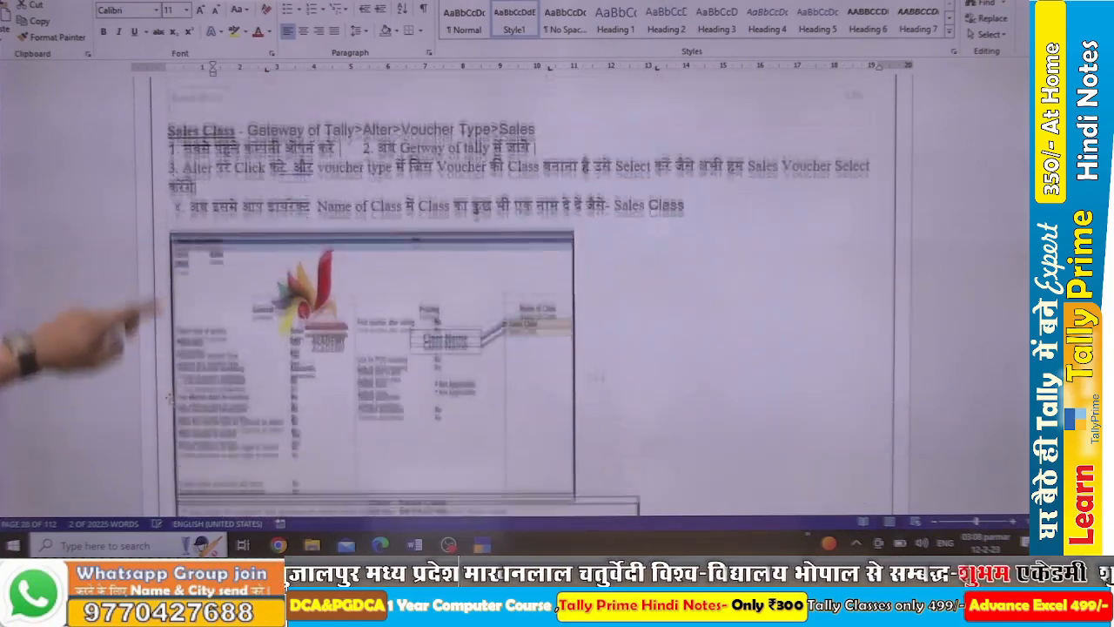
scroll(360, 252, "up", 20)
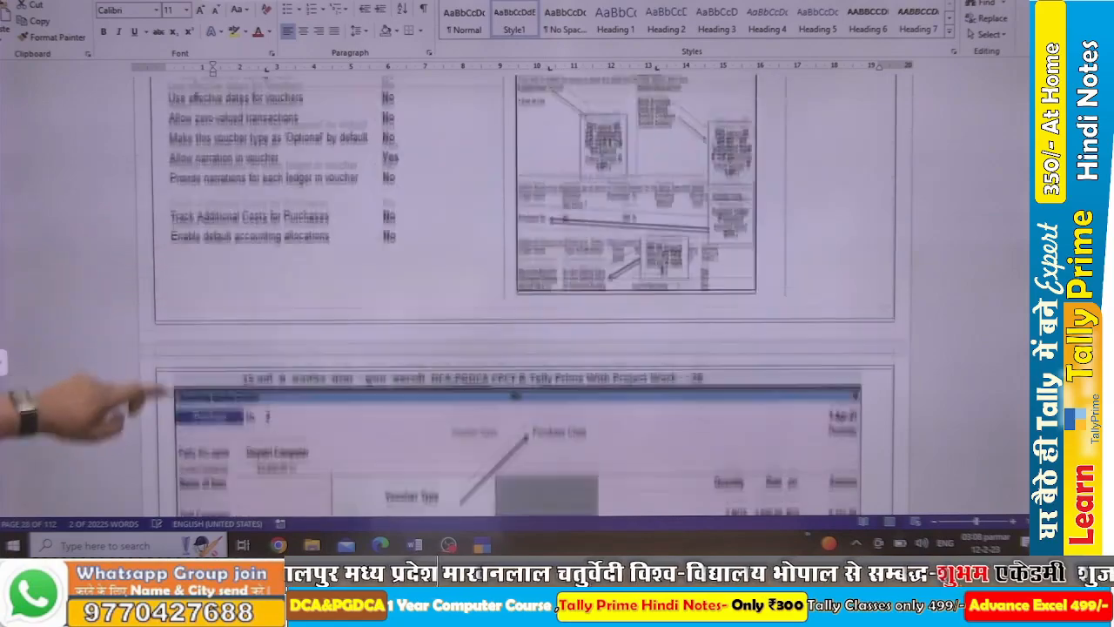
scroll(526, 292, "up", 1)
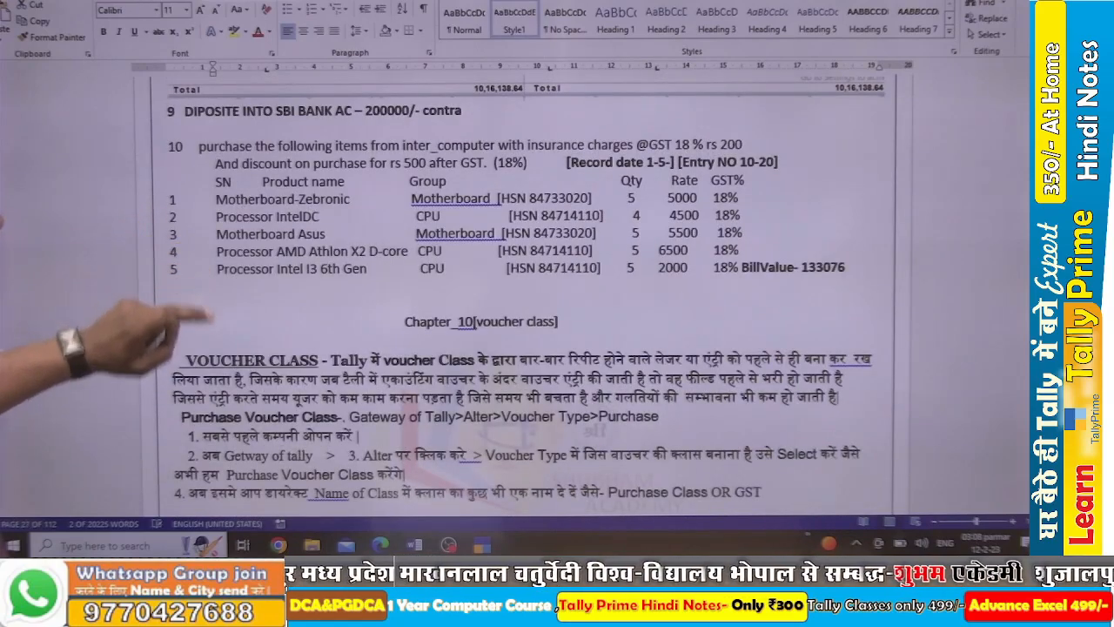
Read the document forward from entry 10, examining sales entries 20 to 23 and the SBI Bank receipts and payments in entries 24 and 25.
scroll(522, 288, "down", 2)
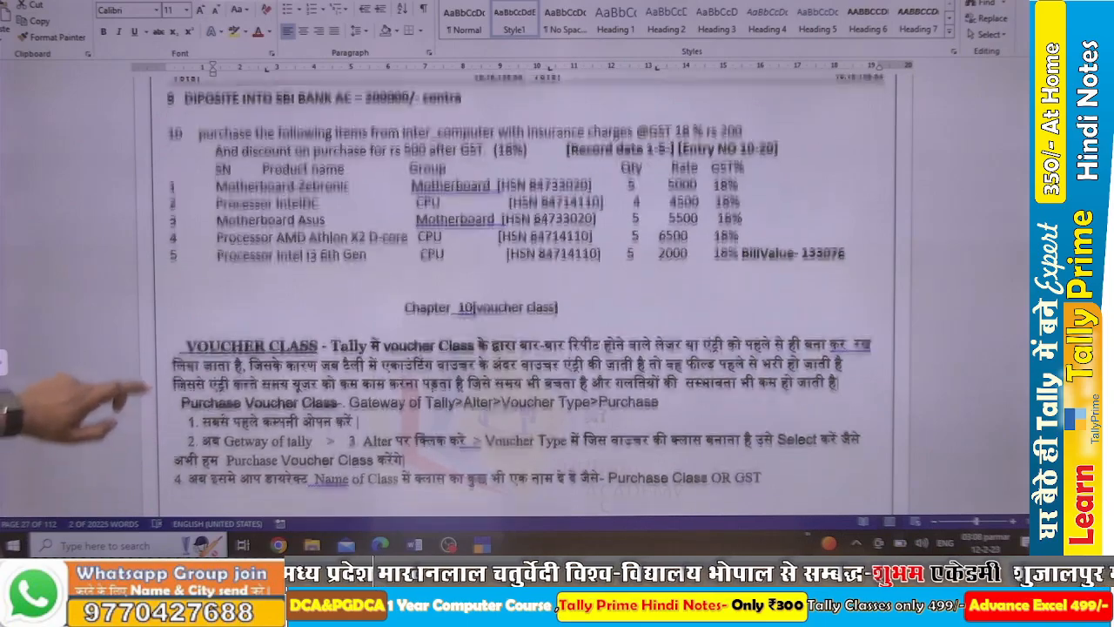
scroll(523, 287, "down", 15)
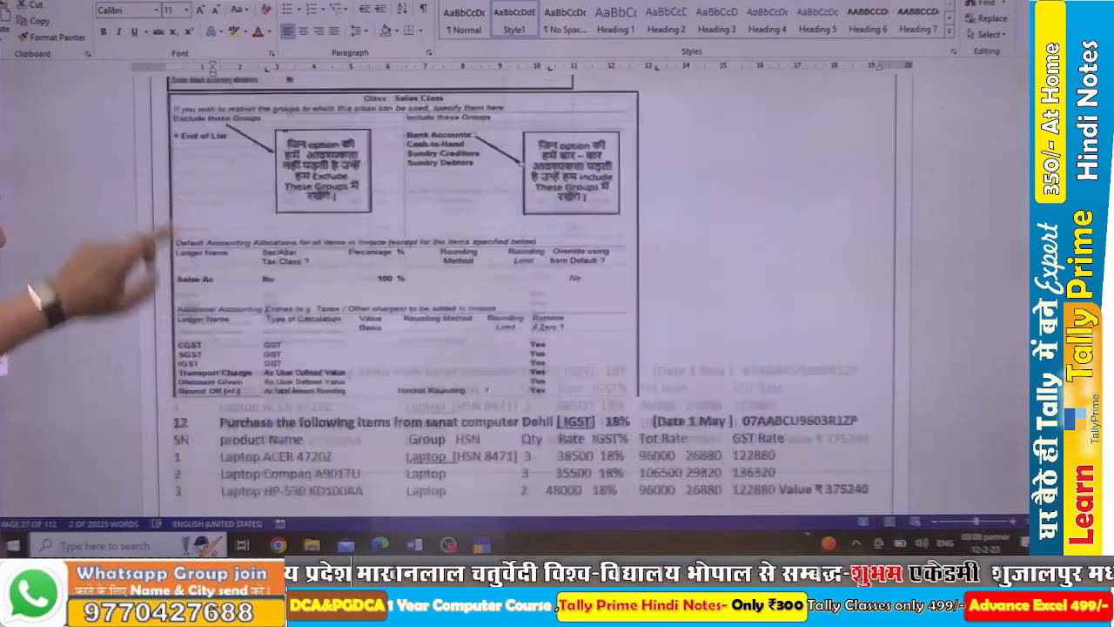
scroll(522, 287, "down", 20)
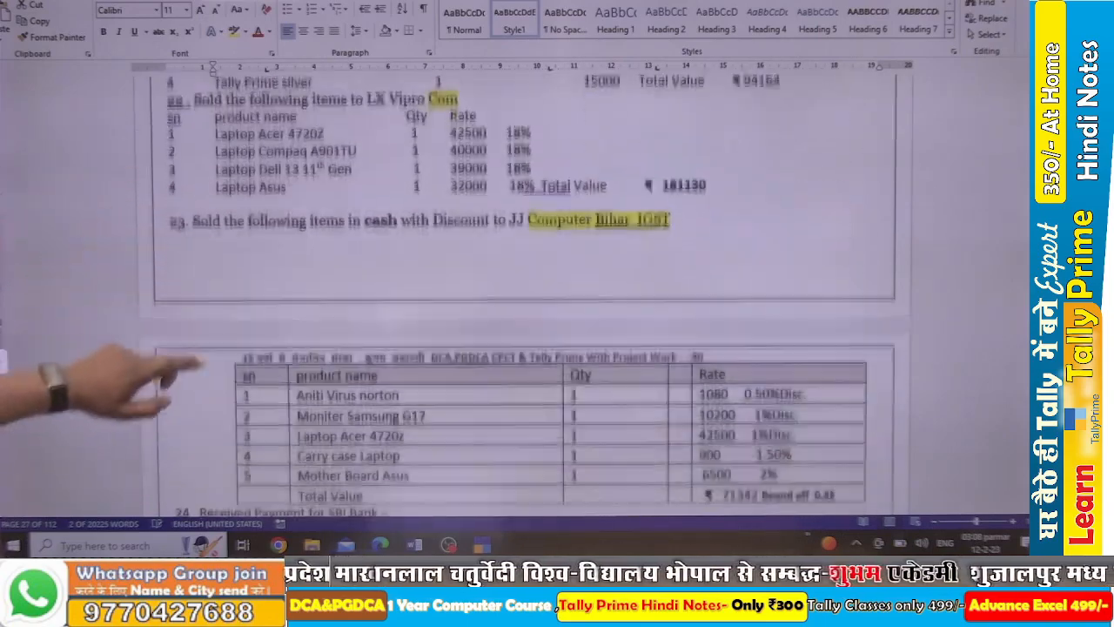
scroll(522, 287, "down", 6)
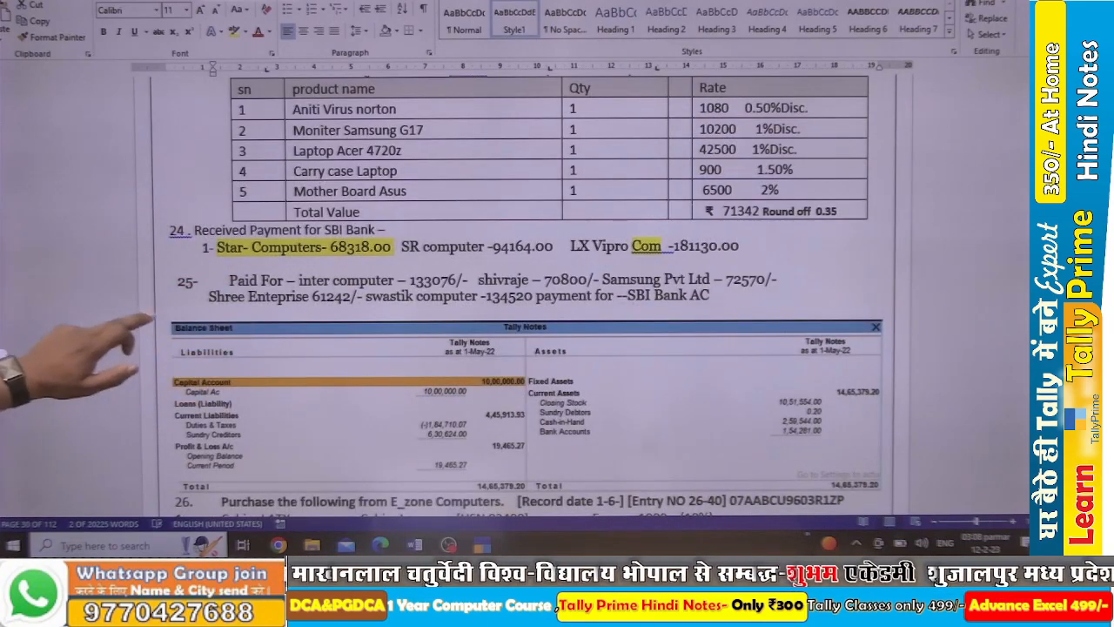
scroll(523, 296, "up", 8)
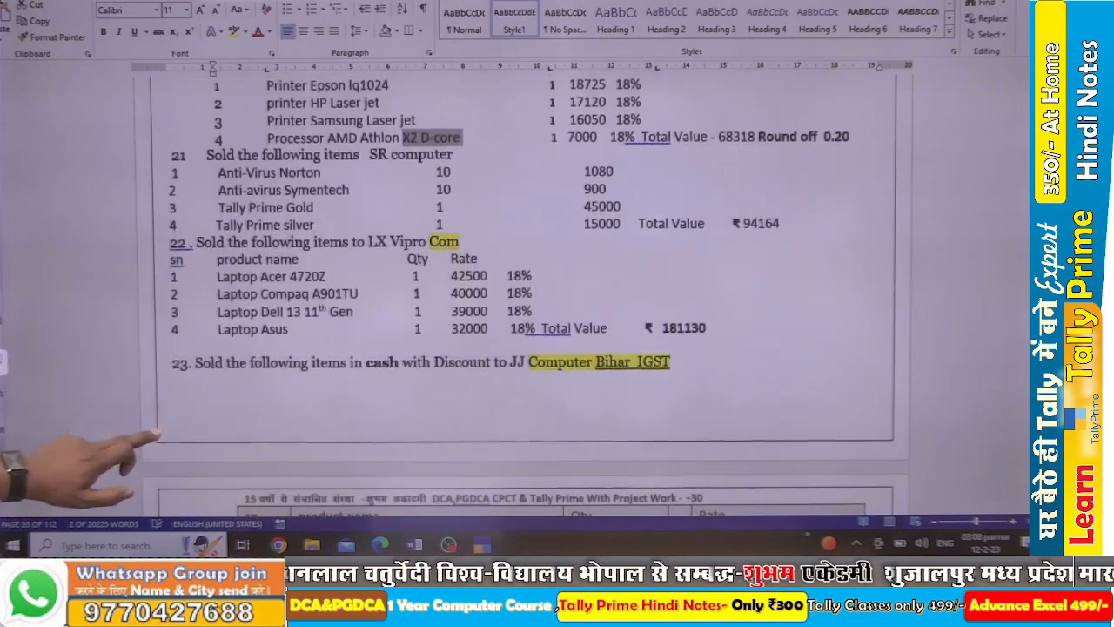
scroll(158, 433, "up", 1)
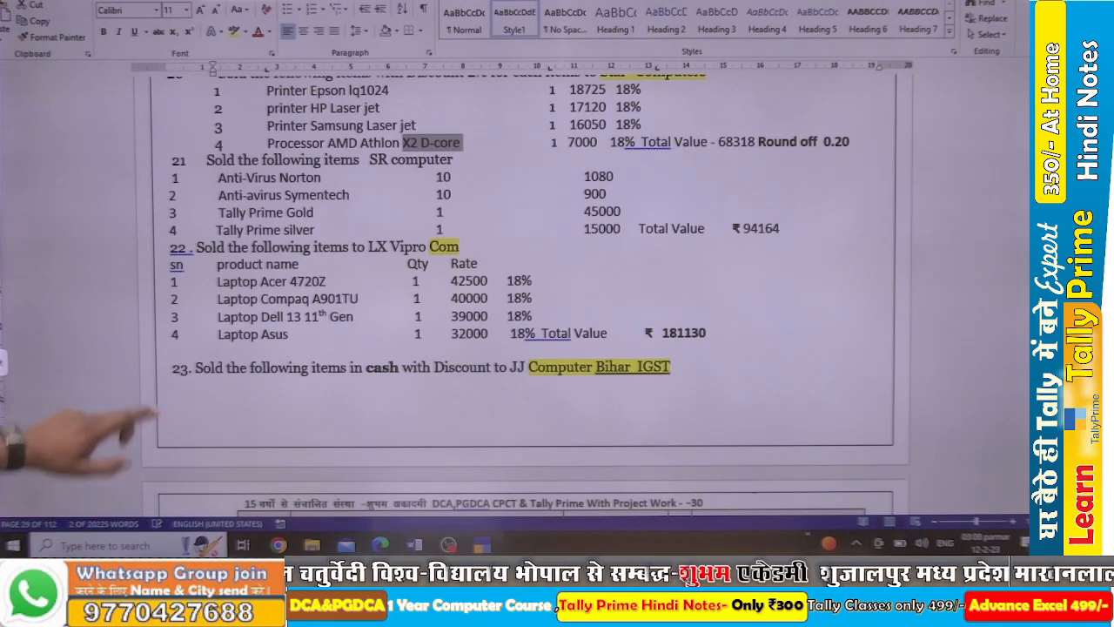
scroll(157, 435, "down", 2)
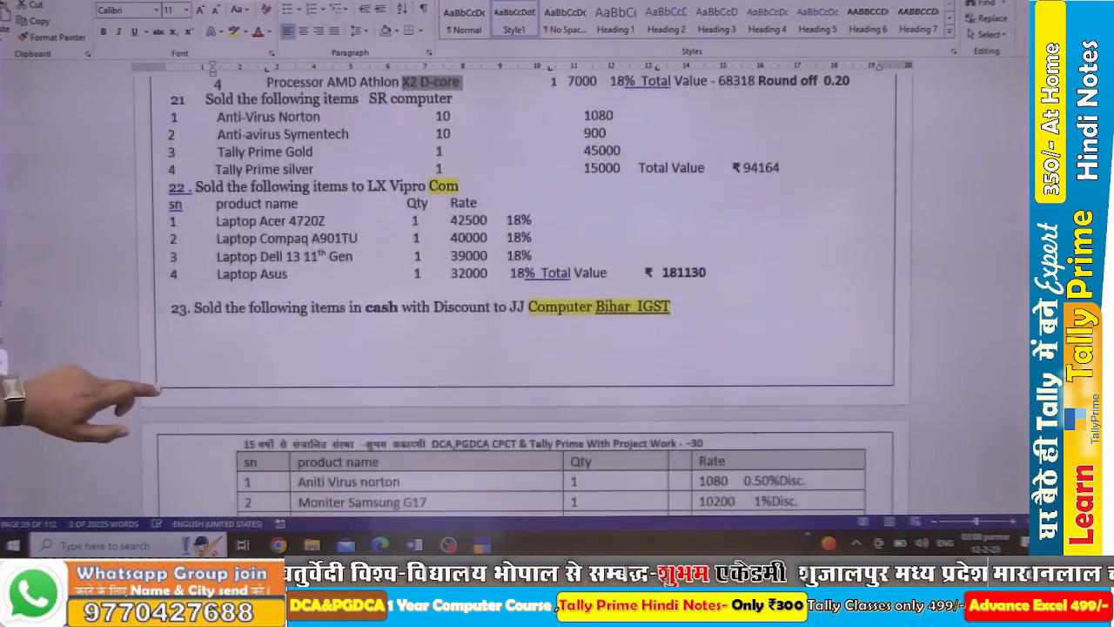
scroll(156, 392, "up", 4)
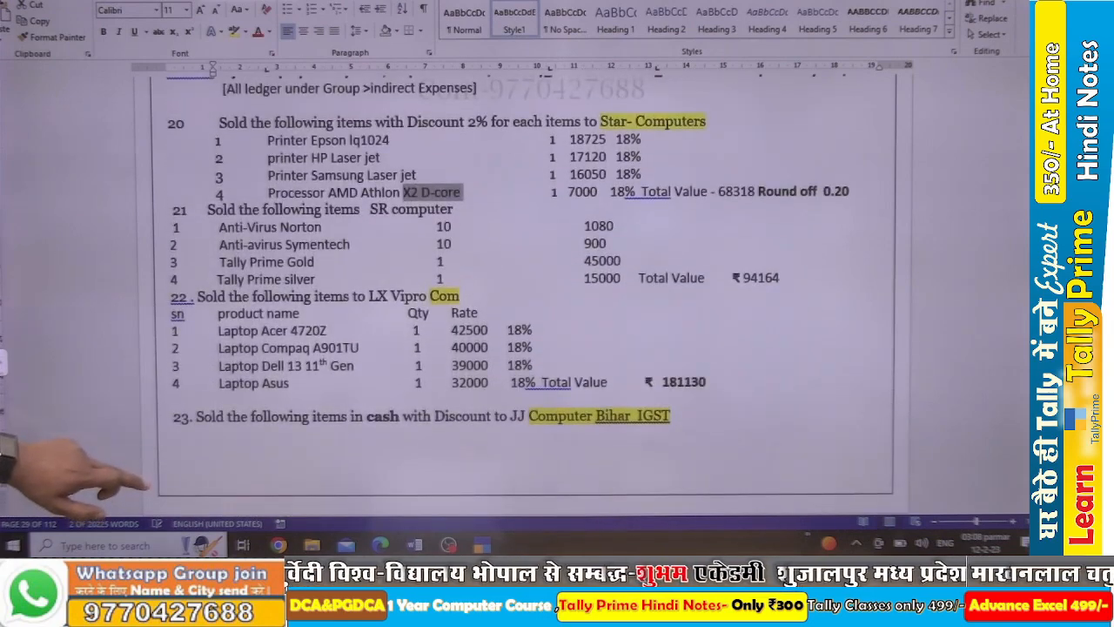
scroll(522, 287, "down", 1)
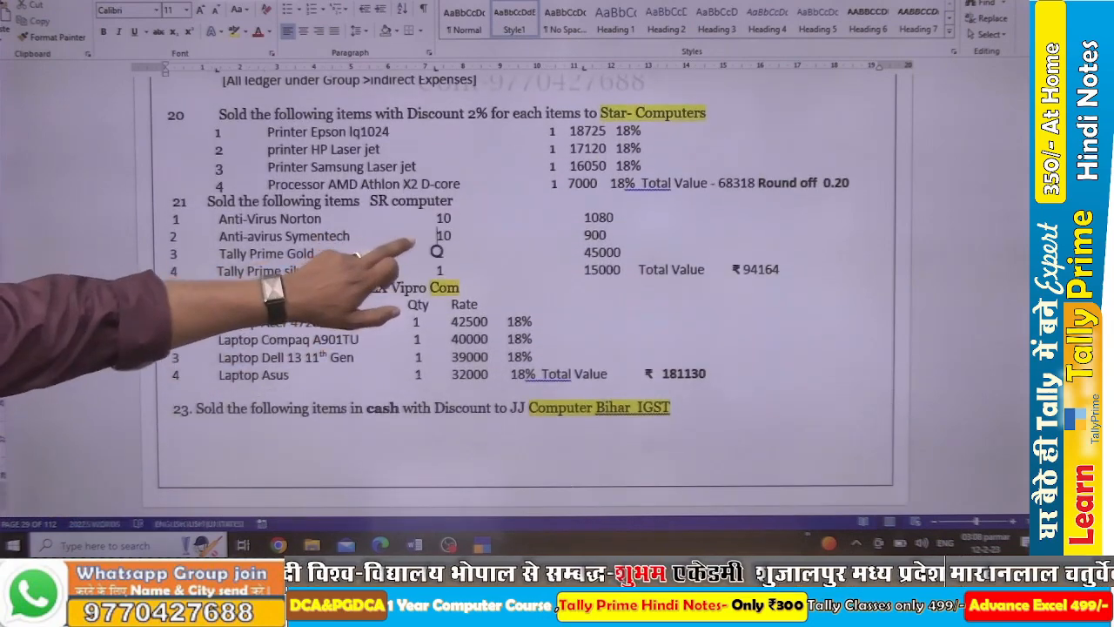
scroll(438, 322, "down", 10)
scroll(522, 287, "down", 5)
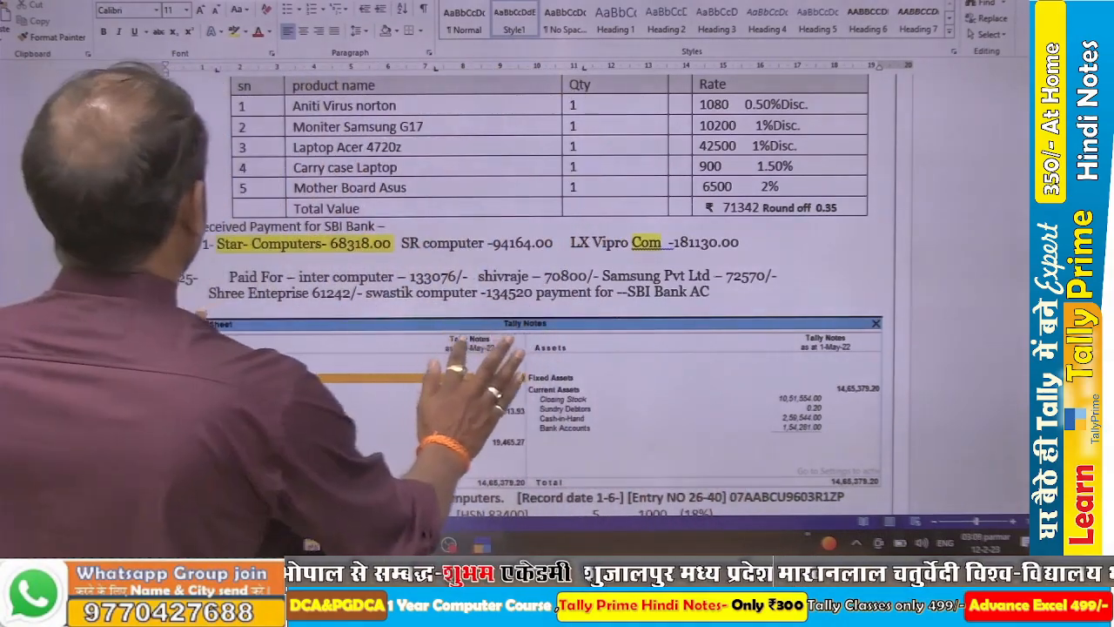
scroll(470, 348, "up", 3)
scroll(522, 305, "up", 1)
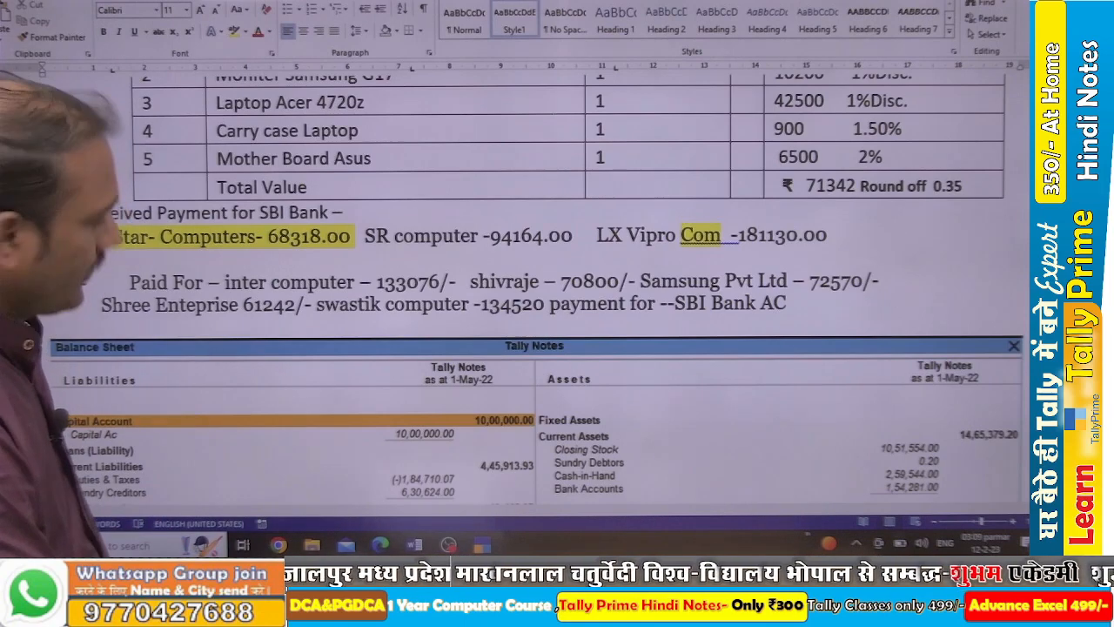
Switch to TallyPrime, start a receipt voucher and credit Star Computer with 68,318 against bill reference 2.
key("alt+Tab")
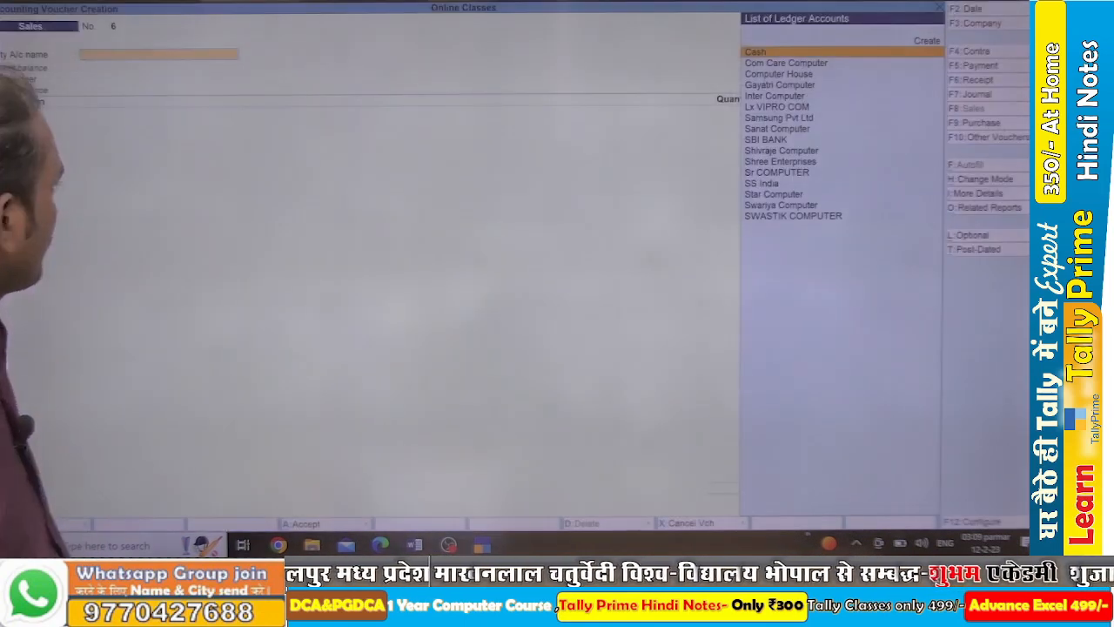
key("F6")
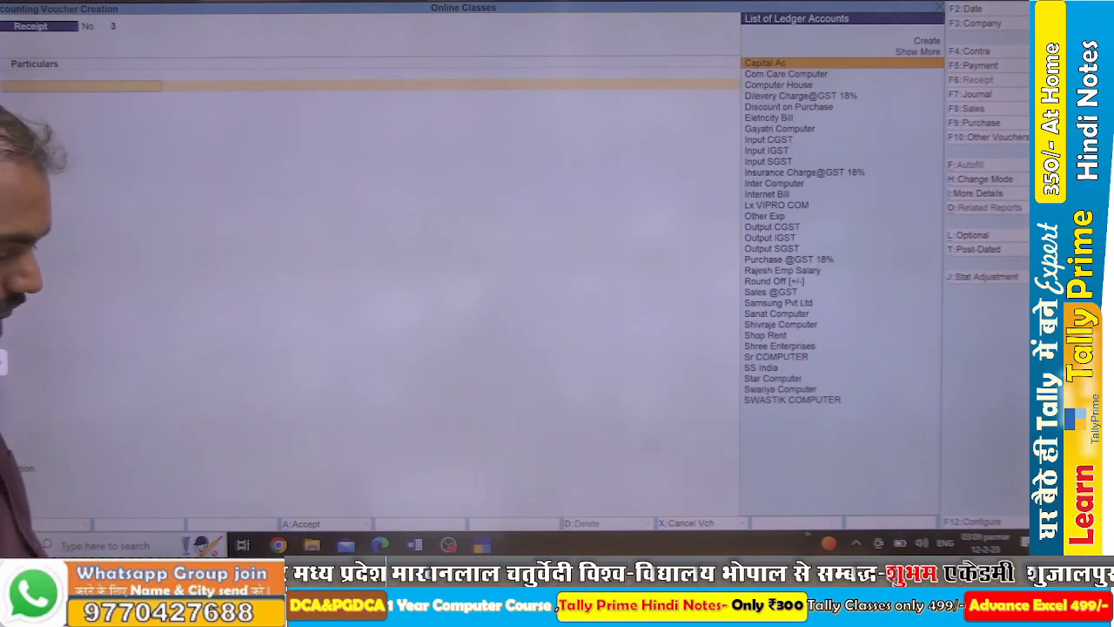
type("st")
key("Return")
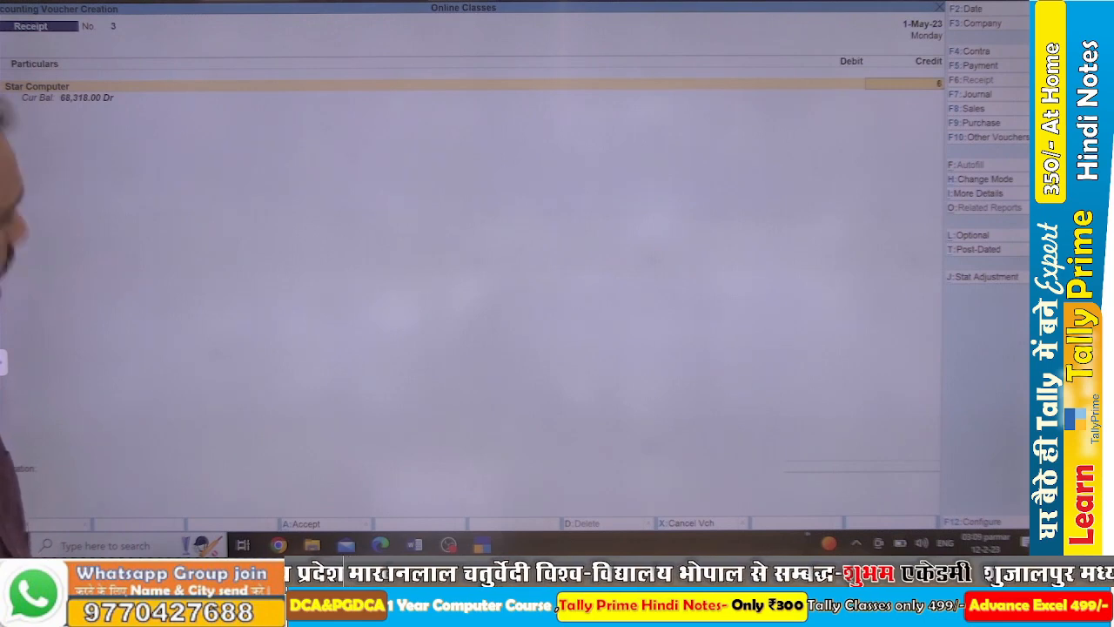
key("Return")
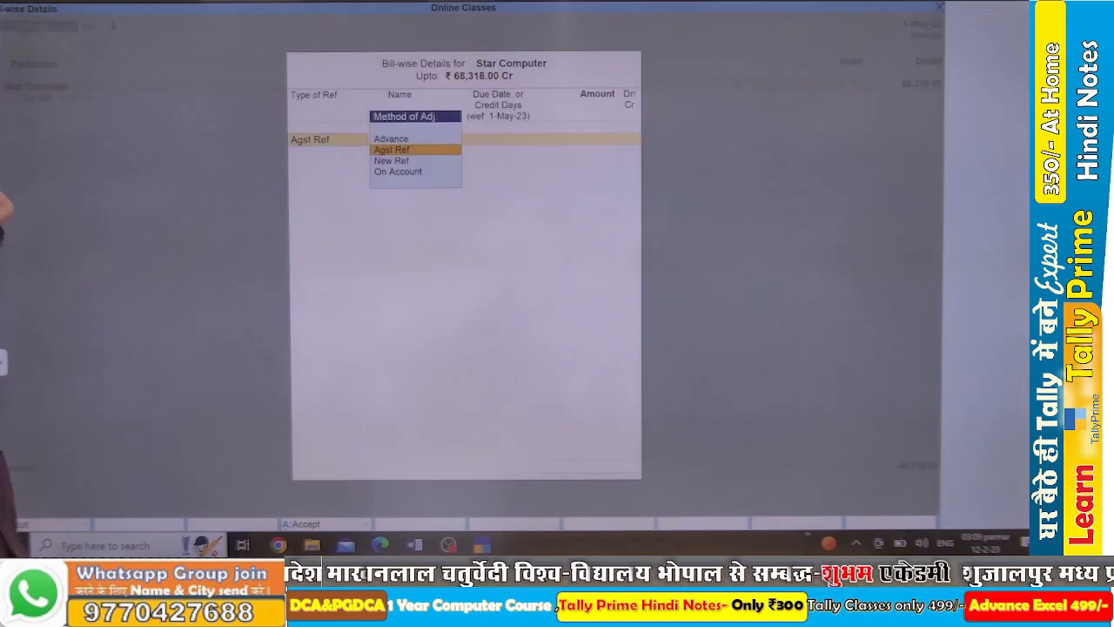
key("Return")
key("Return")
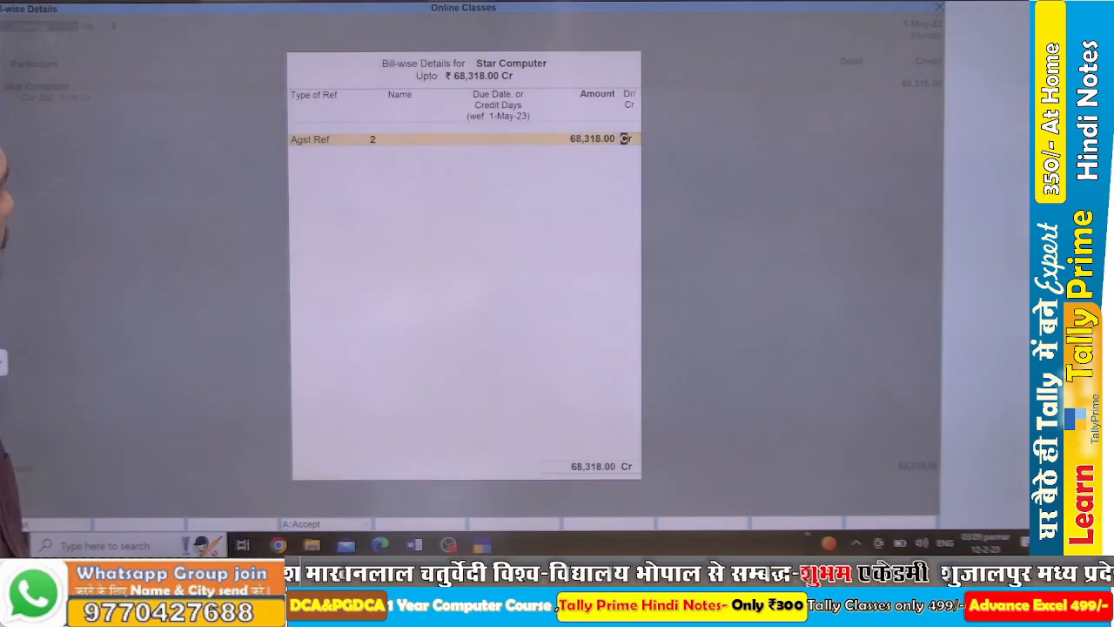
key("Return")
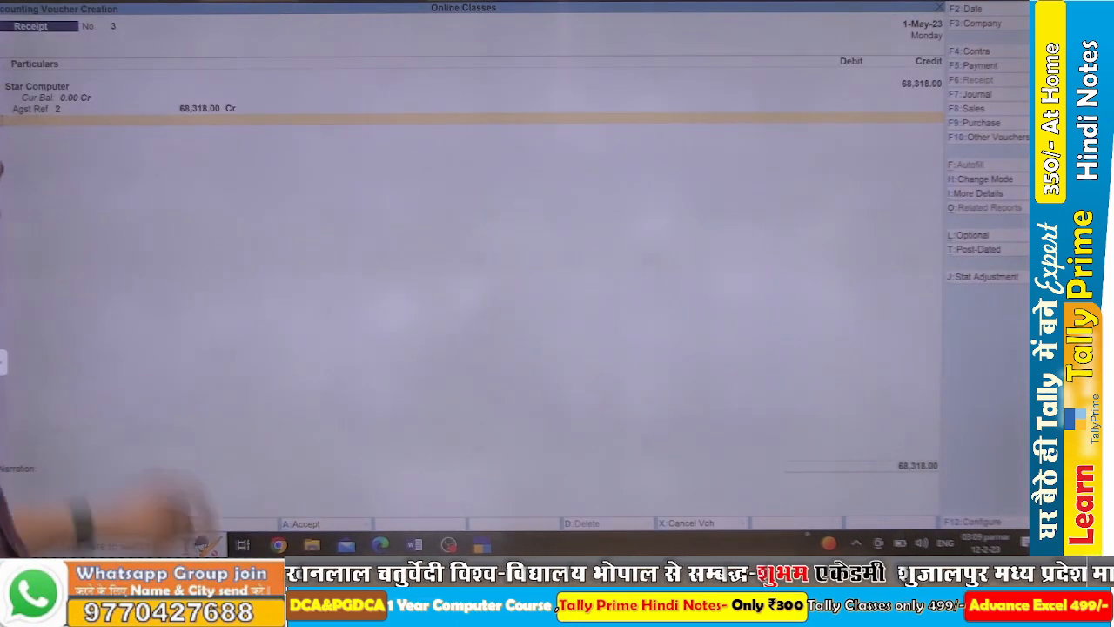
Credit Lx VIPRO COM with 1,81,130 against pending bill 4, and switch to Word to check the remaining entry 24 receipt.
key("Return")
type("Lx")
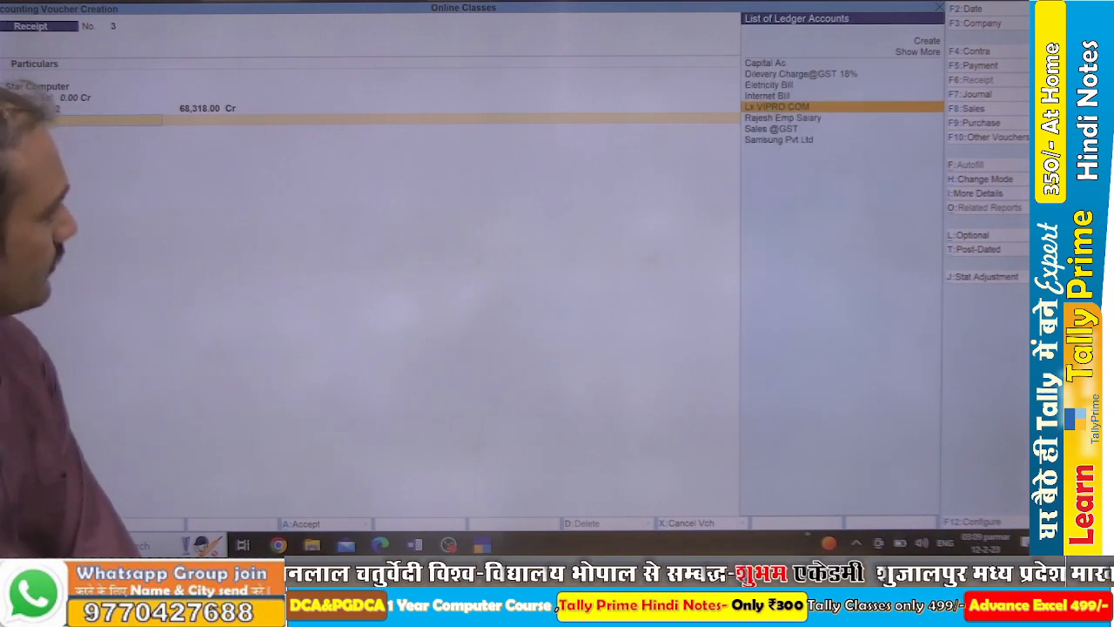
key("Return")
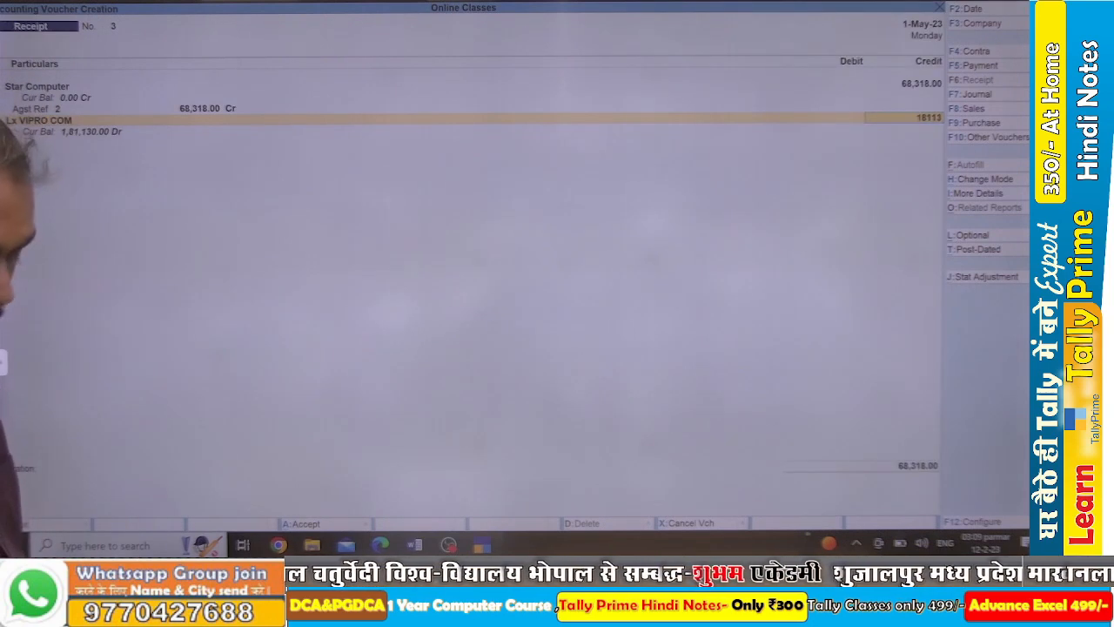
key("Return")
key("Return")
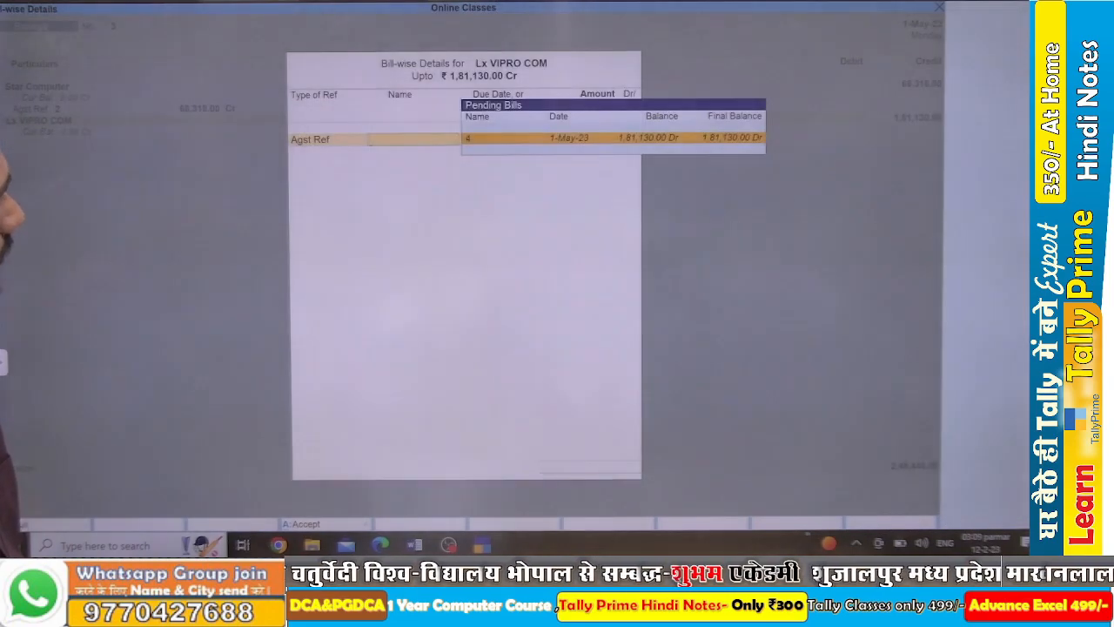
key("Return")
key("Return")
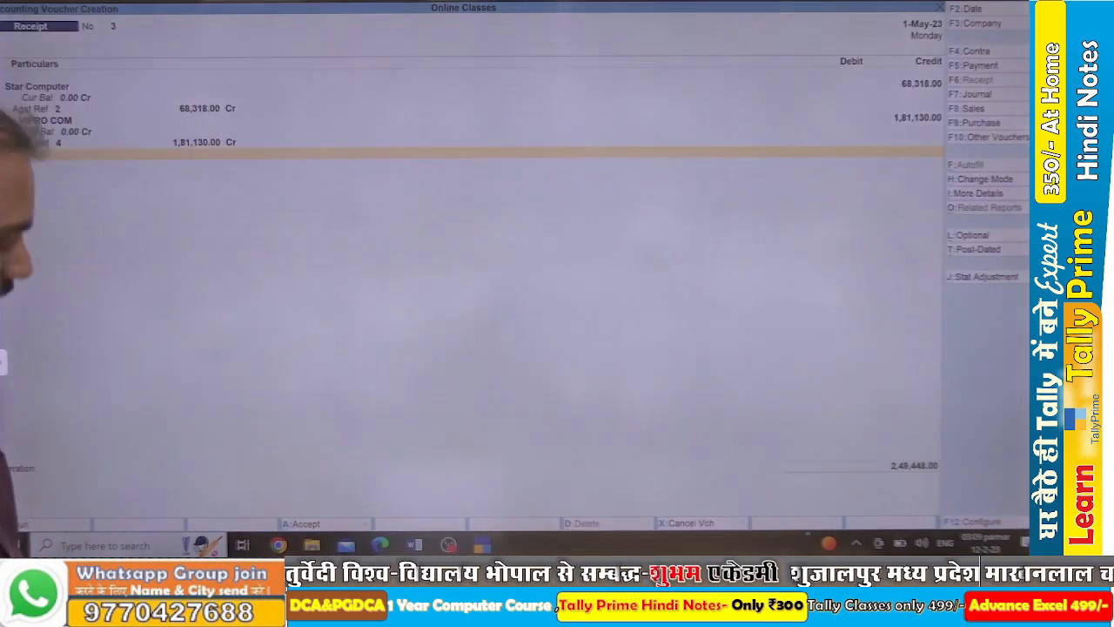
key("alt+Tab")
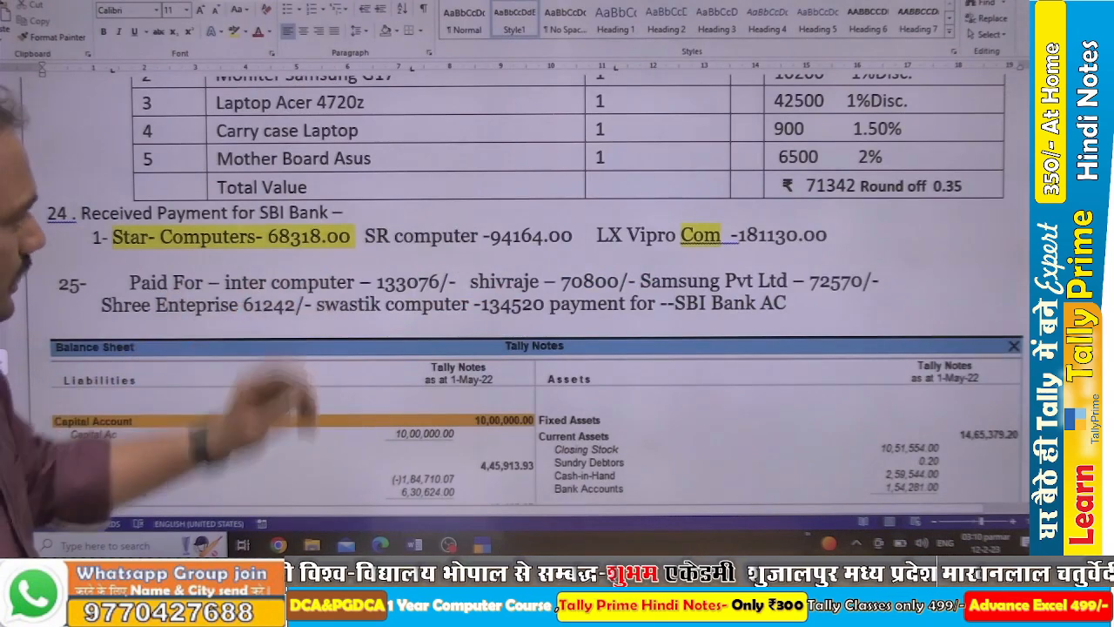
Switch back to TallyPrime and credit Sr COMPUTER with 94,164 against pending bill 3 in the receipt voucher.
key("alt+Tab")
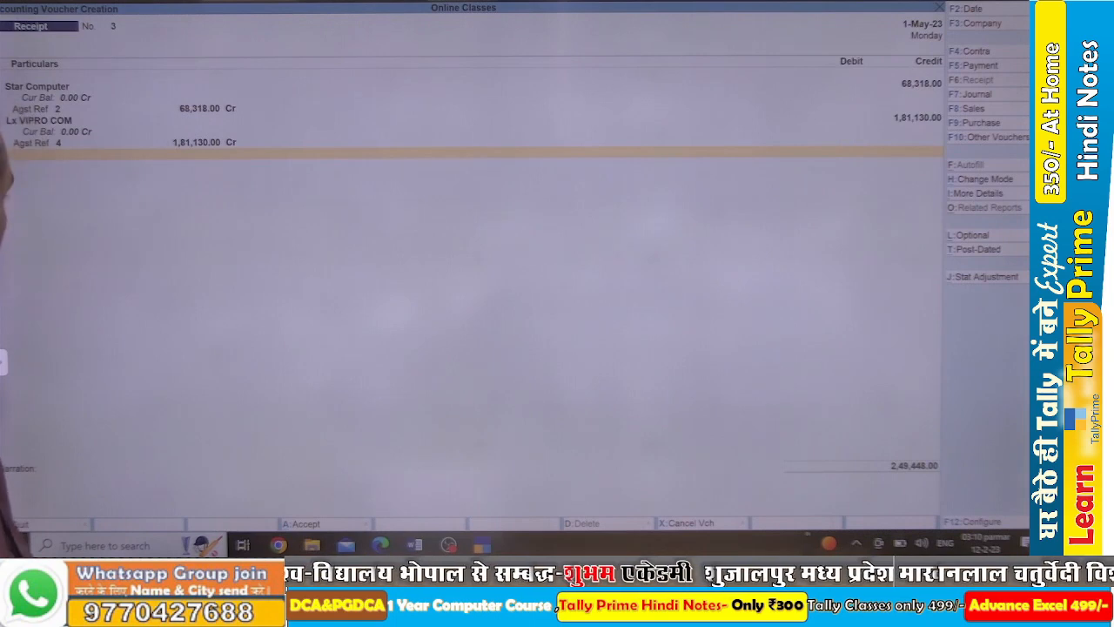
key("Return")
type("sr")
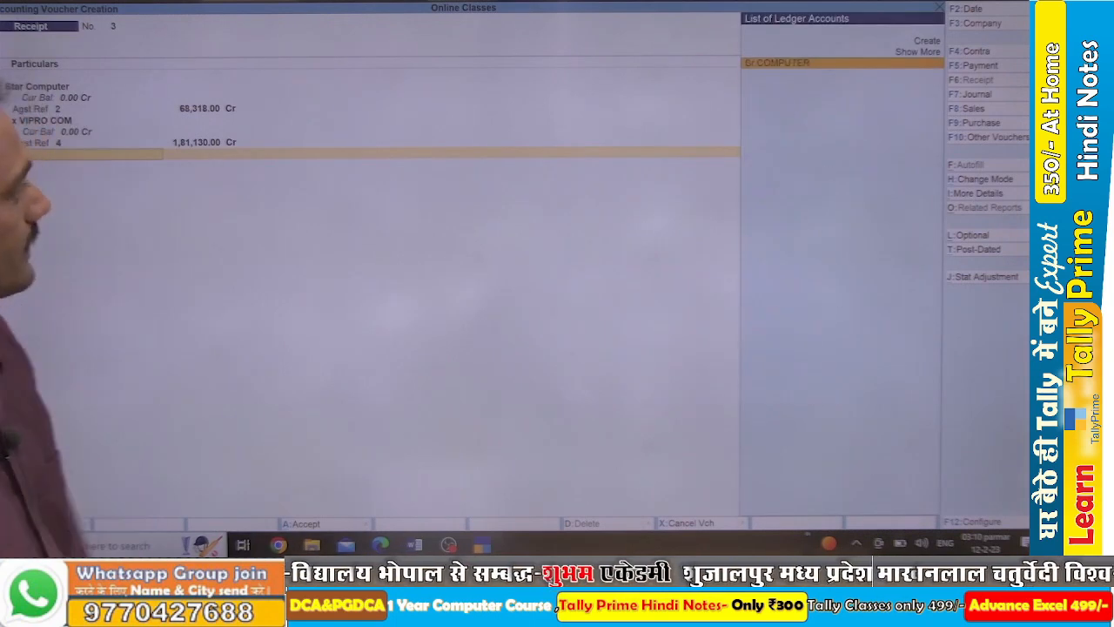
key("Return")
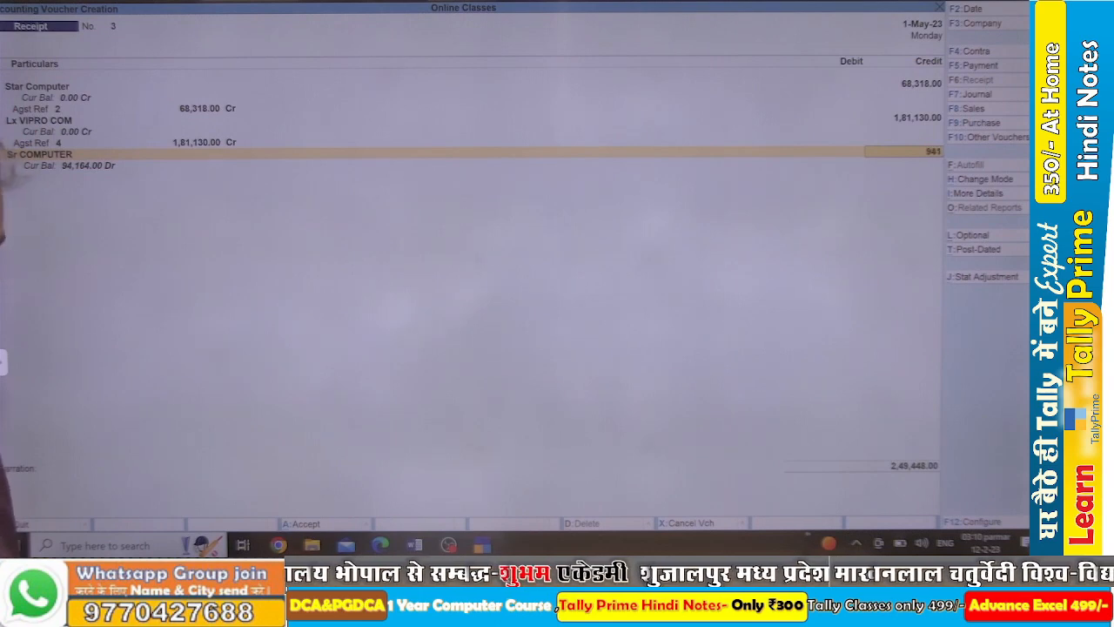
key("Return")
key("Return")
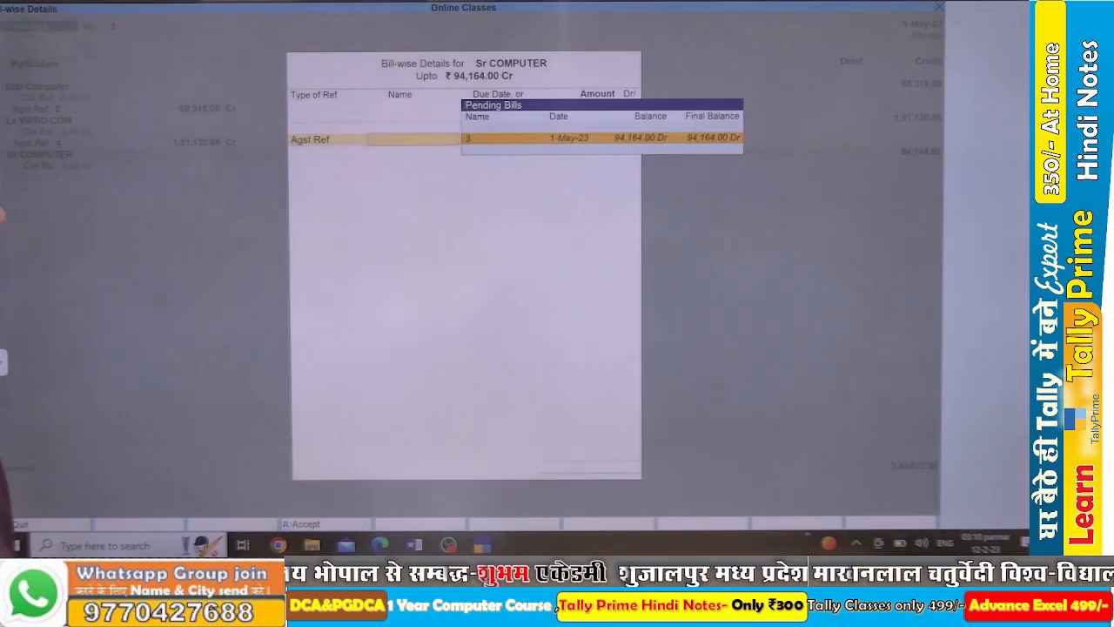
key("Return")
key("Return")
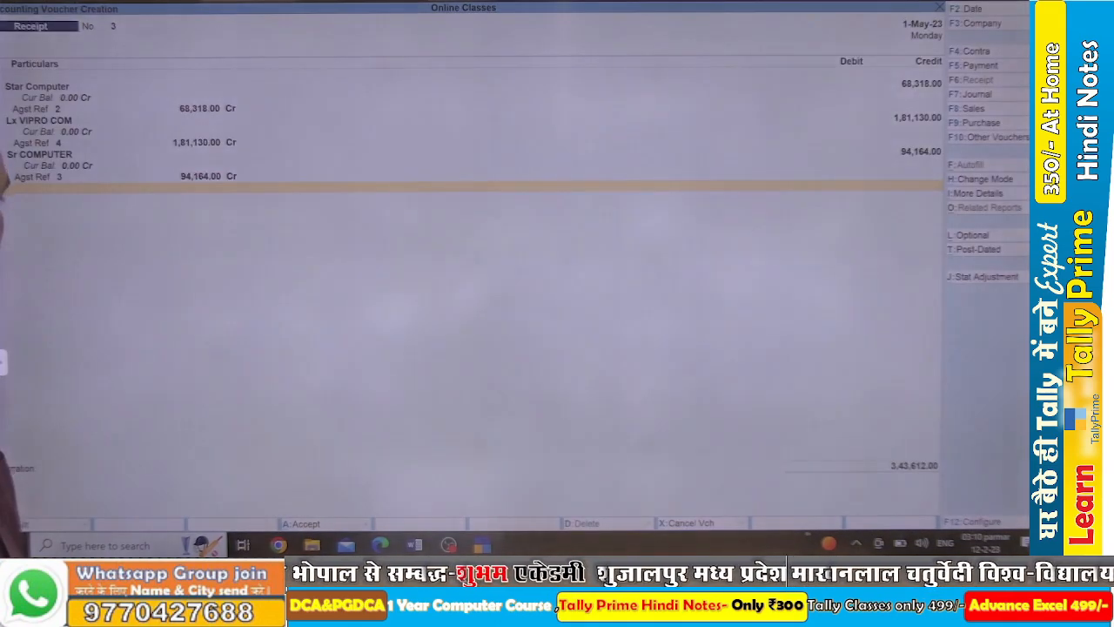
Add SBI BANK as the debit ledger for the full receipt amount of 3,43,612.
key("Return")
type("sbi")
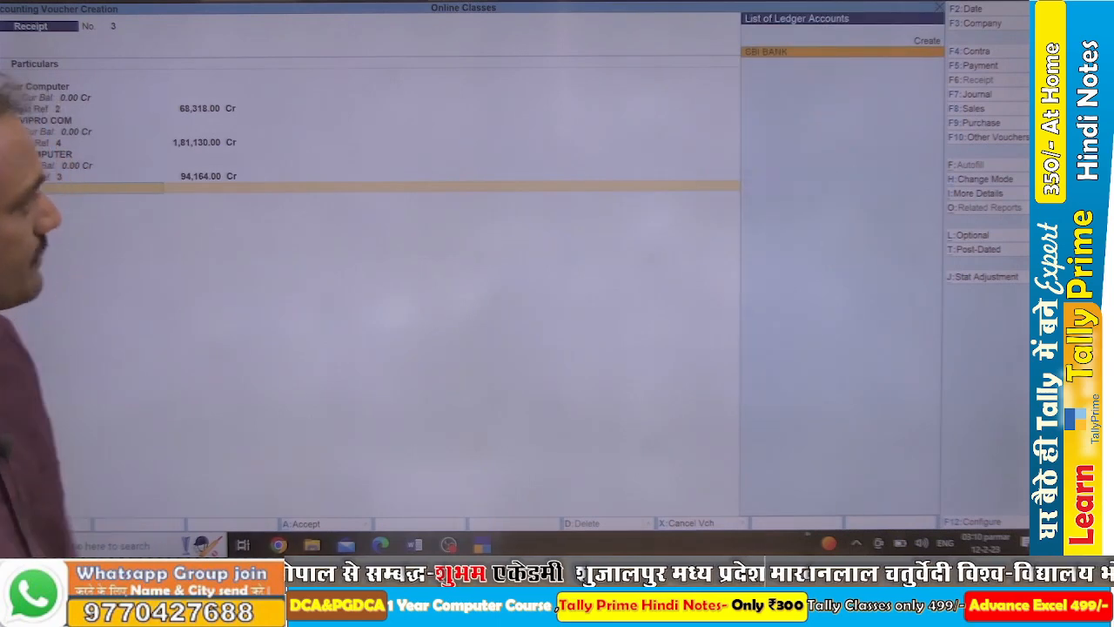
key("Return")
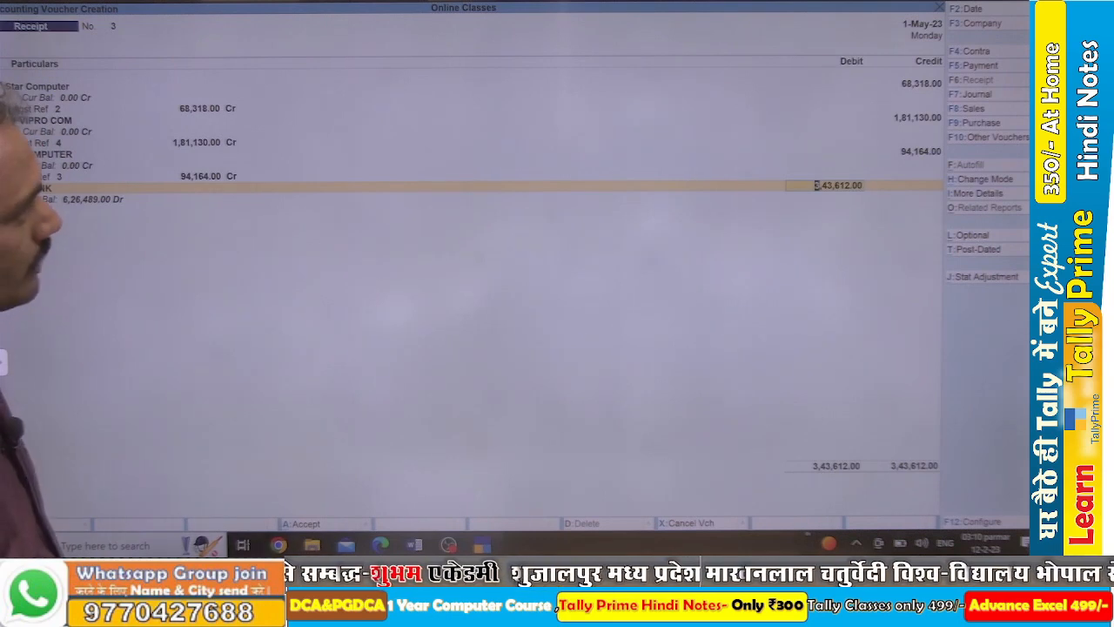
Set the receipt voucher's date to 2-5-2023, save the voucher and return to the Gateway of Tally.
key("ctrl")
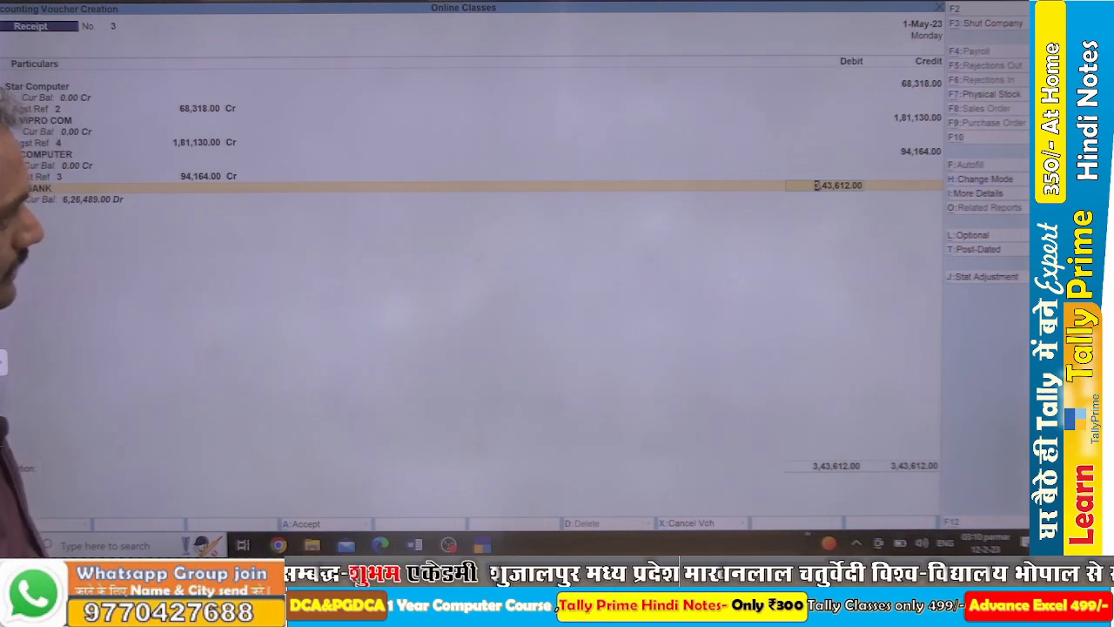
key("F2")
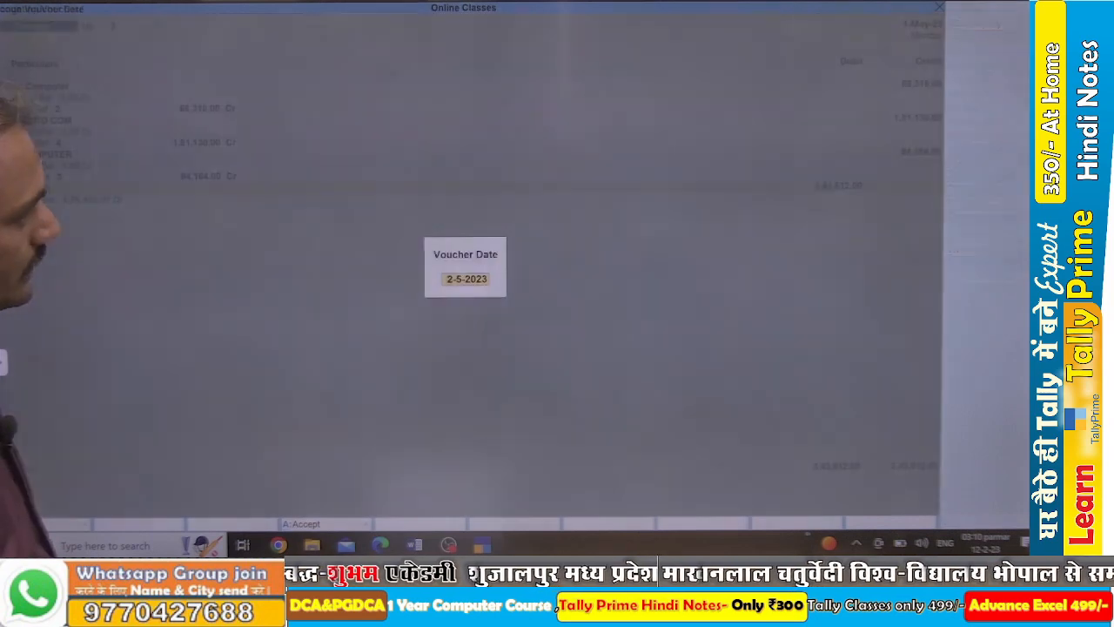
type("2")
key("Return")
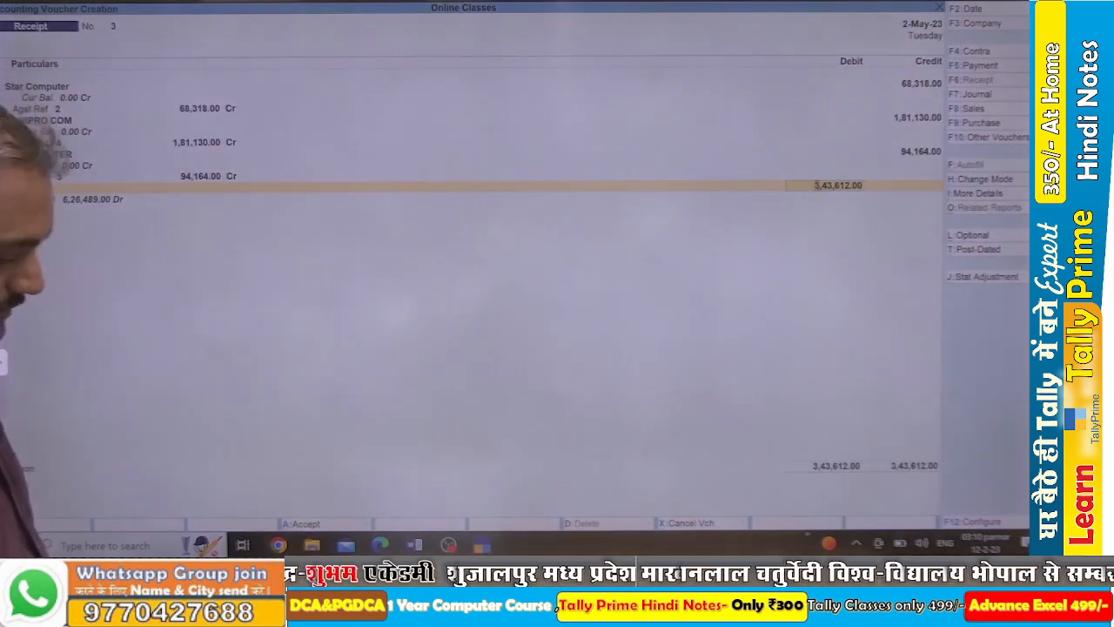
key("ctrl+a")
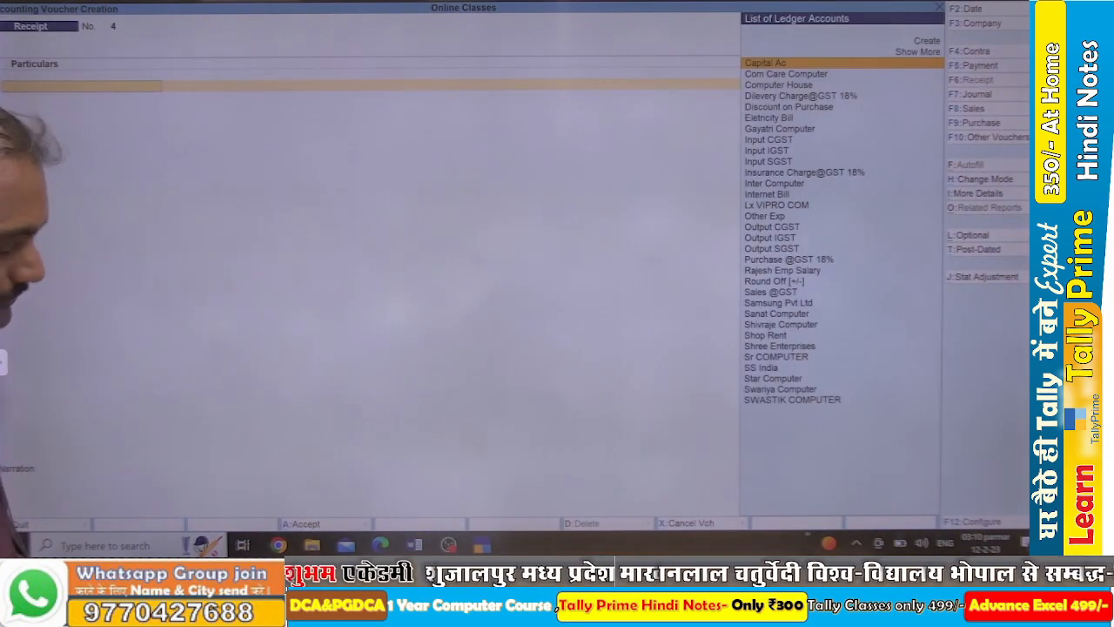
key("Escape")
key("Escape")
key("Escape")
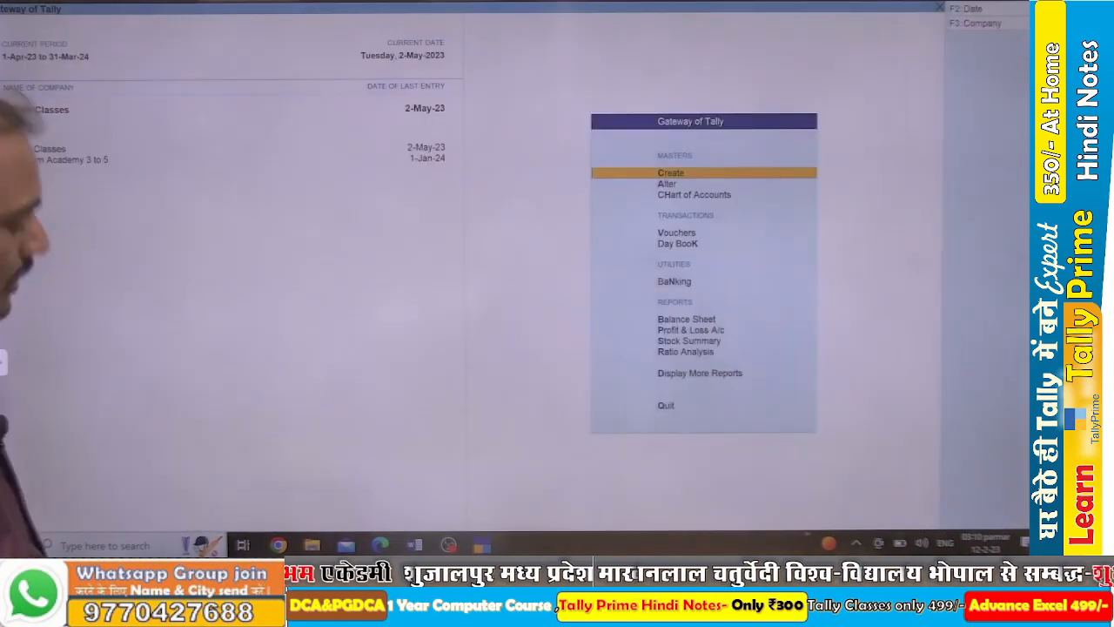
Check entry 25 in Word, and in TallyPrime start a payment voucher debiting Inter Computer with 1,33,076 against bill 5.
key("alt+Tab")
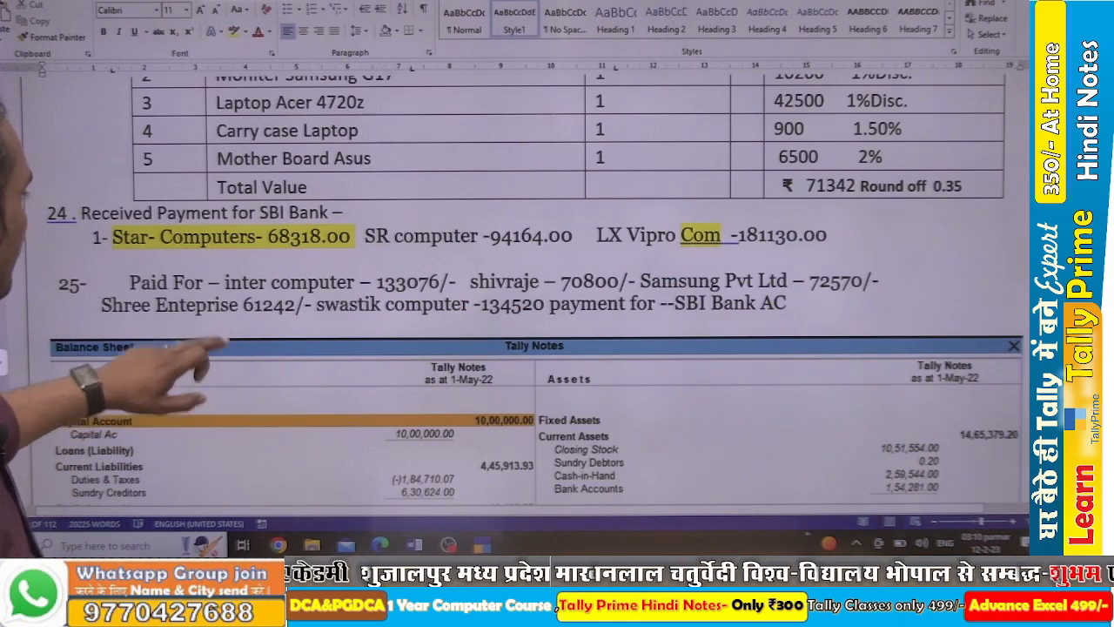
scroll(523, 287, "down", 2)
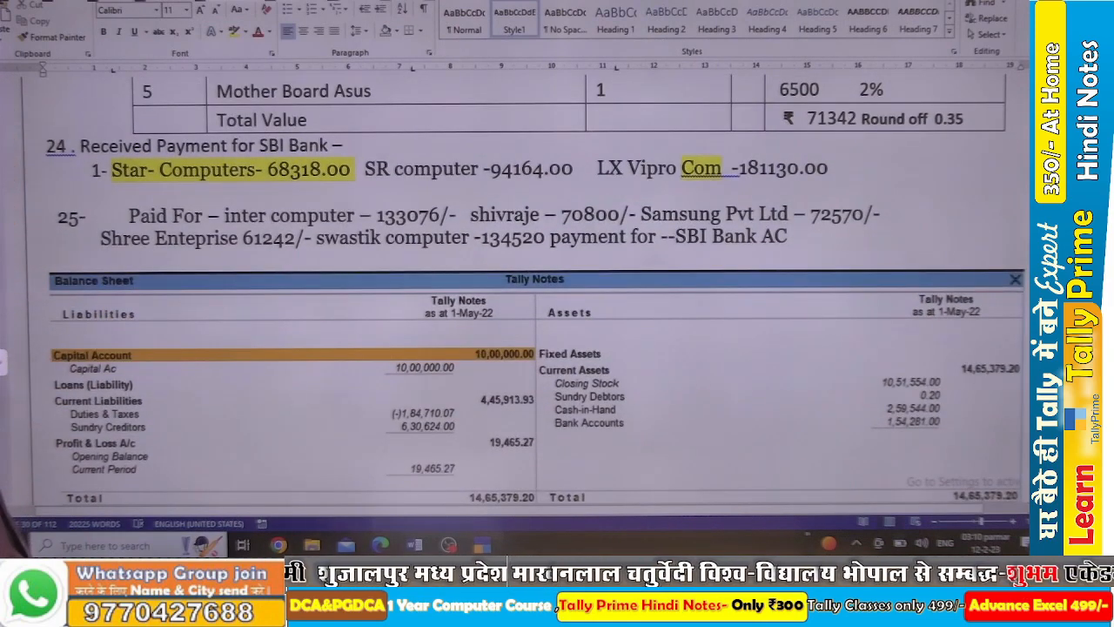
key("alt+Tab")
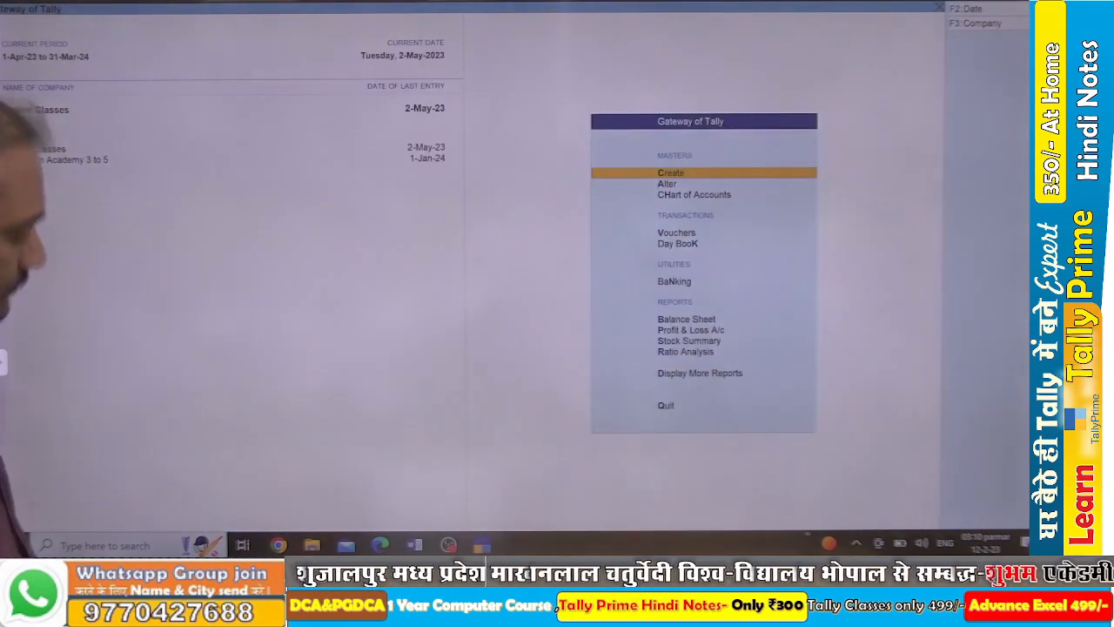
key("v")
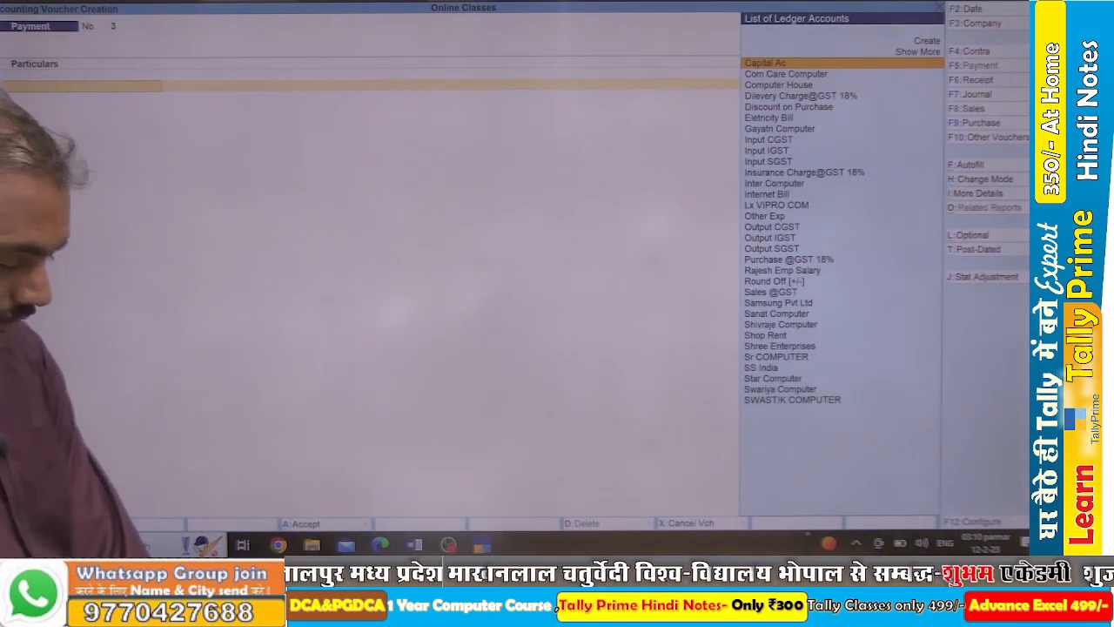
type("in")
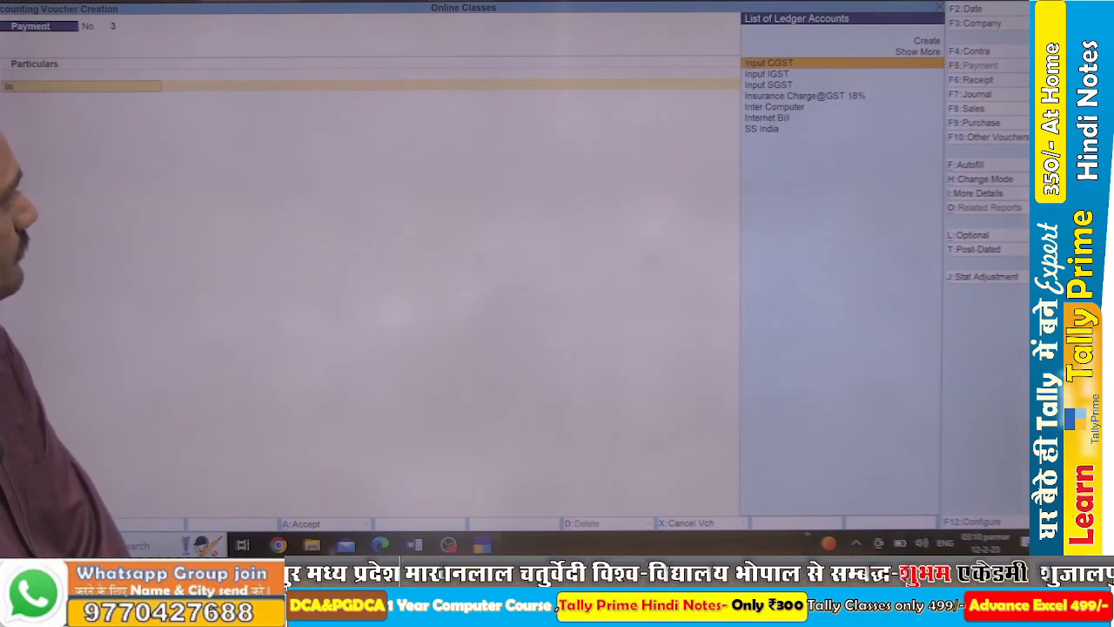
key("Down")
key("Down")
key("Down")
key("Down")
key("Return")
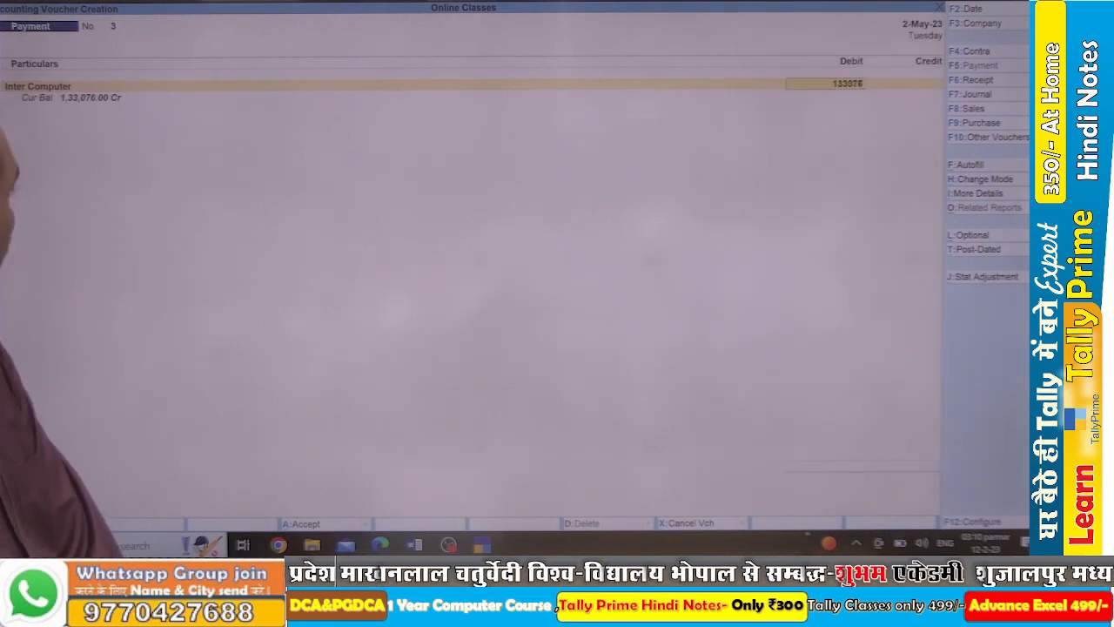
key("Return")
key("Return")
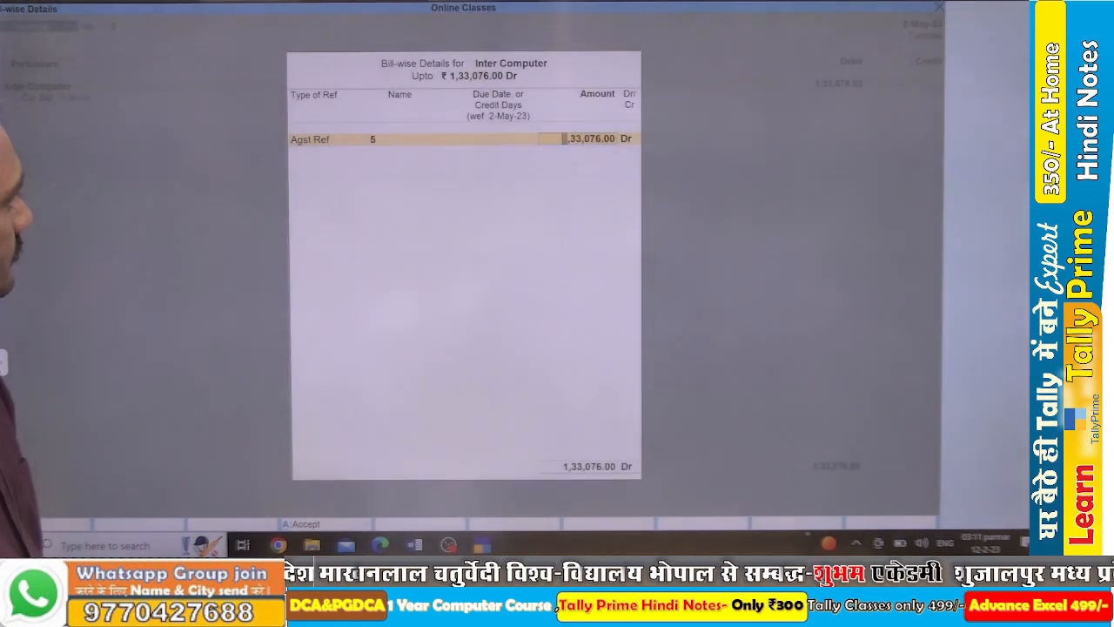
key("Return")
key("Return")
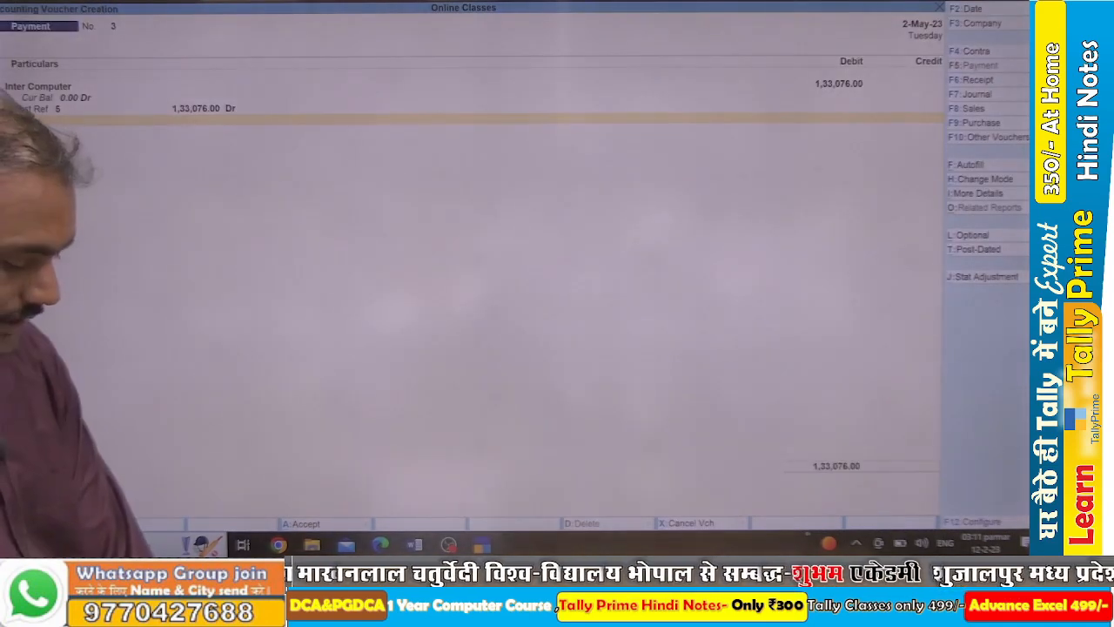
Debit Shivraje Computer with 70,800 against pending bill 9 in the payment voucher.
key("Return")
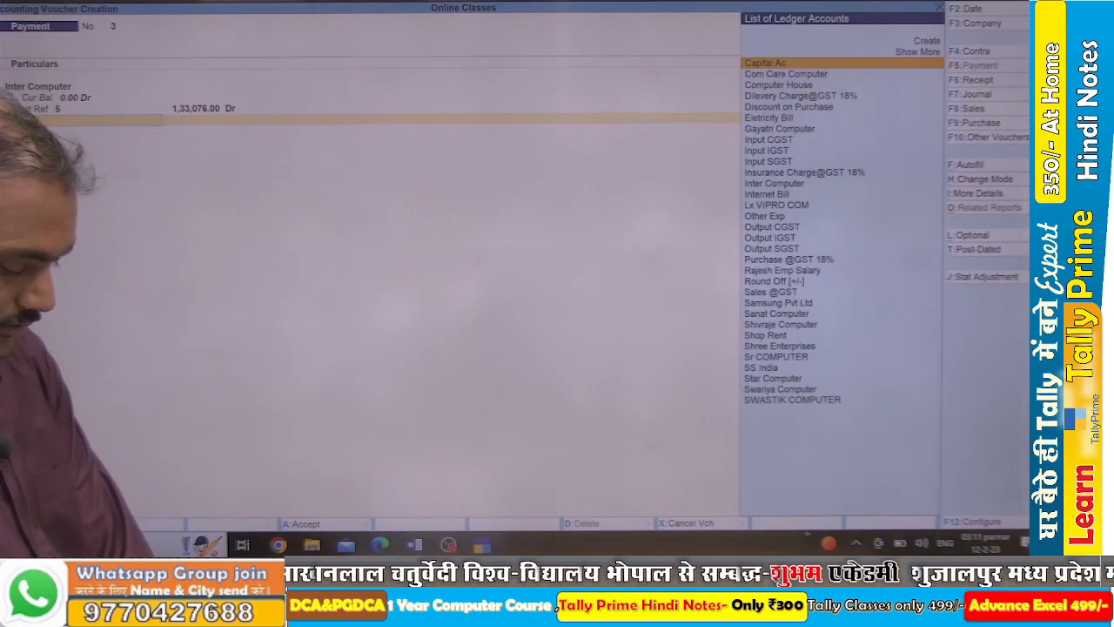
type("shiv")
key("Return")
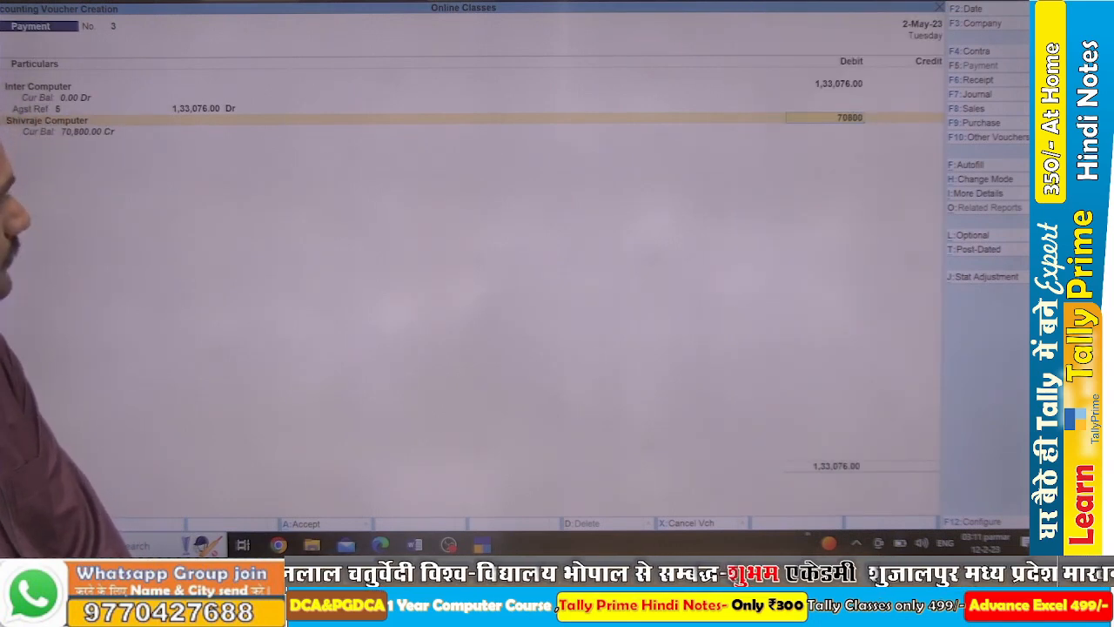
key("Return")
key("Return")
key("Return")
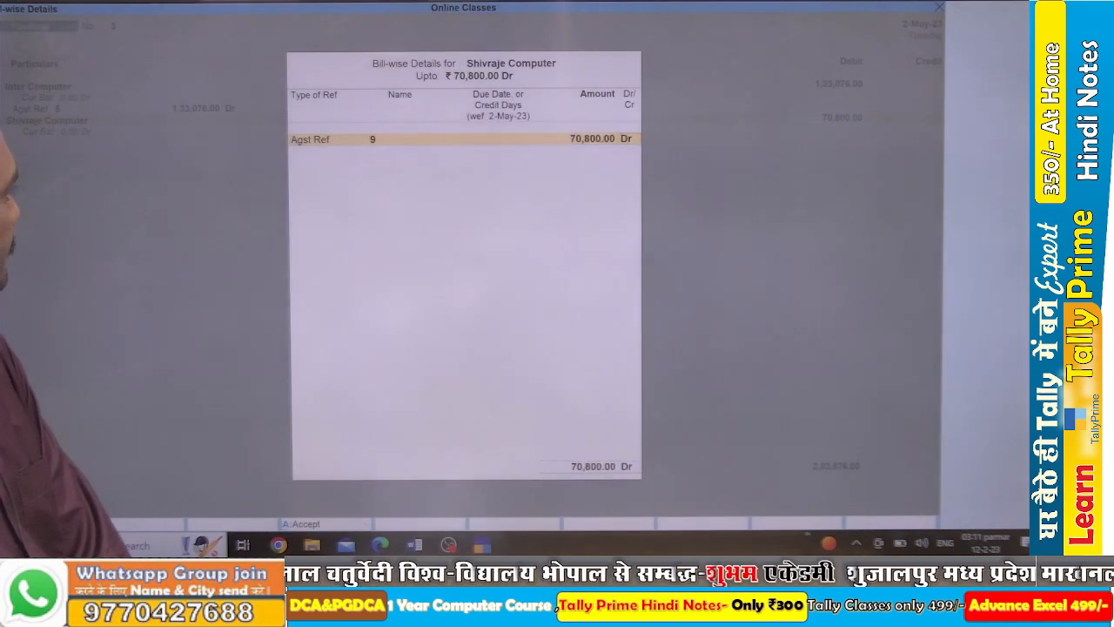
key("Return")
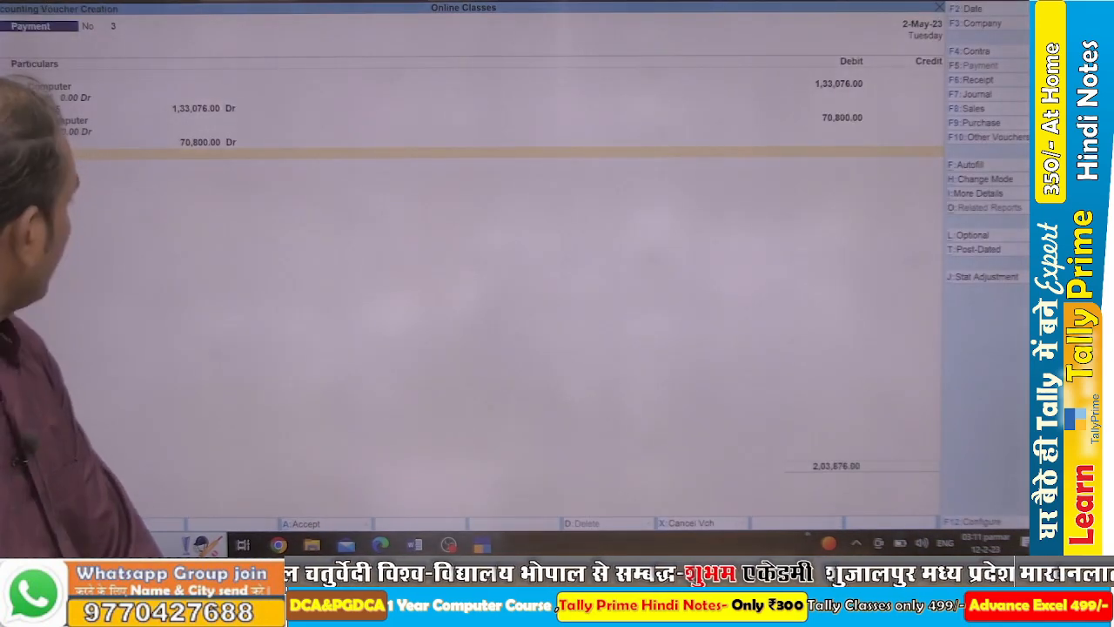
Debit Samsung Pvt Ltd with 72,570 against pending bill 4 in the payment voucher.
key("Return")
type("sam")
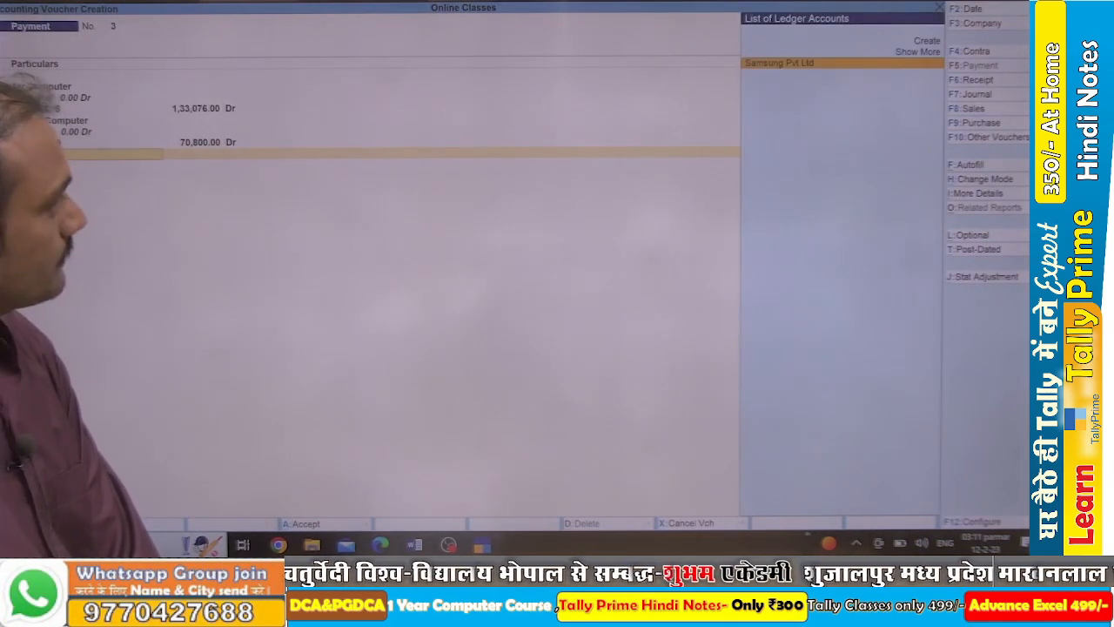
key("Return")
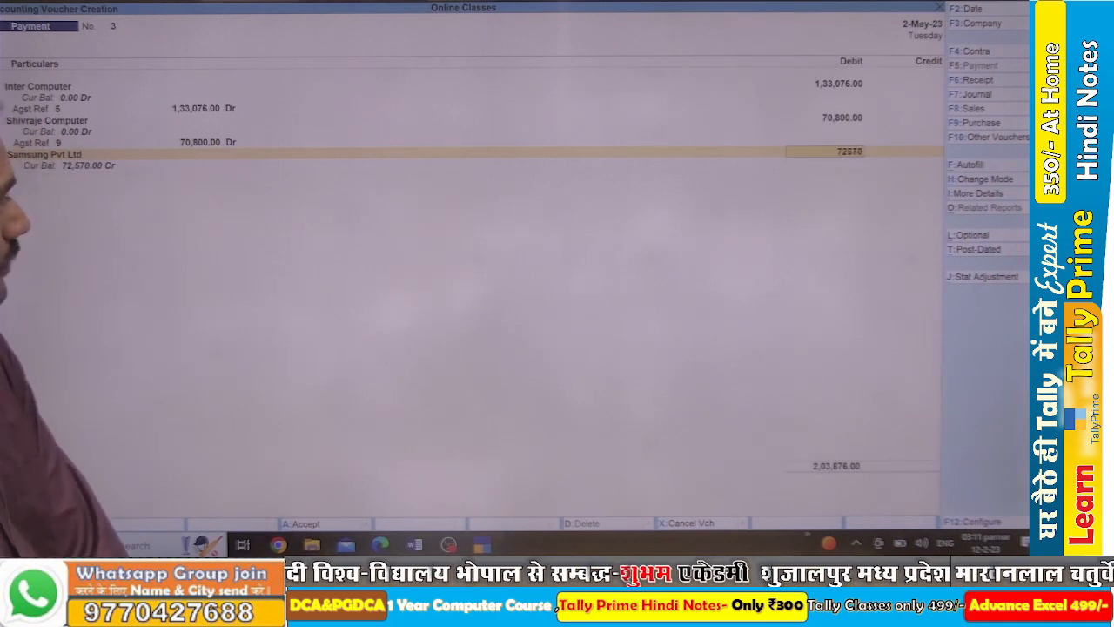
key("Return")
key("Return")
key("Return")
key("Return")
key("Return")
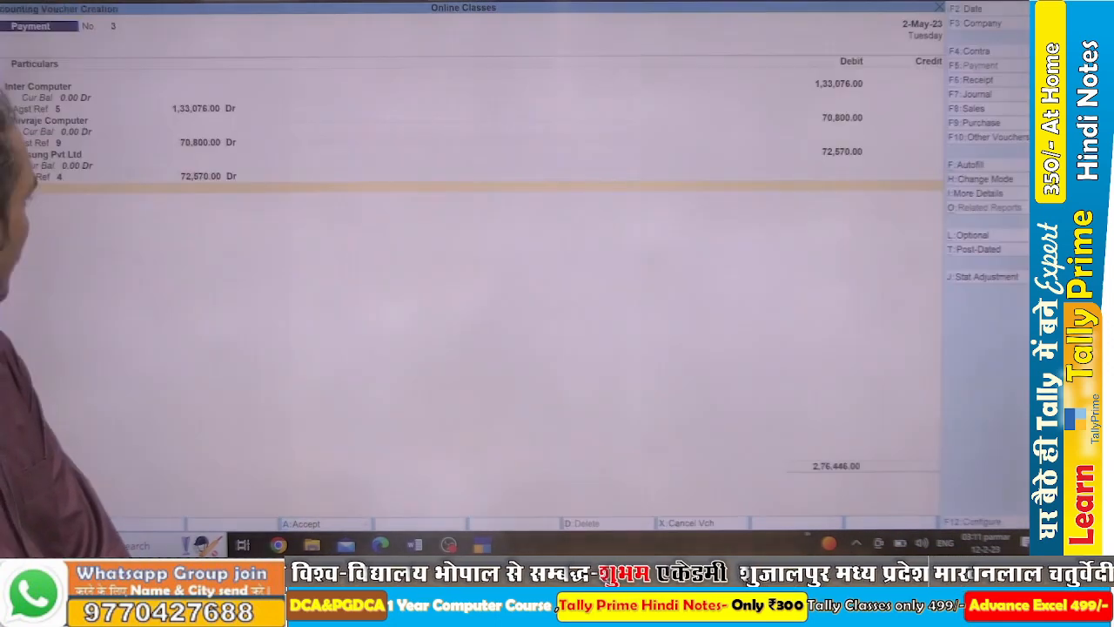
Check the next payment of entry 25 in Word and debit Shree Enterprises with 61,242 against pending bill 10.
key("alt+Tab")
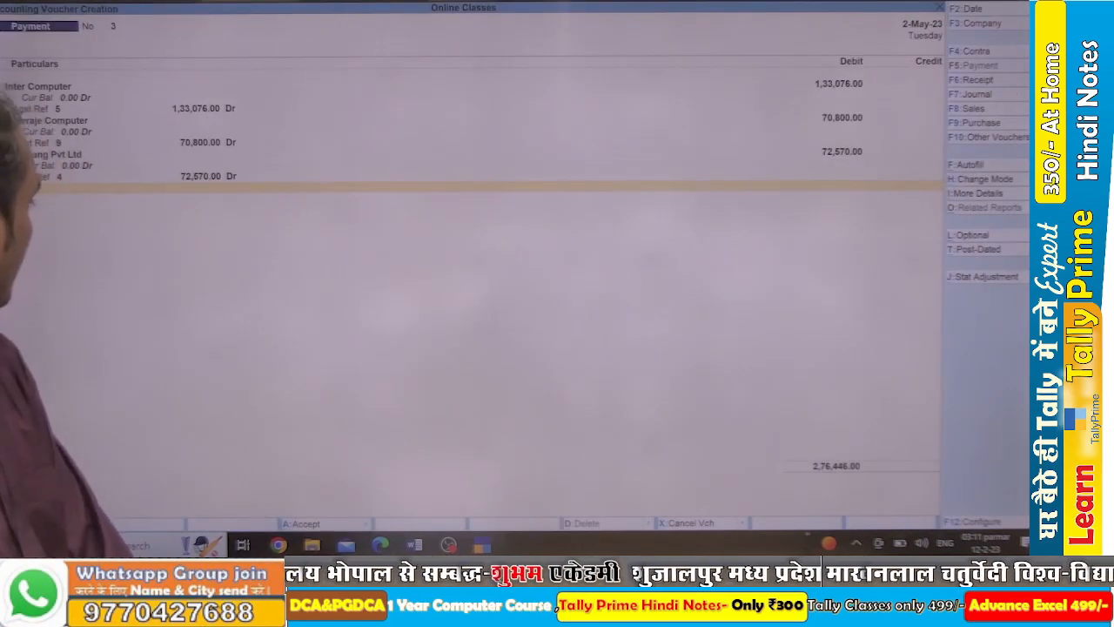
key("Return")
type("shr")
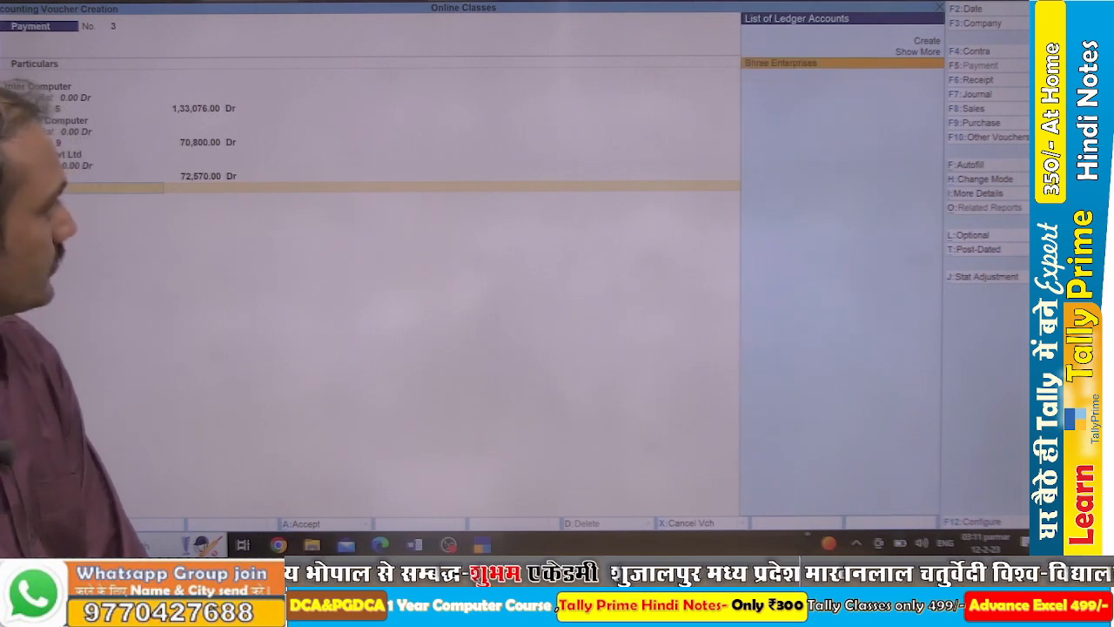
key("Return")
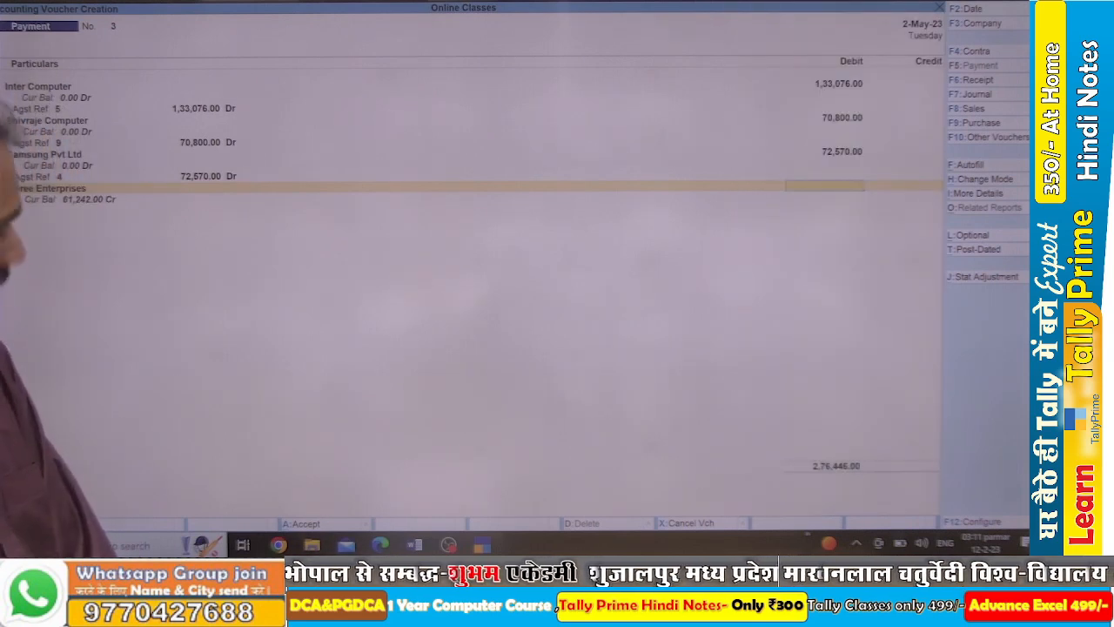
key("Return")
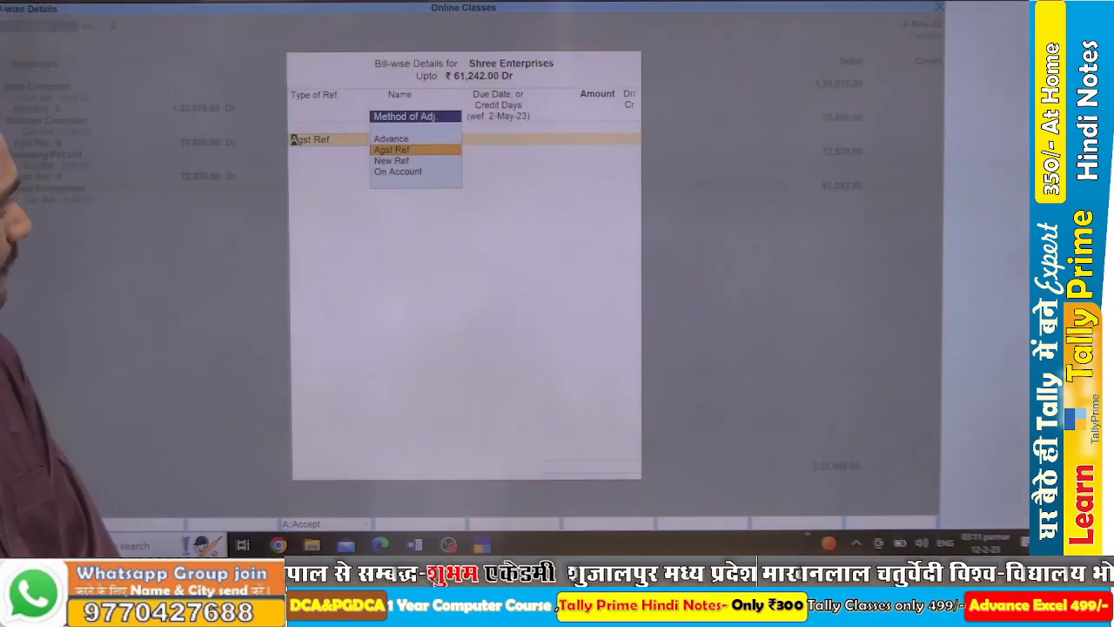
key("Return")
key("Return")
key("Return")
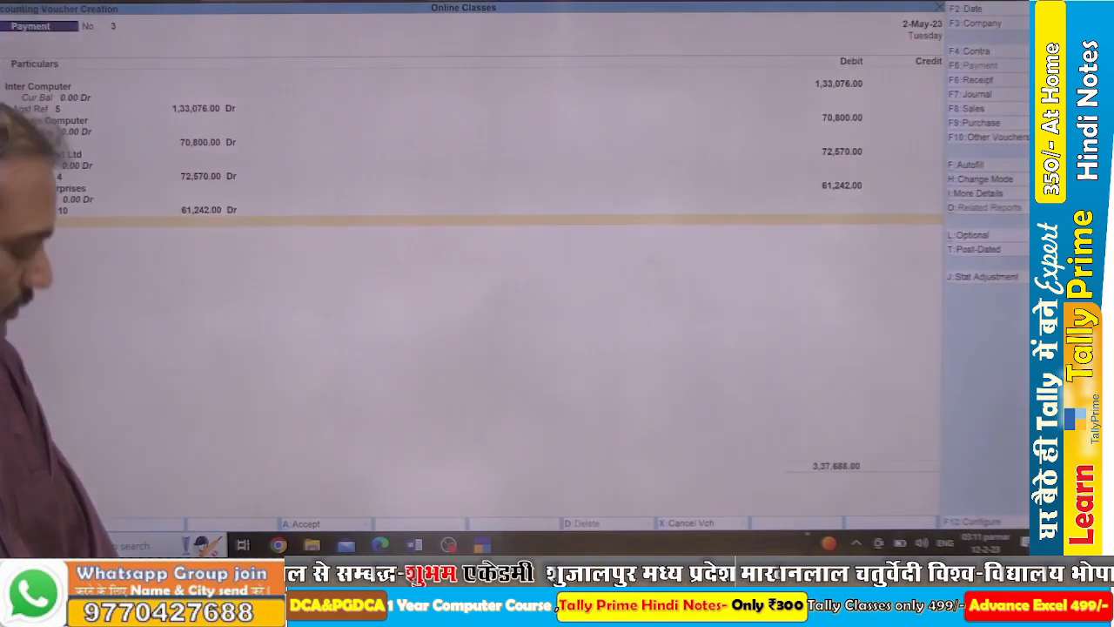
Debit Swastik Computer with 1,34,520 against pending bill 8 in the payment voucher.
type("c")
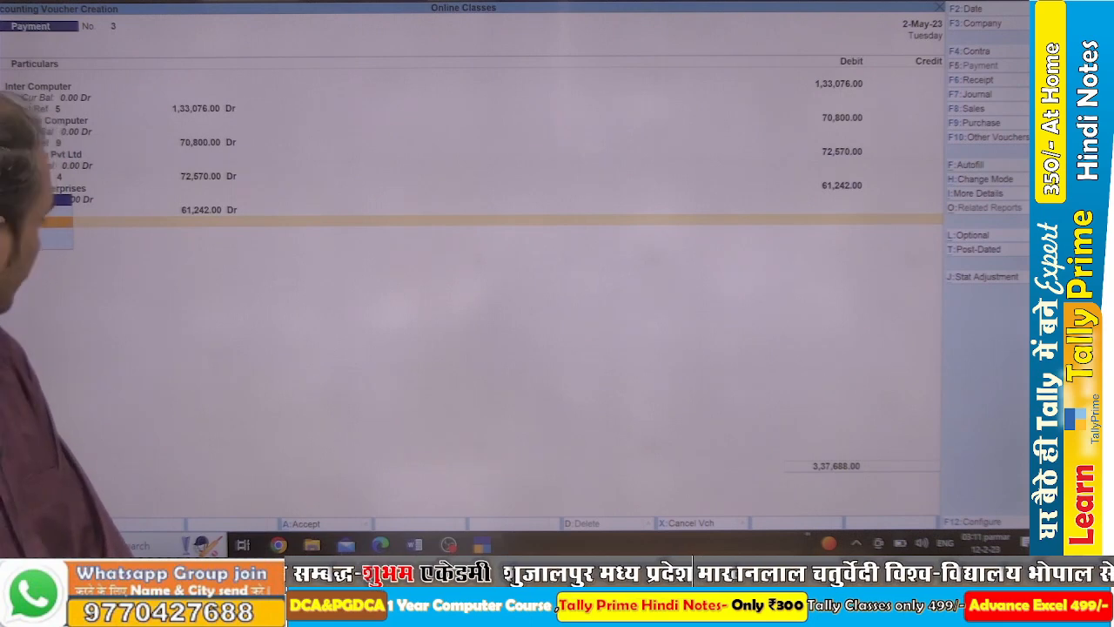
key("Return")
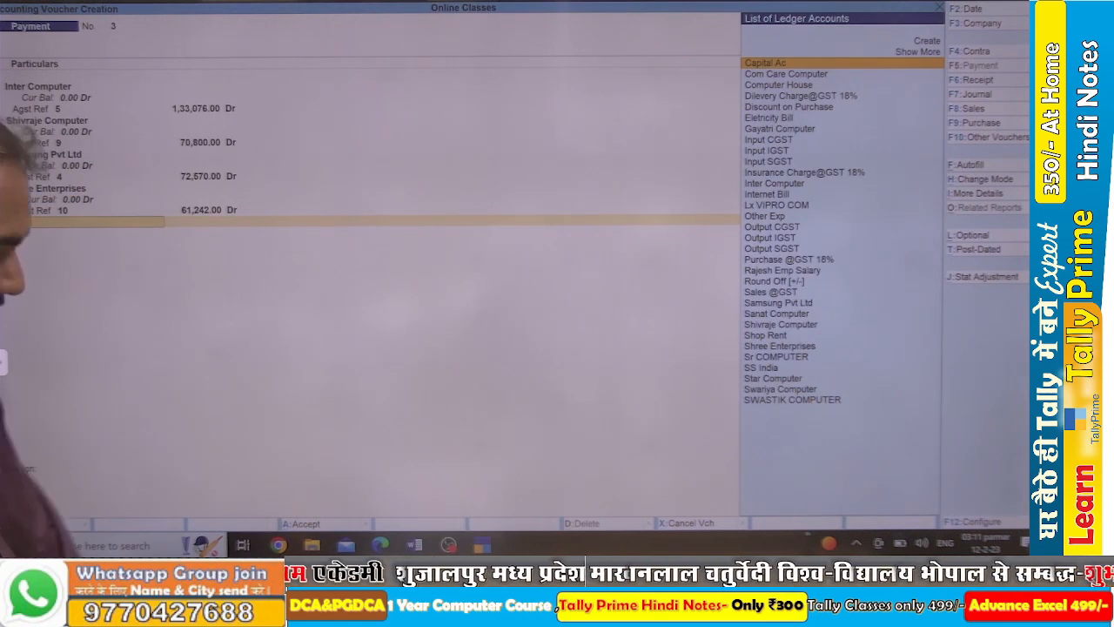
type("s")
key("Down")
key("Down")
key("Down")
key("Down")
key("Down")
key("Down")
key("Down")
key("Down")
key("Down")
key("Down")
key("Down")
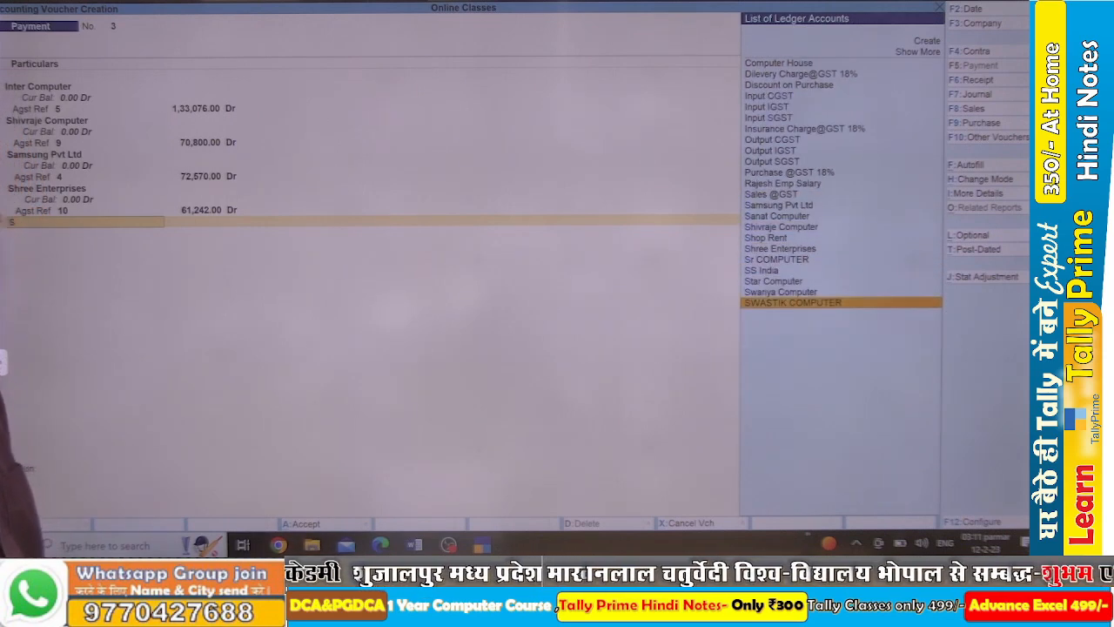
key("Return")
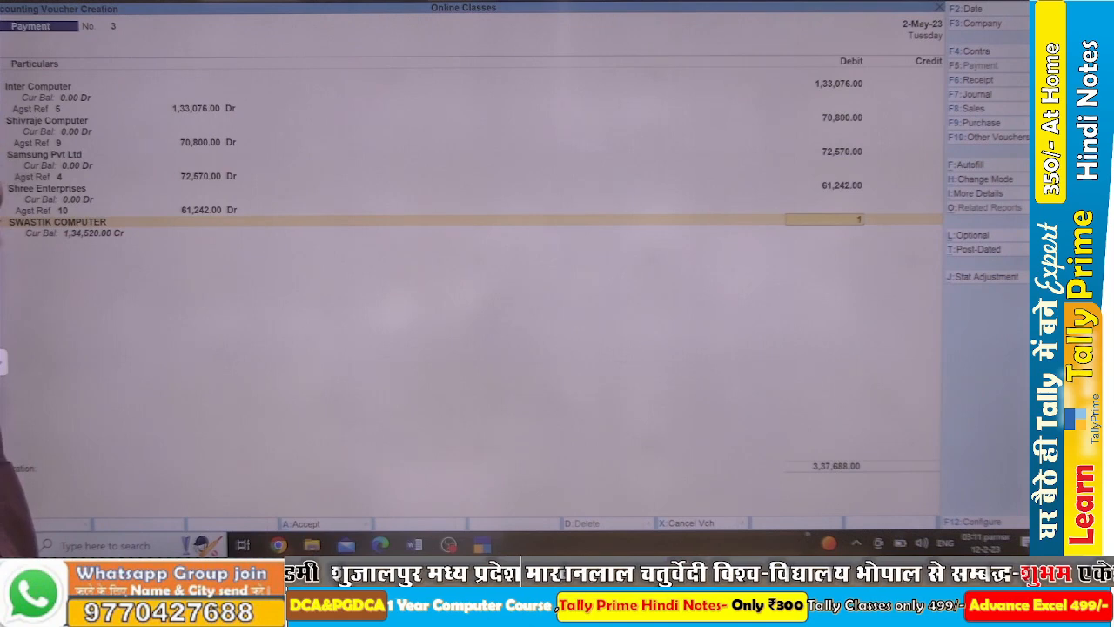
type("1,34,520")
key("Return")
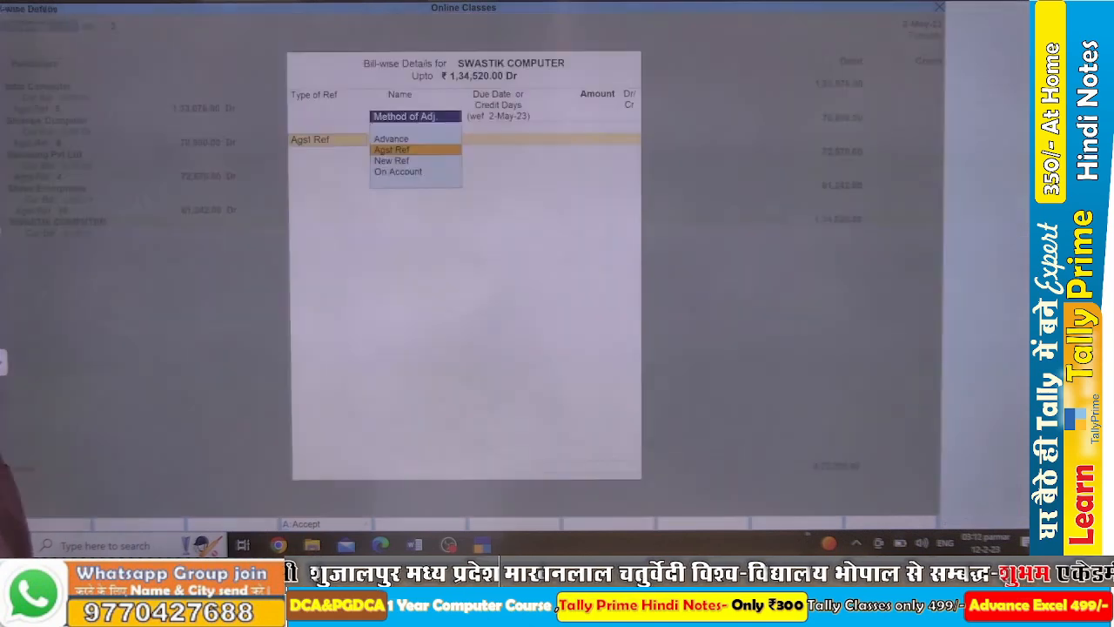
key("Return")
key("Return")
key("Return")
key("Return")
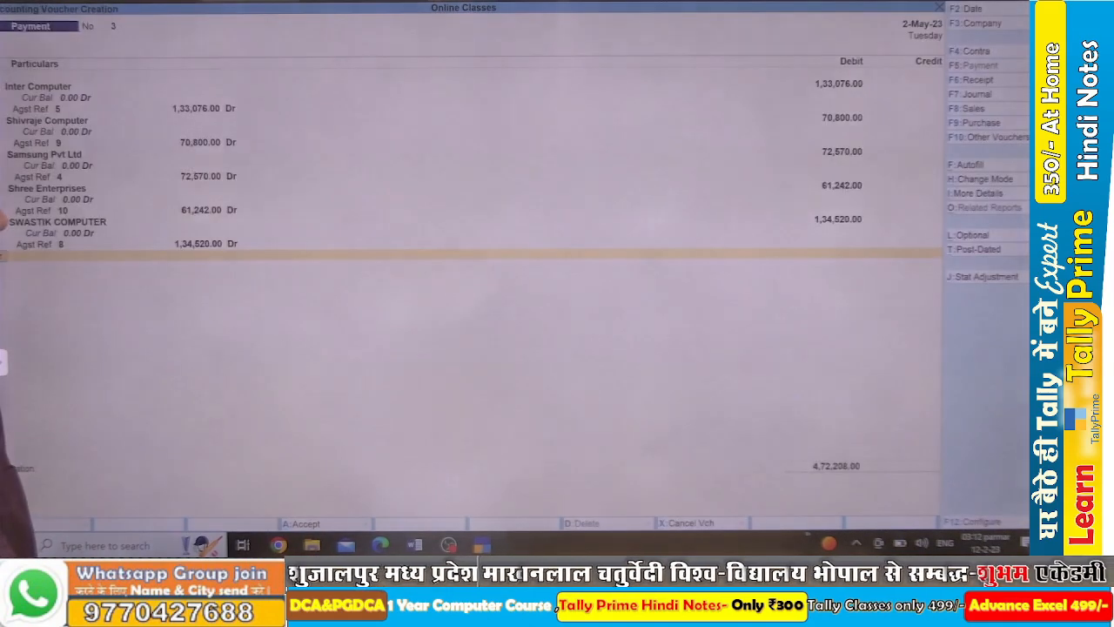
Credit SBI Bank with the full 4,72,208 and save the payment voucher.
key("Return")
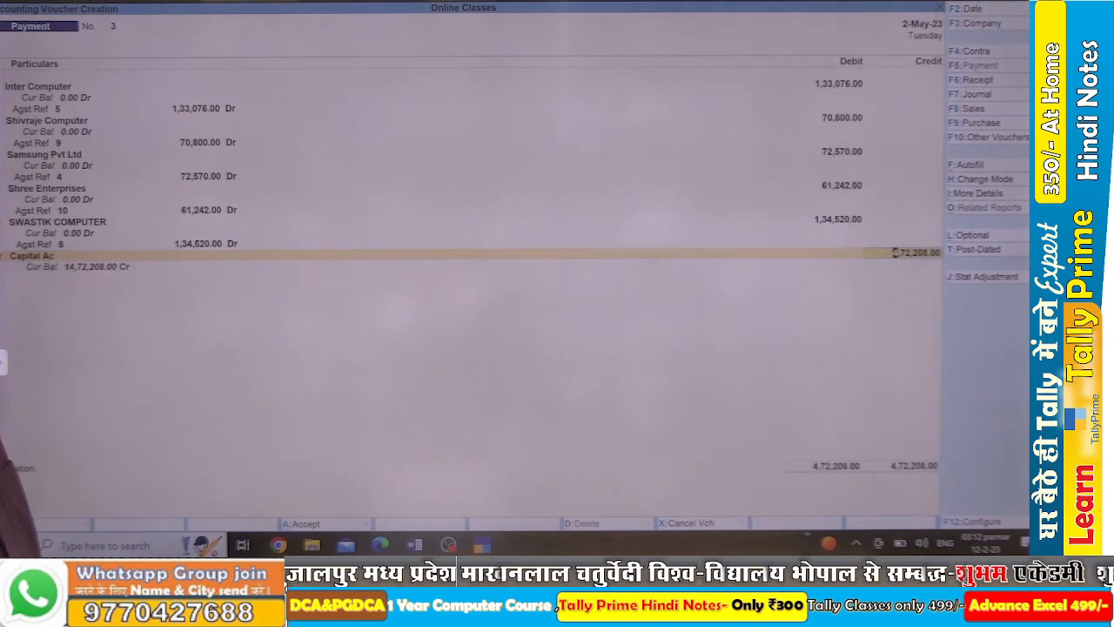
key("BackSpace")
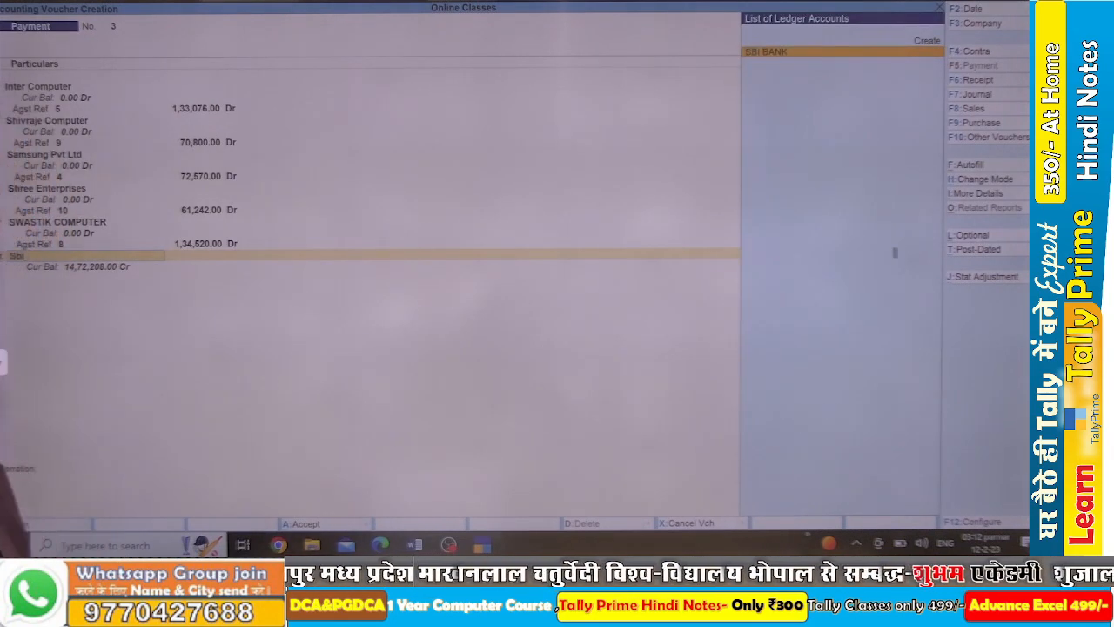
type("sbi")
key("Return")
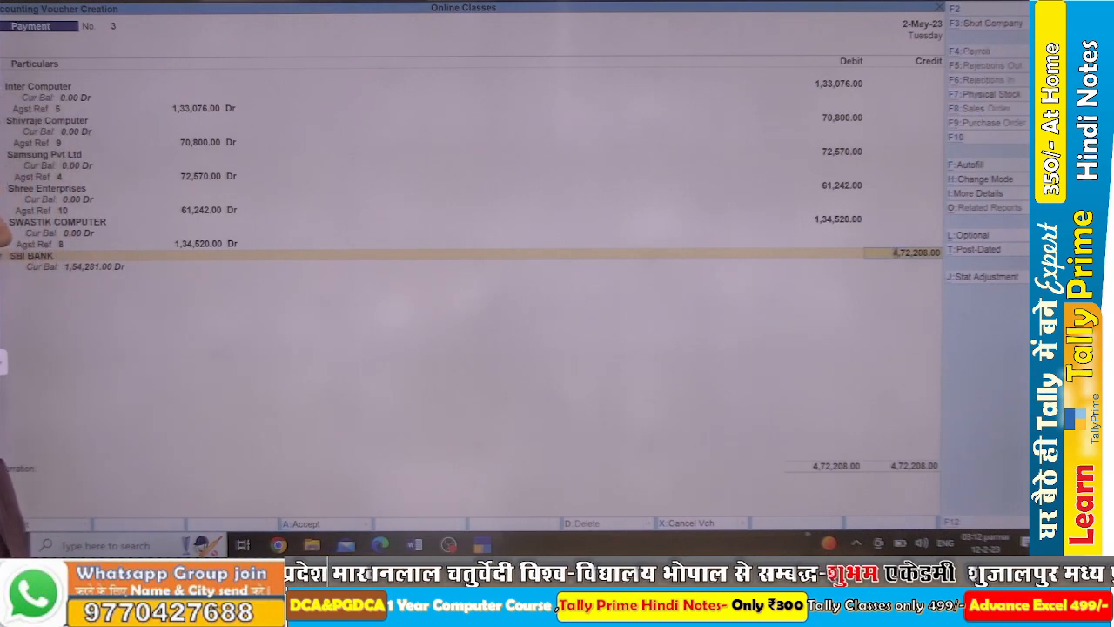
key("ctrl+a")
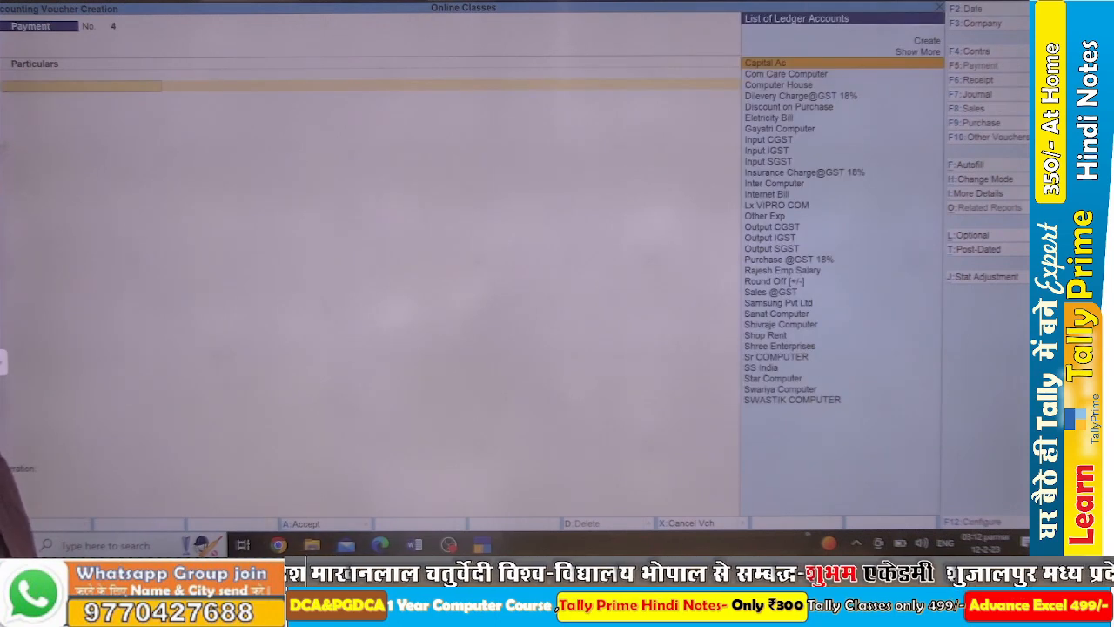
Review the saved receipt and payment vouchers dated 2-May-23, keep both as entered and return to the Gateway of Tally.
key("Page_Up")
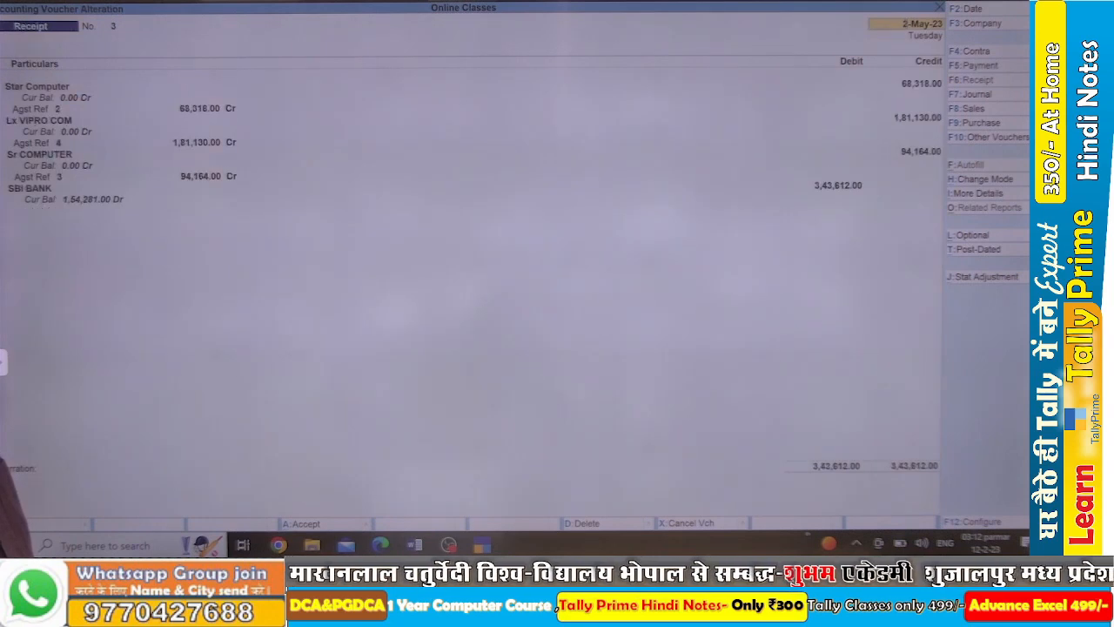
key("ctrl+a")
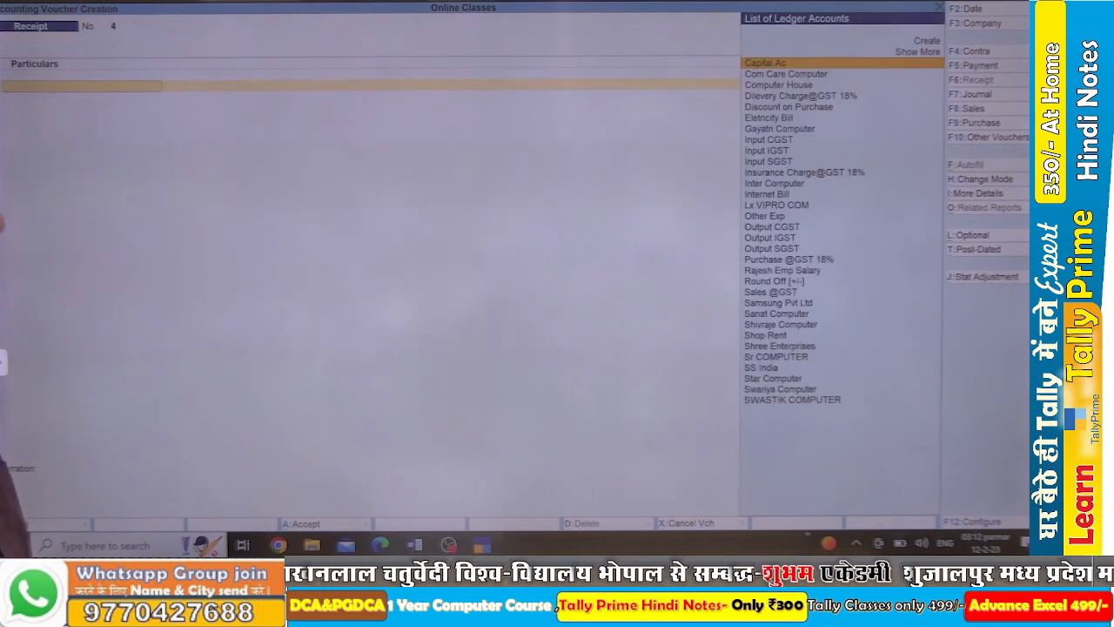
key("Page_Up")
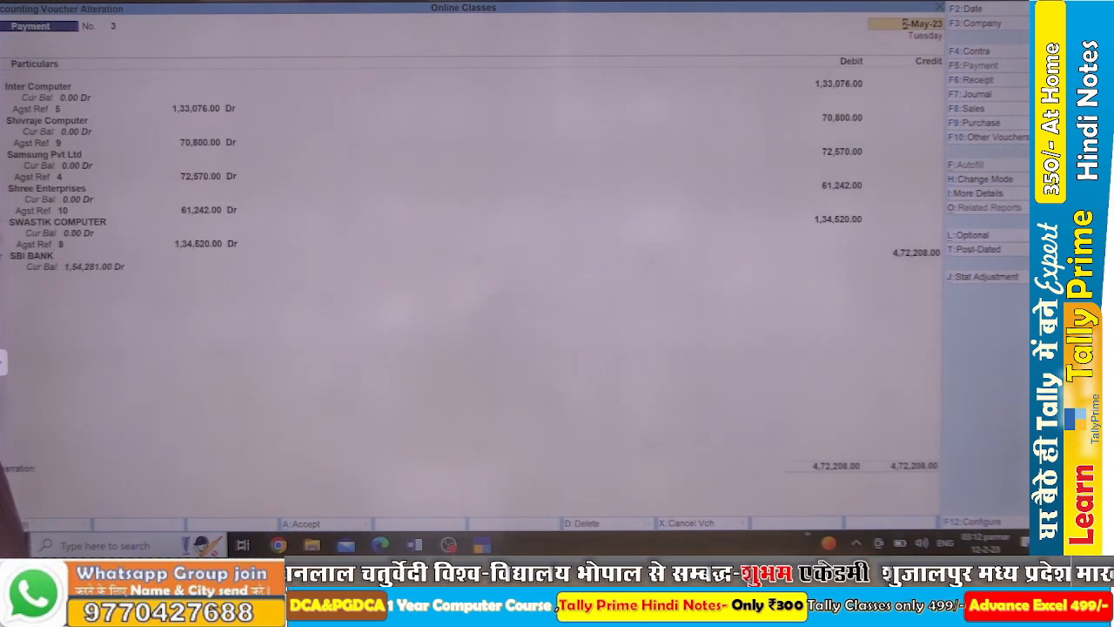
key("ctrl+a")
key("Escape")
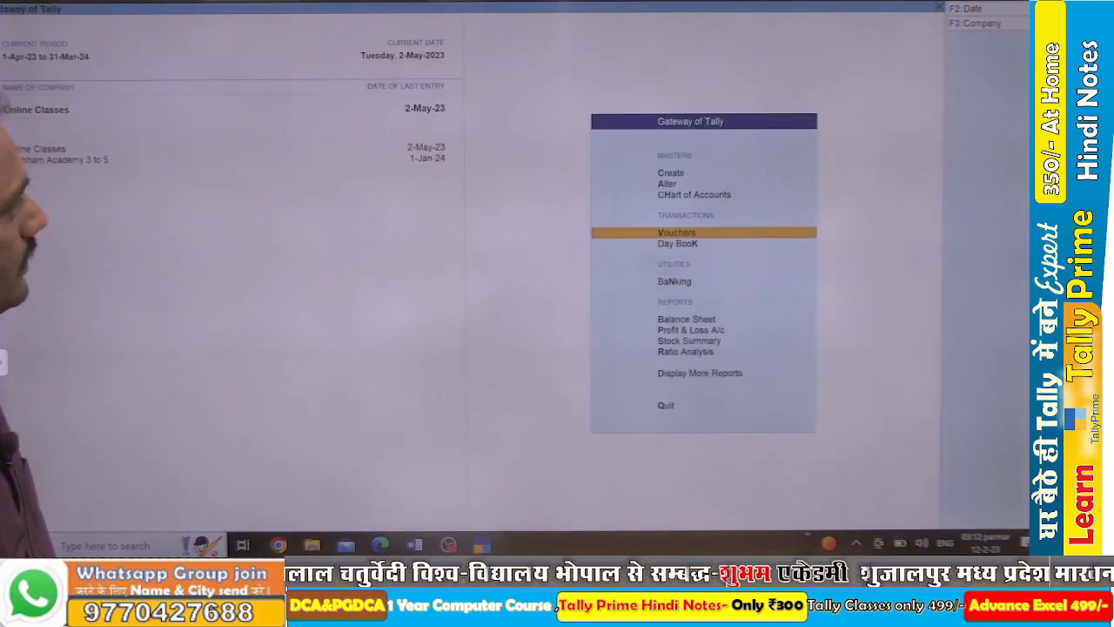
key("Escape")
key("Escape")
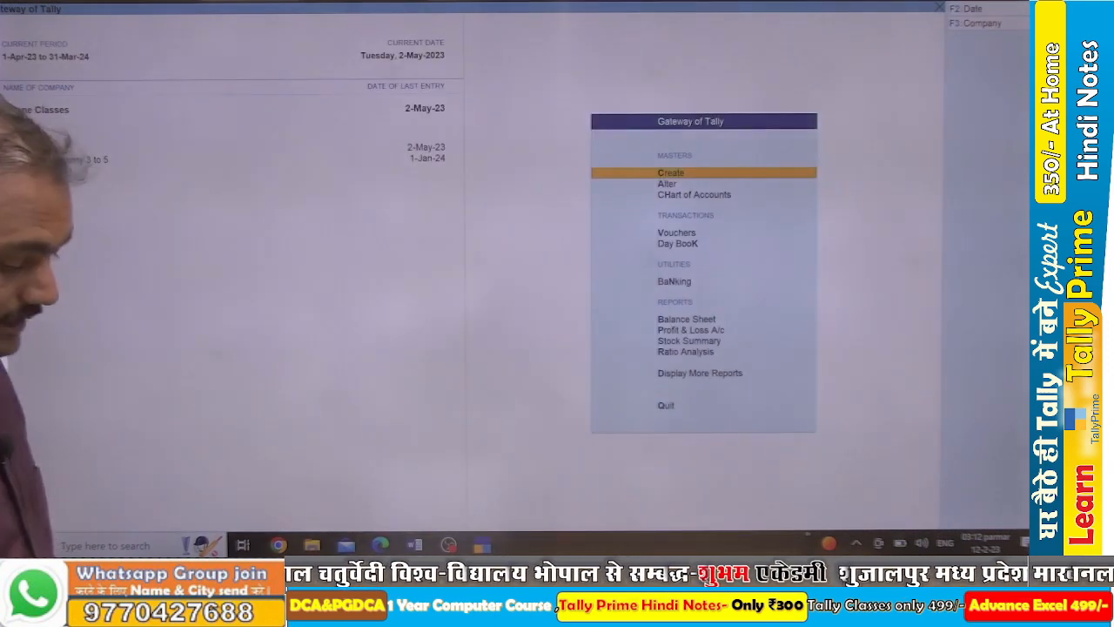
Open the sales register for May and examine the cash sale voucher no. 5, including its output tax.
key("d")
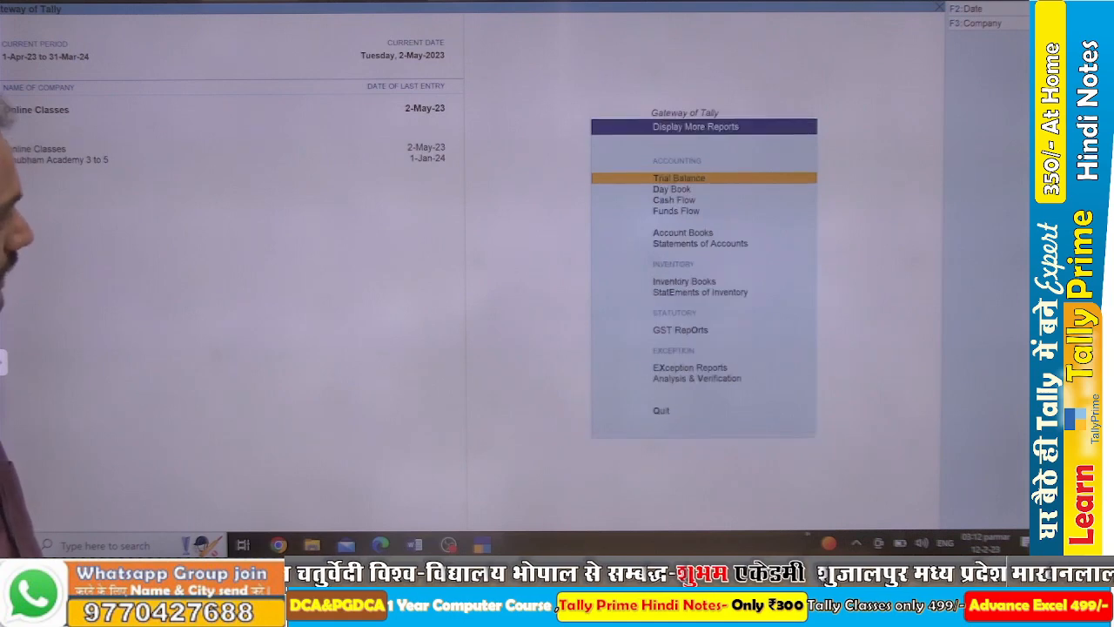
key("a")
key("Down")
key("Down")
key("Down")
key("Down")
key("Down")
key("Down")
key("Down")
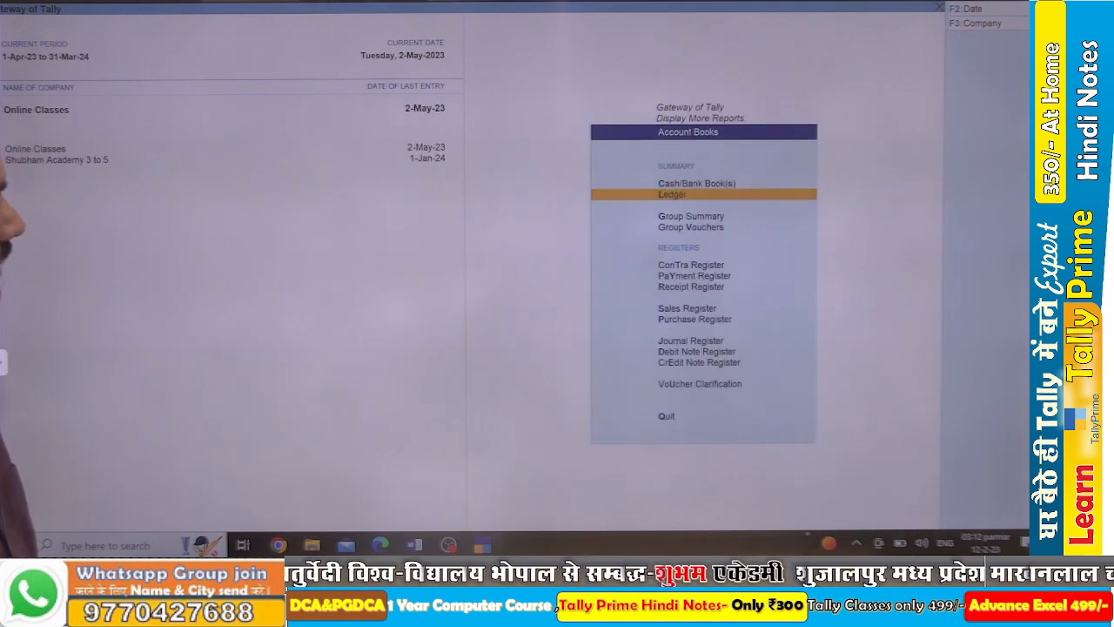
key("Return")
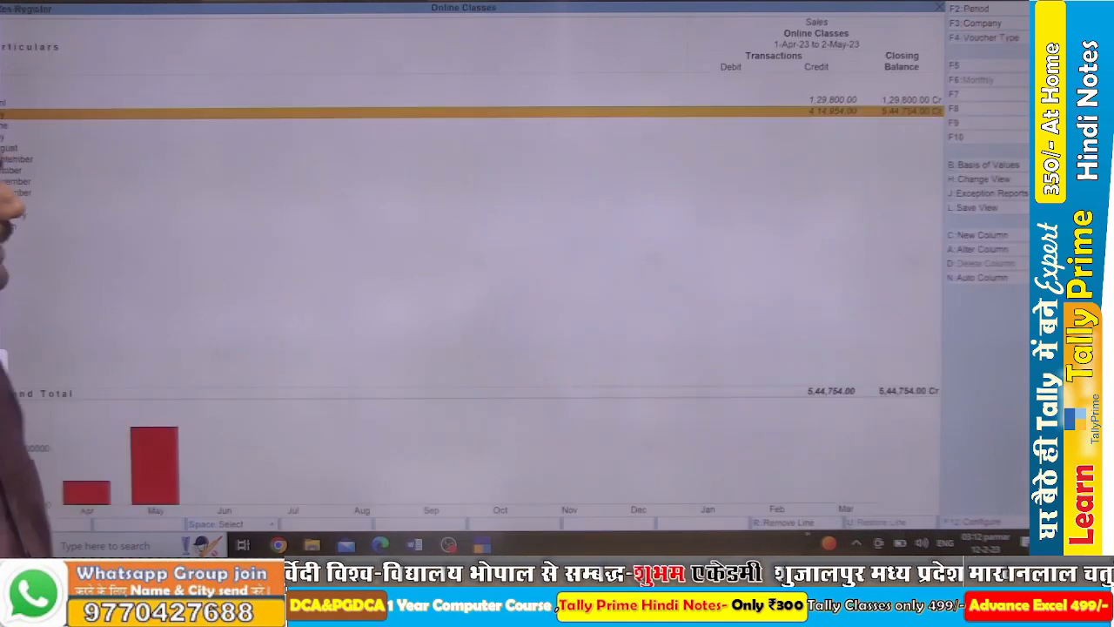
key("Return")
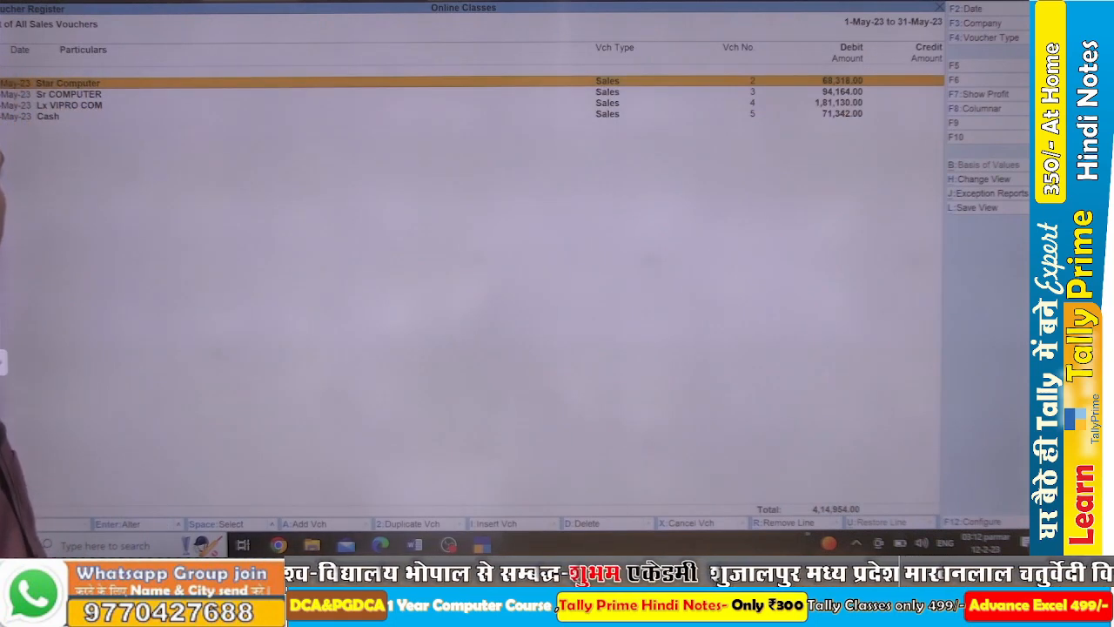
key("Down")
key("Down")
key("Down")
key("Return")
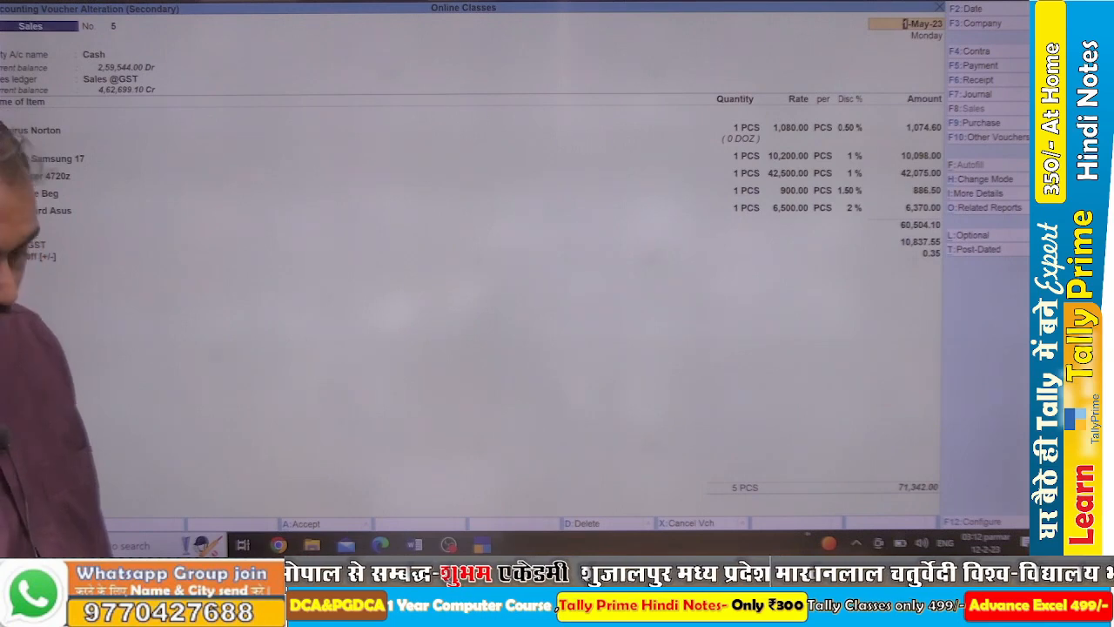
Subtract 10837 from 195547 in Calculator and return to TallyPrime.
key("XF86Calculator")
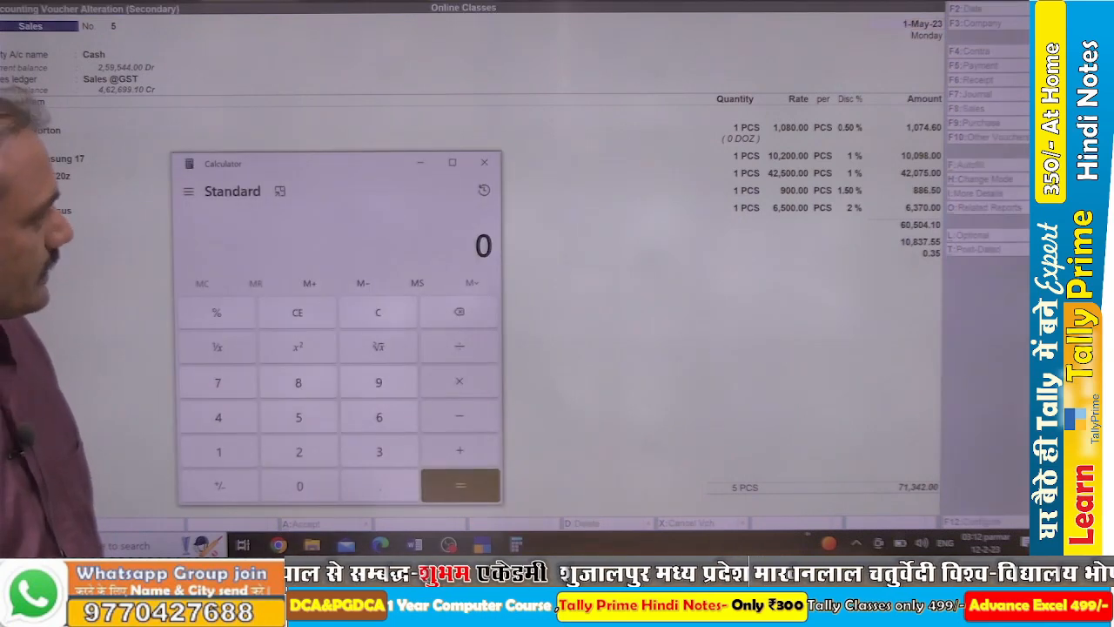
type("1,95,547")
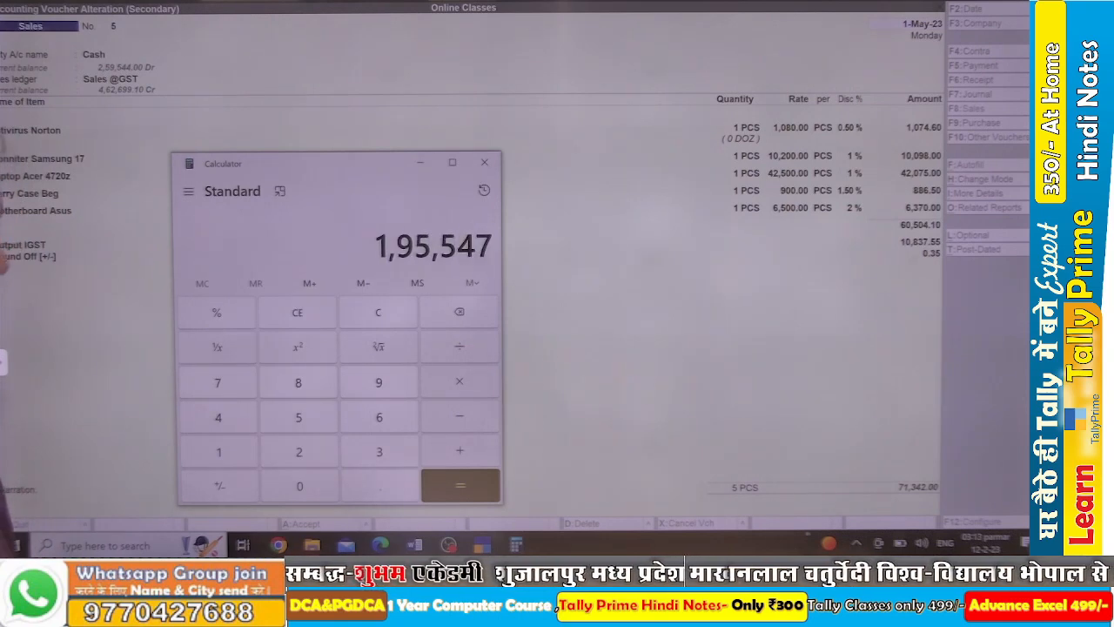
key("minus")
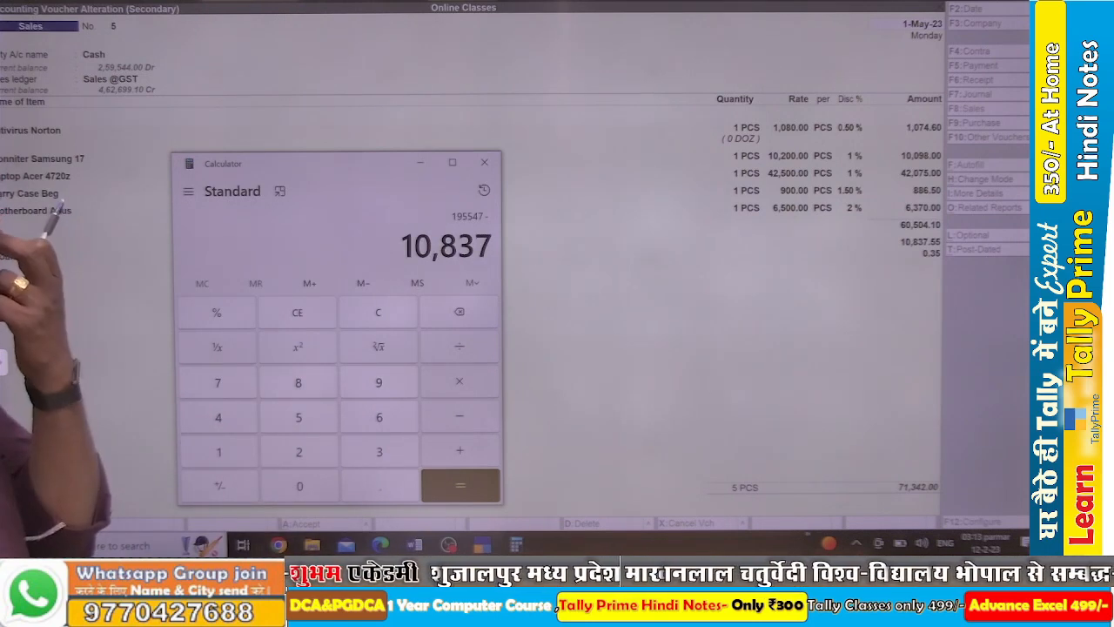
key("Return")
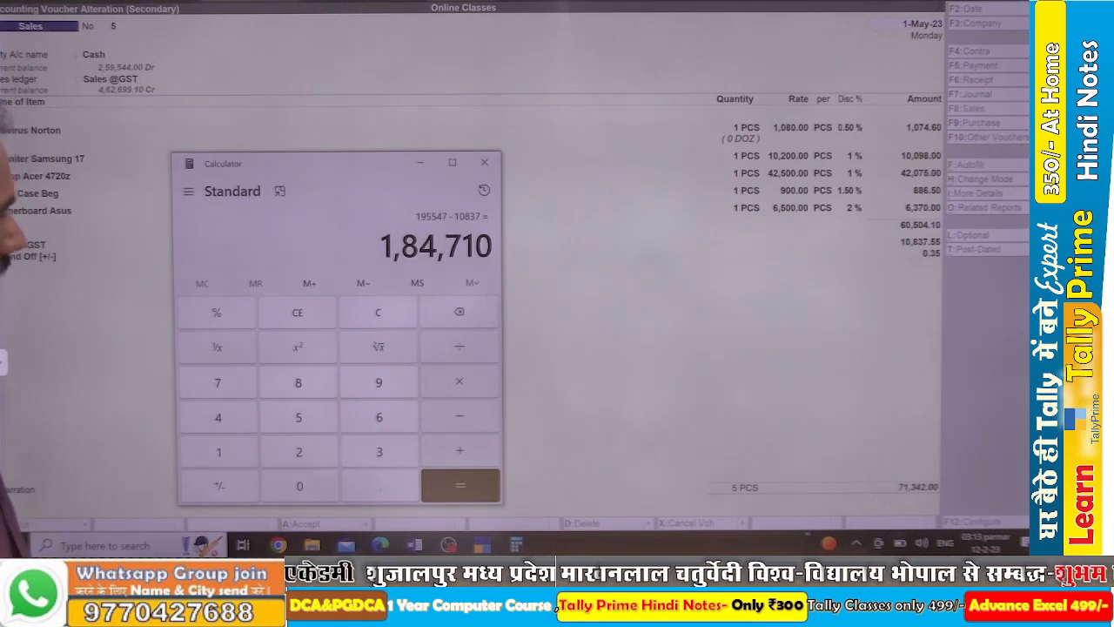
key("alt+Tab")
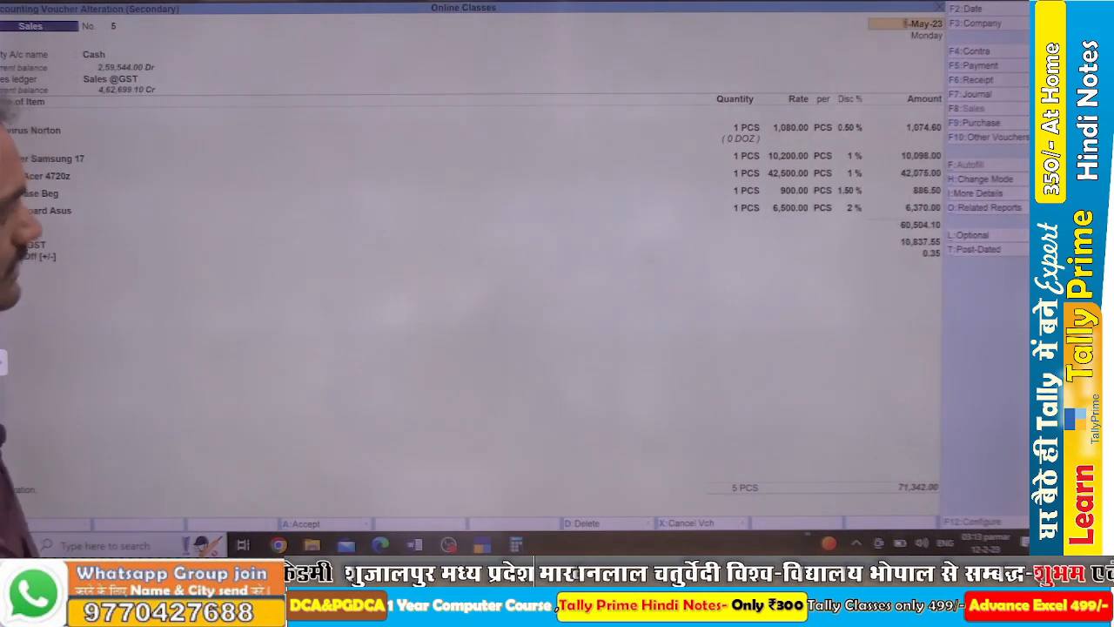
Open the balance sheet in detailed form and compare Duties & Taxes with the Calculator result, closing Calculator when done.
key("Escape")
key("Escape")
key("Escape")
key("Escape")
key("Escape")
key("Escape")
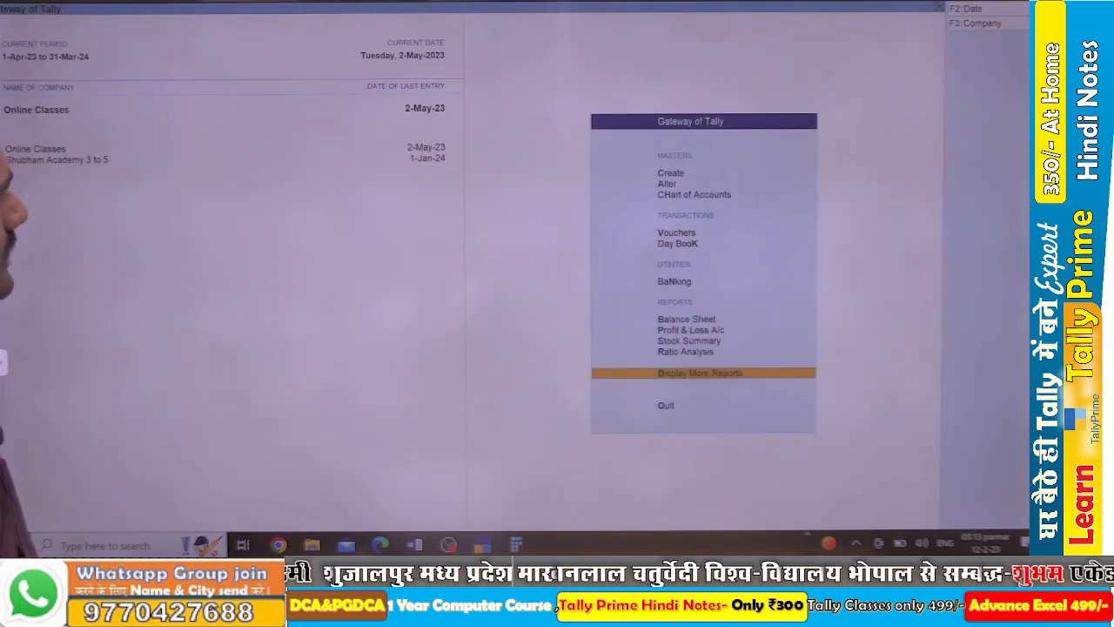
key("Escape")
key("b")
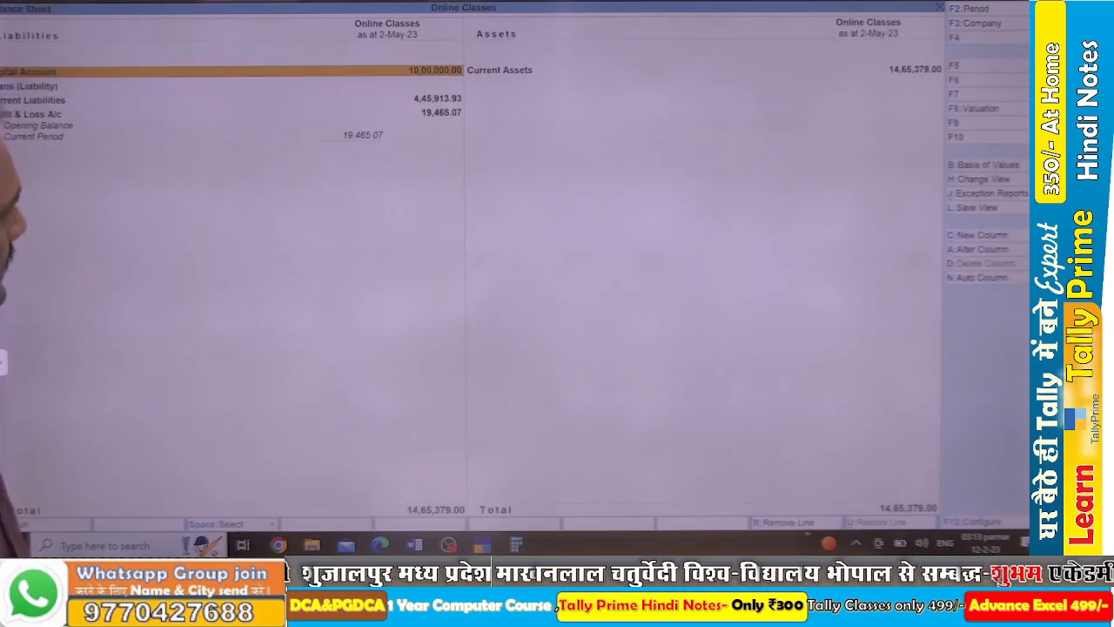
key("alt+F5")
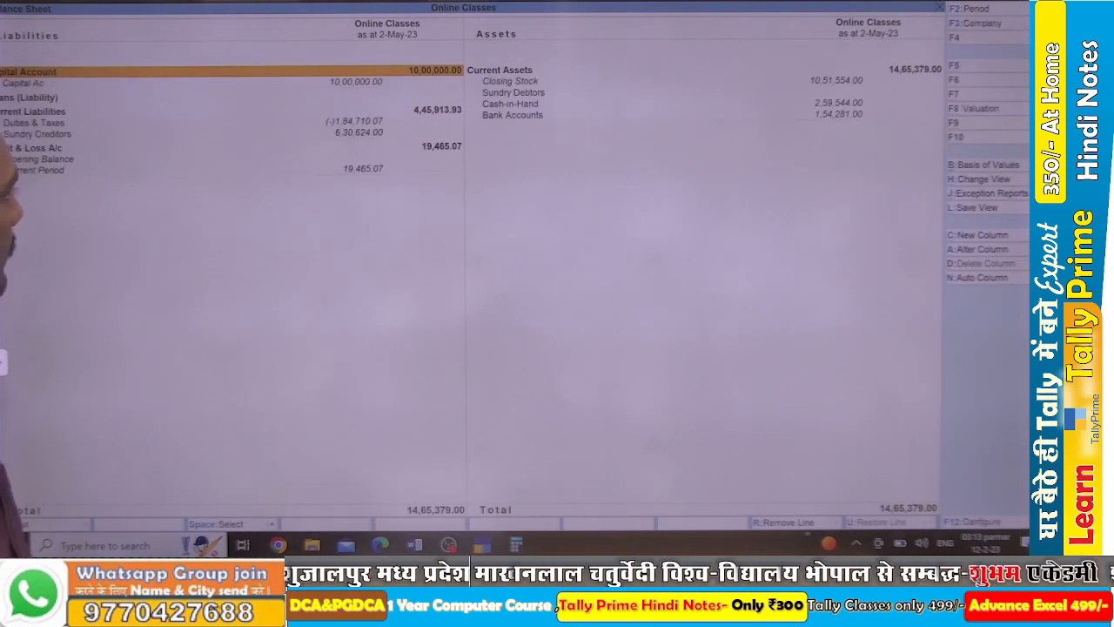
left_click(516, 544)
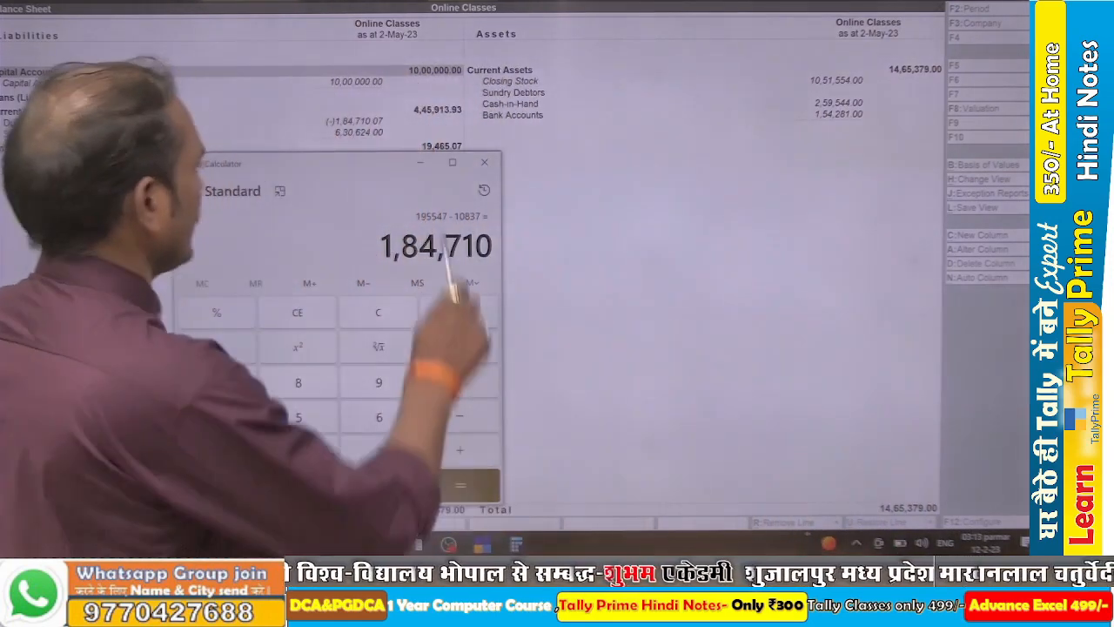
left_click(483, 164)
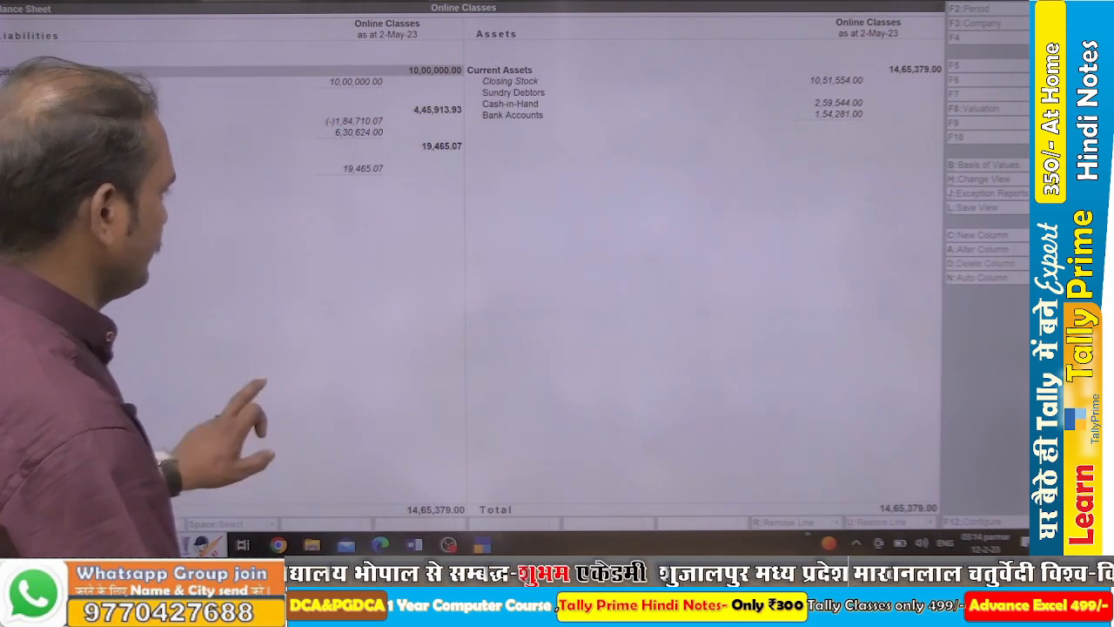
Check the reference balance sheet below entry 25 in Word and reopen the balance sheet in TallyPrime.
key("Escape")
key("Escape")
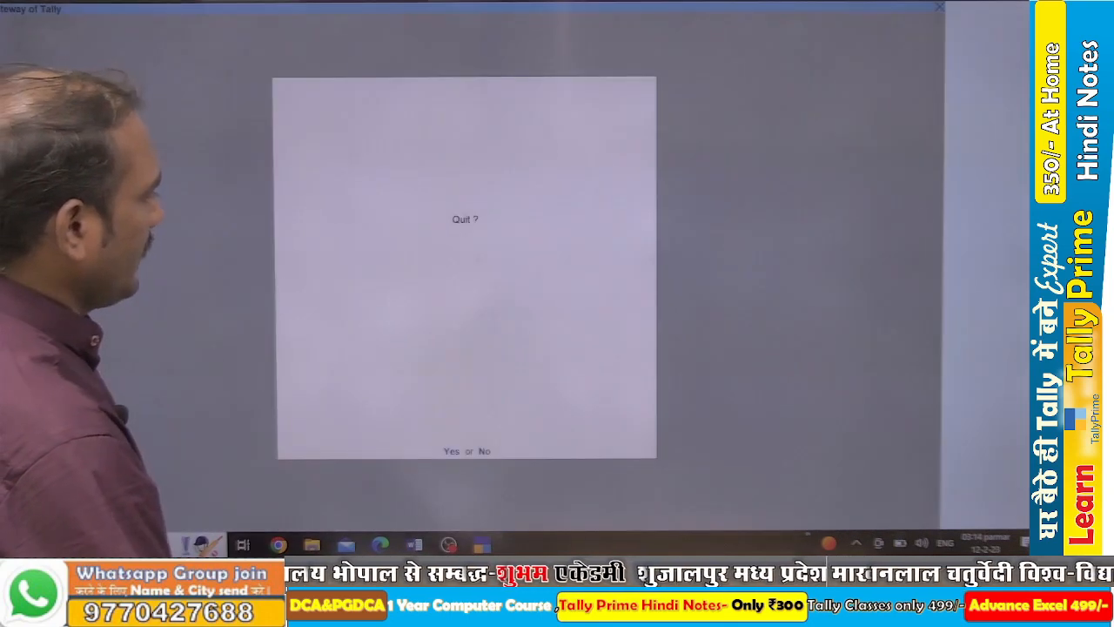
key("Escape")
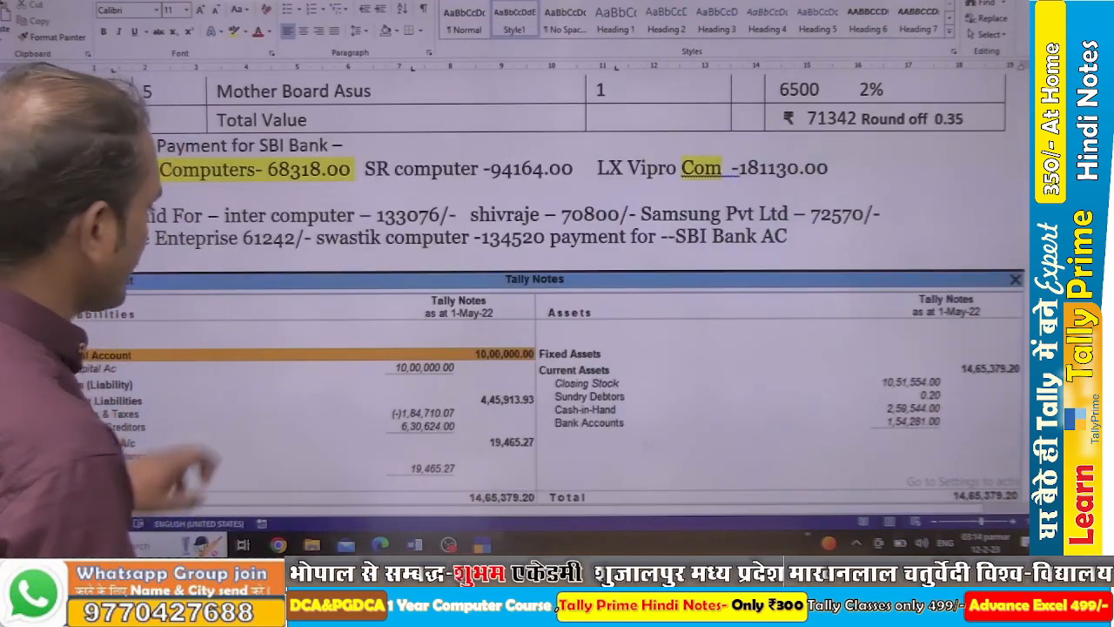
scroll(597, 287, "down", 3)
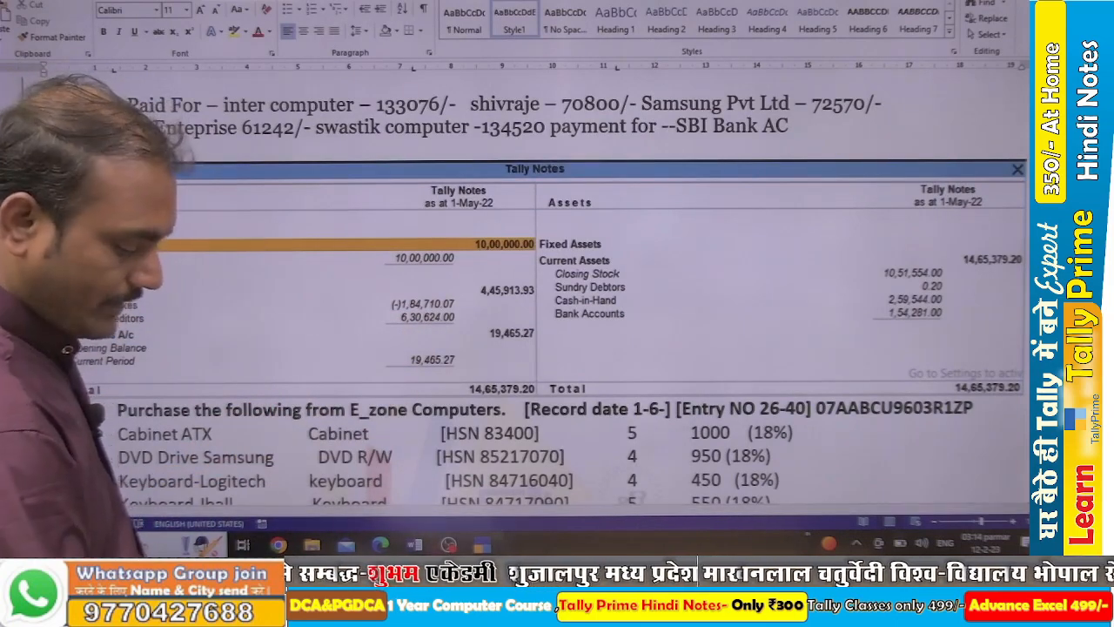
key("alt+Tab")
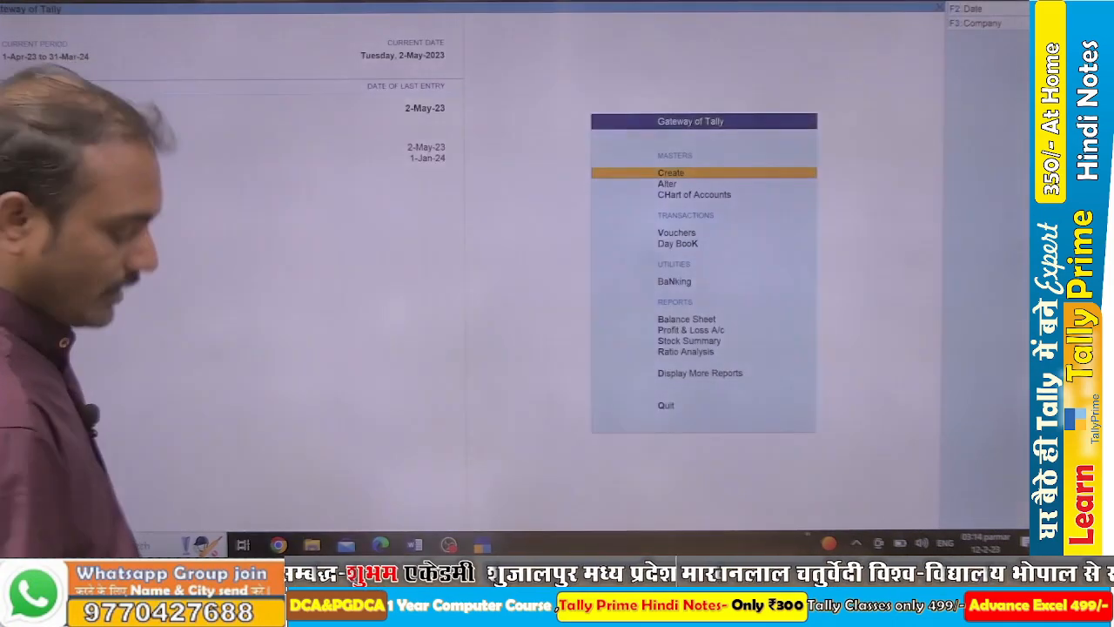
key("b")
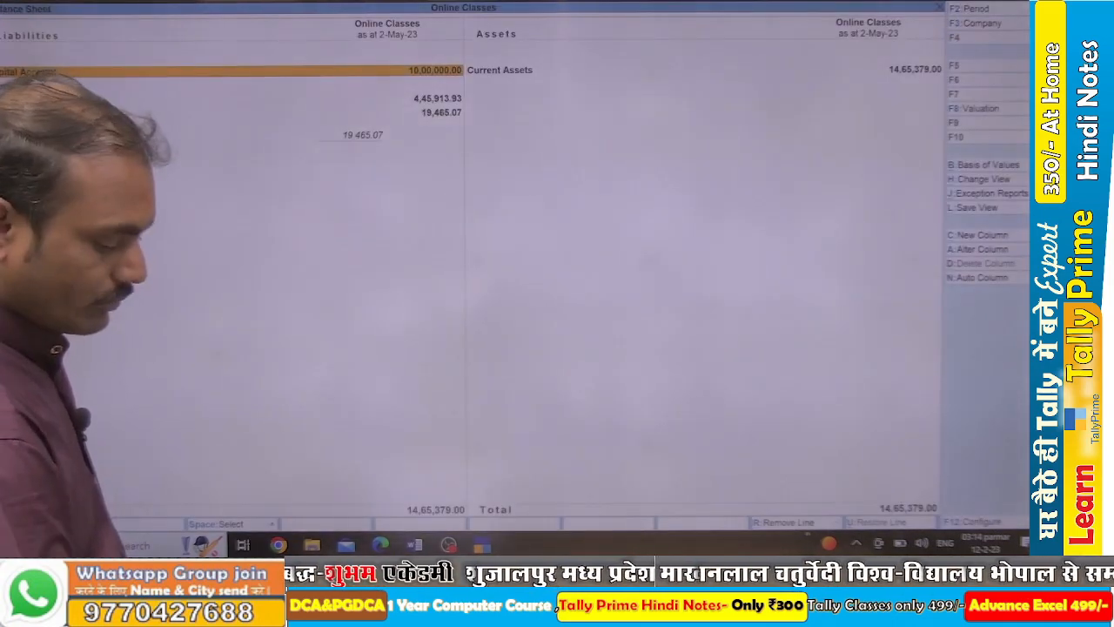
Expand the balance sheet in detail, compare it with the reference balance sheet in Word, and return to the Gateway of Tally.
key("alt+F5")
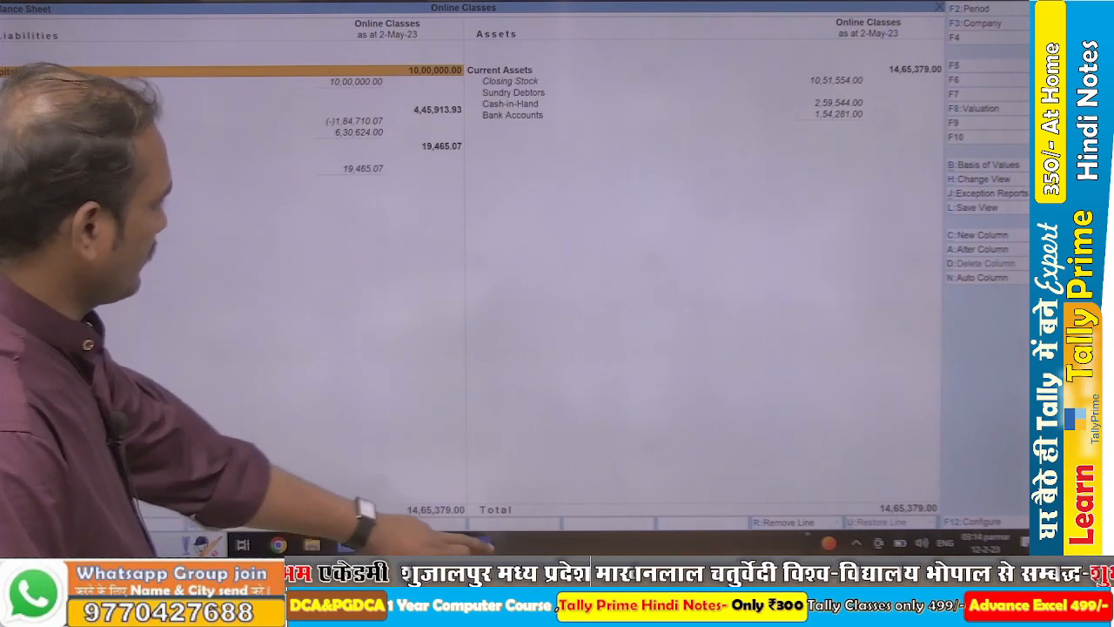
left_click(480, 543)
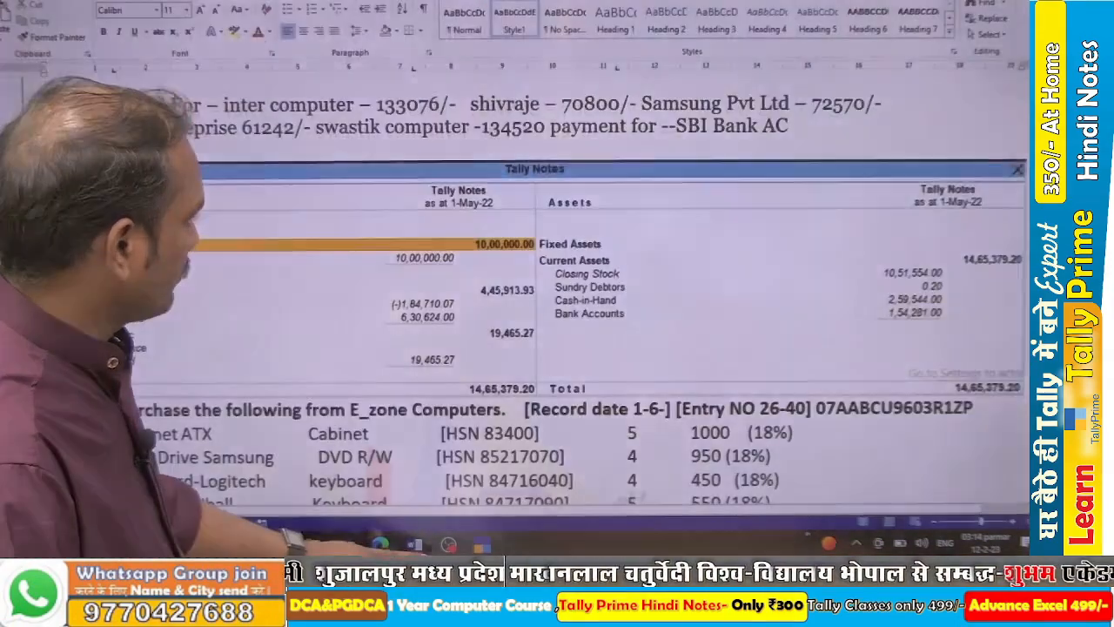
key("alt+Tab")
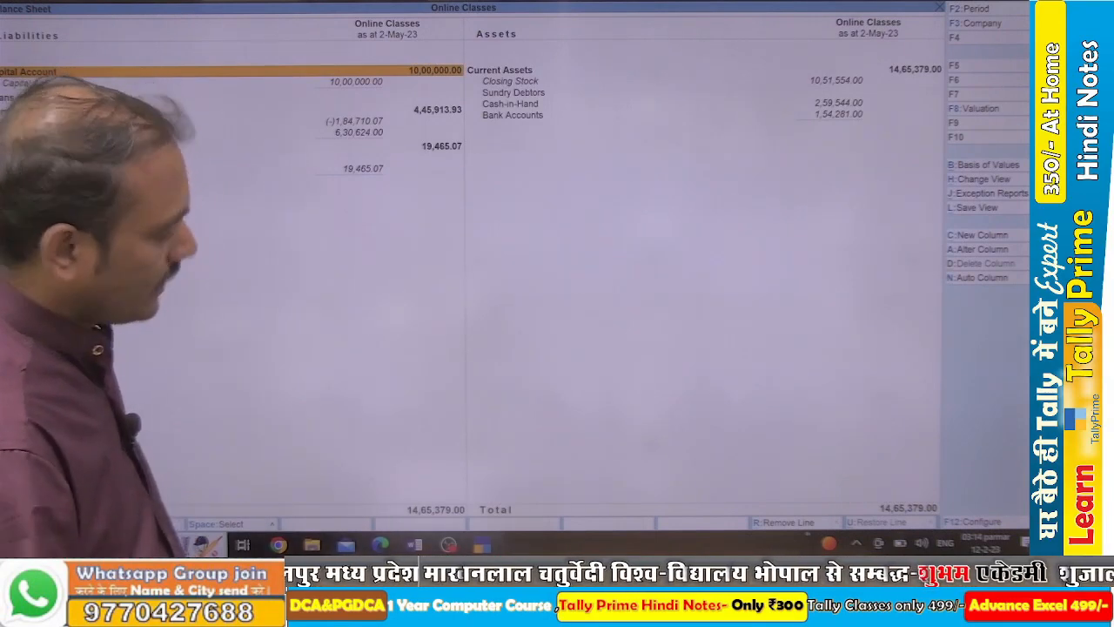
key("alt+Tab")
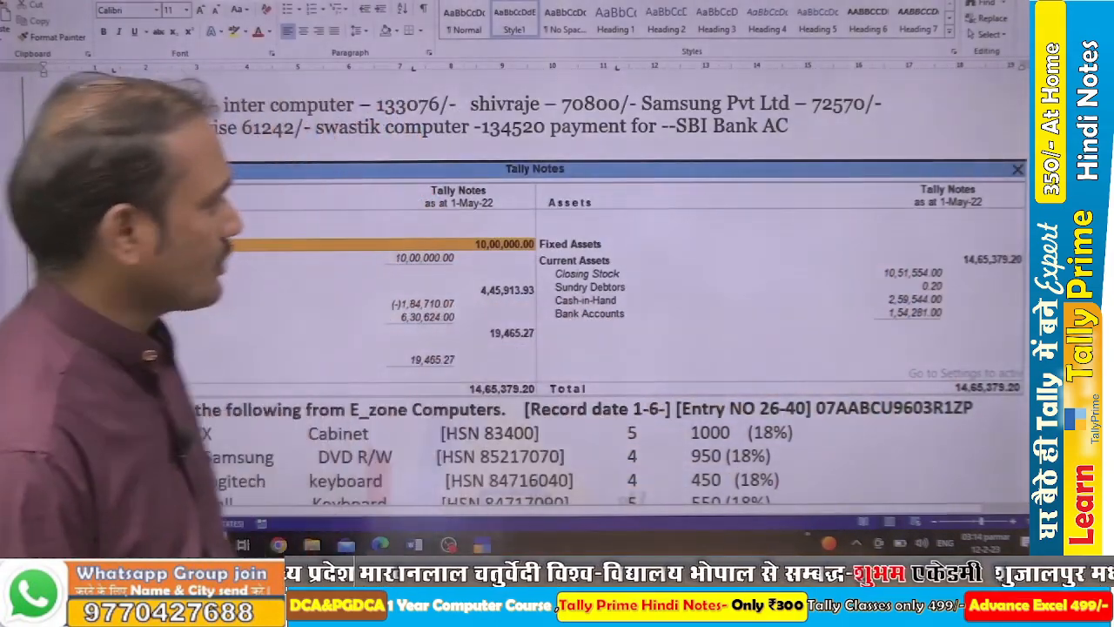
key("alt+Tab")
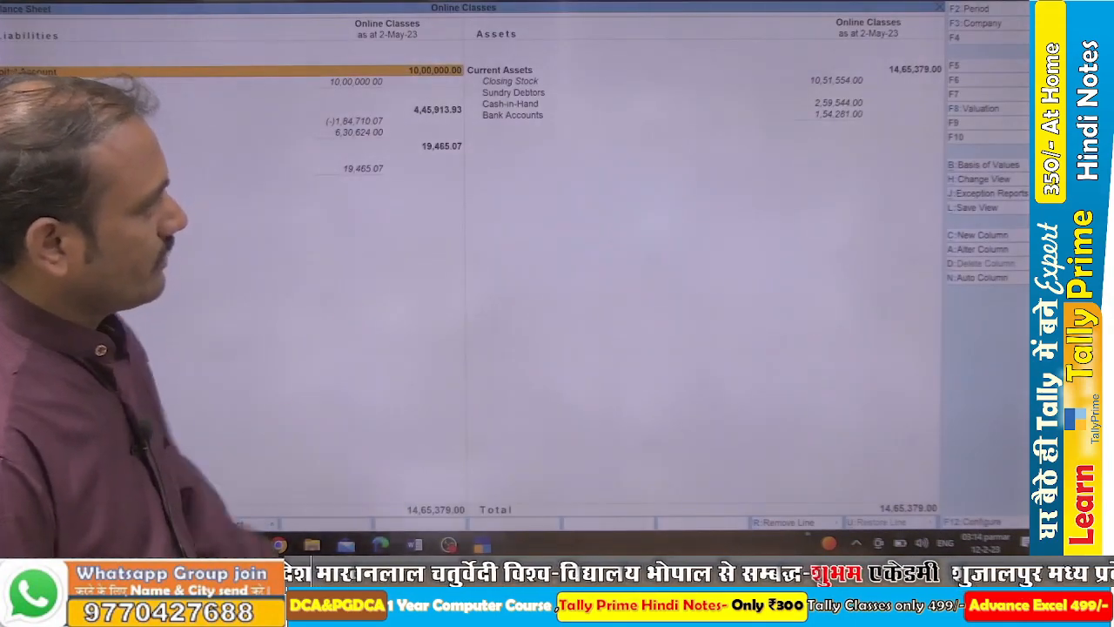
key("Escape")
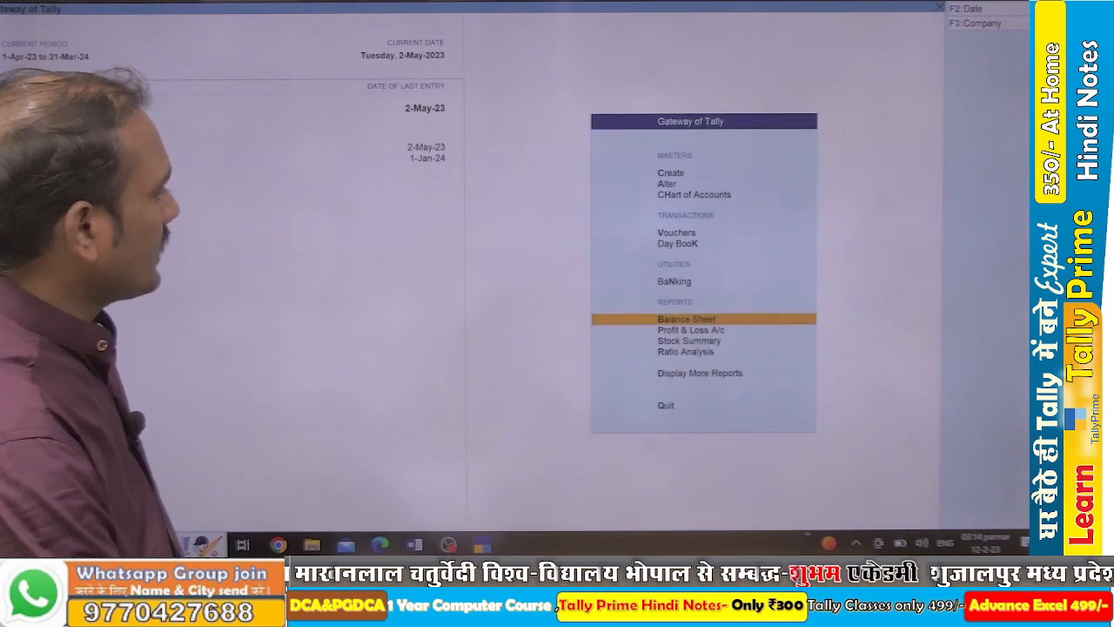
key("Up")
key("Up")
key("Up")
key("Up")
key("Up")
key("Up")
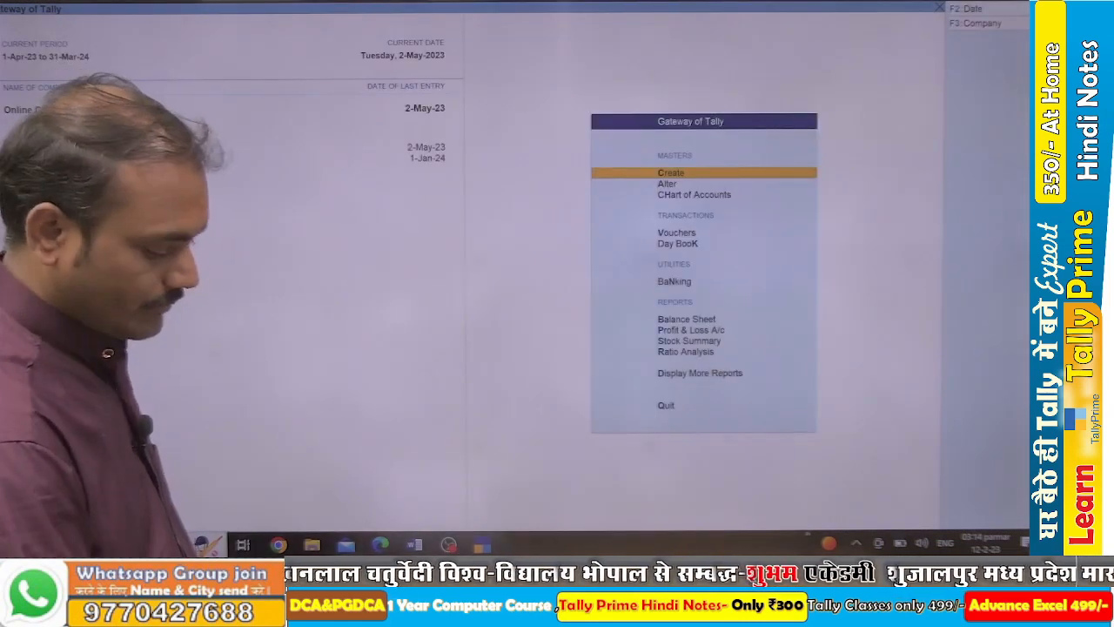
Switch to the Word notes and read the purchase entries below the reference balance sheet, starting with entry 26 from E_zone Computers.
key("alt+Tab")
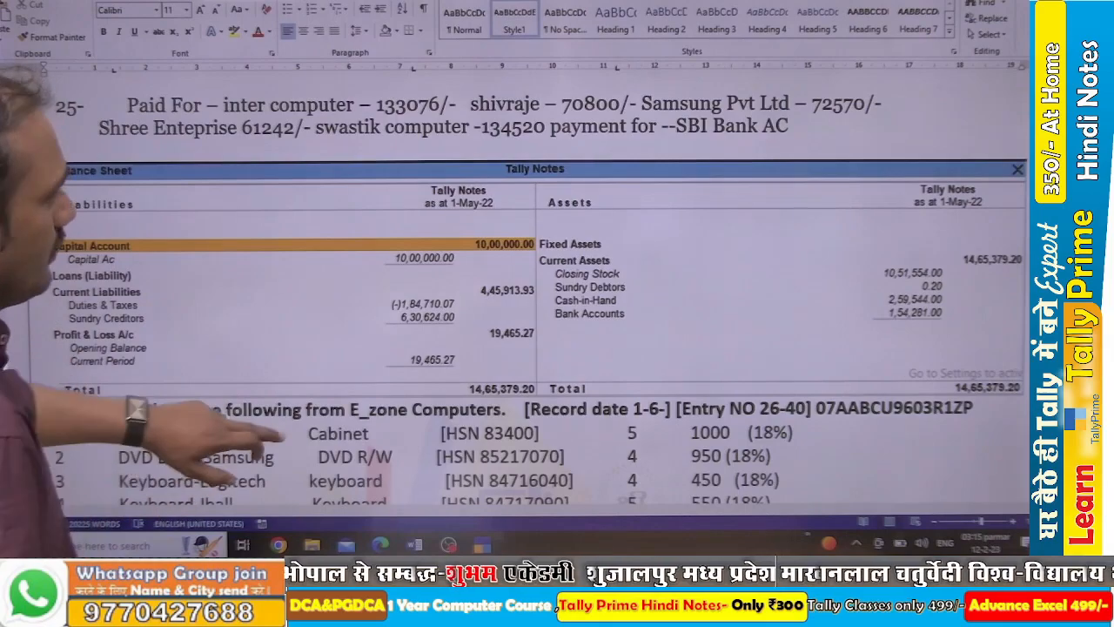
scroll(522, 287, "down", 3)
scroll(522, 287, "down", 3)
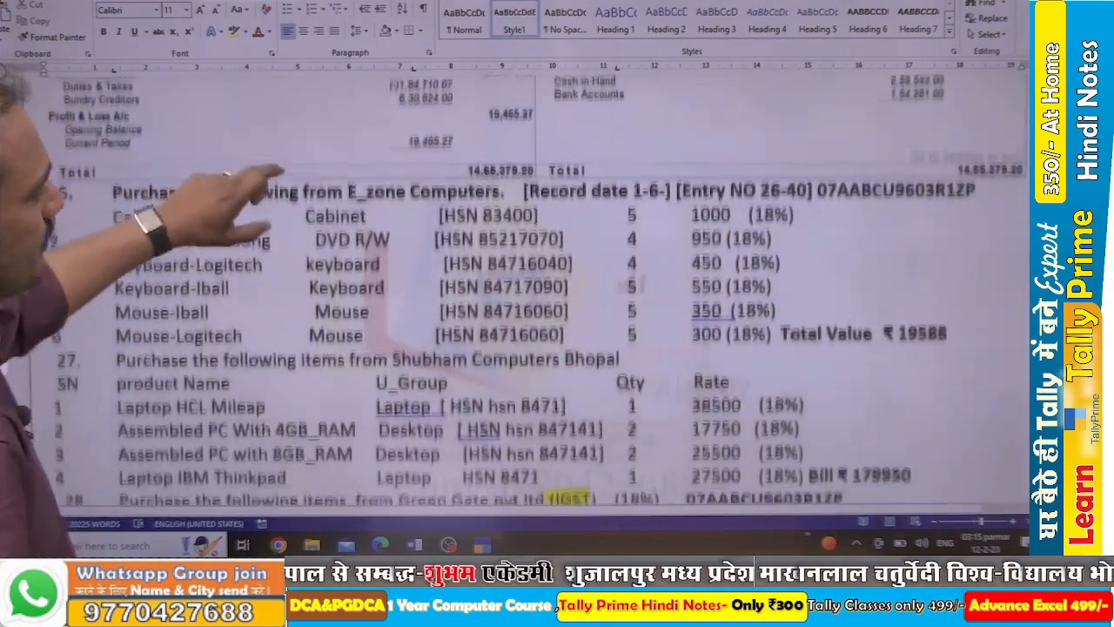
scroll(522, 287, "down", 2)
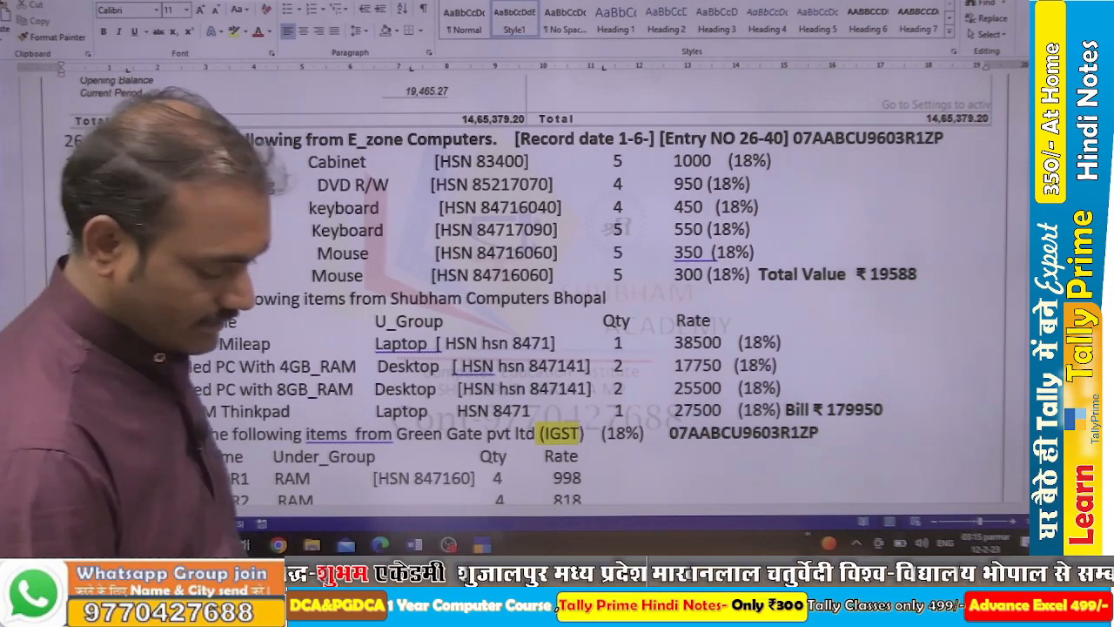
Review the detailed balance sheet in TallyPrime once more and go back to the Gateway of Tally.
key("alt+Tab")
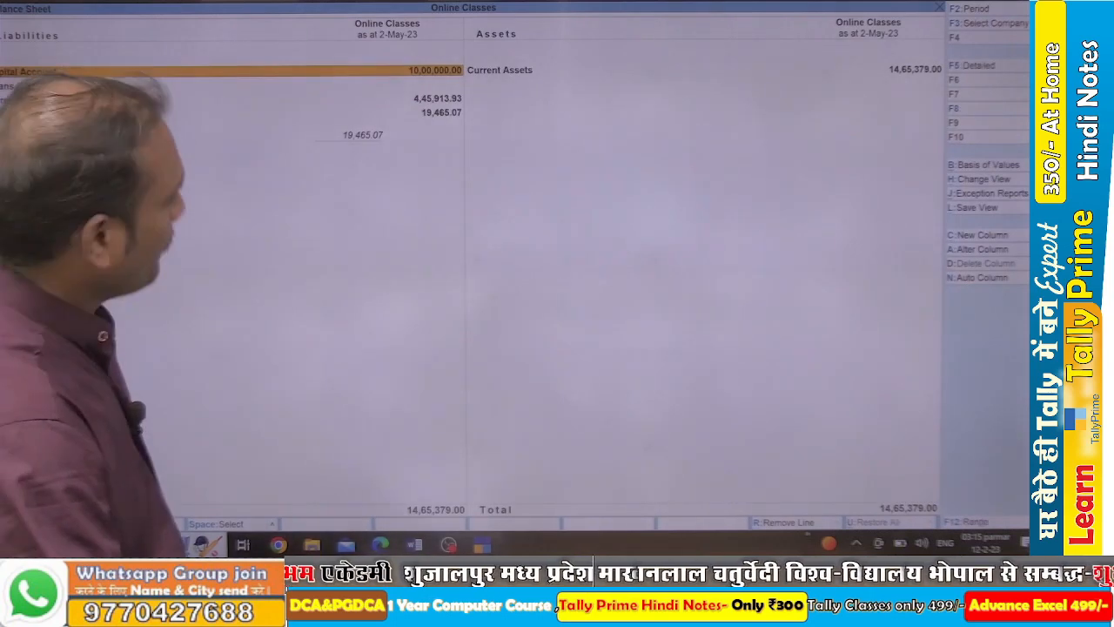
key("alt+F5")
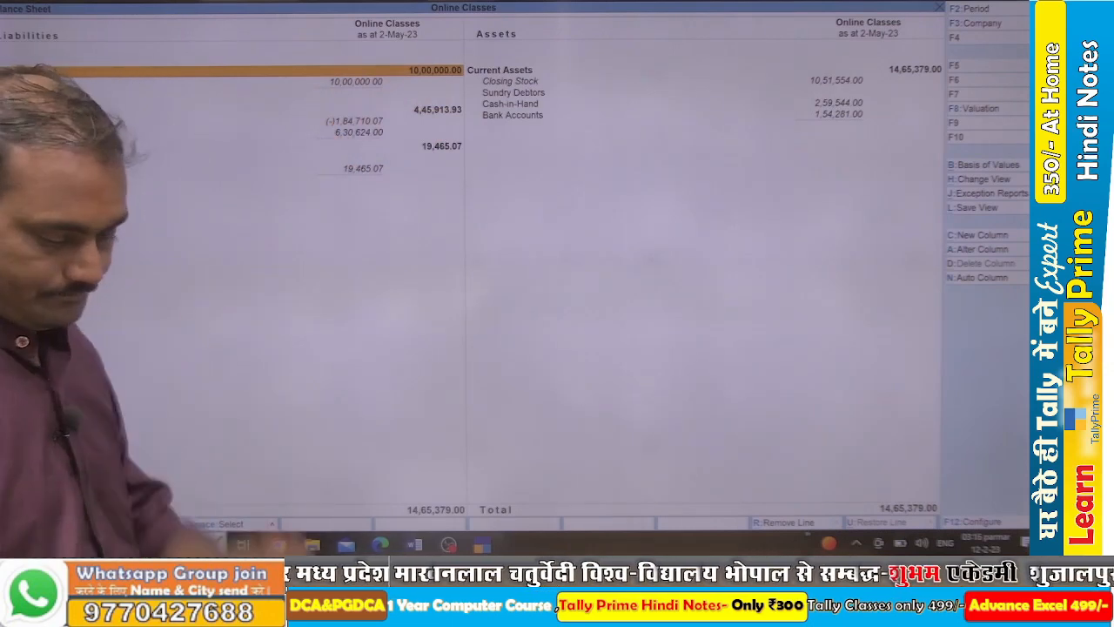
key("Escape")
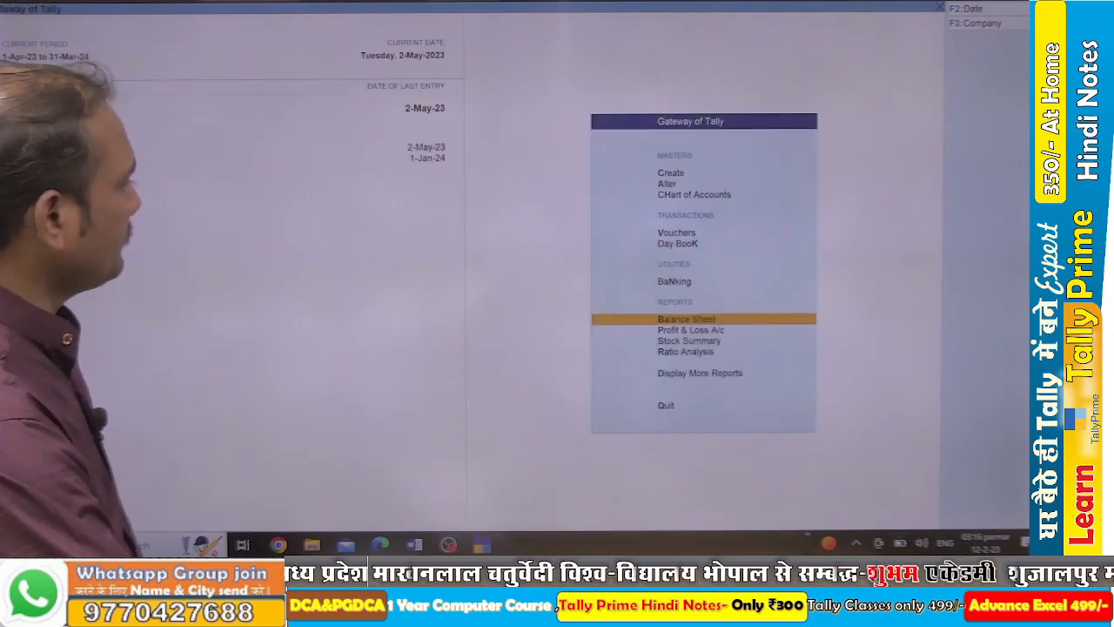
key("Escape")
key("Escape")
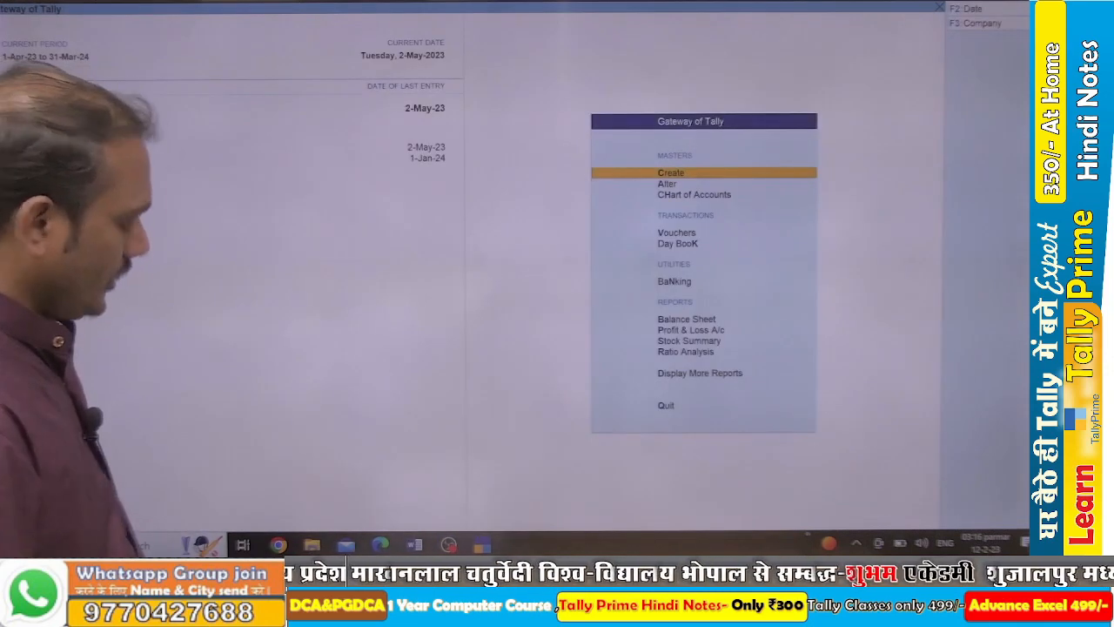
Check entry 26 in the Word notes and open a new purchase voucher in TallyPrime with the CGST SGST voucher class.
key("alt+Tab")
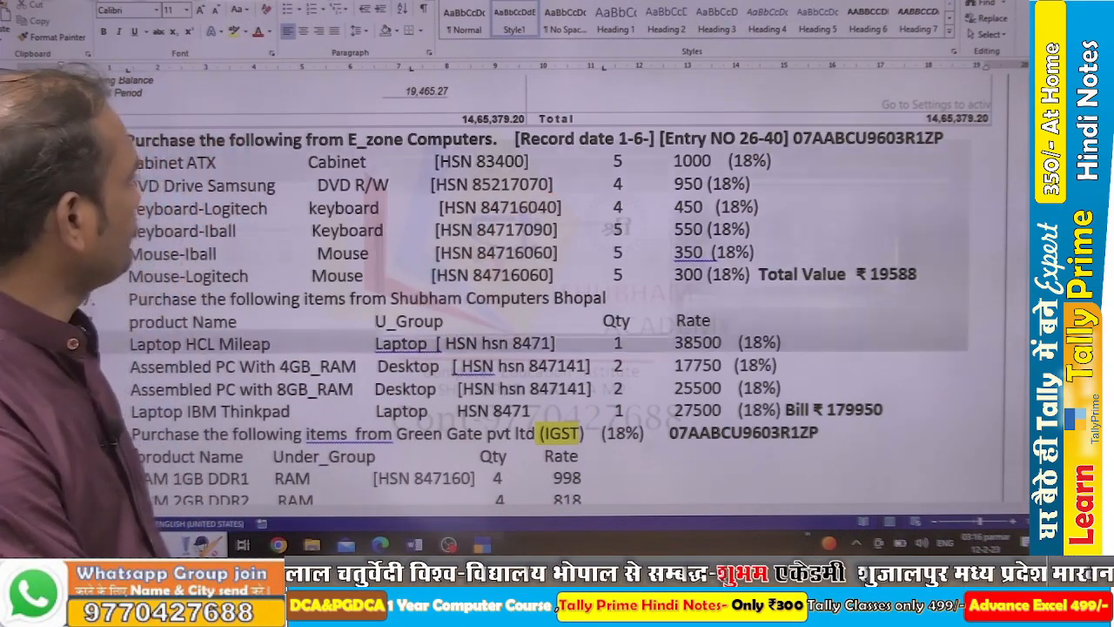
key("alt+Tab")
key("v")
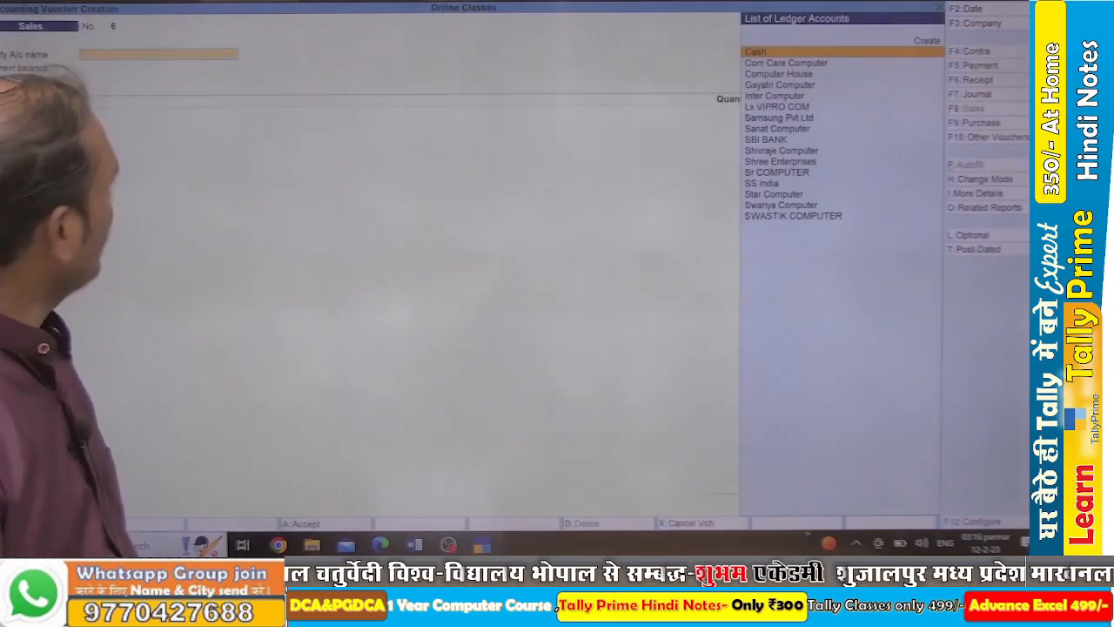
key("F9")
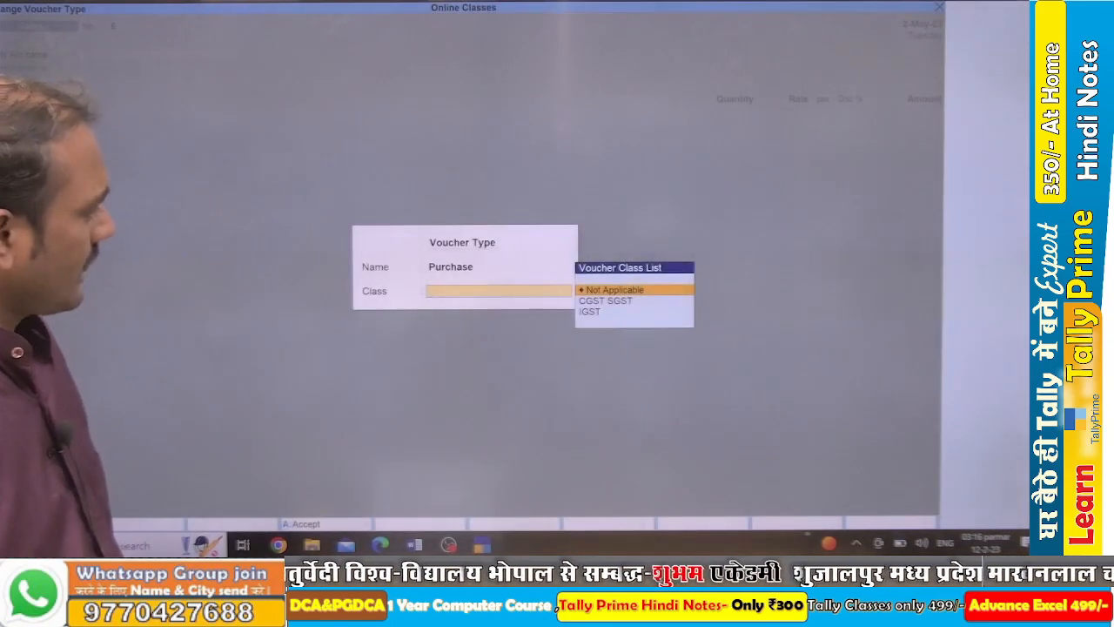
key("Down")
key("Return")
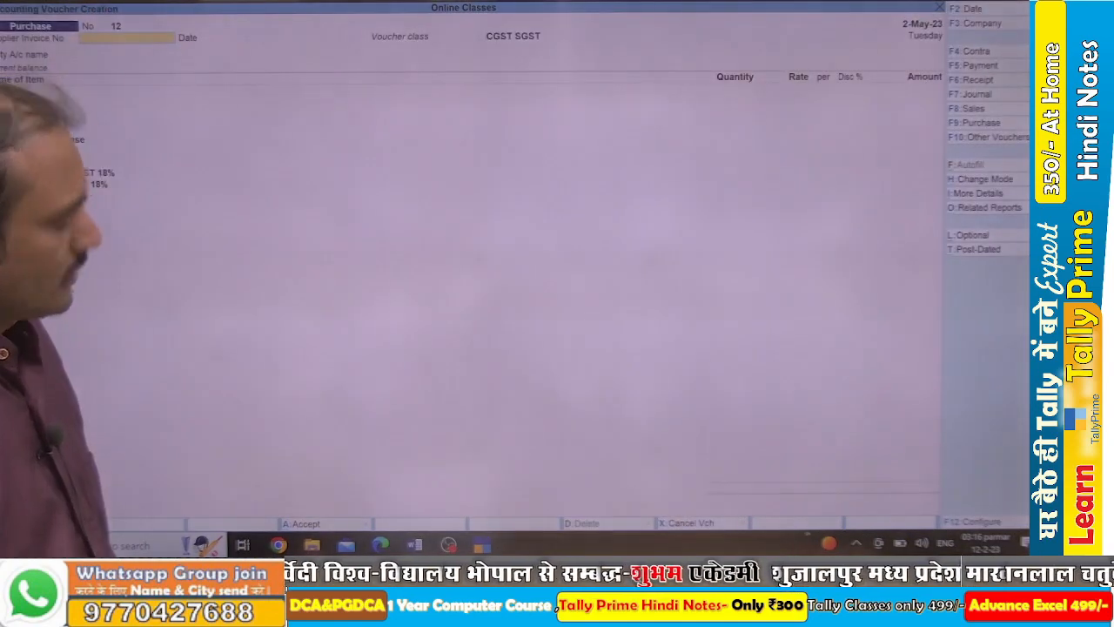
Set the purchase voucher date to 1-6-2023.
key("F2")
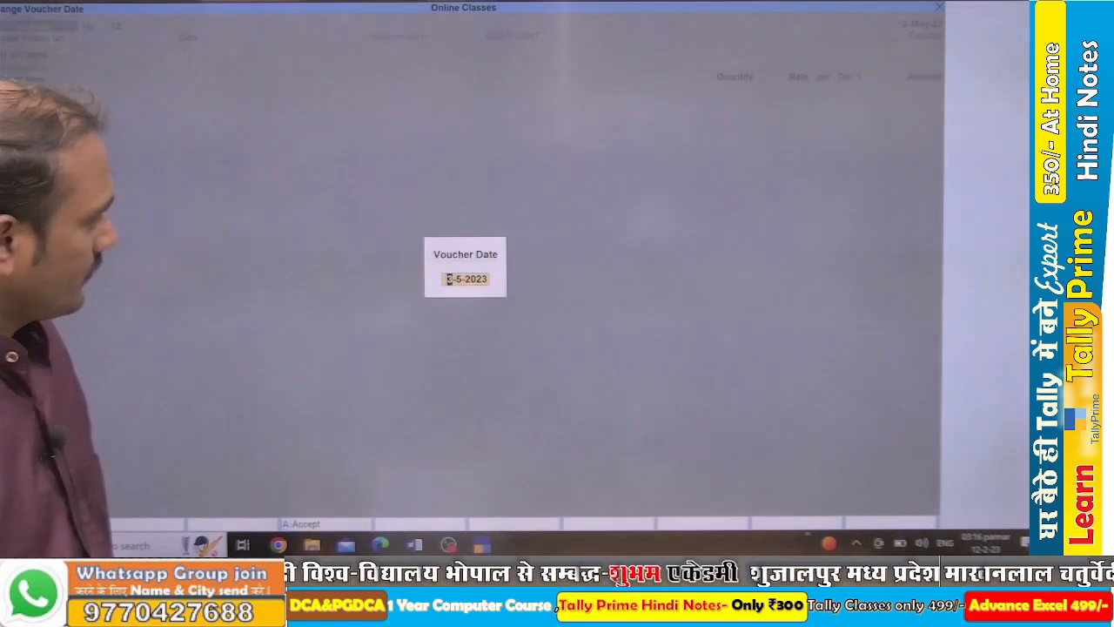
type("1-")
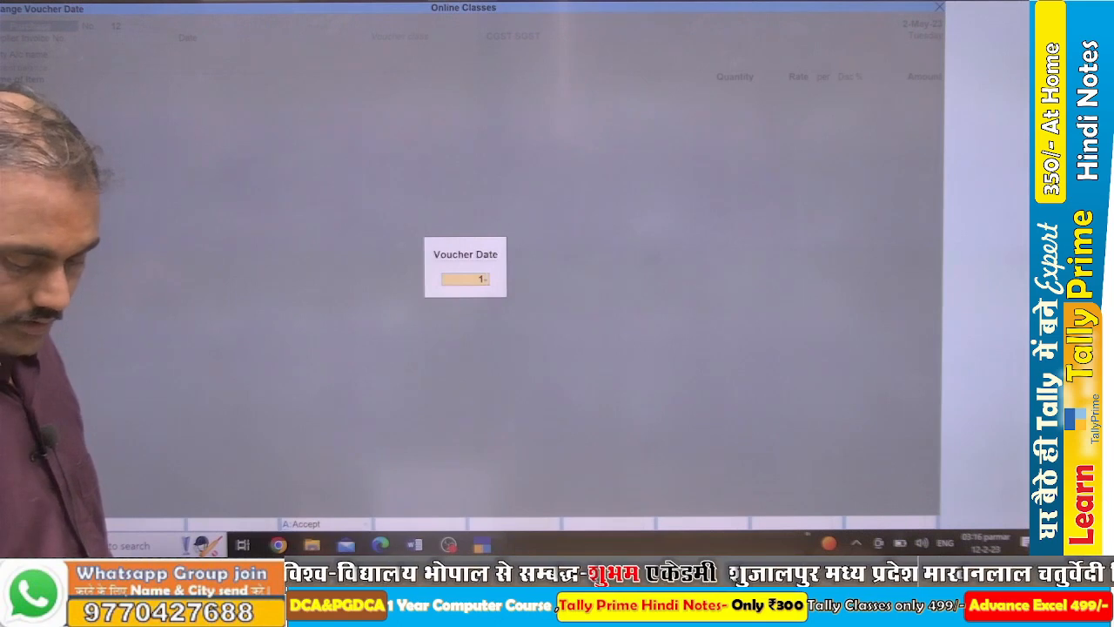
type("6-2023")
key("Return")
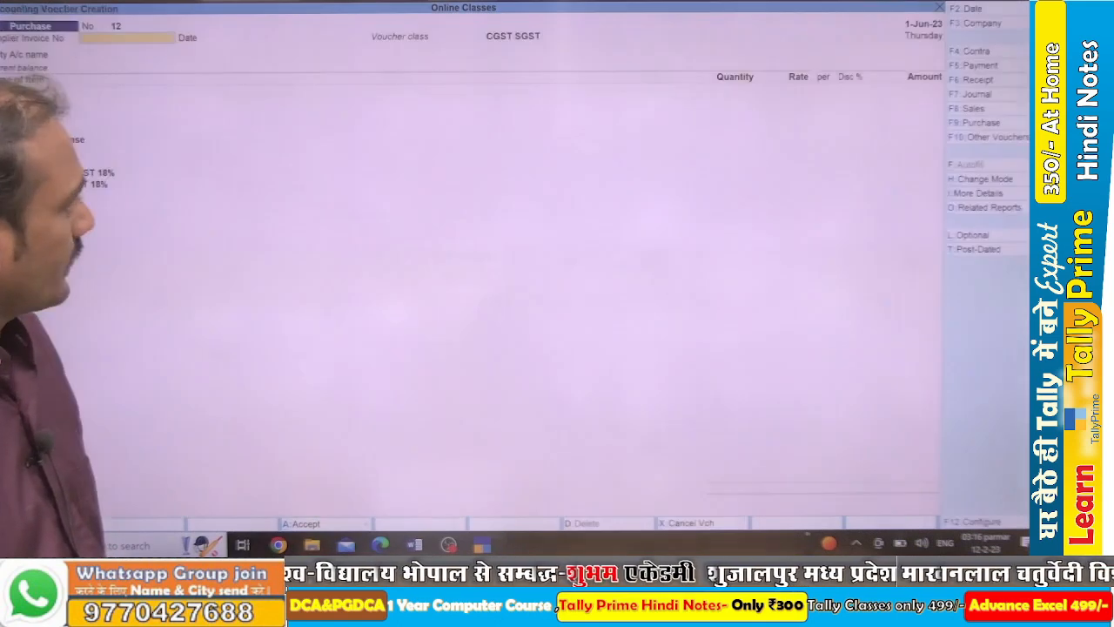
Leave the supplier invoice number blank and start a new party ledger named E Zone Computer, checking the name against the Word notes.
key("Return")
key("Return")
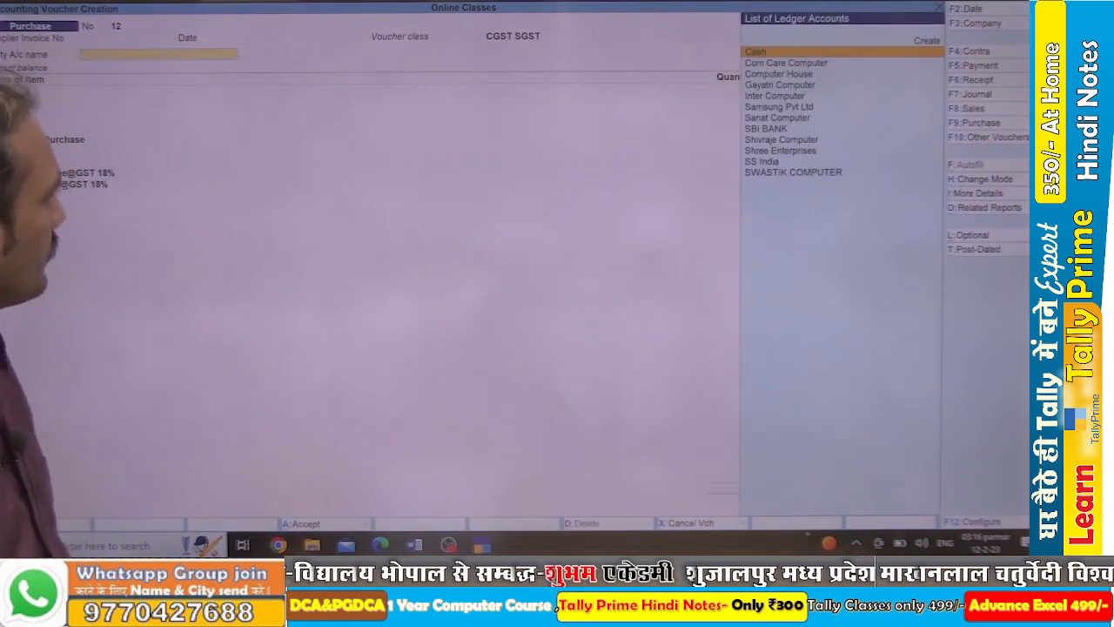
key("alt+c")
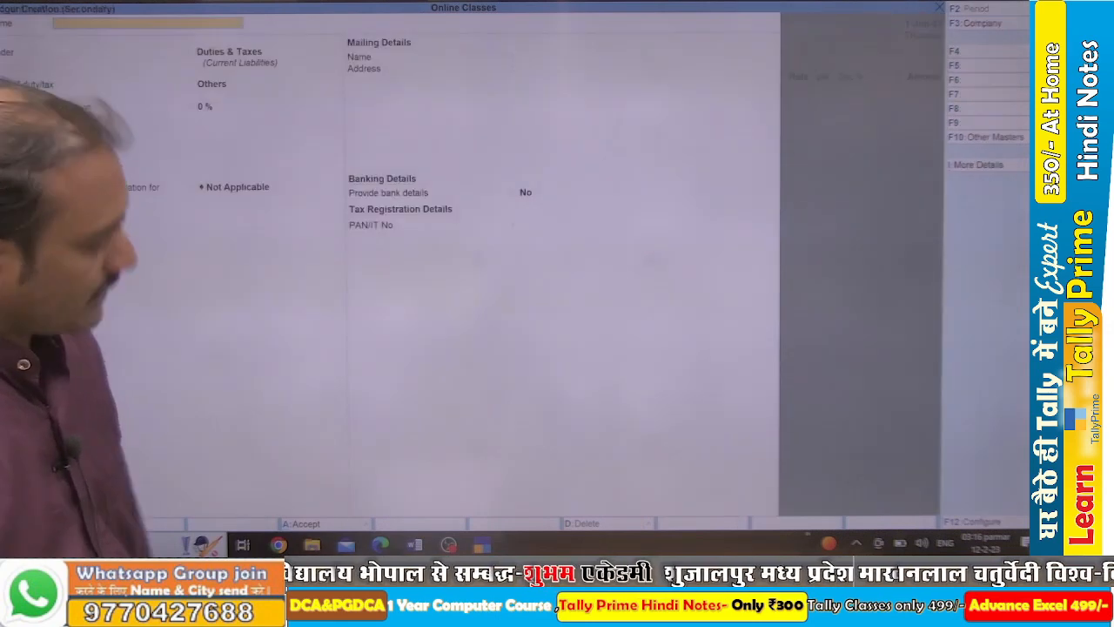
type("E")
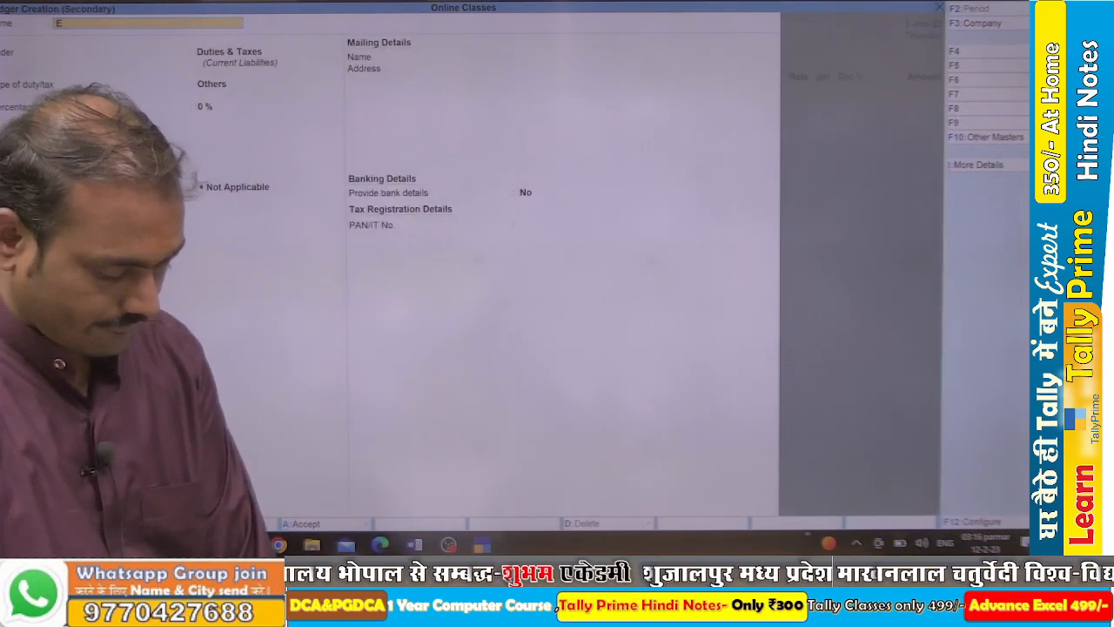
type(" Zone")
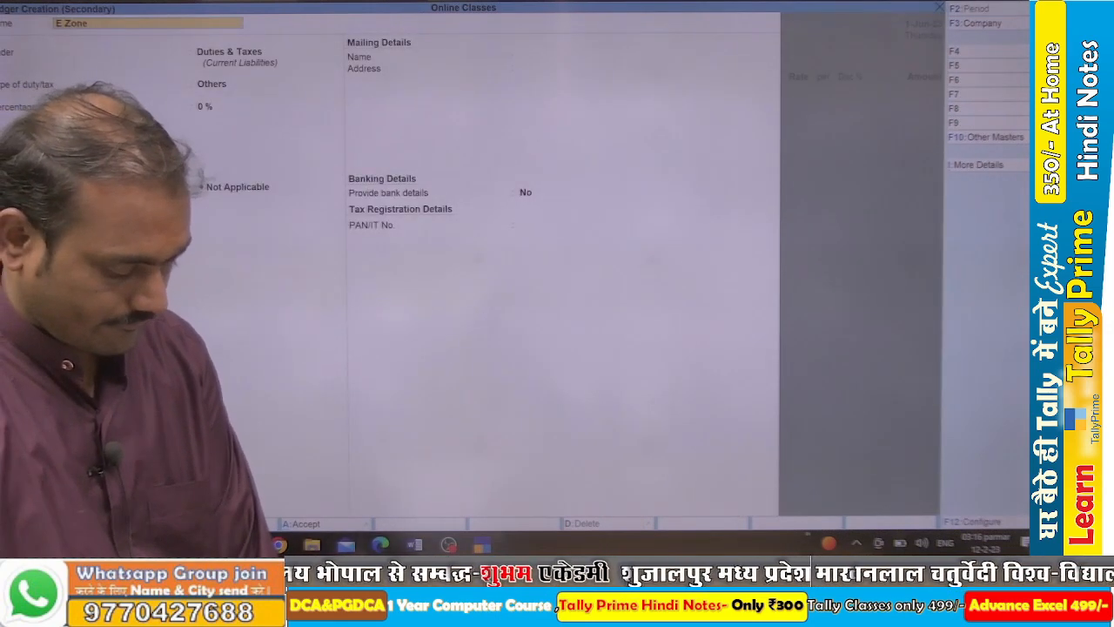
type(" Computer")
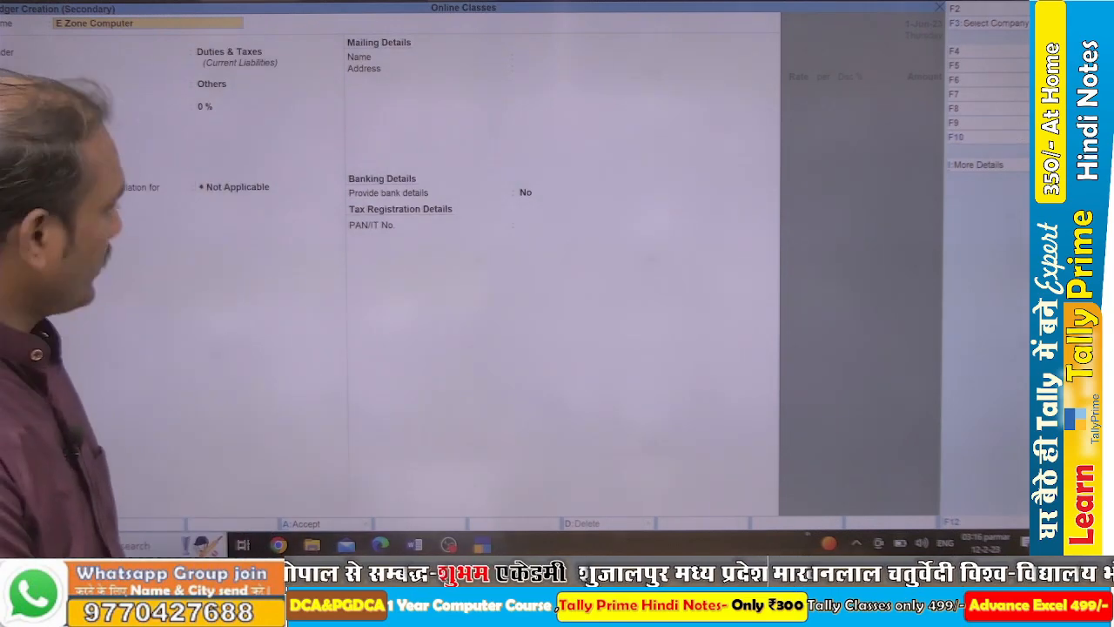
key("alt+Tab")
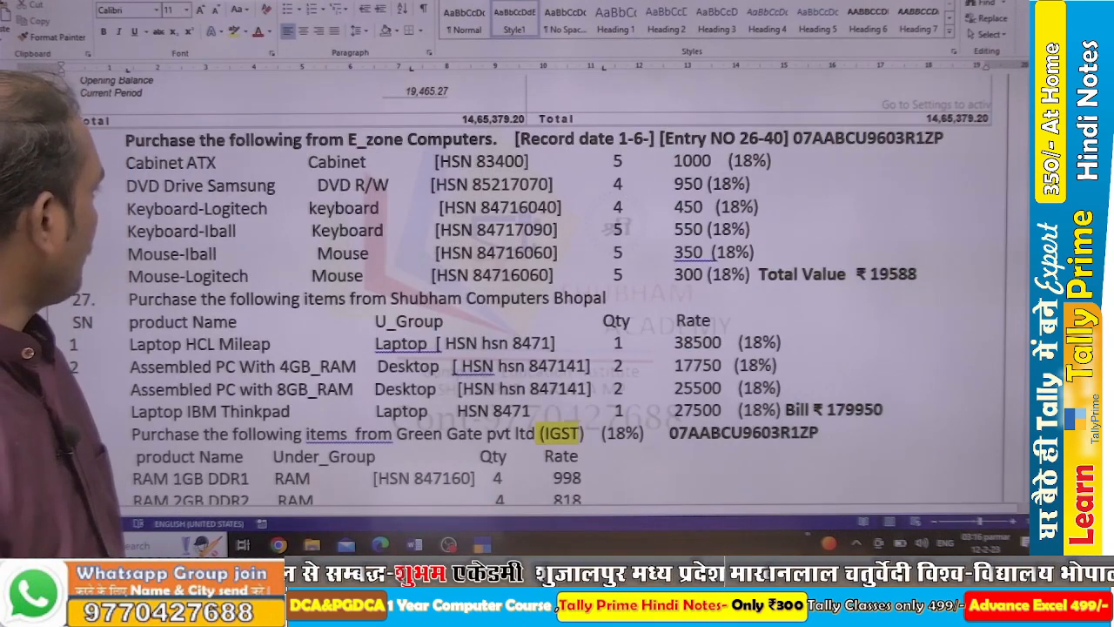
key("alt+Tab")
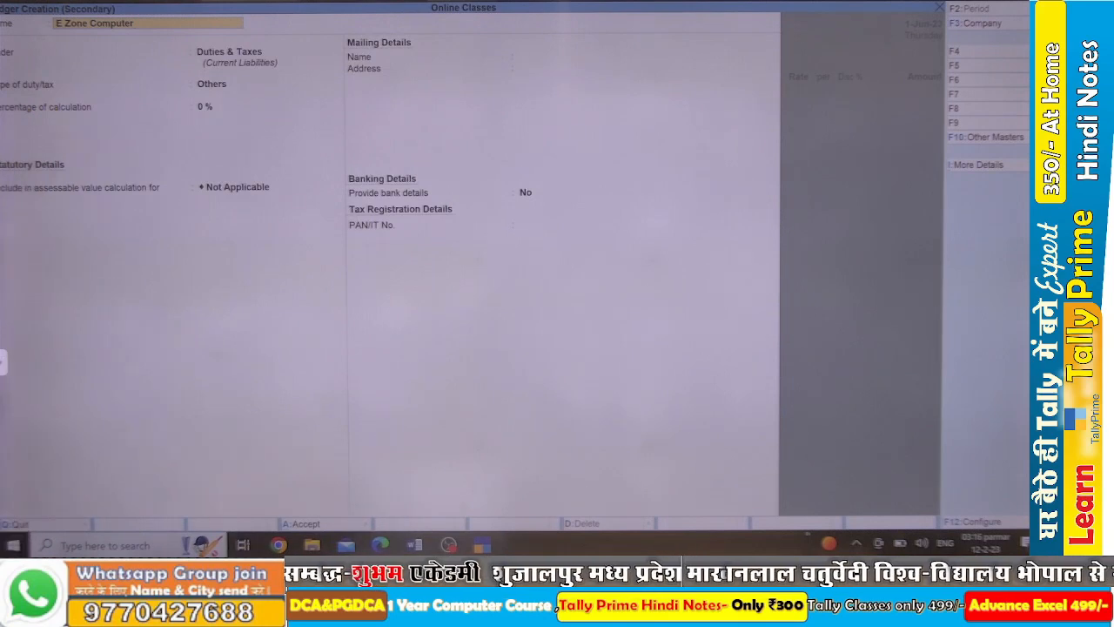
Place the E Zone Computer ledger under Sundry Creditors, save it, and accept the default party details.
key("Return")
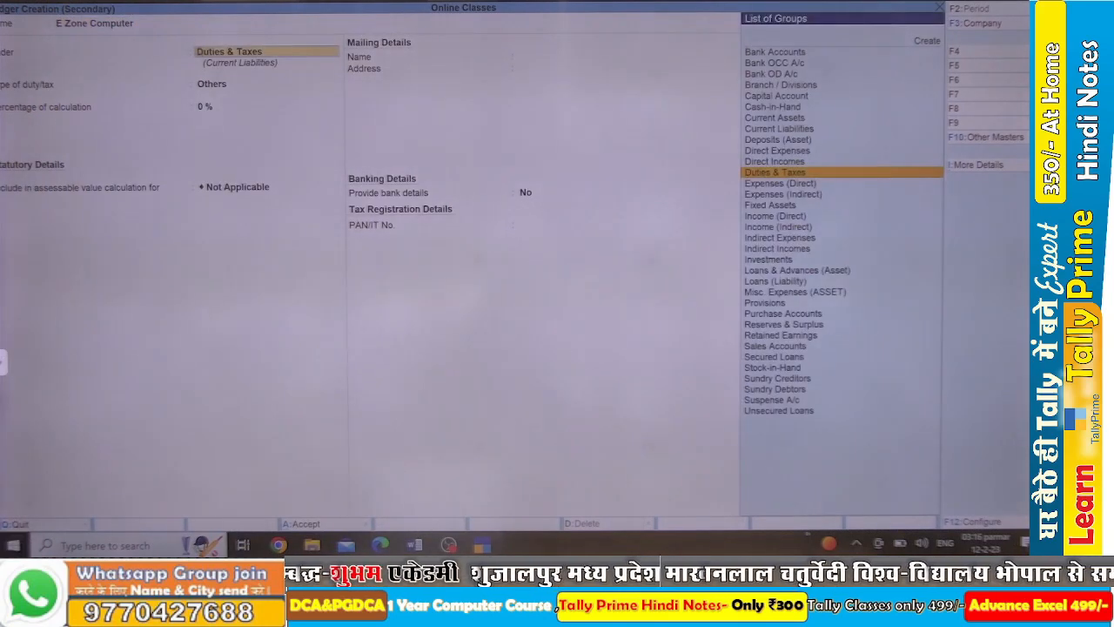
type("Su")
key("Down")
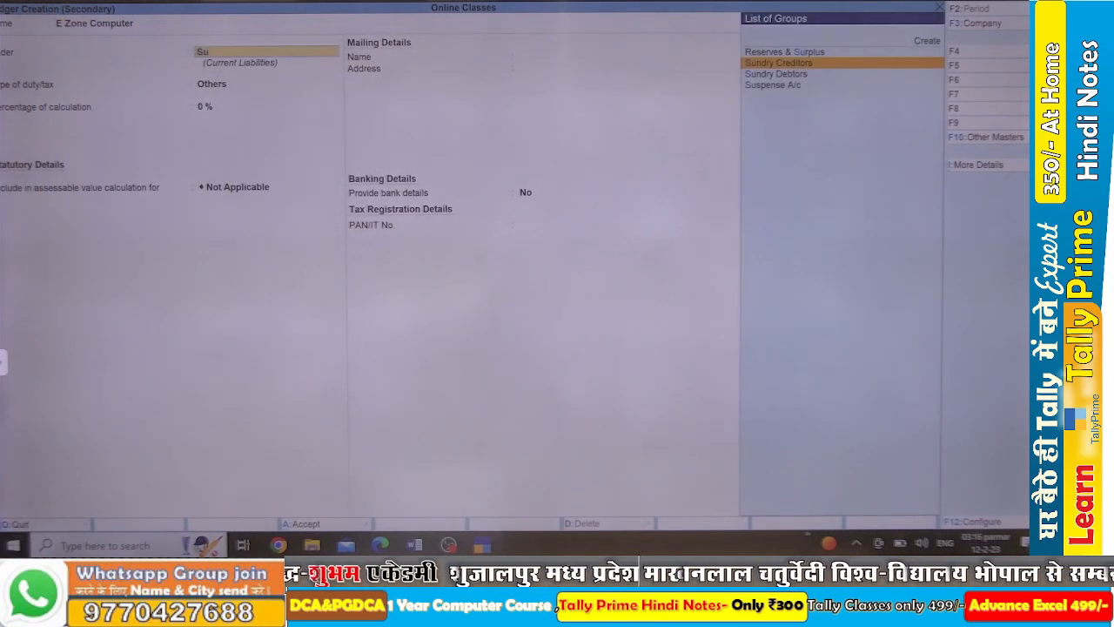
key("Return")
key("ctrl+a")
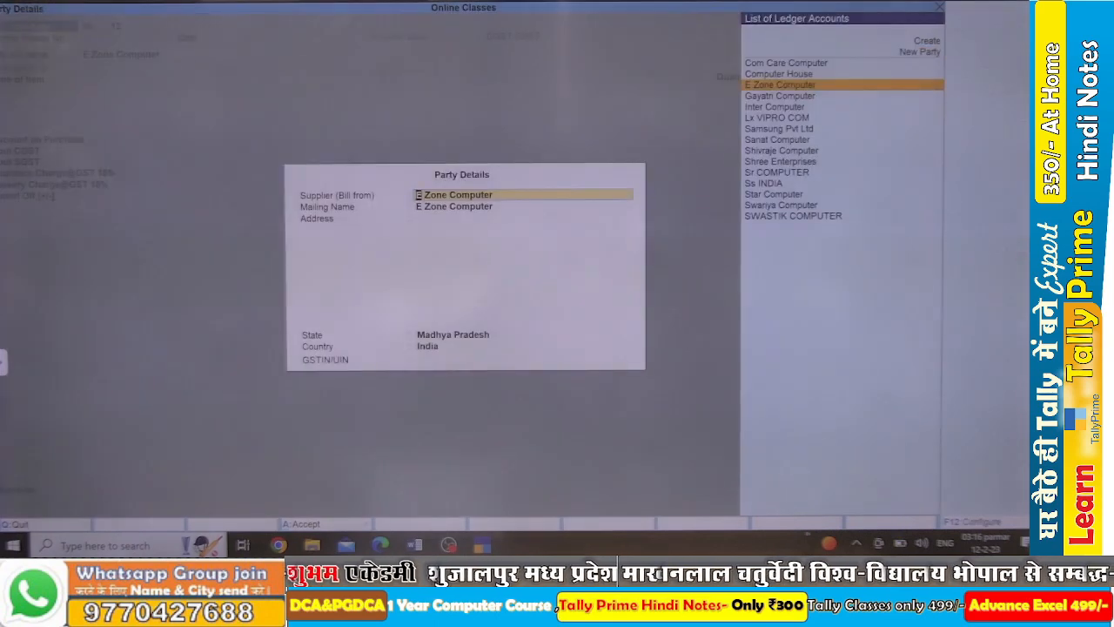
key("ctrl+a")
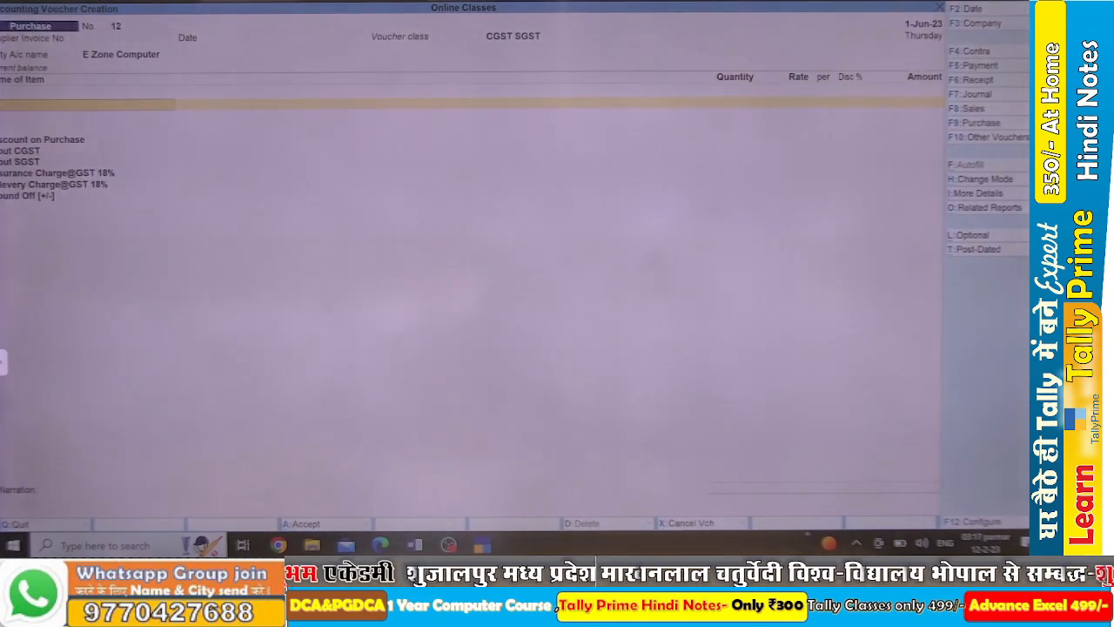
Look up the first item among the stock items, then start a new stock item named Cabinet ATX.
type("at")
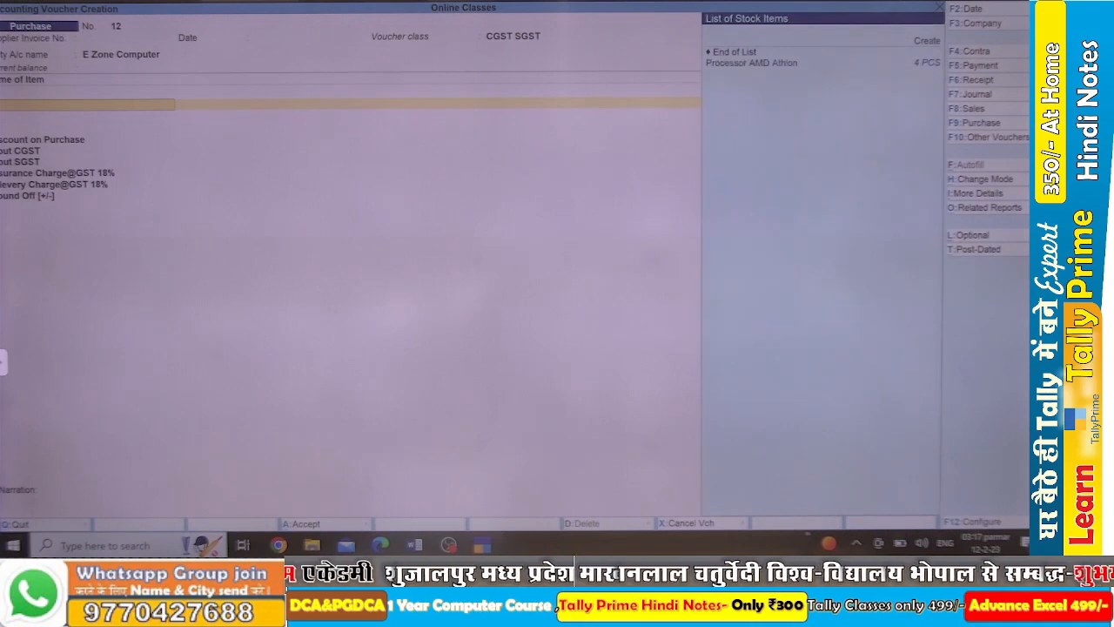
key("BackSpace")
key("BackSpace")
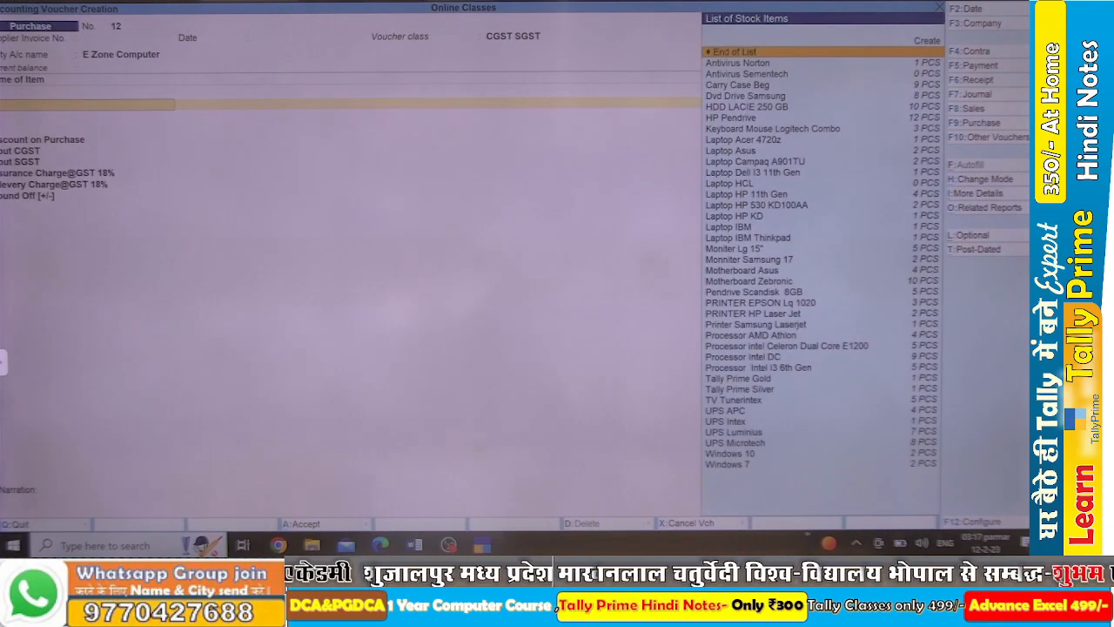
key("alt+c")
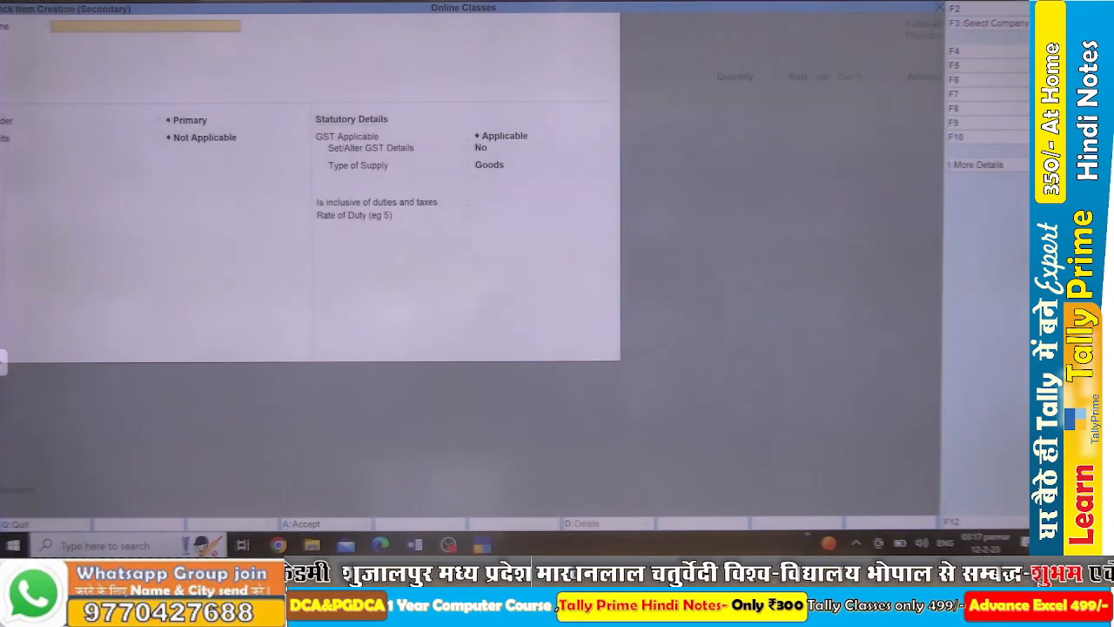
key("alt+Tab")
key("alt+Tab")
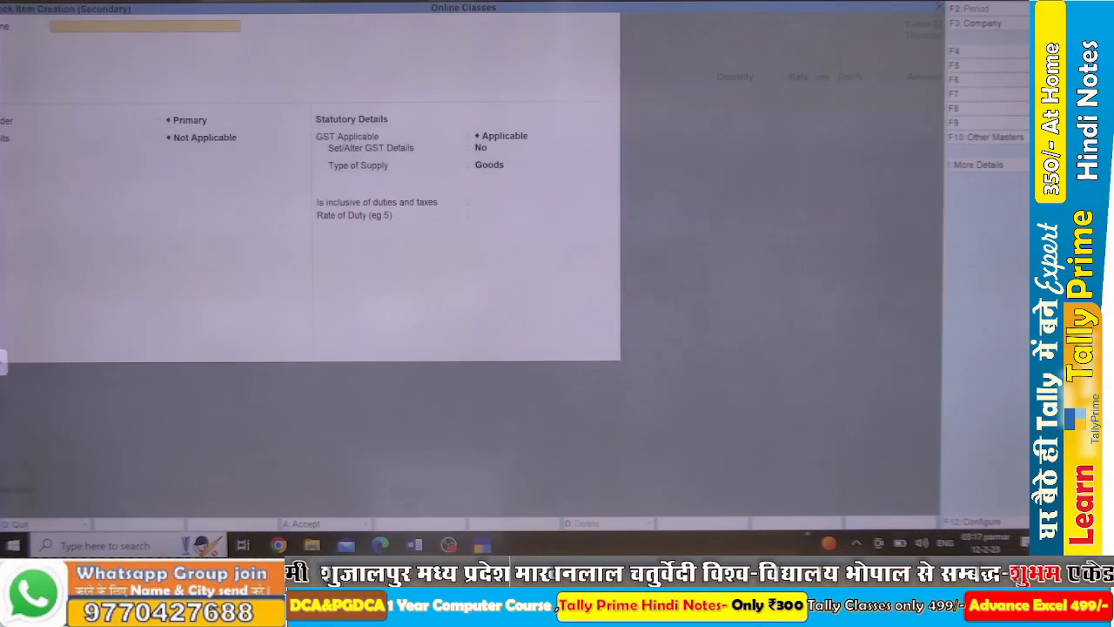
type("Cabinet ATX")
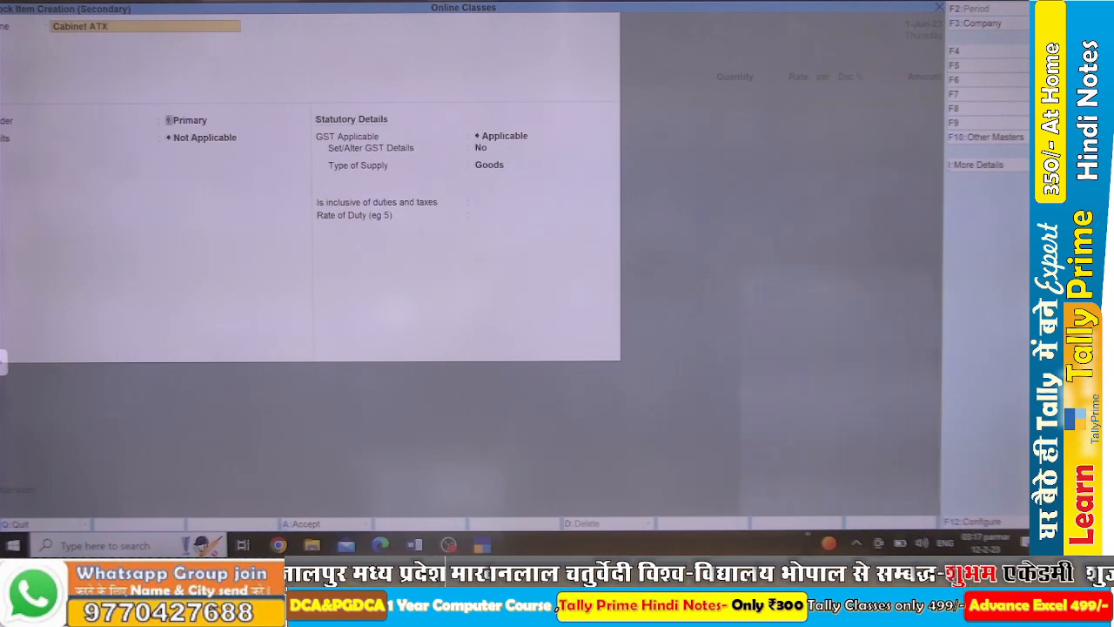
key("Return")
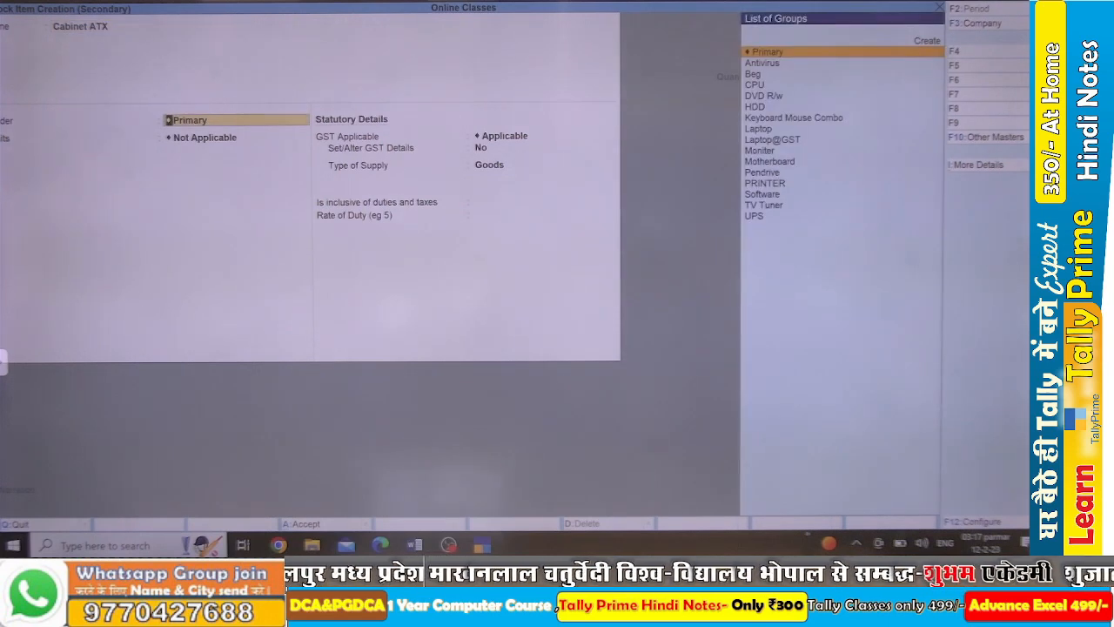
Create a stock group named Cabiner under Primary, with quantities added and its GST details opened for entry.
key("alt+c")
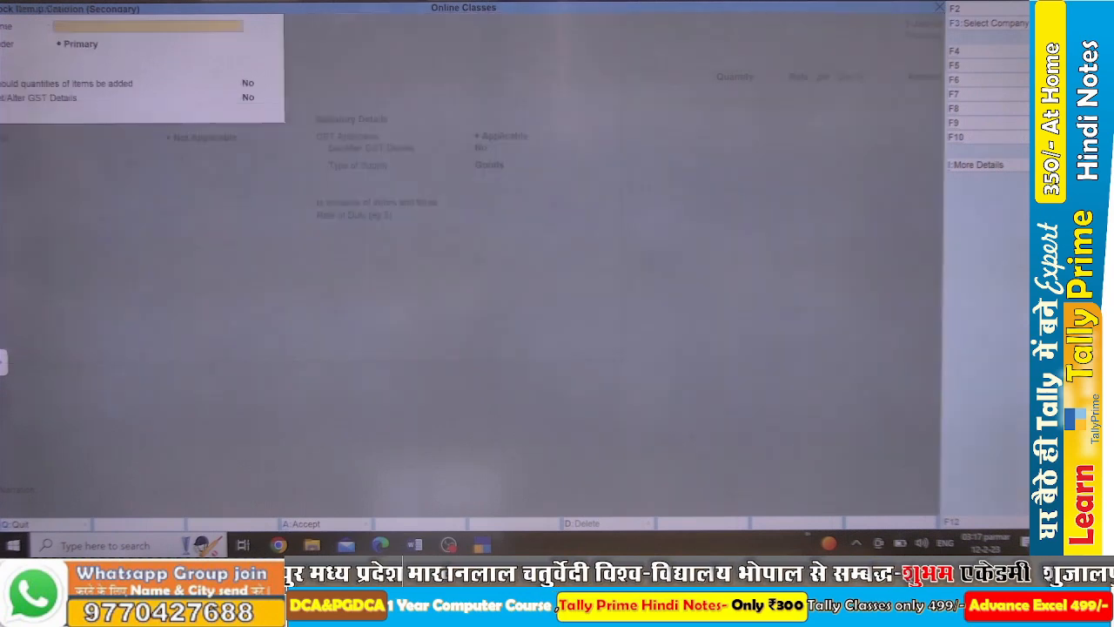
type("Cabiner")
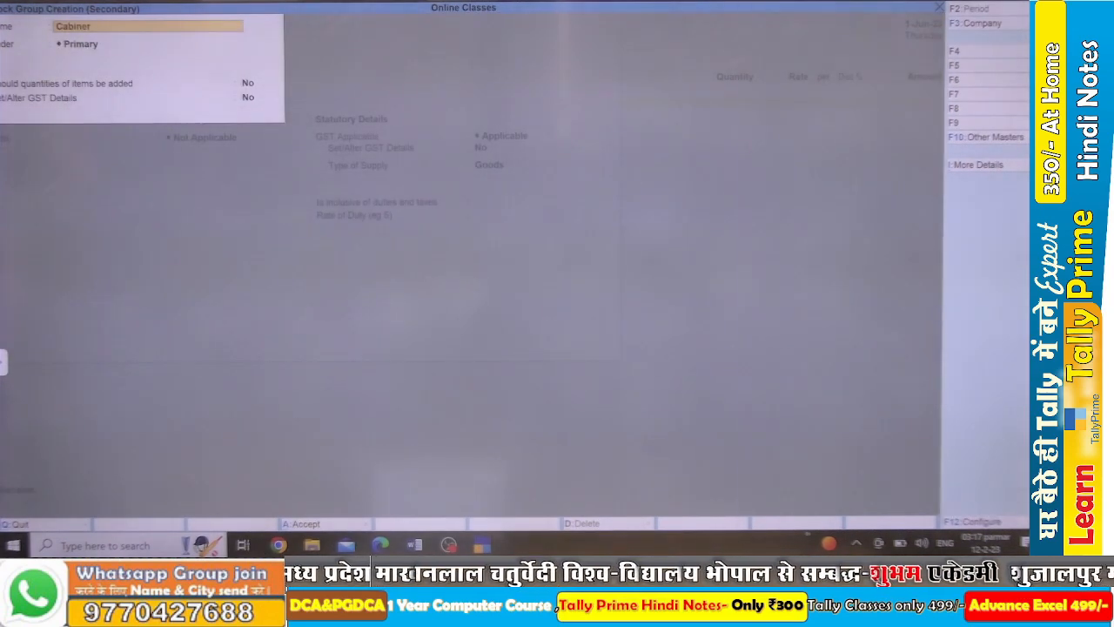
key("Return")
key("Return")
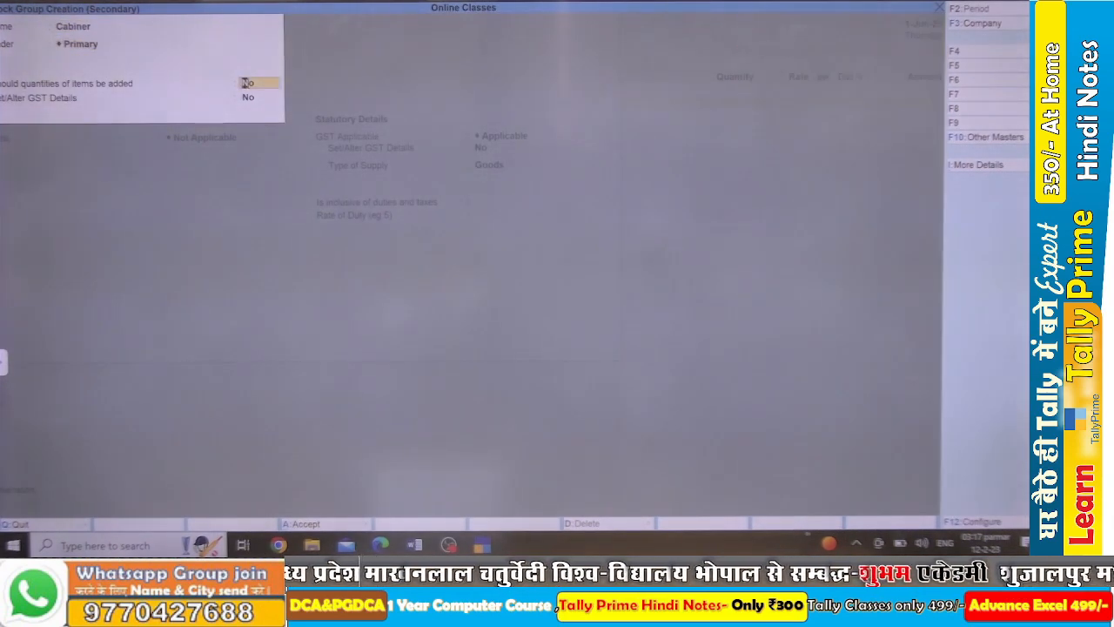
type("y")
key("Return")
type("y")
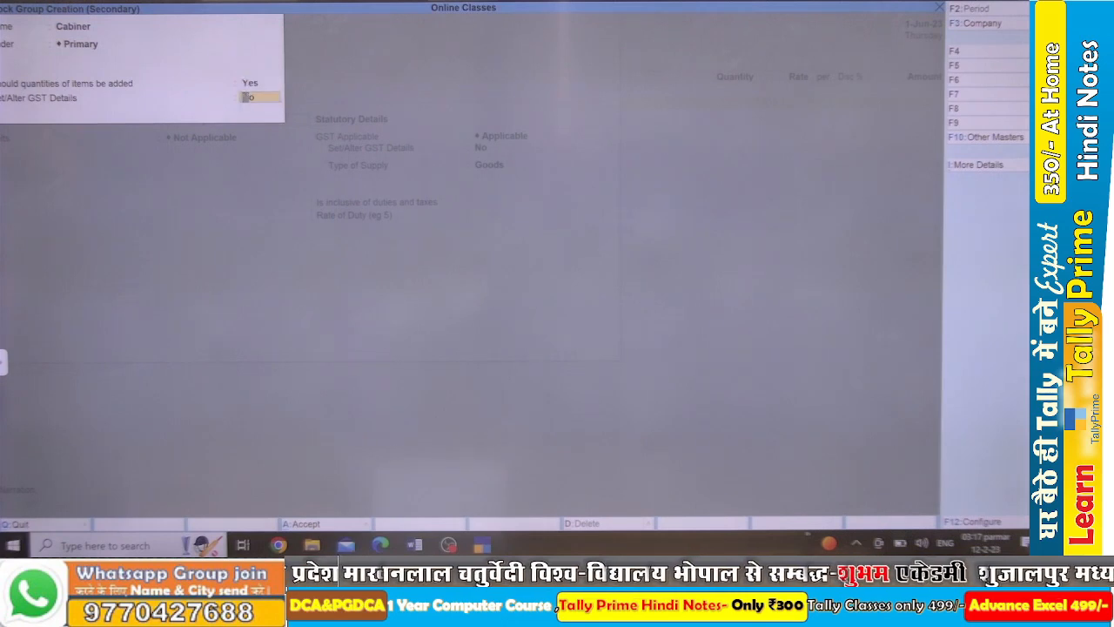
key("Return")
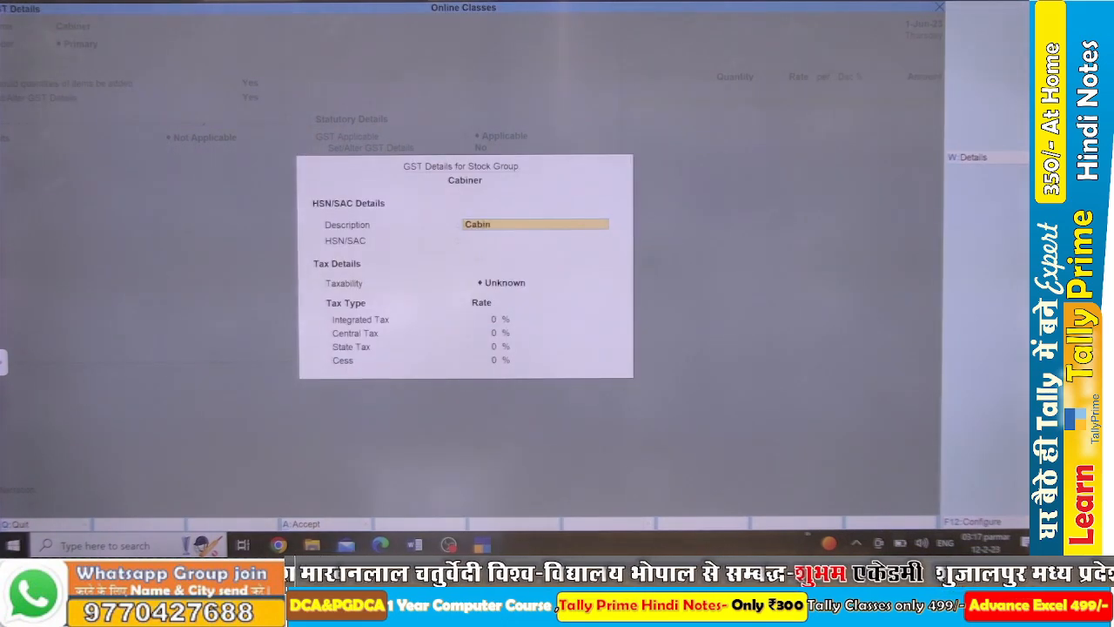
Enter Cabinet as the stock group's GST description and 83400 as its HSN/SAC, checking the code in the Word notes.
type("Cabinet")
key("Return")
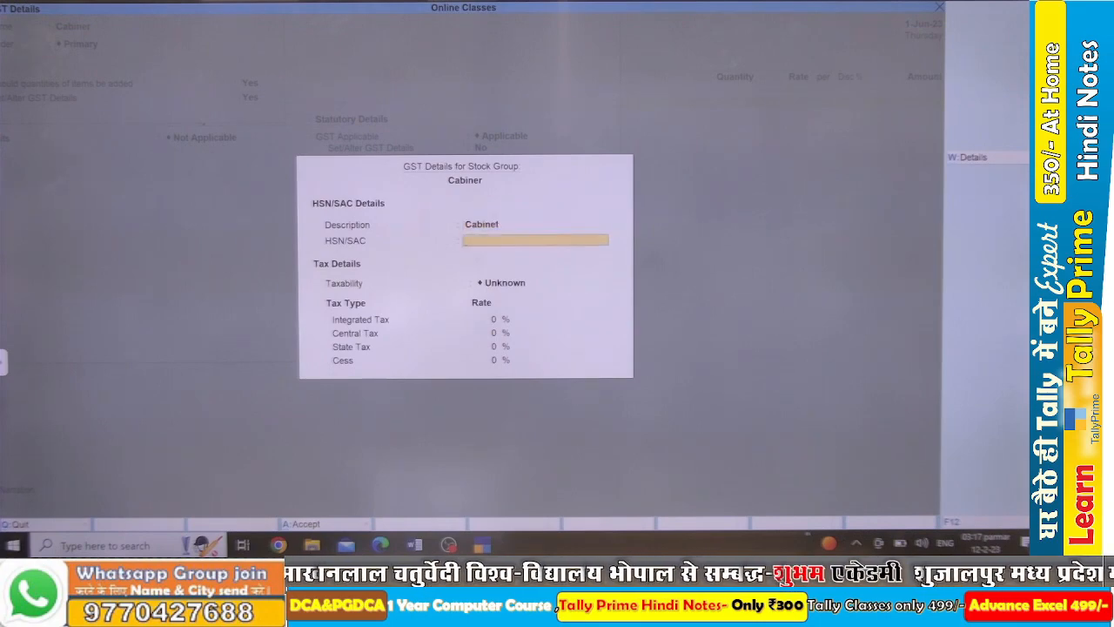
key("alt+Tab")
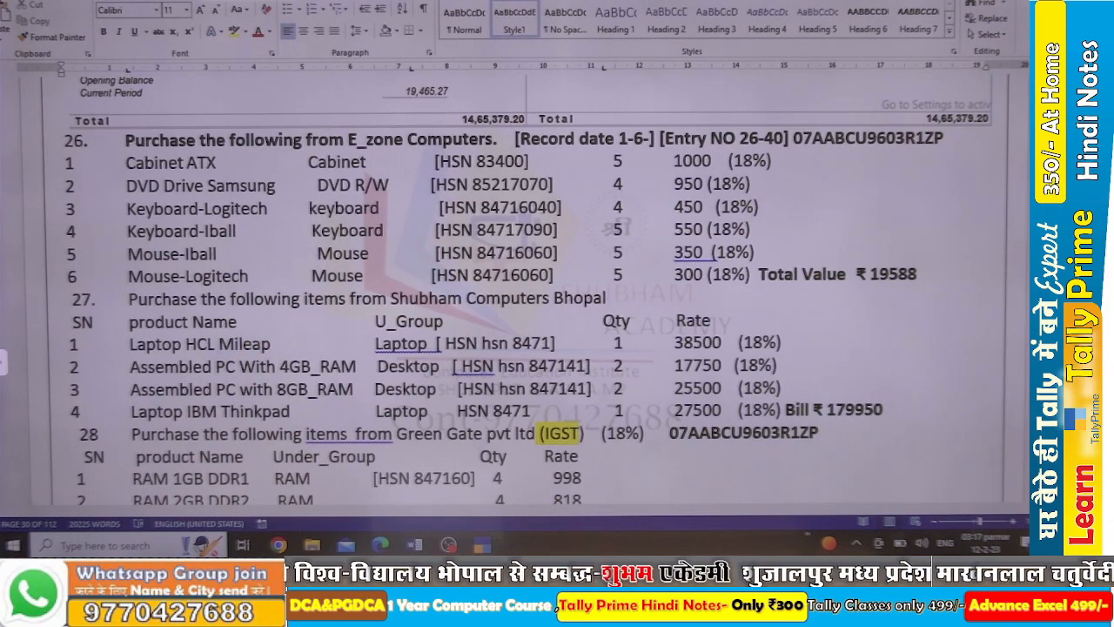
key("alt+Tab")
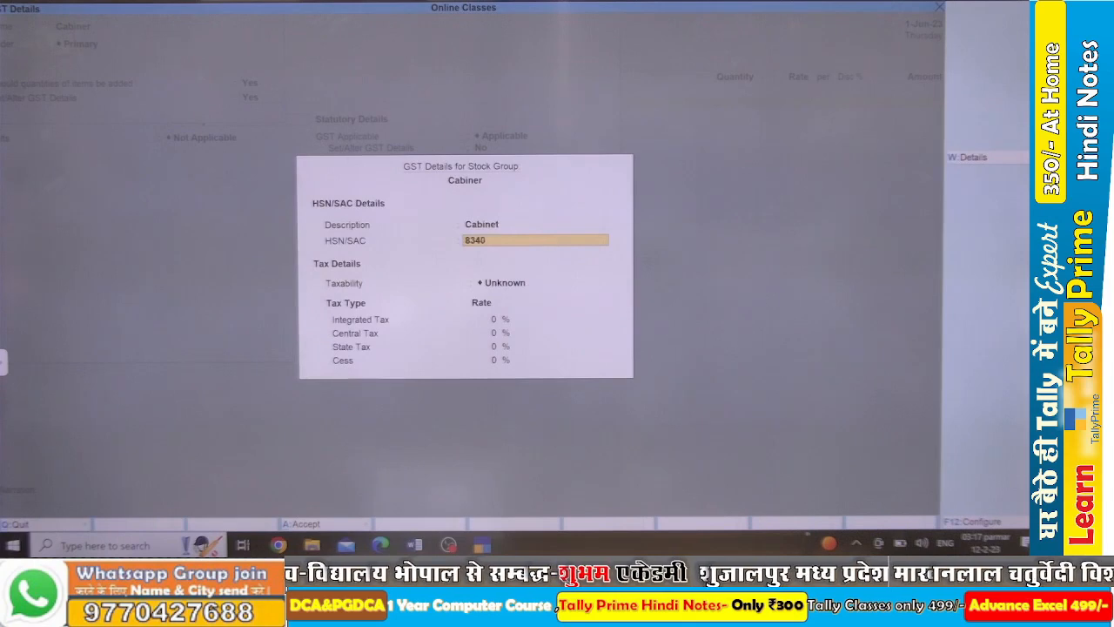
key("Return")
Make the stock group Taxable with 18% integrated tax and save its GST details and the group.
key("Down")
key("Down")
key("Down")
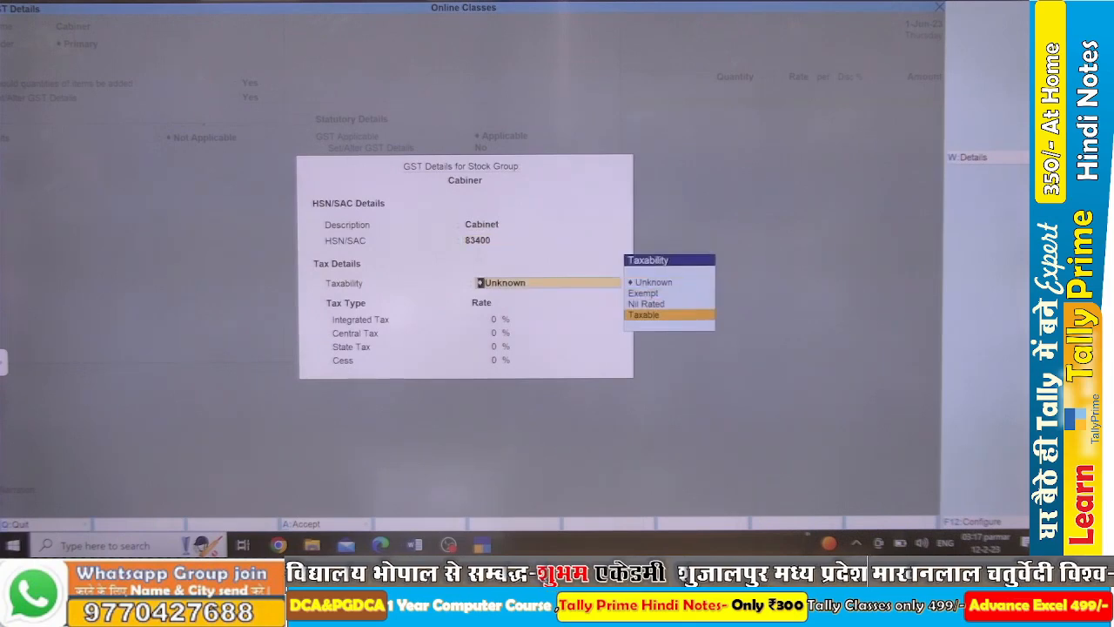
key("Return")
key("Return")
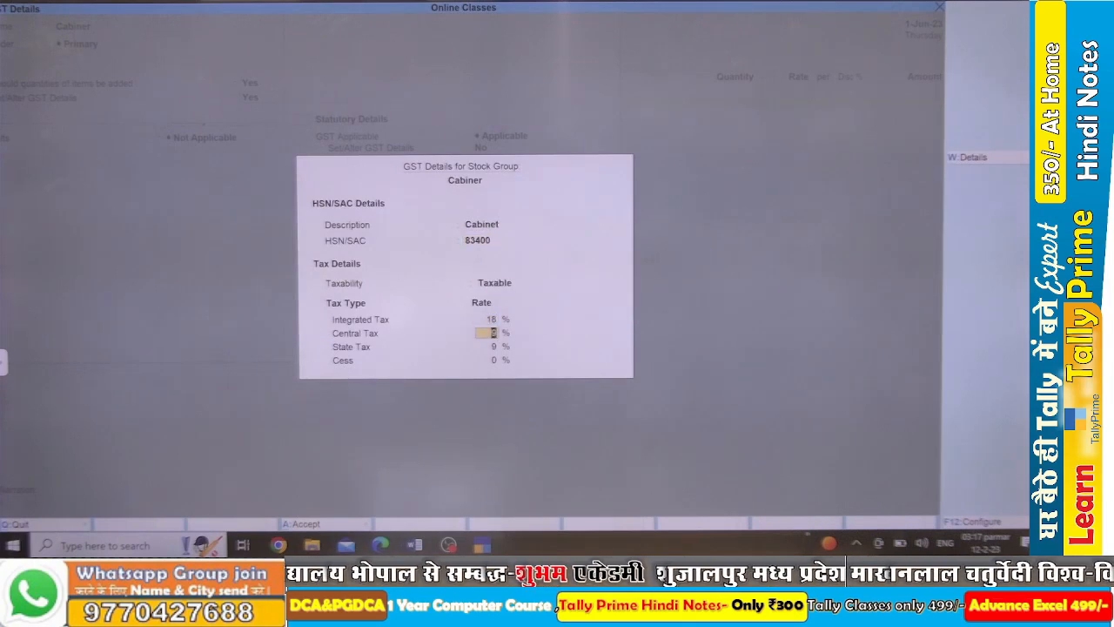
key("Return")
key("Return")
key("Return")
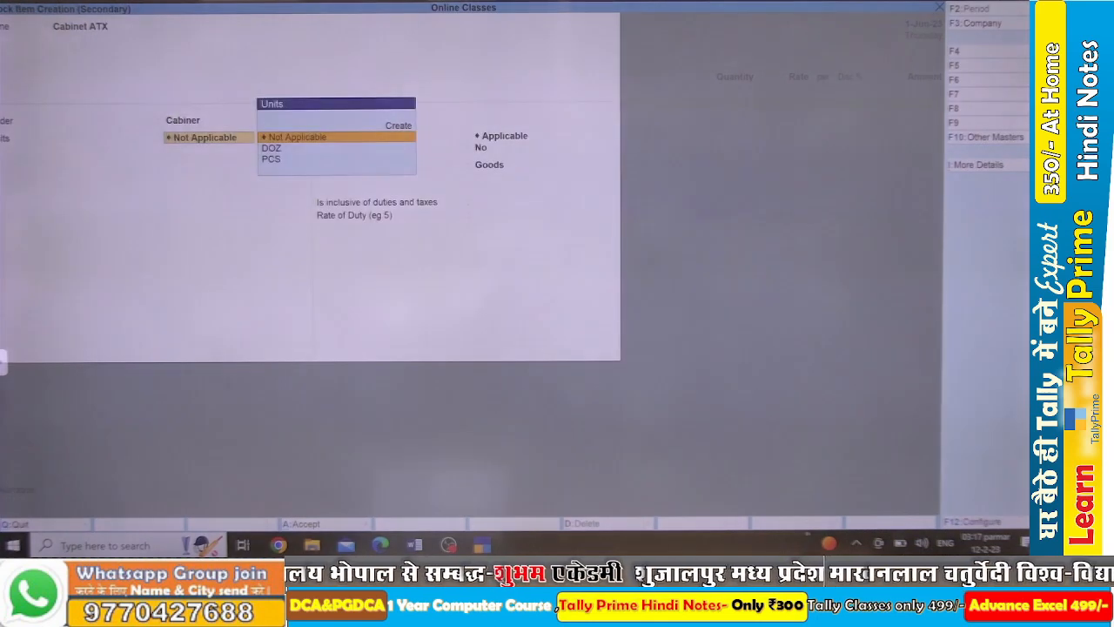
Set the Cabinet ATX unit to PCS without an alternate unit and save the stock item.
key("Down")
key("Down")
key("Return")
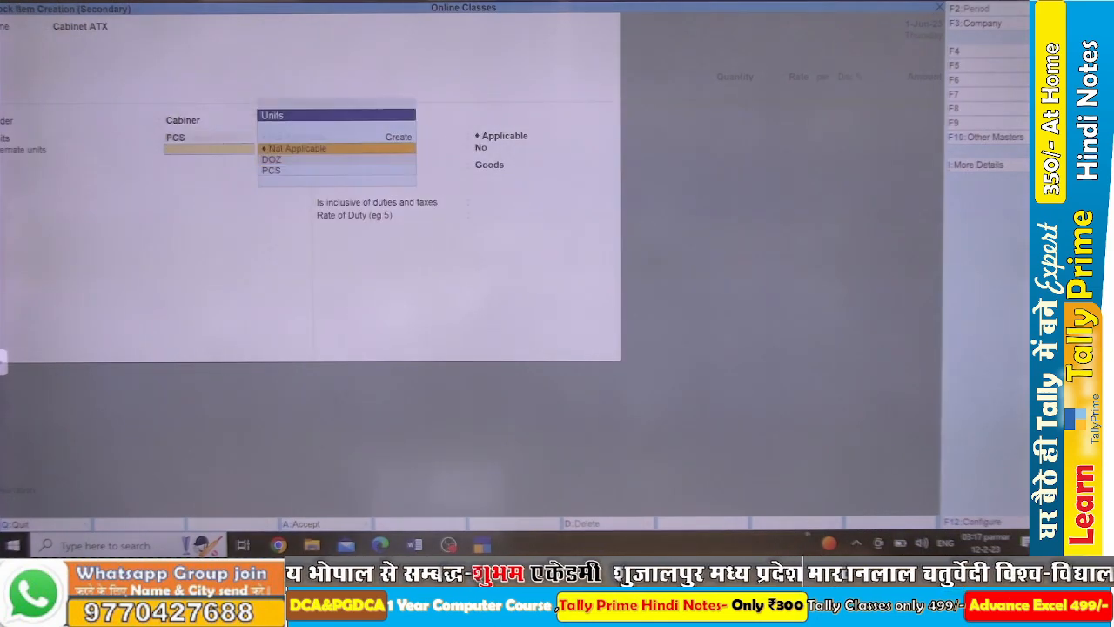
key("Return")
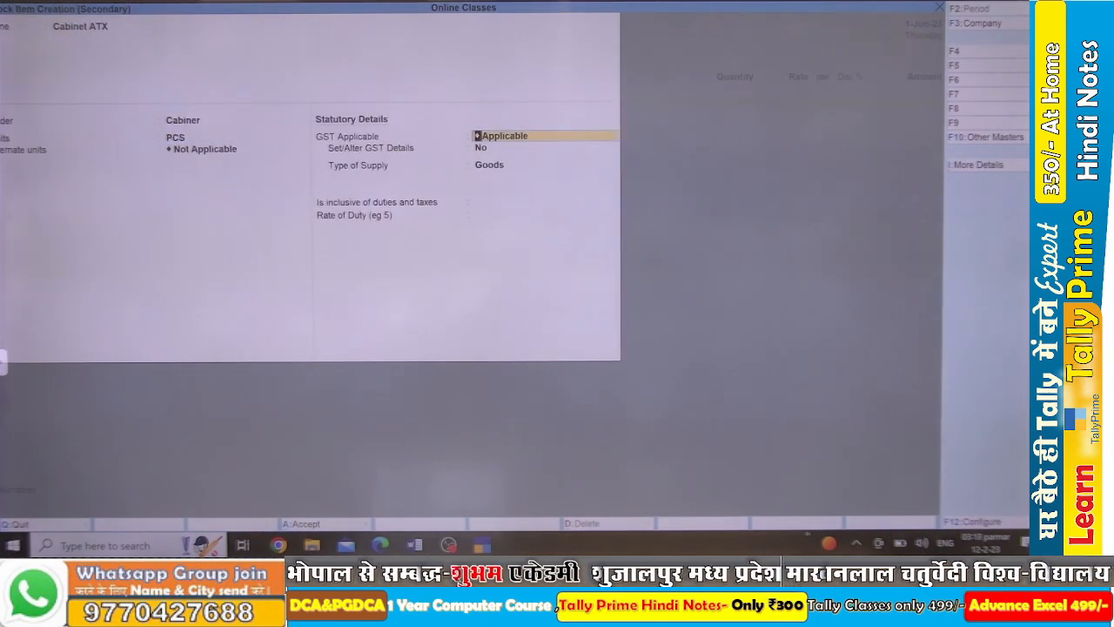
key("ctrl+a")
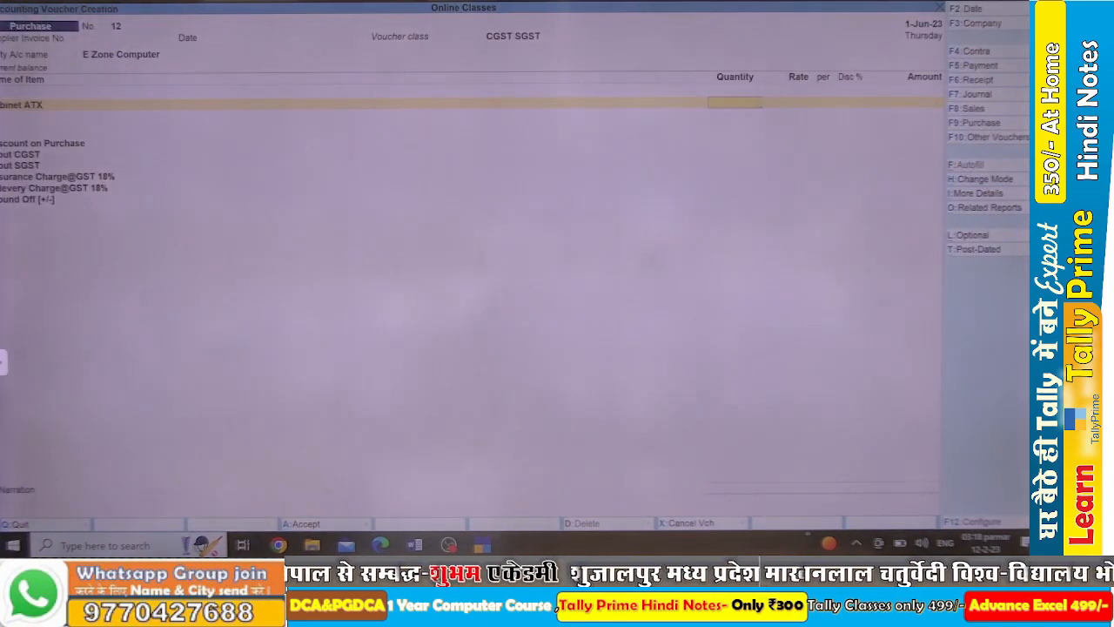
Check the Word notes and enter 5 PCS of Cabinet ATX at a rate of 1000 without discount.
key("alt+Tab")
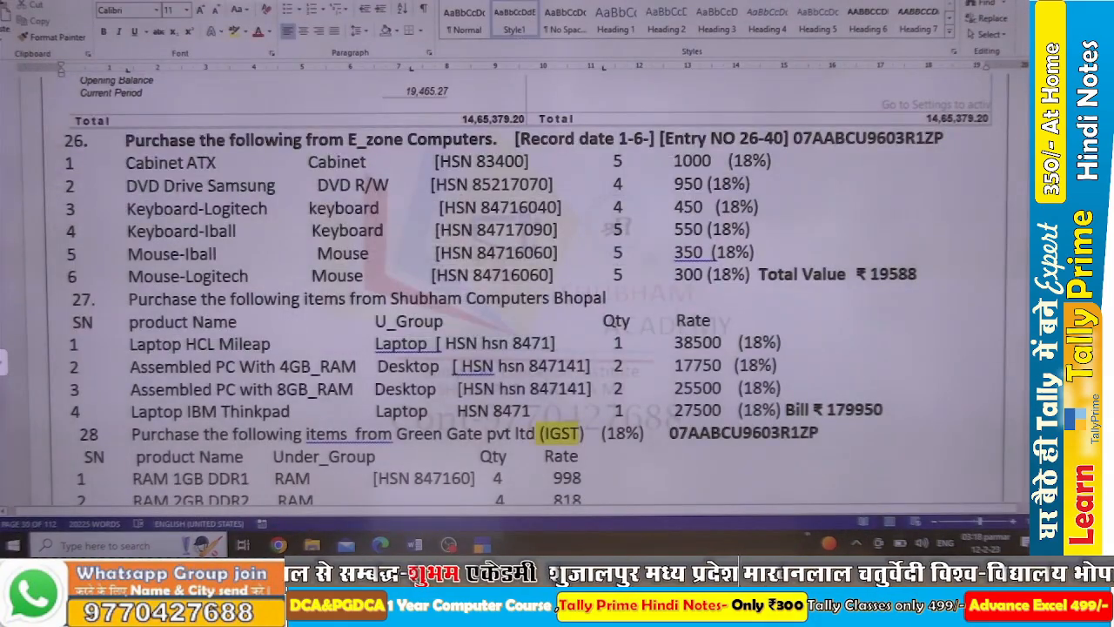
key("alt+Tab")
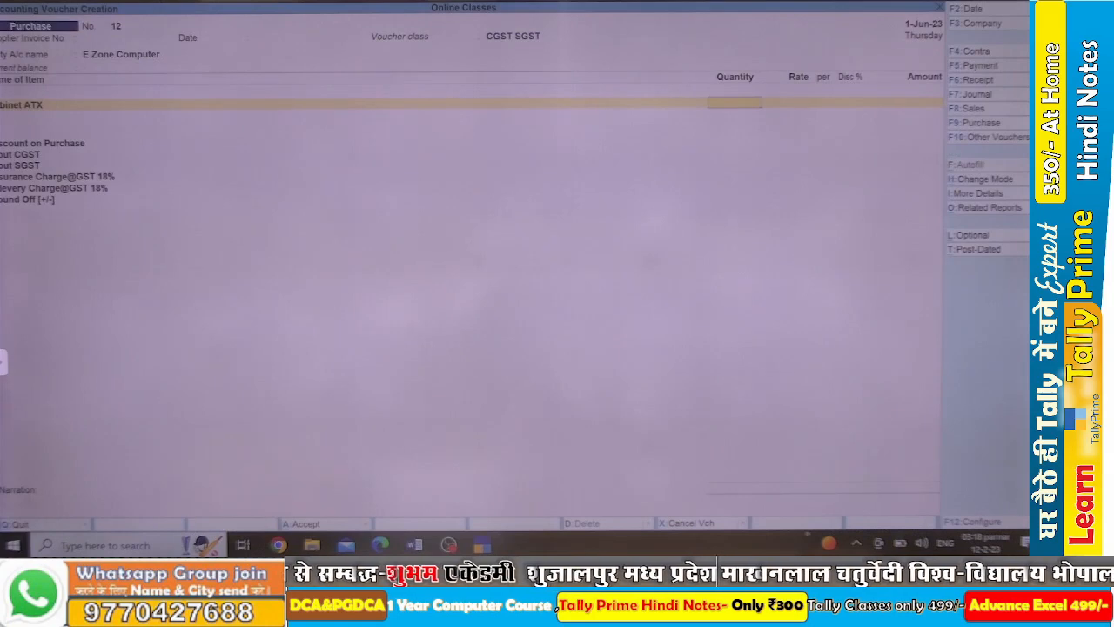
key("Return")
type("1000")
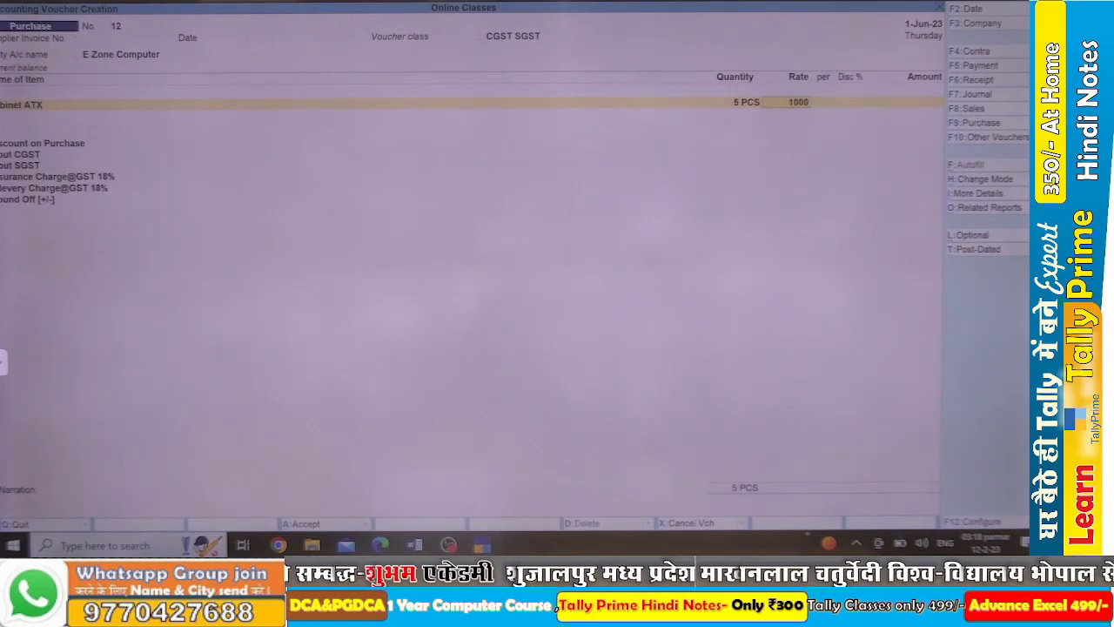
key("Return")
key("Return")
key("Return")
key("Return")
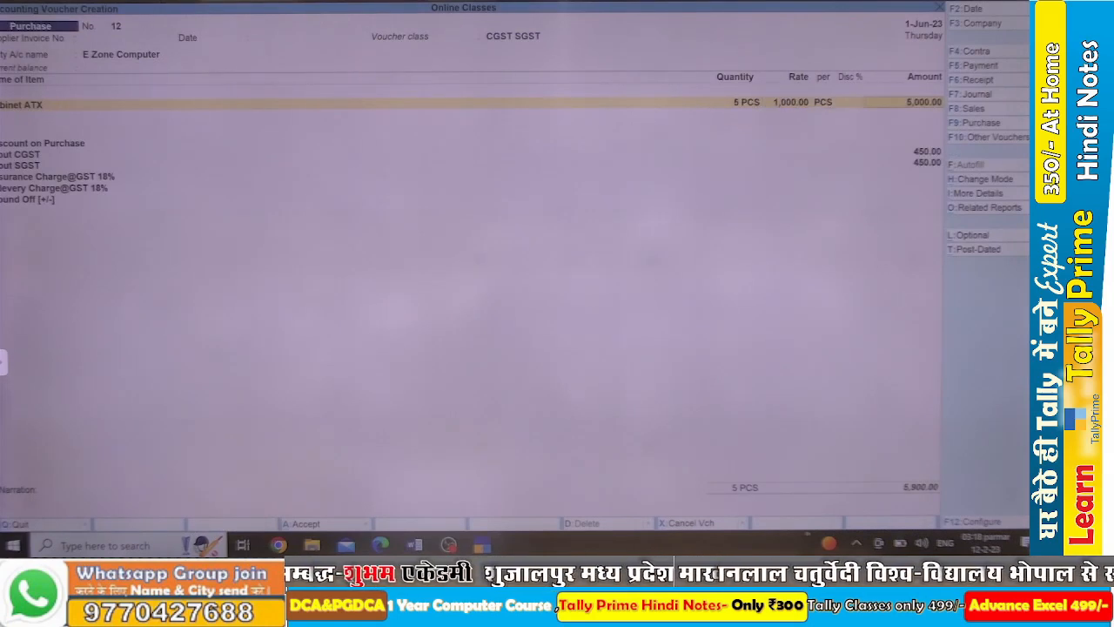
Add Dvd Drive Samsung as the second item, 4 PCS at a rate of 950 without discount, following the Word notes.
key("alt+Tab")
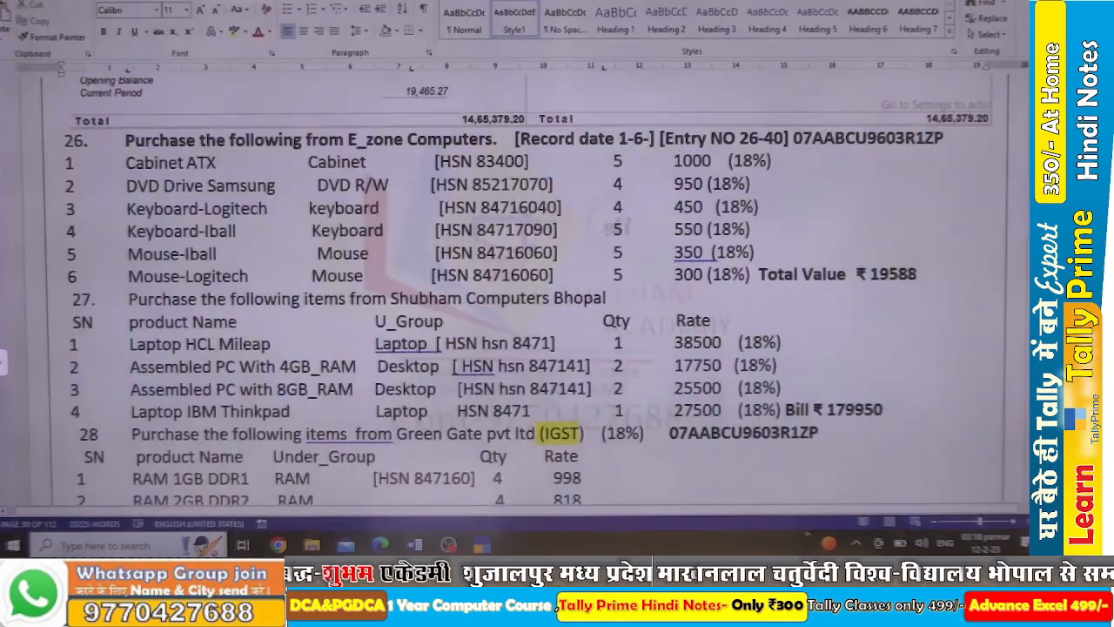
key("alt+Tab")
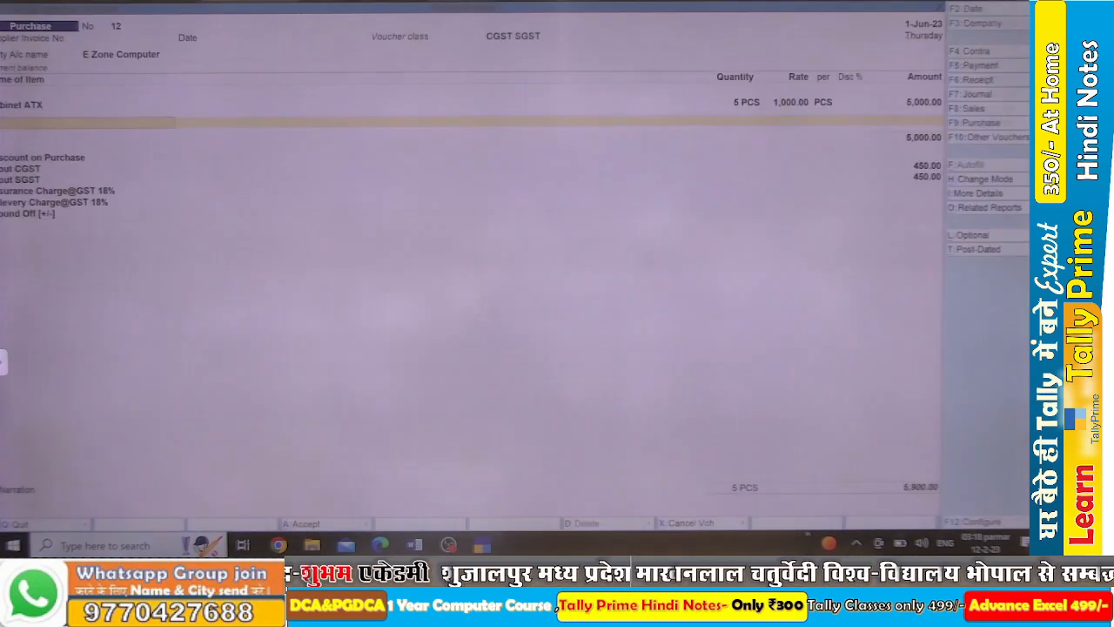
type("dvd")
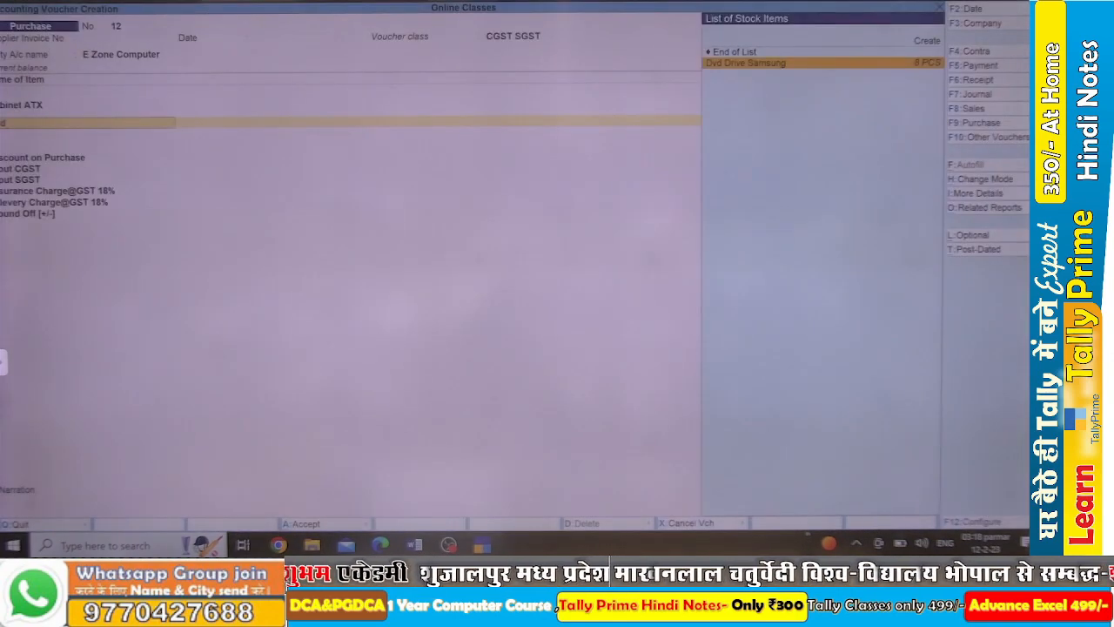
key("Return")
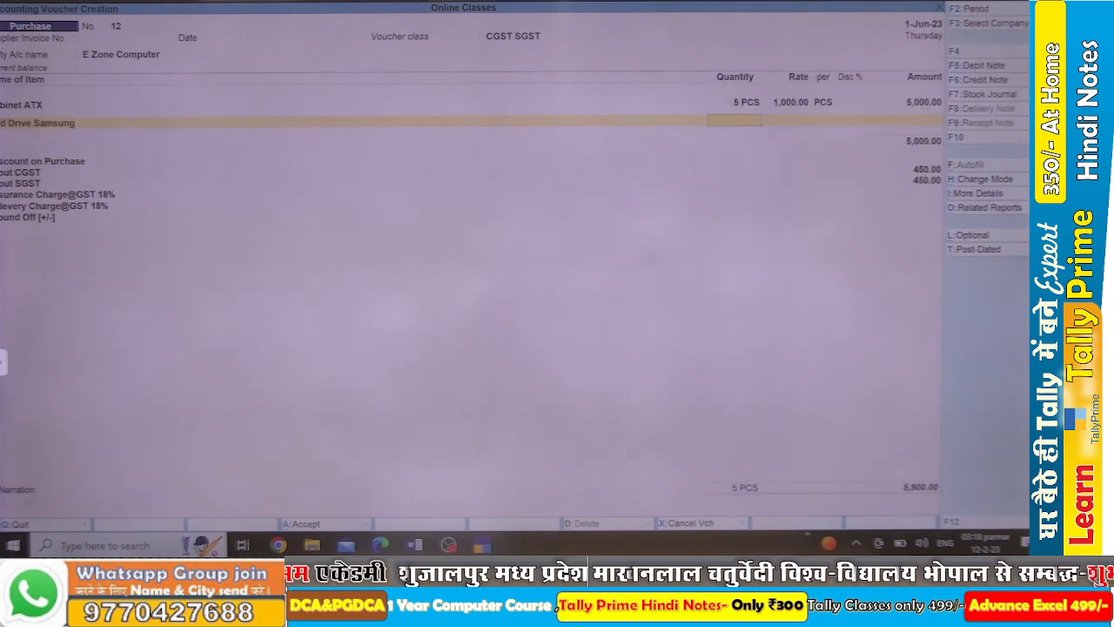
key("alt+Tab")
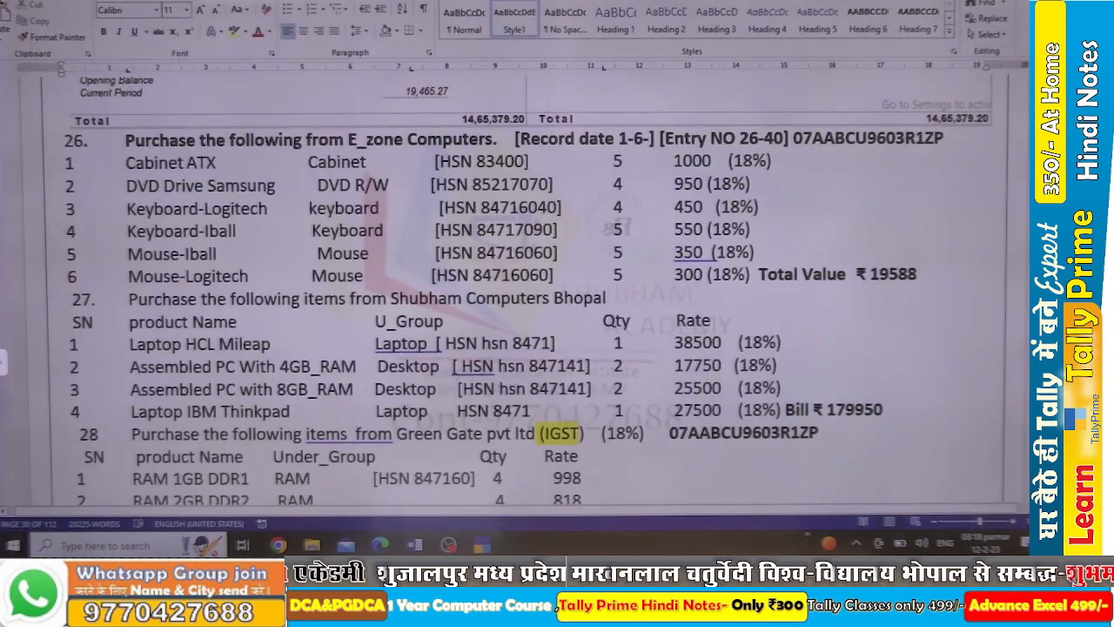
key("alt+Tab")
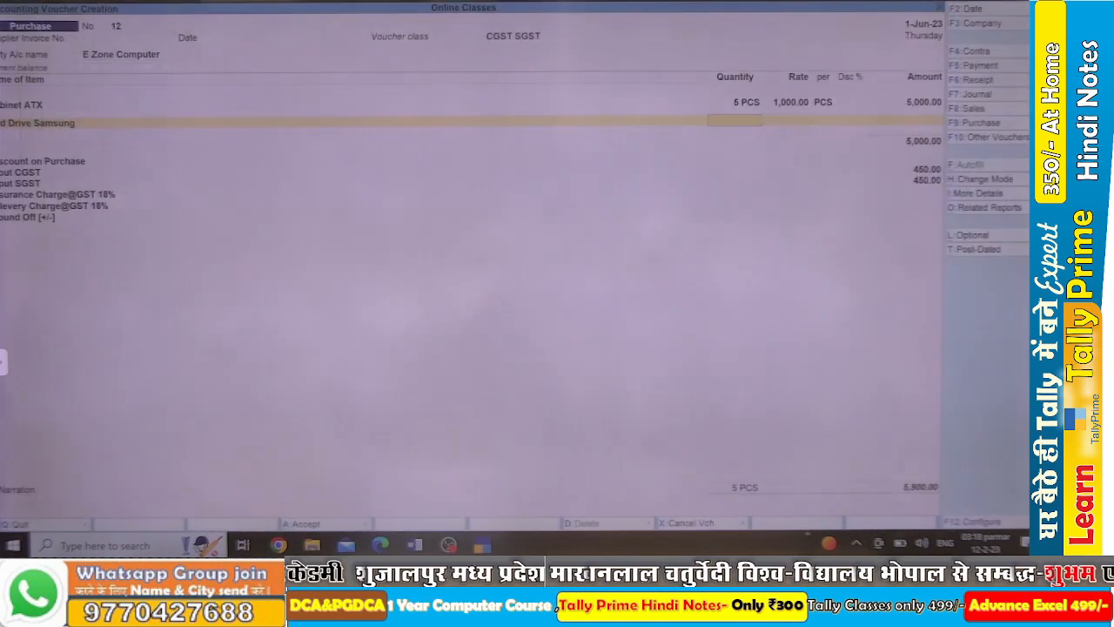
key("Return")
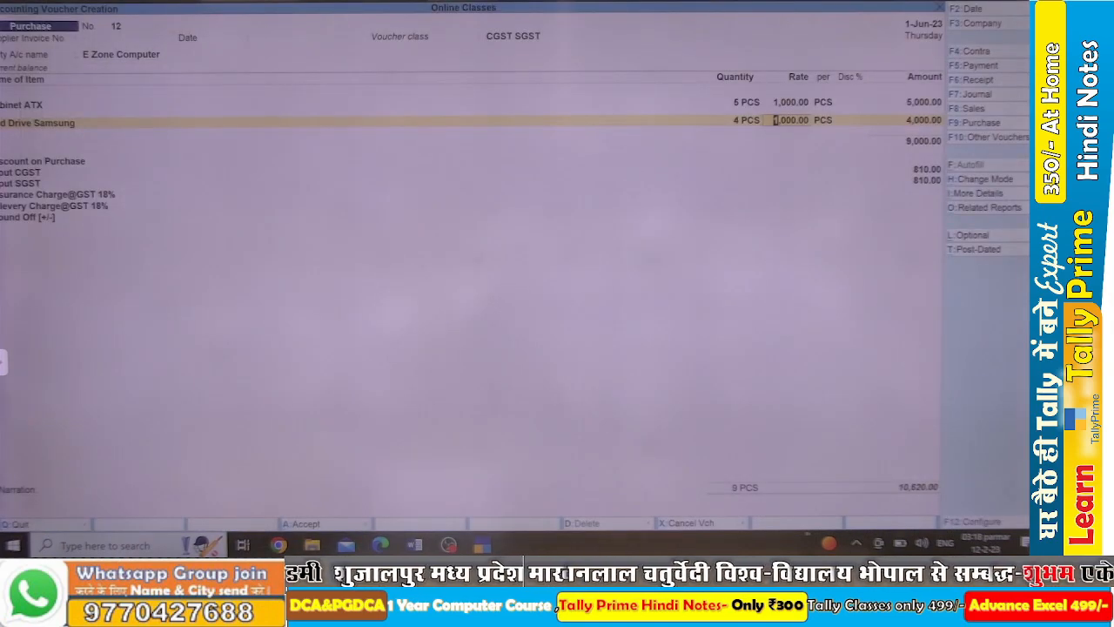
type("99")
type("0")
key("Return")
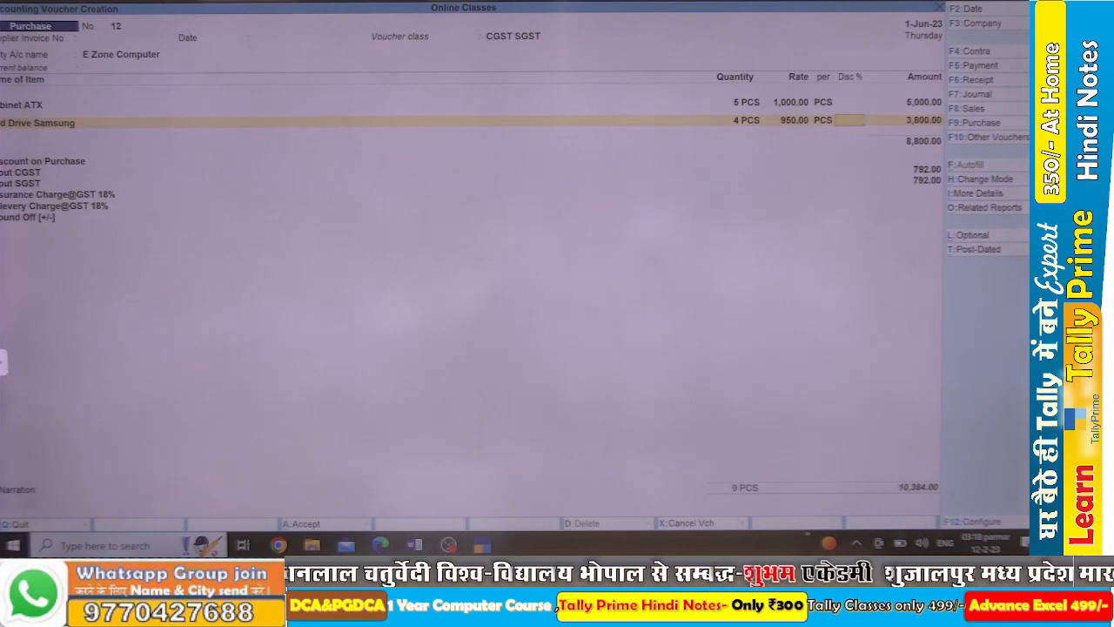
key("Return")
key("Return")
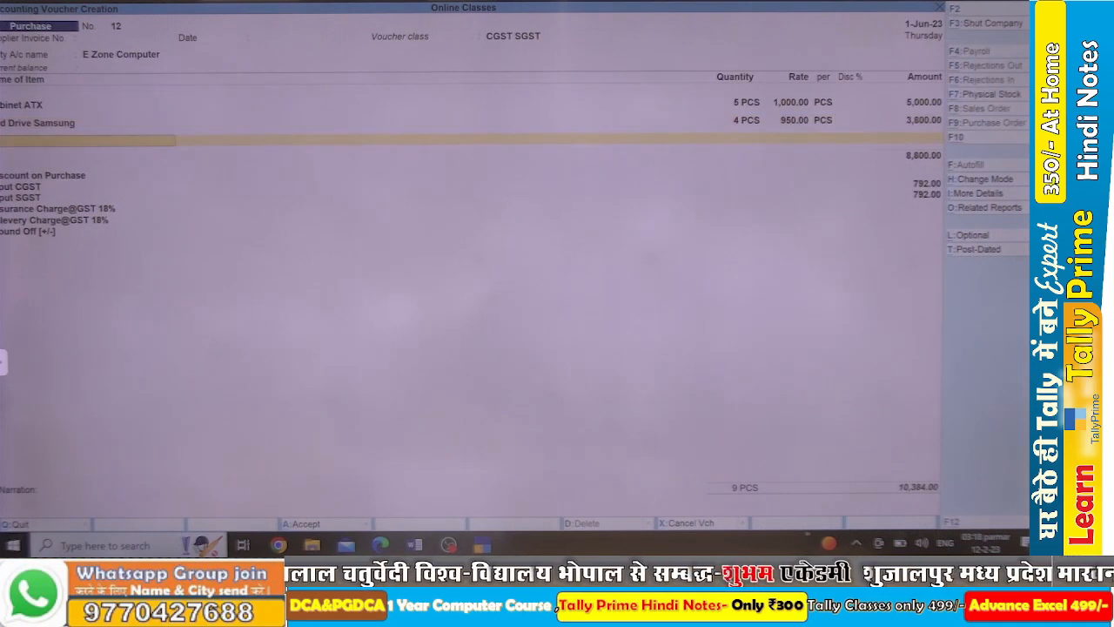
Save the purchase voucher, leave voucher entry and open the balance sheet.
key("ctrl+a")
key("Escape")
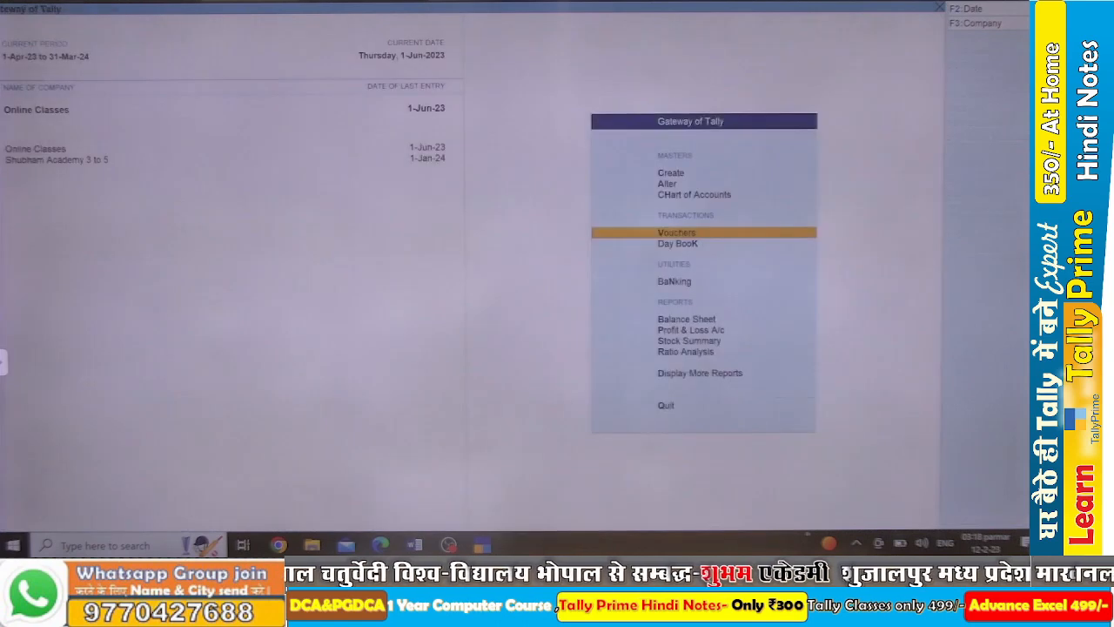
key("Escape")
key("Escape")
key("b")
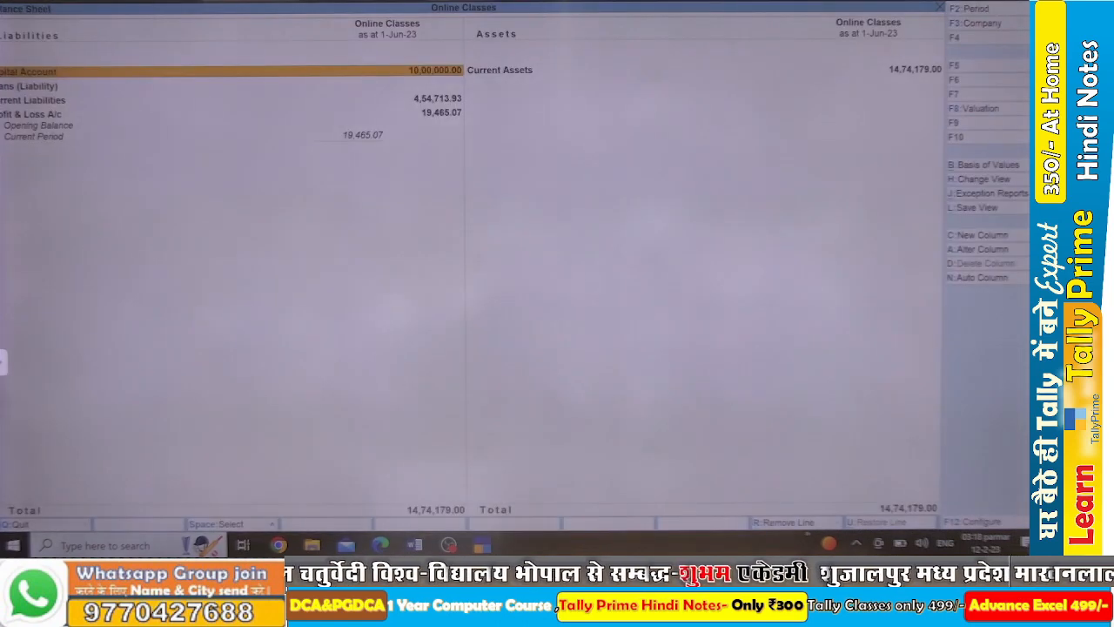
Expand the balance sheet to its detailed view and compare it with the balance sheet and entry 26 in the Word notes.
key("alt+F5")
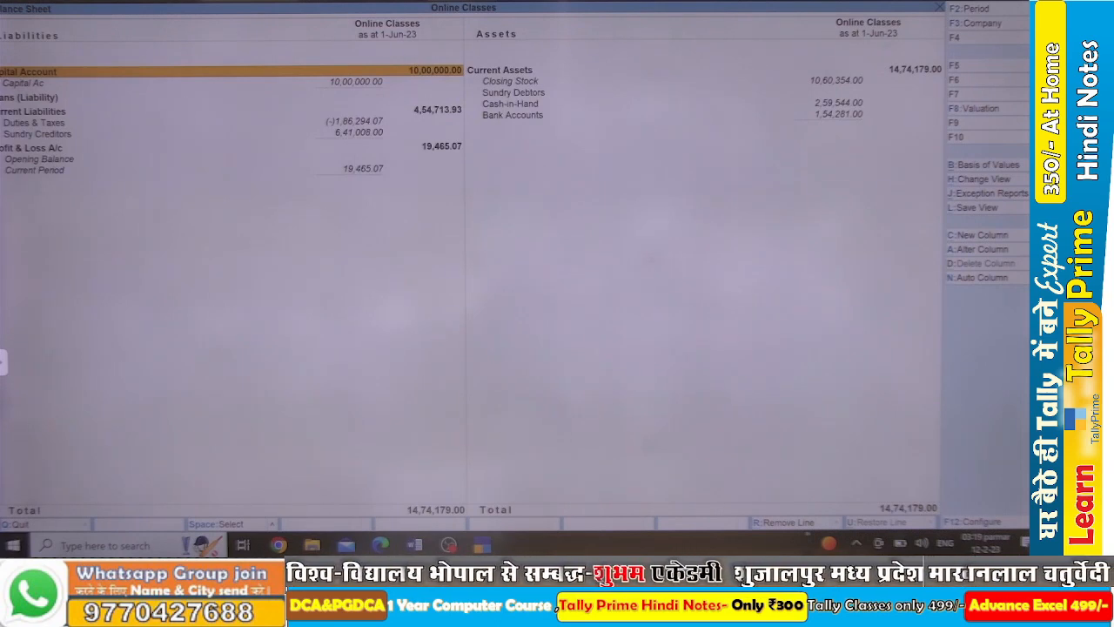
key("alt+Tab")
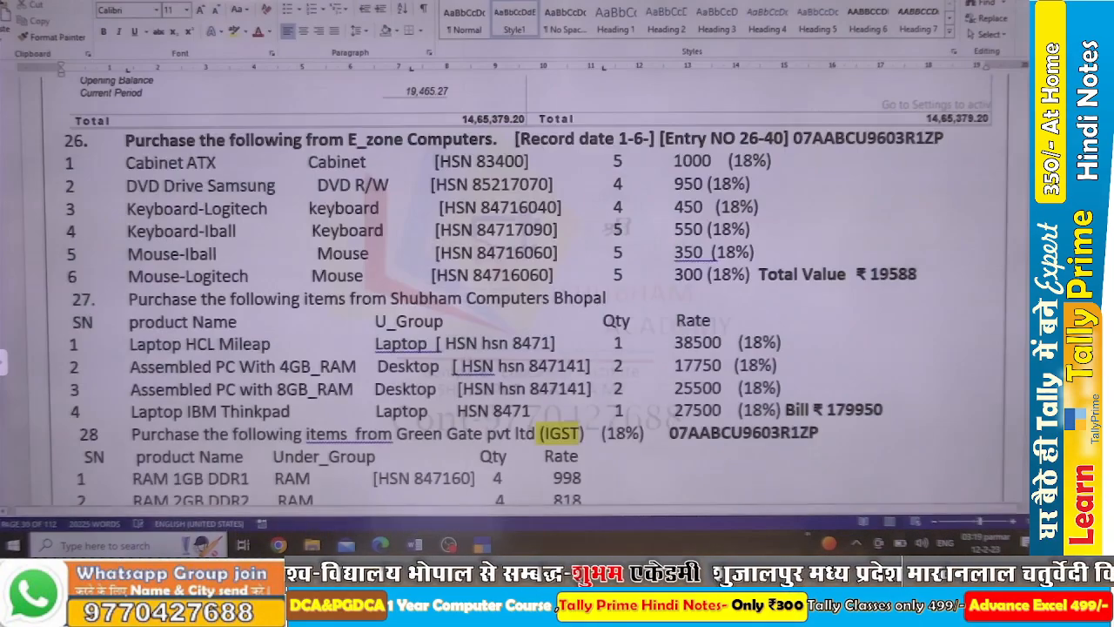
scroll(514, 287, "up", 4)
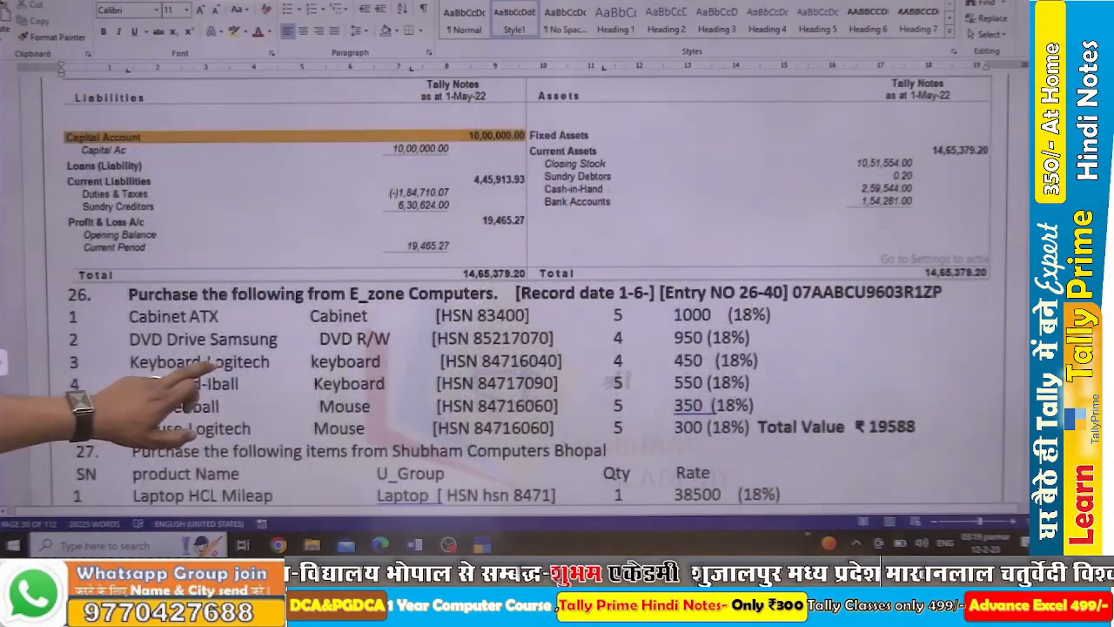
scroll(514, 287, "down", 1)
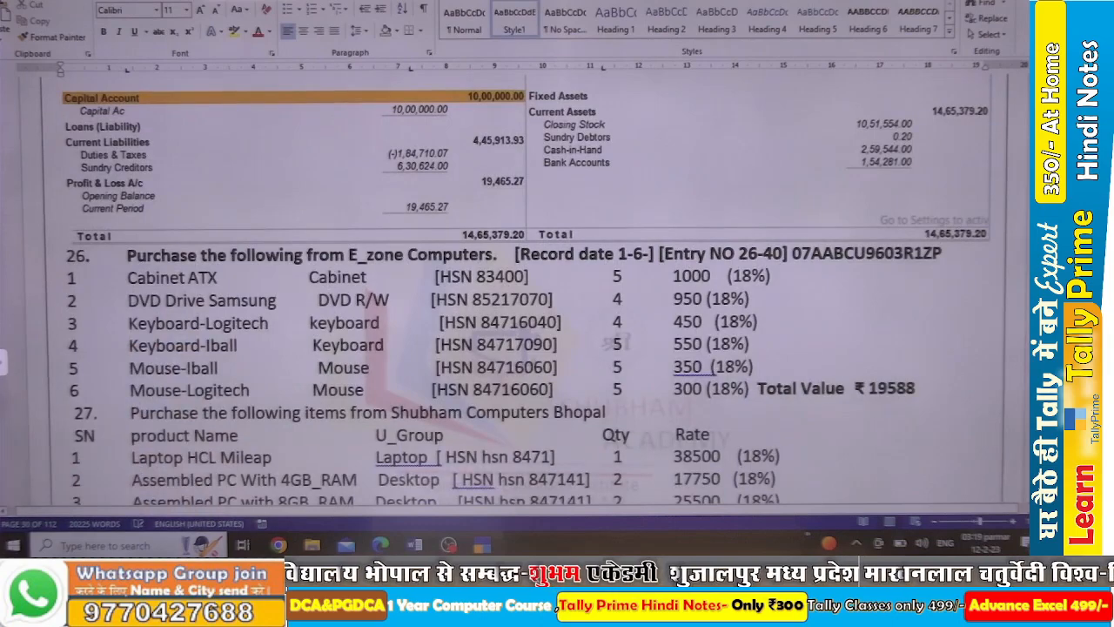
key("alt+Tab")
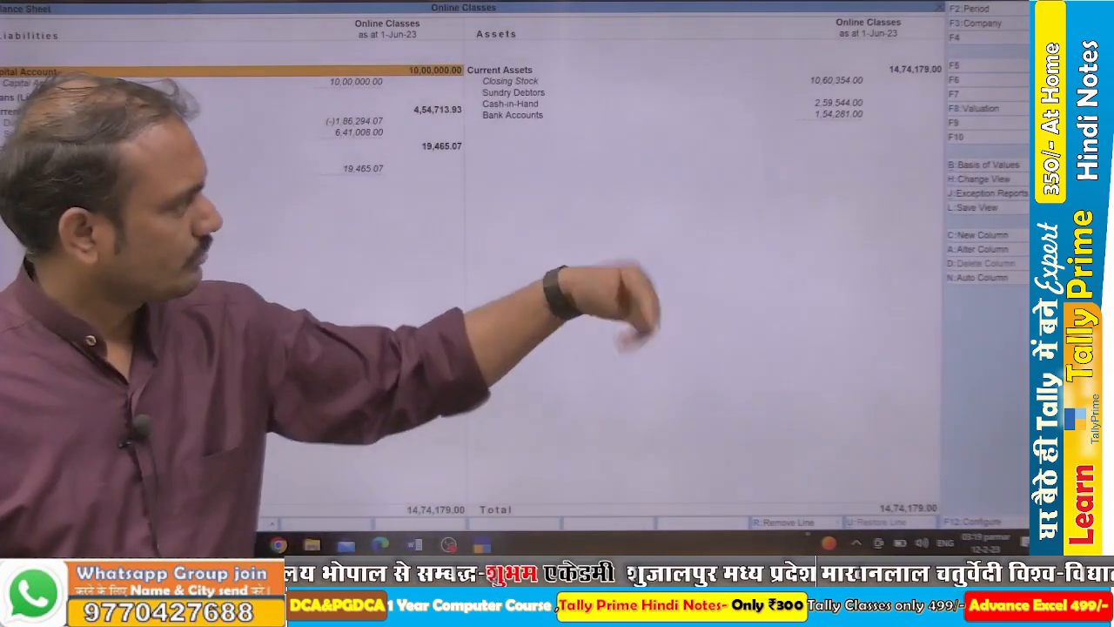
key("alt")
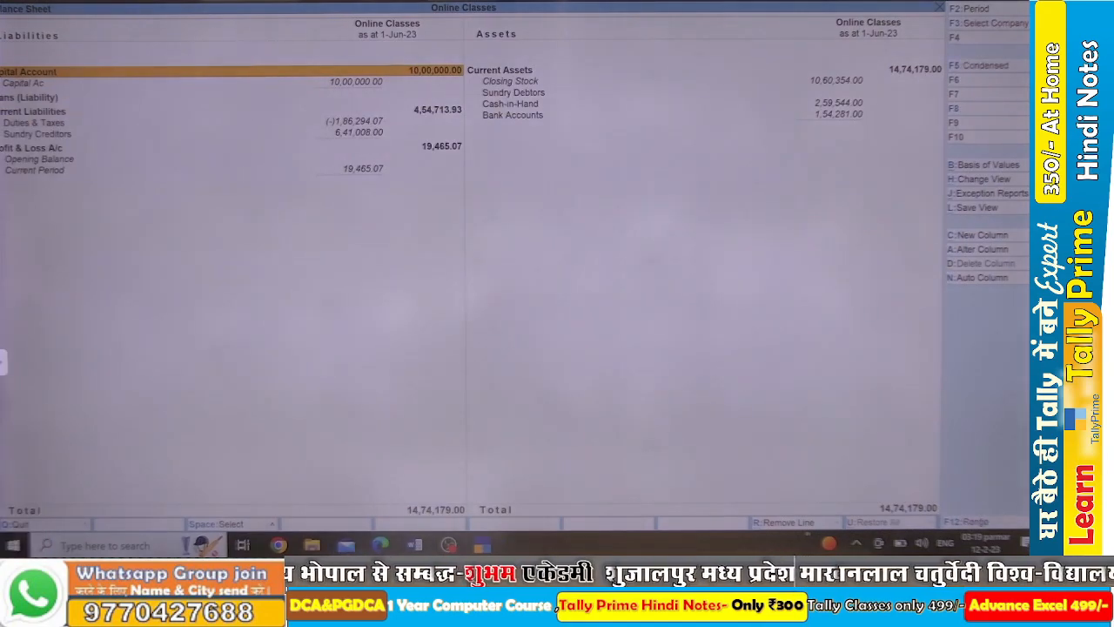
key("alt+Tab")
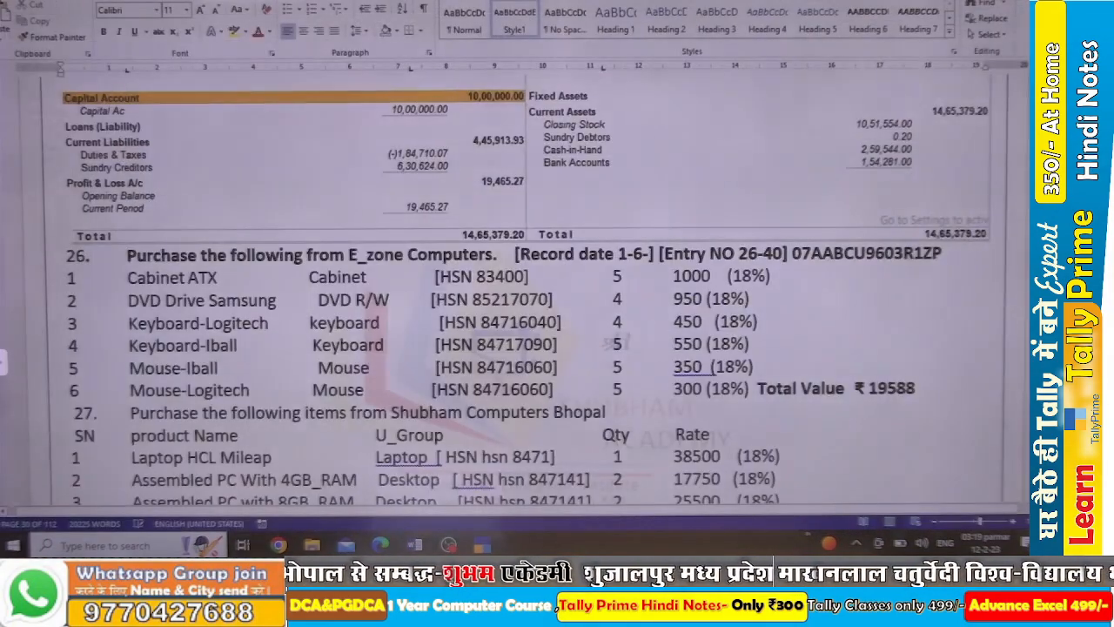
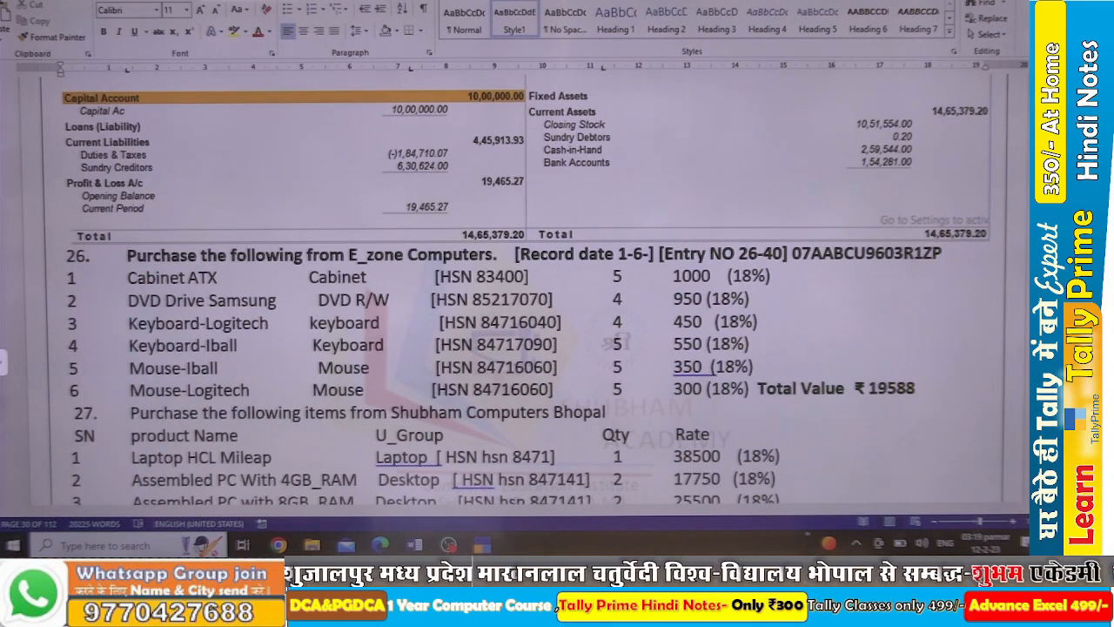
key("alt+Tab")
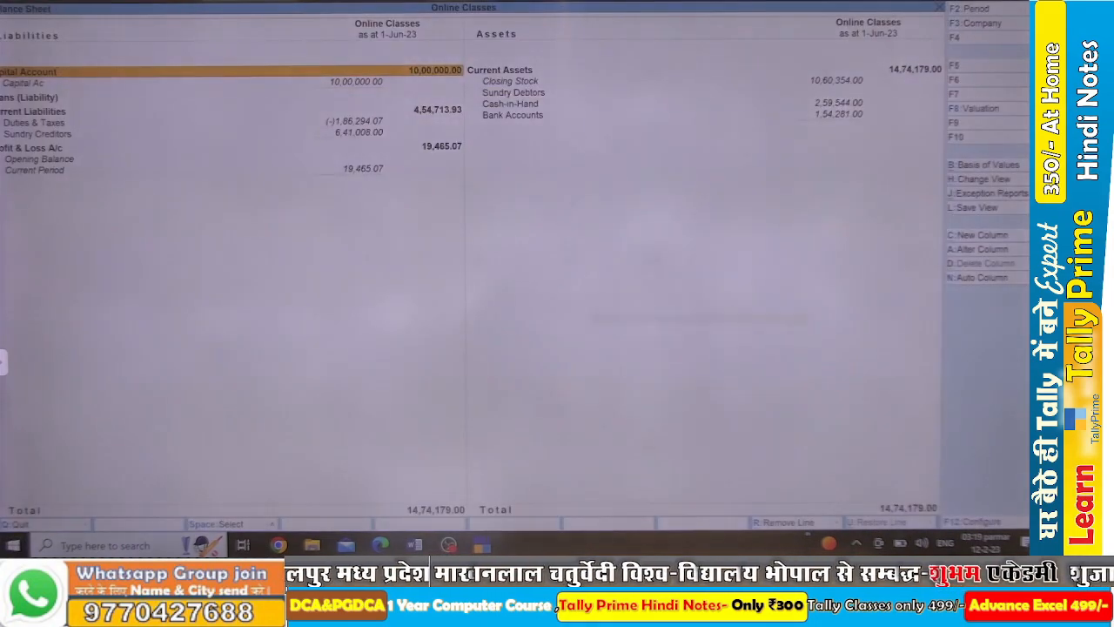
Leave the balance sheet and open the Account Books among the additional reports.
key("Escape")
key("Escape")
key("Escape")
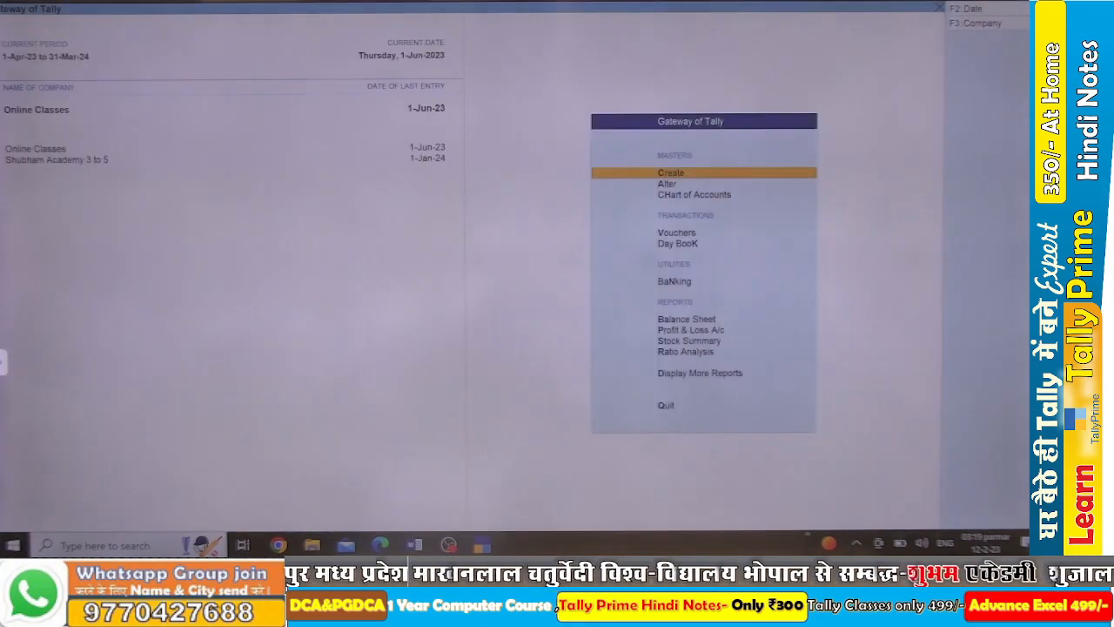
key("d")
key("Down")
key("Down")
key("Down")
key("Down")
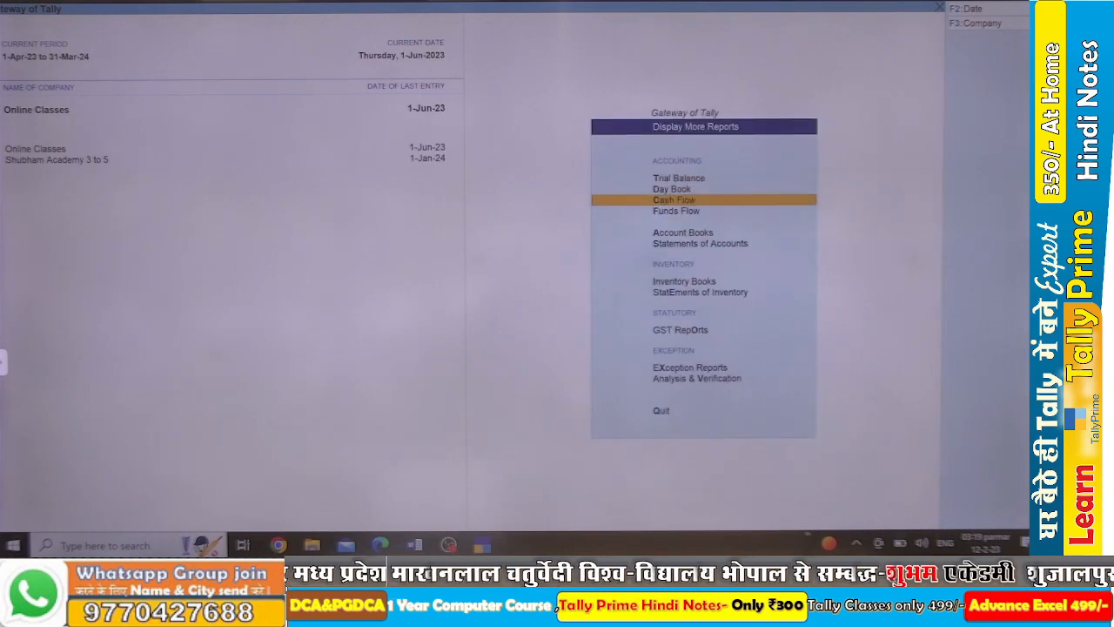
key("Return")
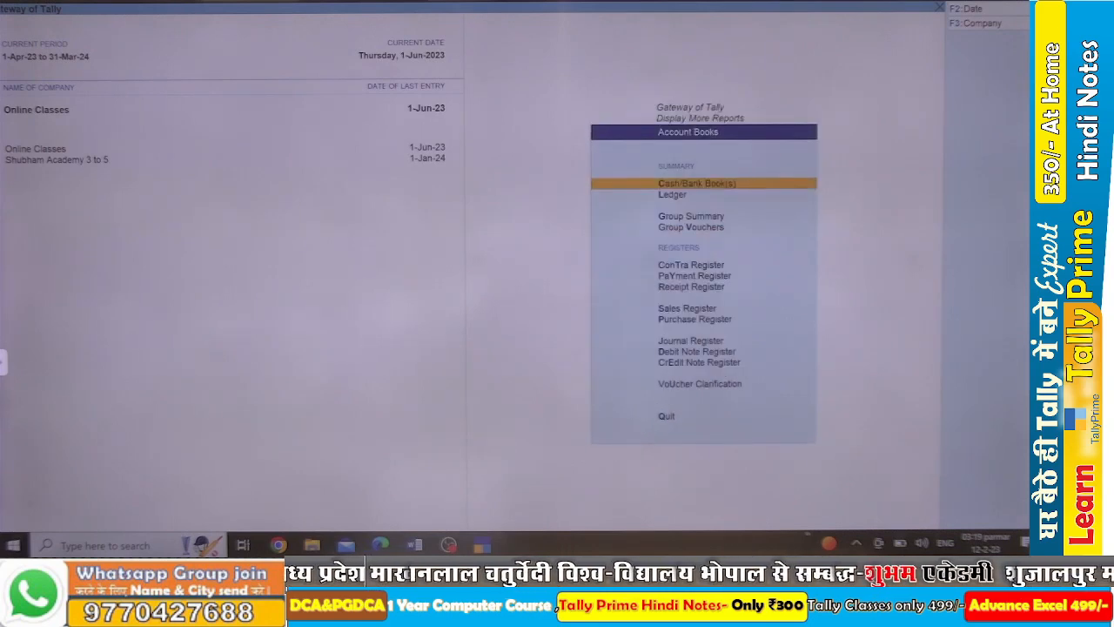
Open the E Zone Computer purchase voucher of 1-Jun-23 for alteration from the June purchase register.
key("Down")
key("Down")
key("Down")
key("Down")
key("Down")
key("Down")
key("Down")
key("Down")
key("Return")
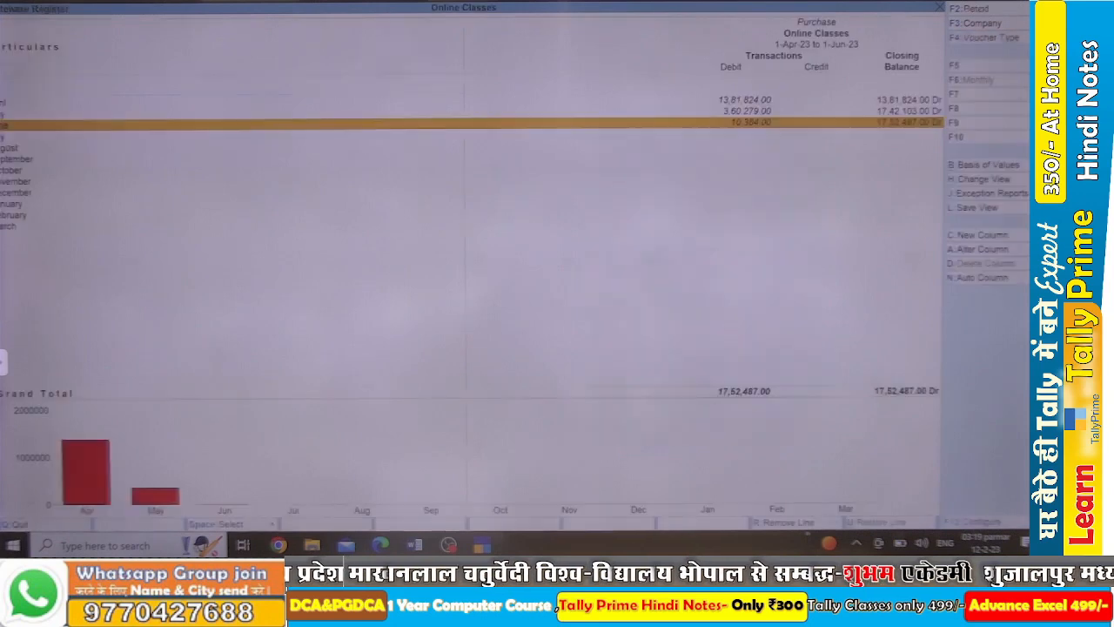
key("Return")
key("Return")
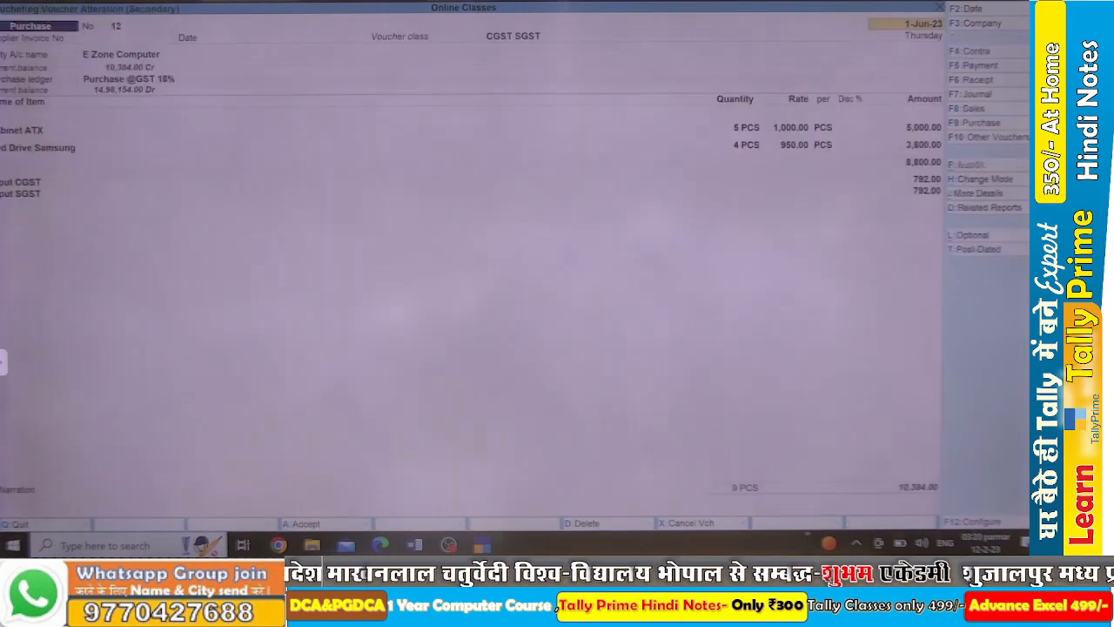
key("Return")
key("Return")
key("Return")
key("Return")
key("Return")
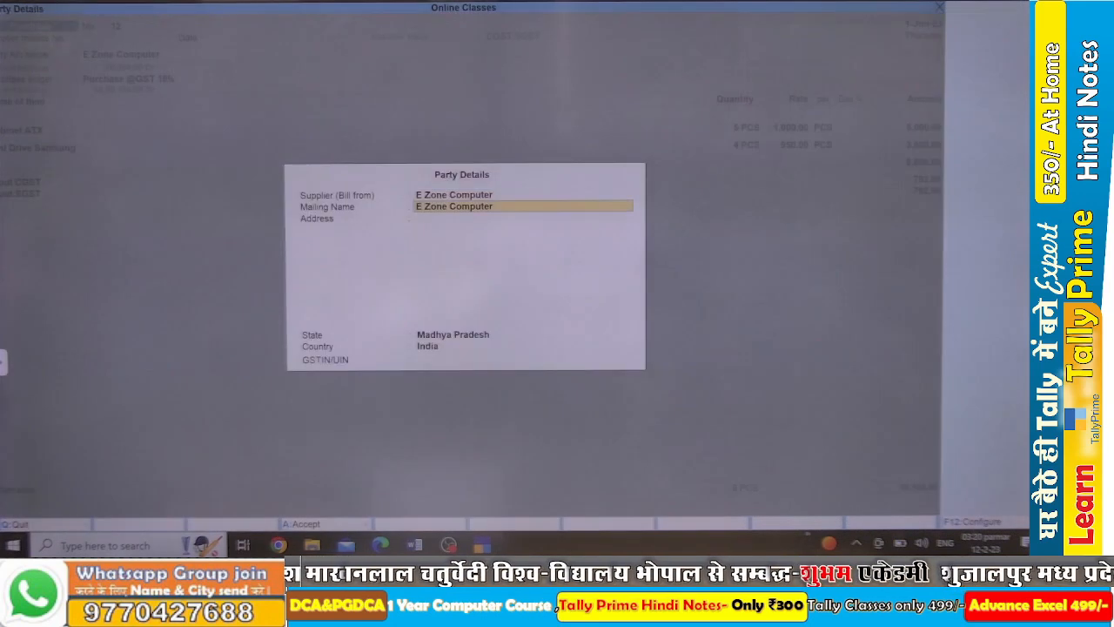
key("Return")
key("Return")
key("Return")
key("Return")
key("Return")
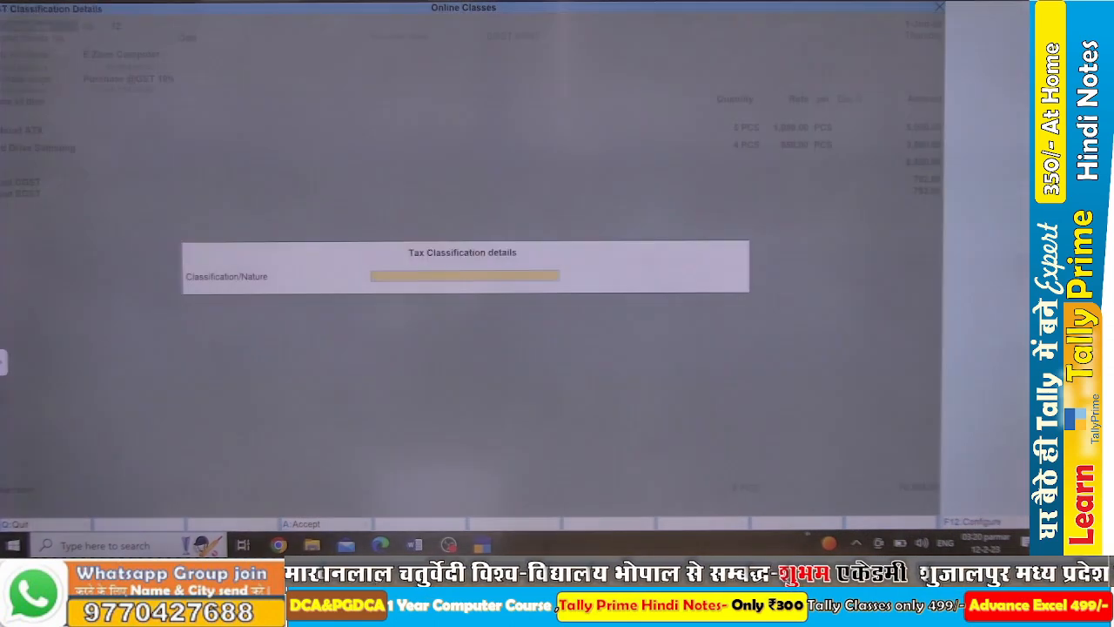
Choose the purchase nature of transaction in the voucher's tax classification details.
type("Pu")
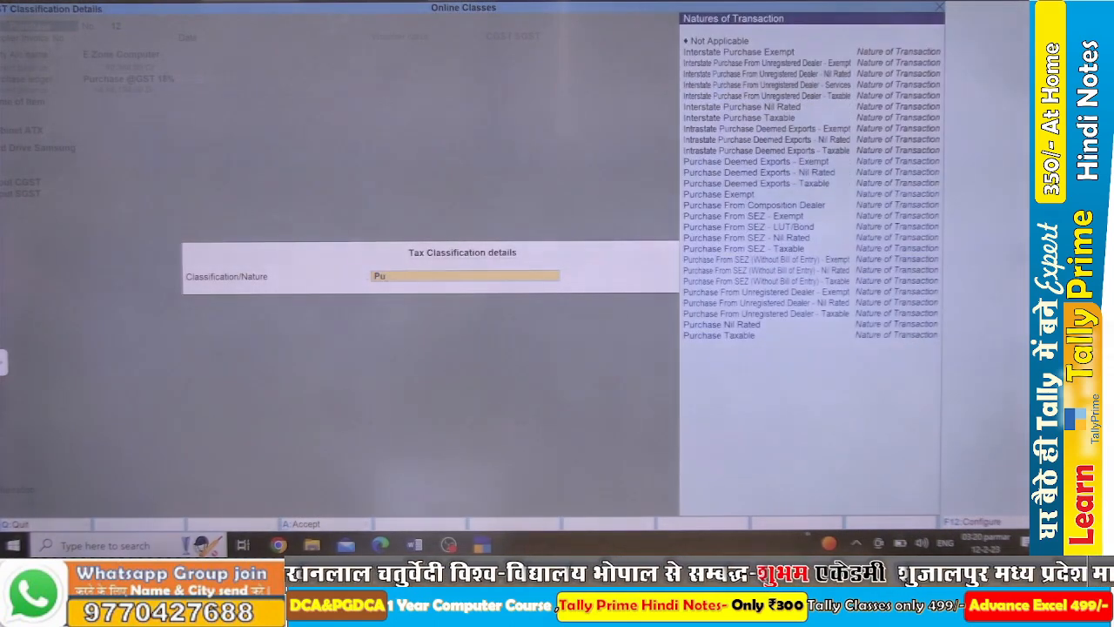
key("Down")
key("Down")
key("Down")
key("Down")
key("Down")
key("Down")
key("Down")
key("Down")
key("Down")
key("Down")
key("Down")
key("Down")
key("Down")
key("Down")
key("Down")
key("Down")
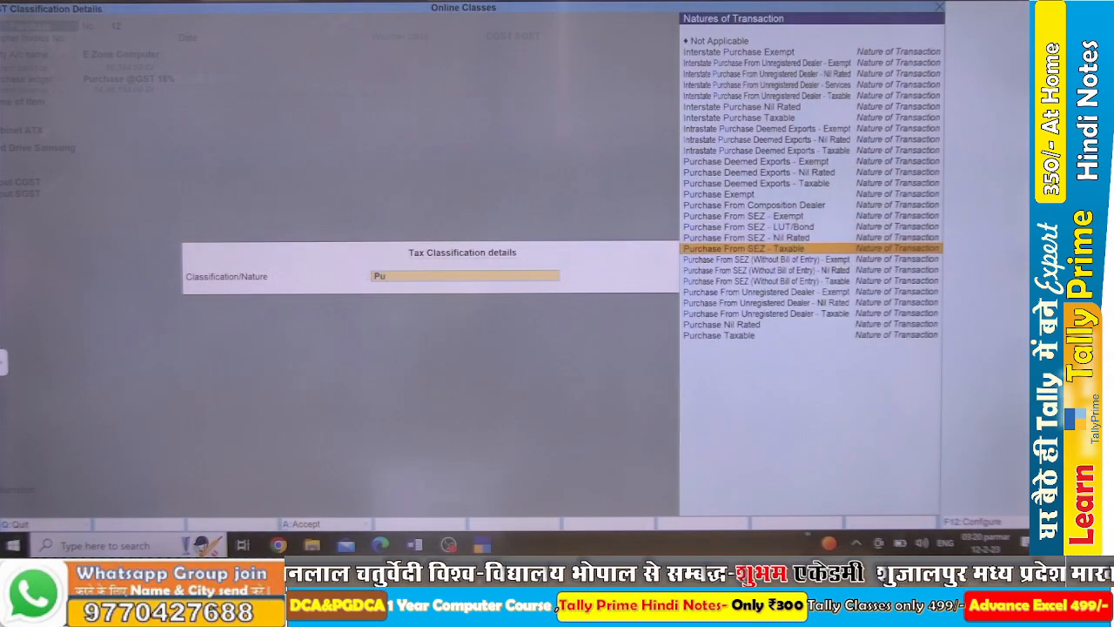
key("Return")
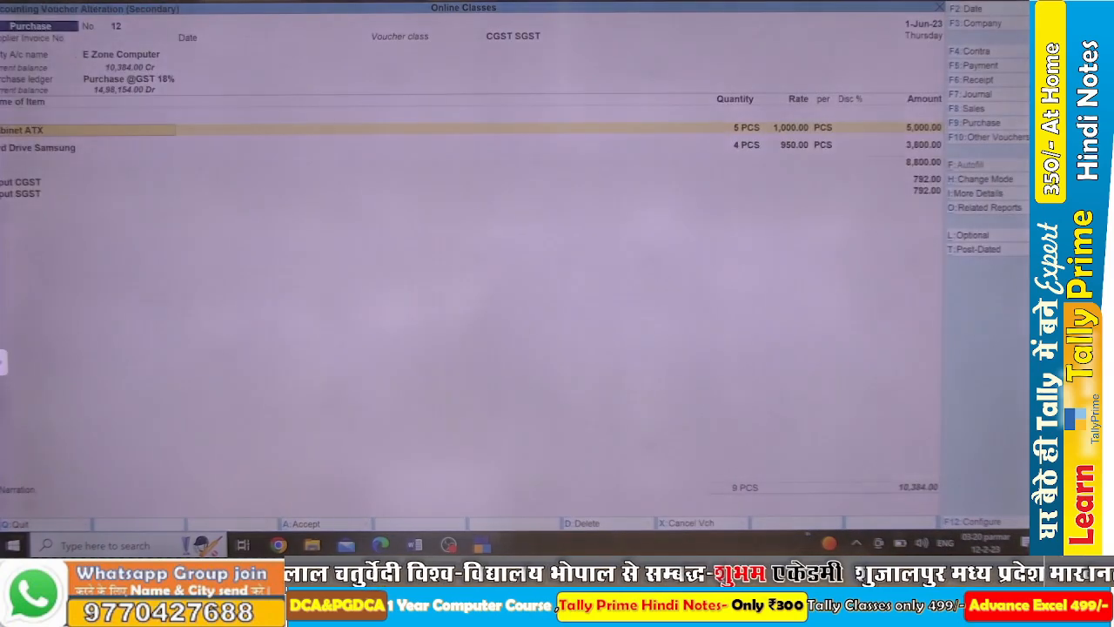
Keep the Cabinet ATX and Dvd Drive Samsung lines, continue to the third item line and check the Word notes for the next item.
key("Return")
key("Return")
key("Return")
key("Return")
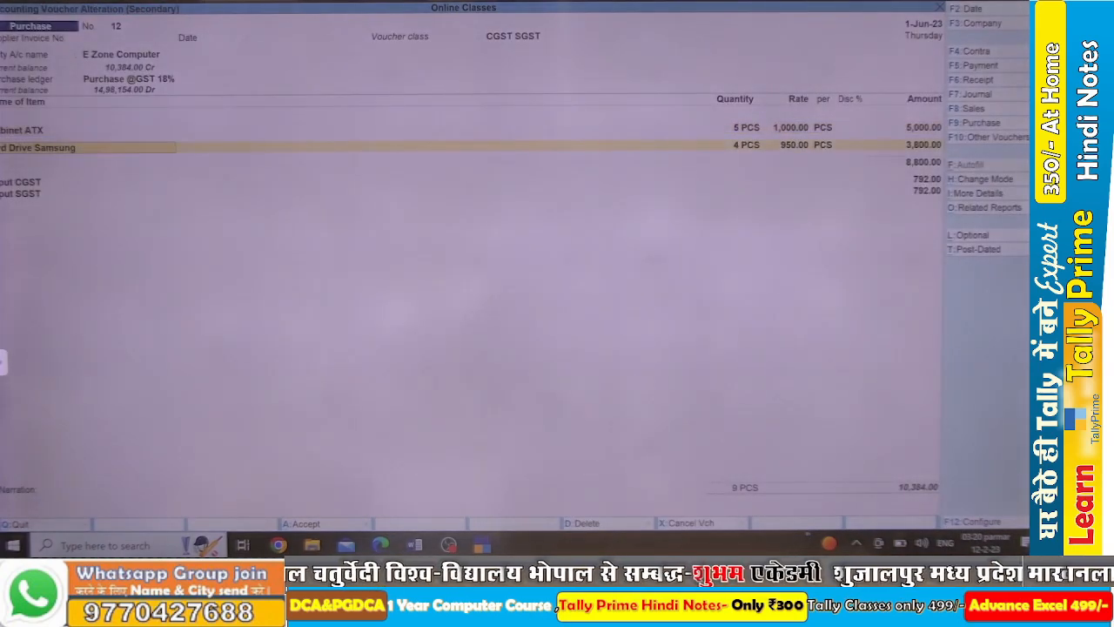
key("Return")
key("Return")
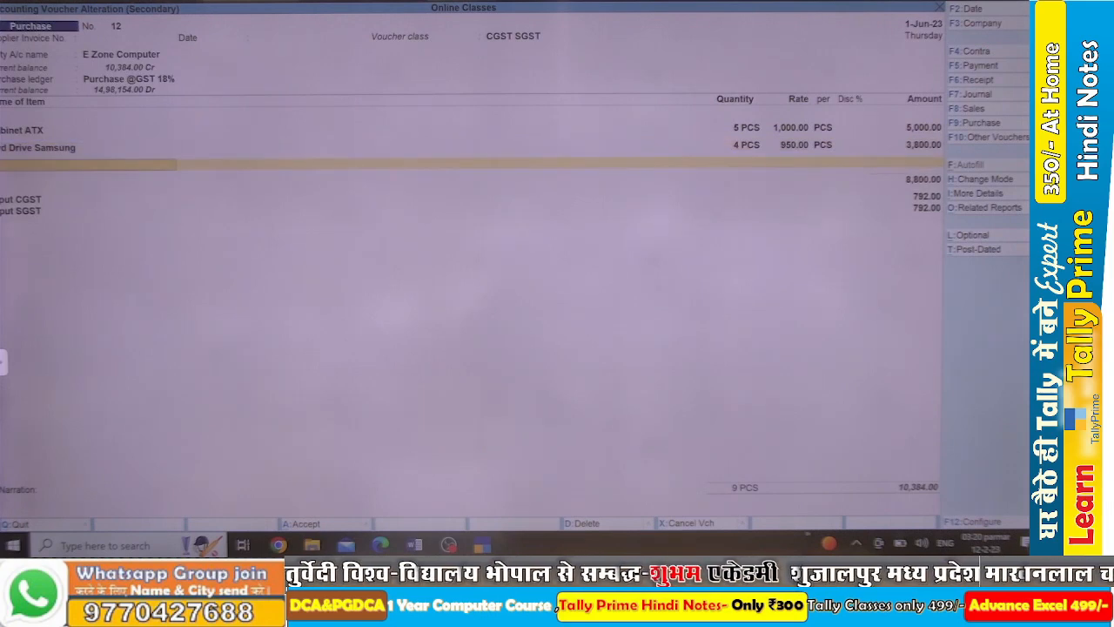
key("alt+Tab")
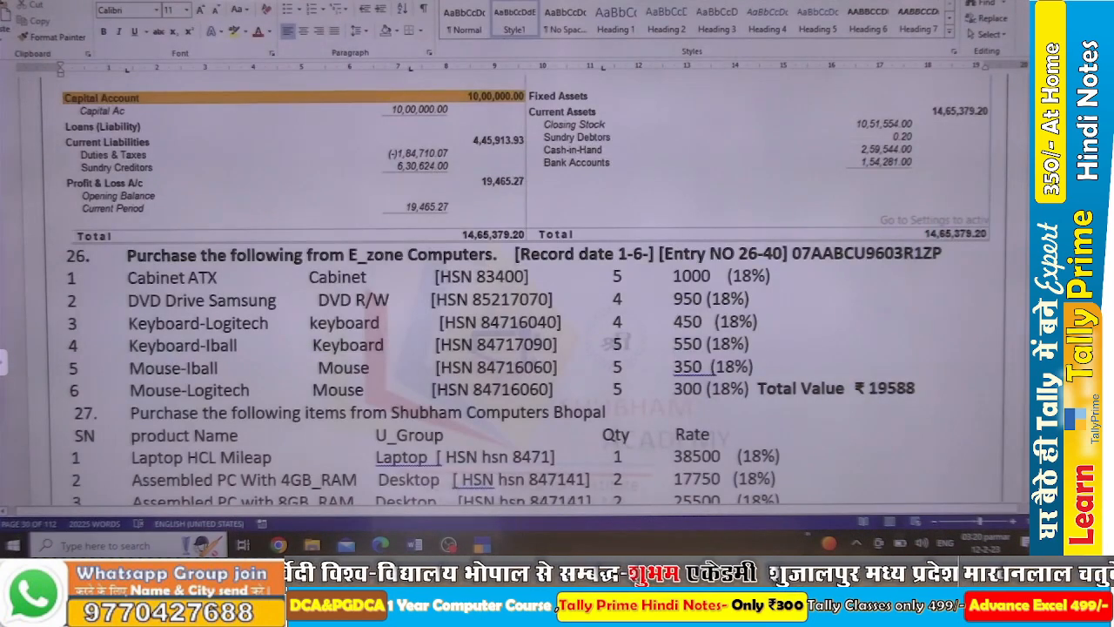
scroll(523, 287, "down", 2)
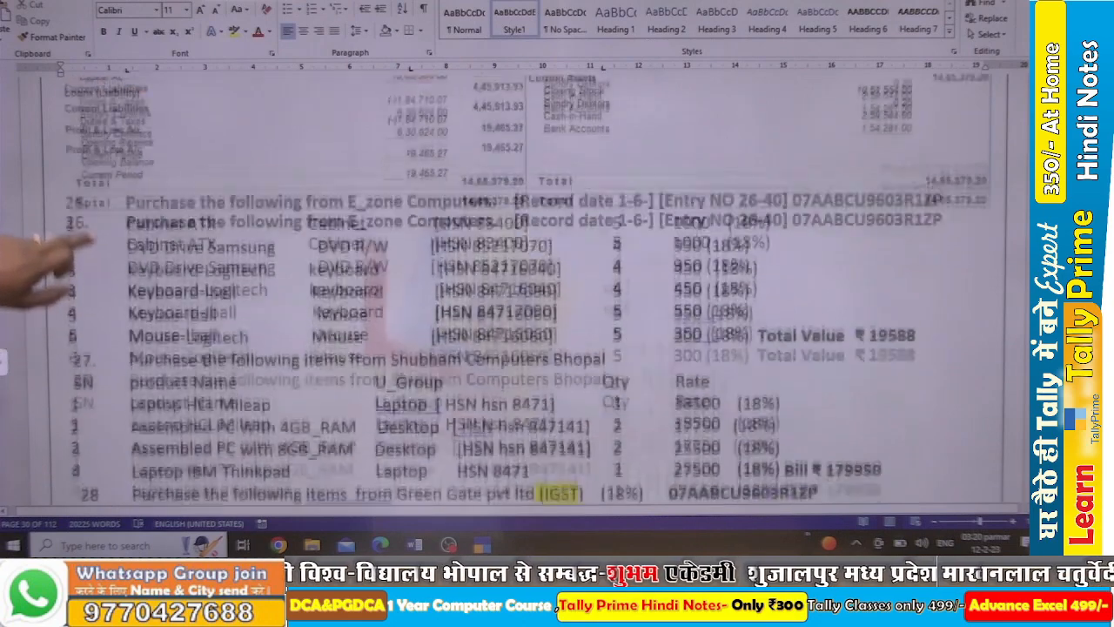
scroll(522, 288, "down", 3)
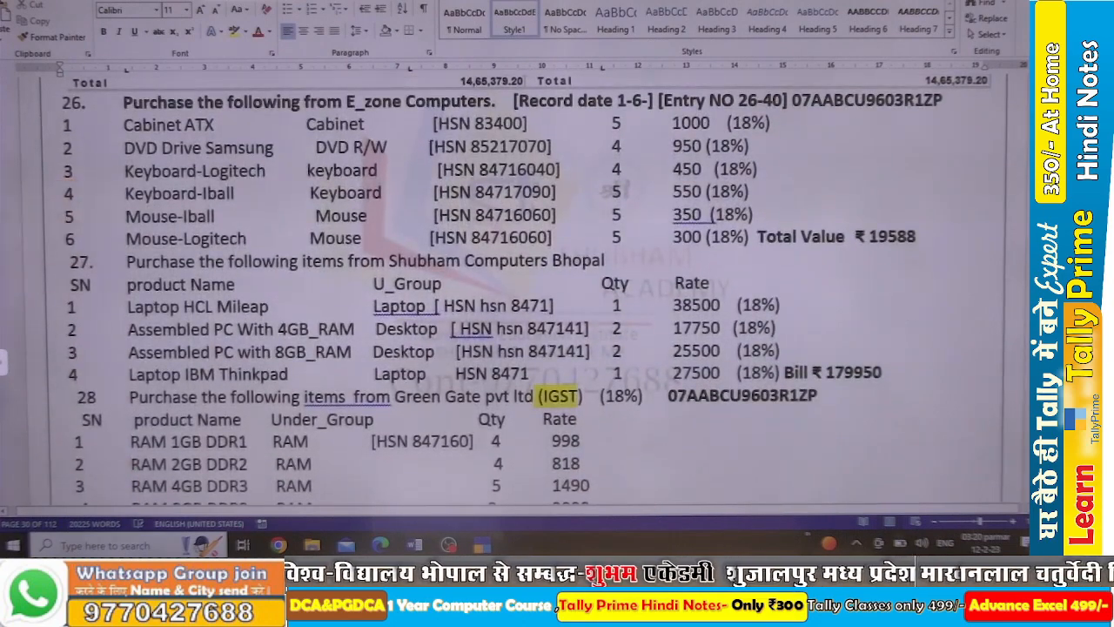
key("alt+Tab")
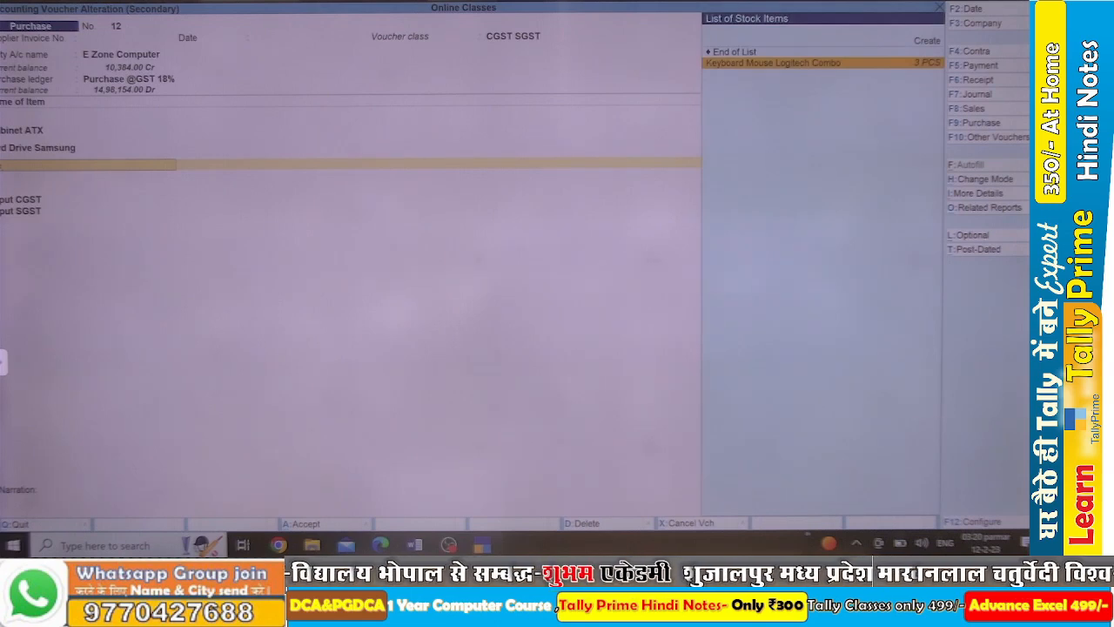
Start a new stock item named Keyboard Logitech from the voucher's third item line.
key("BackSpace")
key("BackSpace")
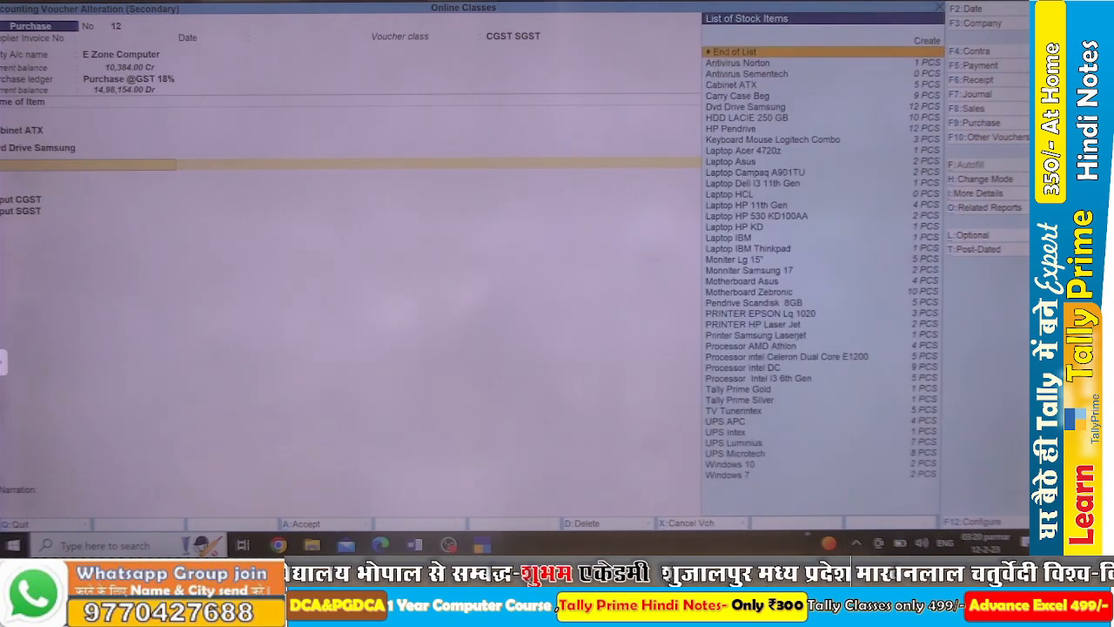
key("alt+c")
type("Ke")
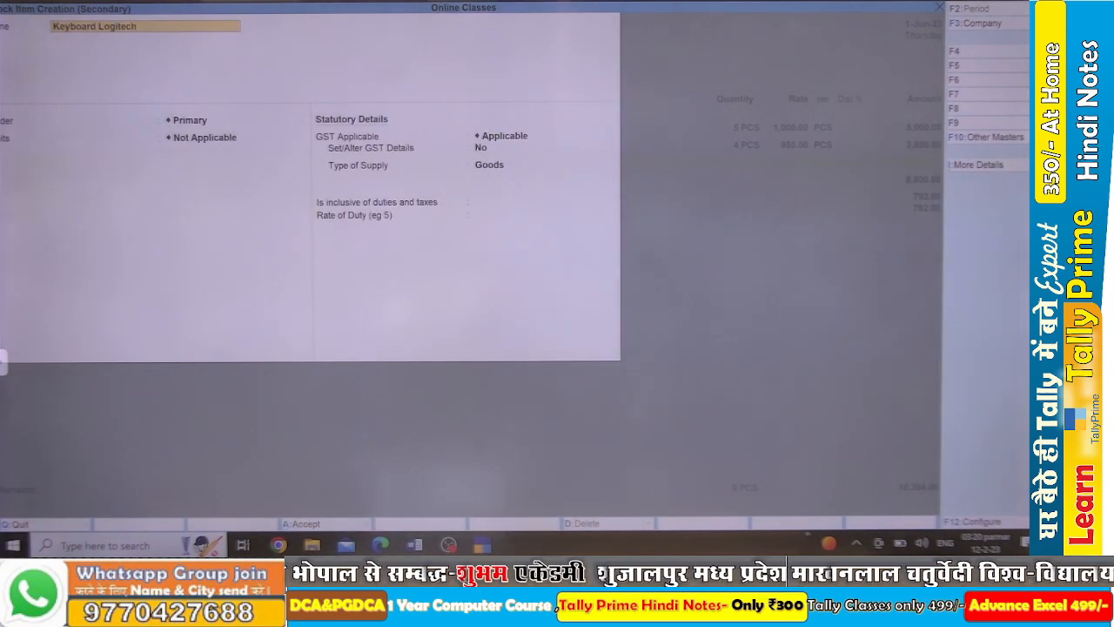
type("yboard Logitech")
key("Return")
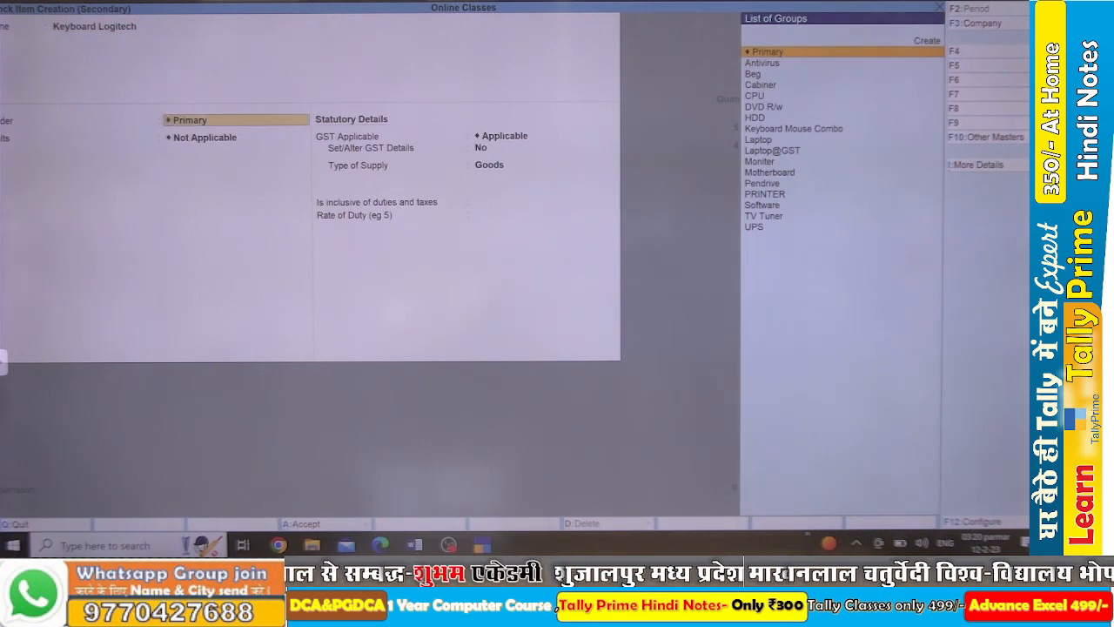
Create the stock group Keyboard under Primary for this item, with item quantities added and GST details enabled.
key("alt")
key("alt+c")
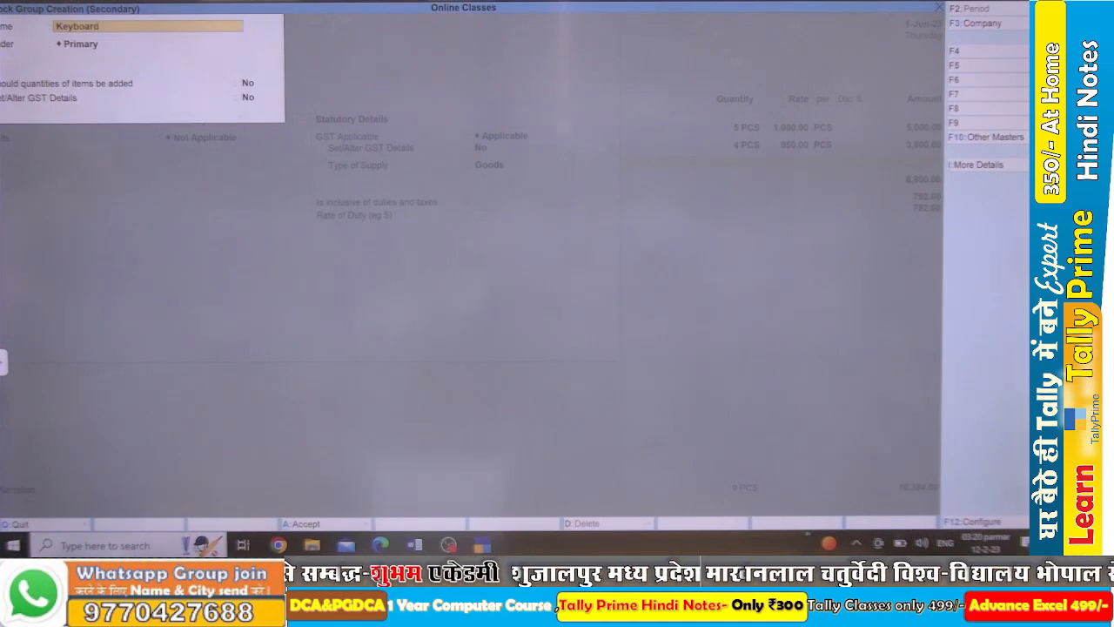
key("Return")
key("Return")
type("y")
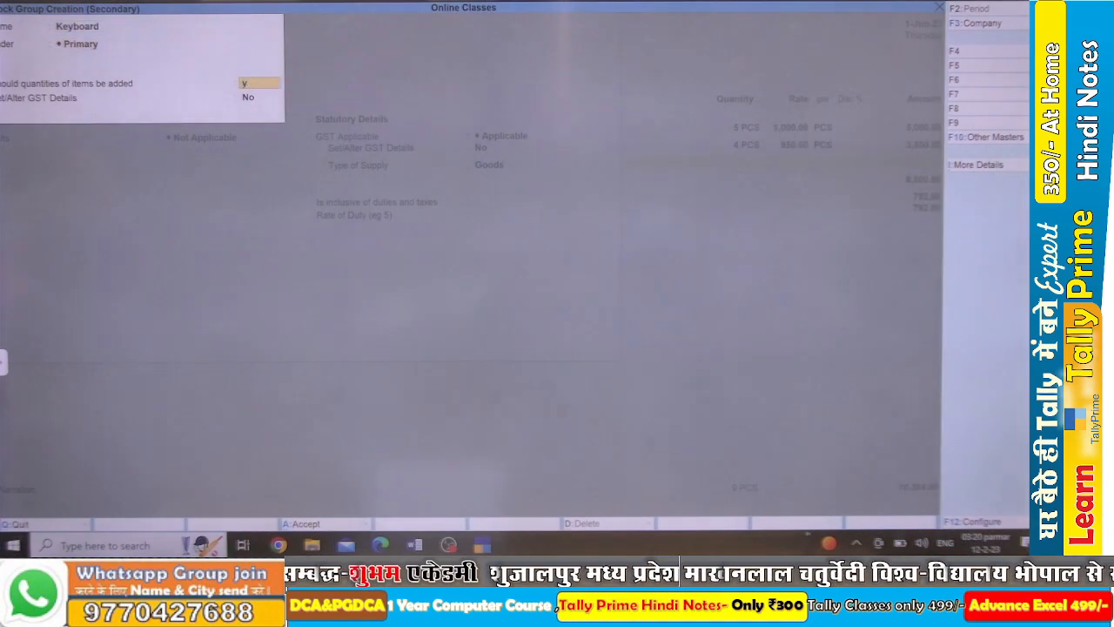
key("Return")
type("y")
key("Return")
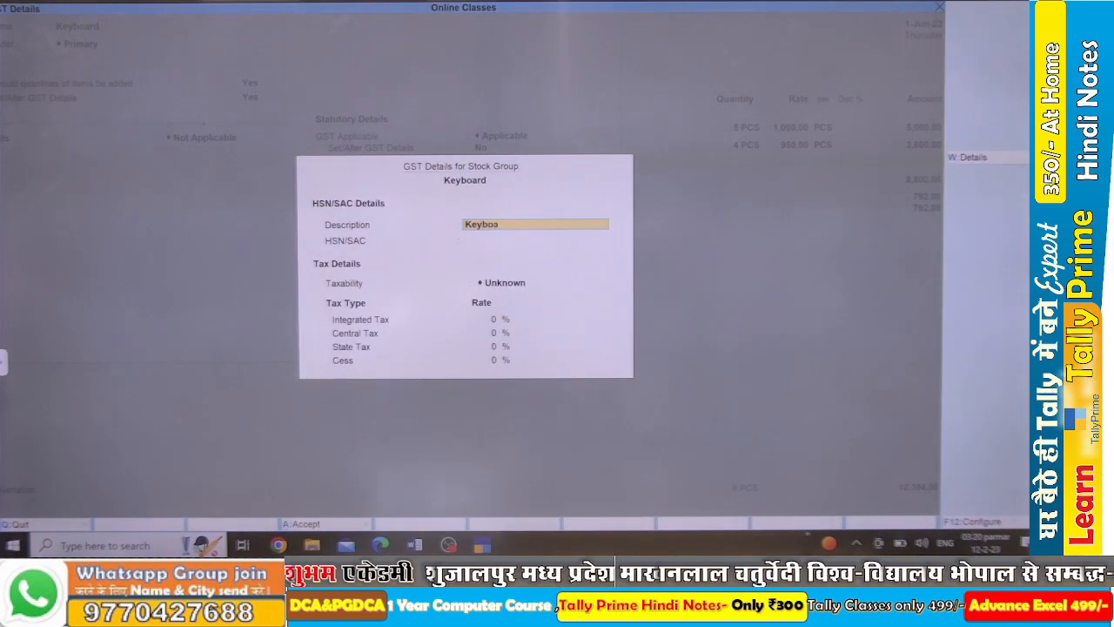
Give the Keyboard stock group the GST description Keyboard and the HSN/SAC 84716040 from the Word notes.
key("Return")
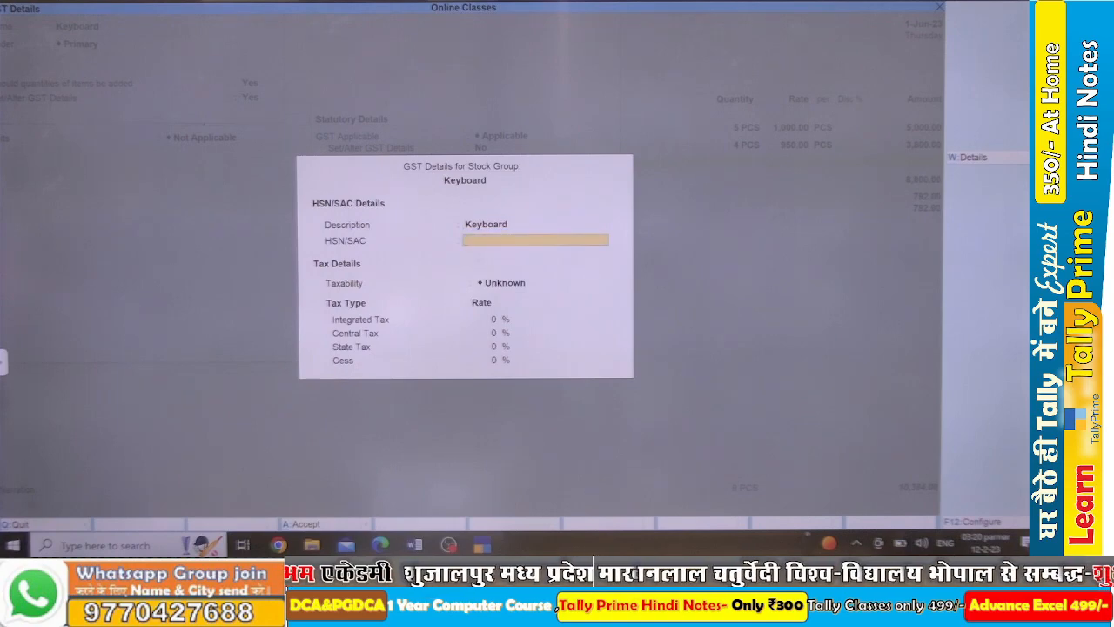
key("alt+Tab")
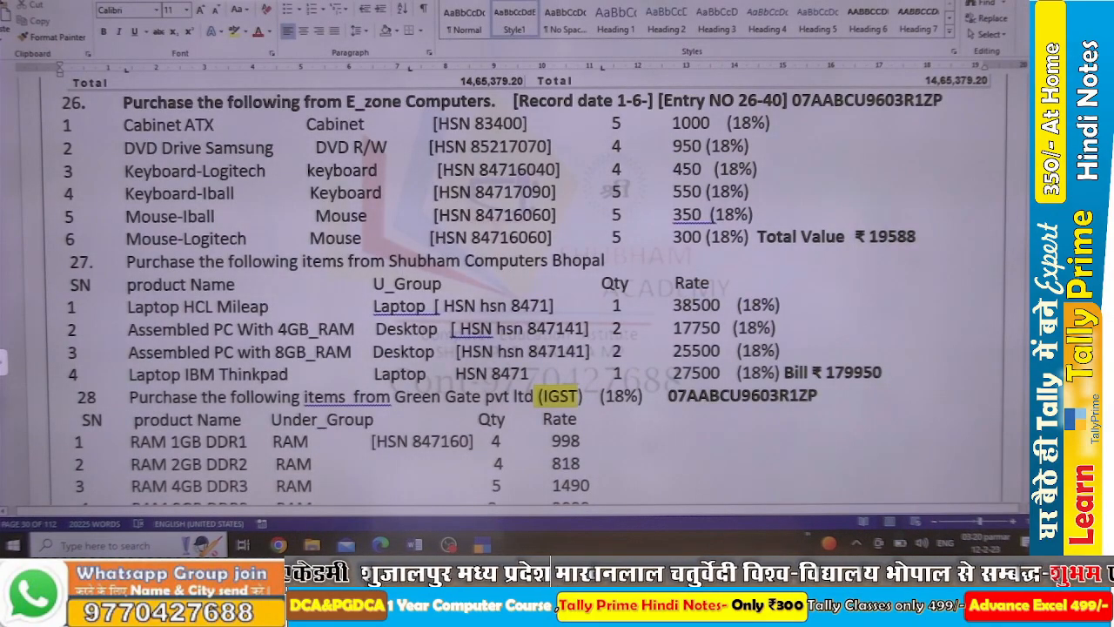
key("alt+Tab")
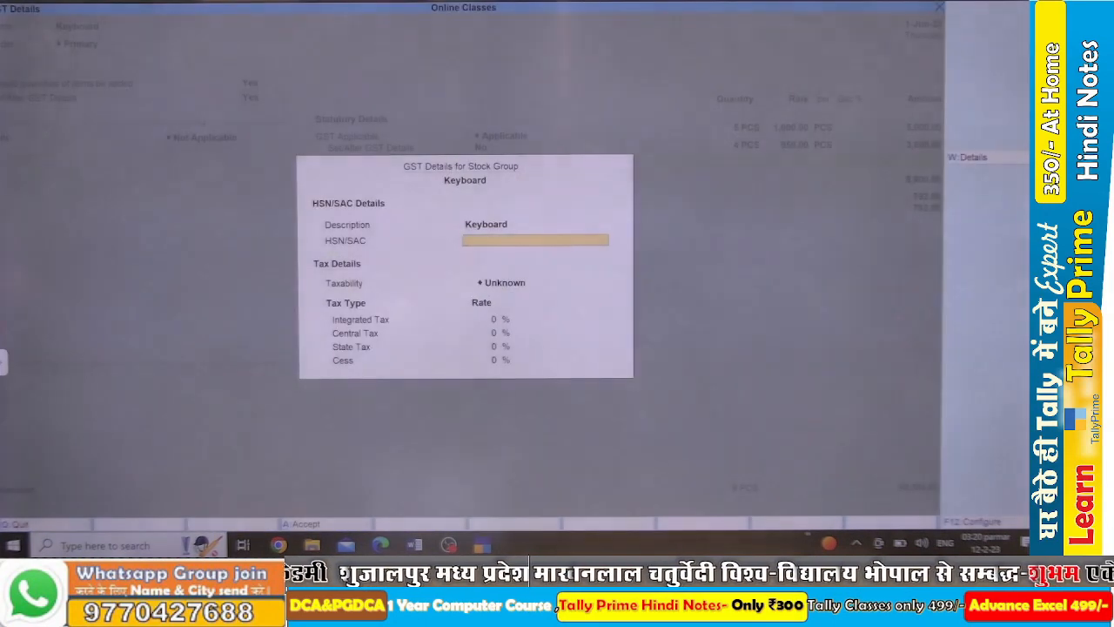
type("8471604")
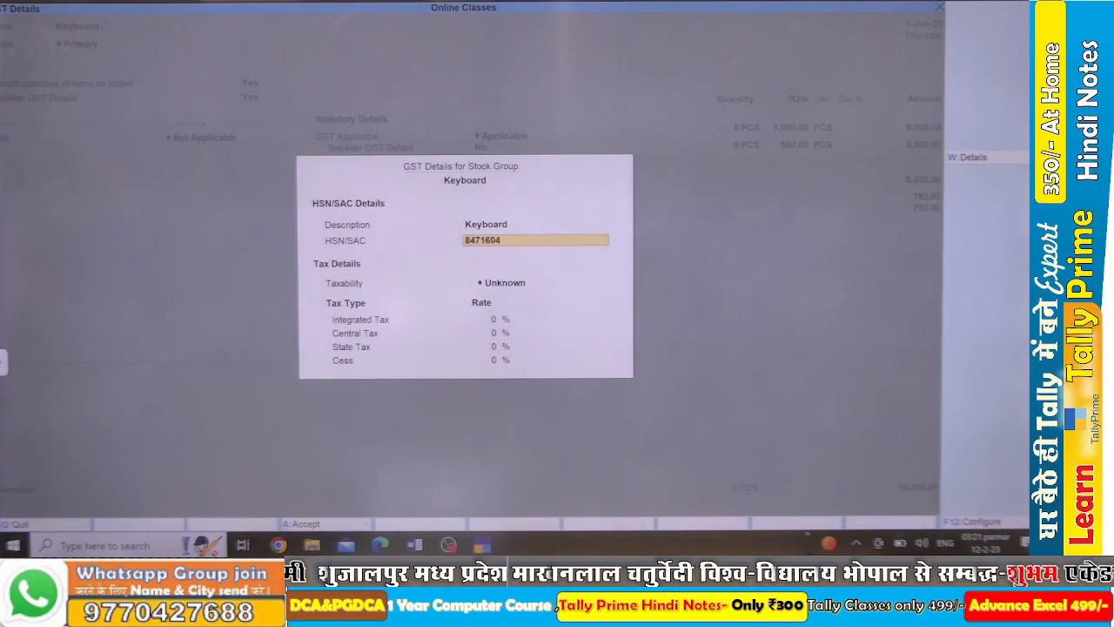
key("Return")
Make the Keyboard stock group taxable at 18% integrated tax and save the group.
key("Down")
key("Down")
key("Down")
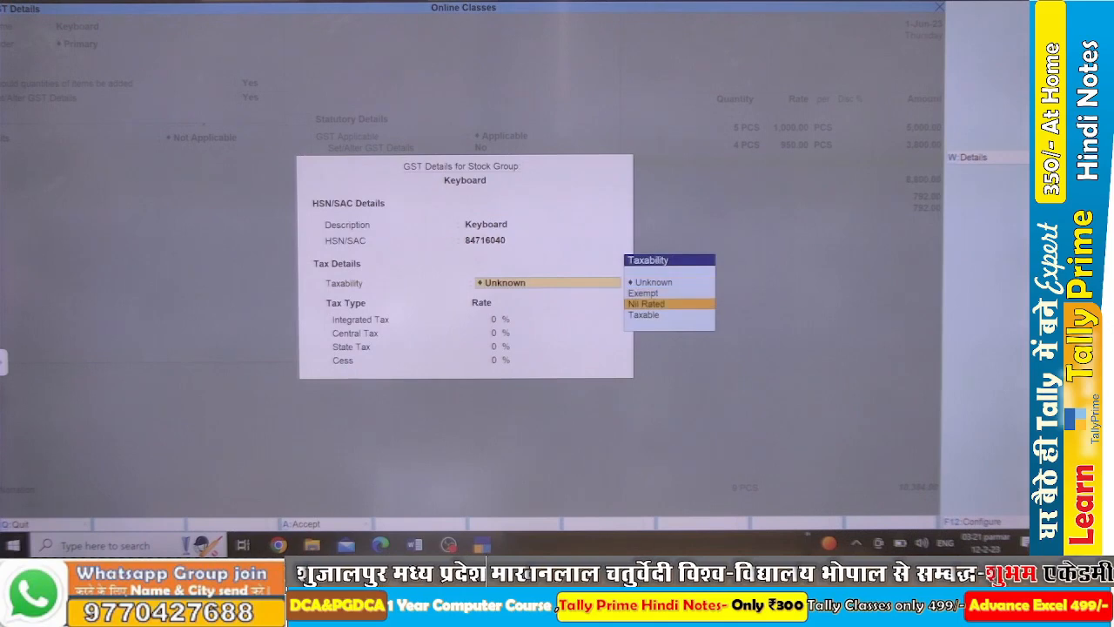
key("Return")
type("18")
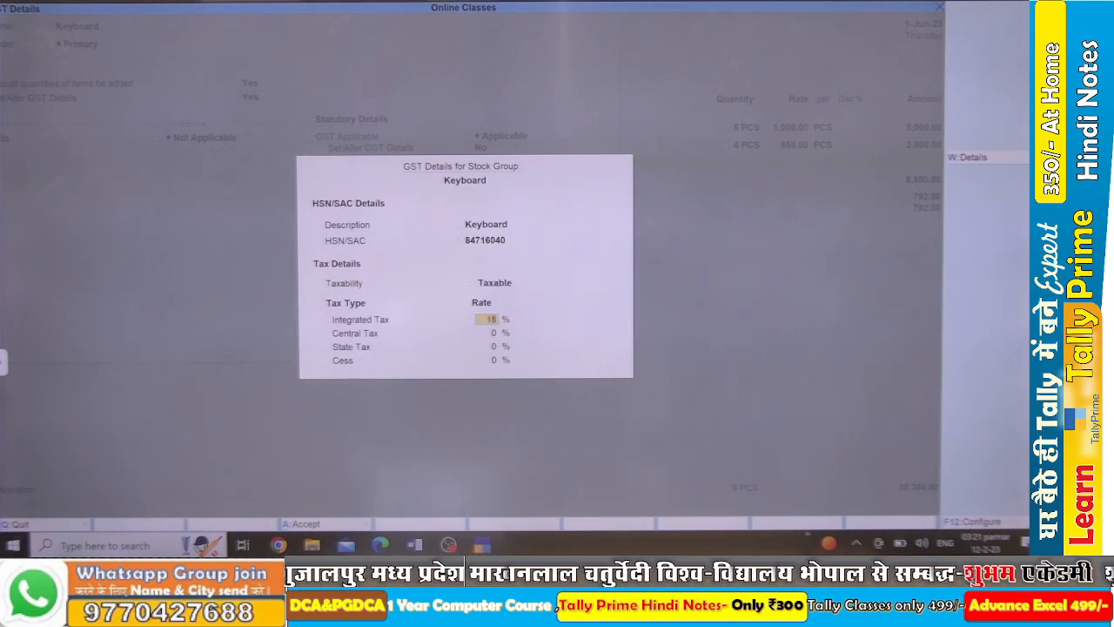
key("Return")
key("Return")
key("Return")
key("Return")
key("Return")
key("Return")
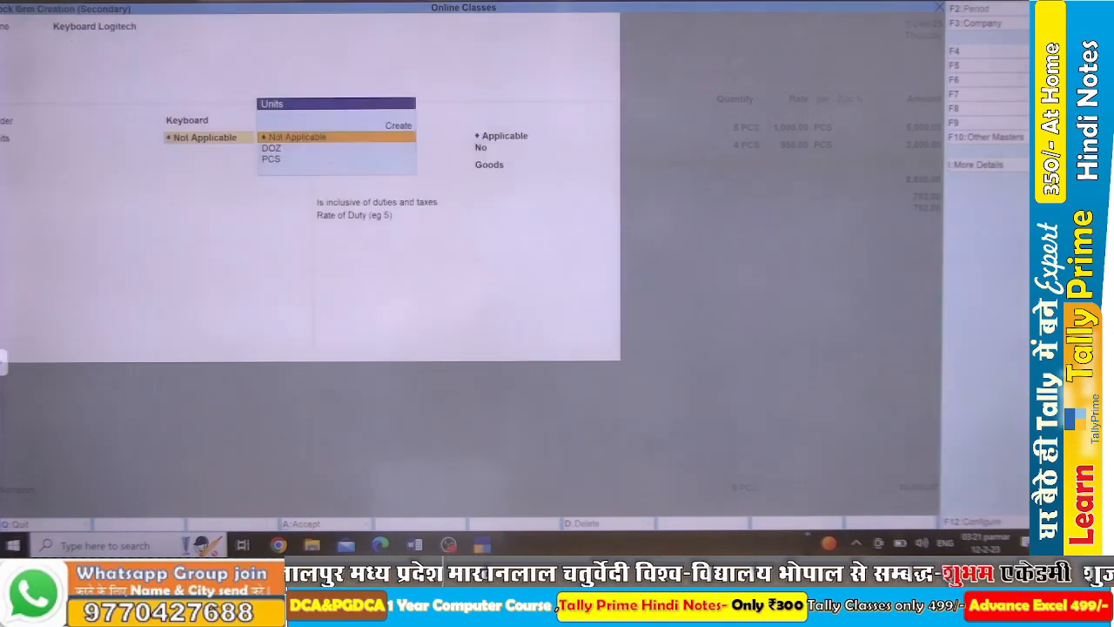
Set the unit of the Keyboard Logitech item to PCS and save the stock item.
key("Down")
key("Down")
key("Return")
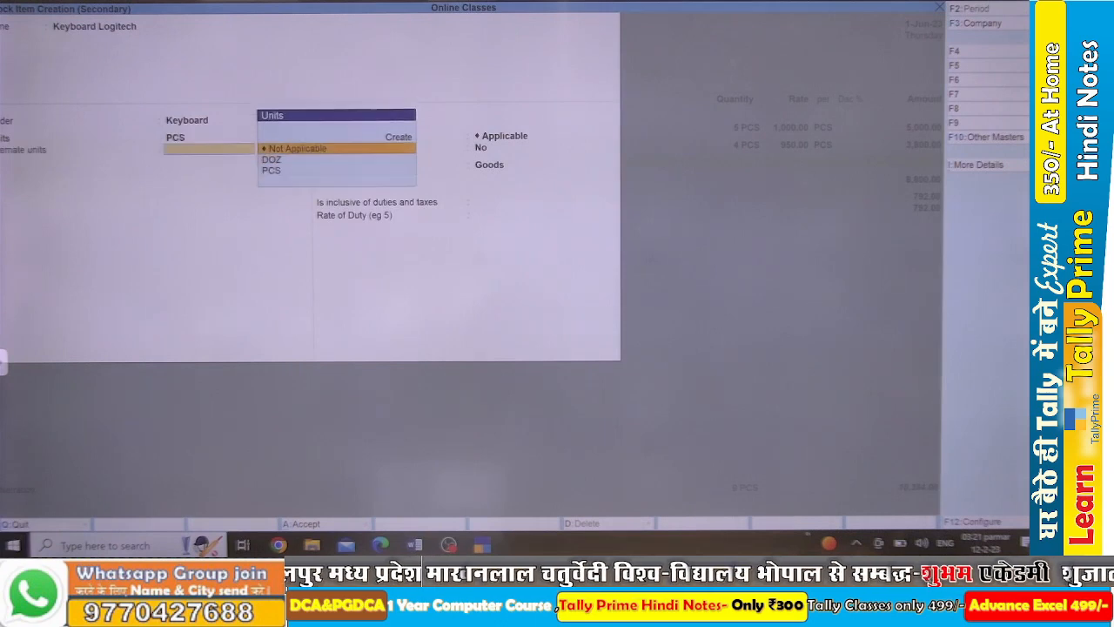
key("ctrl+a")
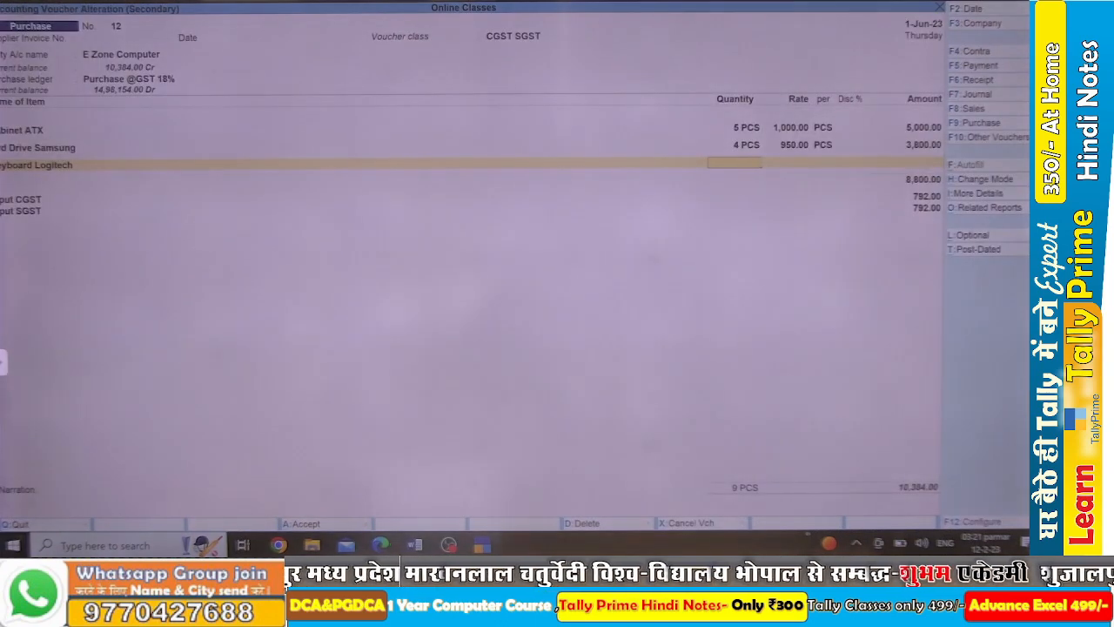
Enter a quantity of 4 PCS at a rate of 450 for Keyboard Logitech, as listed in the Word notes.
key("alt+Tab")
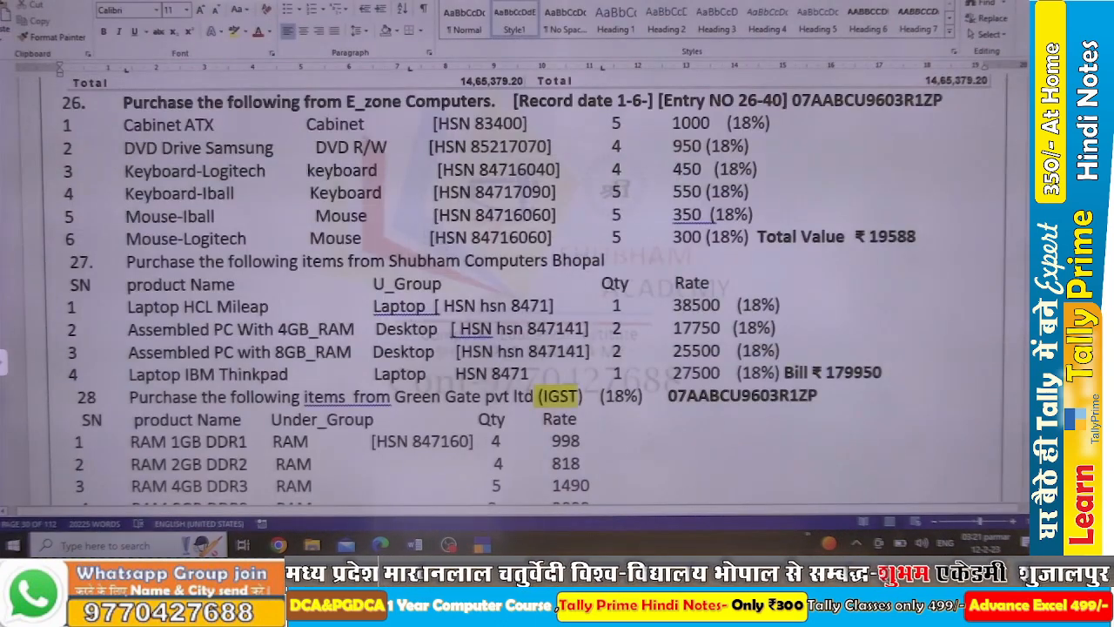
key("alt+Tab")
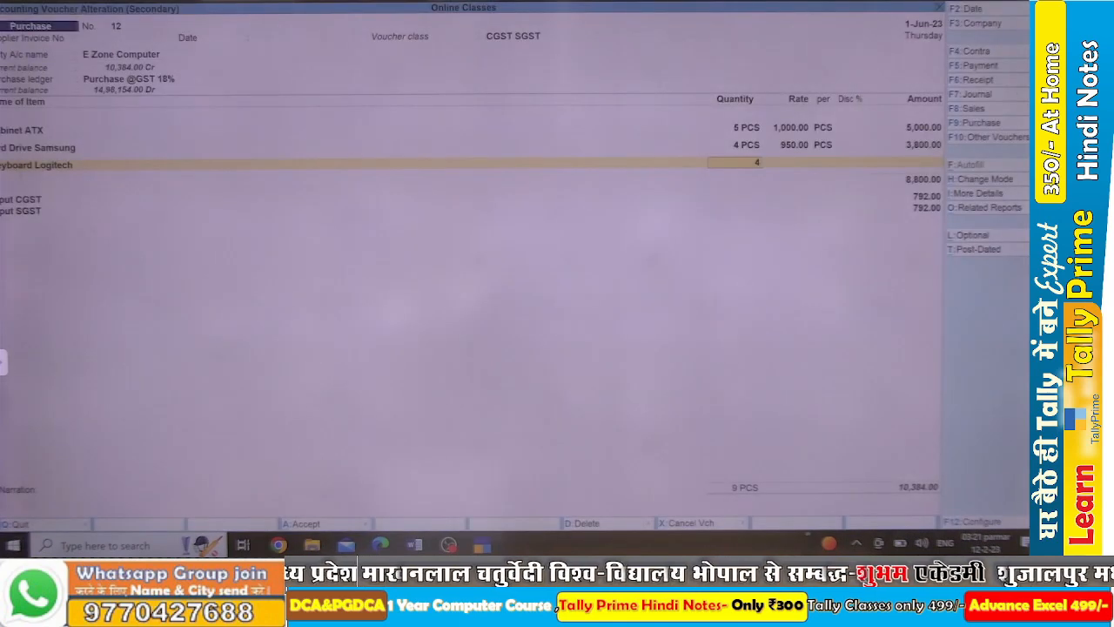
key("Return")
type("450")
key("Return")
key("Return")
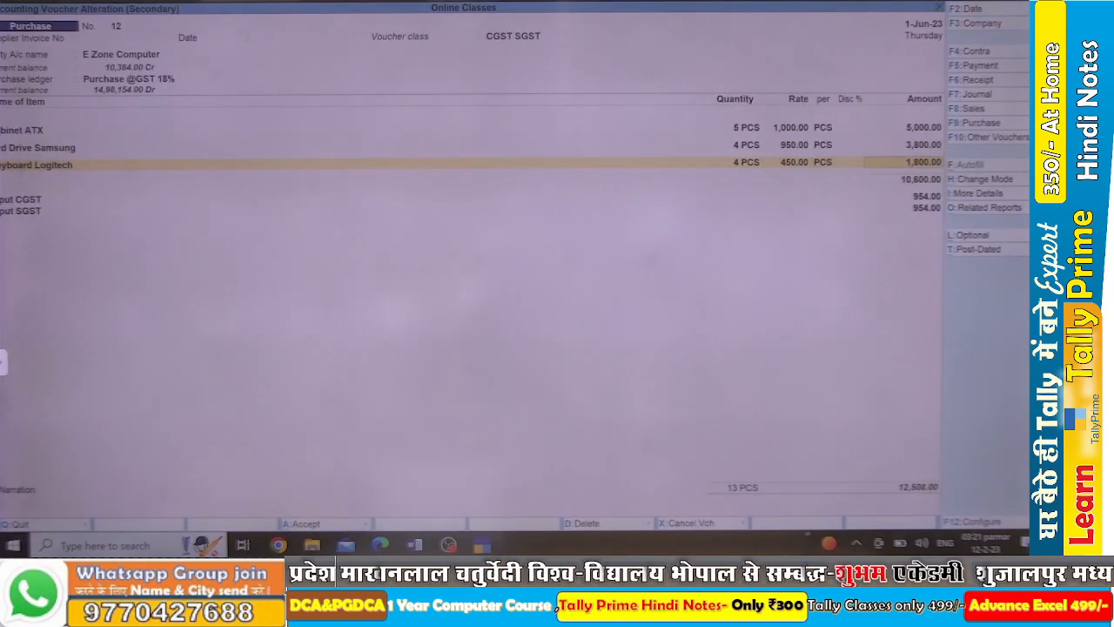
key("Return")
Check the Word notes for the fourth item and start a new stock item named Keyboard _iball from the voucher.
key("alt+Tab")
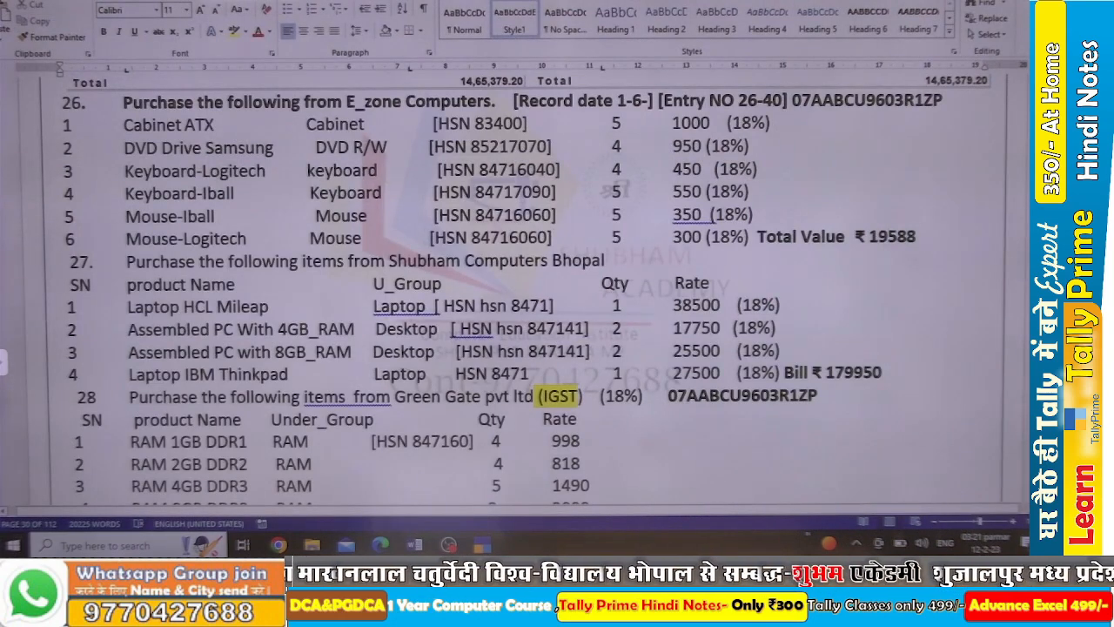
key("alt+Tab")
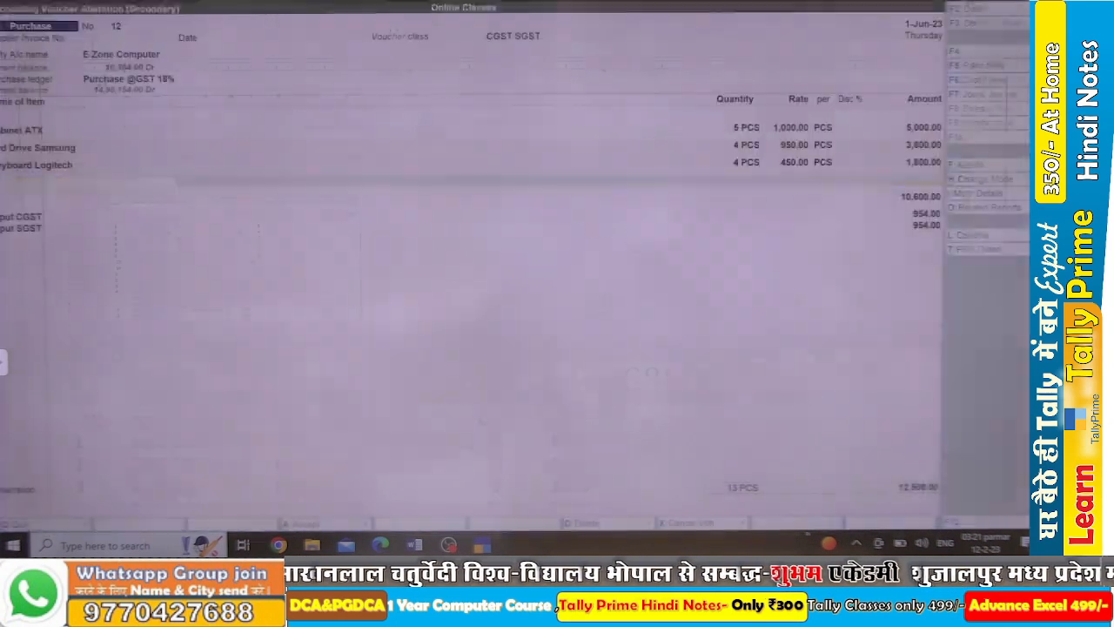
key("alt+c")
type("Keyboard _iball")
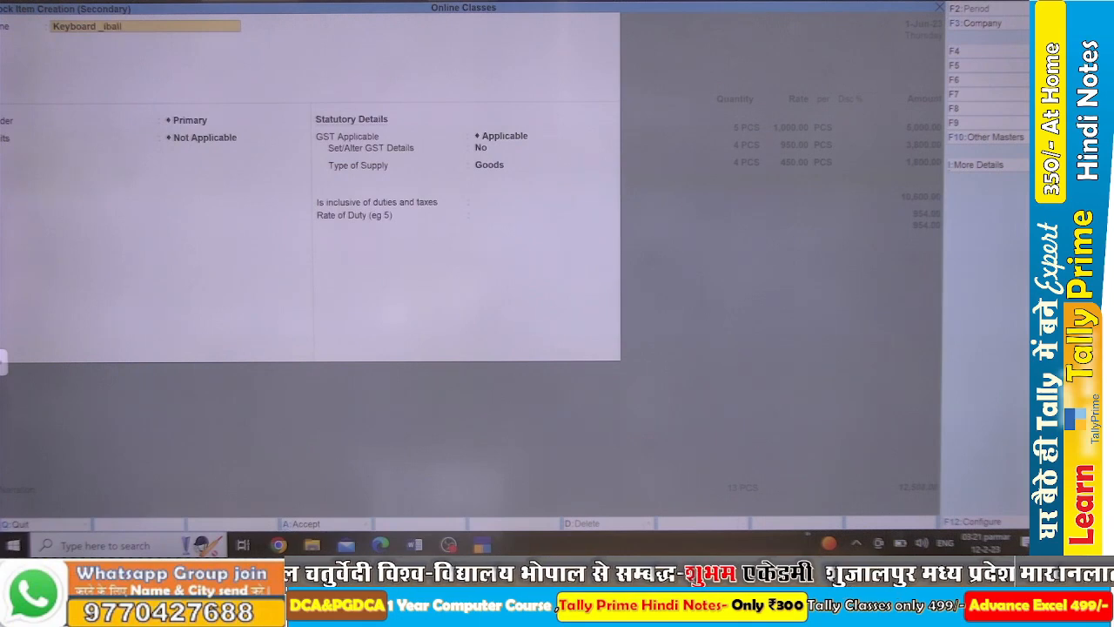
Place the new stock item Keyboard _iball under the Keyboard group, set its unit to PCS and save it.
key("Return")
type("K")
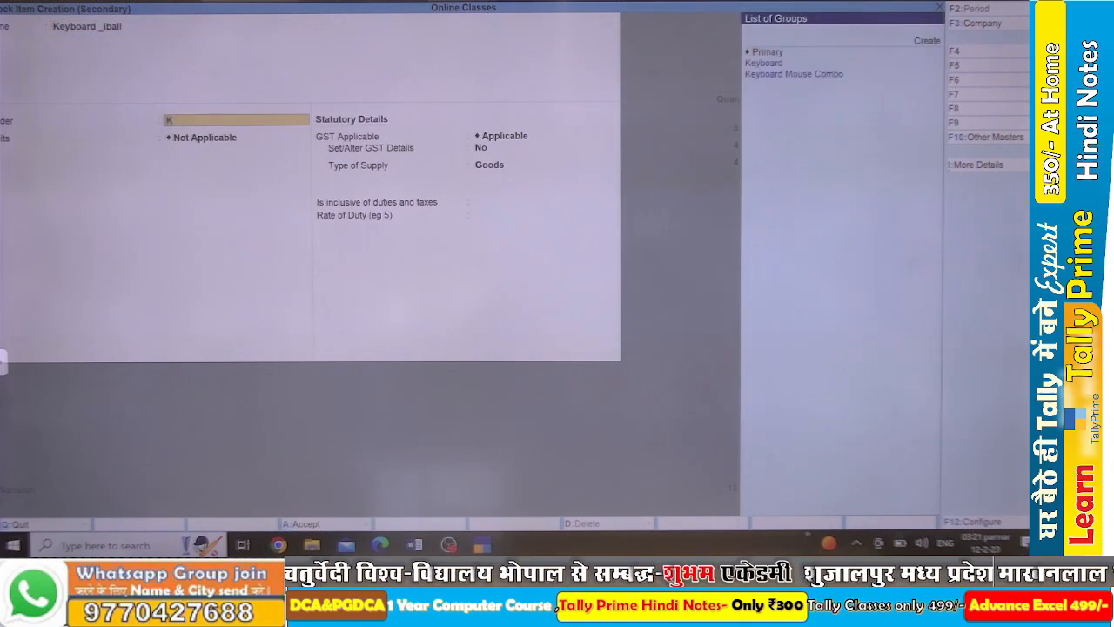
type("e")
key("Return")
type("p")
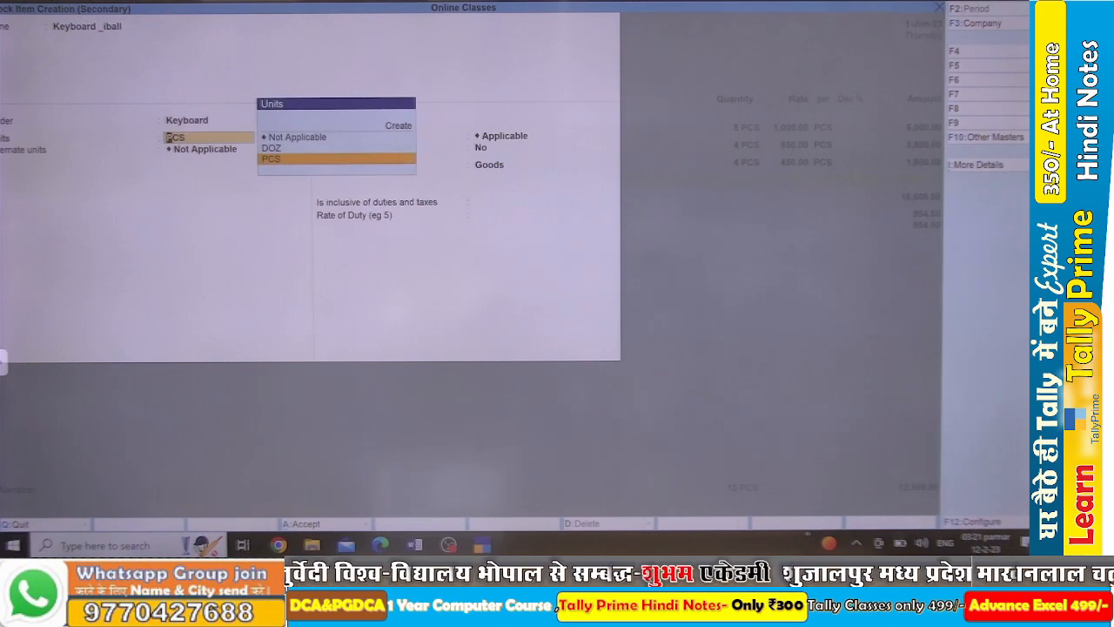
key("Return")
key("ctrl+a")
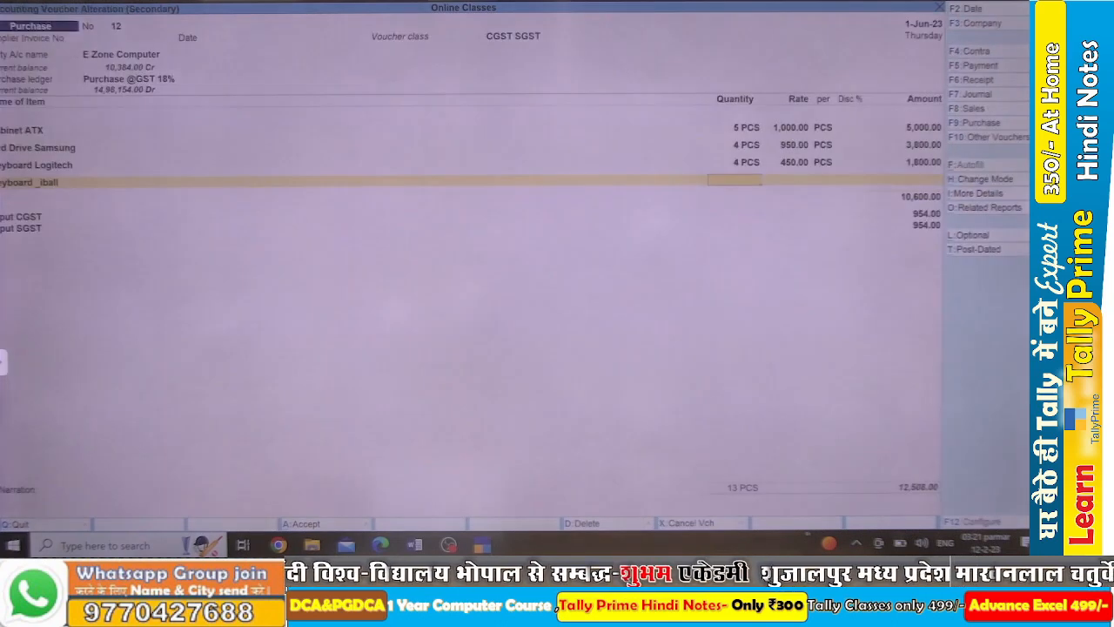
Check the Keyboard-Iball entry in the Word exercise sheet and record its purchase line with quantity 5 and rate 550 per PCS.
key("alt+Tab")
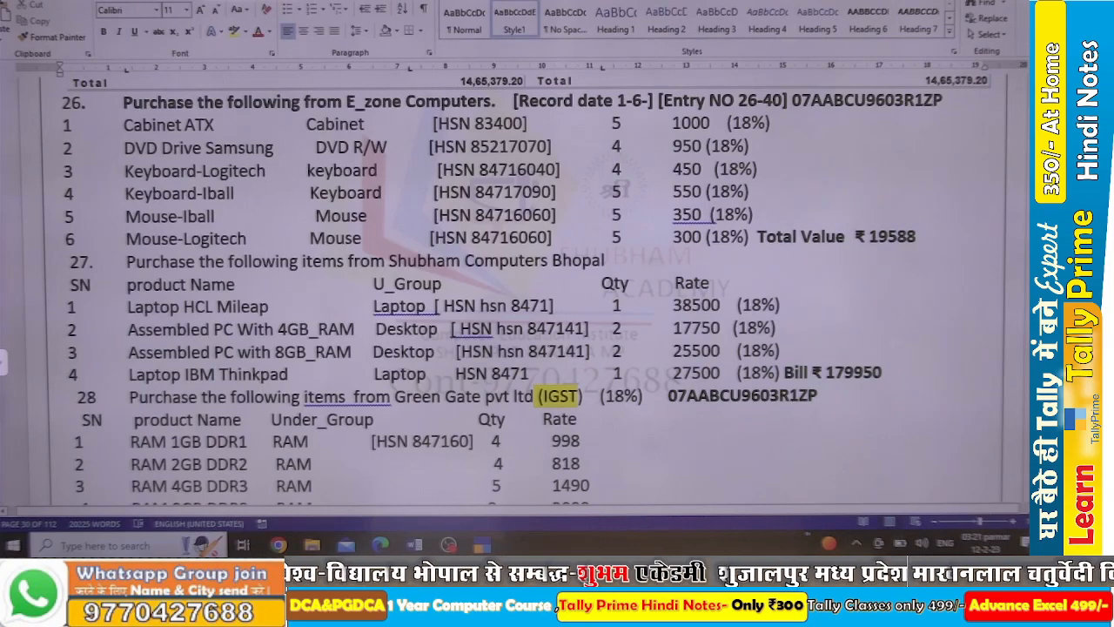
key("alt+Tab")
type("5")
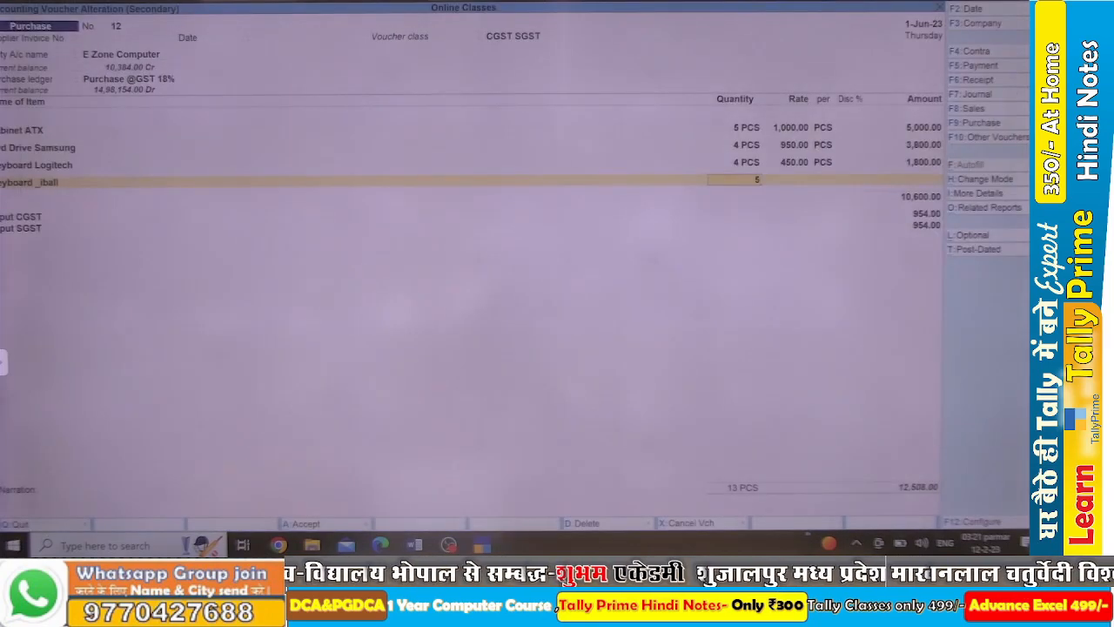
key("Return")
type("550")
key("Return")
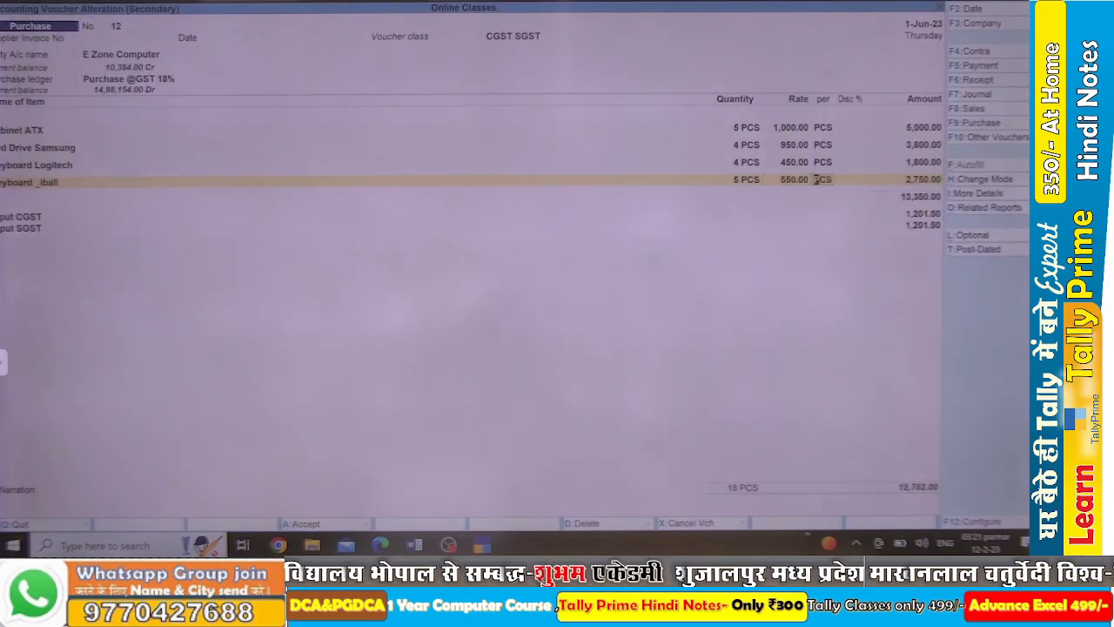
key("Return")
key("Return")
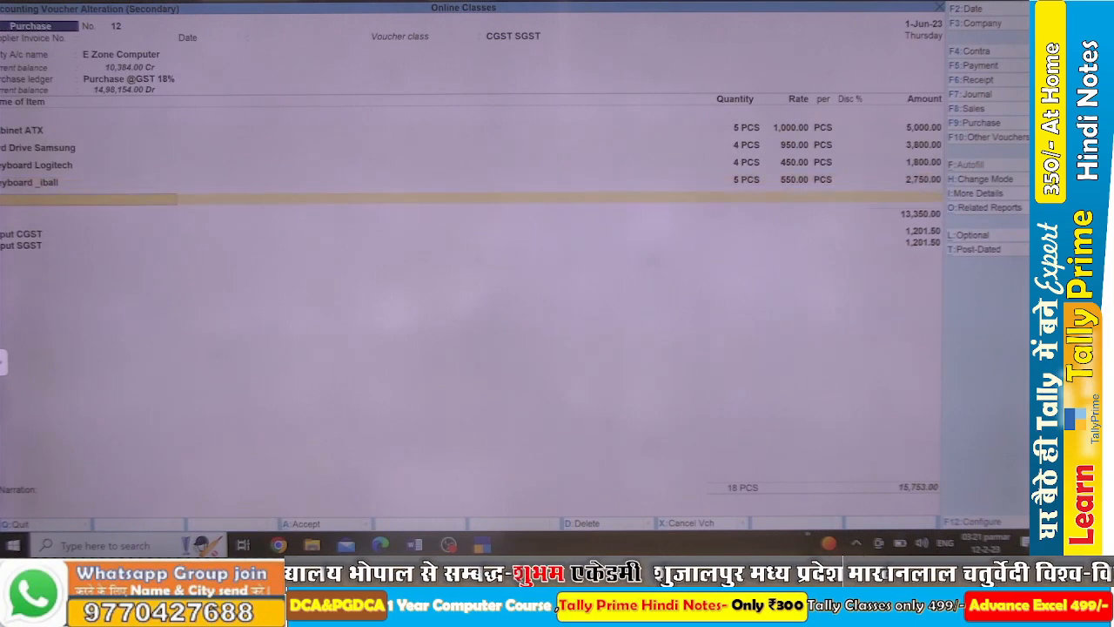
Look up the next product in the Word exercise sheet and start a new stock item named Mouse- Iball.
key("alt+Tab")
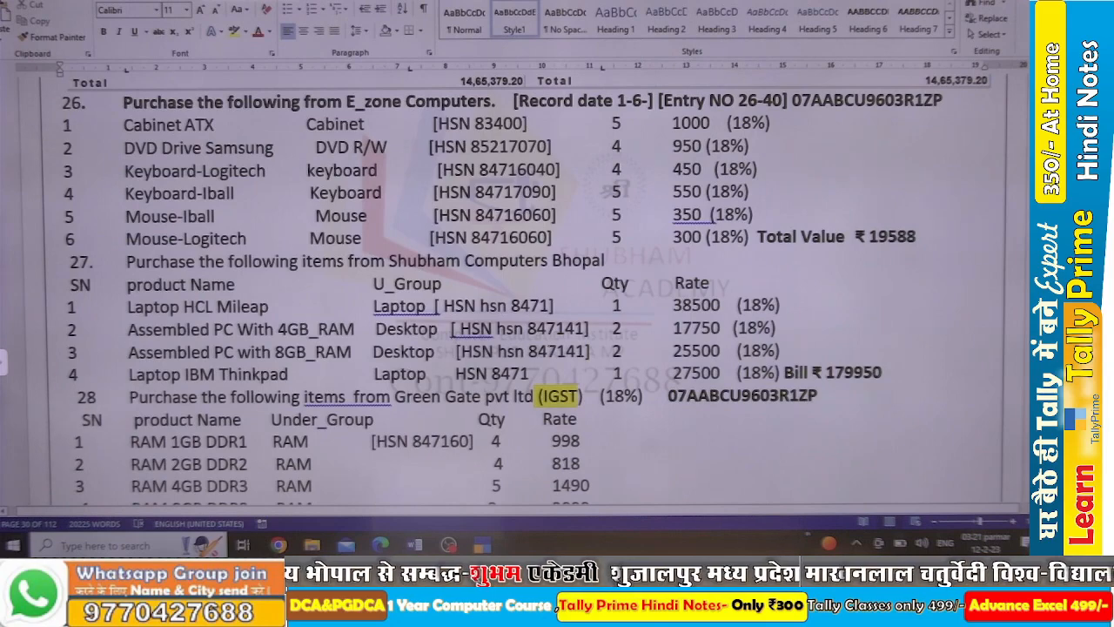
key("alt+Tab")
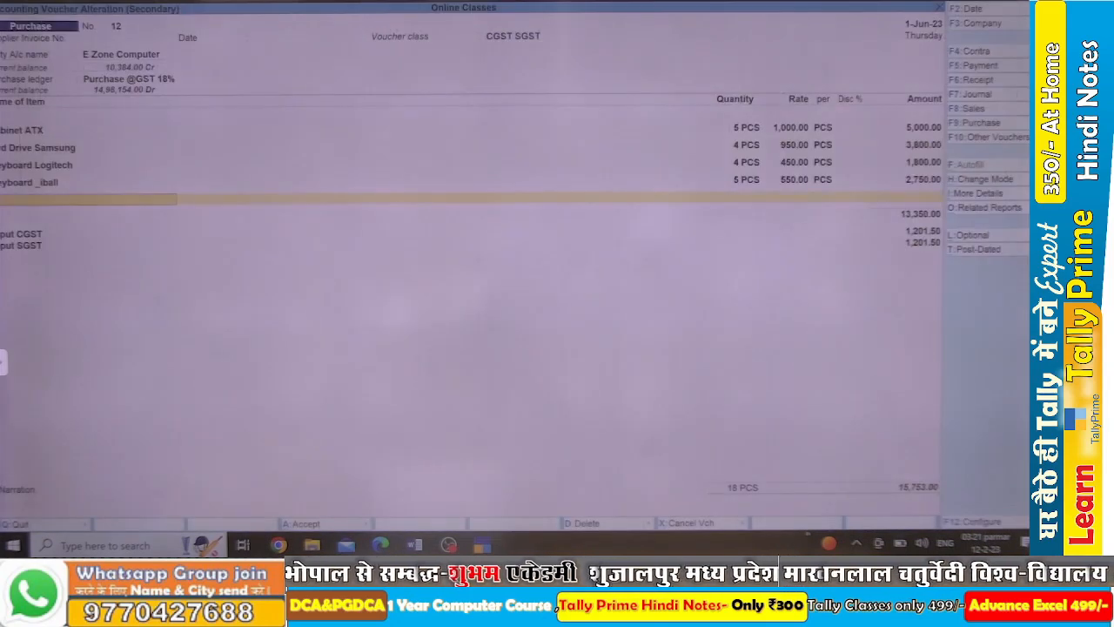
key("alt+c")
type("Mouse Iball")
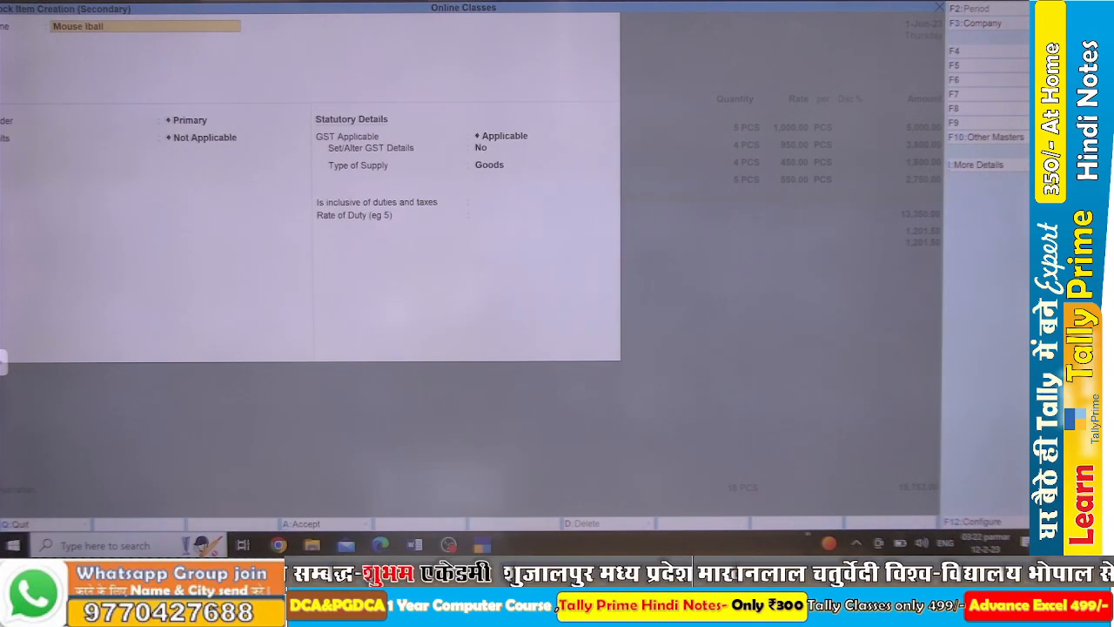
key("alt+Tab")
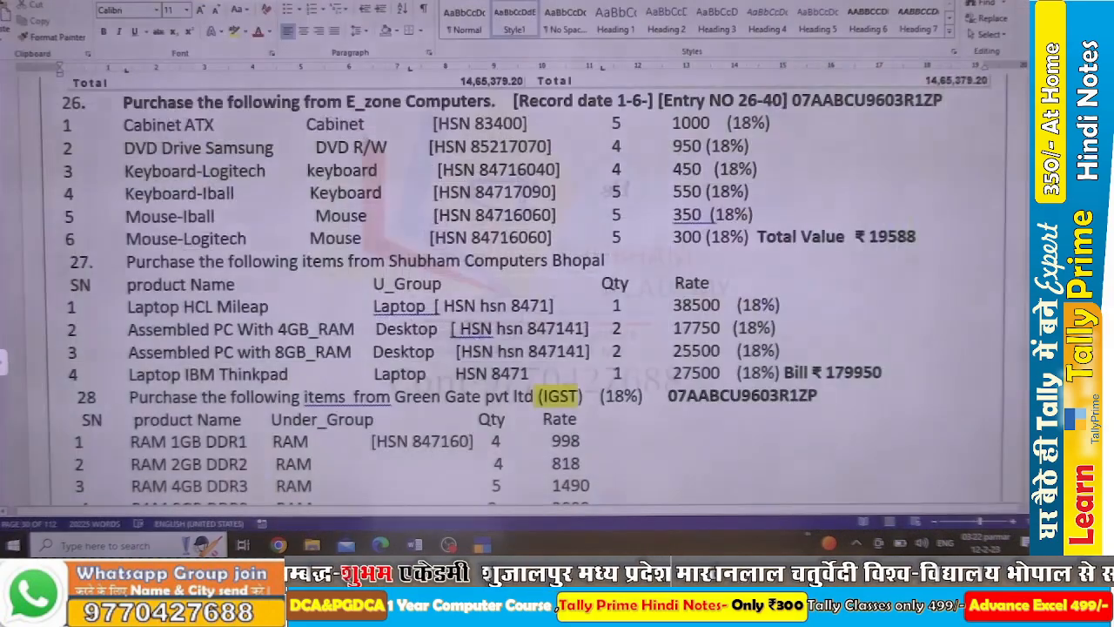
key("alt+Tab")
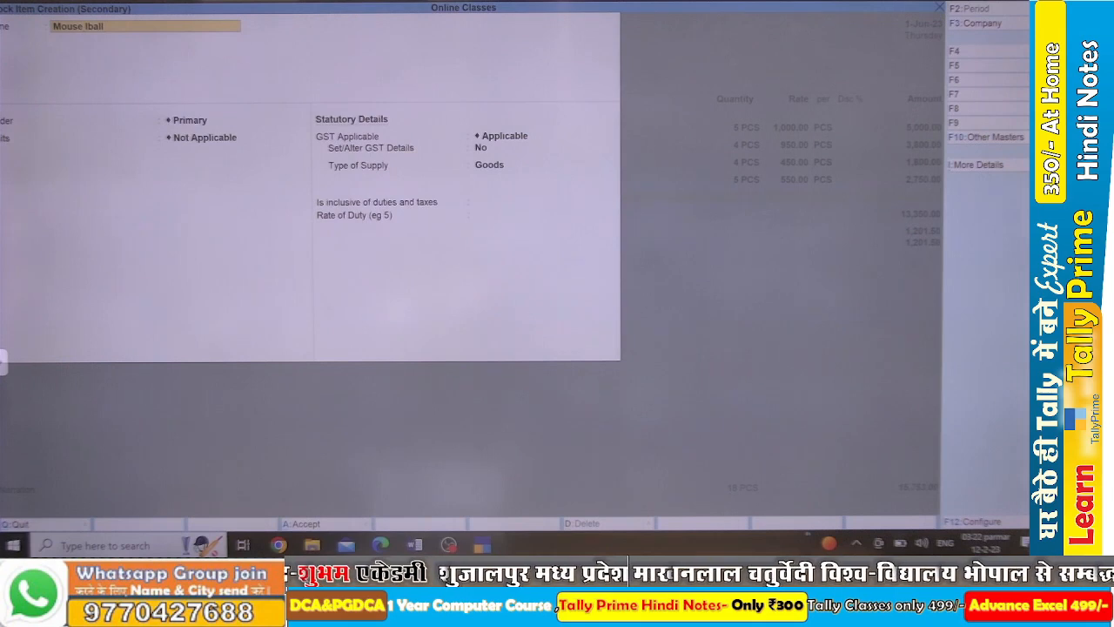
key("Return")
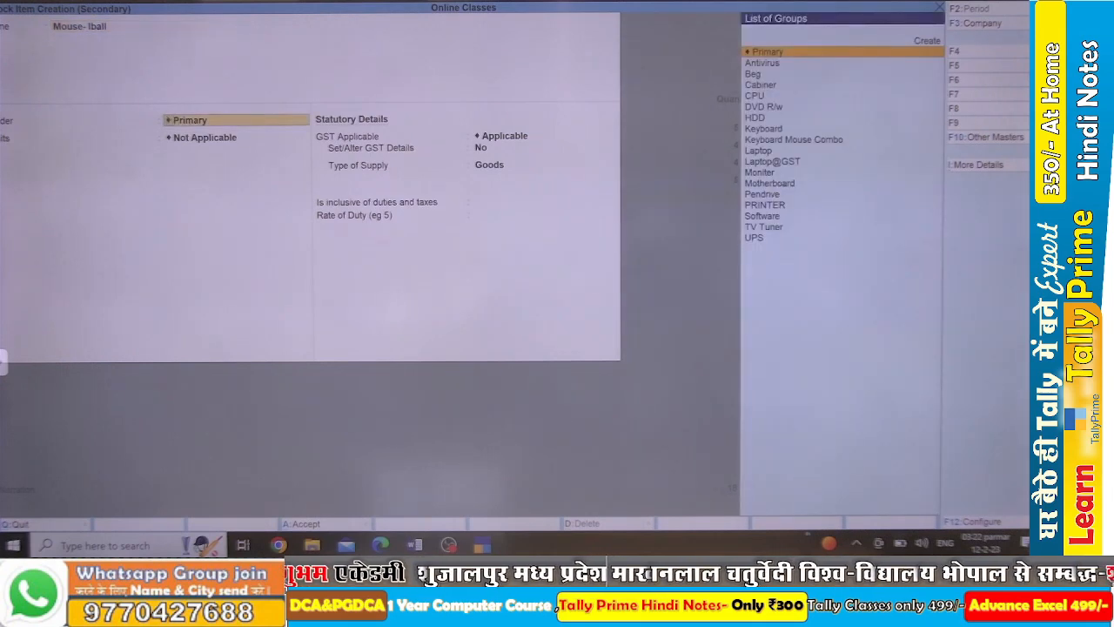
Create a stock group Mouse under Primary, with item quantities added and GST details enabled.
key("alt+c")
type("Mouse")
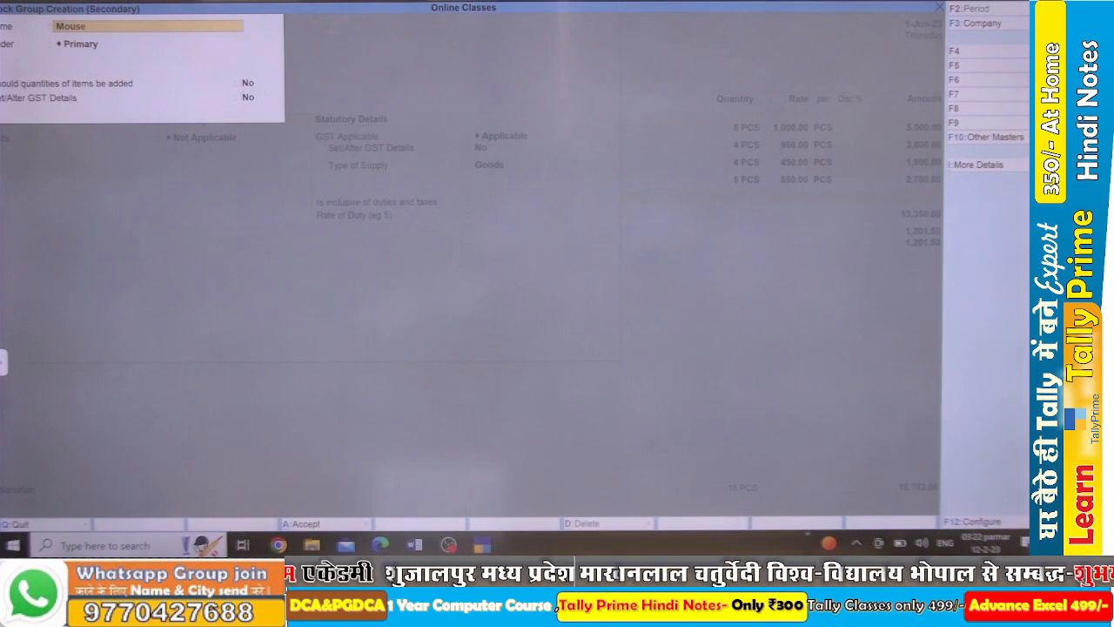
key("Return")
key("Return")
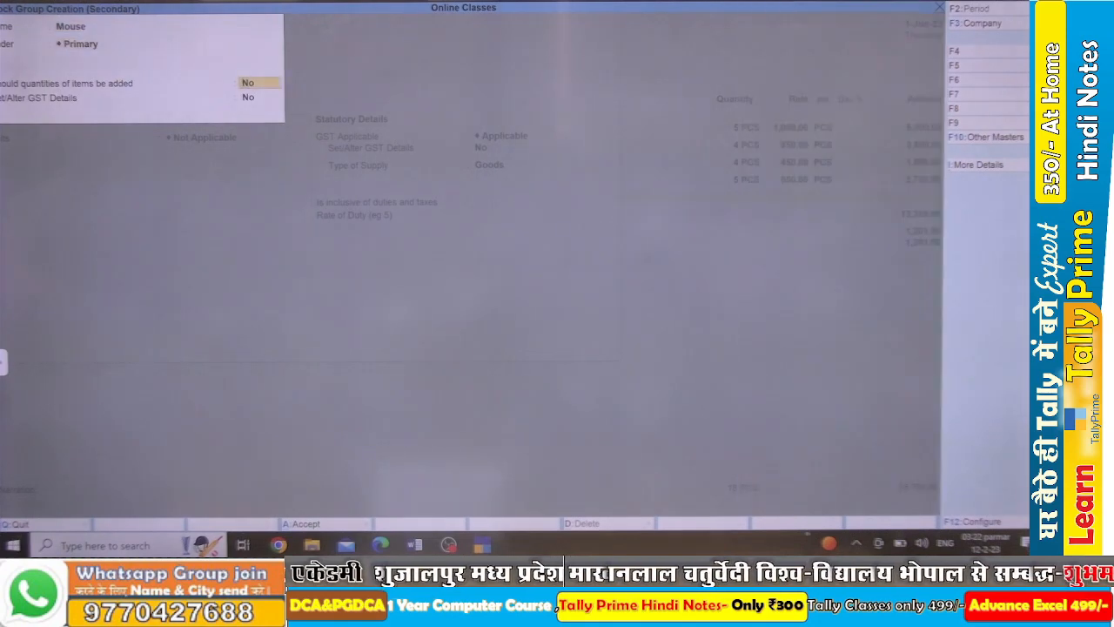
key("y")
key("y")
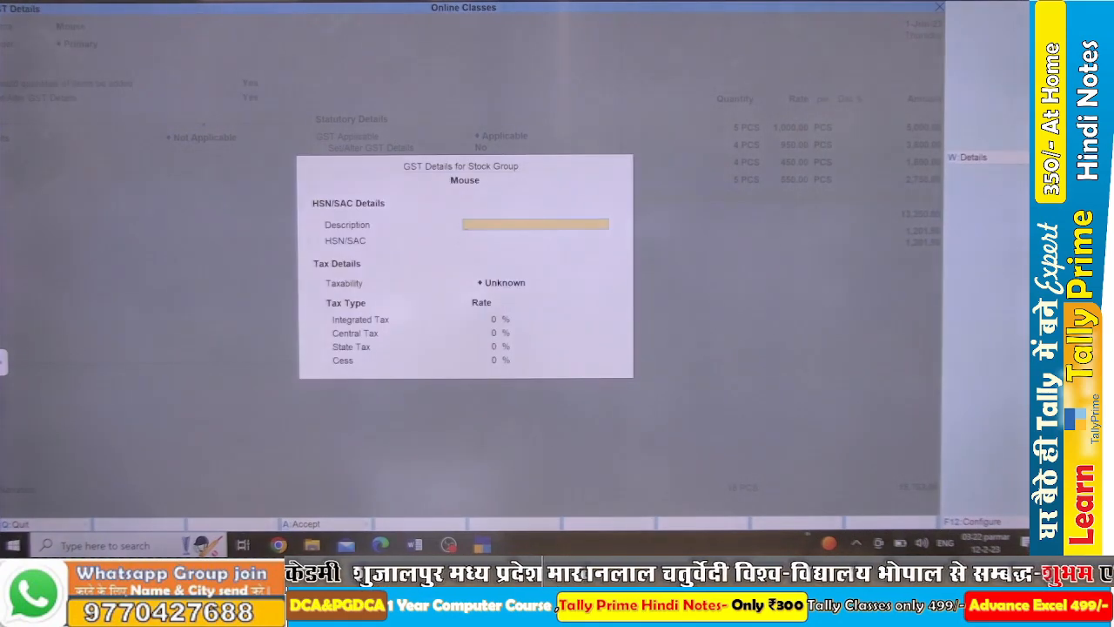
Look up the mouse HSN code in the Word sheet and set the group's description to Mouse and HSN/SAC to 84716060.
key("alt+Tab")
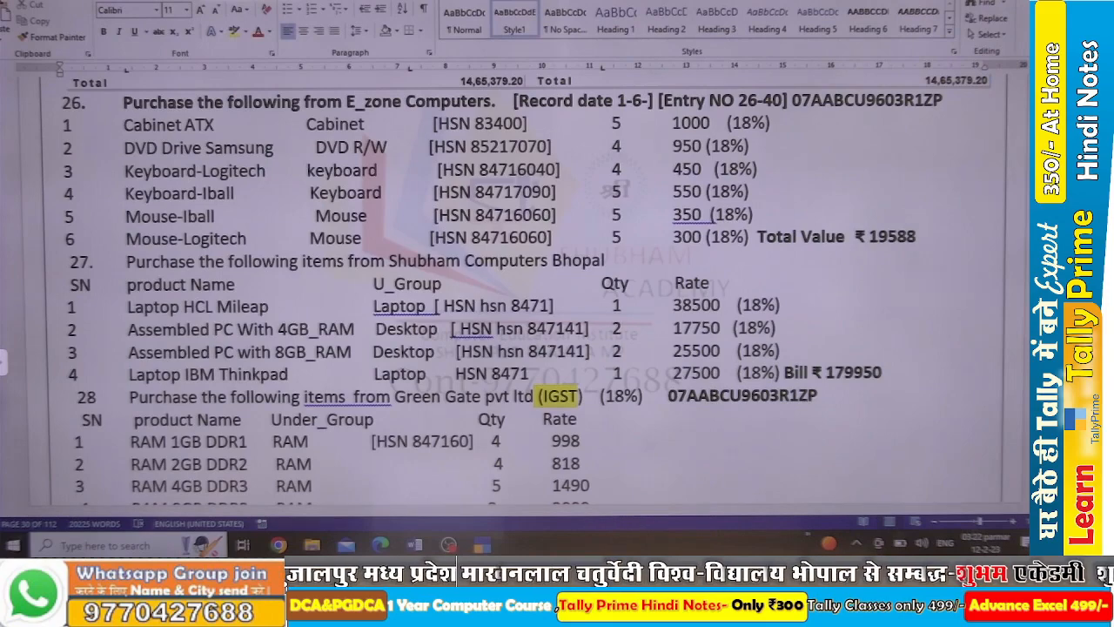
key("alt+Tab")
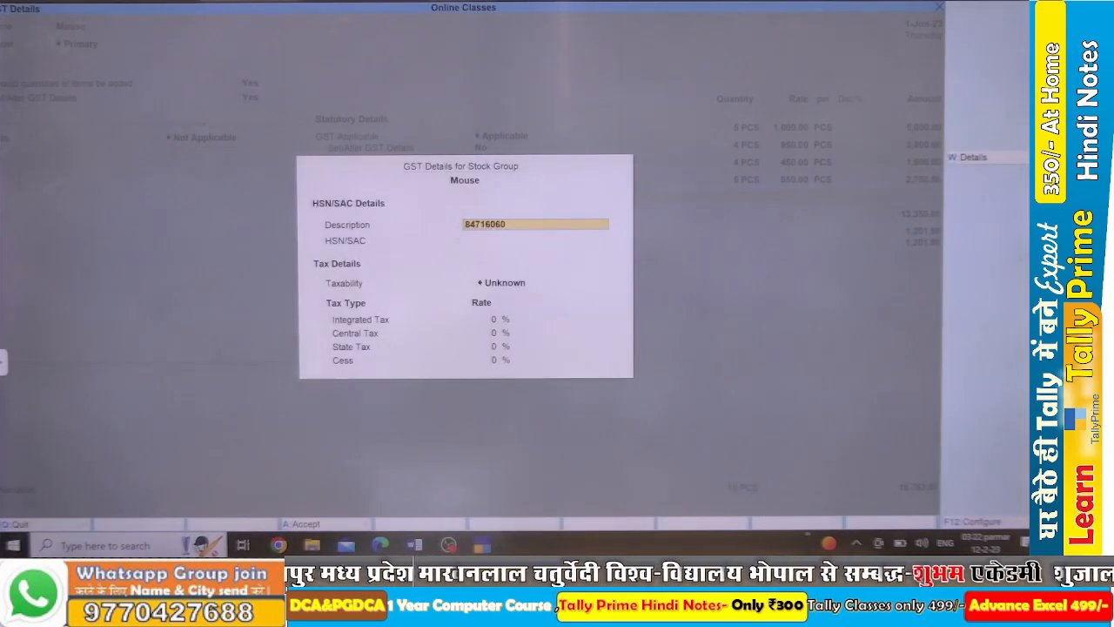
key("Return")
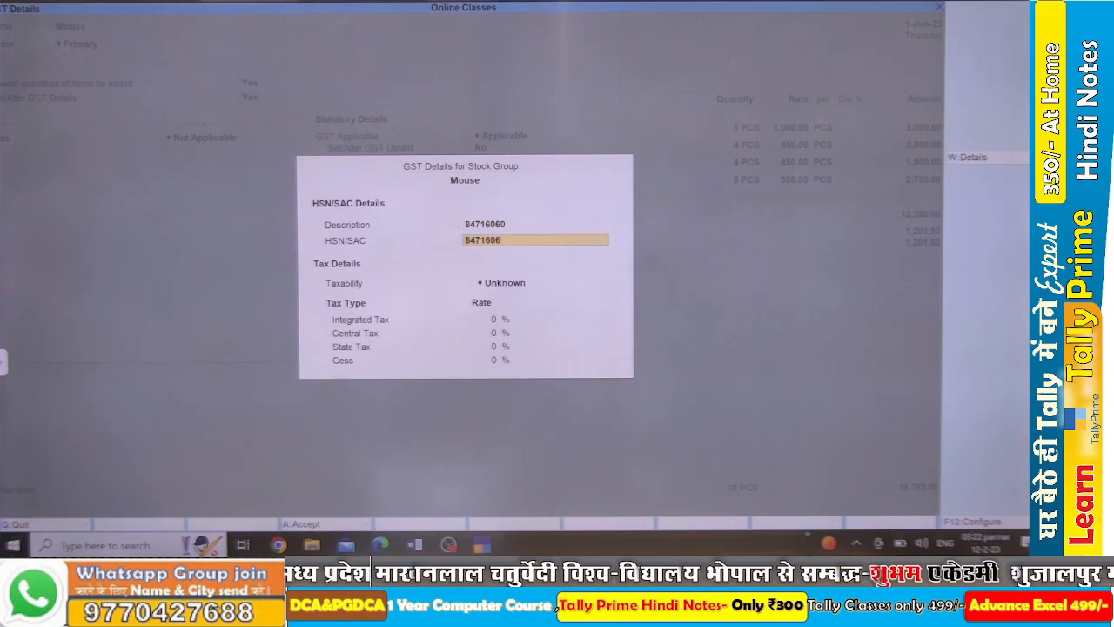
key("Up")
type("M")
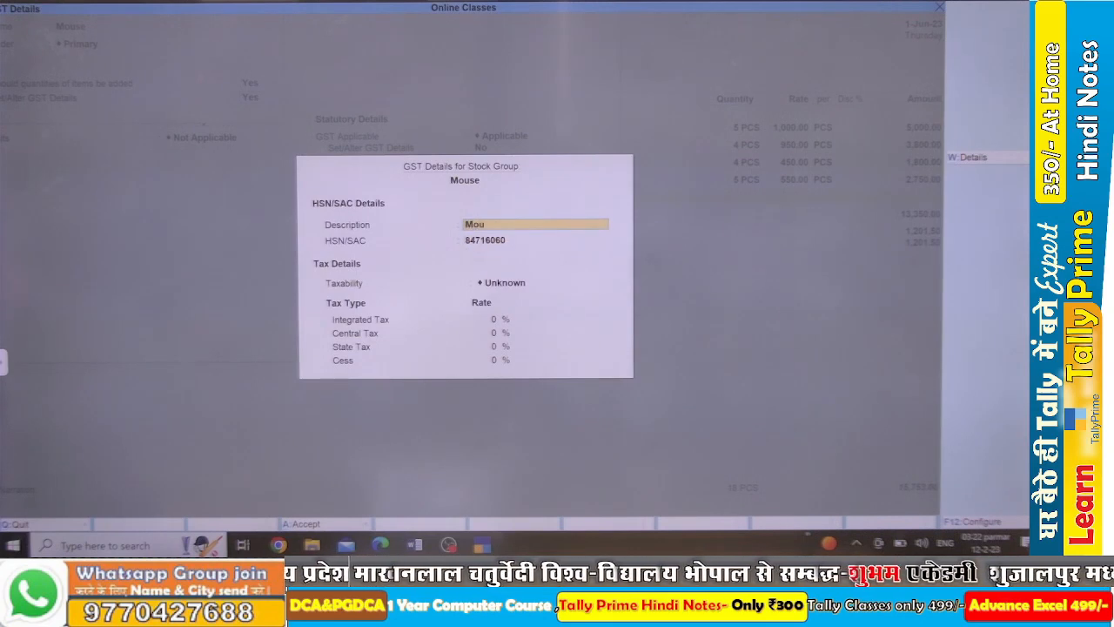
key("Return")
key("Return")
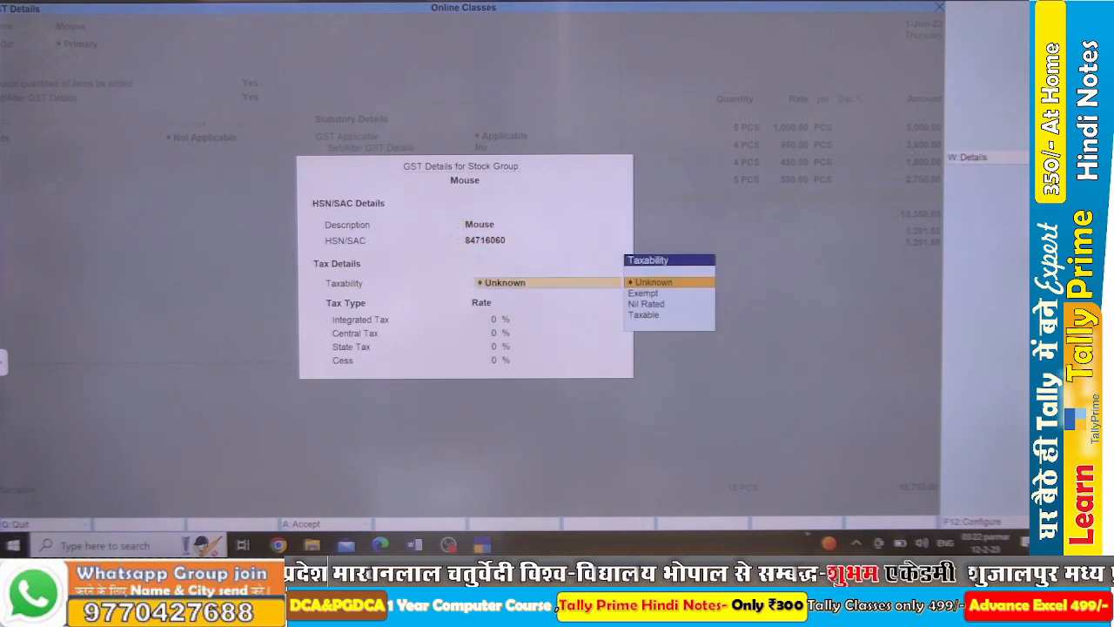
Set the Mouse group's taxability to Taxable and accept its GST details.
key("Down")
key("Down")
key("Down")
key("Return")
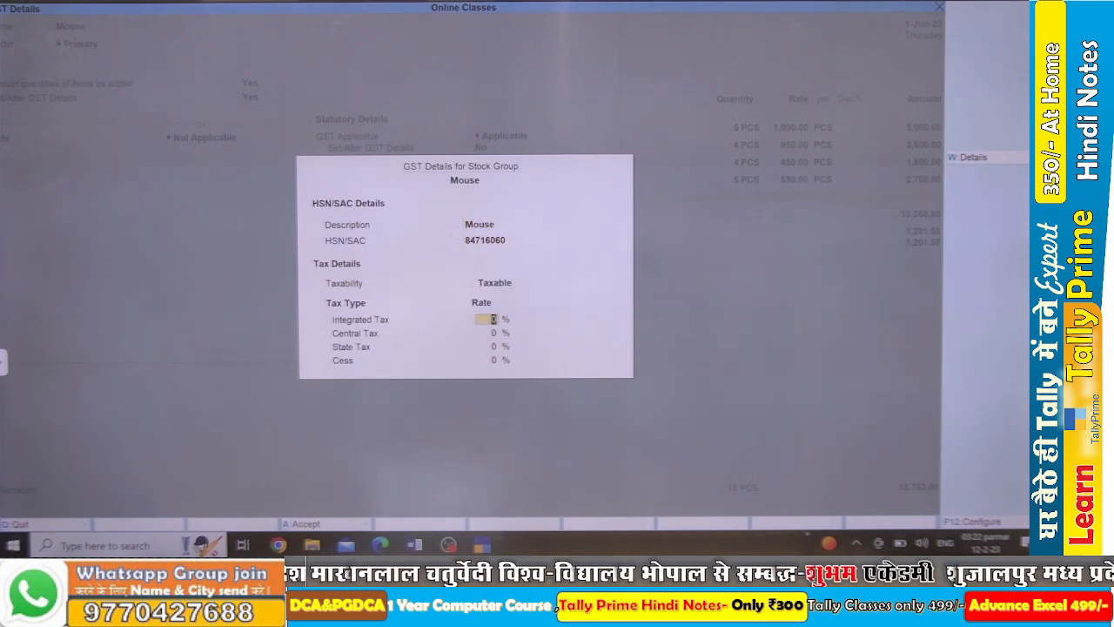
key("Return")
key("ctrl+a")
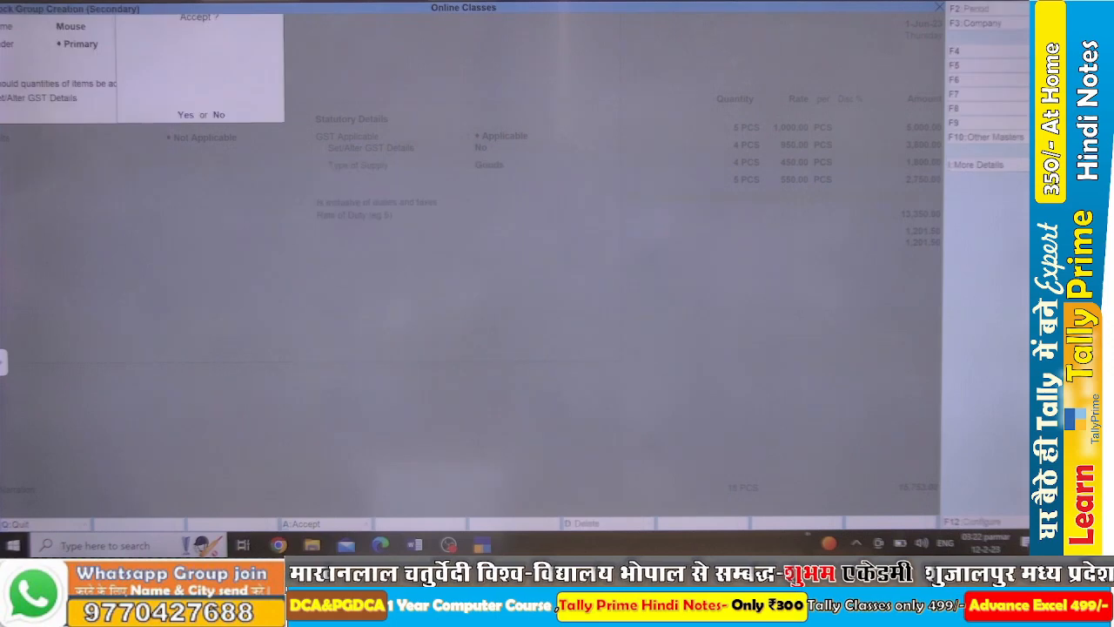
Save the Mouse stock group and the Mouse- Iball stock item assigned to it.
key("ctrl+a")
key("Return")
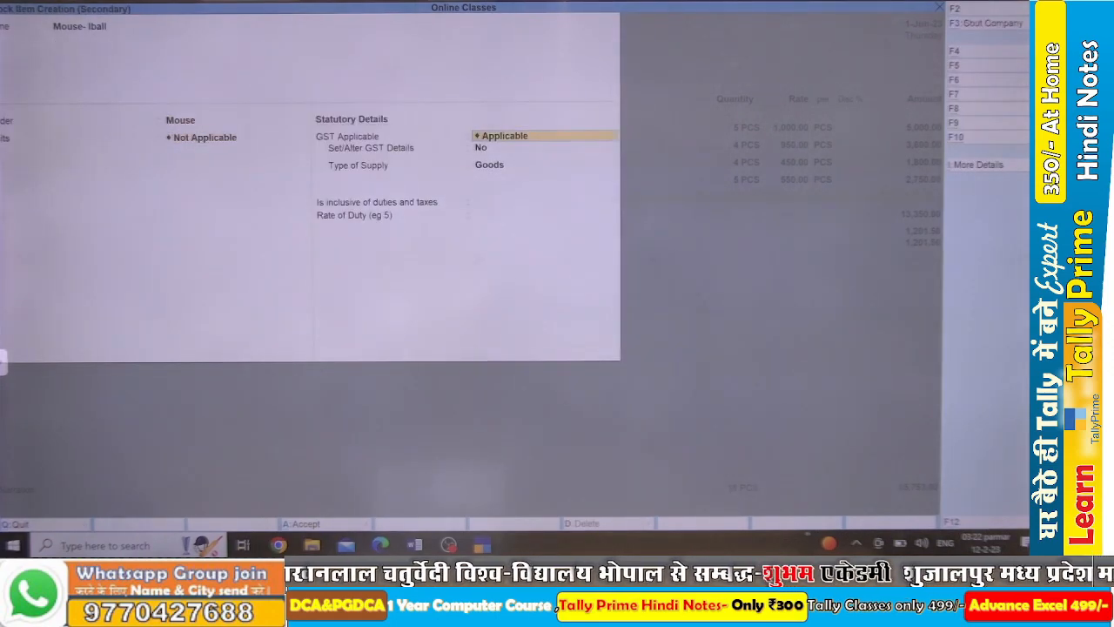
key("ctrl+a")
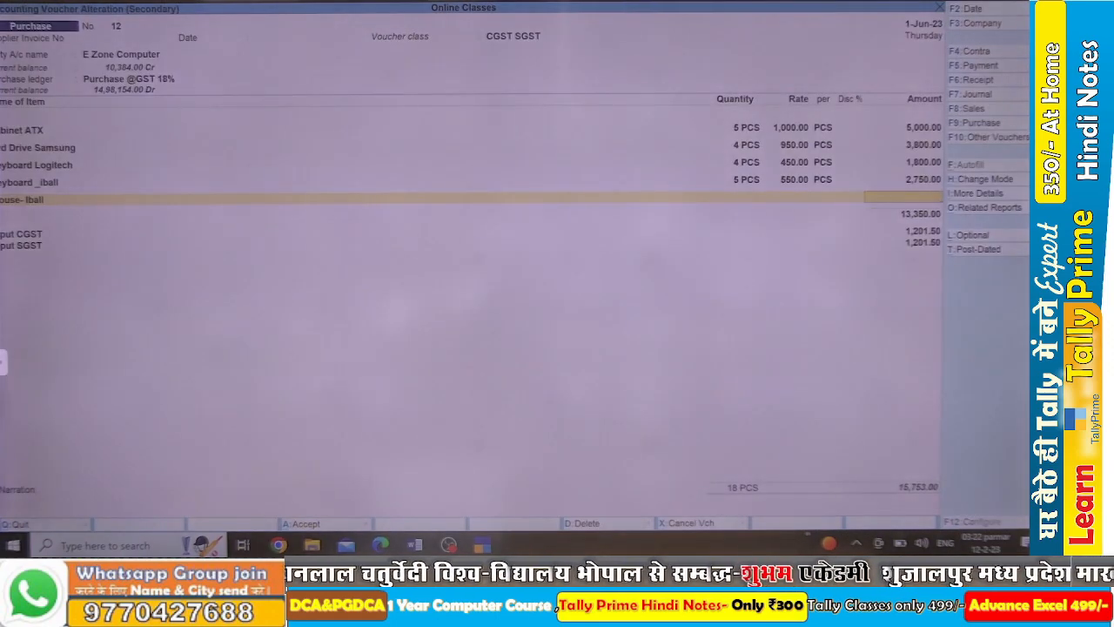
key("alt+Tab")
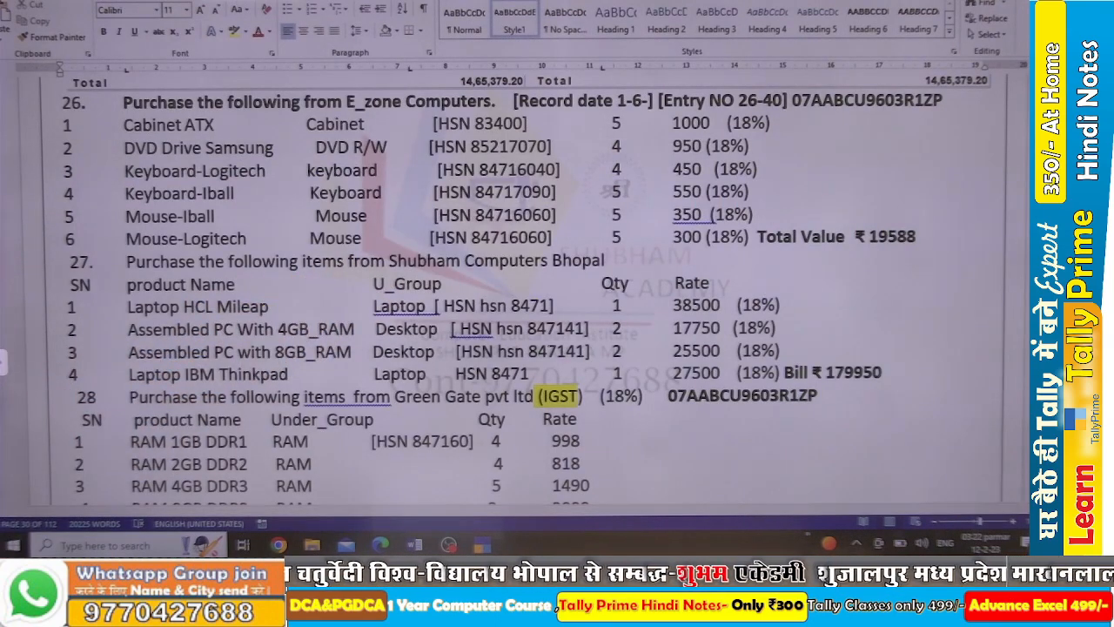
key("alt+Tab")
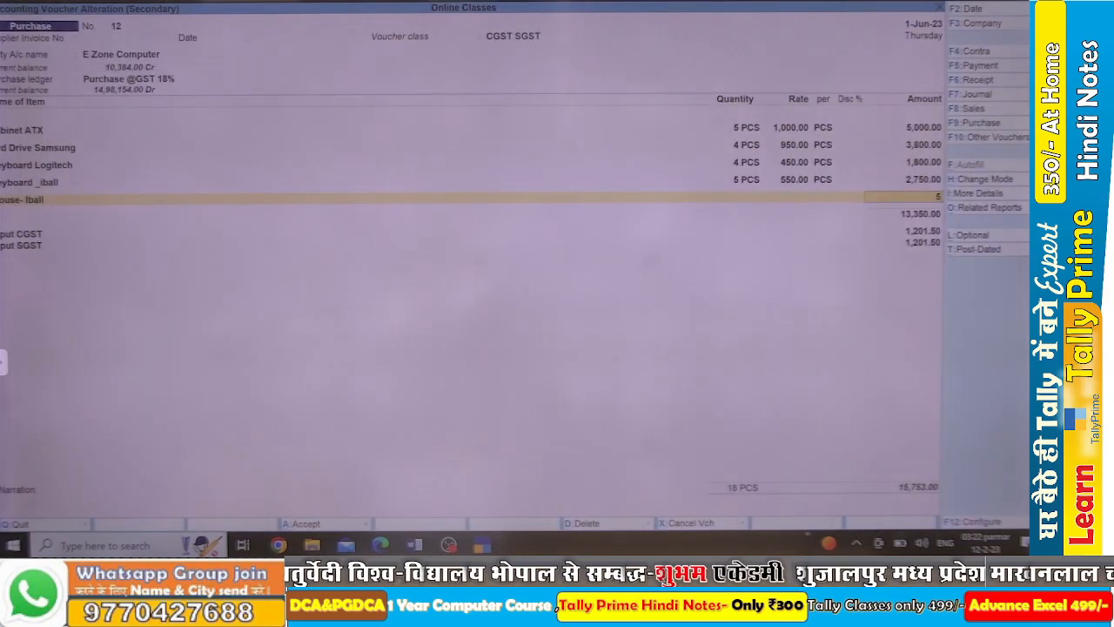
key("BackSpace")
key("BackSpace")
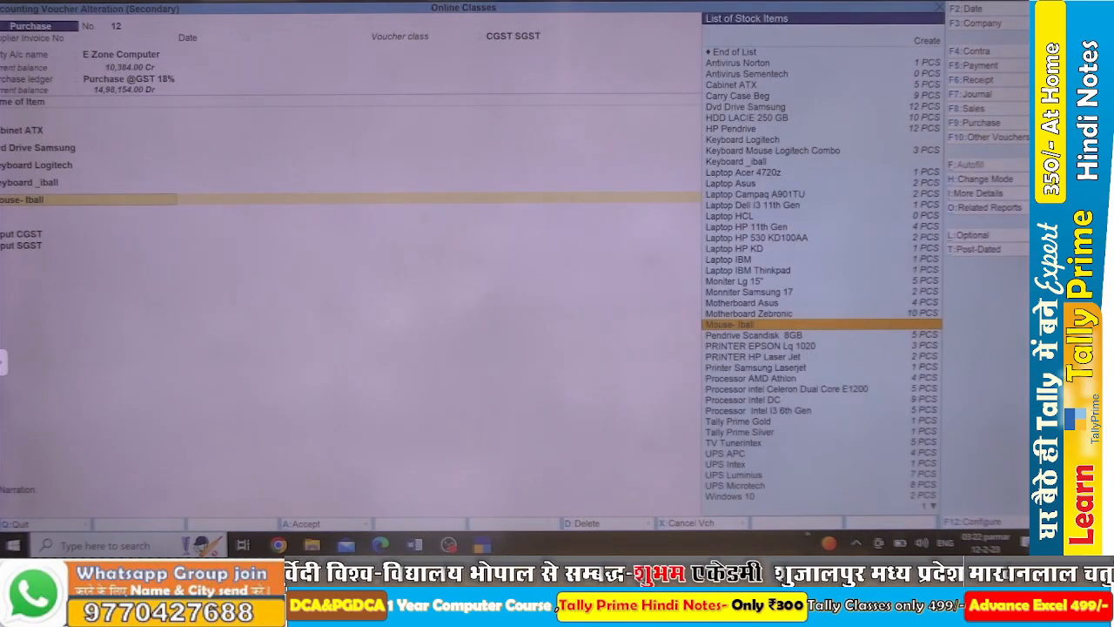
Alter the Mouse- Iball stock item from the voucher so that its unit is PCS, and save it.
key("ctrl+Return")
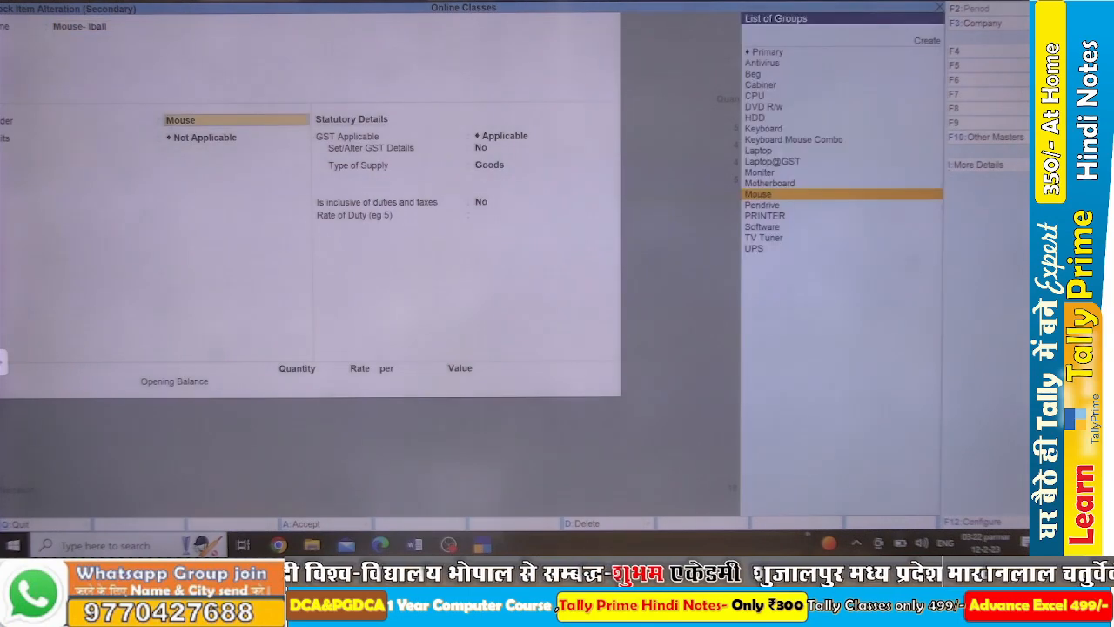
key("Return")
key("Down")
key("Down")
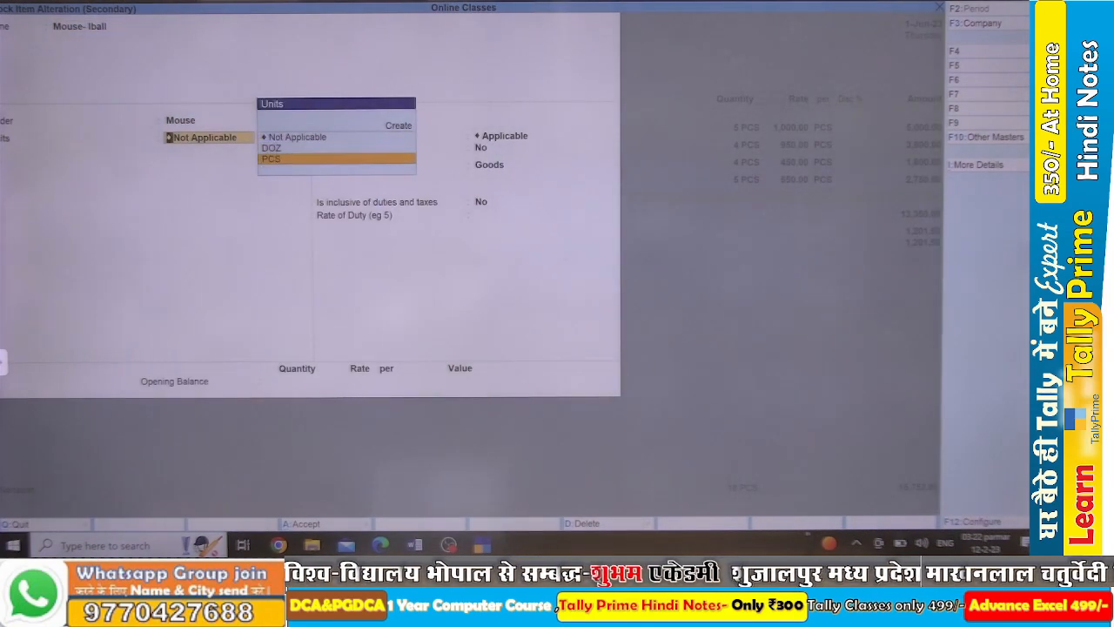
key("Return")
key("Return")
key("ctrl+a")
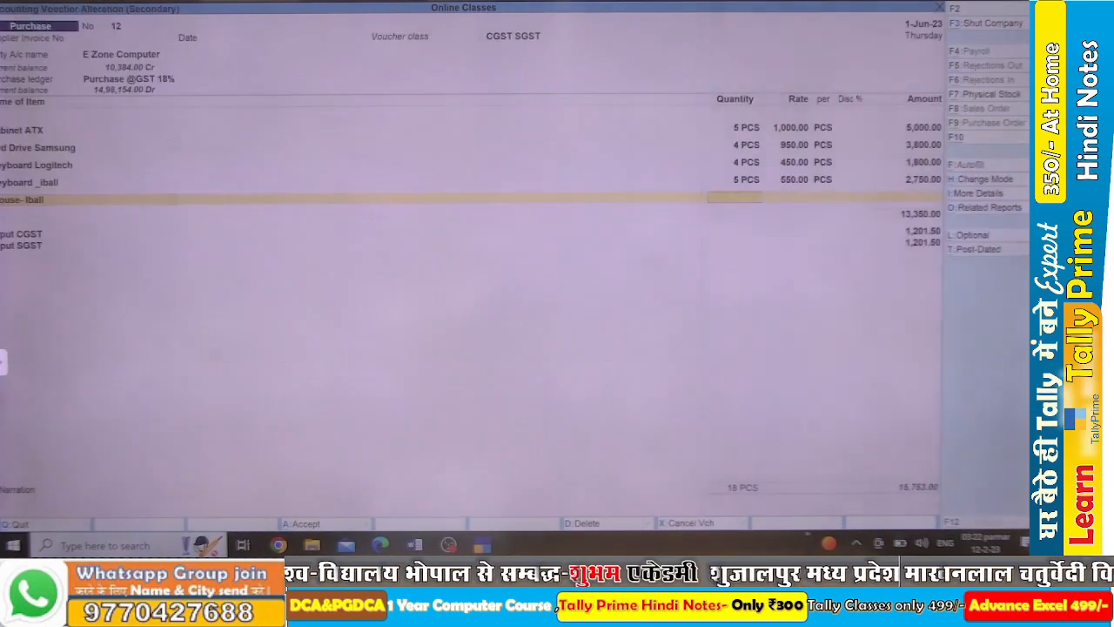
Record the Mouse- Iball purchase line with quantity 5 and rate 350 per PCS.
type("5")
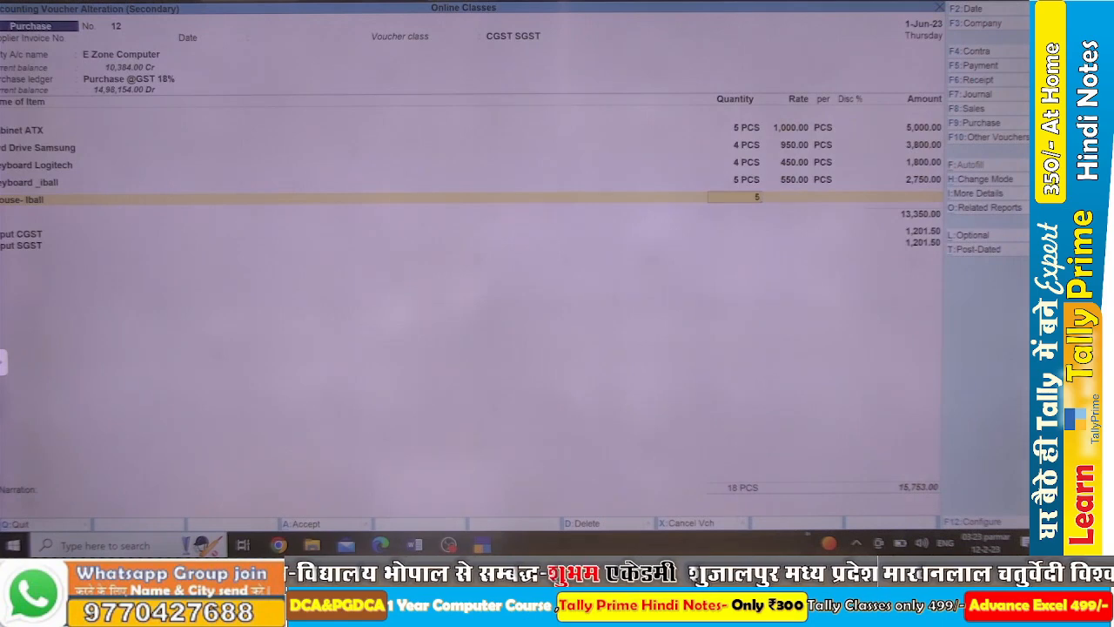
key("Return")
type("350")
key("Return")
key("Return")
key("Return")
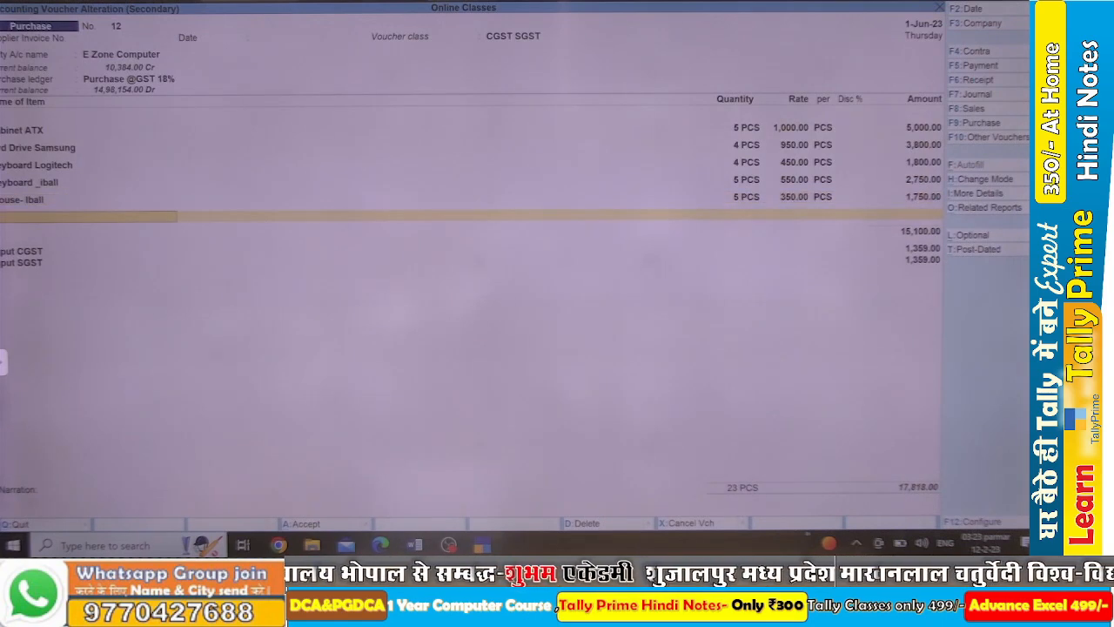
Create the stock item Mouse-Logitech from the voucher under the Mouse group with unit PCS, and save it.
key("alt+c")
type("Mouse-Logitech")
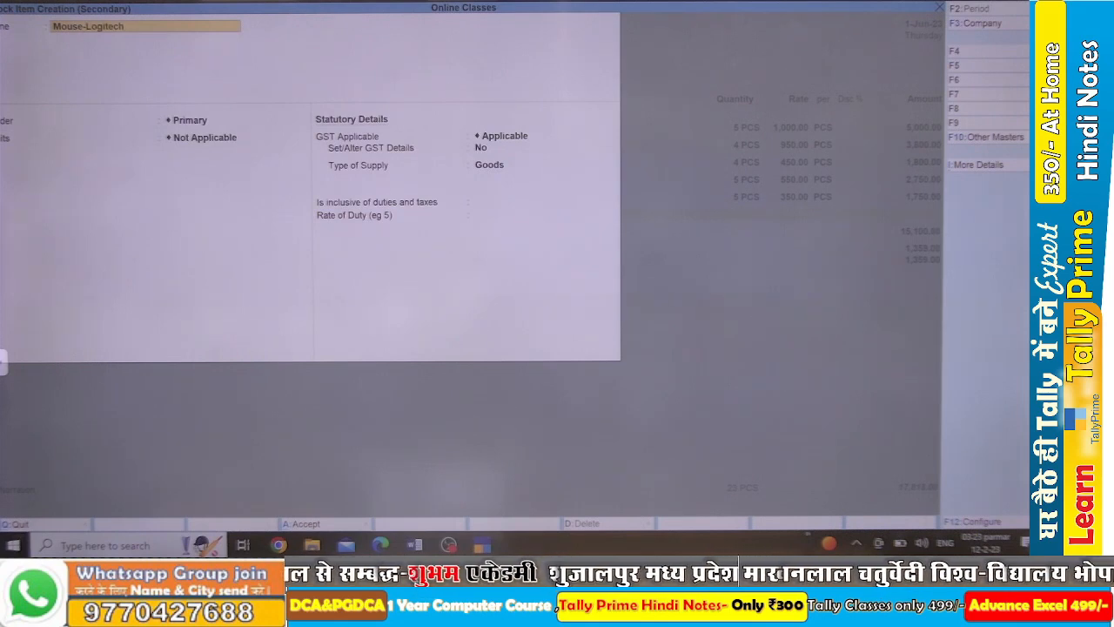
key("Return")
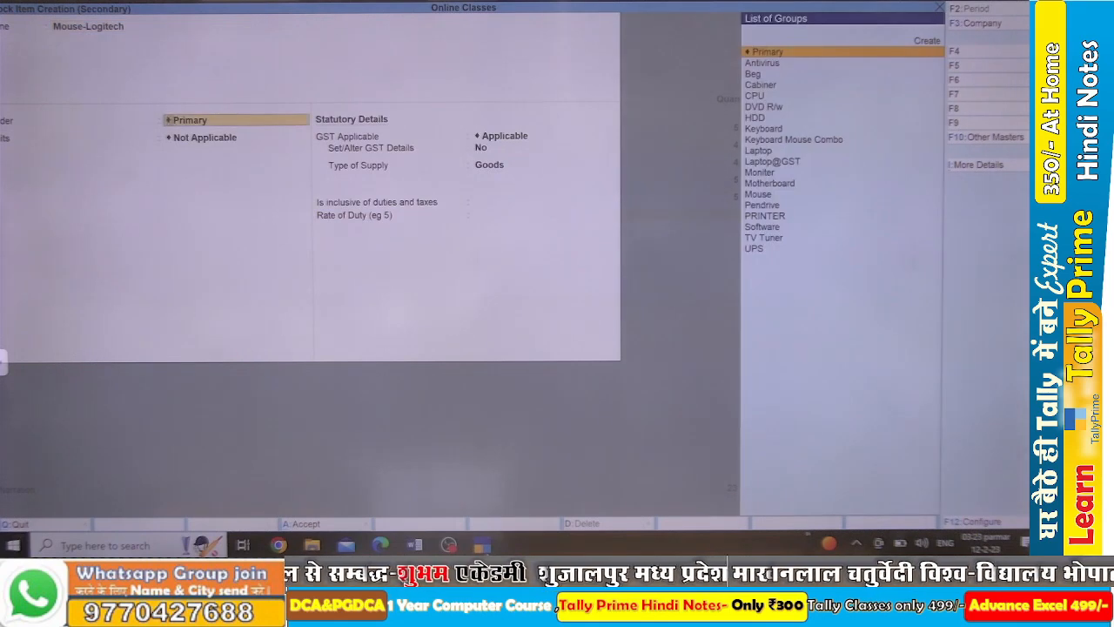
type("Mo")
mouse_move(481, 545)
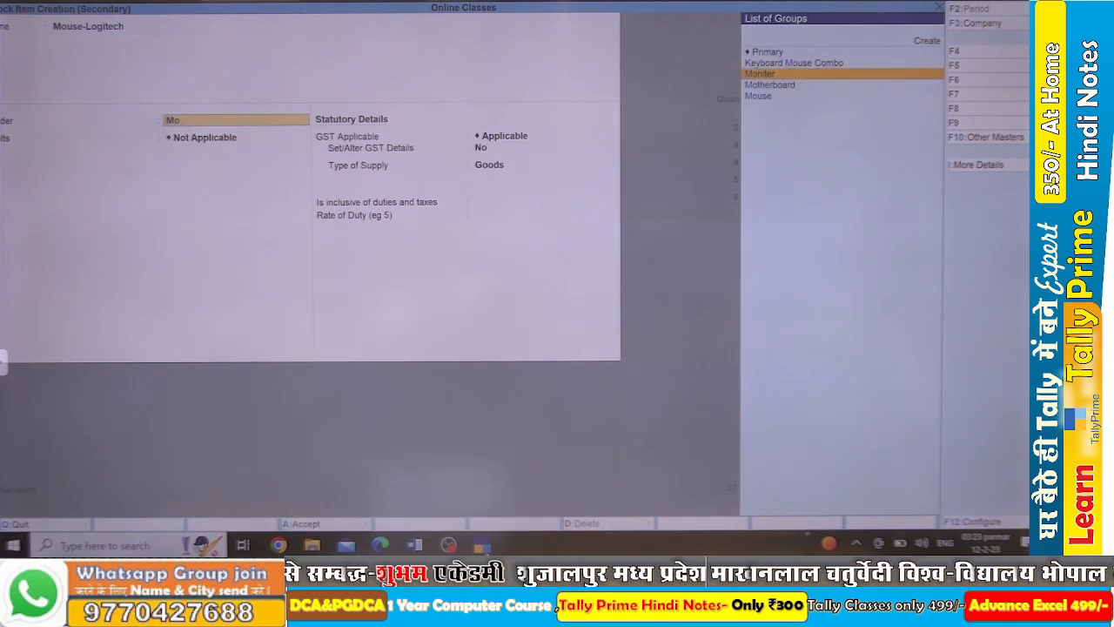
key("Return")
key("BackSpace")
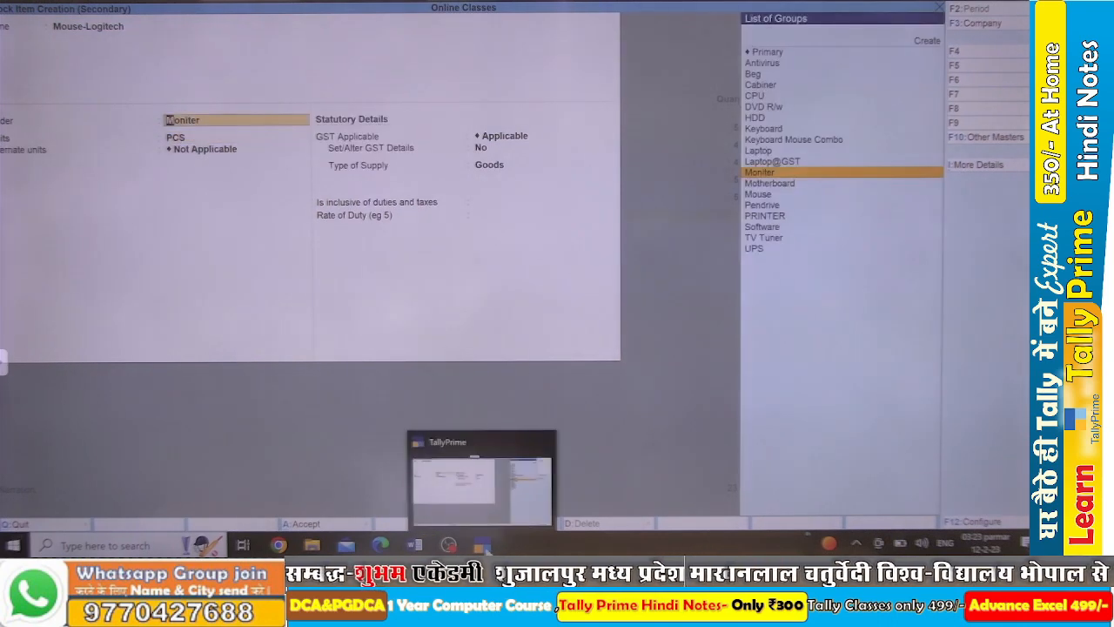
key("Down")
key("Down")
key("Return")
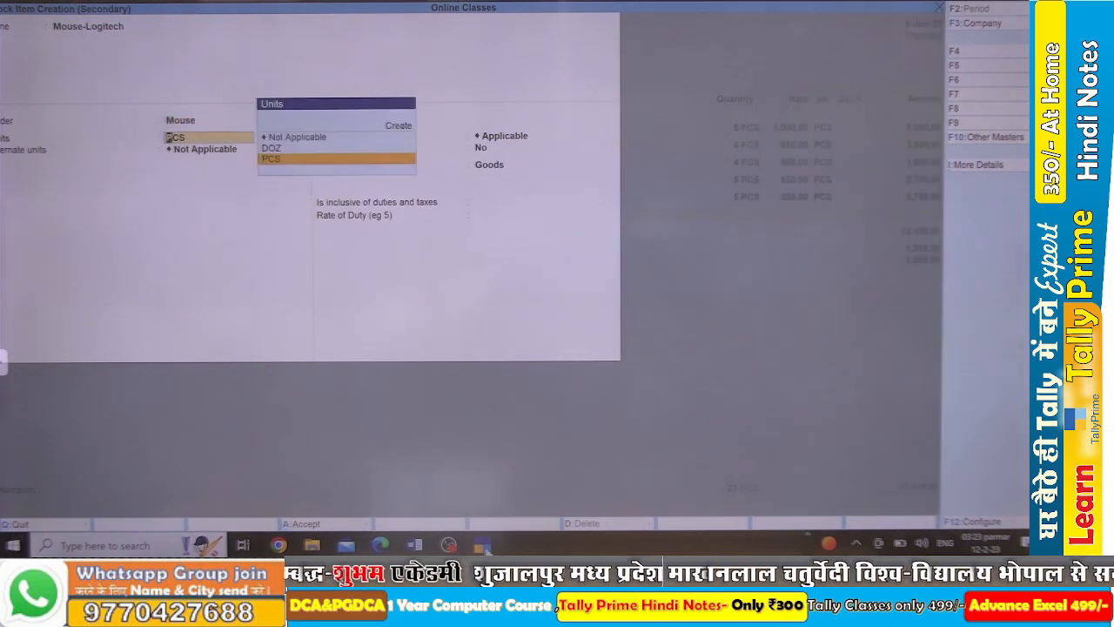
key("ctrl+a")
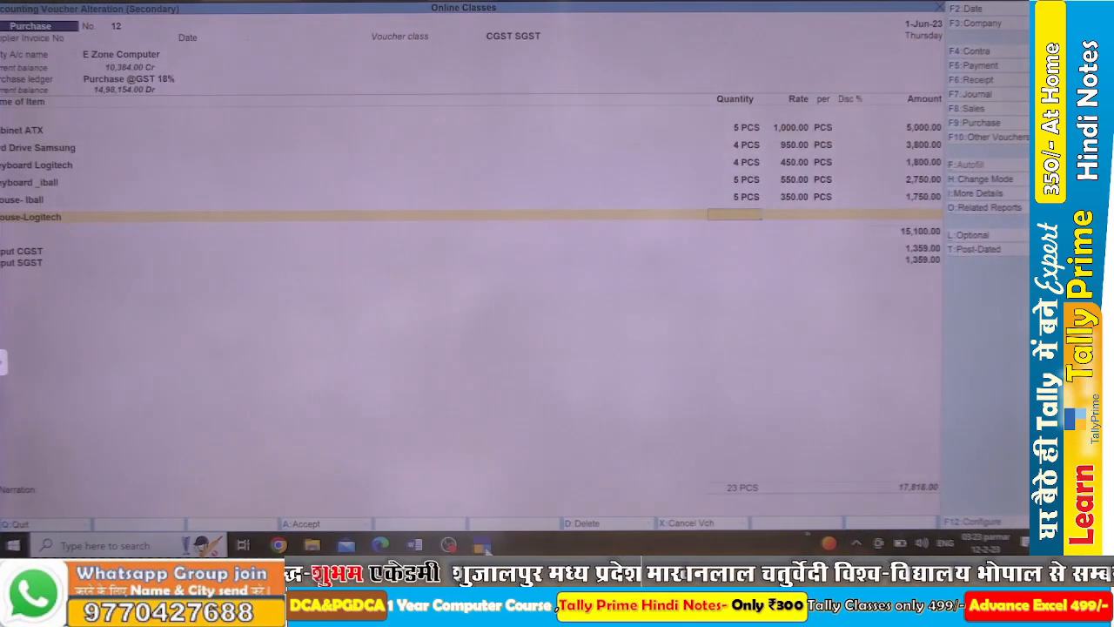
Record the Mouse-Logitech purchase line with quantity 5 and rate 300 per PCS, and check the voucher total against the Word exercise.
key("alt+Tab")
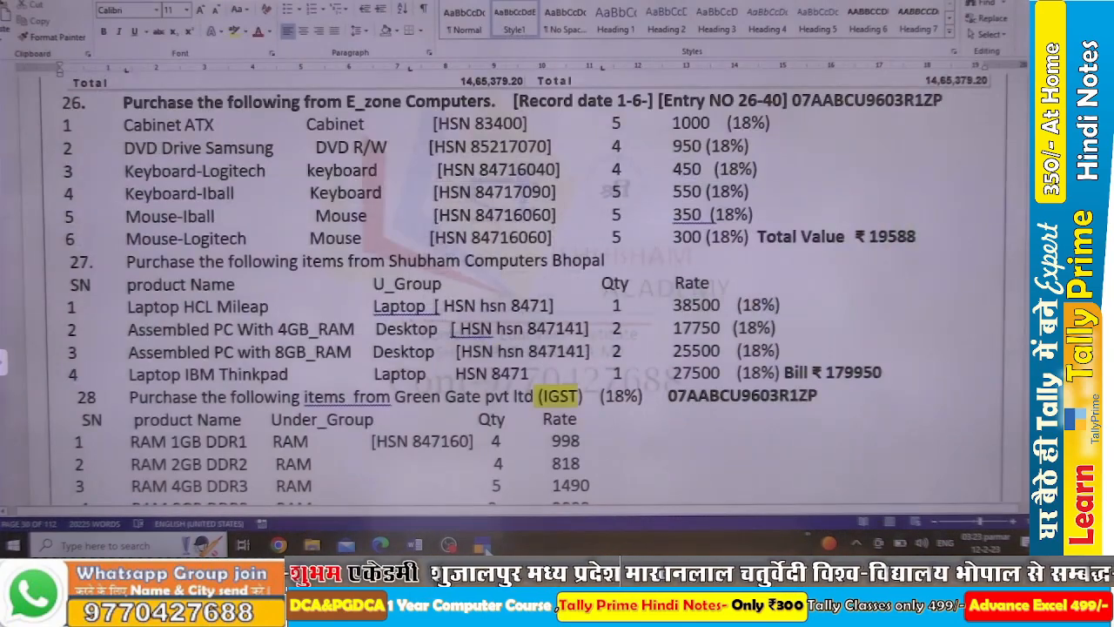
key("alt+Tab")
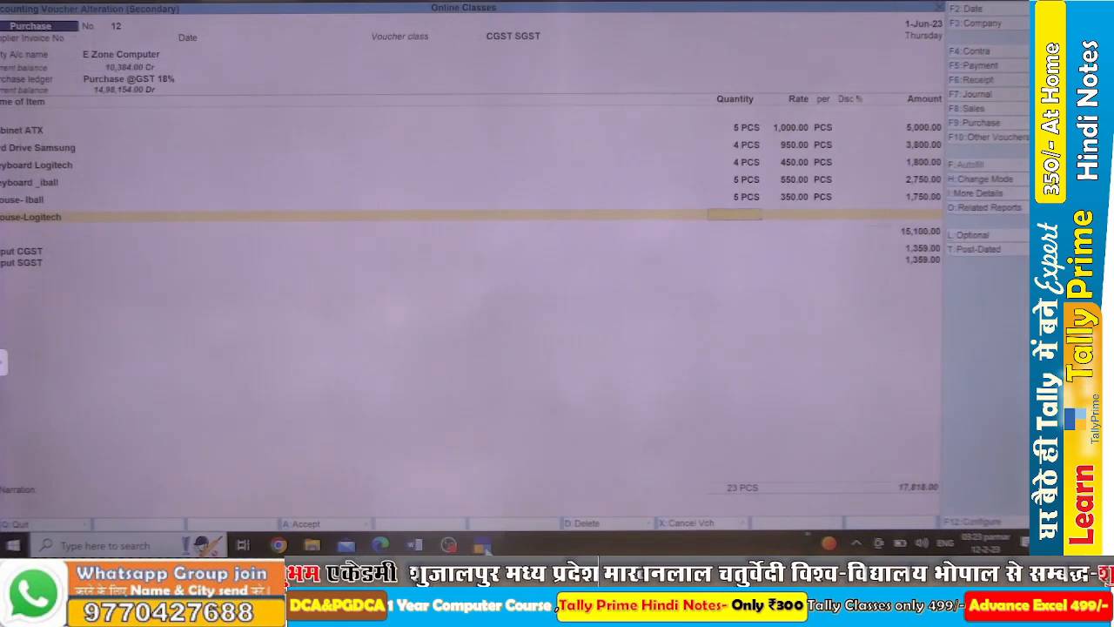
type("5")
key("Return")
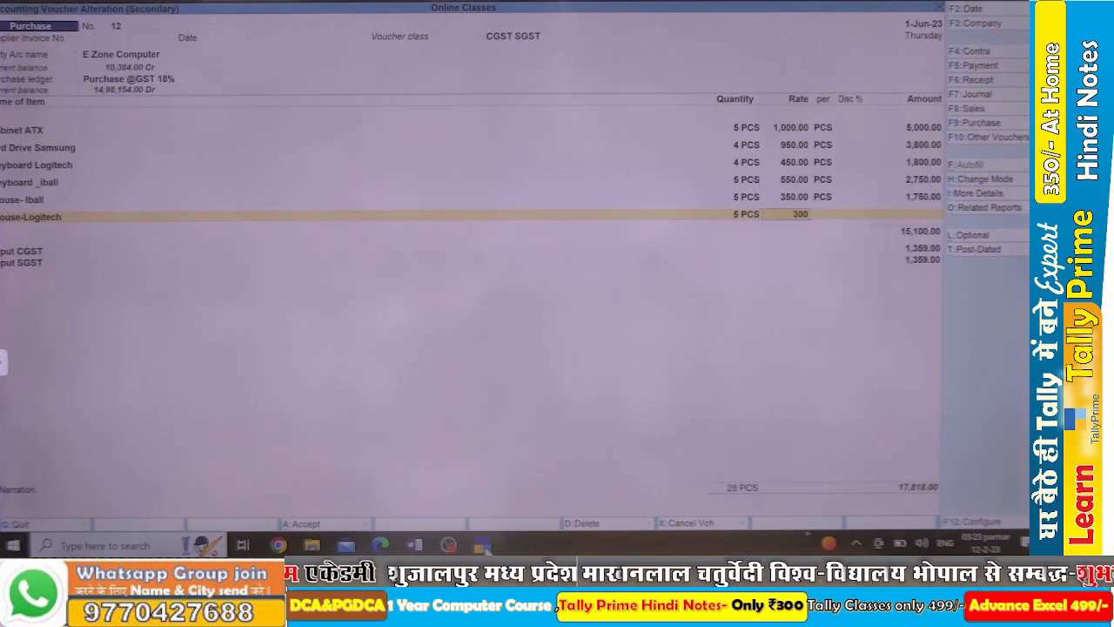
type("300")
key("Return")
key("Return")
key("Return")
key("Return")
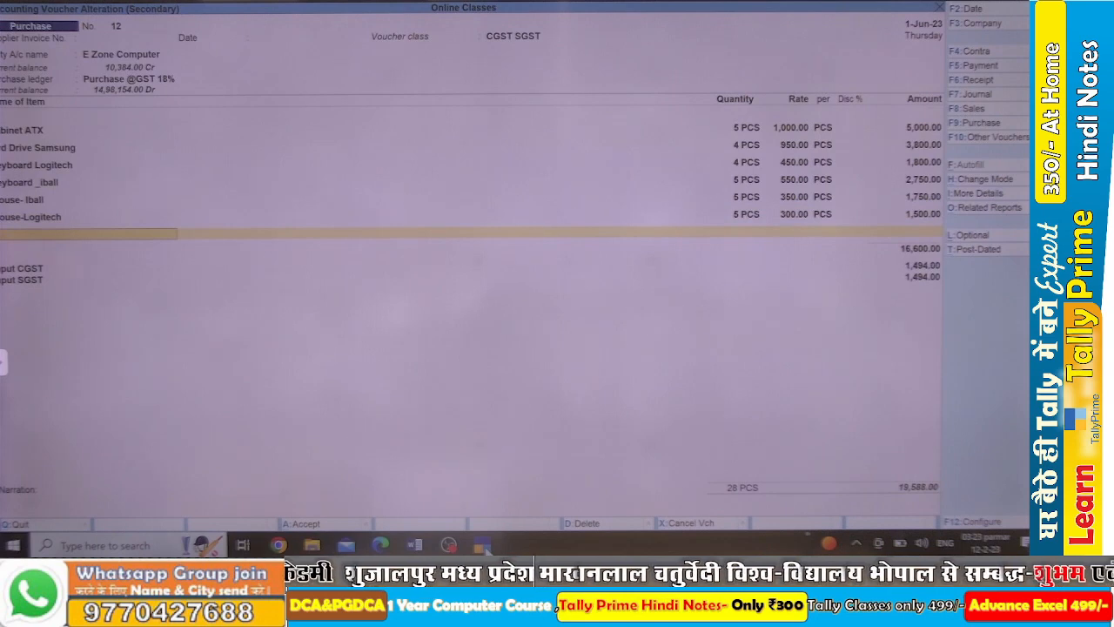
key("alt+Tab")
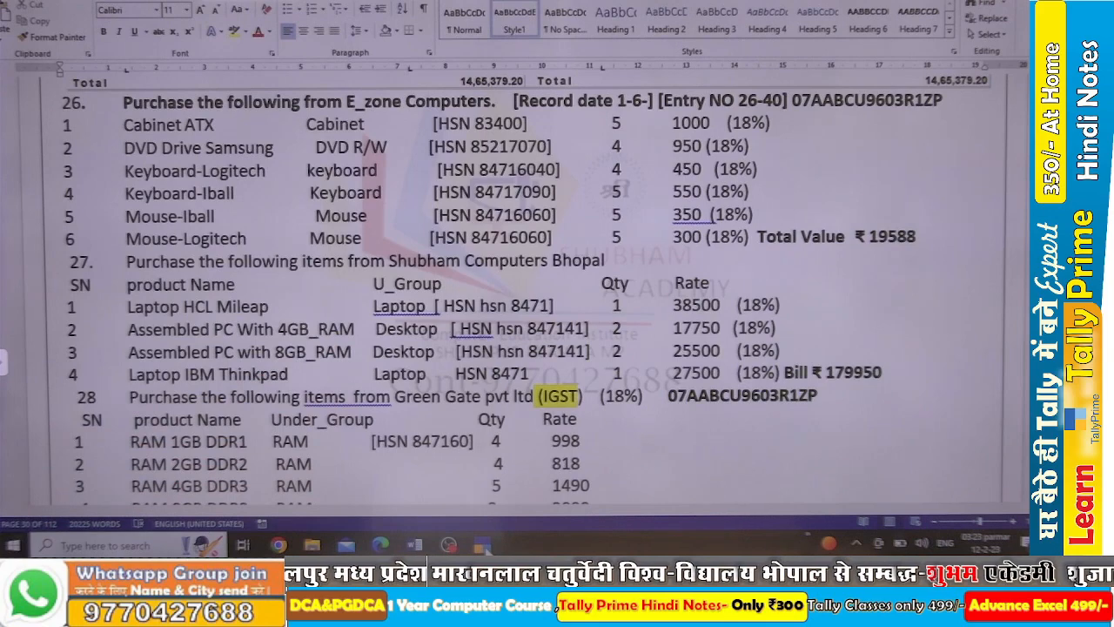
key("alt+Tab")
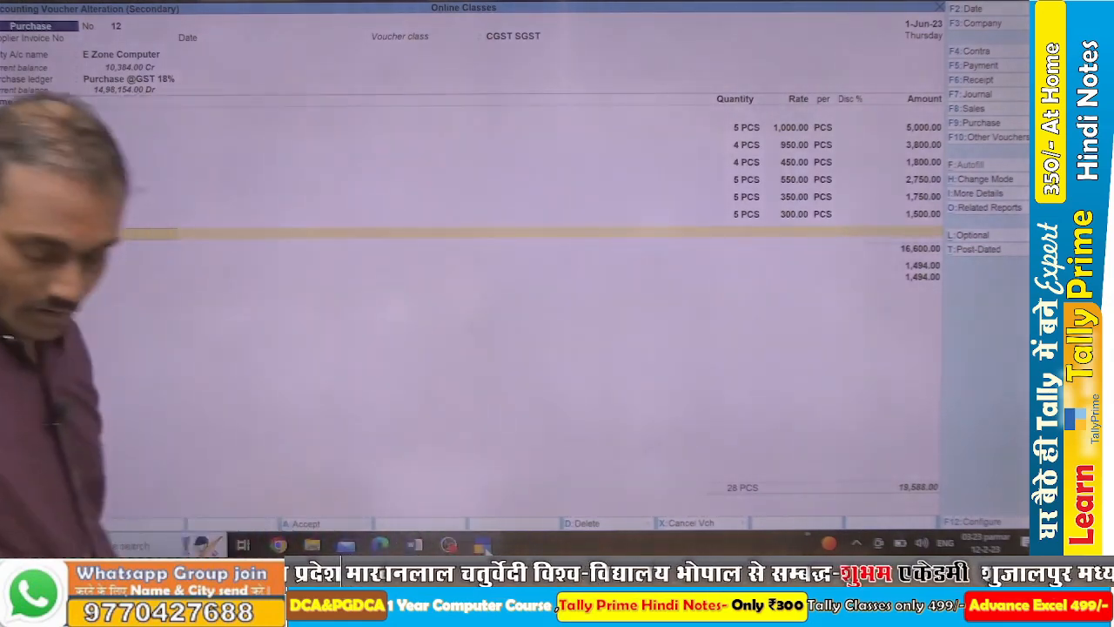
Switch to Calculator, add the voucher's CGST and SGST amounts of 1494 each, and add 184710 to the sum.
key("XF86Calculator")
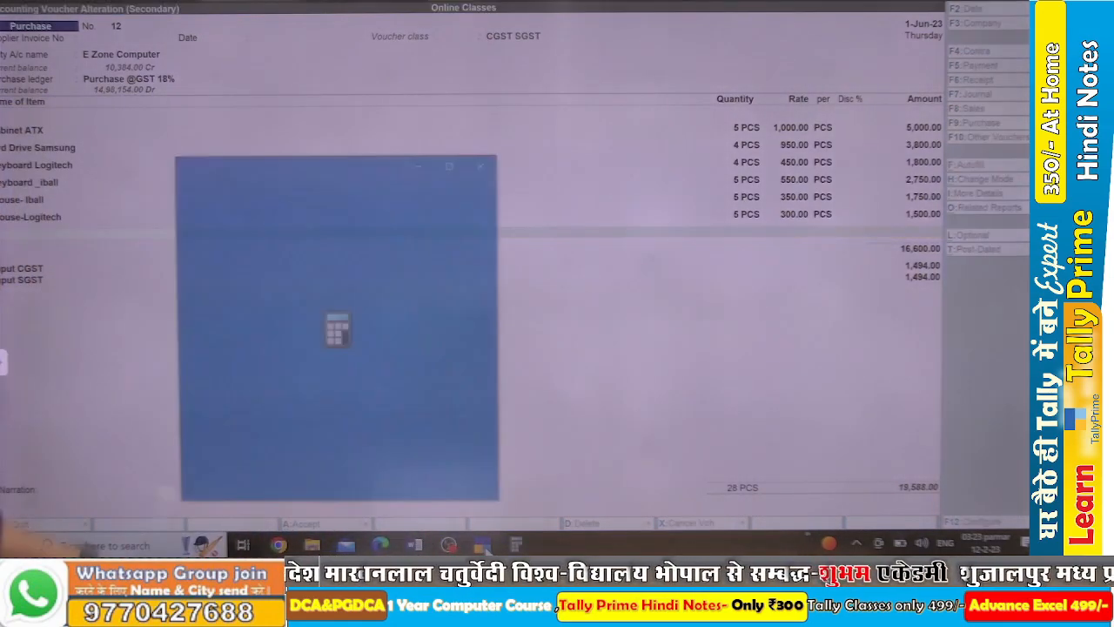
left_click_drag(322, 165, 316, 97)
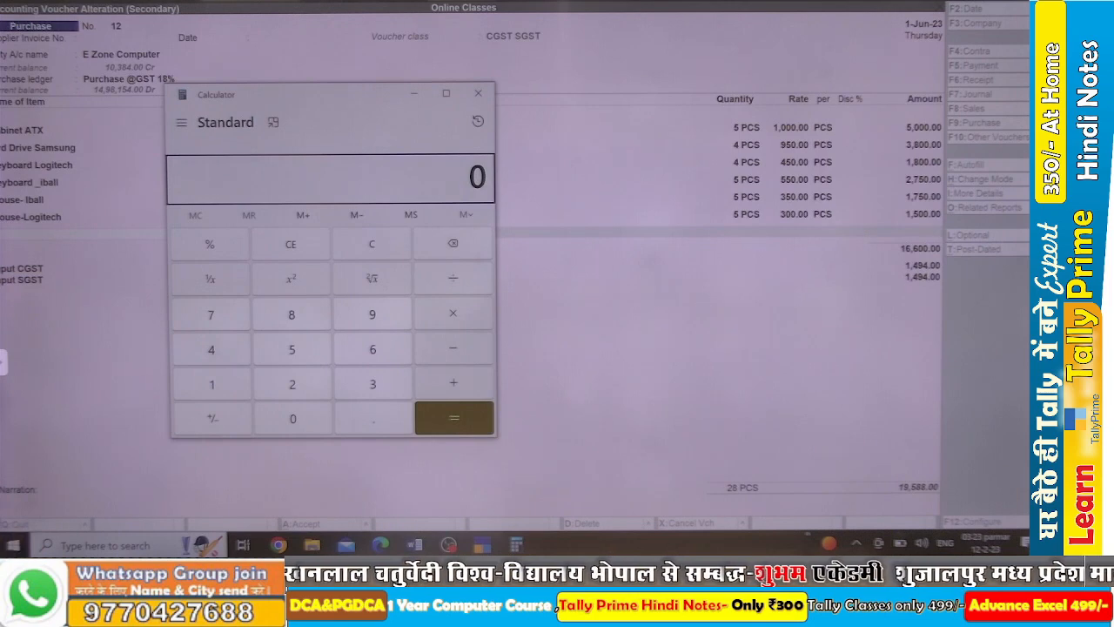
type("14")
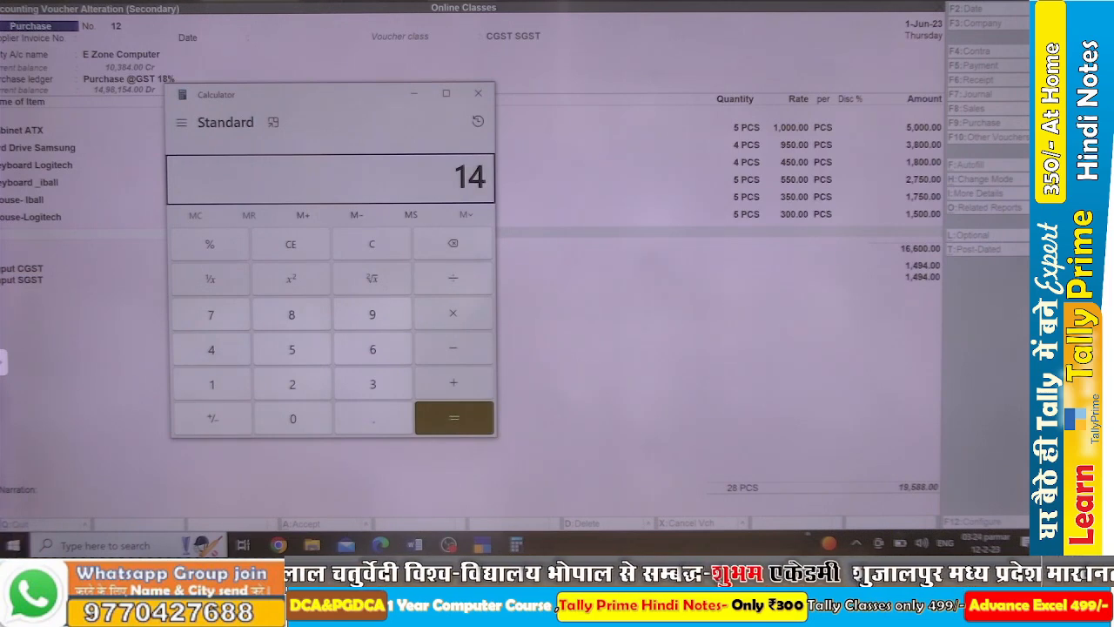
type("94 + 1494")
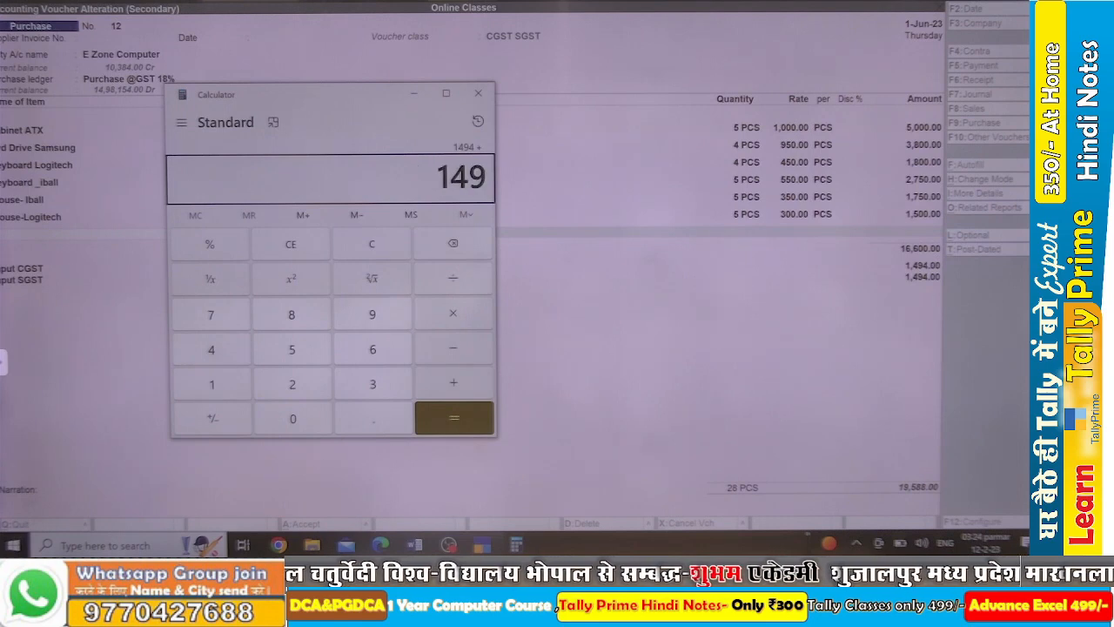
key("Return")
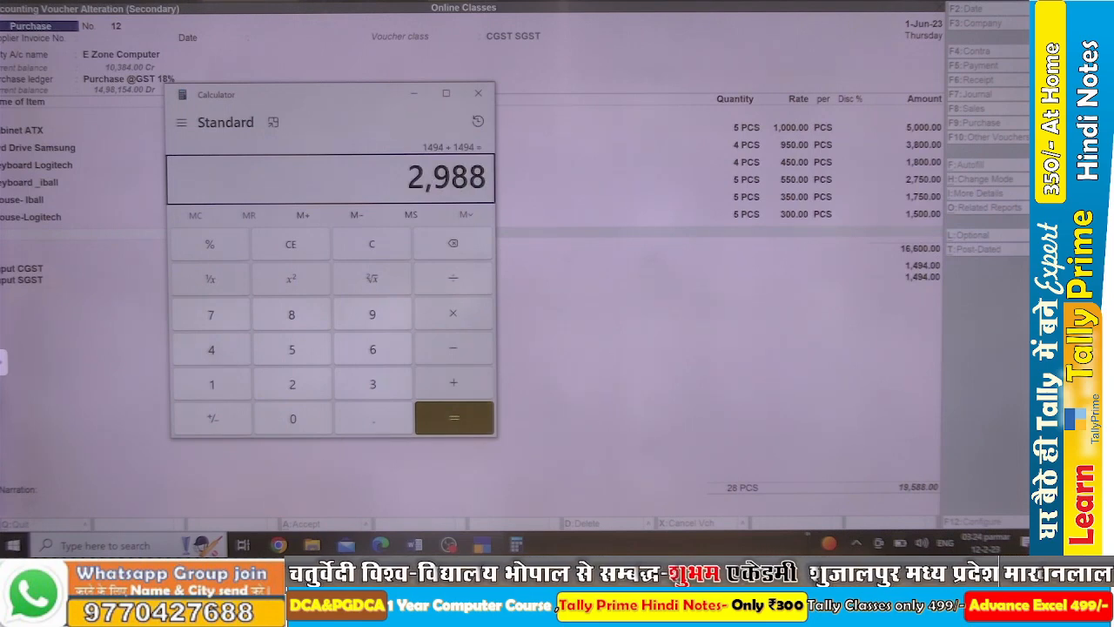
key("plus")
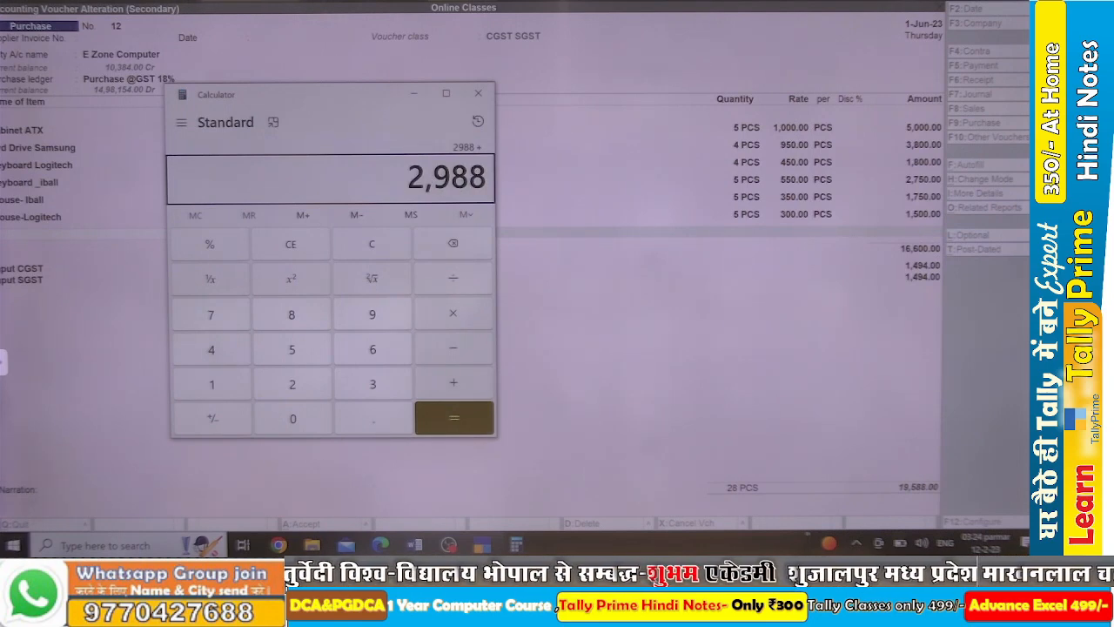
type("1,84,")
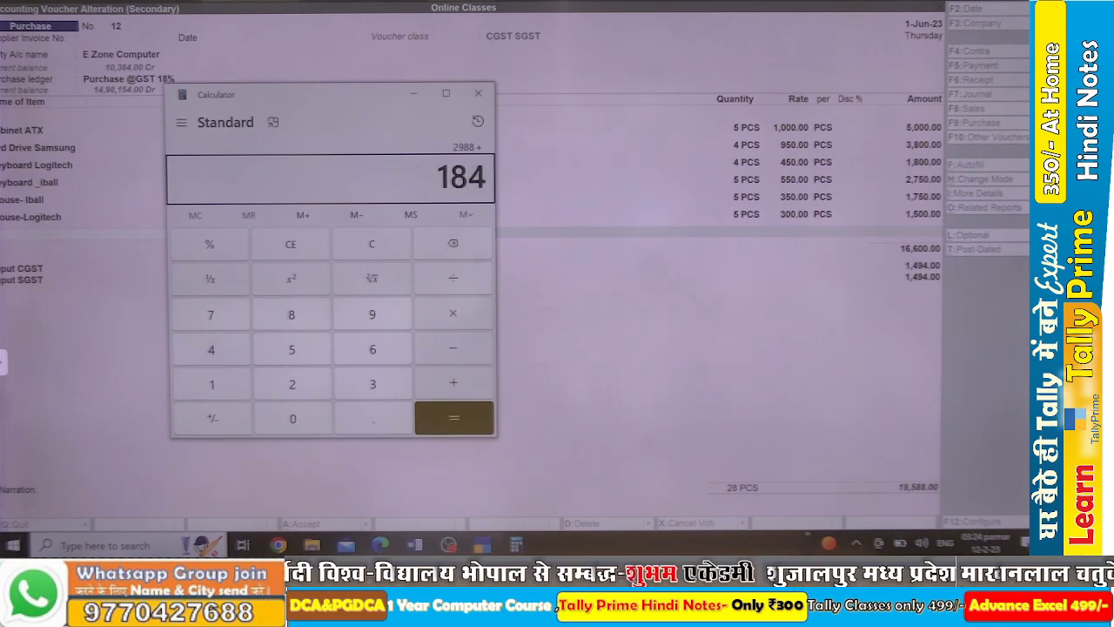
type("710")
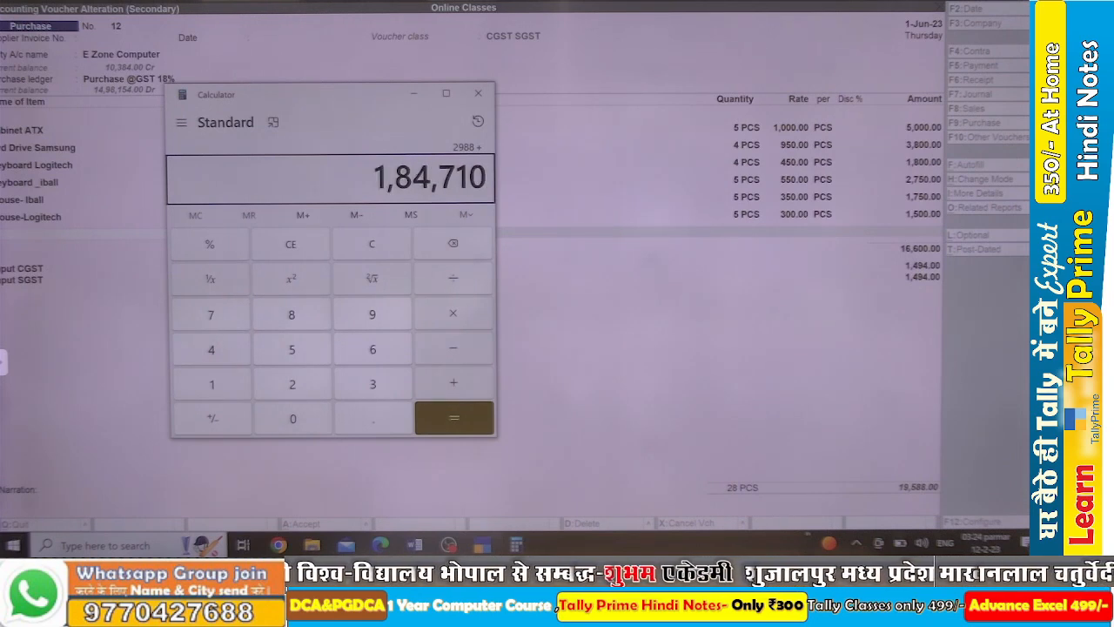
key("Return")
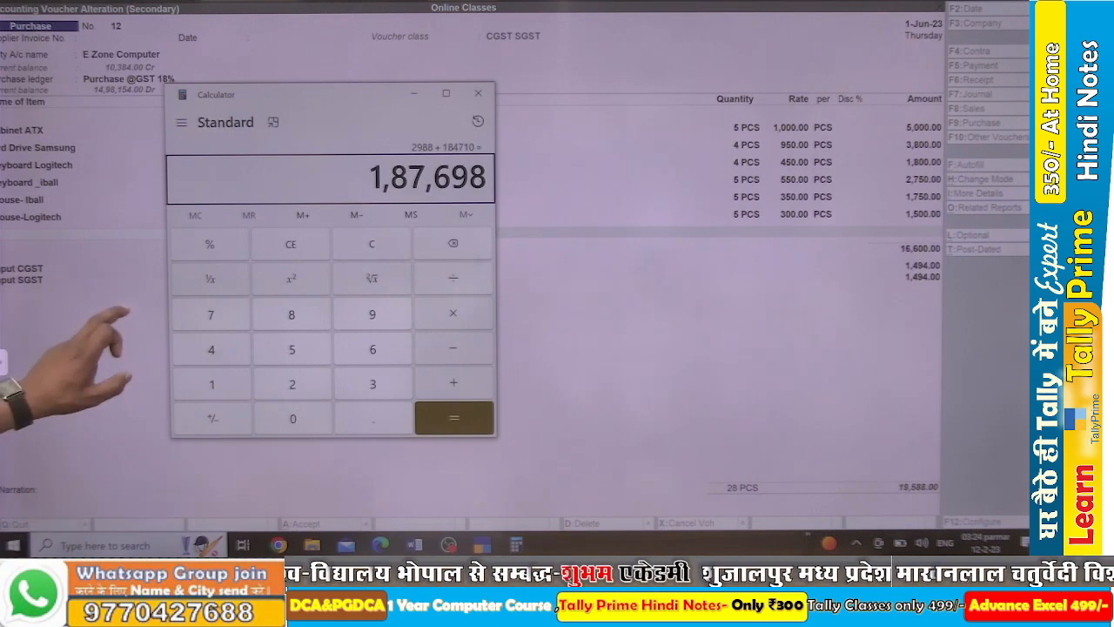
Switch back to TallyPrime, save the E Zone Computer purchase voucher and return to the Gateway of Tally.
key("alt+Tab")
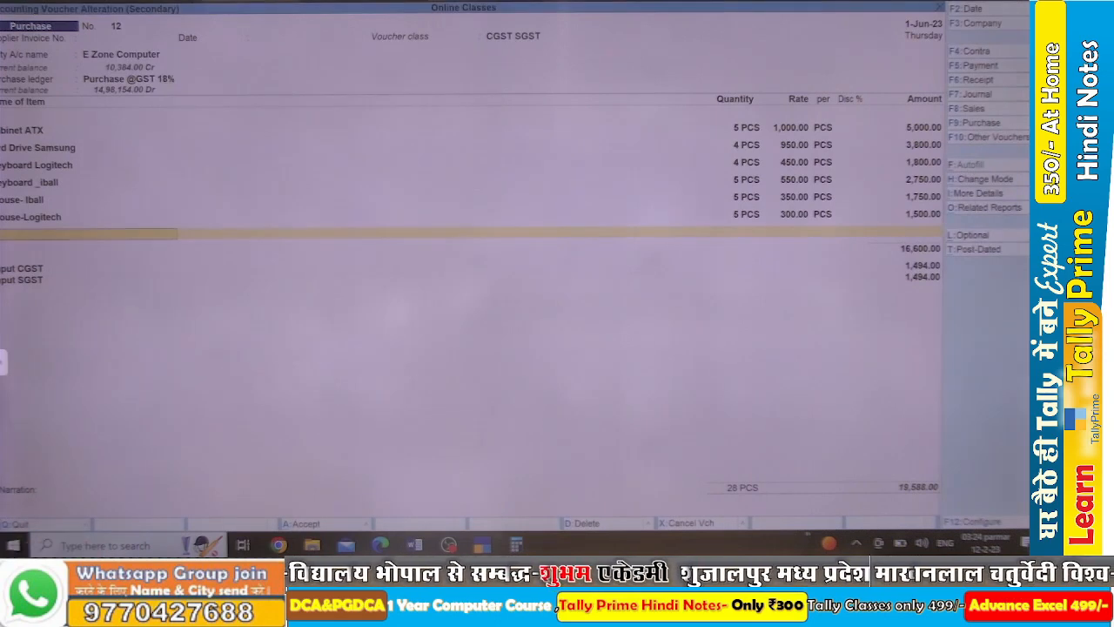
key("ctrl")
key("ctrl+a")
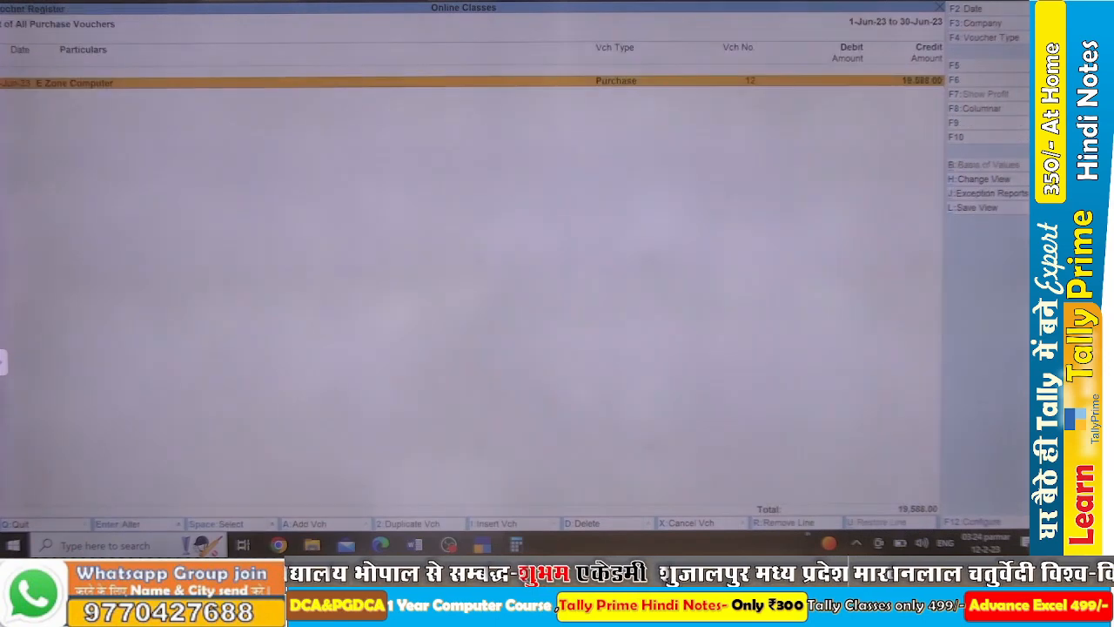
key("Escape")
key("Escape")
key("Escape")
key("Escape")
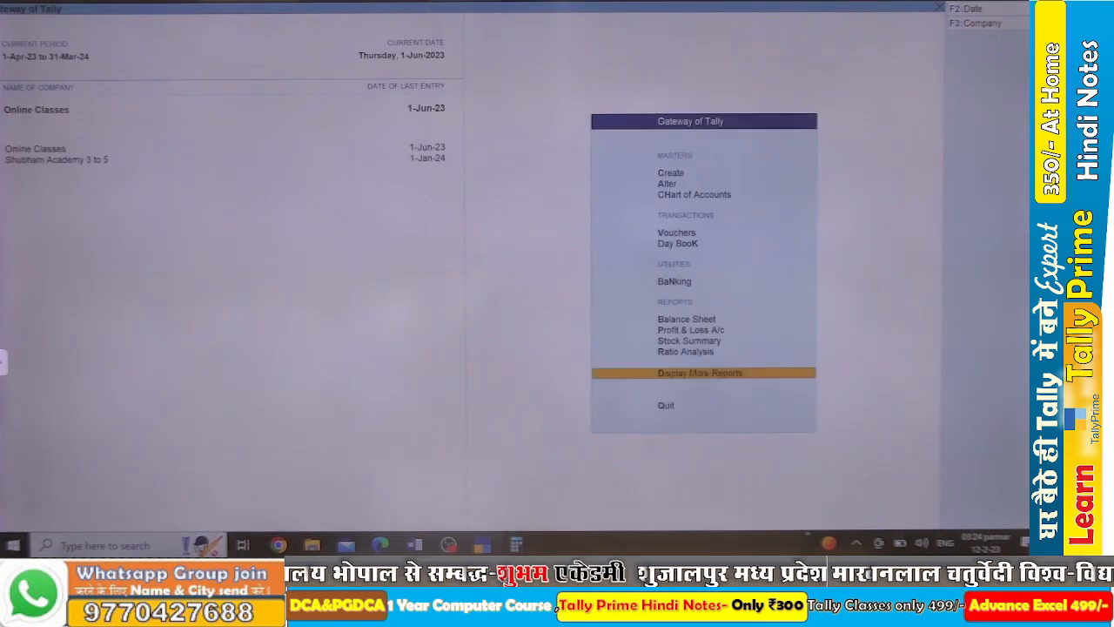
key("Escape")
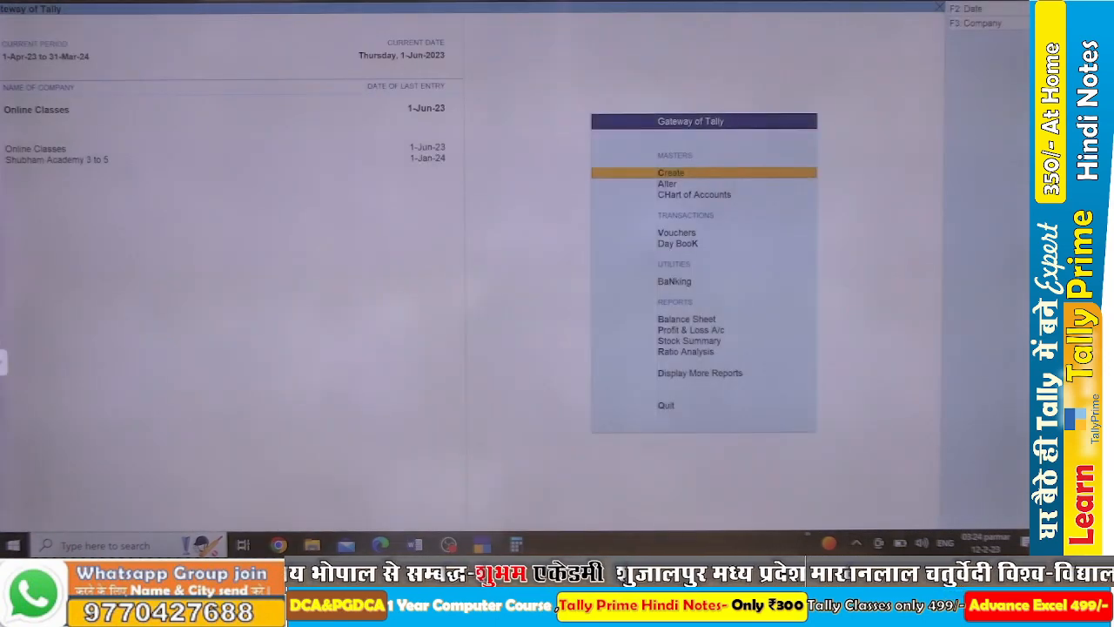
Open the detailed Balance Sheet, compare Duties & Taxes with the Calculator result, and close Calculator.
key("b")
key("alt+F5")
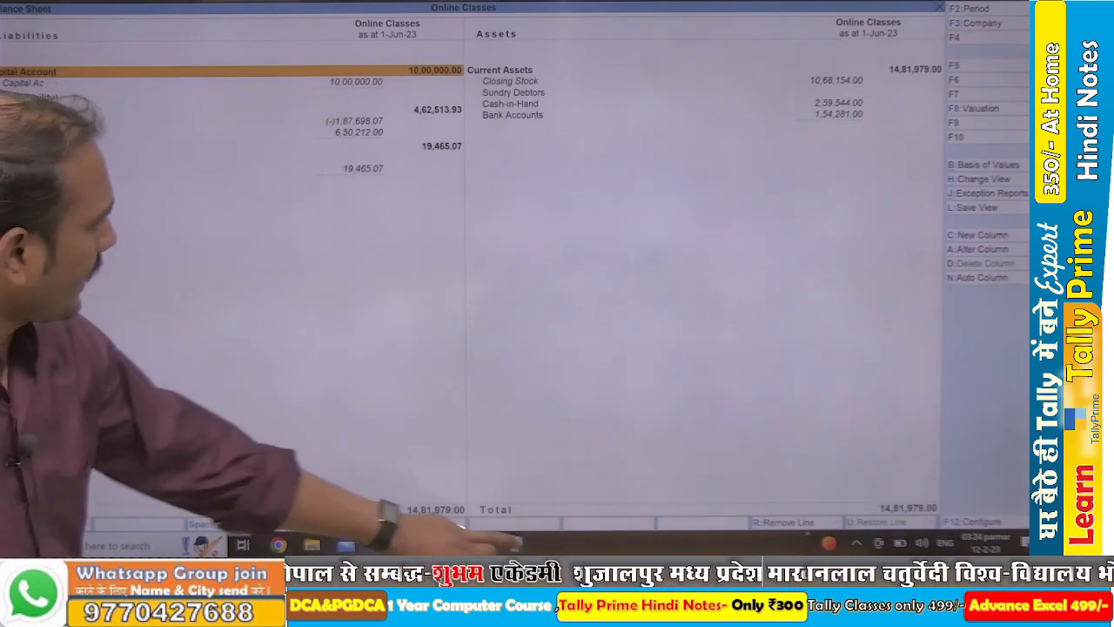
left_click(516, 544)
left_click_drag(269, 97, 243, 169)
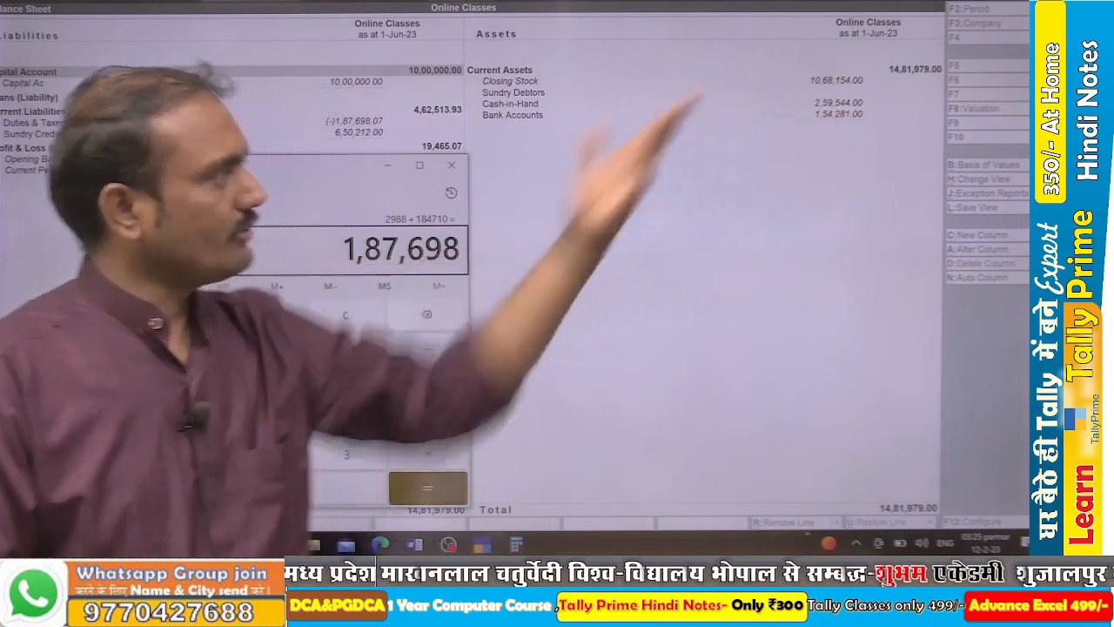
key("alt+F4")
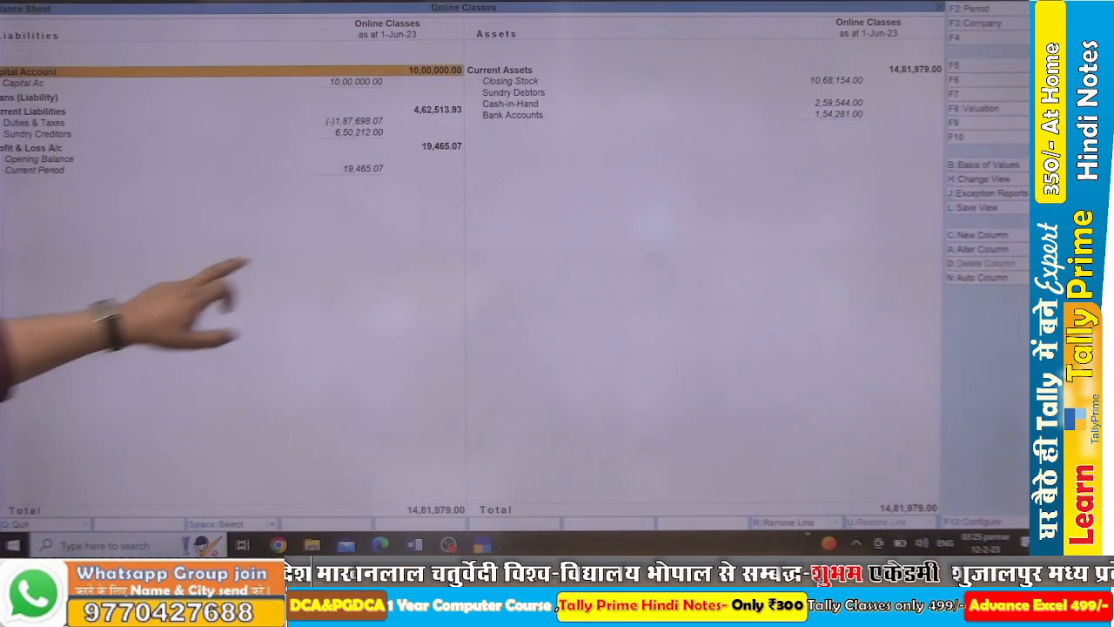
Drill down from the Balance Sheet into the Profit & Loss A/c.
key("Down")
key("Down")
key("Down")
key("Down")
key("Down")
key("Down")
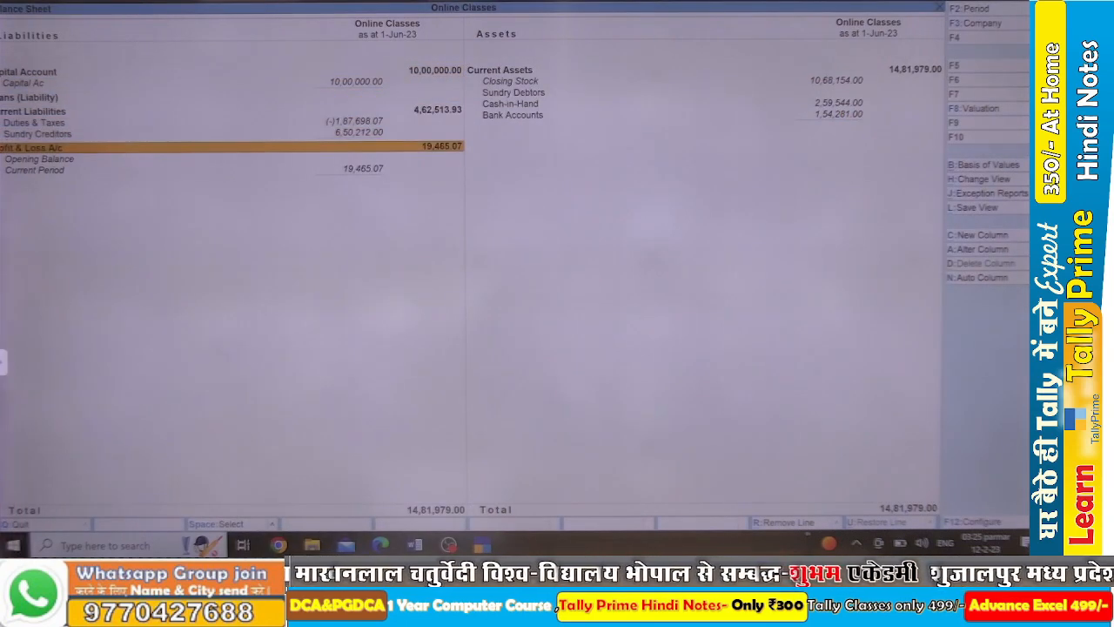
key("Return")
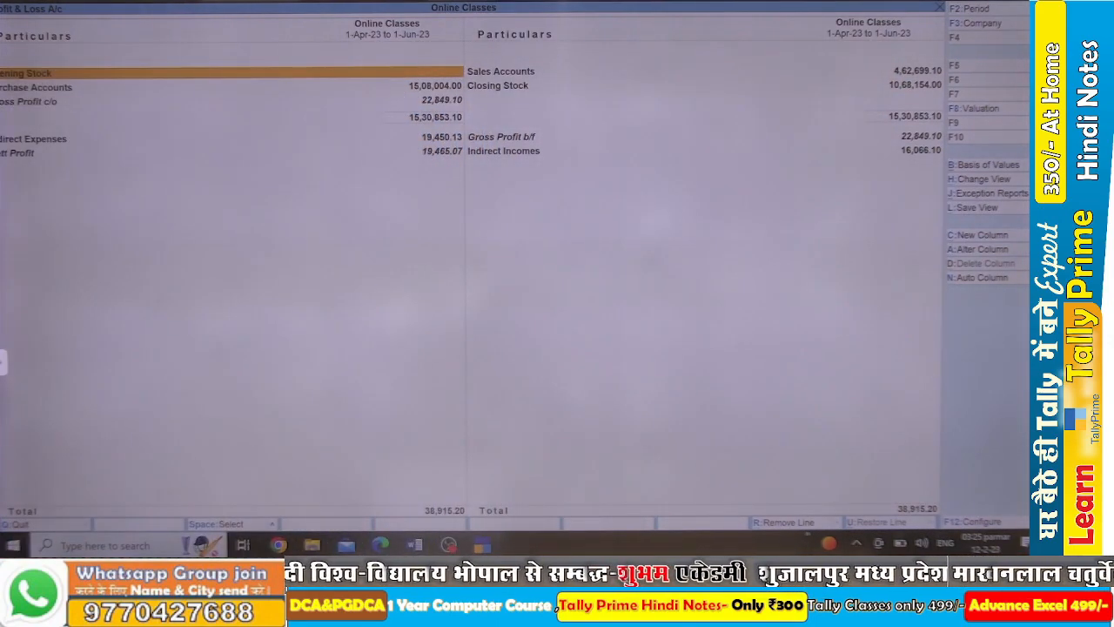
Examine the indirect expenses and gross profit in the Profit & Loss A/c, and return to the Gateway of Tally.
key("Down")
key("Down")
key("Down")
key("Up")
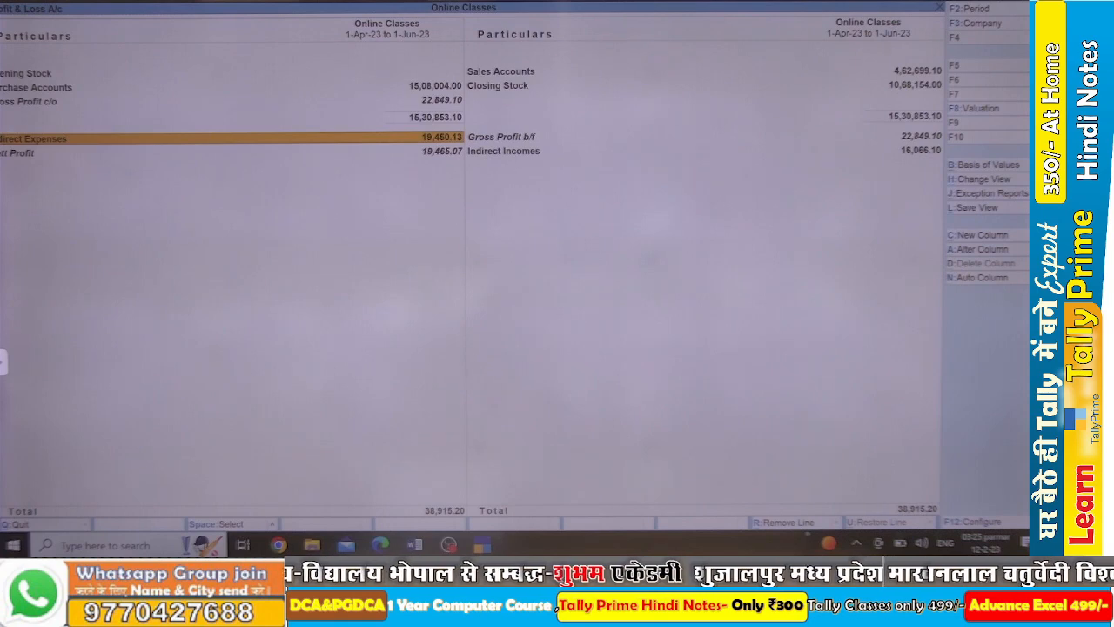
key("Right")
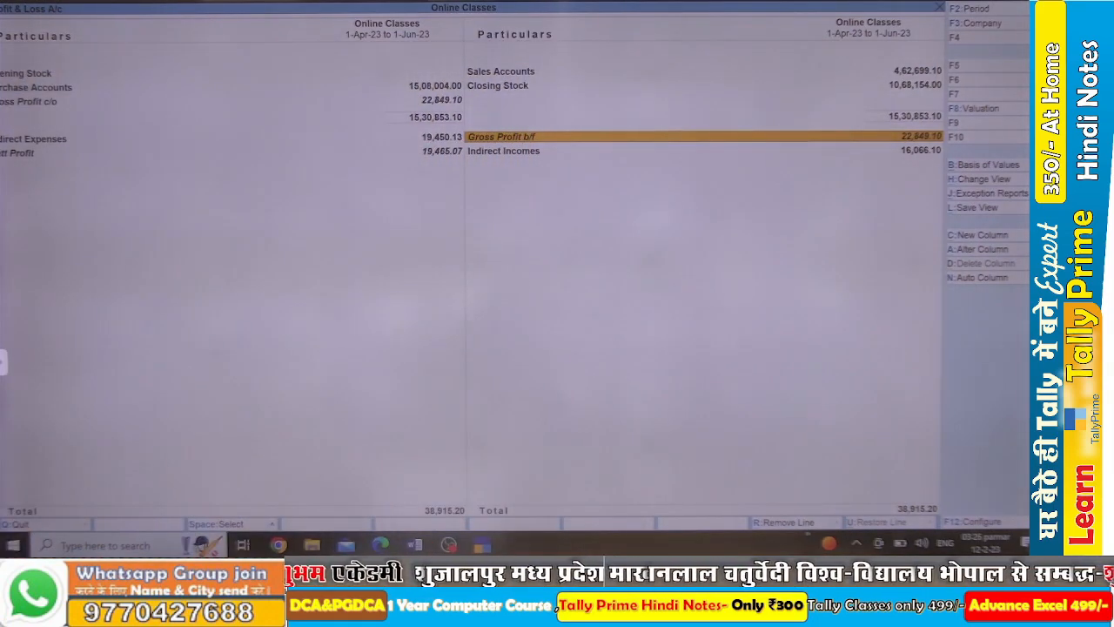
key("Escape")
key("Escape")
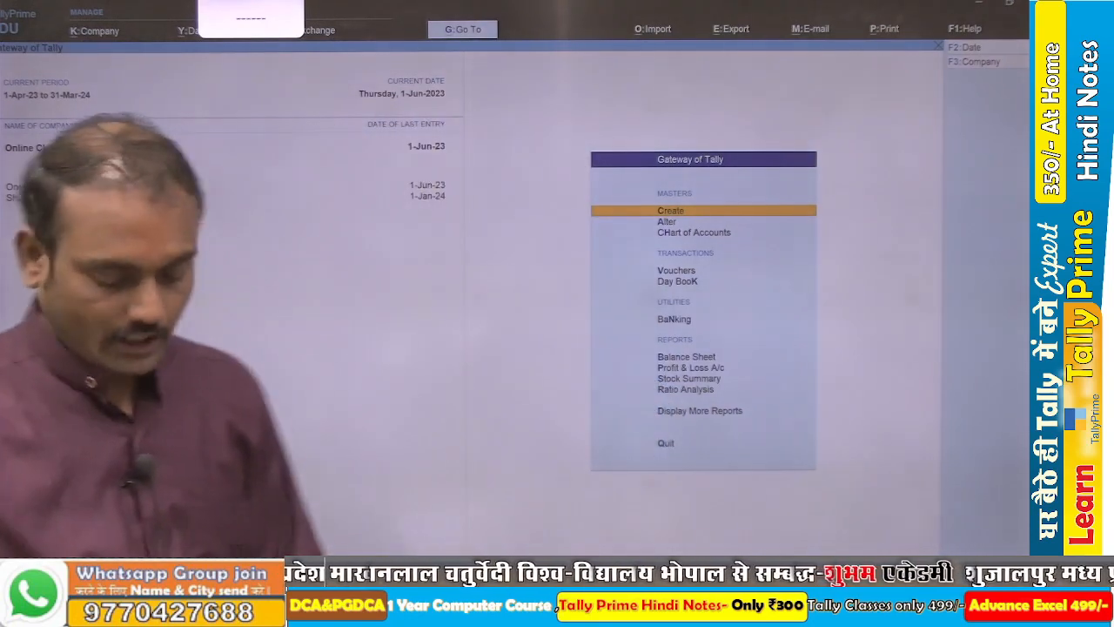
Switch to the Word exercise document and review the items, quantities and rates in purchase entries 27 to 30.
key("alt+Tab")
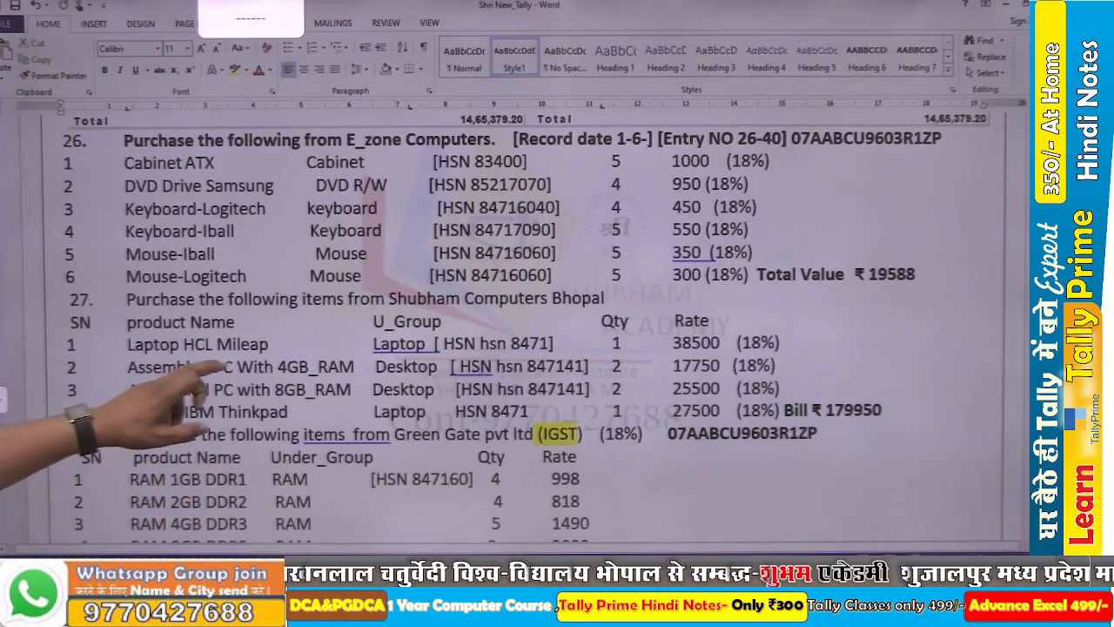
scroll(523, 331, "down", 2)
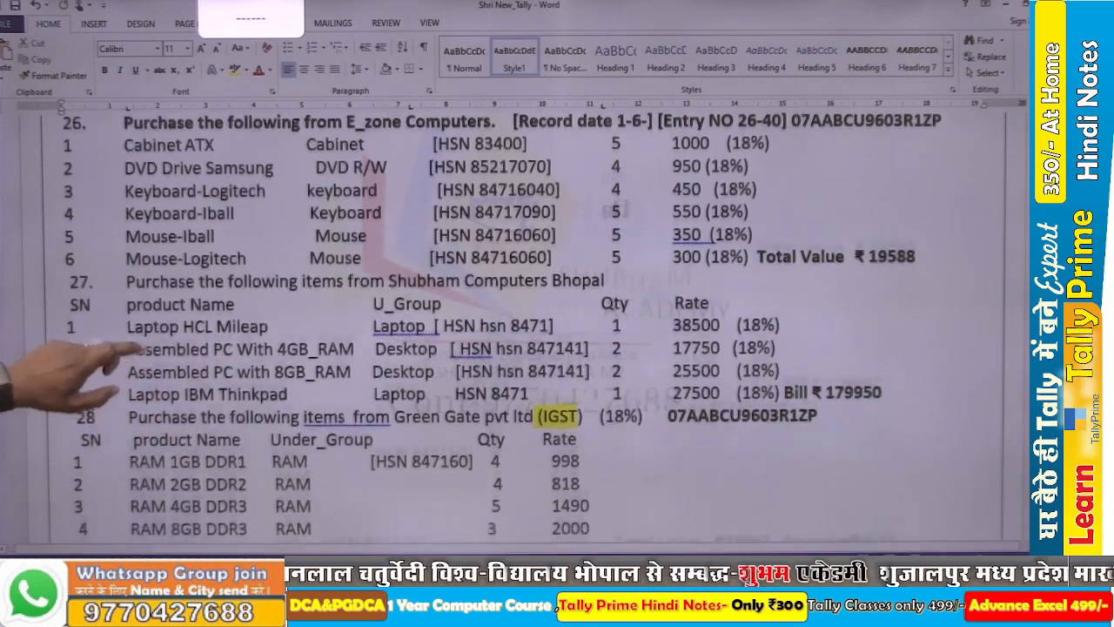
scroll(522, 330, "down", 1)
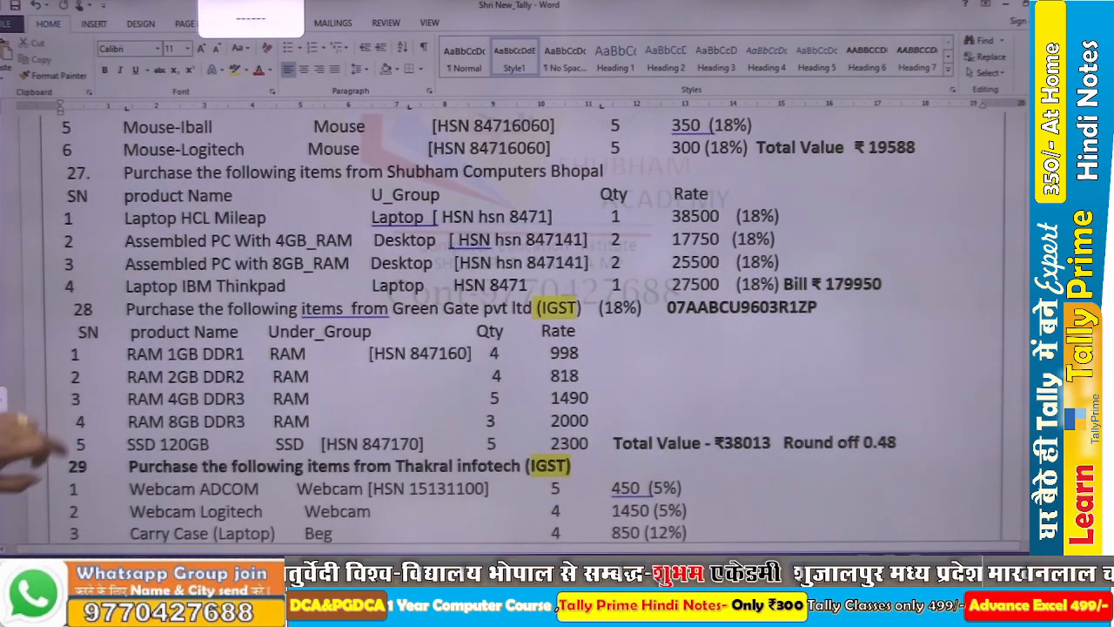
scroll(522, 330, "down", 5)
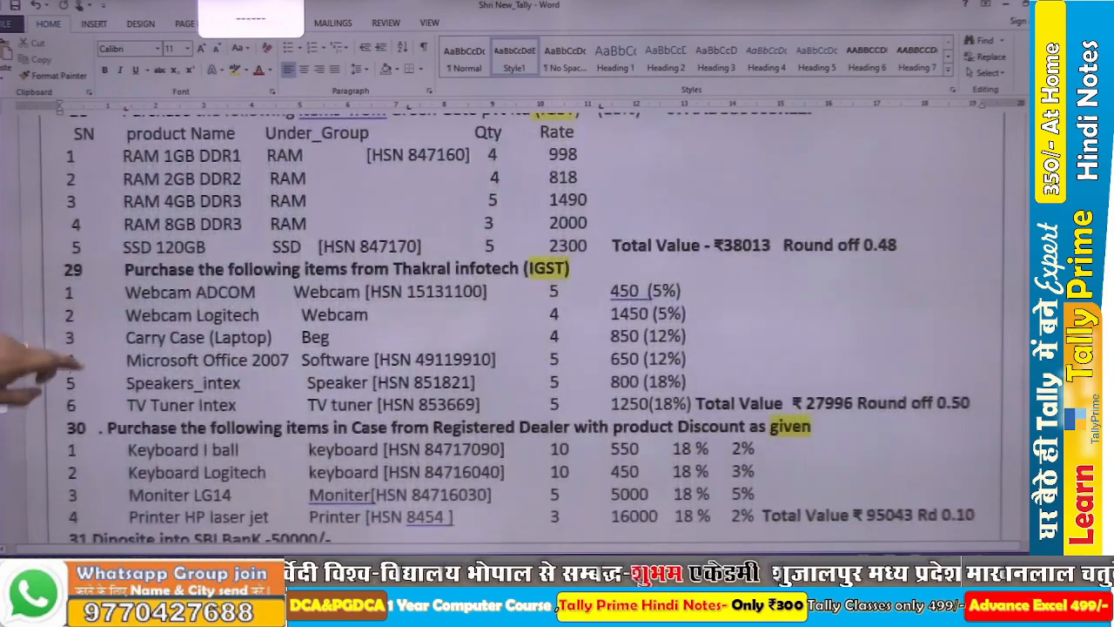
scroll(522, 331, "up", 3)
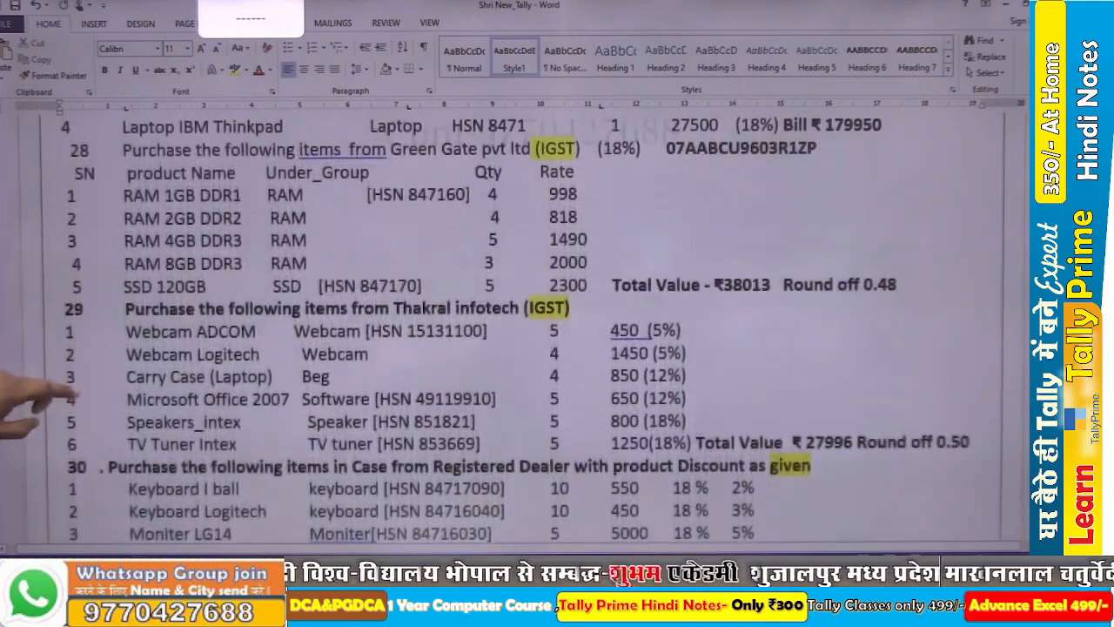
scroll(522, 331, "up", 2)
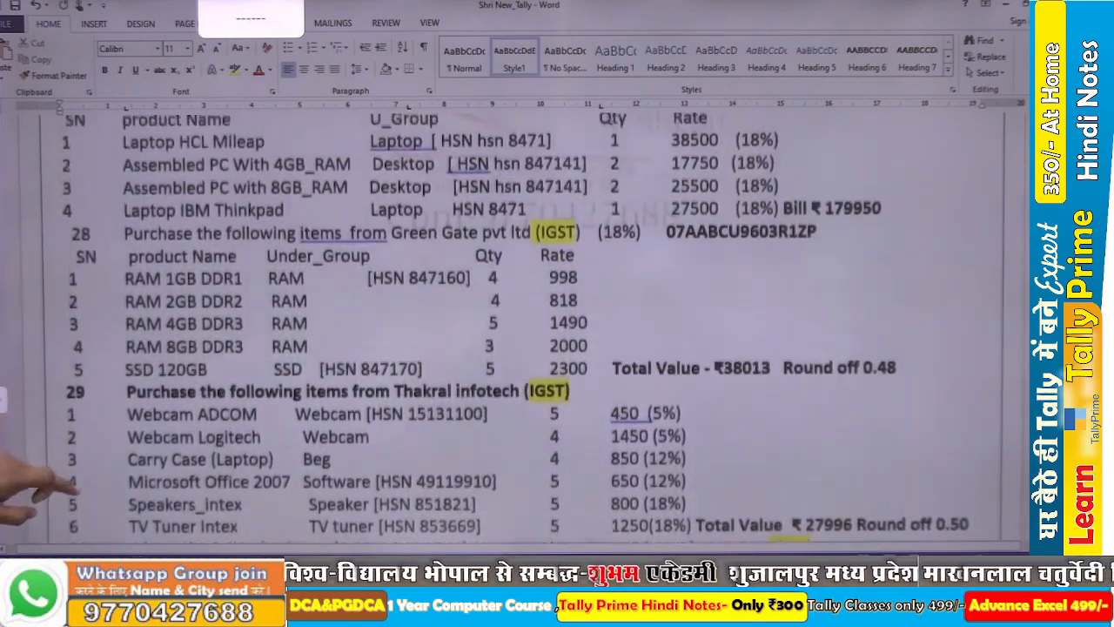
scroll(522, 331, "up", 3)
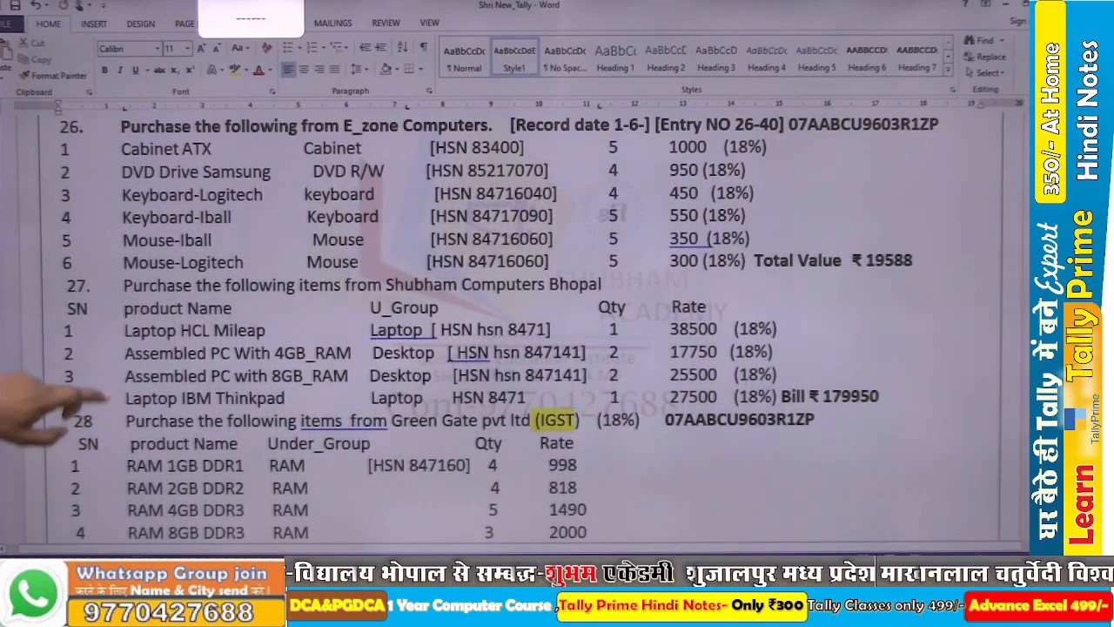
scroll(523, 330, "down", 1)
scroll(523, 331, "down", 2)
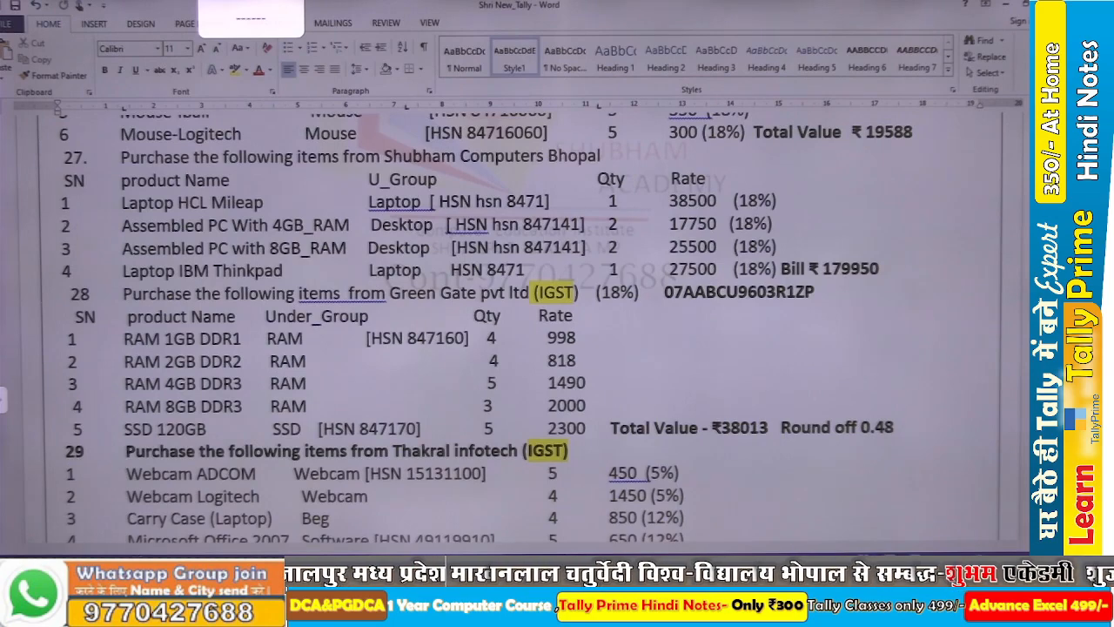
Switch back to TallyPrime and start a new purchase voucher, leaving the supplier invoice number and date blank.
key("alt+Tab")
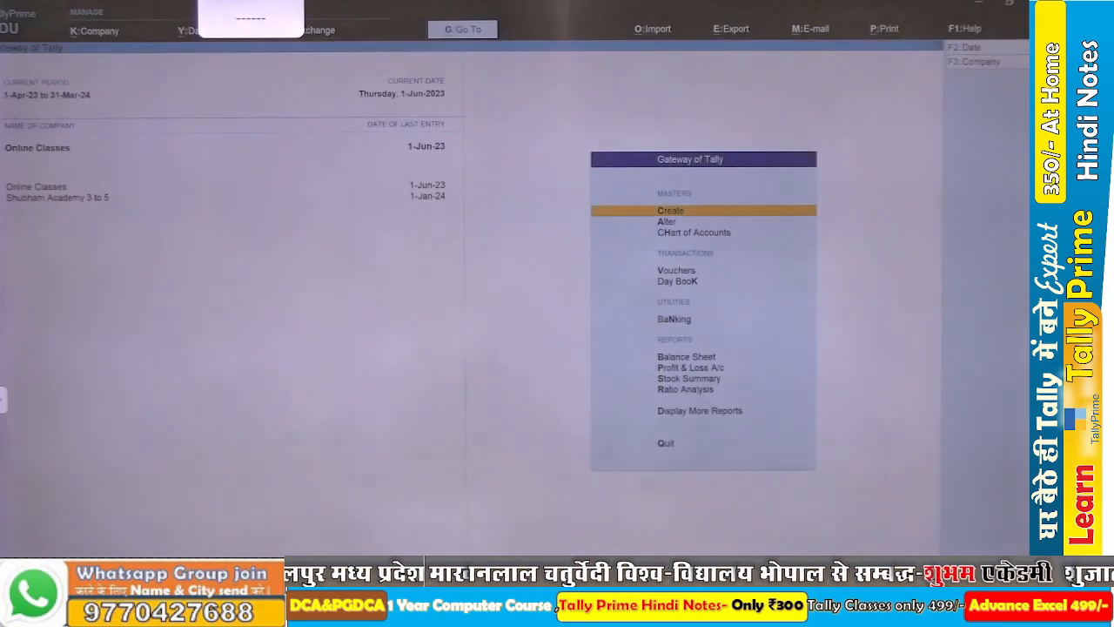
key("v")
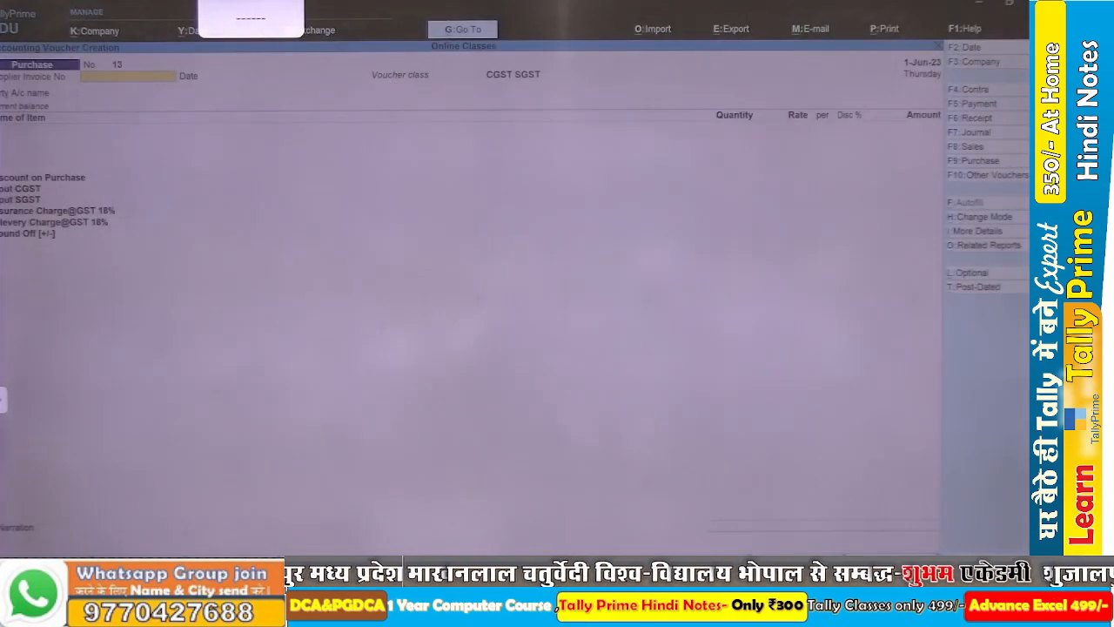
key("Return")
key("Return")
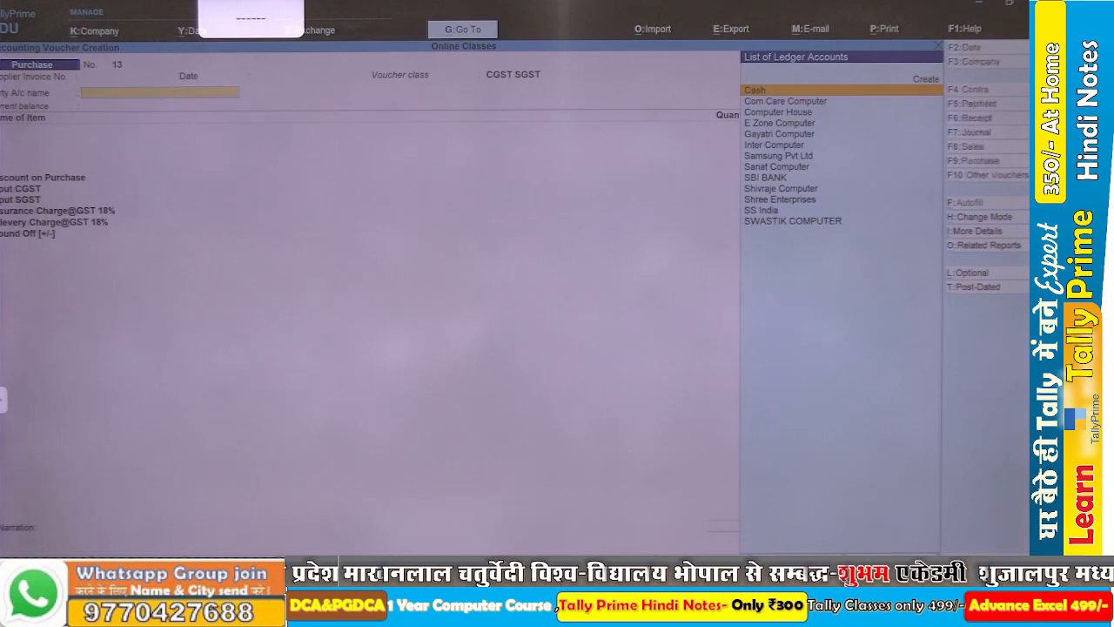
Create the supplier ledger Shubham Computer Bhopal under Sundry Creditors and use it as the voucher's party account.
key("alt+c")
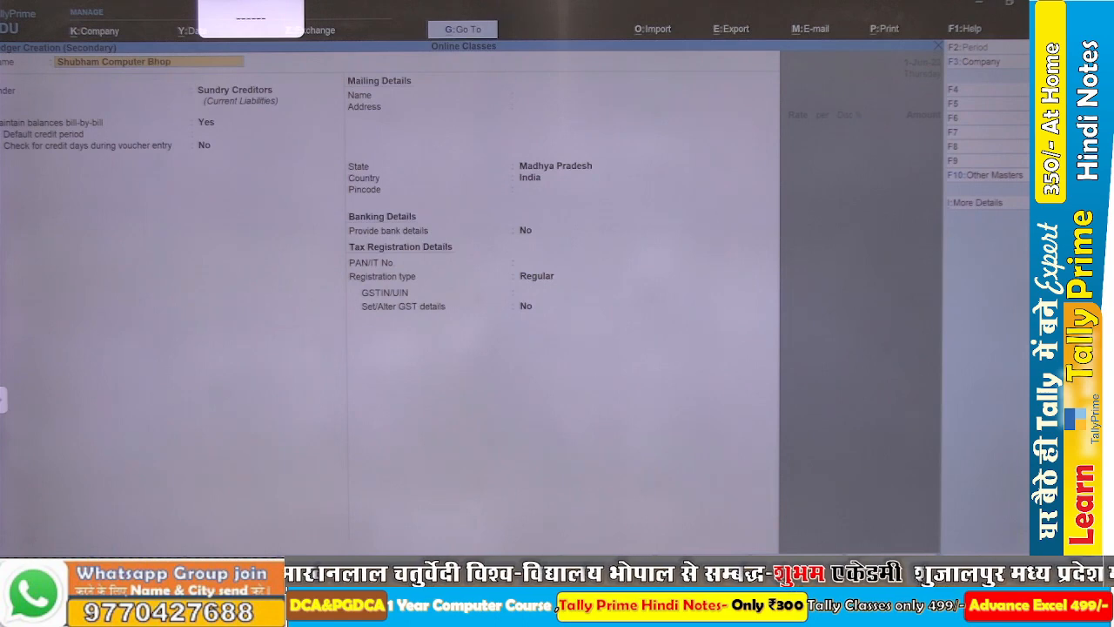
key("Return")
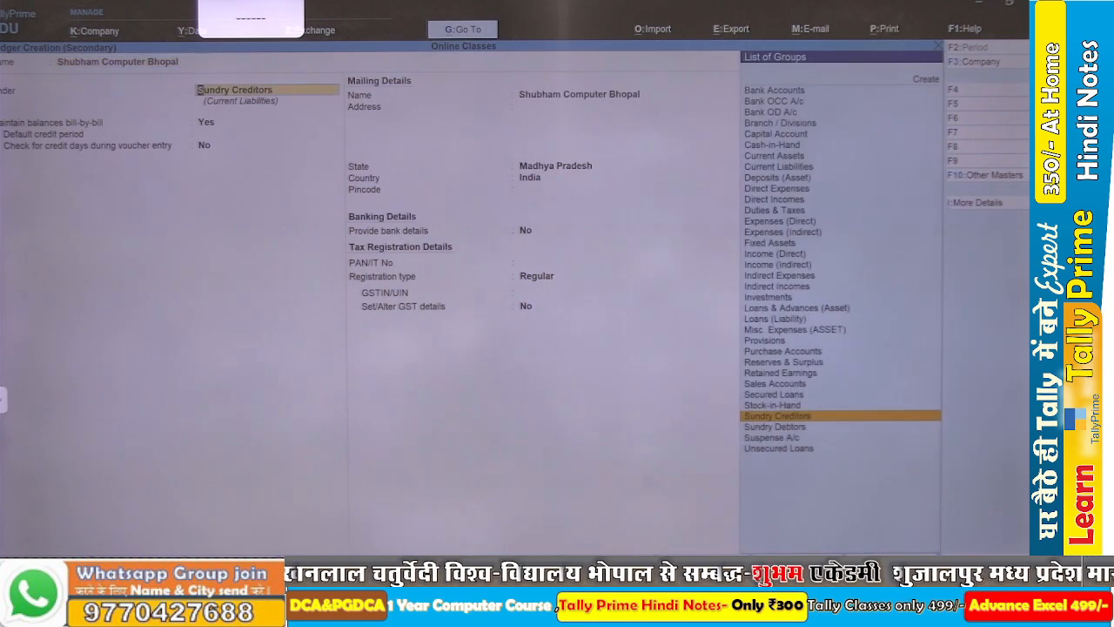
key("ctrl+a")
key("ctrl+a")
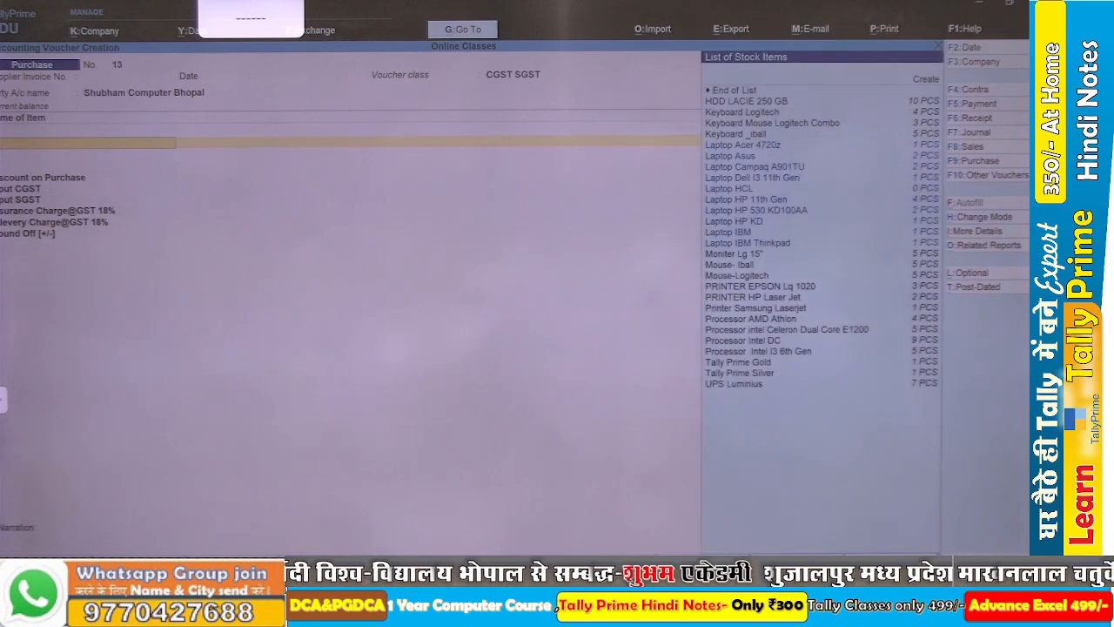
Create the stock item Laptop HCL Mileap under the Laptop@GST group with PCS as its unit for the first voucher line.
left_click(742, 144)
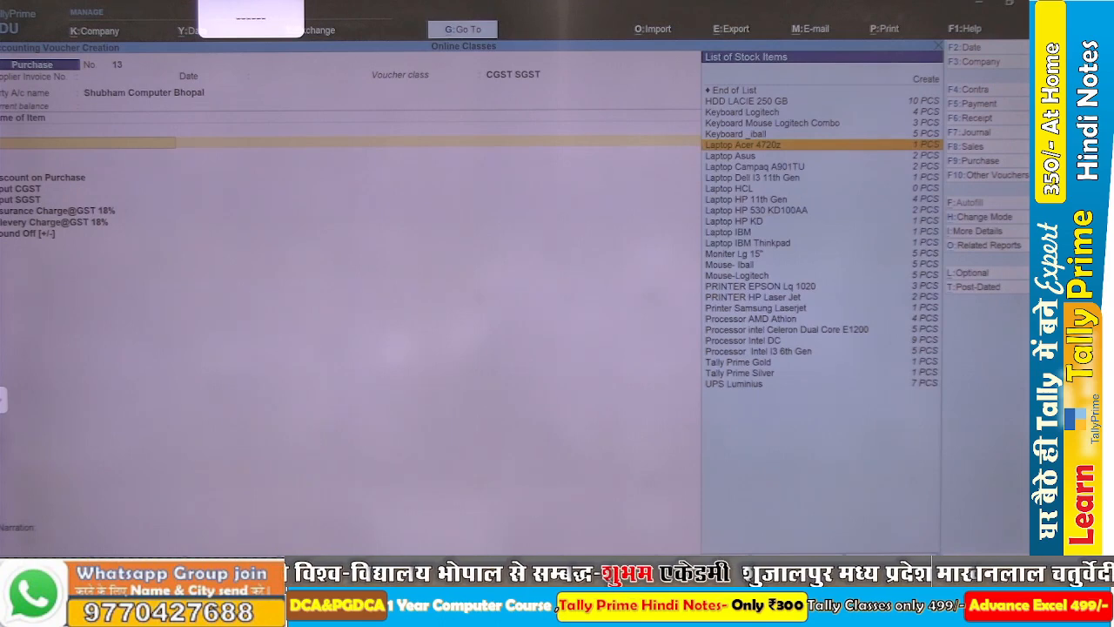
left_click(730, 155)
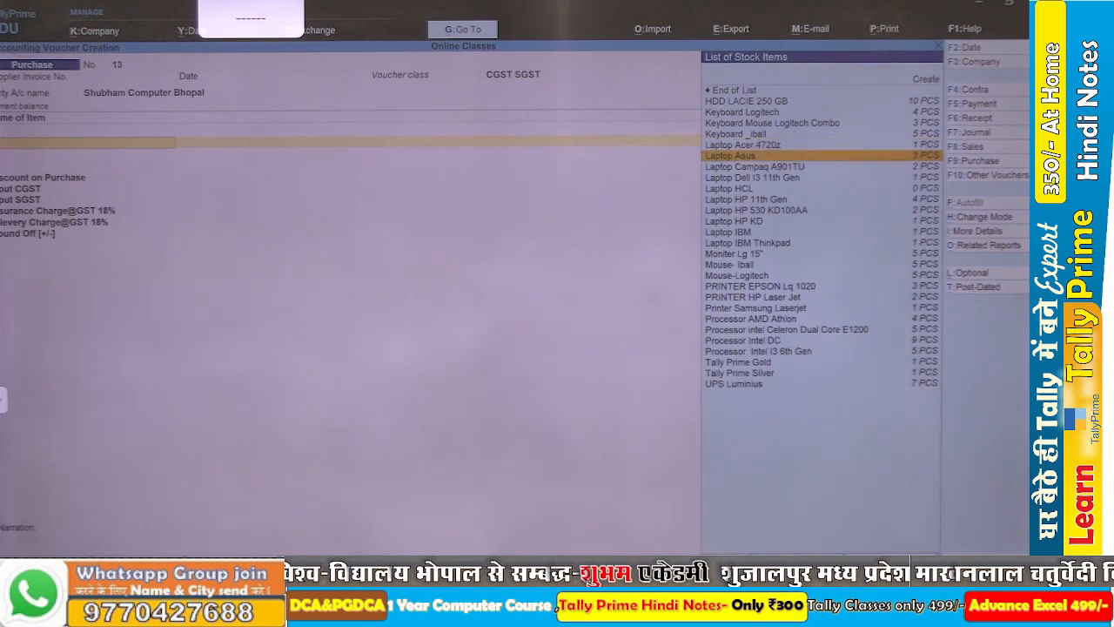
key("alt+c")
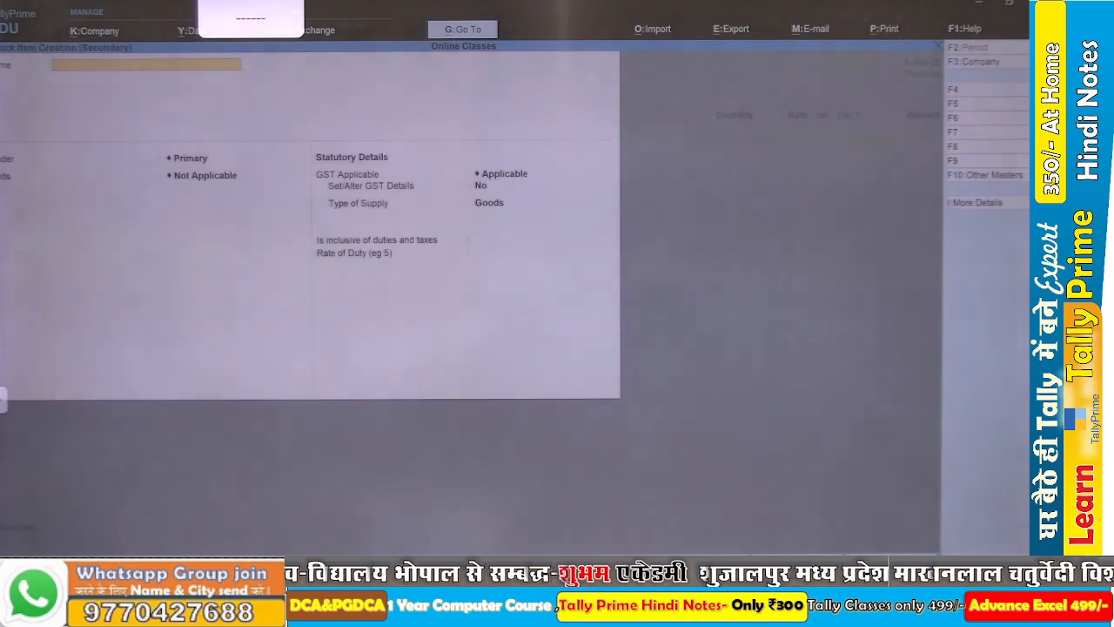
type("Laptop HCL Mileap")
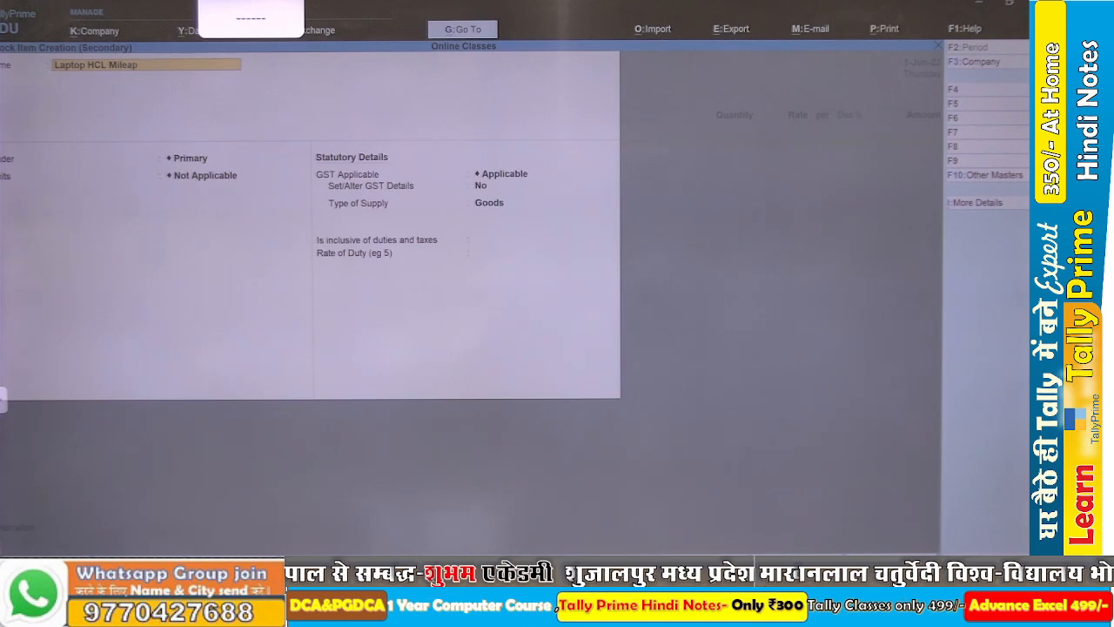
key("Return")
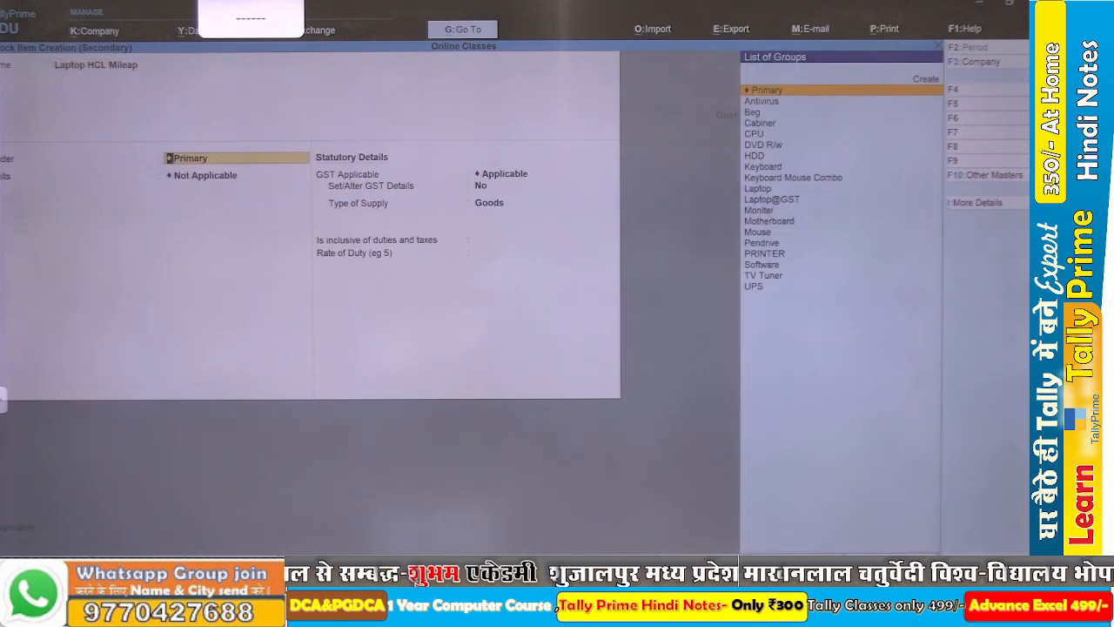
type("L")
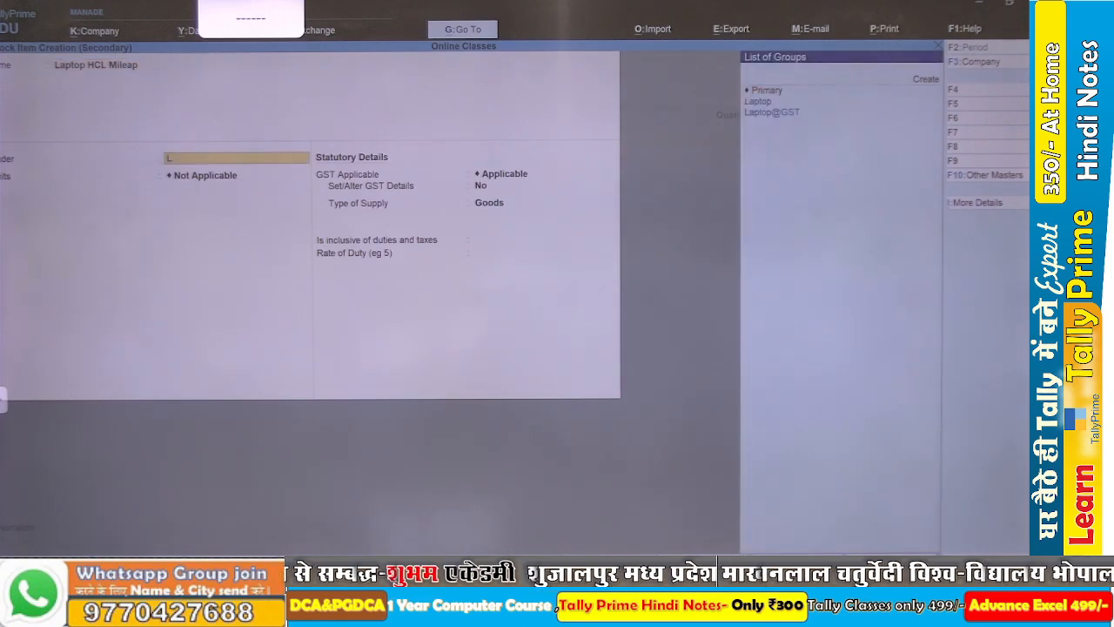
key("Down")
key("Down")
key("Return")
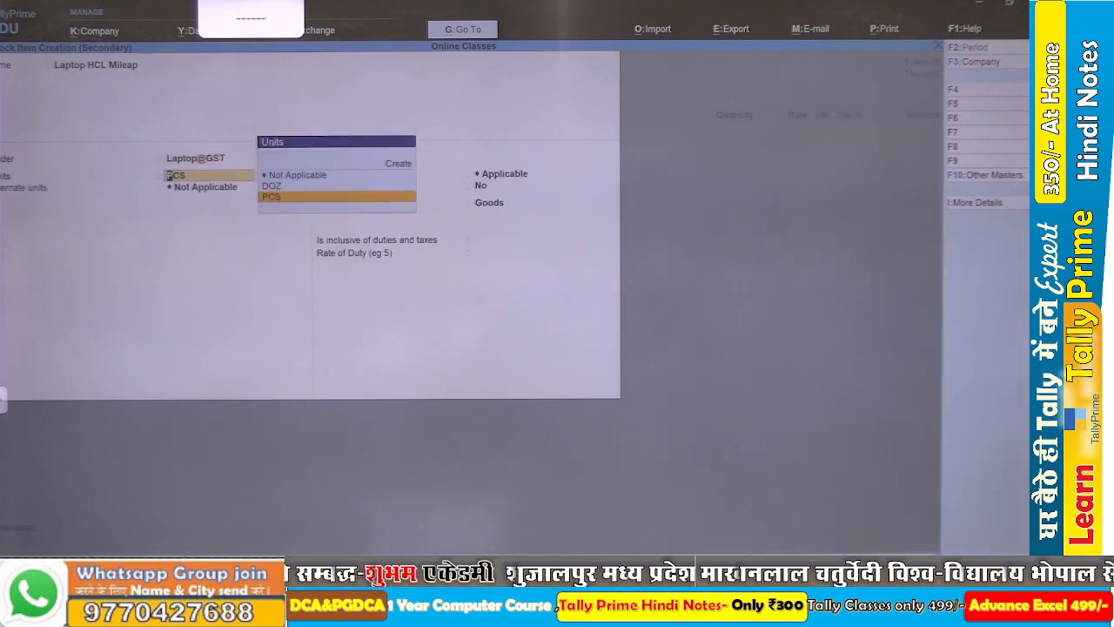
key("Return")
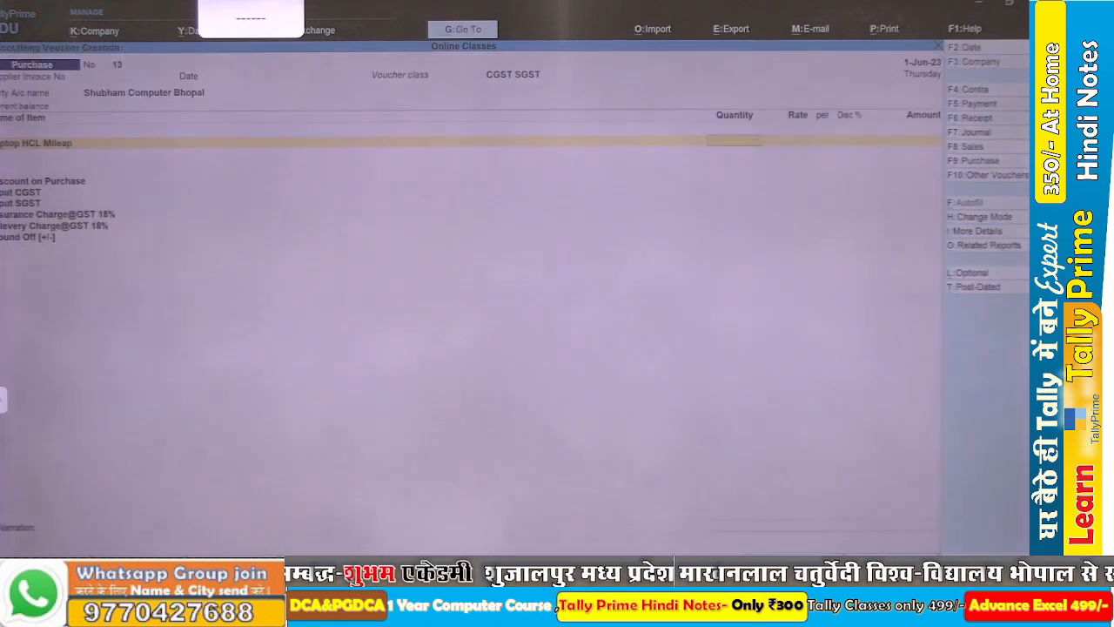
key("ctrl+a")
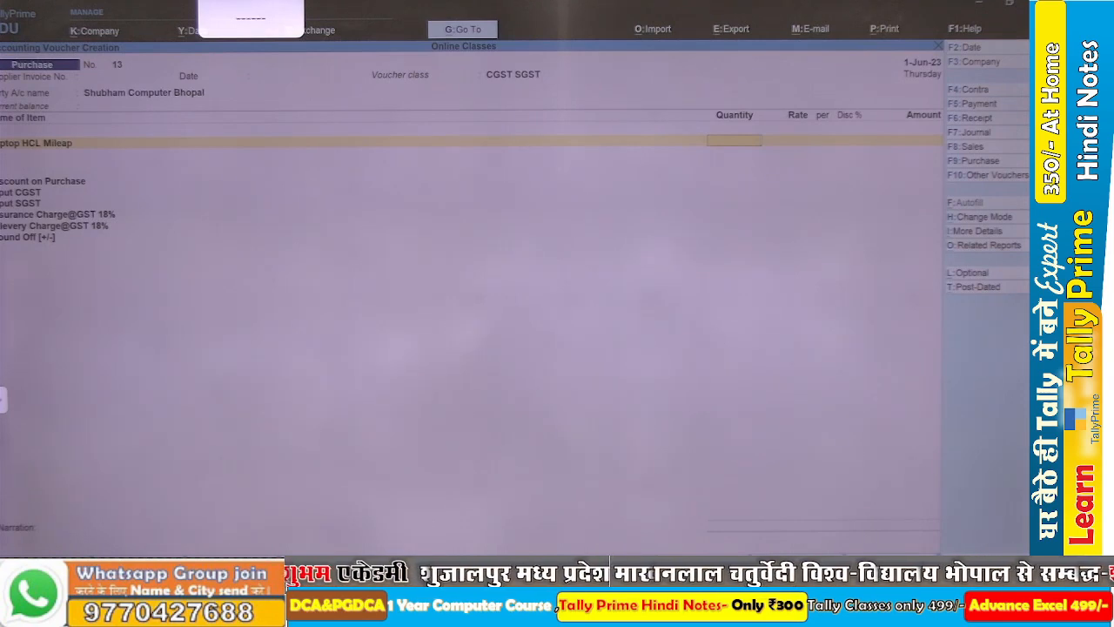
Enter a quantity of 1 PCS at a rate of 38500 for Laptop HCL Mileap in the voucher.
key("Return")
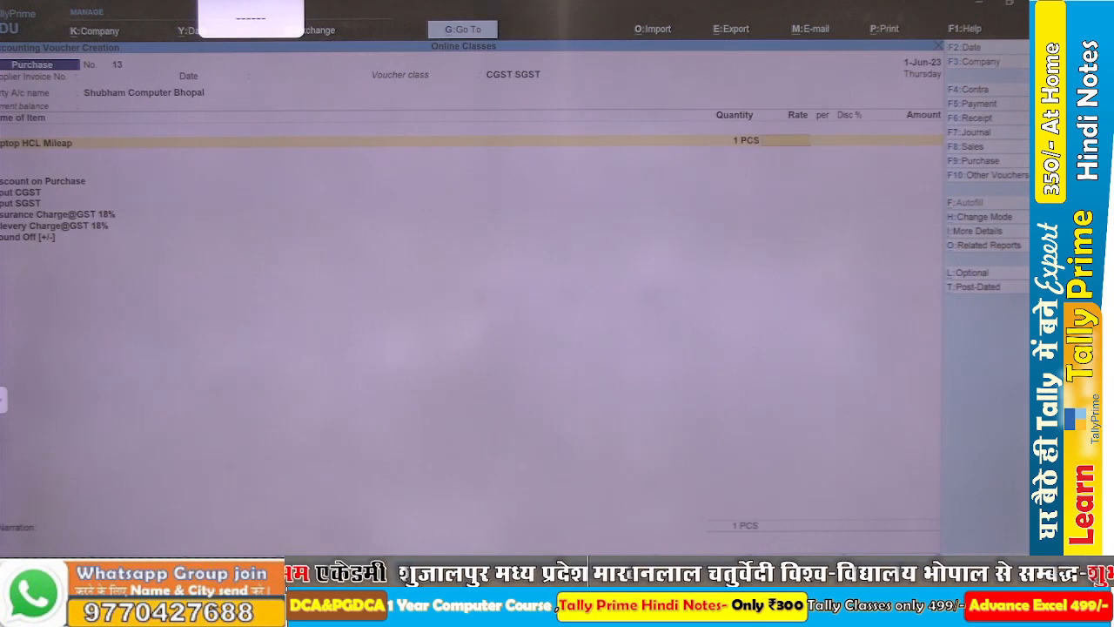
type("38500")
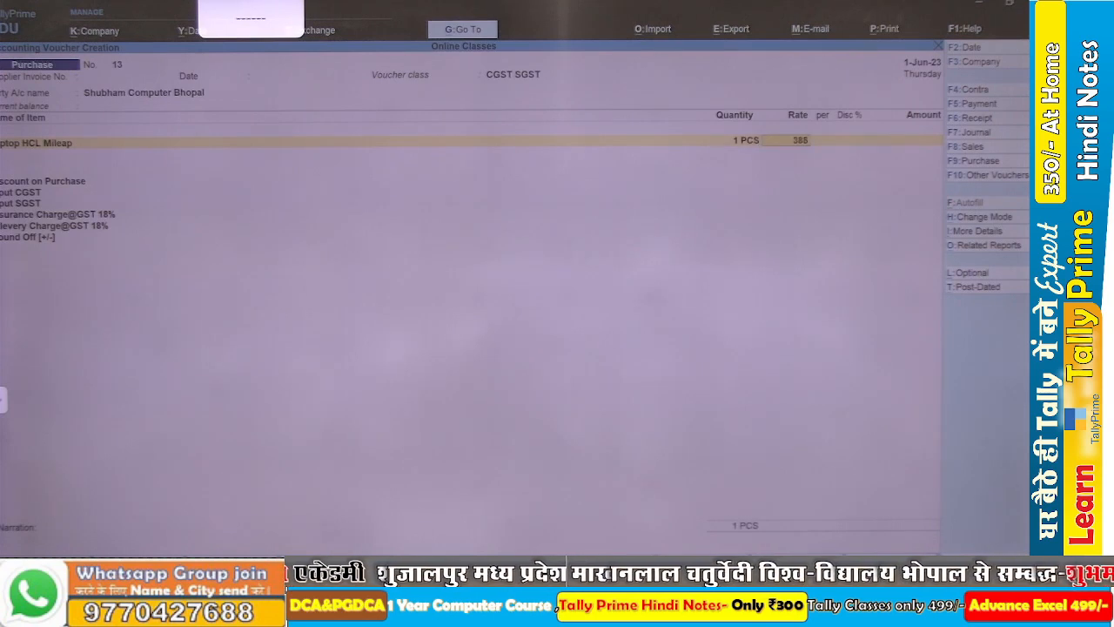
key("Return")
key("Return")
key("Return")
key("Return")
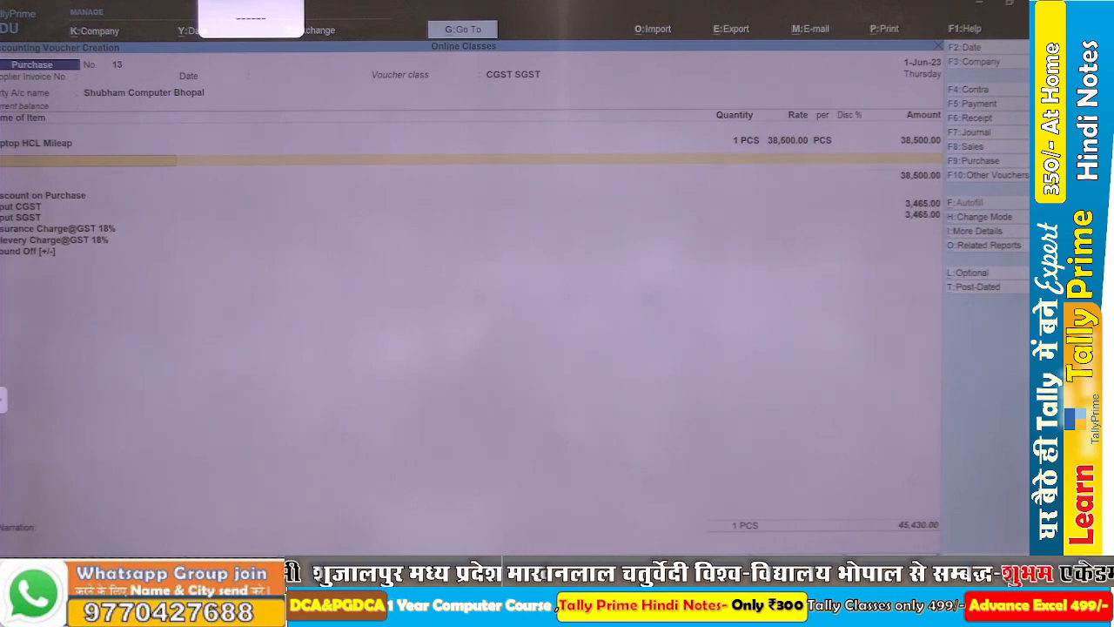
type("as")
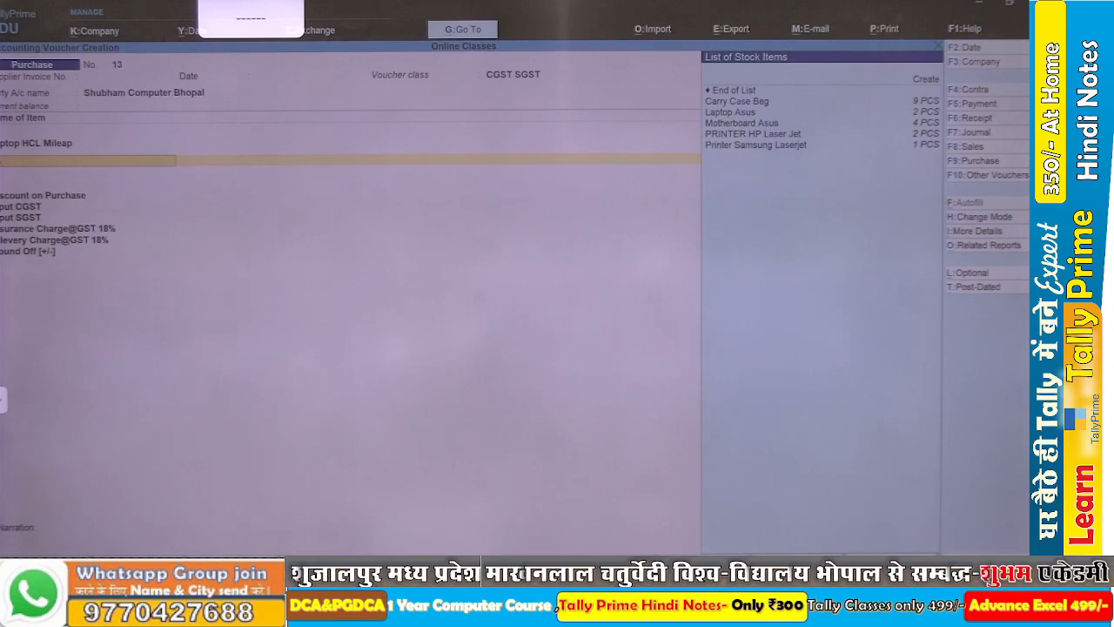
key("BackSpace")
key("BackSpace")
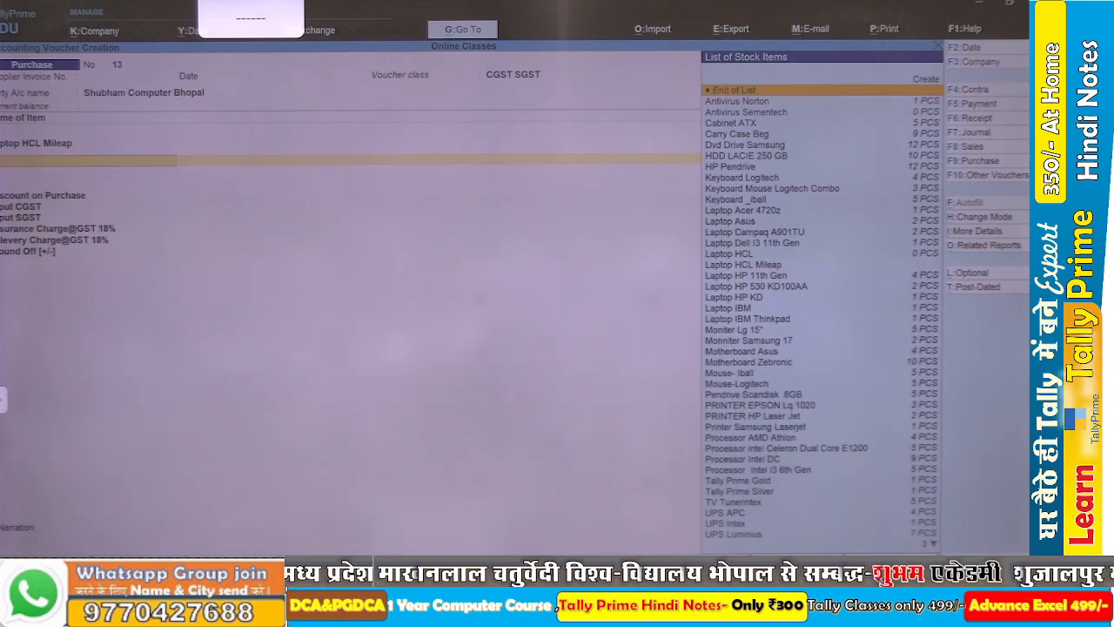
Start a new stock item named Assemble PC with 4GB_RAM for the second line of the purchase voucher.
key("alt+c")
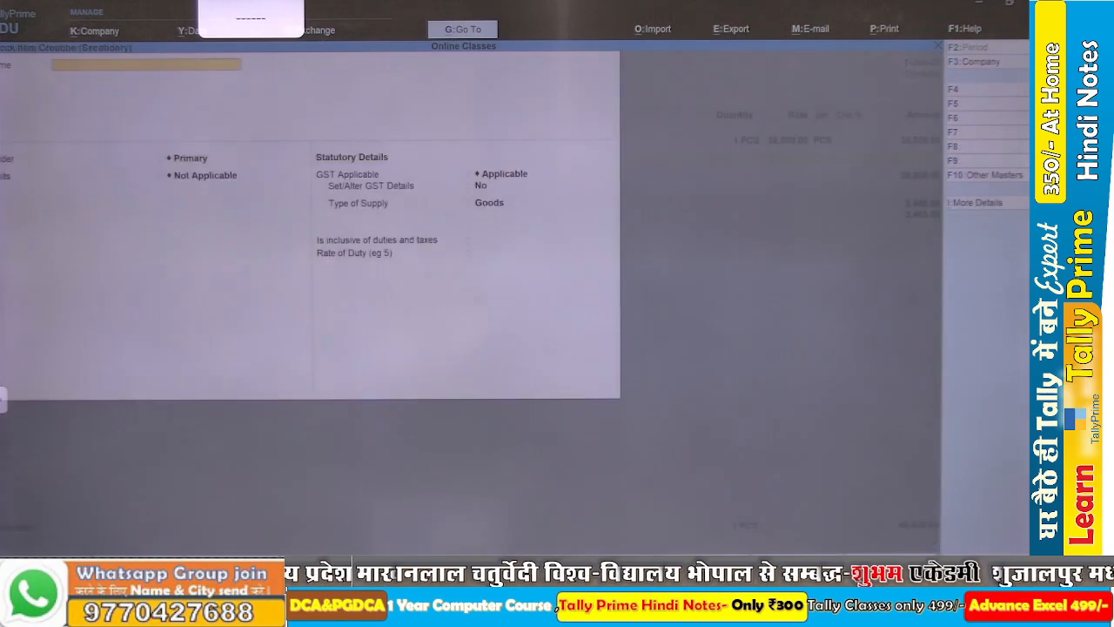
type("Assem")
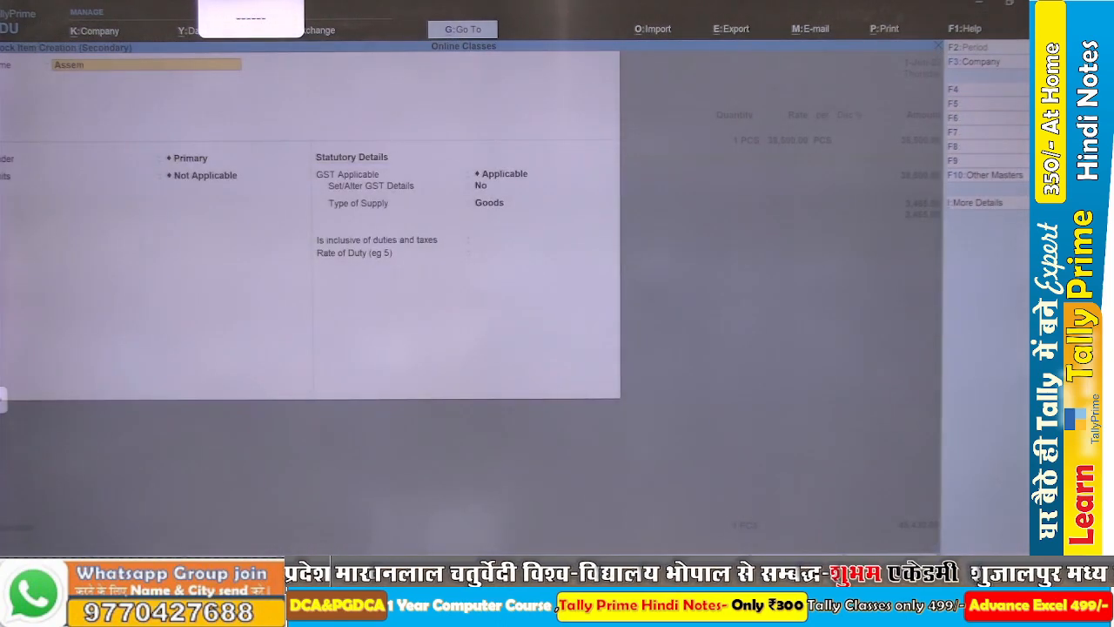
type("ble PC wi")
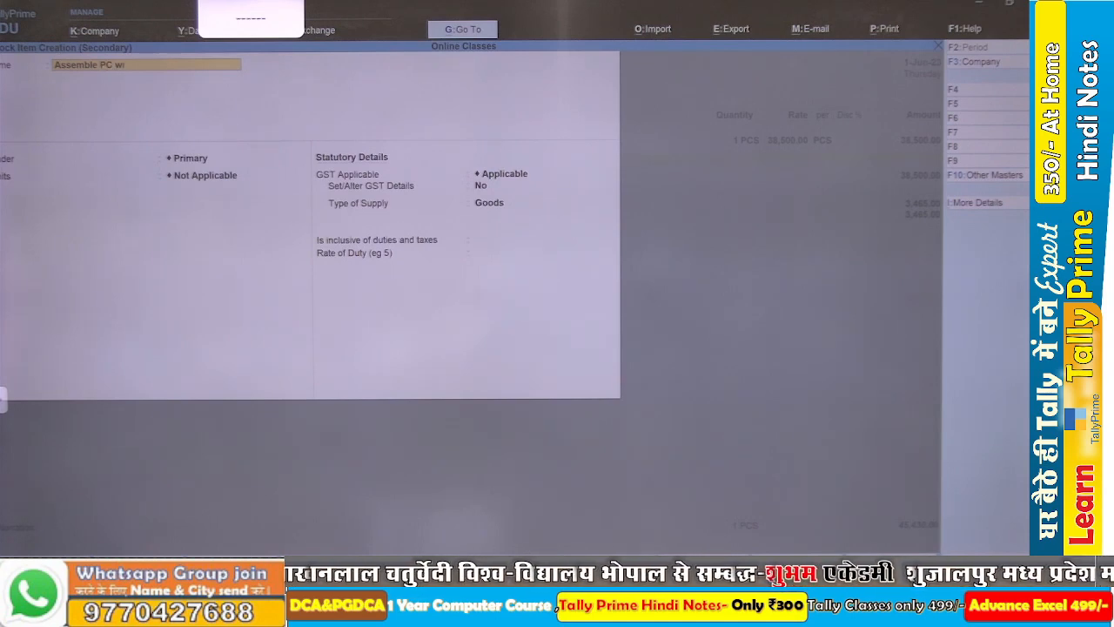
type("th 4")
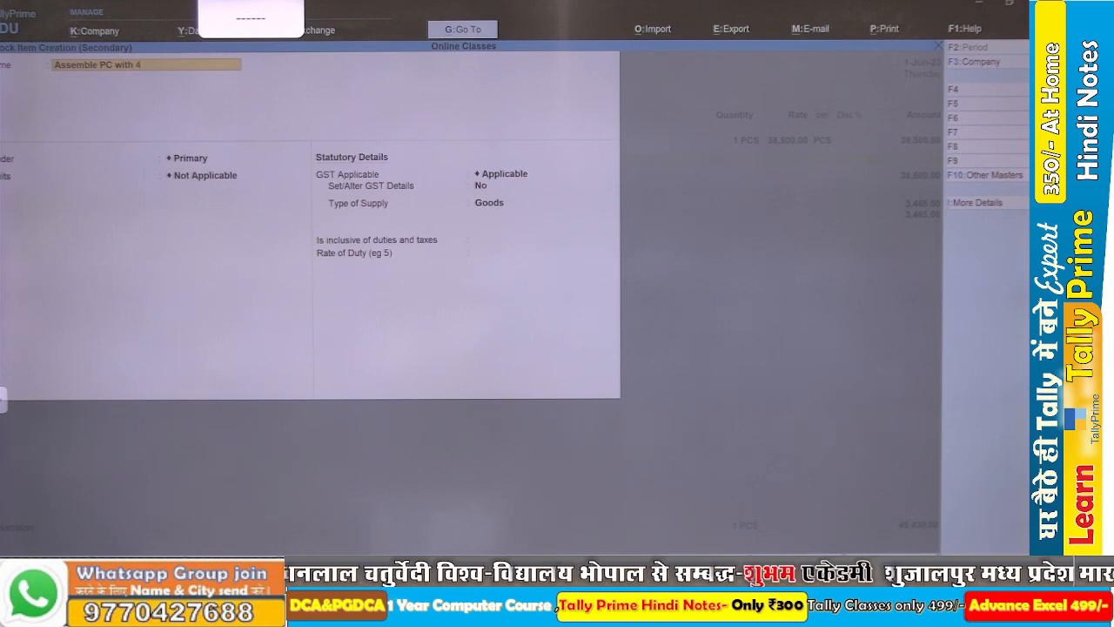
type("gb")
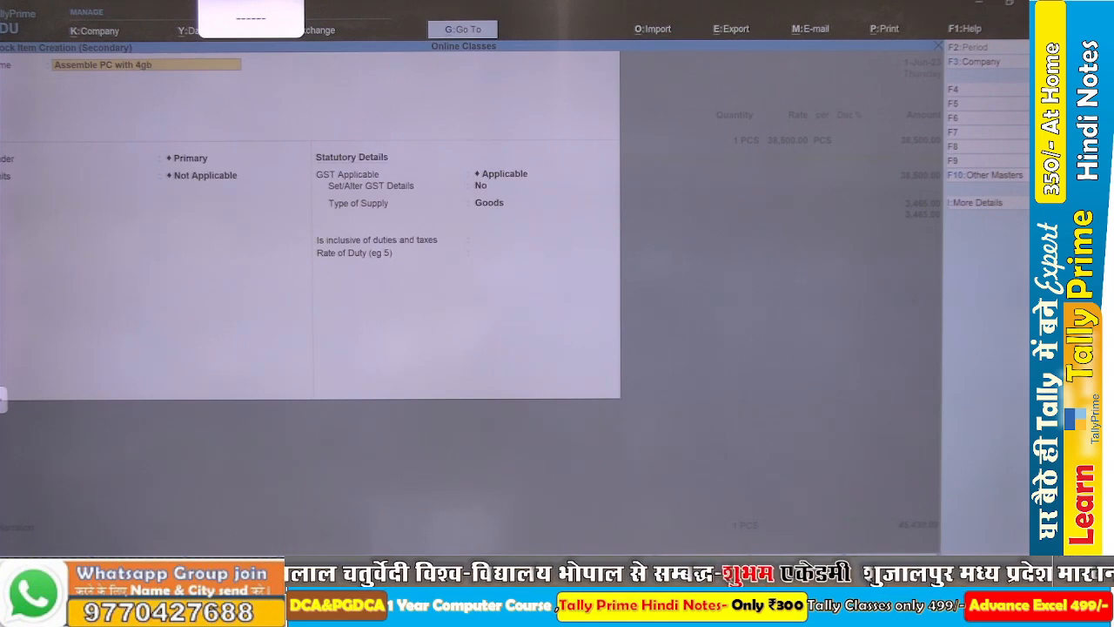
key("BackSpace")
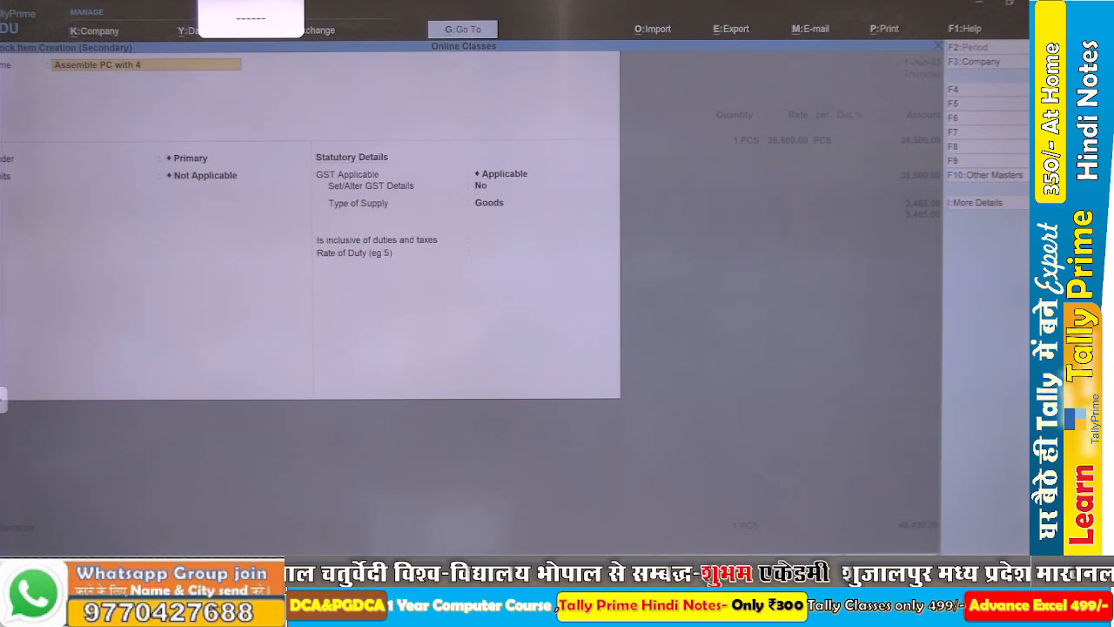
type("GB")
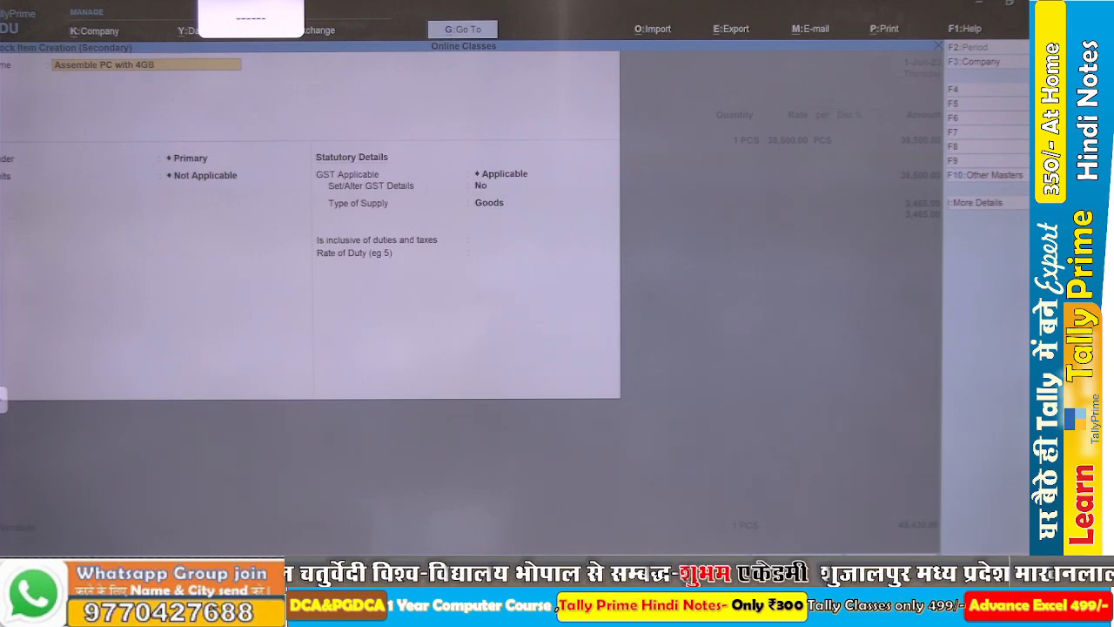
type("_RA")
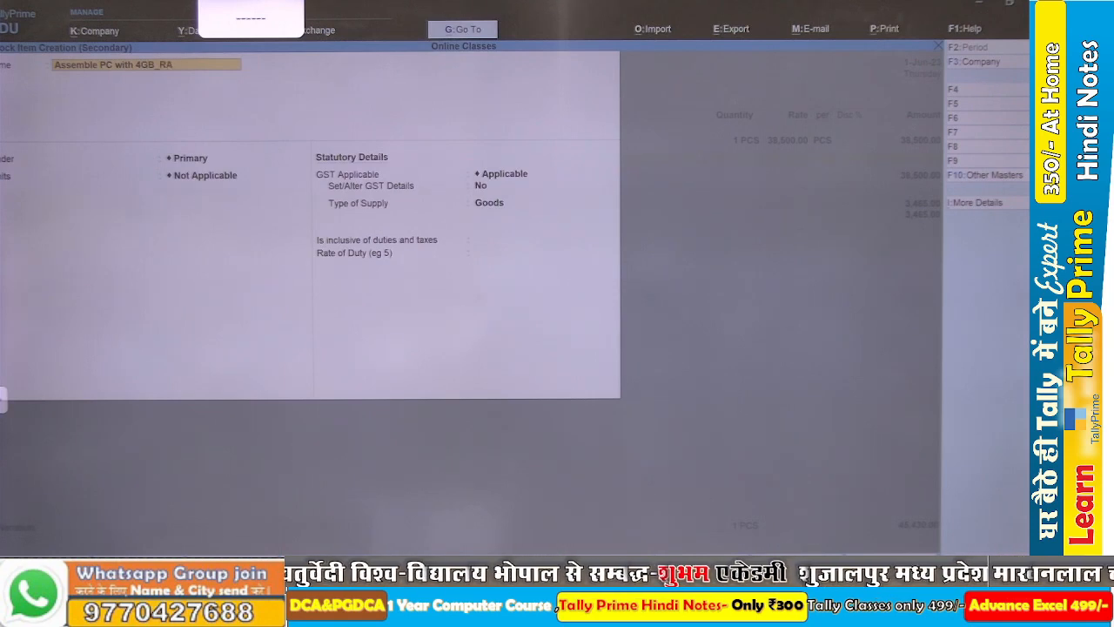
type("M")
key("Return")
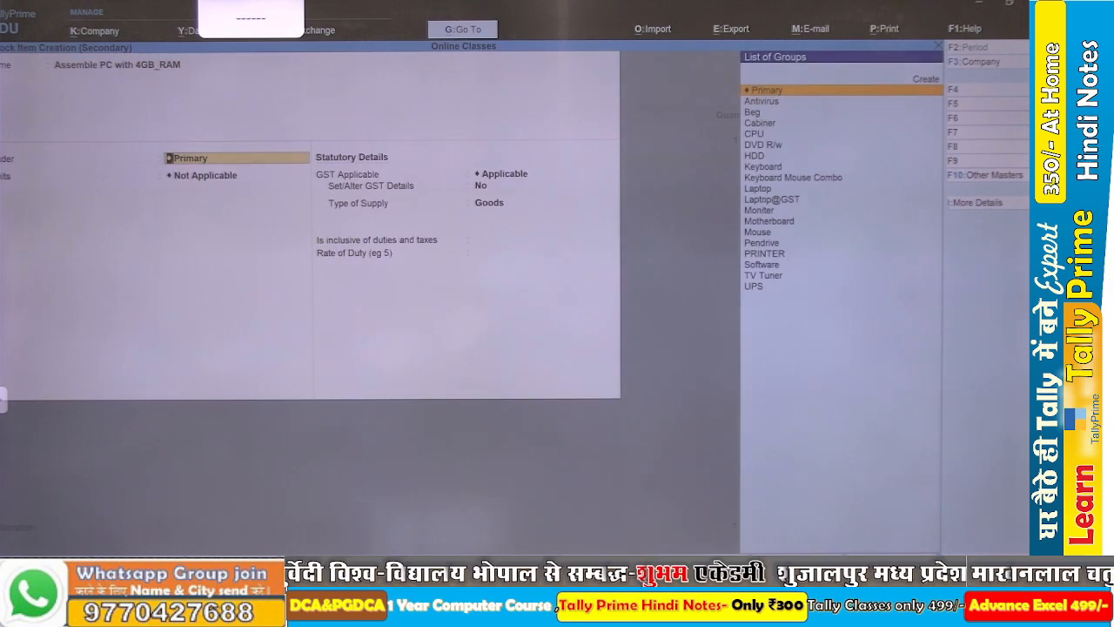
type("d")
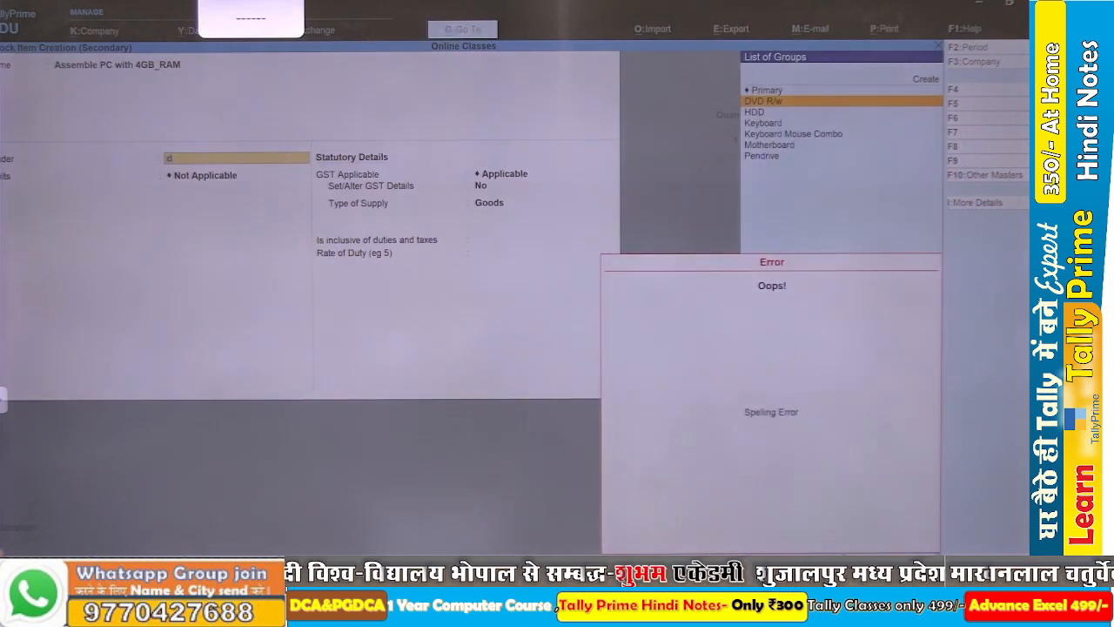
key("Escape")
key("BackSpace")
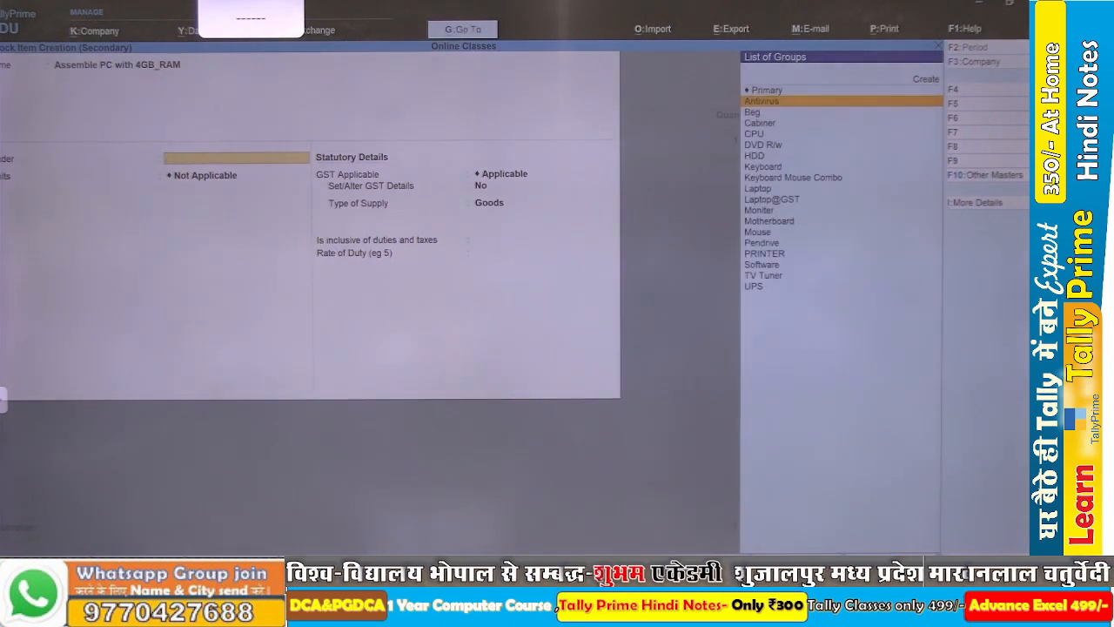
Create the stock group Desktop under Primary for the item, with quantities added and GST details set to Yes.
key("alt+c")
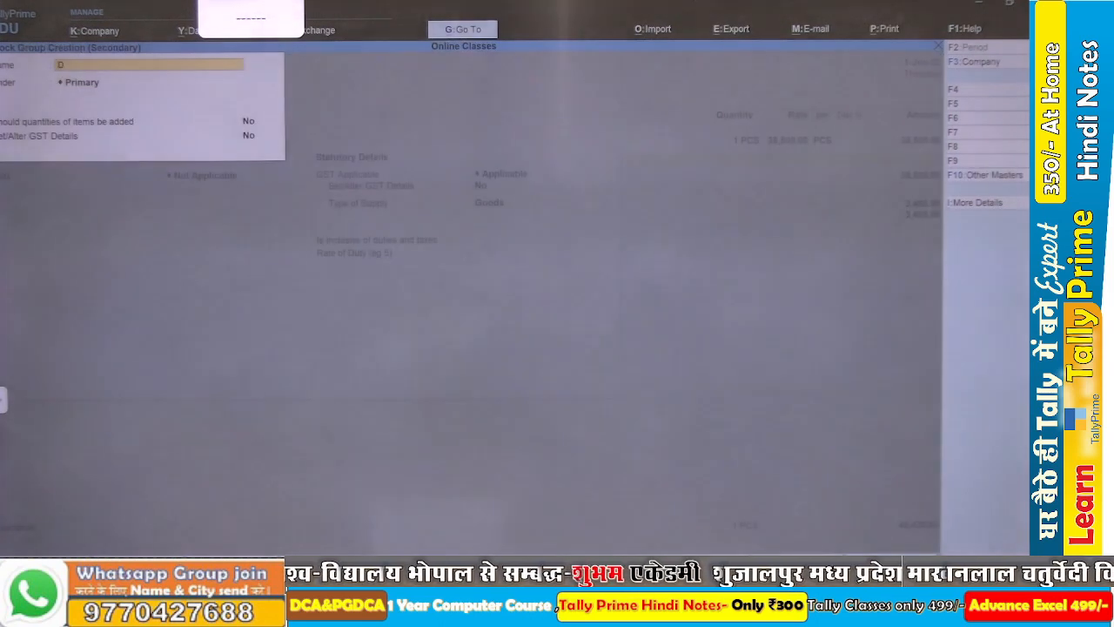
type("Desktop")
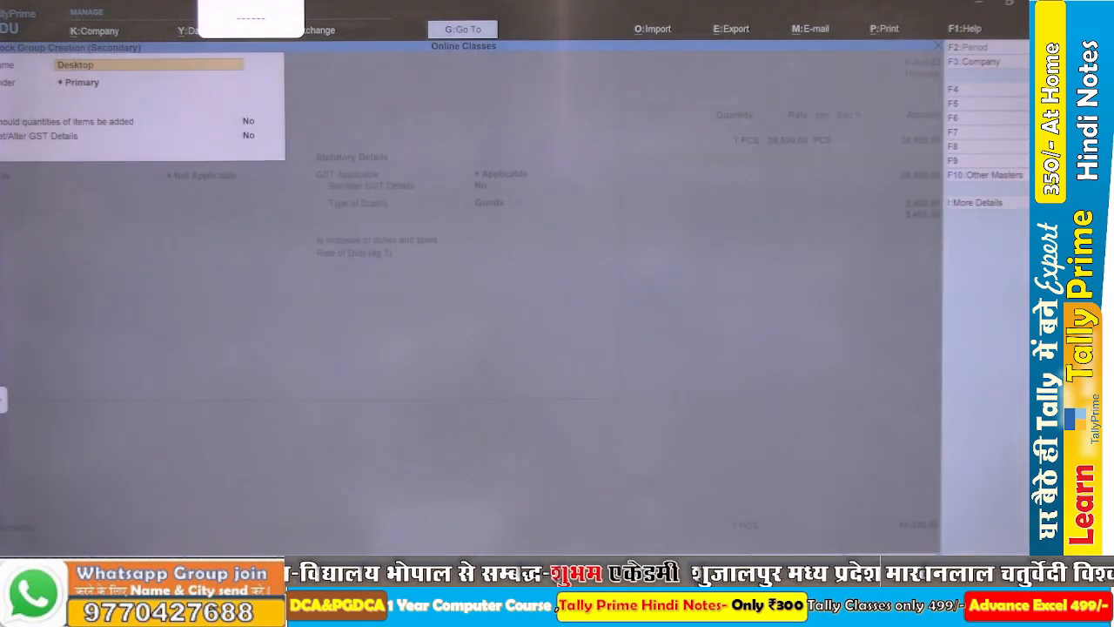
key("Return")
key("Return")
key("Return")
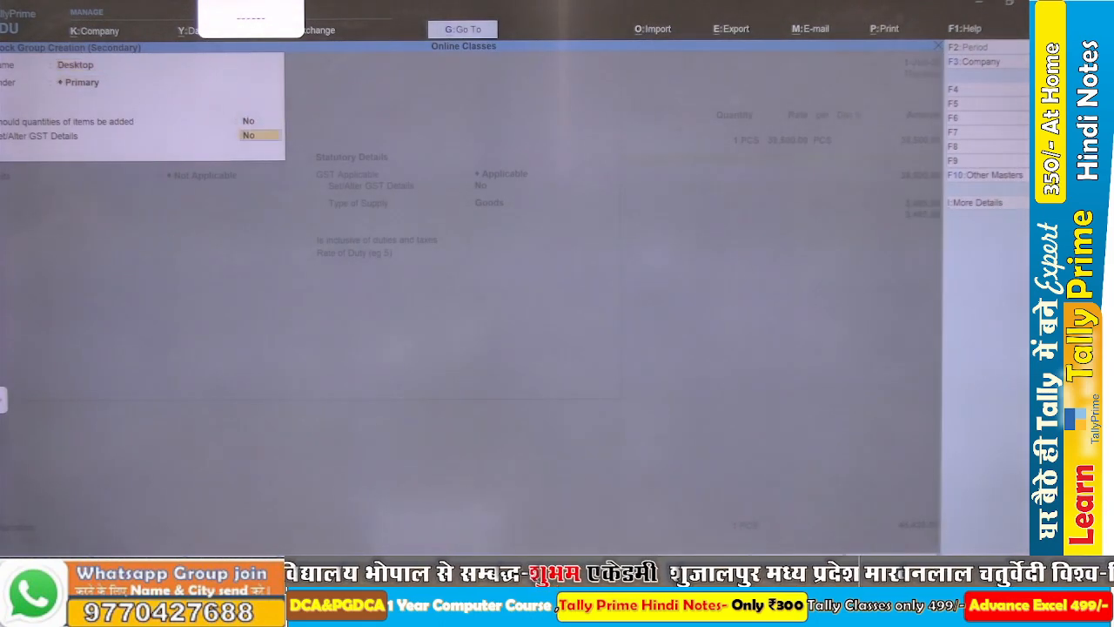
key("BackSpace")
type("y")
key("Return")
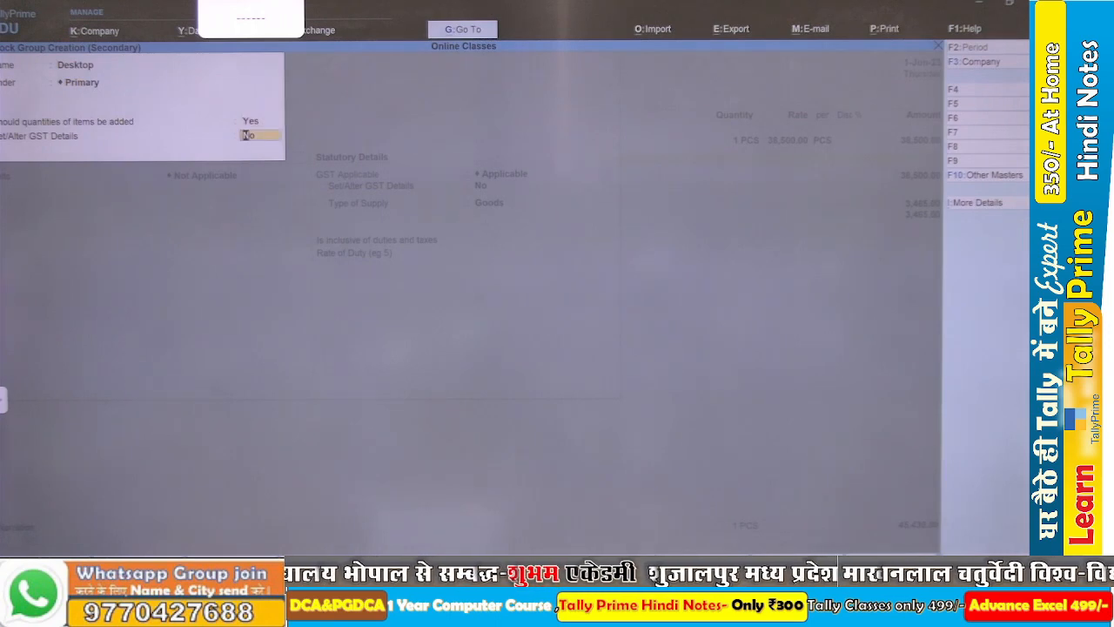
type("y")
key("Return")
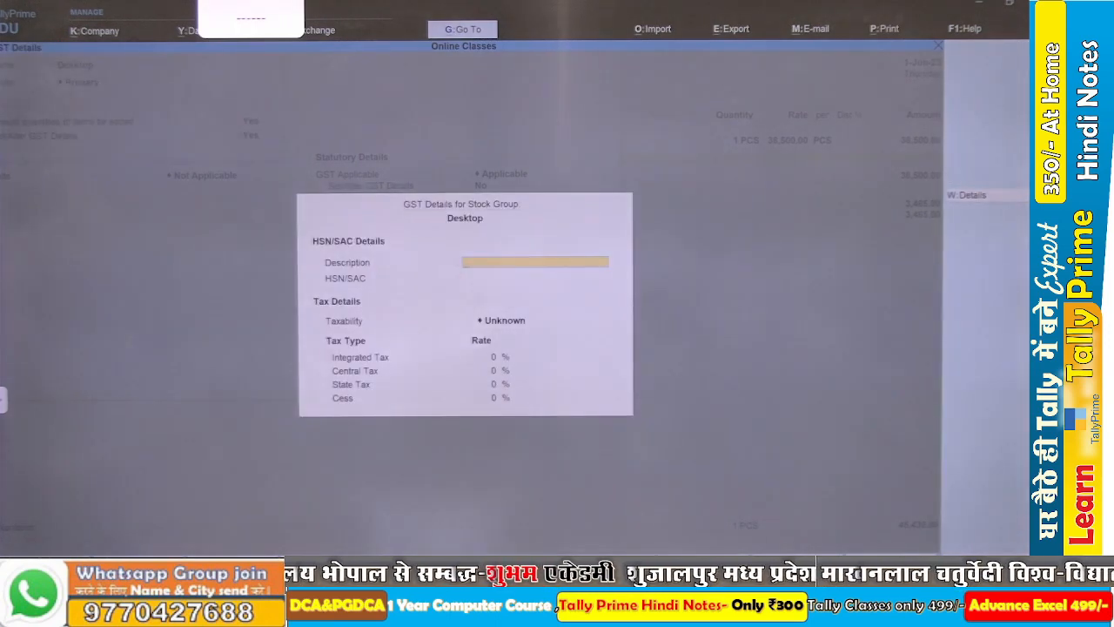
Enter Desktop as the group's GST description and 847141 as its HSN/SAC code.
type("Desk")
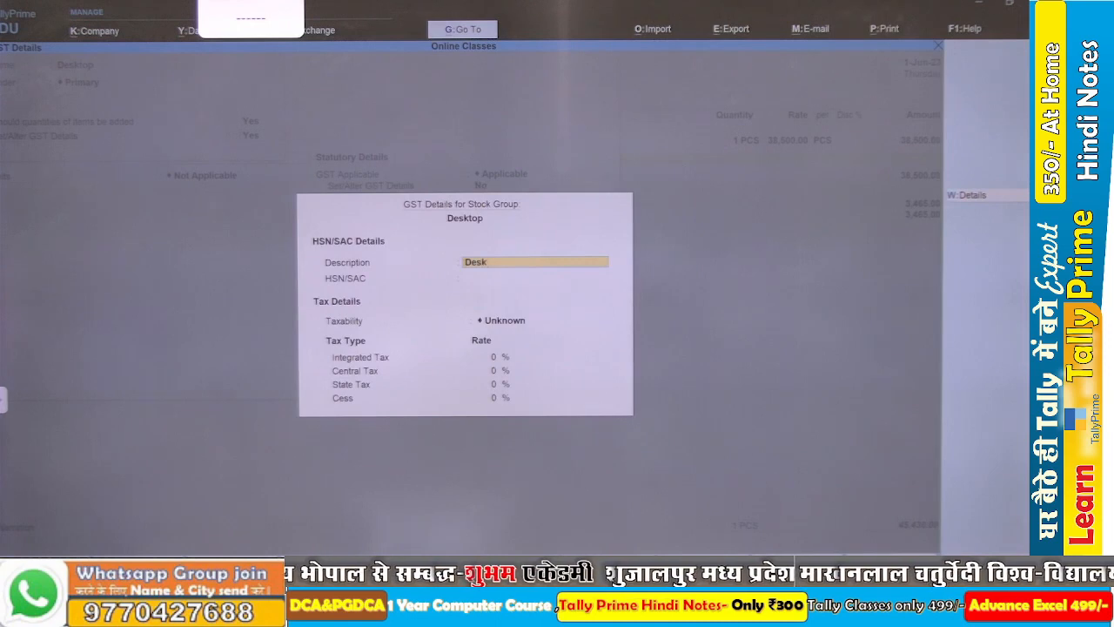
type("top")
key("Return")
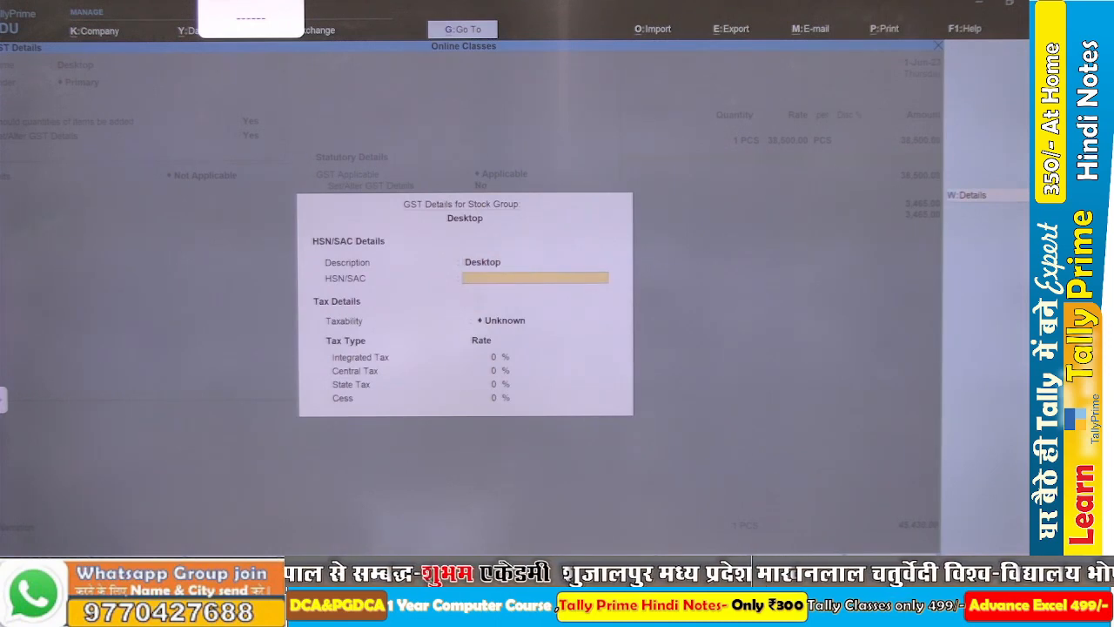
type("847")
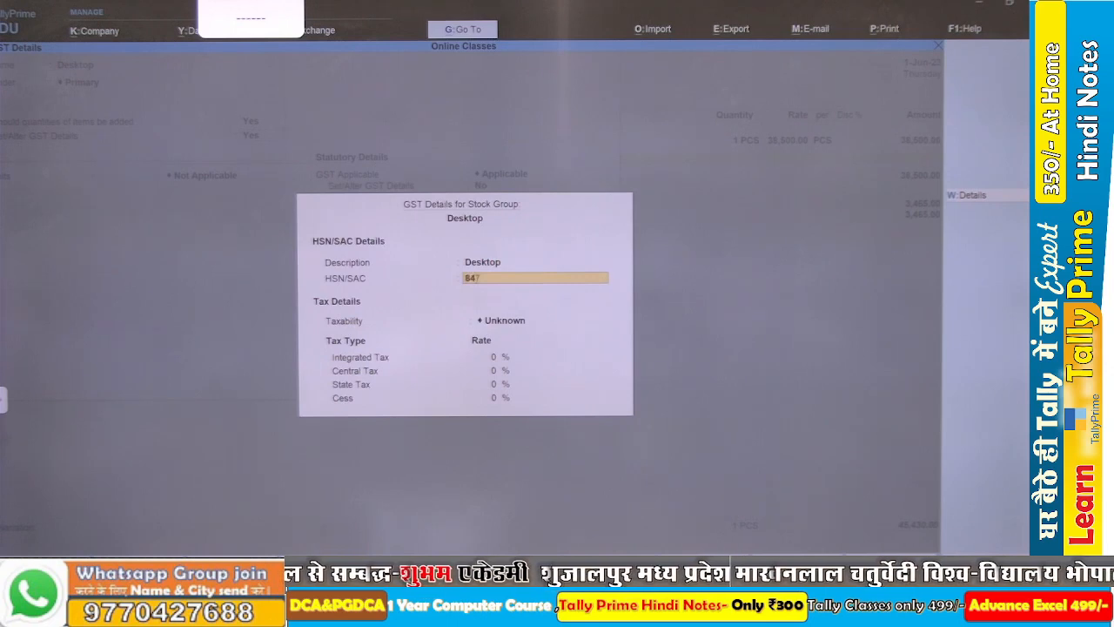
type("141")
key("Return")
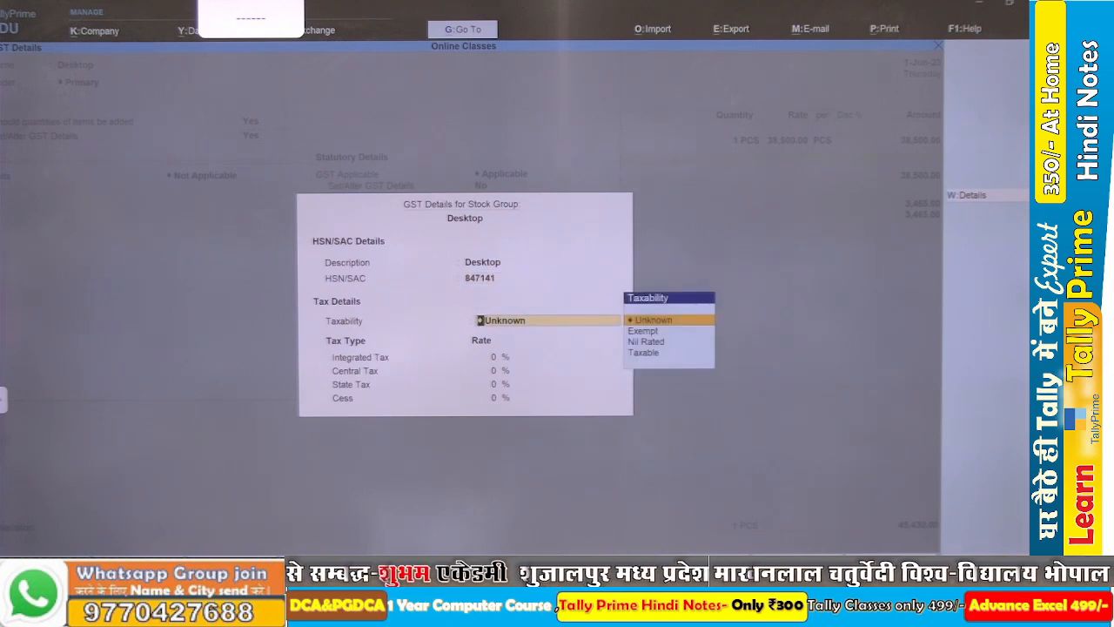
Make the Desktop group Taxable with an integrated tax rate of 18%, split into 9% central and 9% state tax.
key("Down")
key("Down")
key("Down")
key("Return")
type("1")
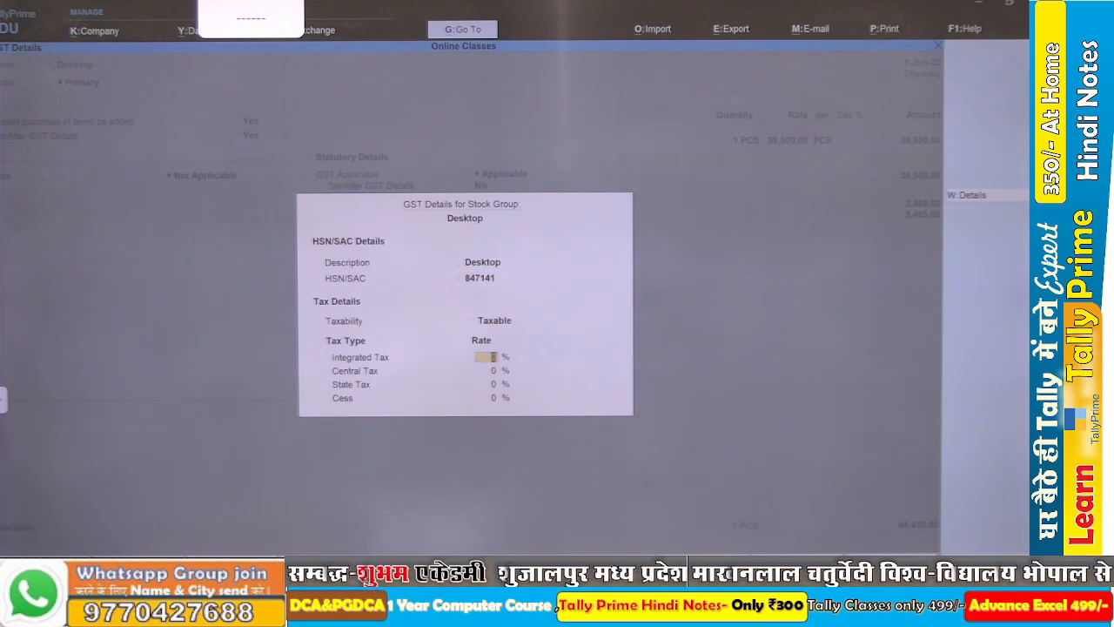
type("8")
key("Return")
key("Return")
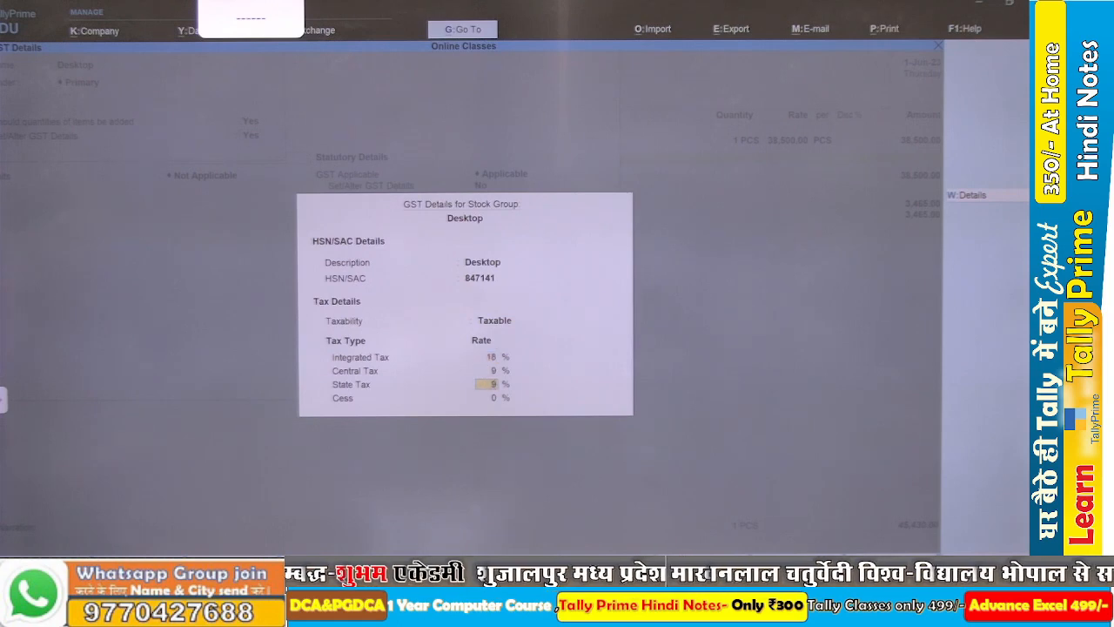
key("Return")
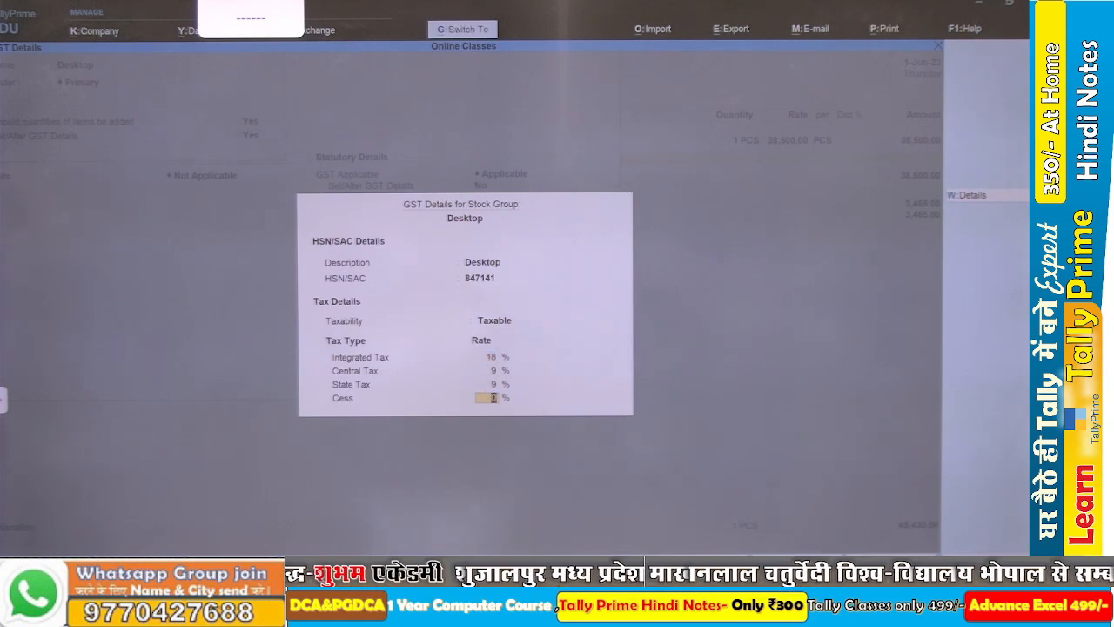
Save the Desktop group and finish the Assemble PC with 4GB_RAM stock item with PCS as its unit.
key("Return")
key("Return")
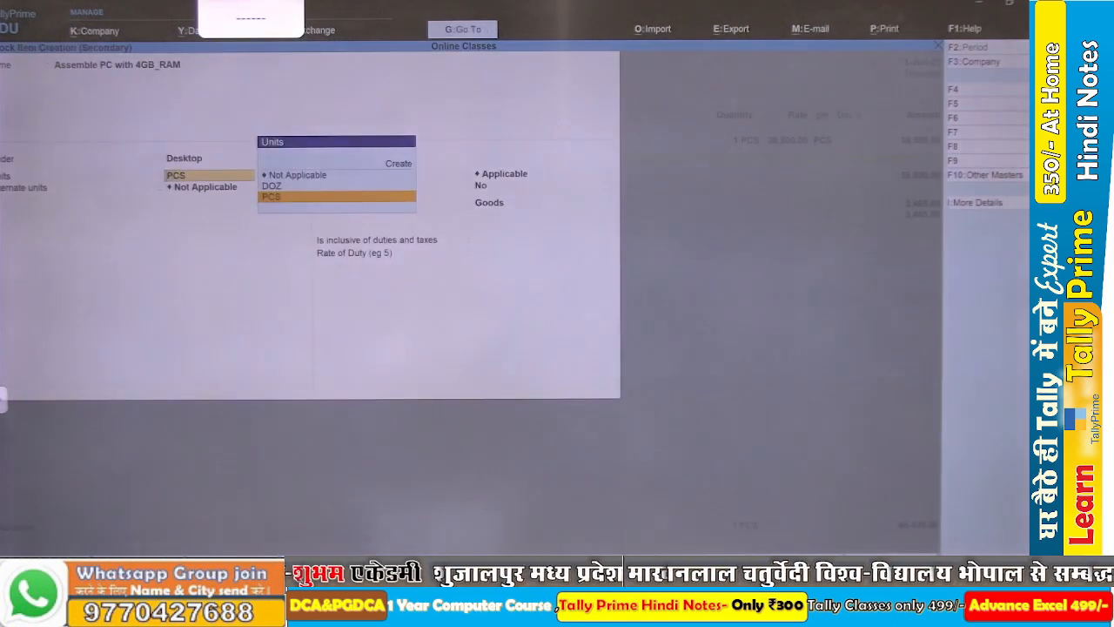
key("ctrl+a")
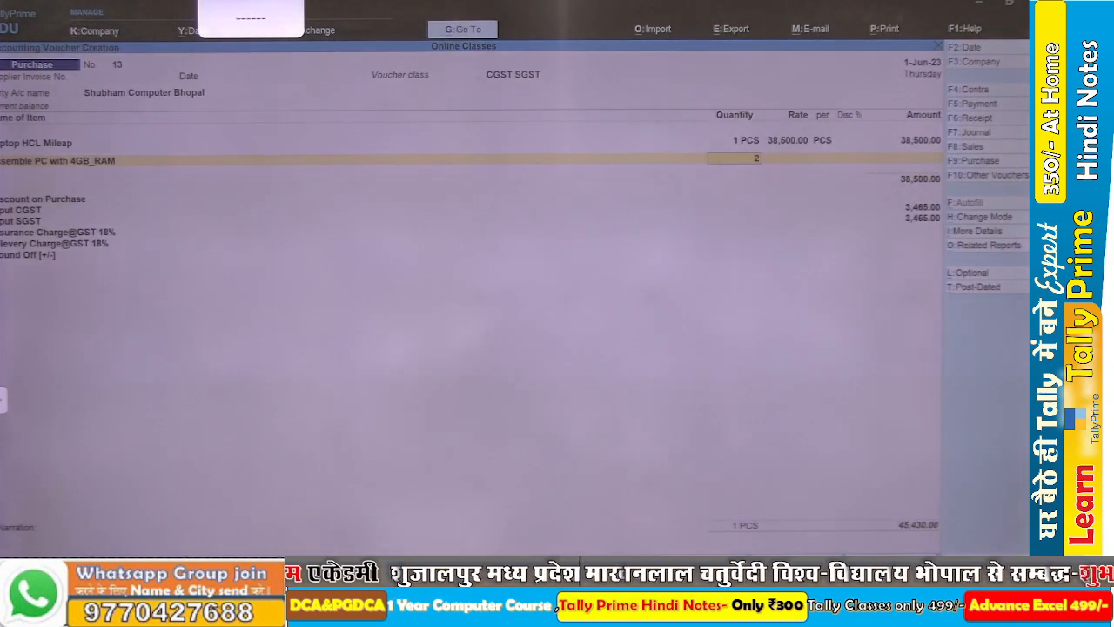
Enter a quantity of 2 PCS at a rate of 17750 for Assemble PC with 4GB_RAM in the voucher.
type("2")
key("Return")
type("1")
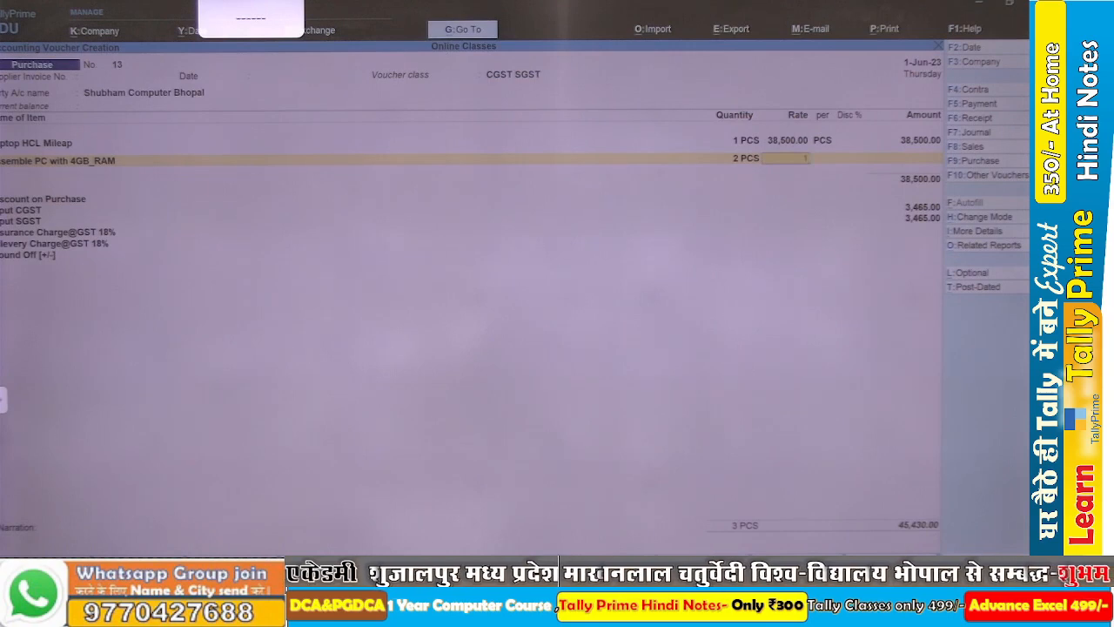
type("7,750")
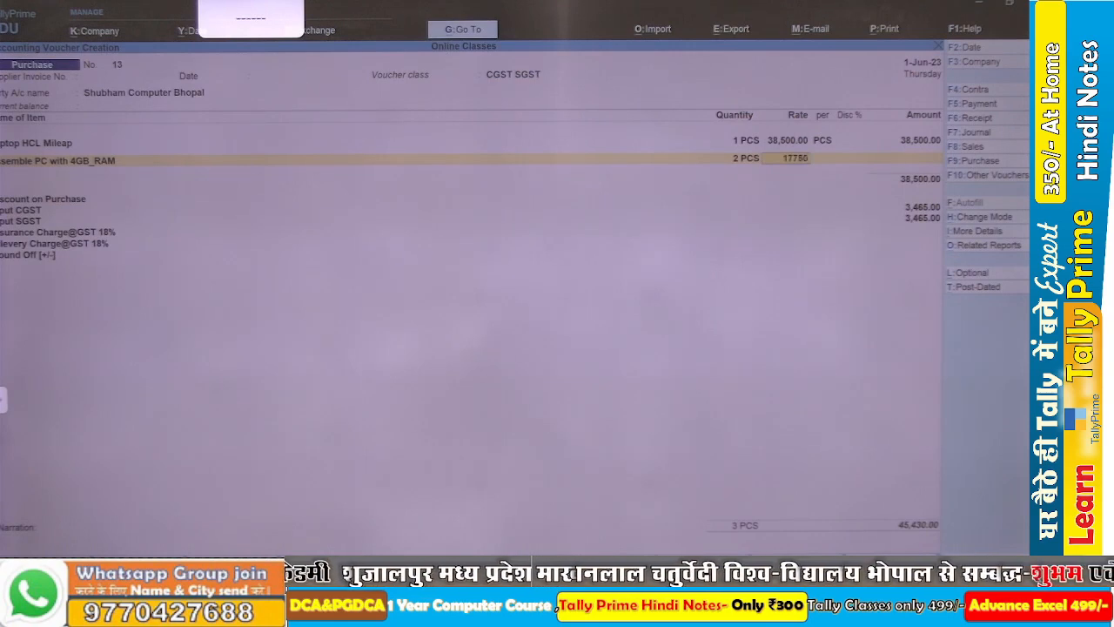
key("Return")
key("Return")
key("Return")
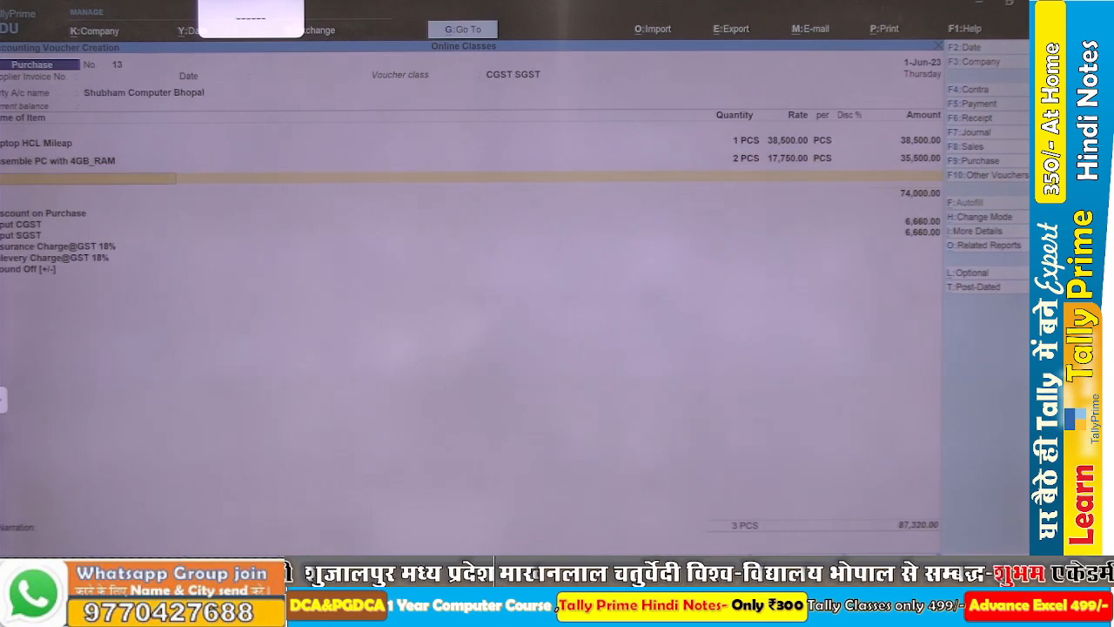
Create the stock item Assemble PC 8GB_RAM under the Desktop group with PCS as its unit.
key("ctrl")
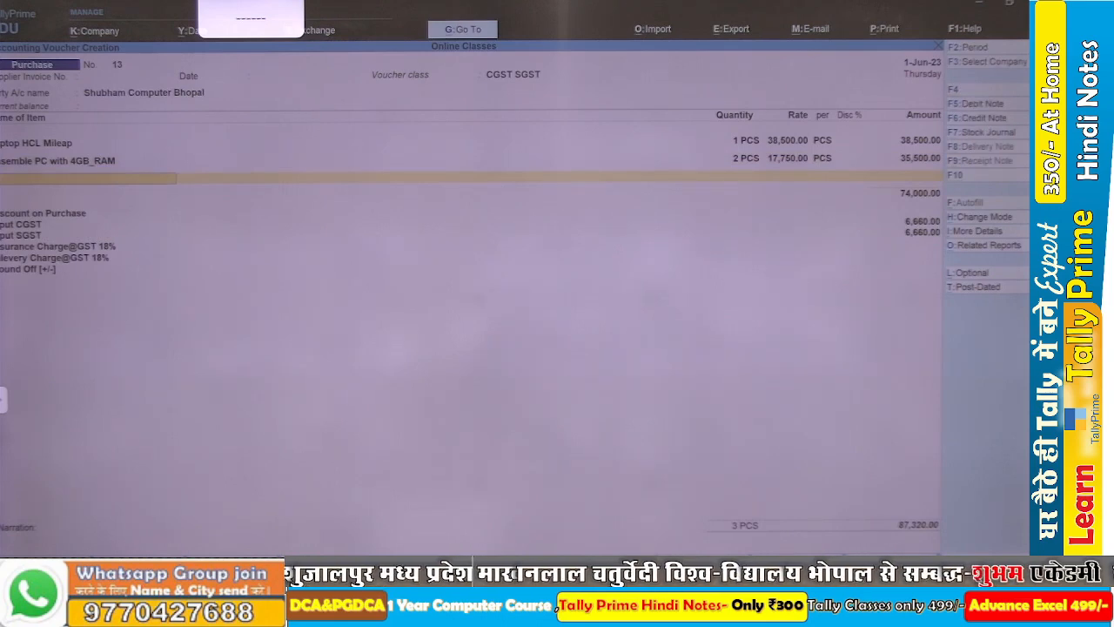
key("alt+c")
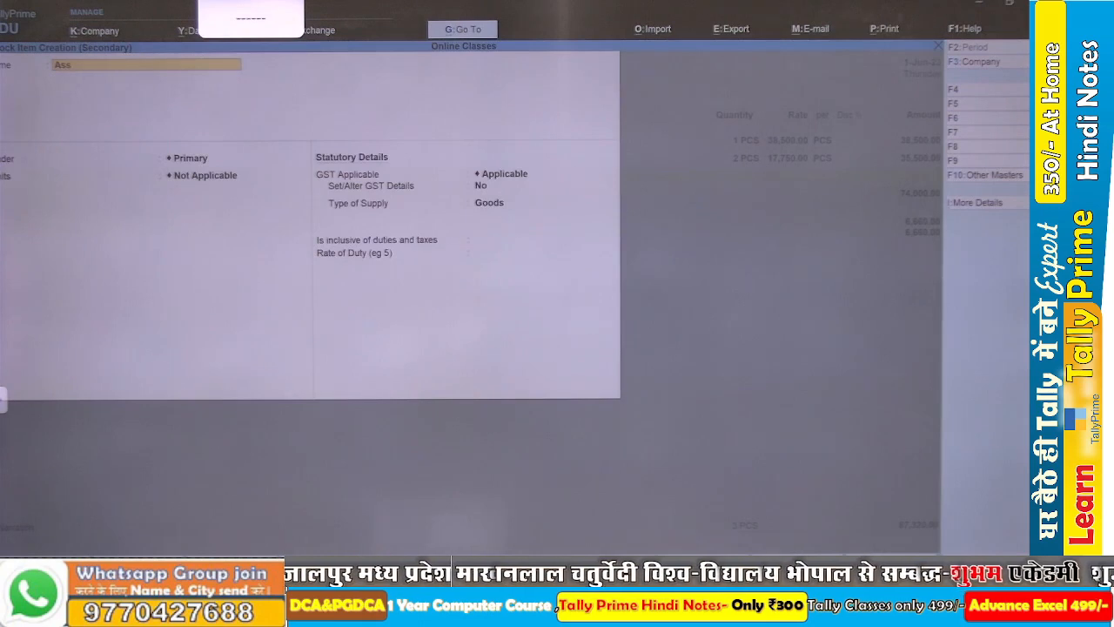
type("Assembl")
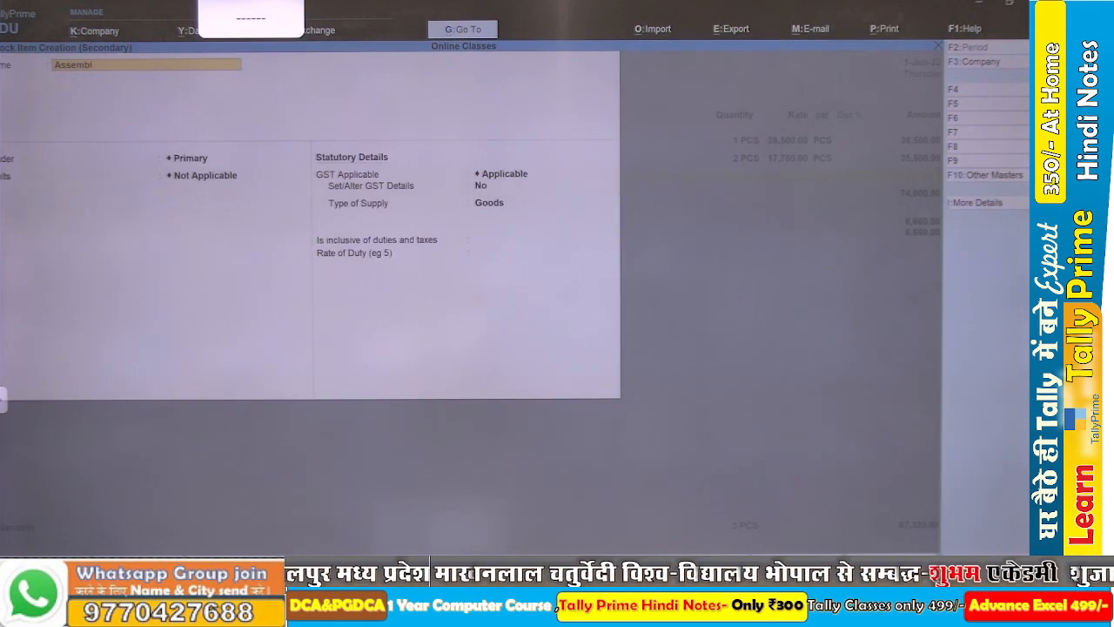
type("e PC")
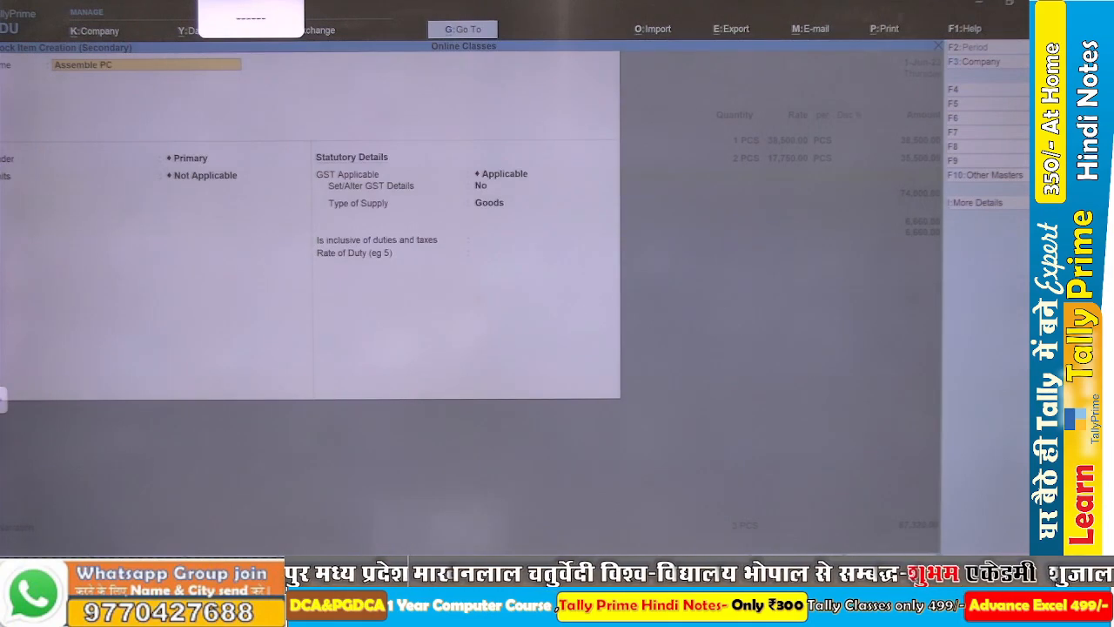
type(" 8GB_R")
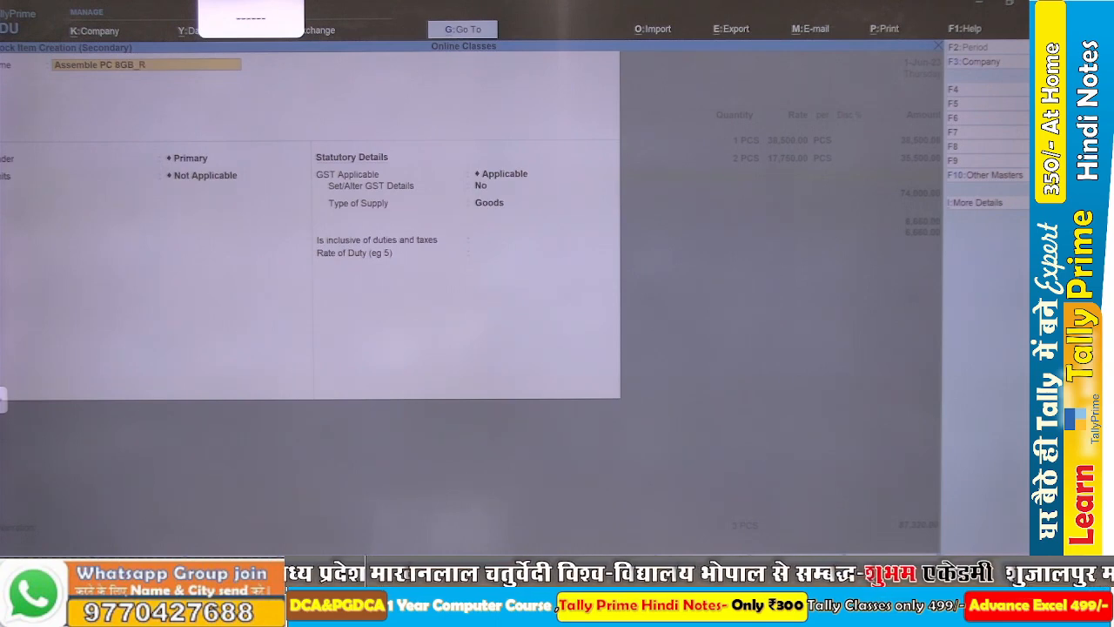
type("AM")
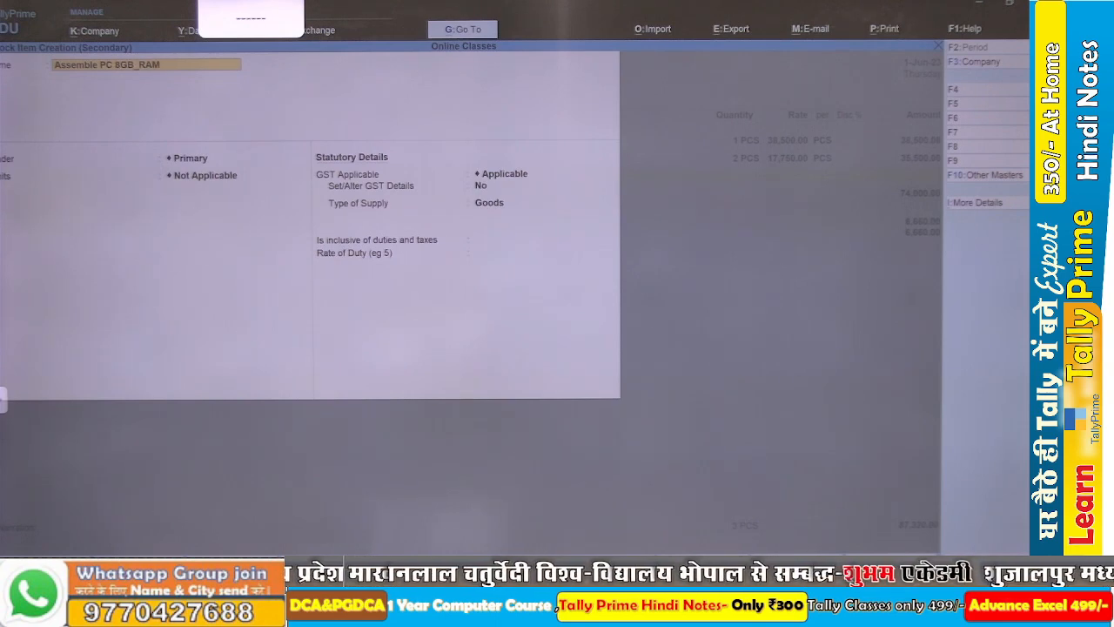
key("Return")
type("De")
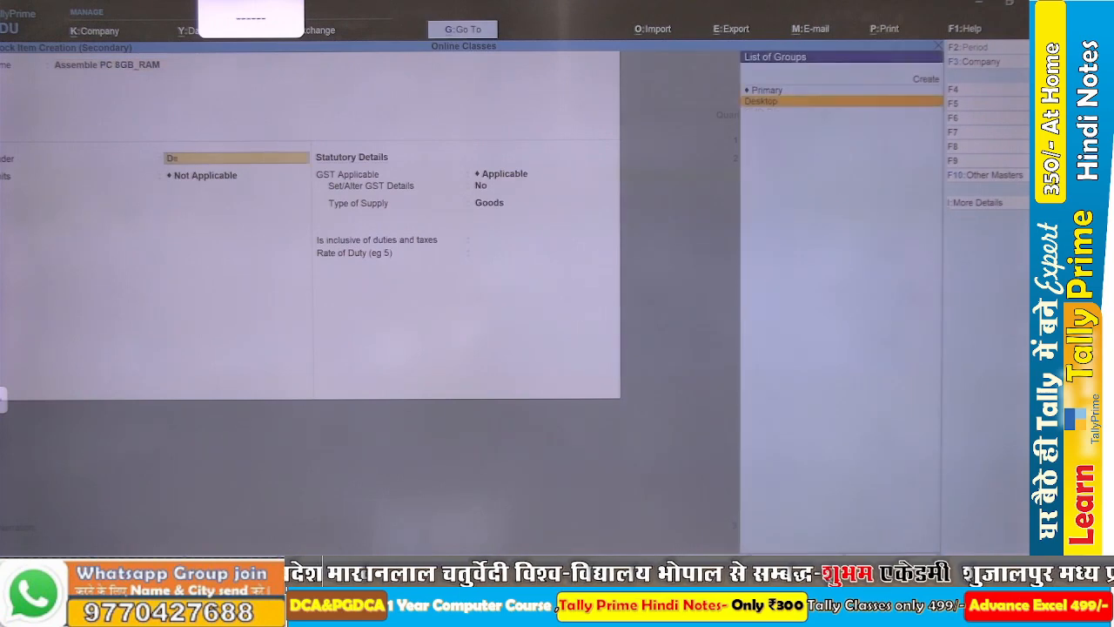
key("Return")
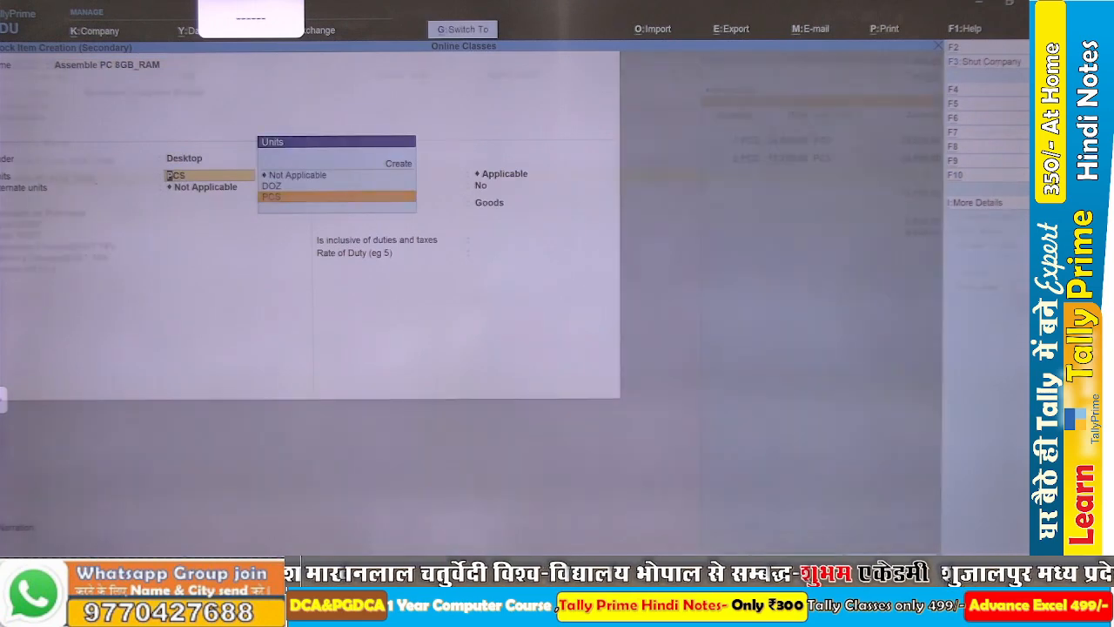
key("ctrl+a")
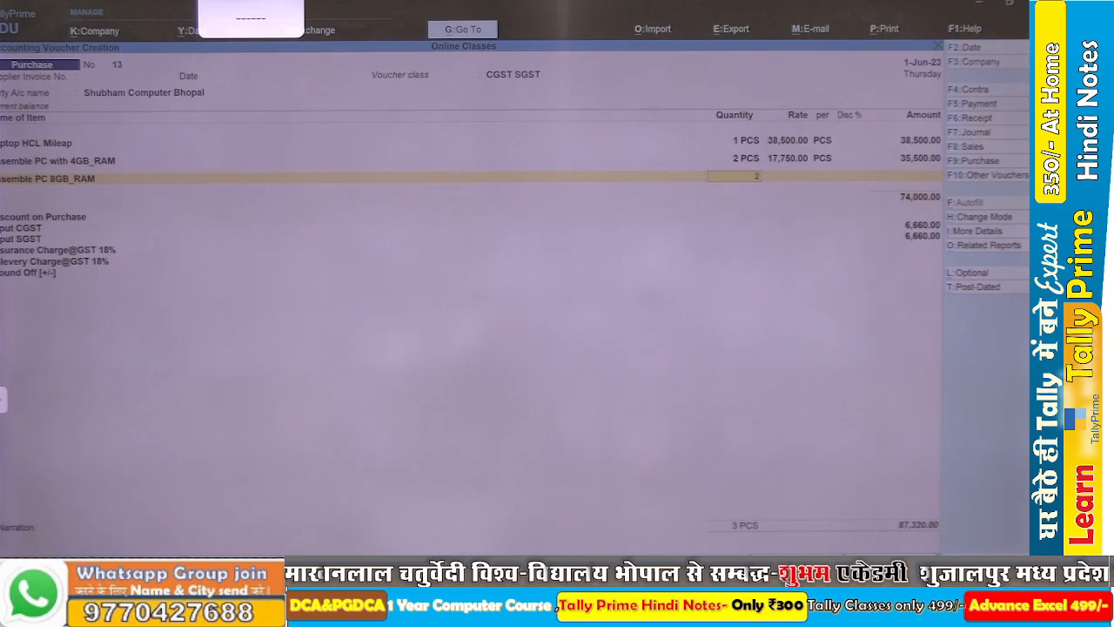
Enter a quantity of 2 PCS at a rate of 25500 for Assemble PC 8GB_RAM in the voucher.
key("Return")
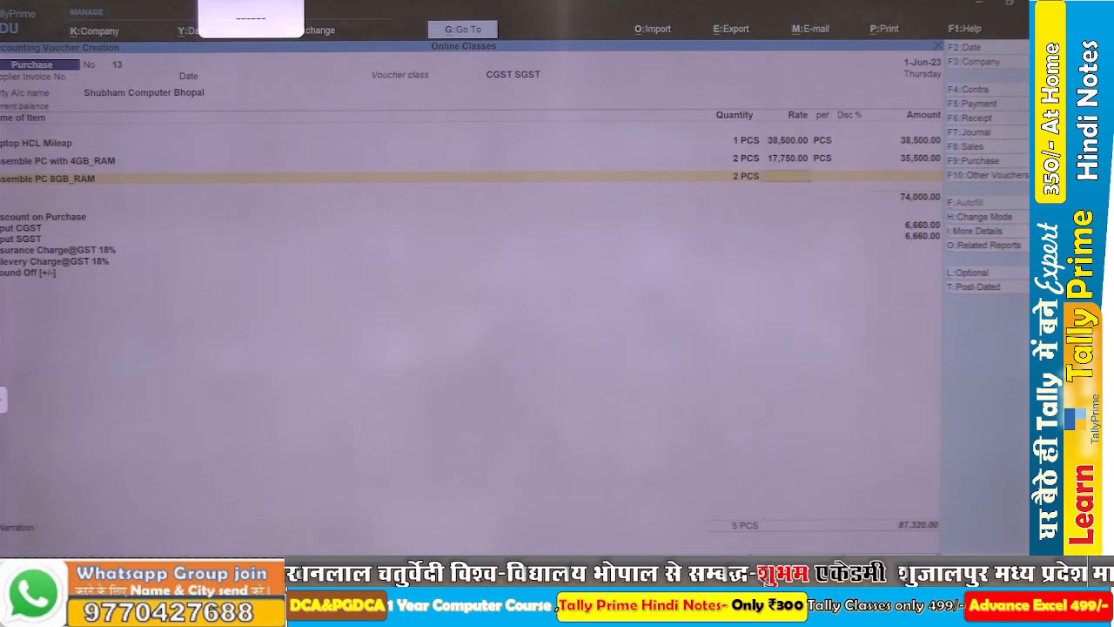
type("25,500")
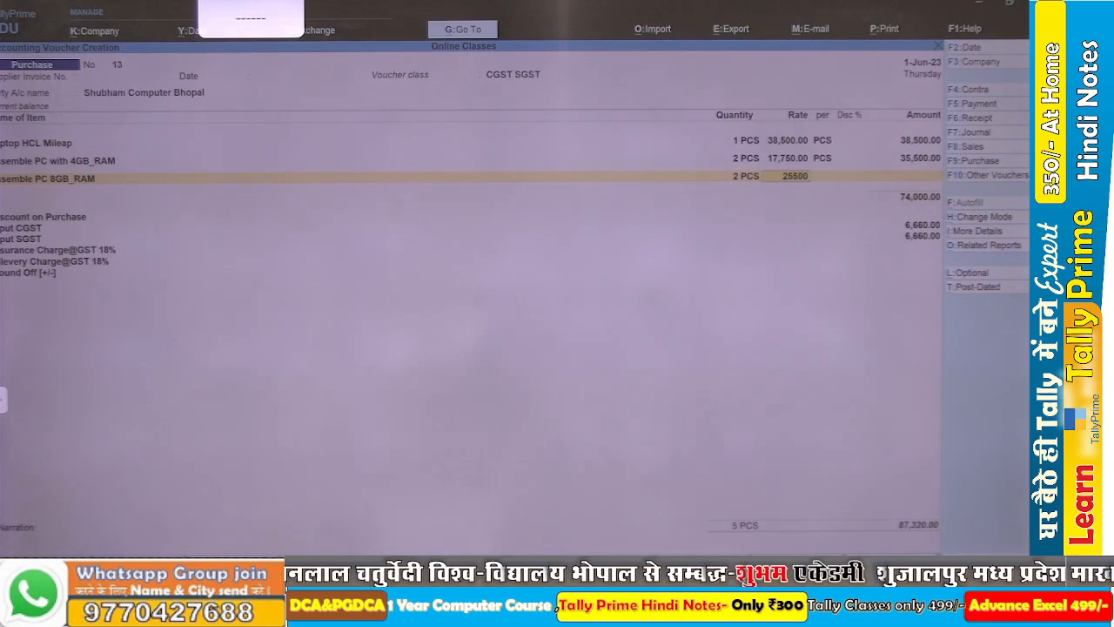
key("Return")
key("Return")
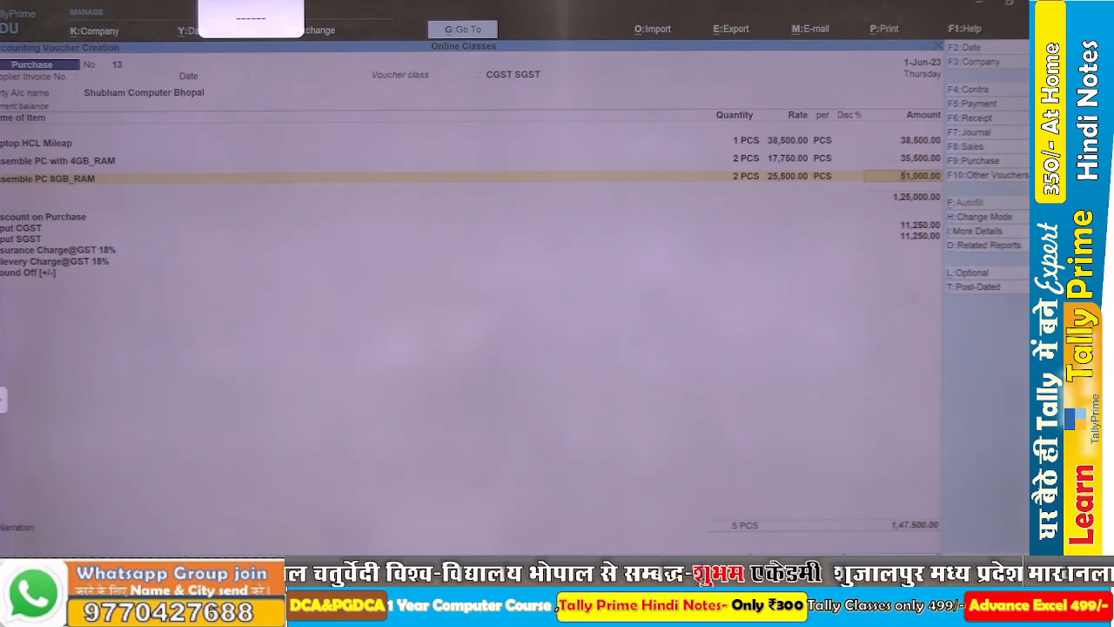
key("Return")
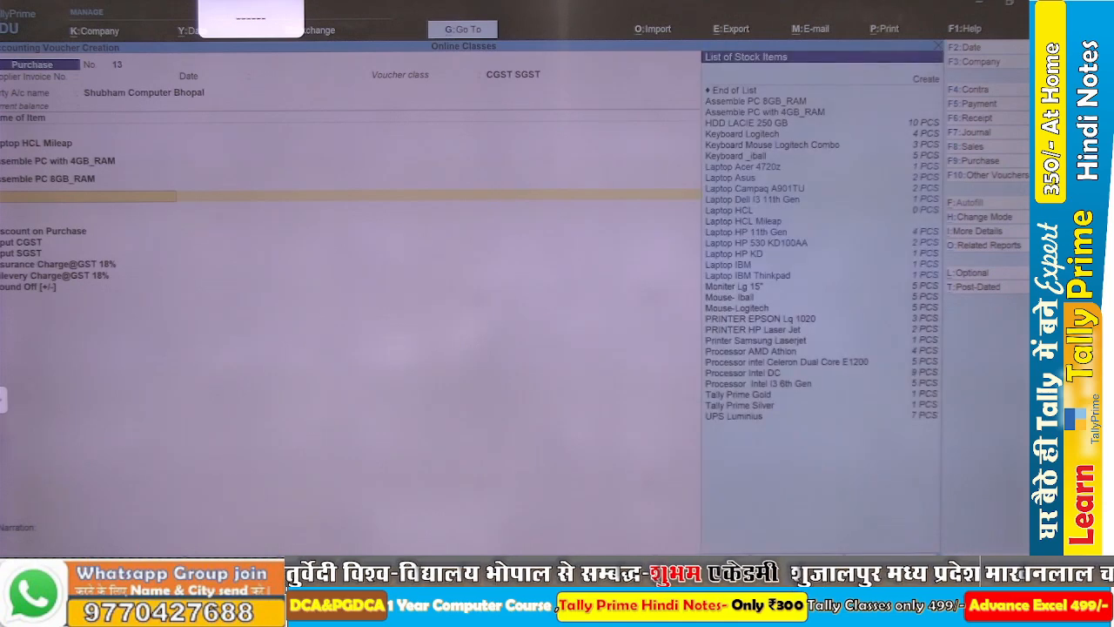
Add Laptop IBM Thinkpad to the purchase with a quantity of 1 PCS at a rate of 27500.
key("Down")
key("Down")
key("Down")
key("Down")
key("Down")
key("Down")
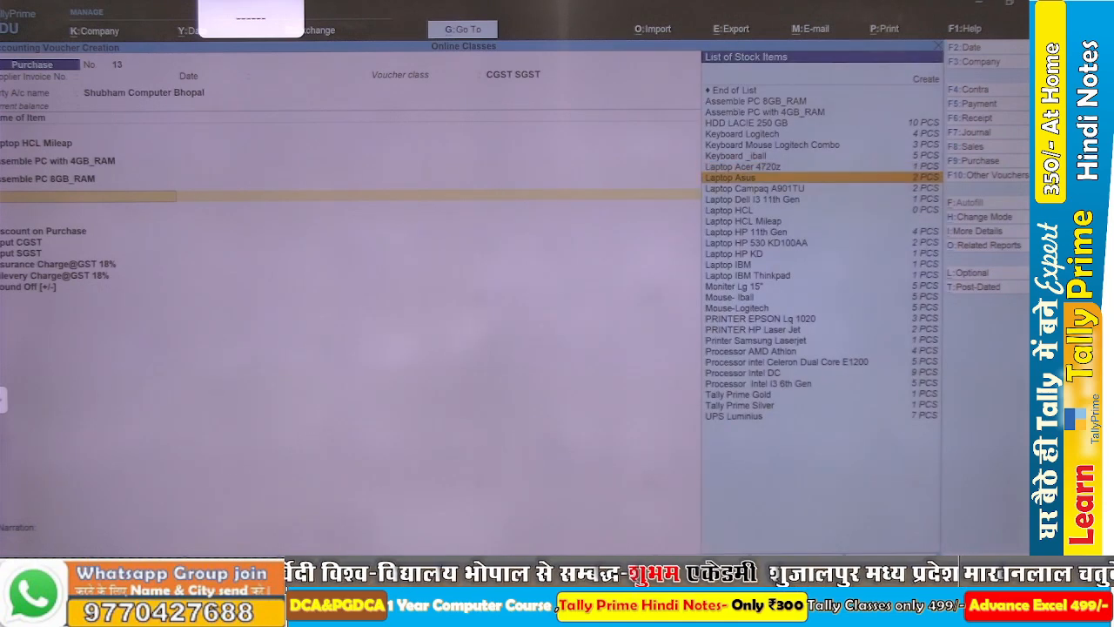
key("Down")
key("Down")
key("Down")
key("Down")
key("Down")
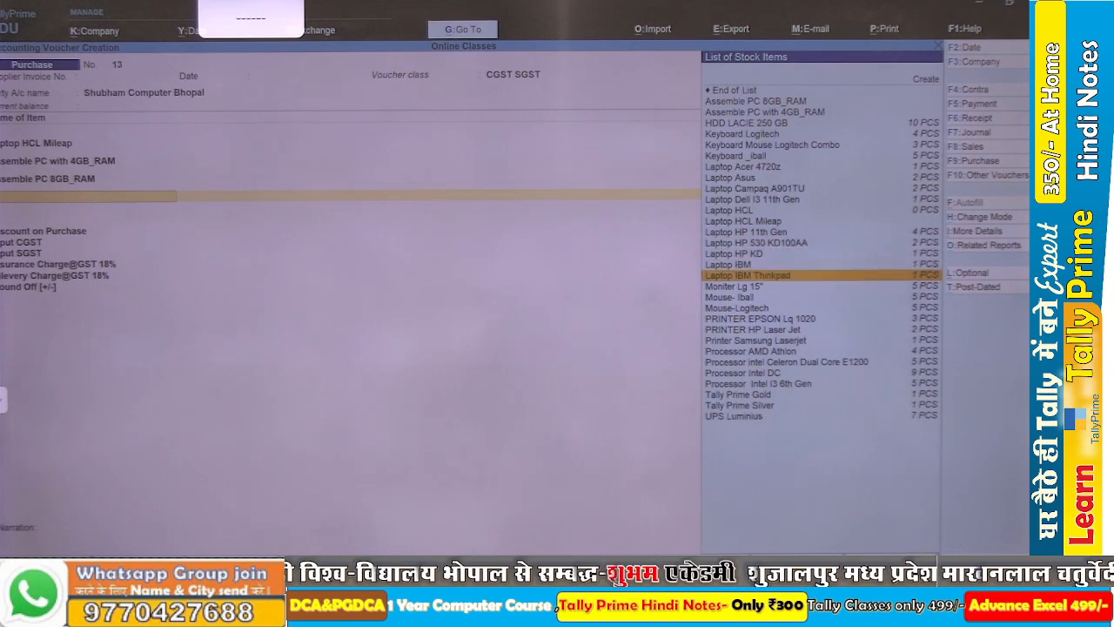
key("Return")
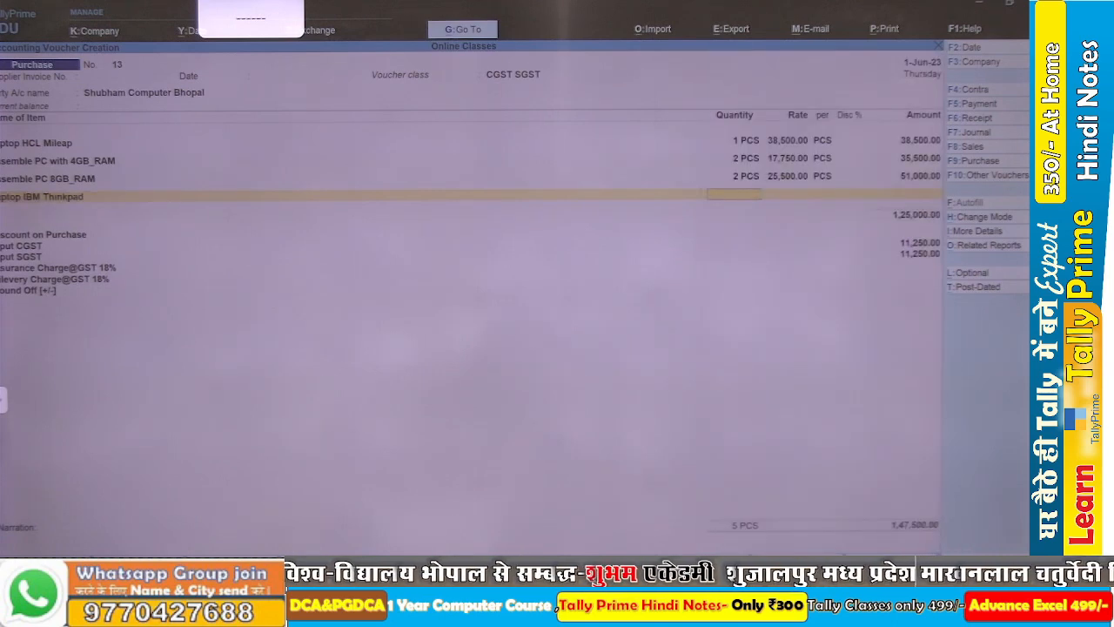
type("1")
key("Return")
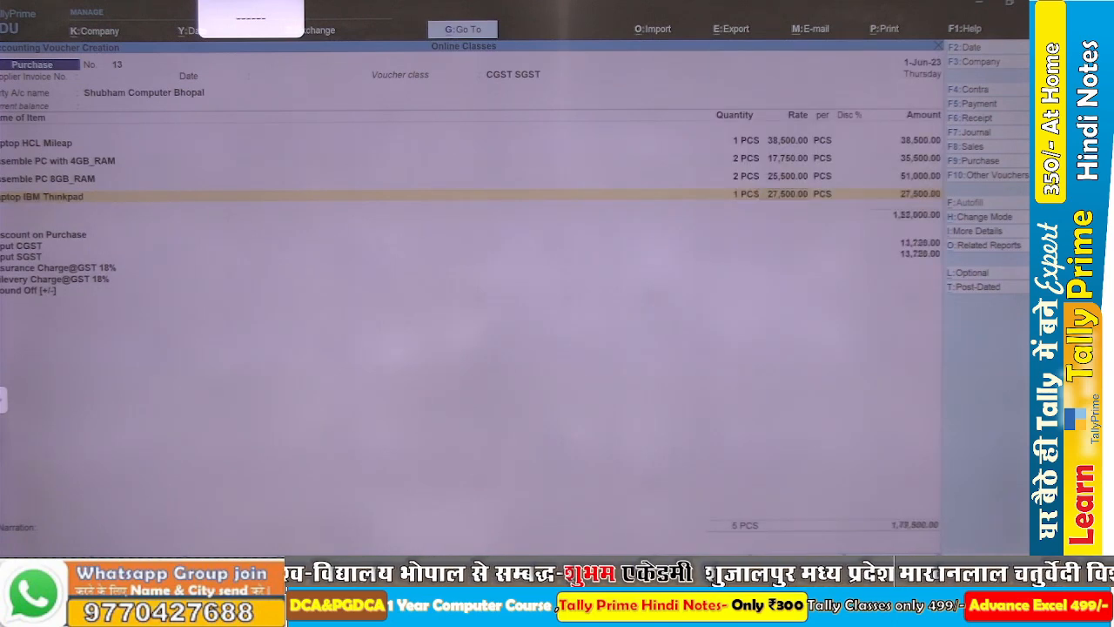
key("Return")
key("Return")
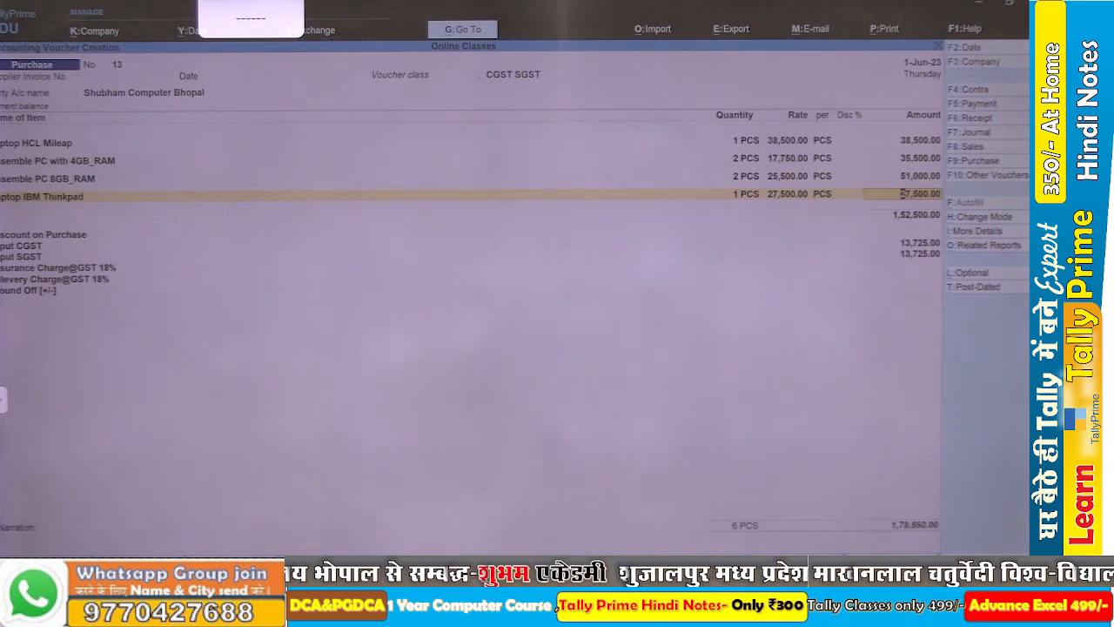
Check the Shubham Computer purchase against the exercise document in Word, and save the voucher in TallyPrime.
key("alt+Tab")
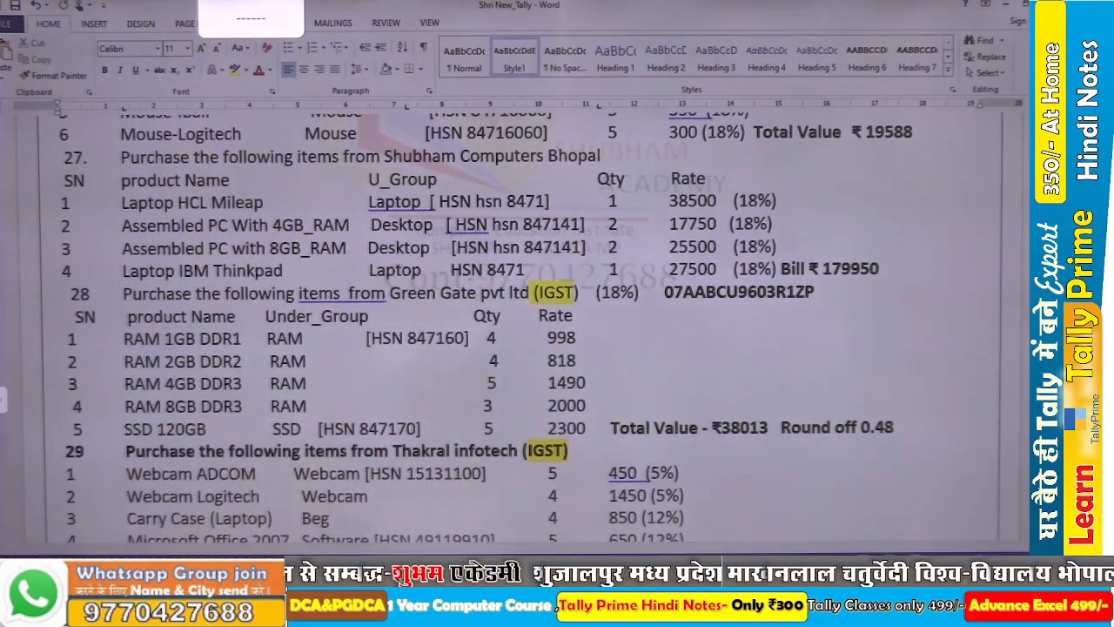
key("alt+Tab")
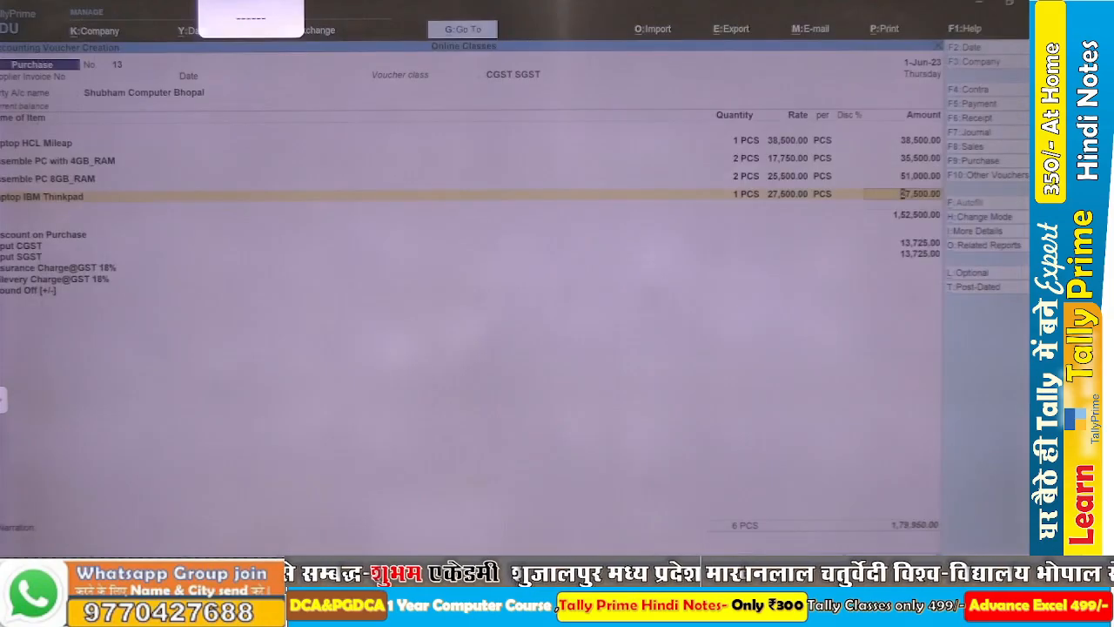
key("ctrl+a")
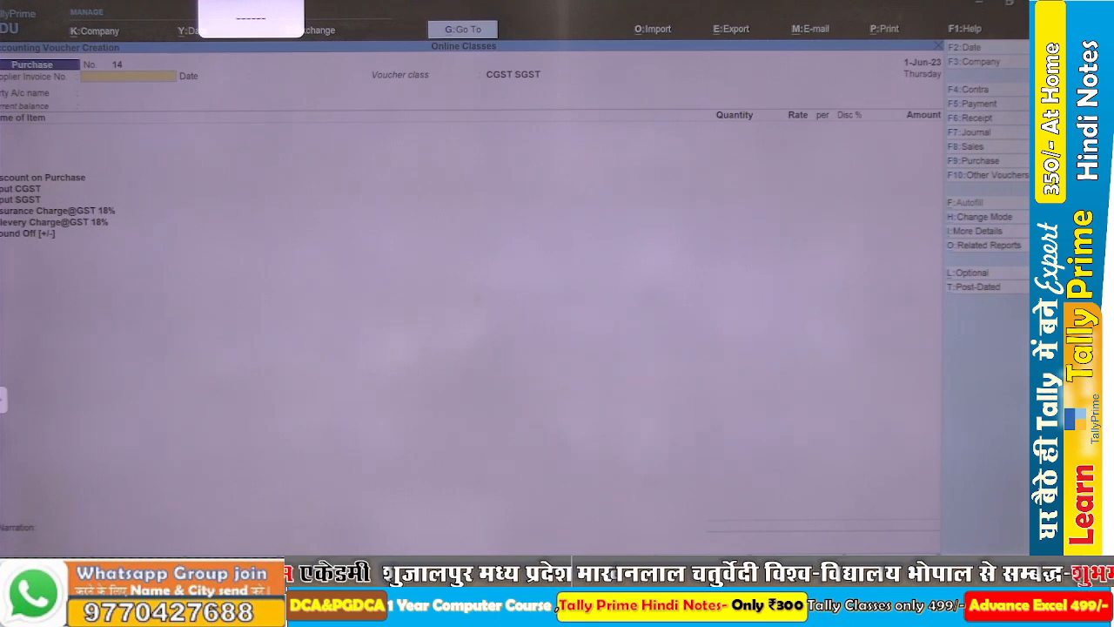
Start a party ledger named Green Gate Pvt Ltd under Sundry Creditors for the new purchase voucher, keeping bill-by-bill balances on.
key("Return")
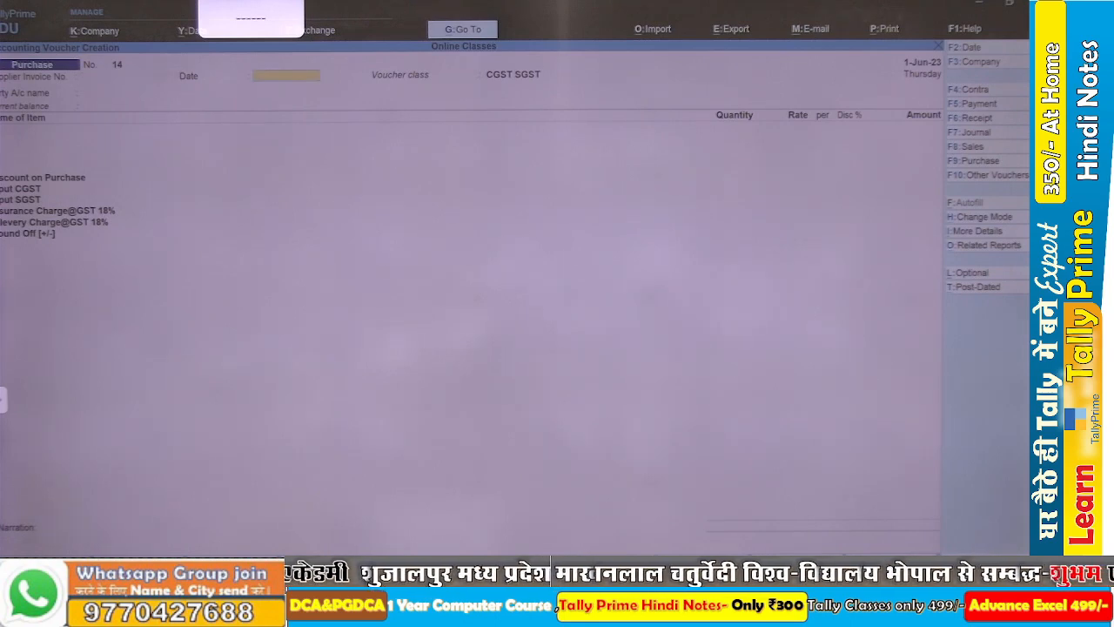
key("Return")
key("alt+c")
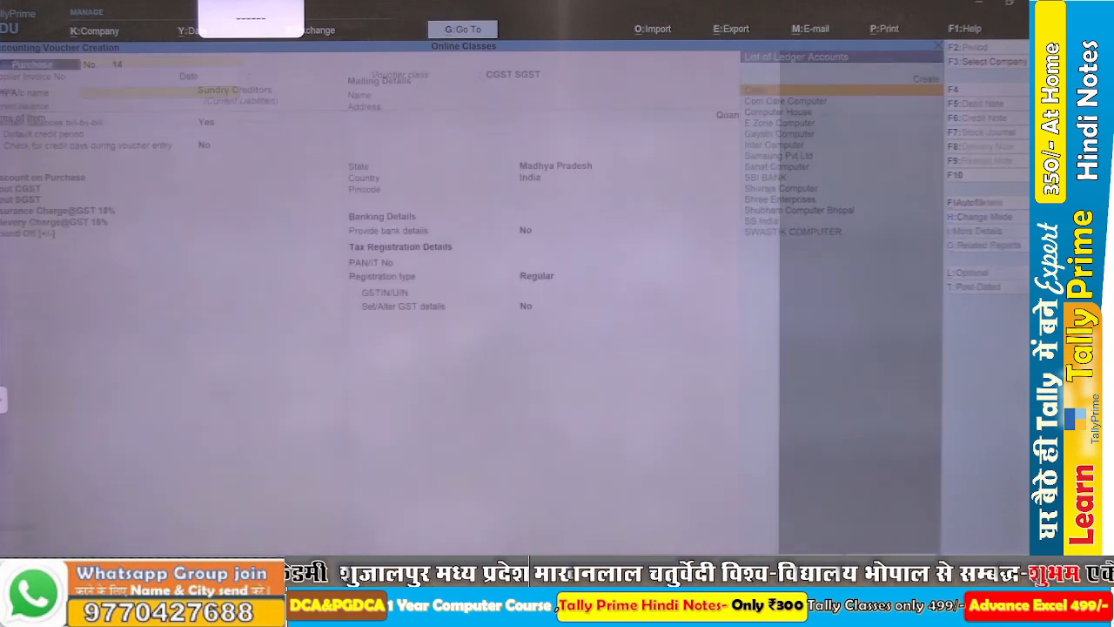
type("Green")
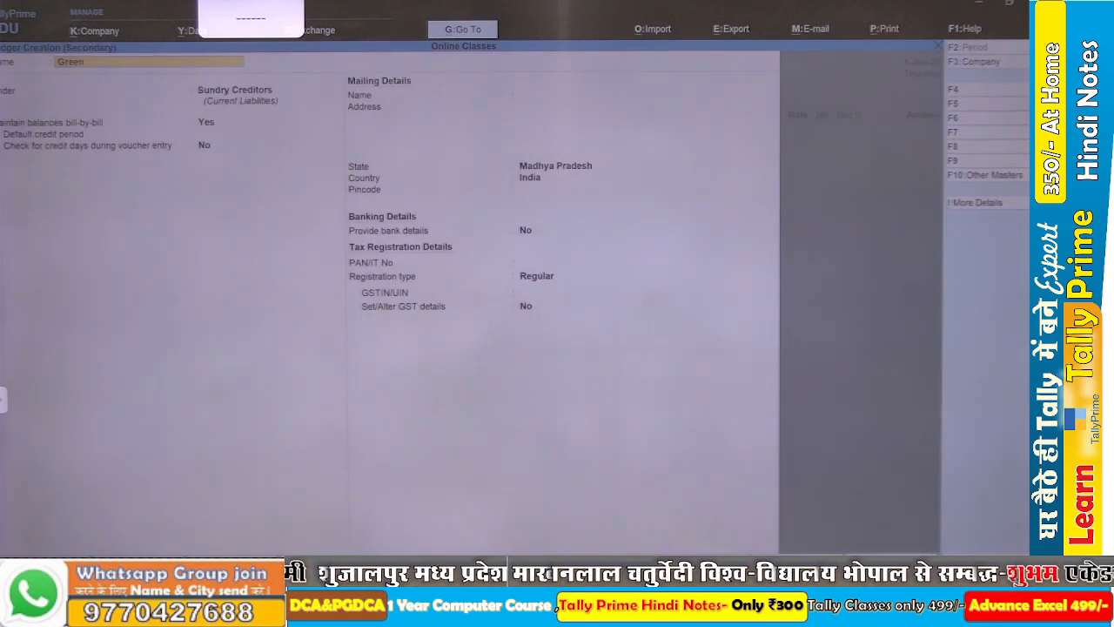
type(" Gate P")
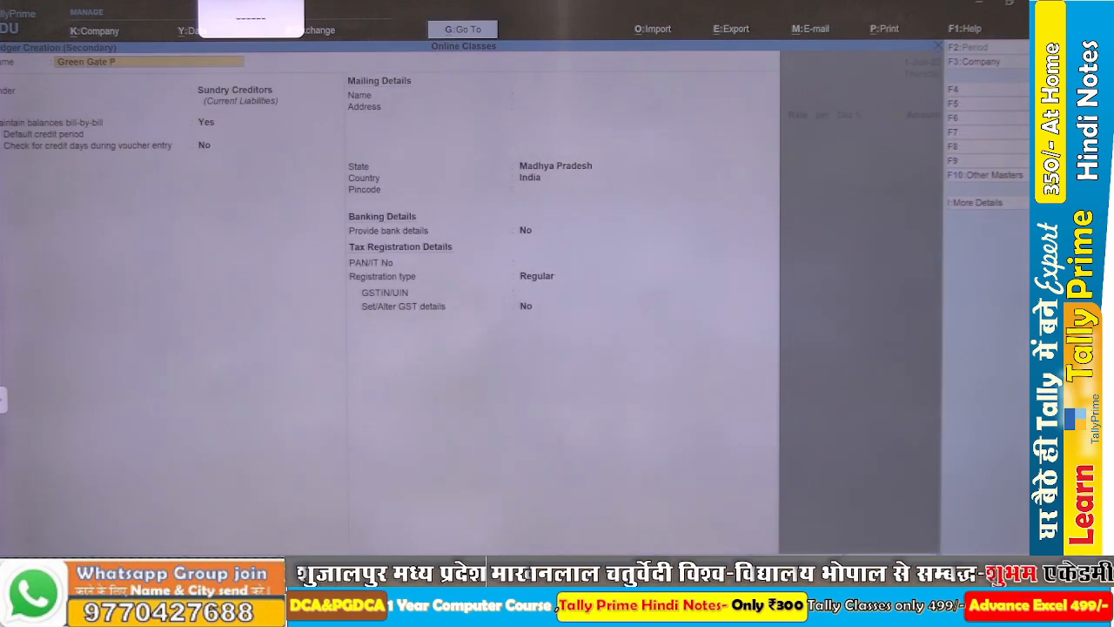
type("vt Lt")
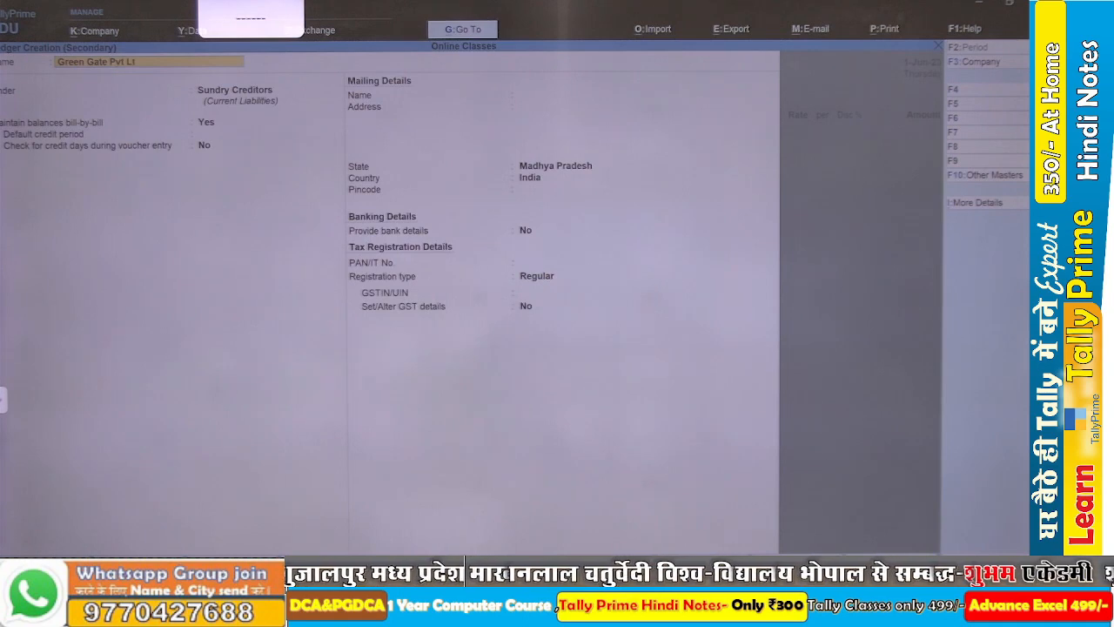
type("d")
key("Return")
key("Return")
key("Return")
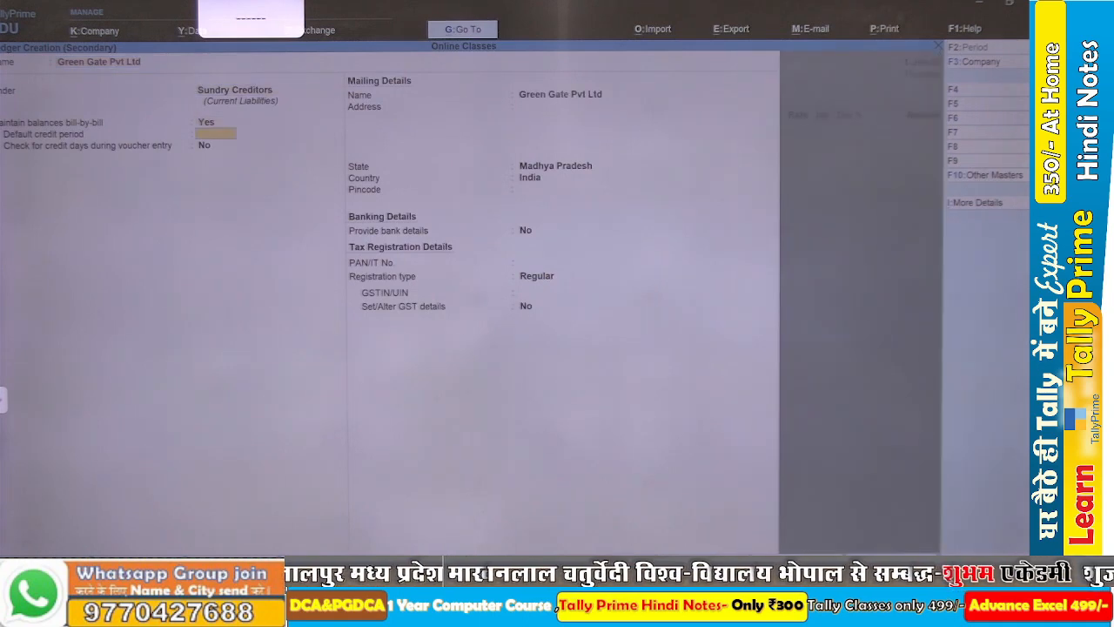
Set Green Gate Pvt Ltd's state to Delhi, save the ledger and accept its party details for the voucher.
key("Return")
key("Return")
key("Return")
key("Return")
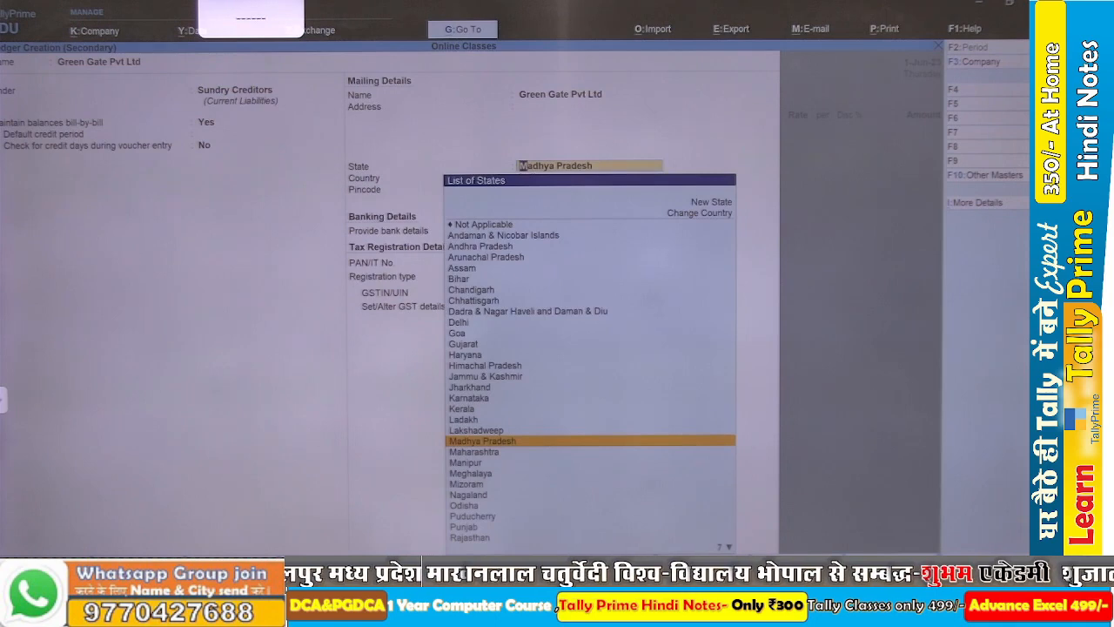
type("De")
key("Return")
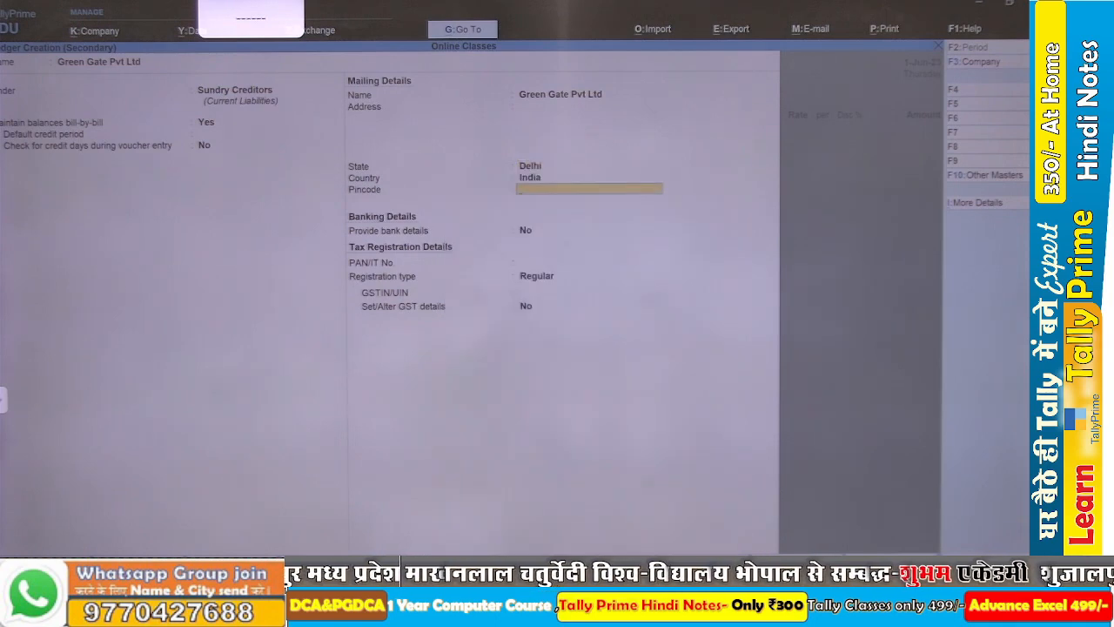
key("ctrl+a")
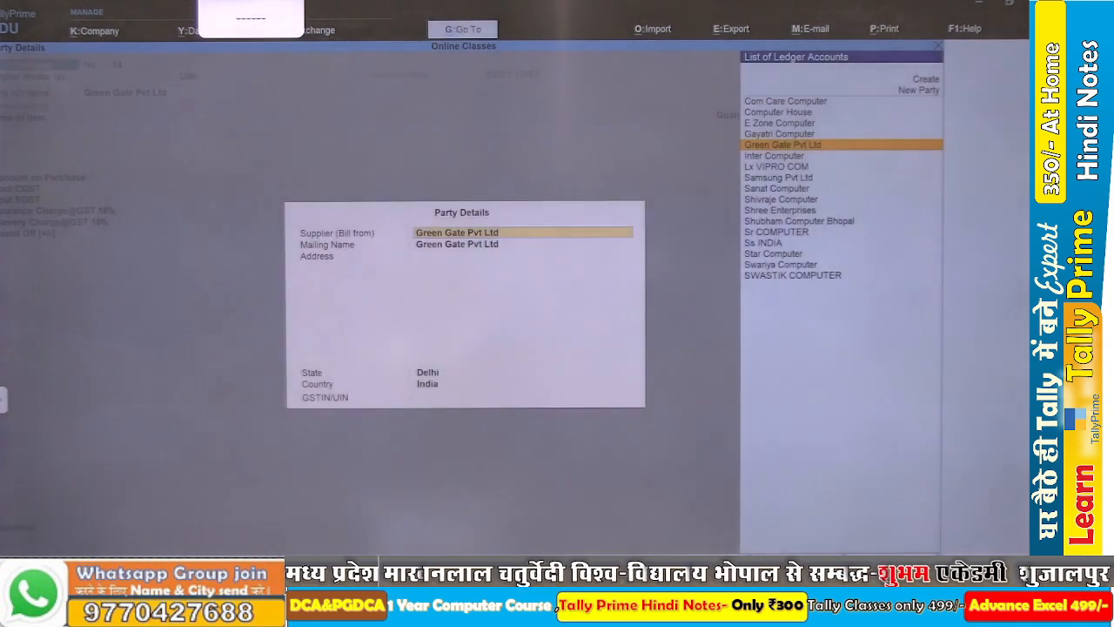
key("ctrl+a")
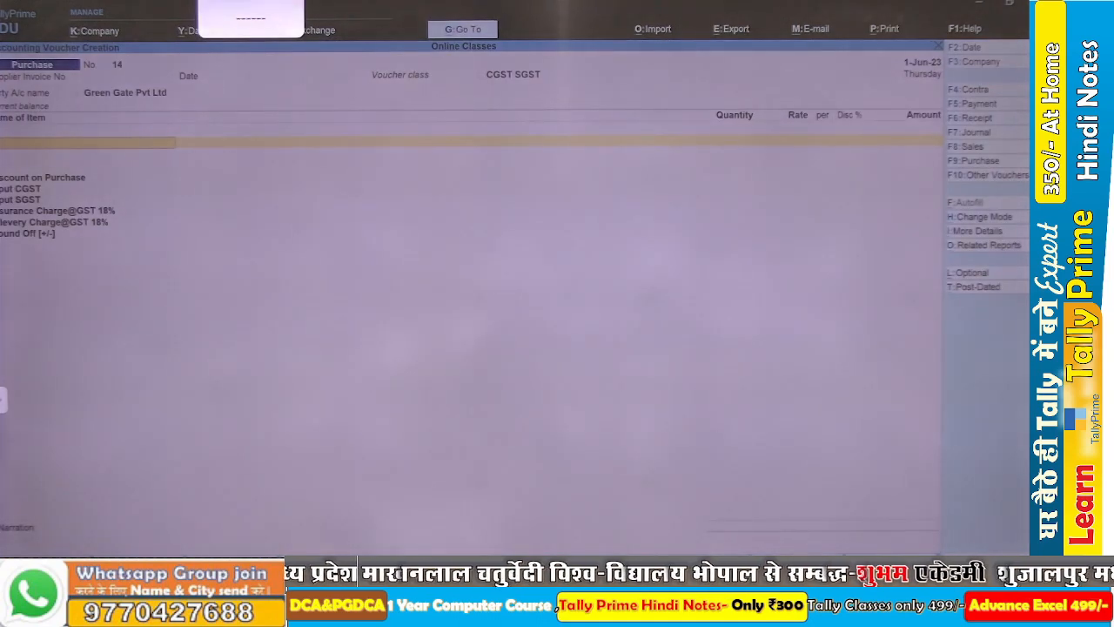
Change the Green Gate purchase voucher's class to IGST.
key("F9")
key("Down")
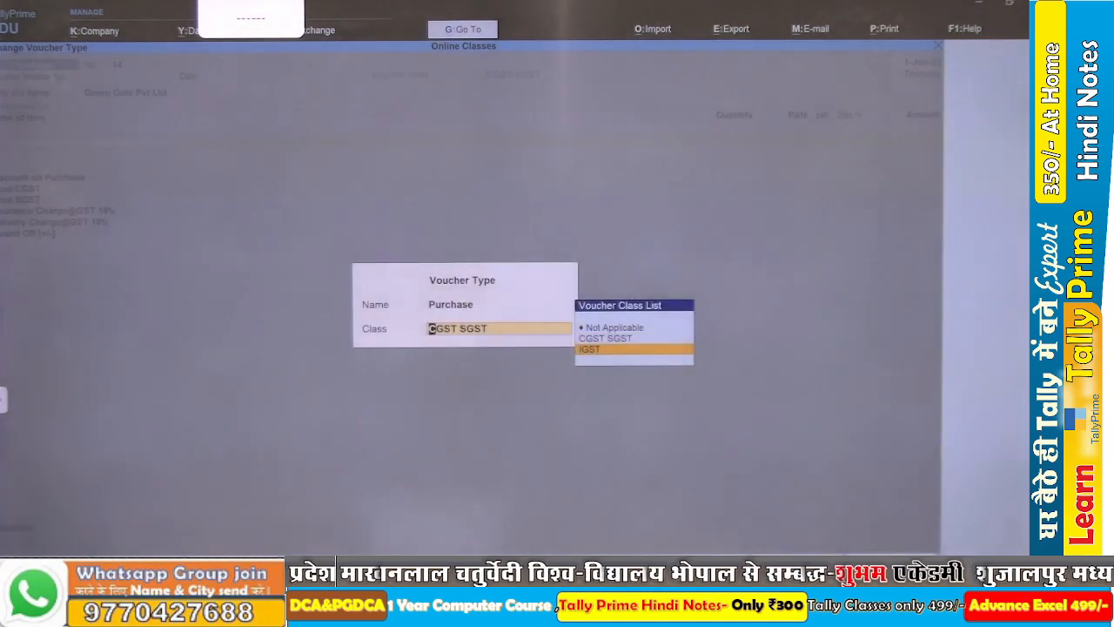
key("Return")
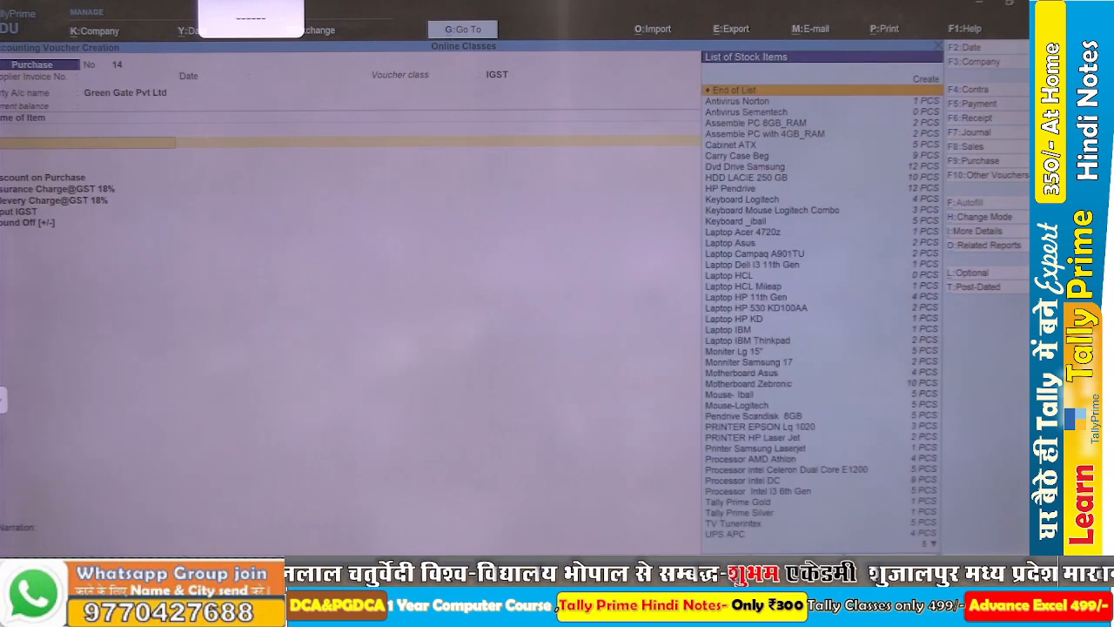
Start a new stock item named RAM 1GB DDR1 from the Green Gate purchase voucher.
key("alt+c")
type("RAM 1")
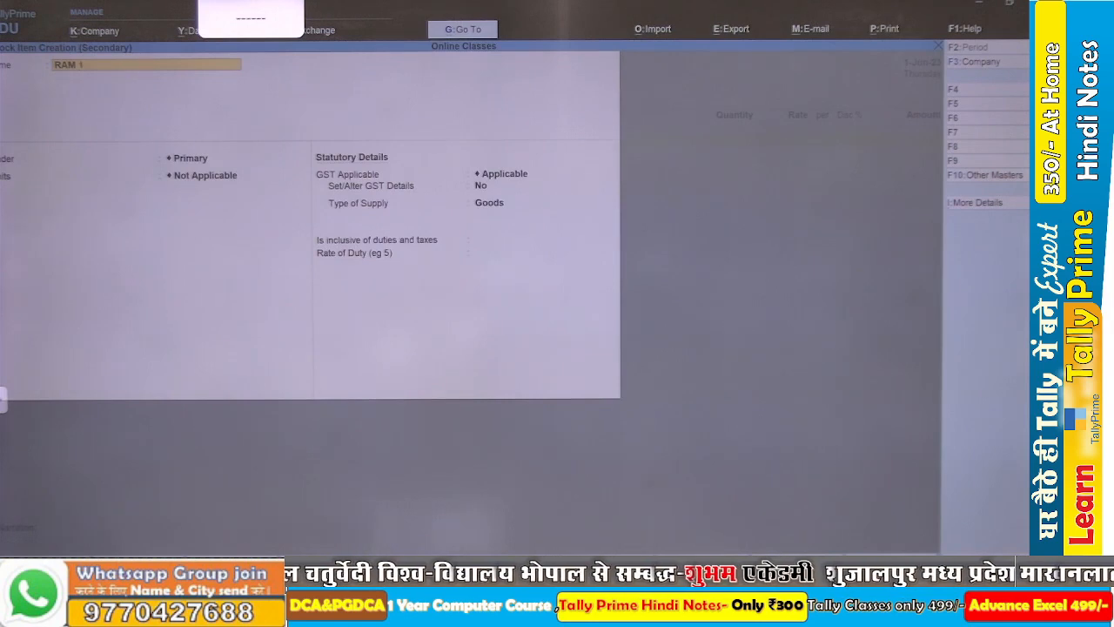
type("GB")
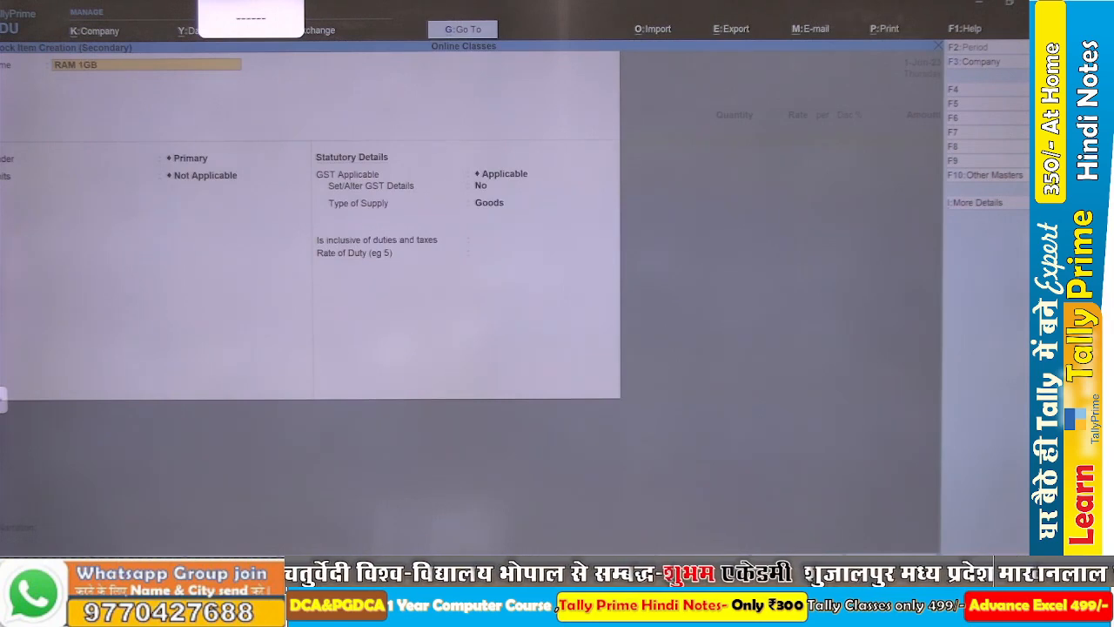
type(" DDR1")
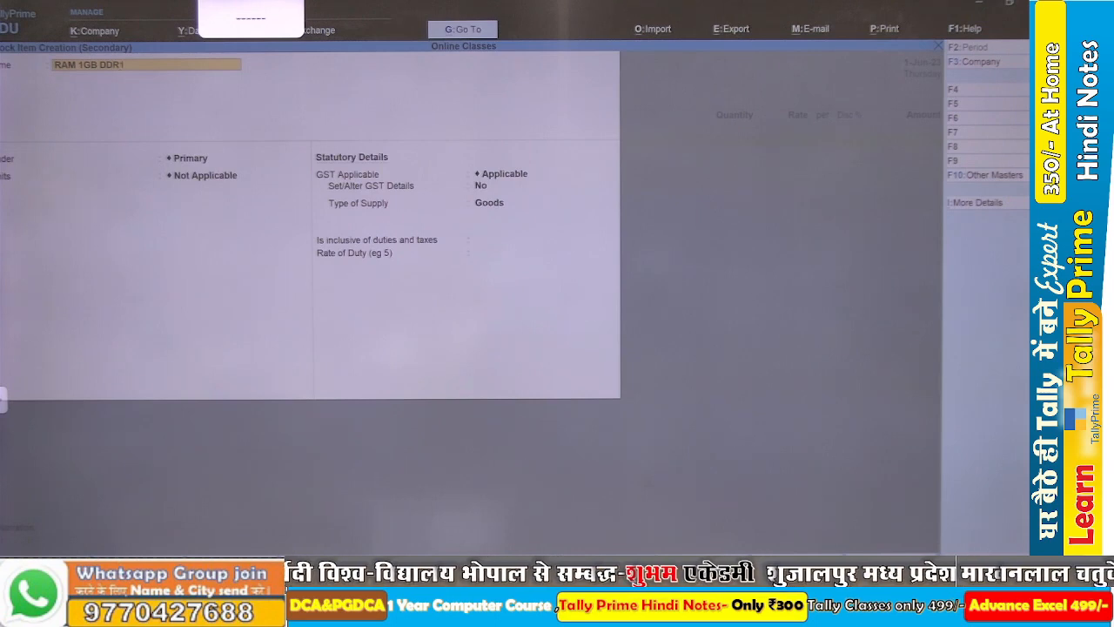
key("Return")
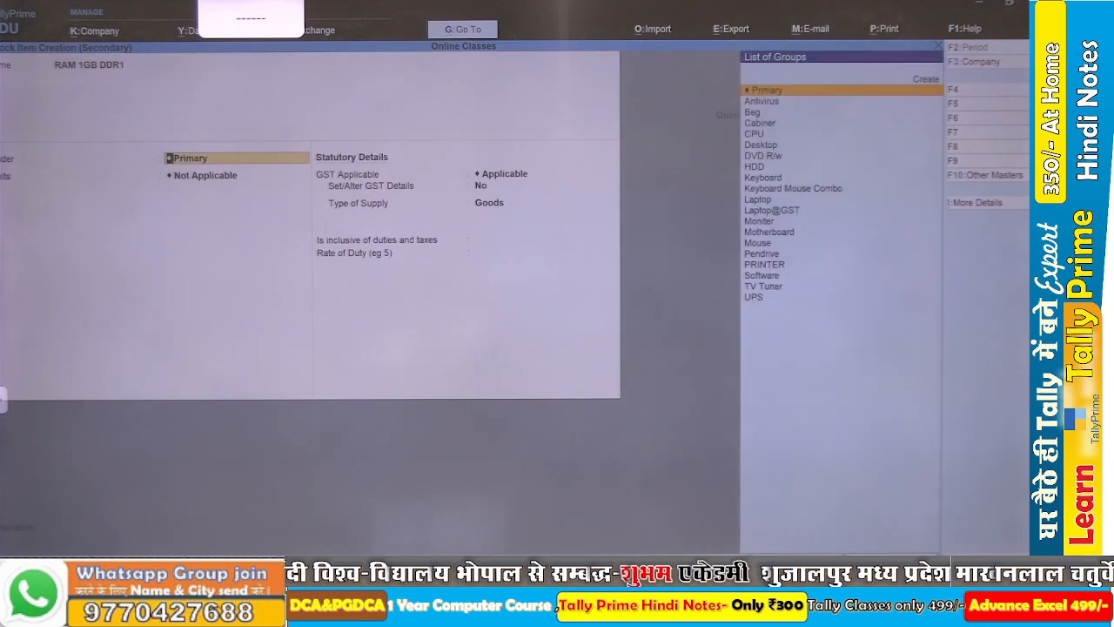
Start a stock group named RAM under Primary for the new item, with quantities of items added.
type("r")
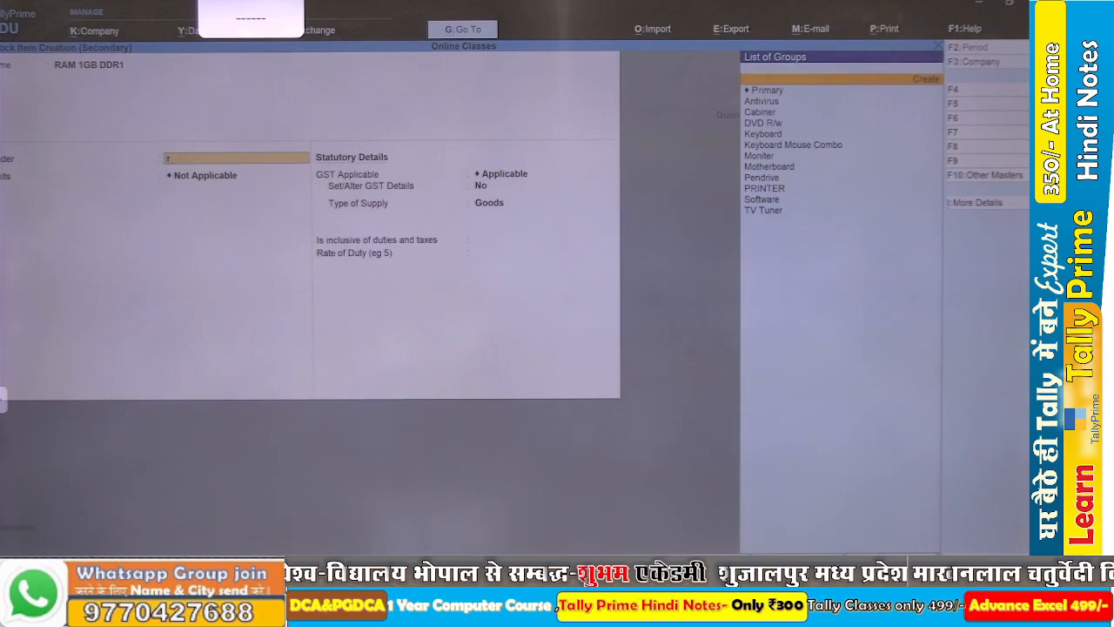
key("alt+c")
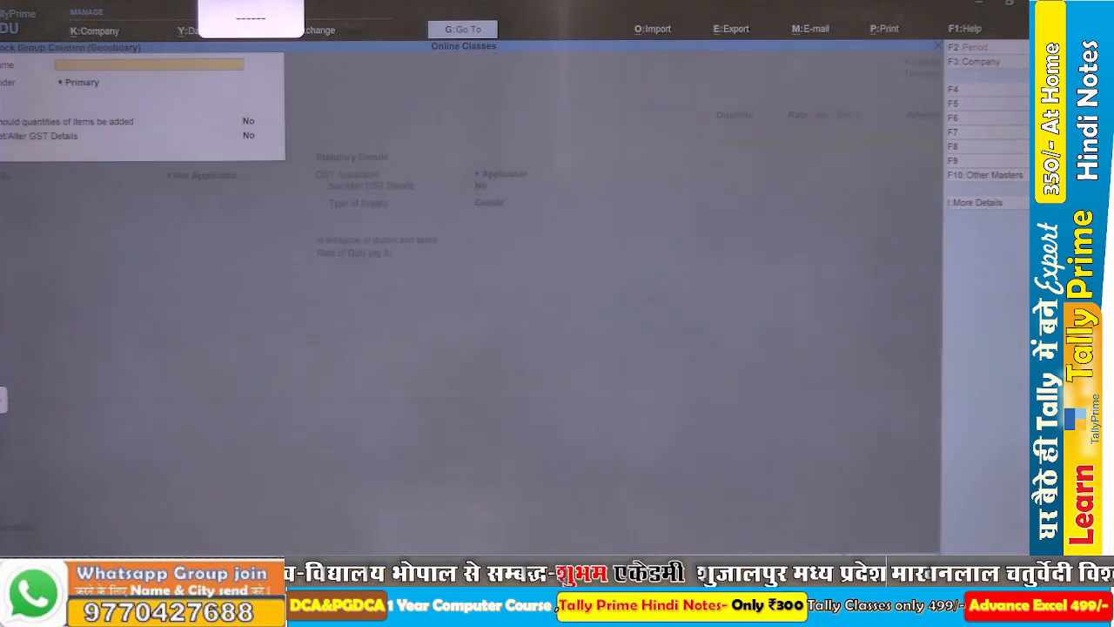
type("AM")
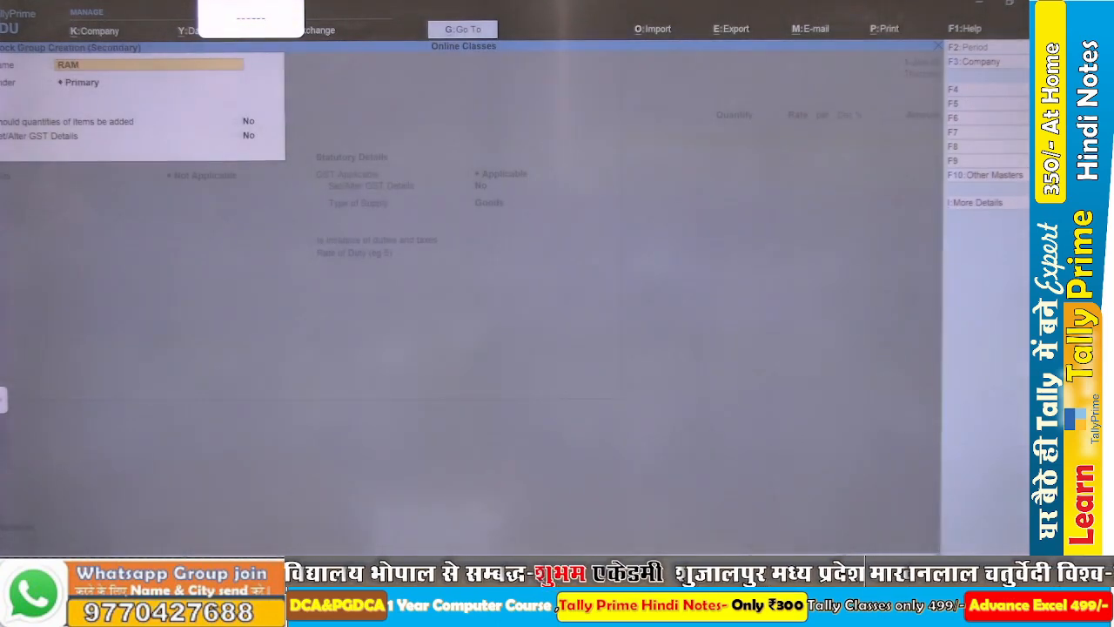
key("Return")
key("Return")
key("y")
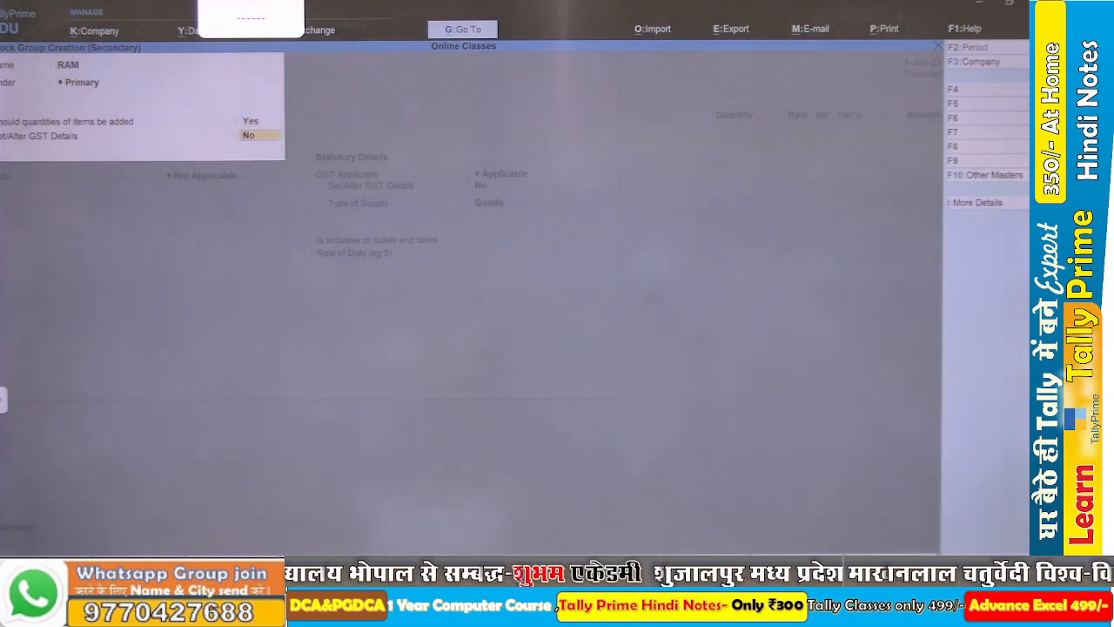
Enable GST details for the RAM stock group and enter description Ram with HSN/SAC 847160.
key("y")
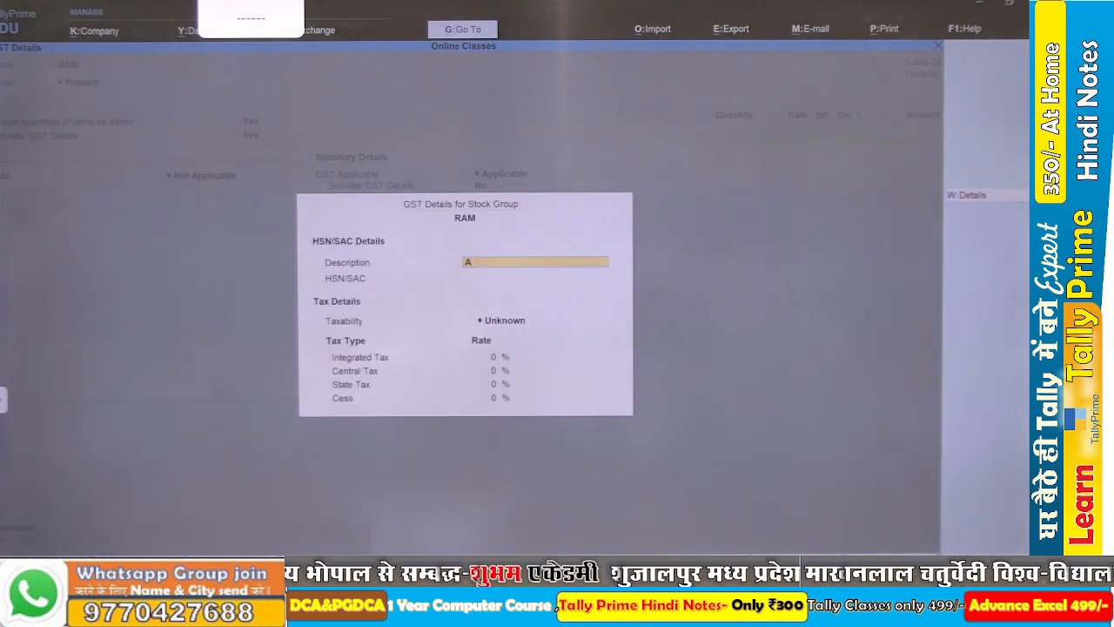
type("Ram")
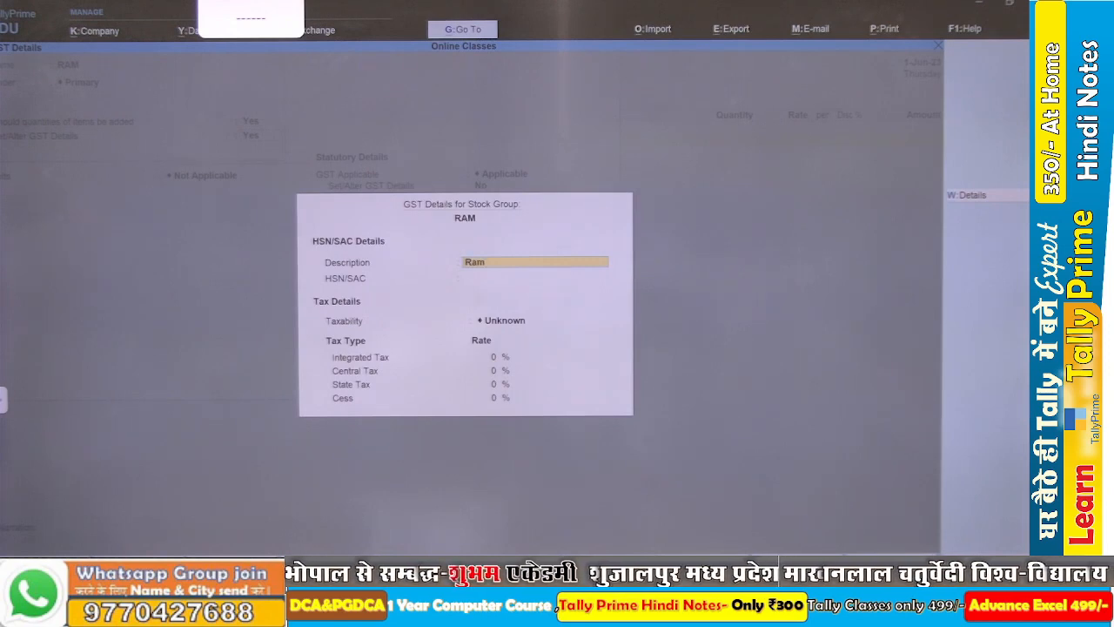
key("Return")
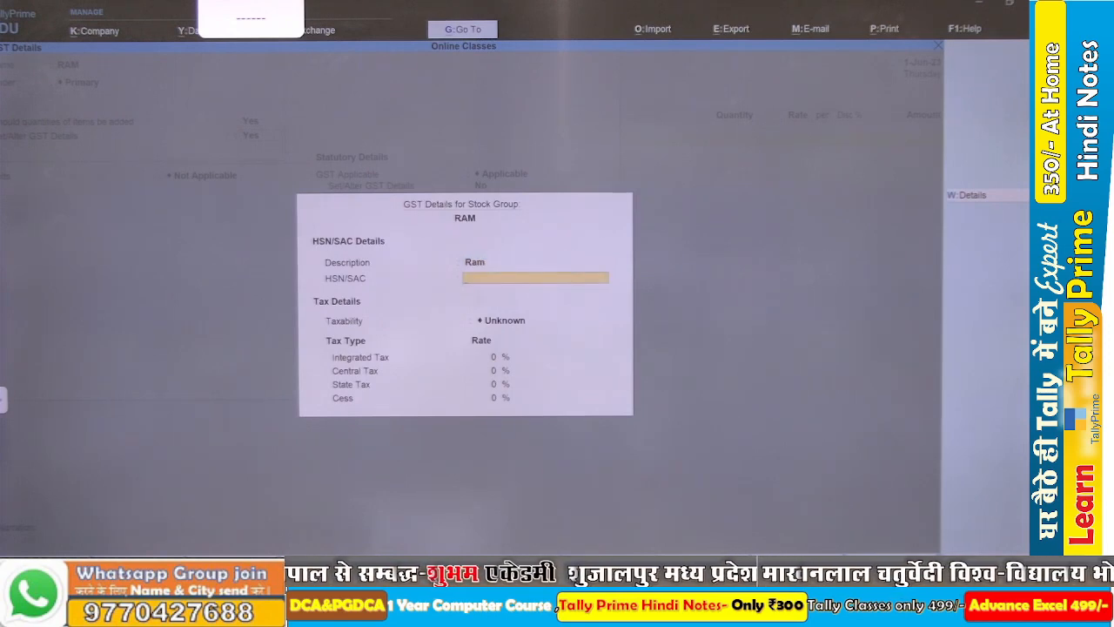
type("8471")
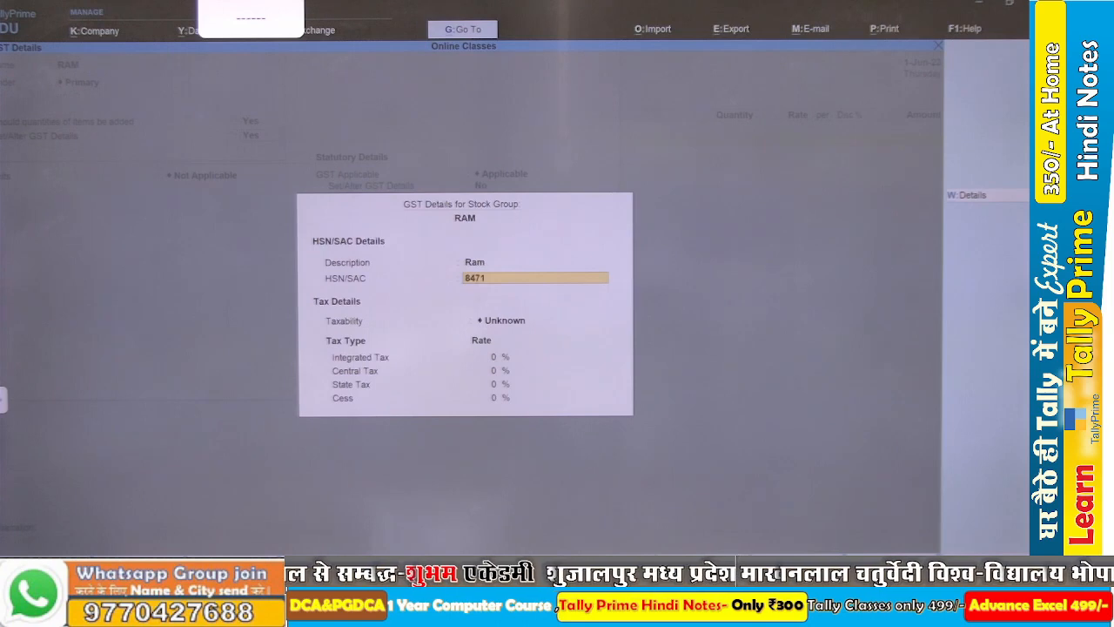
type("00")
key("Return")
key("Return")
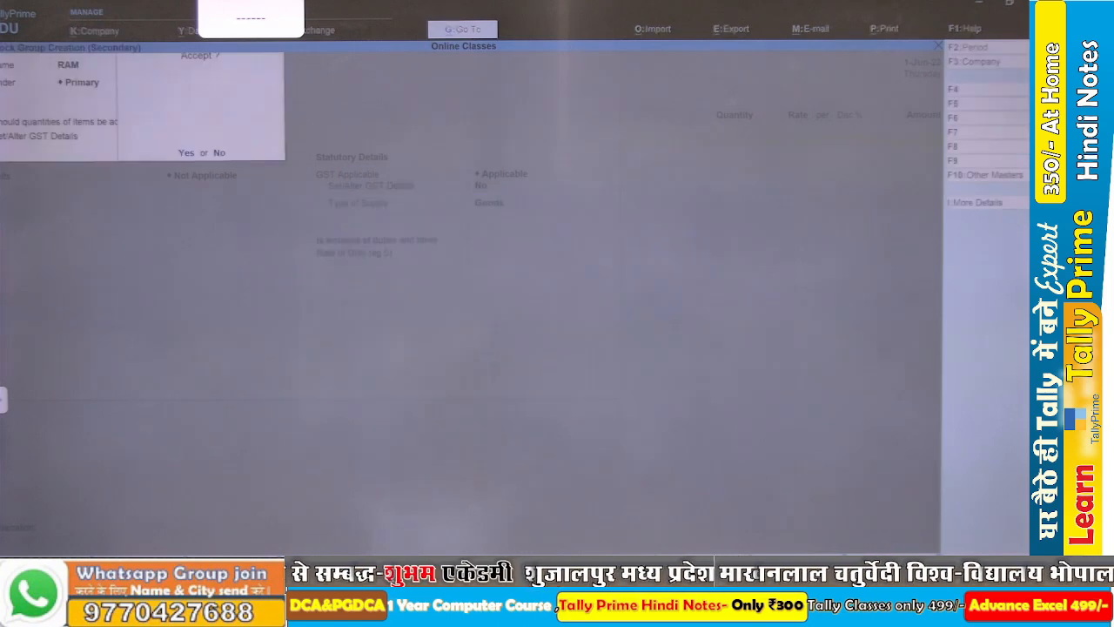
Reopen the RAM group's GST details, set it as Taxable at 18% integrated tax, and save the group.
key("n")
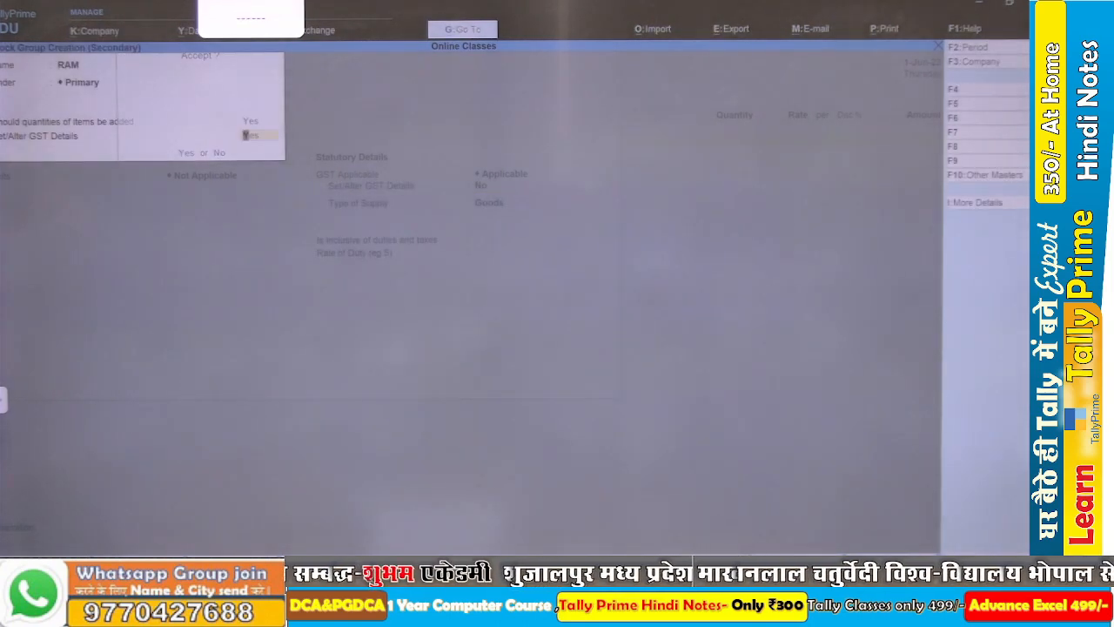
key("Return")
key("Return")
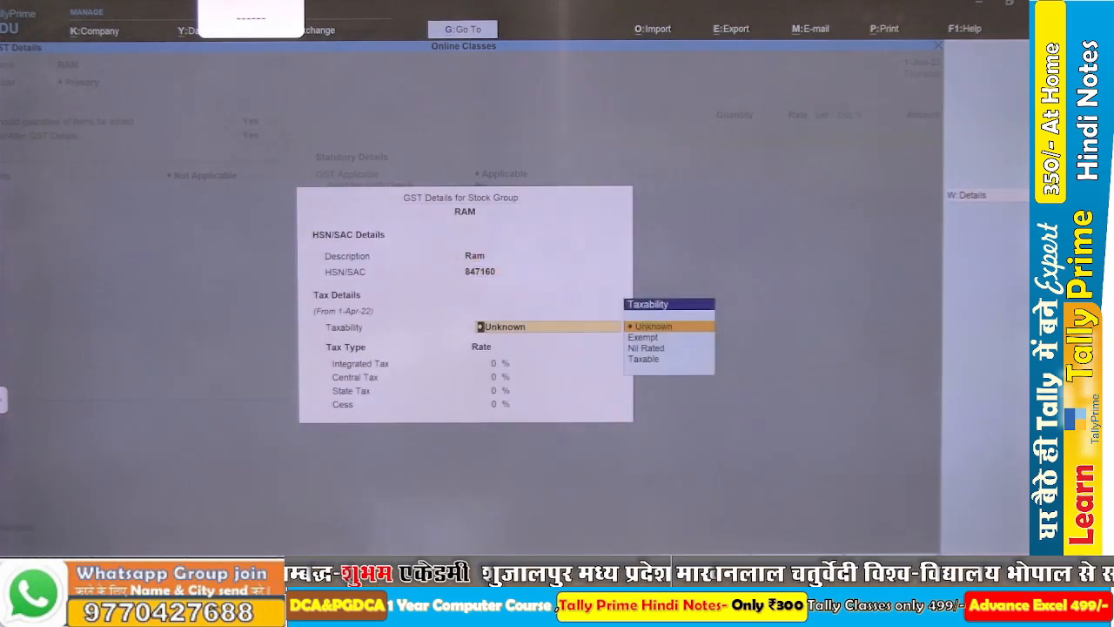
key("Down")
key("Down")
key("Down")
key("Return")
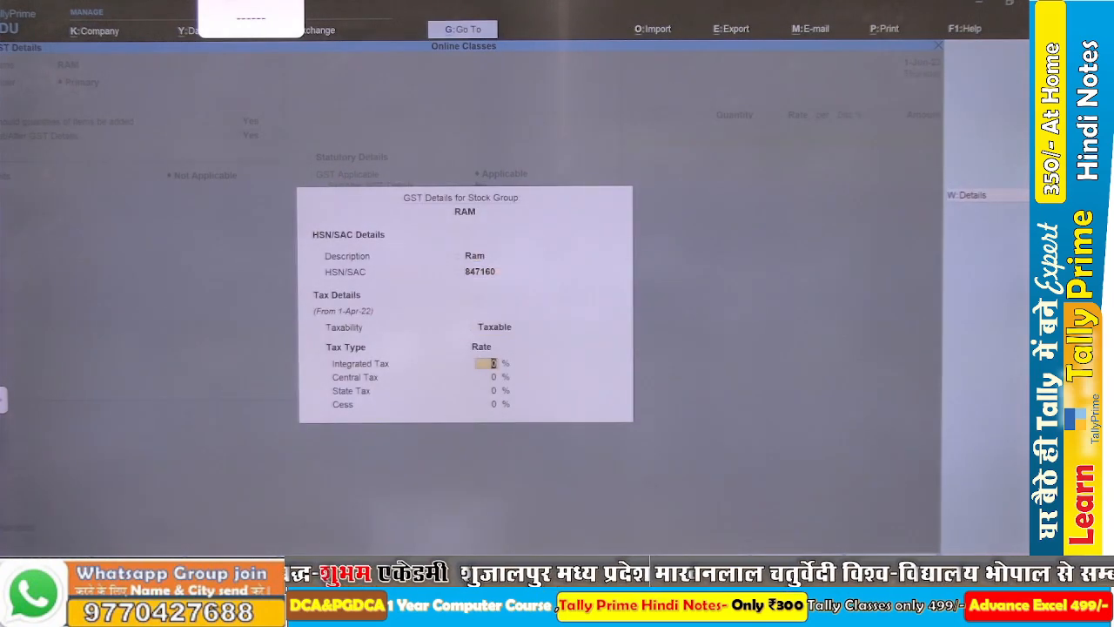
type("18")
key("Return")
key("ctrl+a")
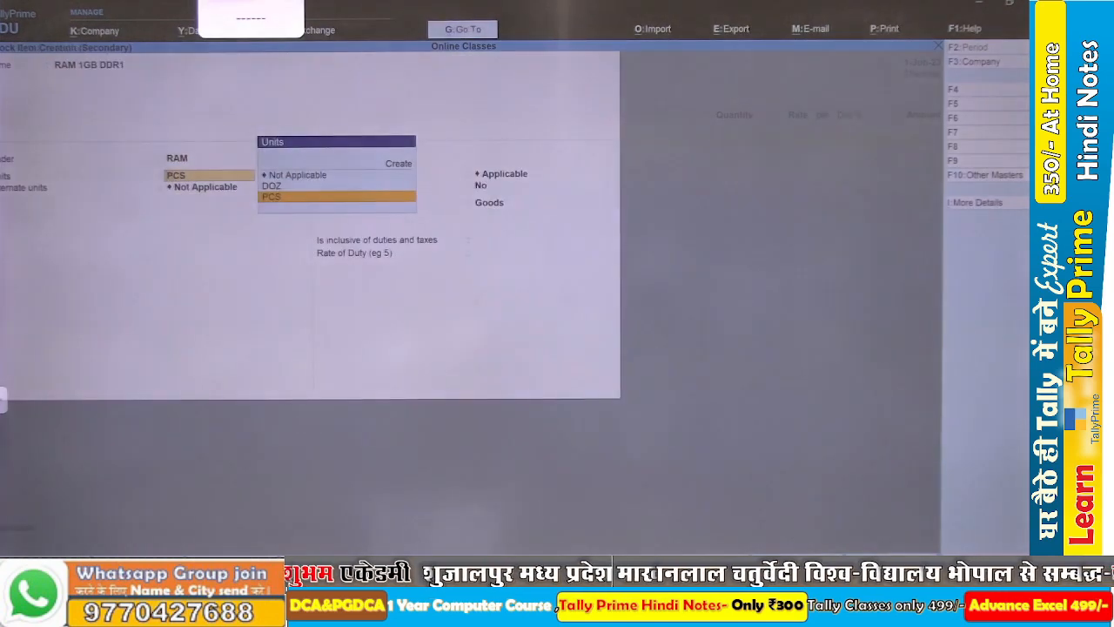
Save the RAM 1GB DDR1 item with PCS as its unit and enter 4 PCS at a rate of 998 in the voucher.
key("Return")
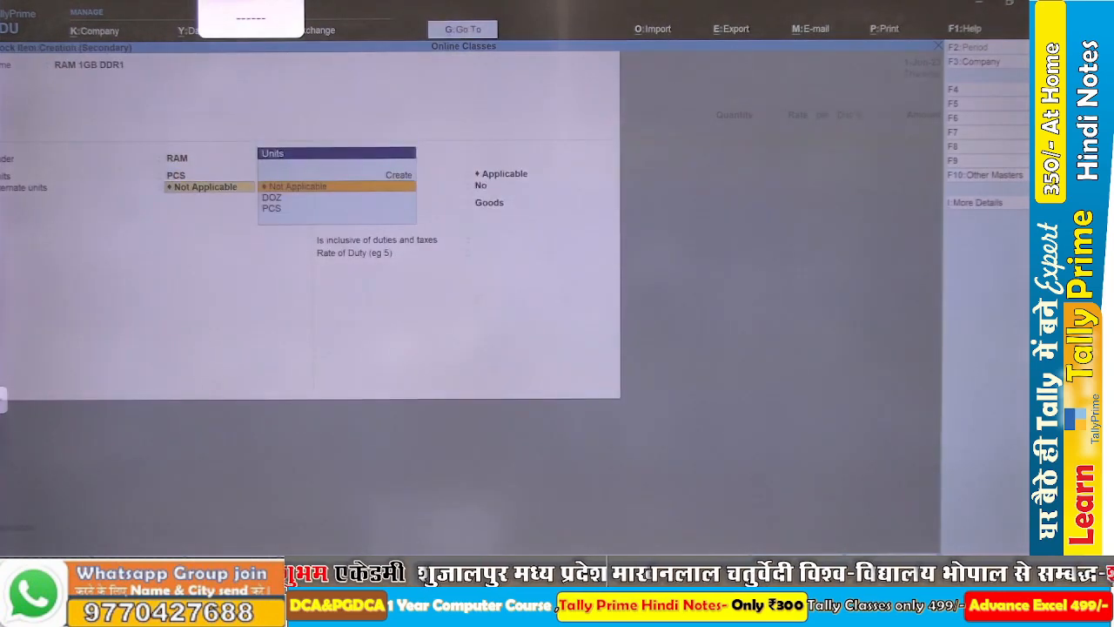
key("ctrl+a")
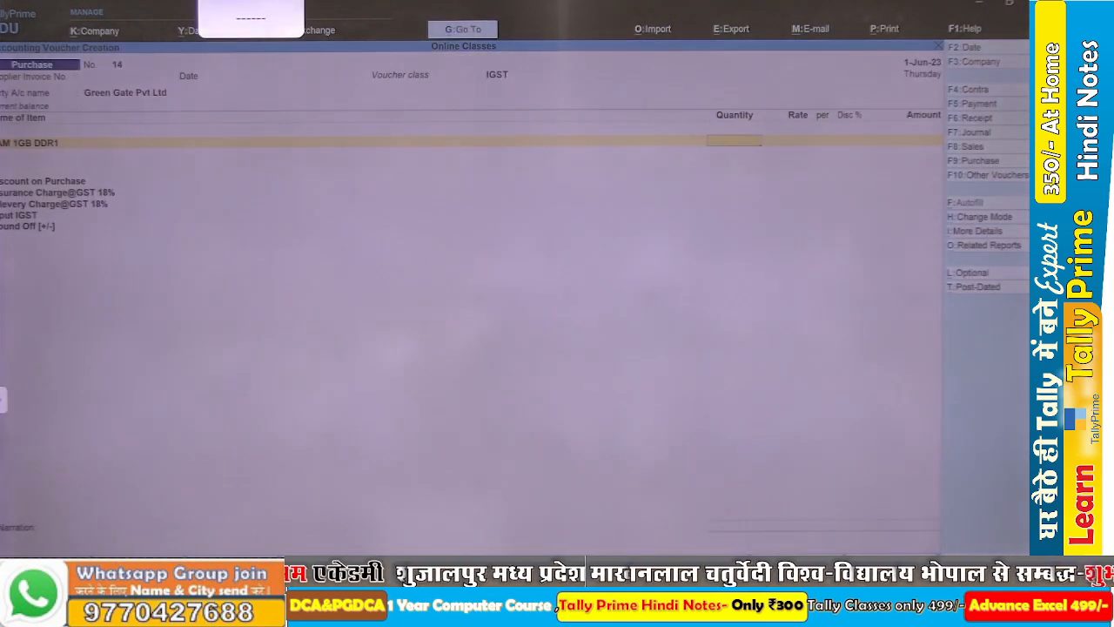
key("Return")
type("998")
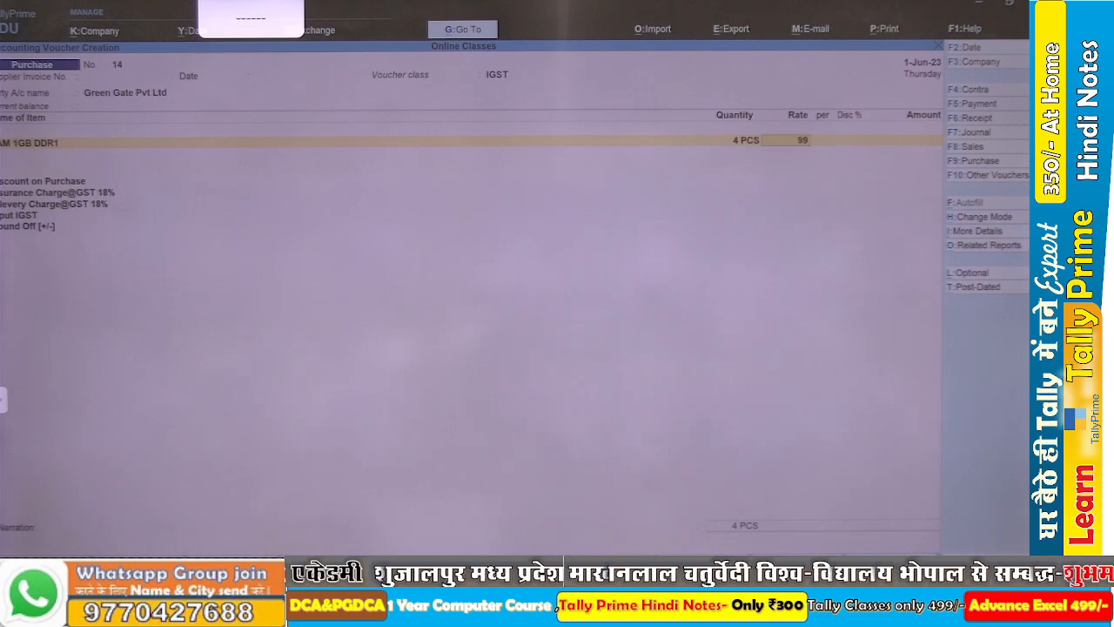
key("Return")
key("Return")
key("Return")
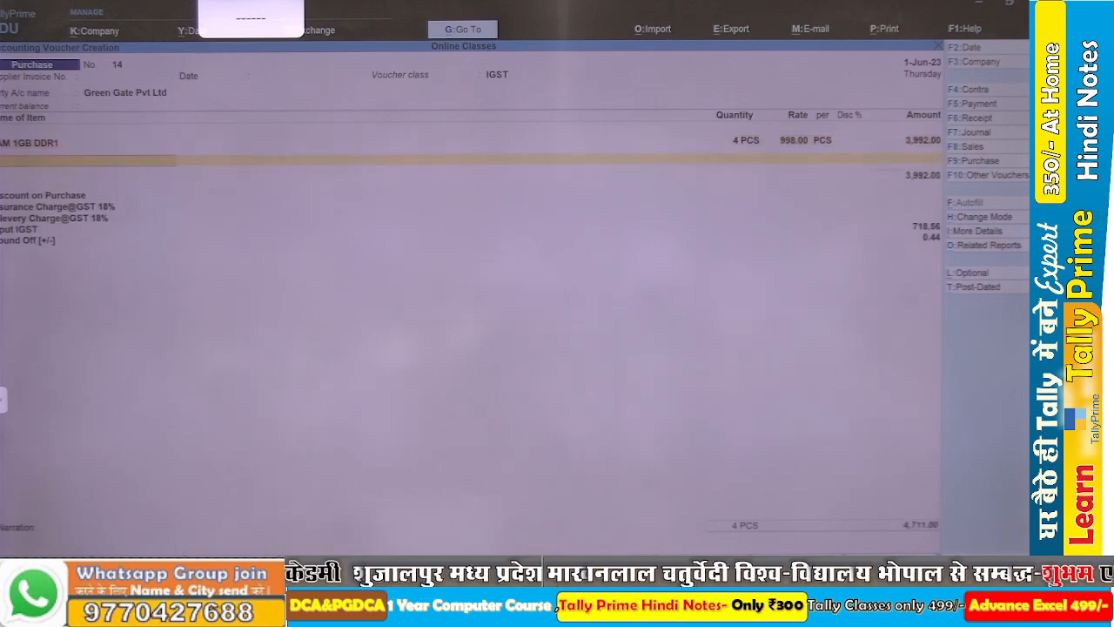
Create the stock item RAM 2GB DDR2 under the RAM group with PCS as its unit for the voucher's second line.
key("alt+c")
type("R")
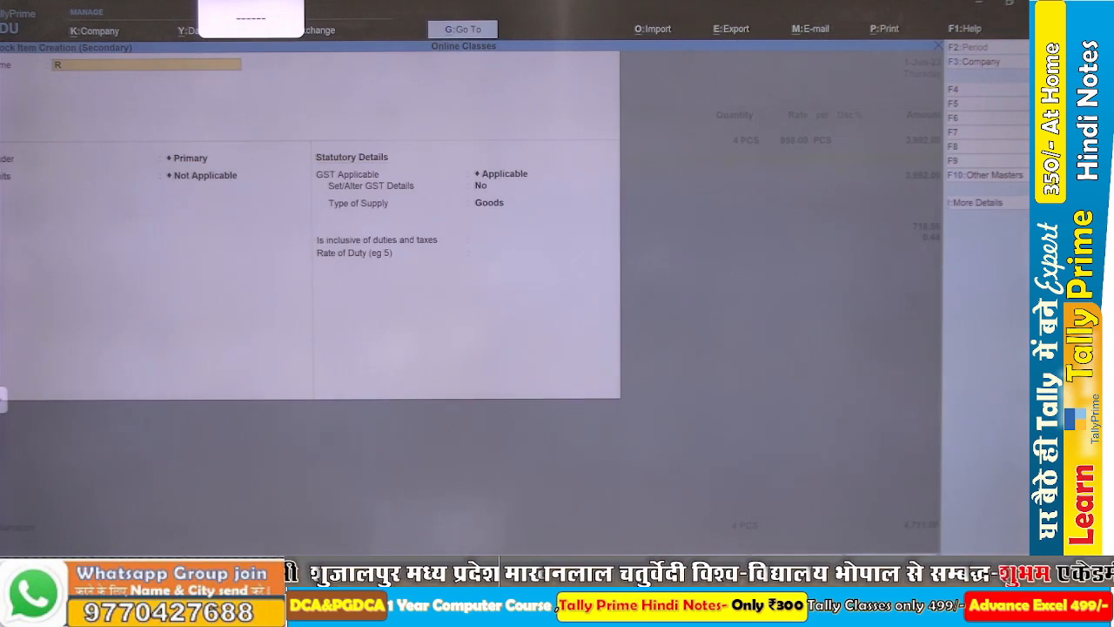
type("aM")
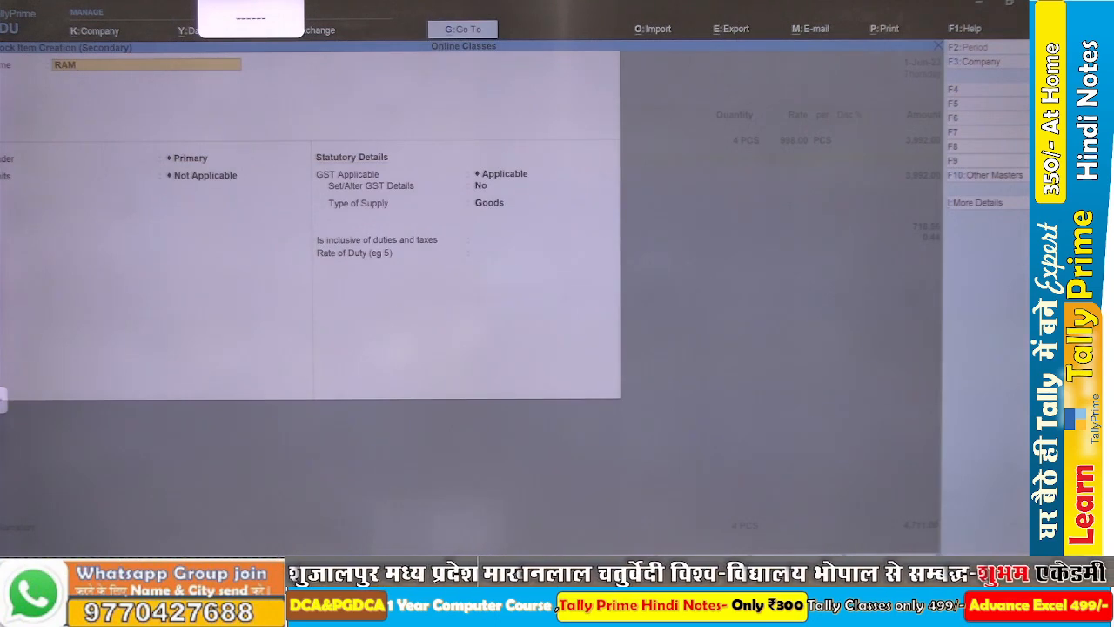
type(" 2GB")
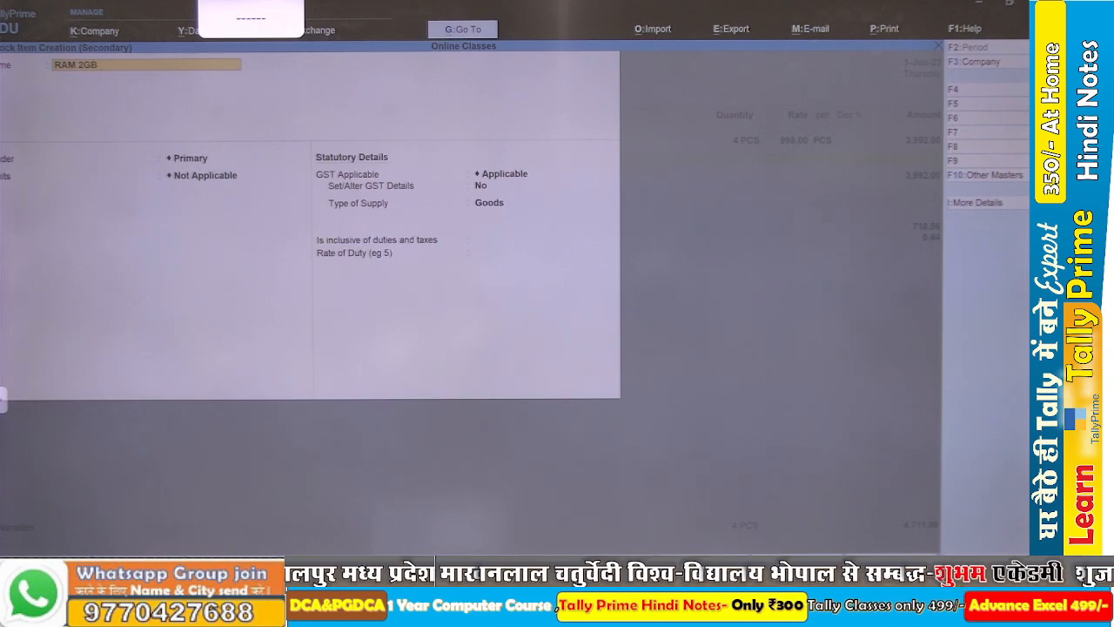
type(" DDR")
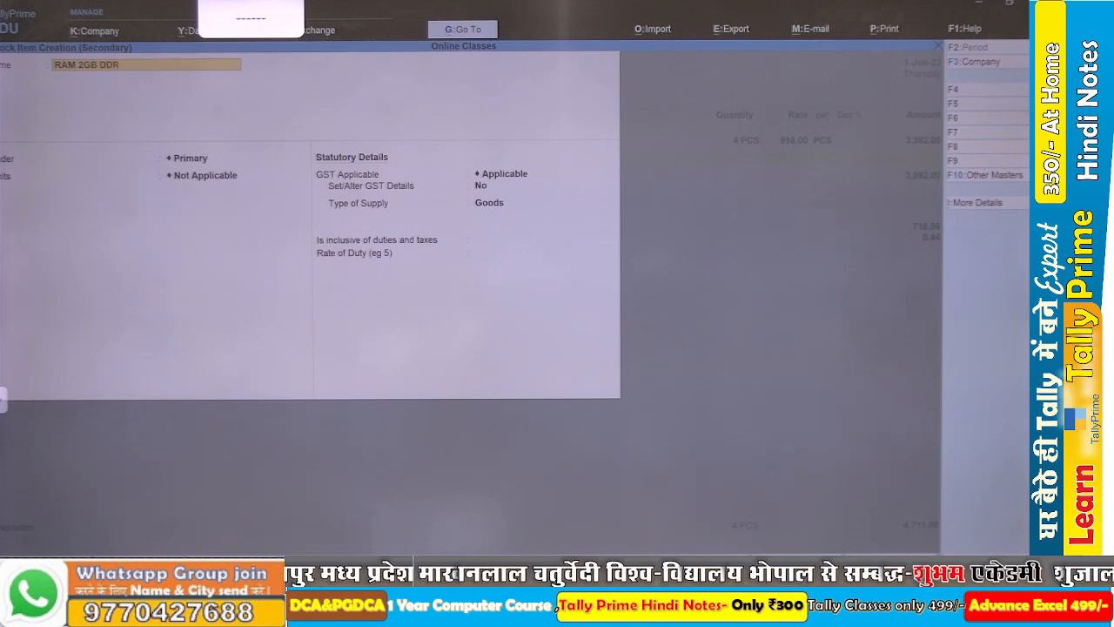
type("2")
key("Return")
type("Ram")
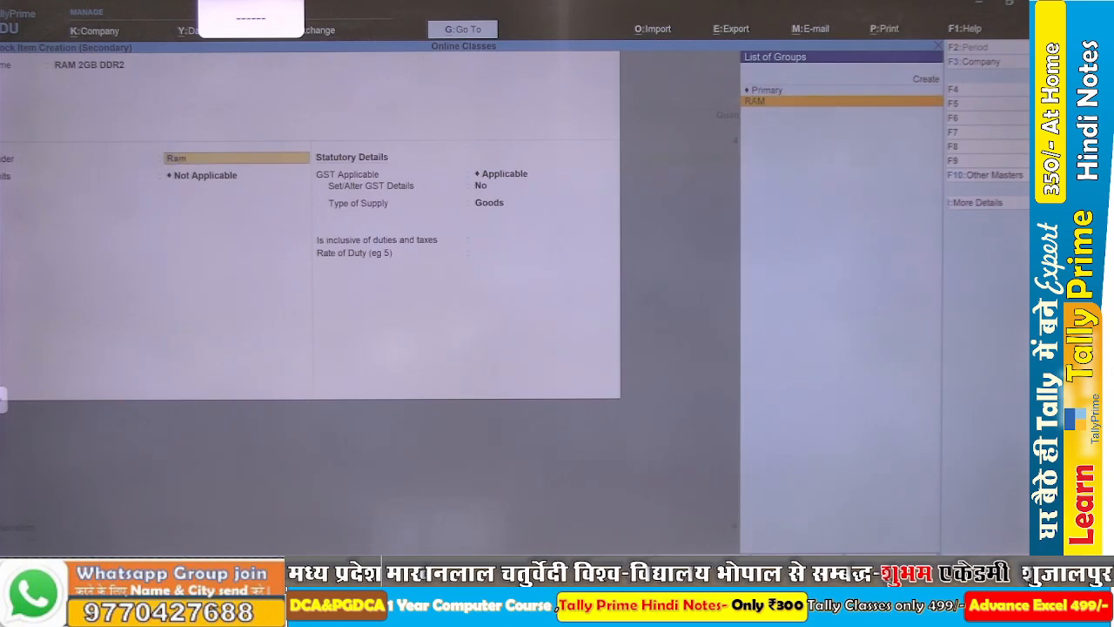
key("Return")
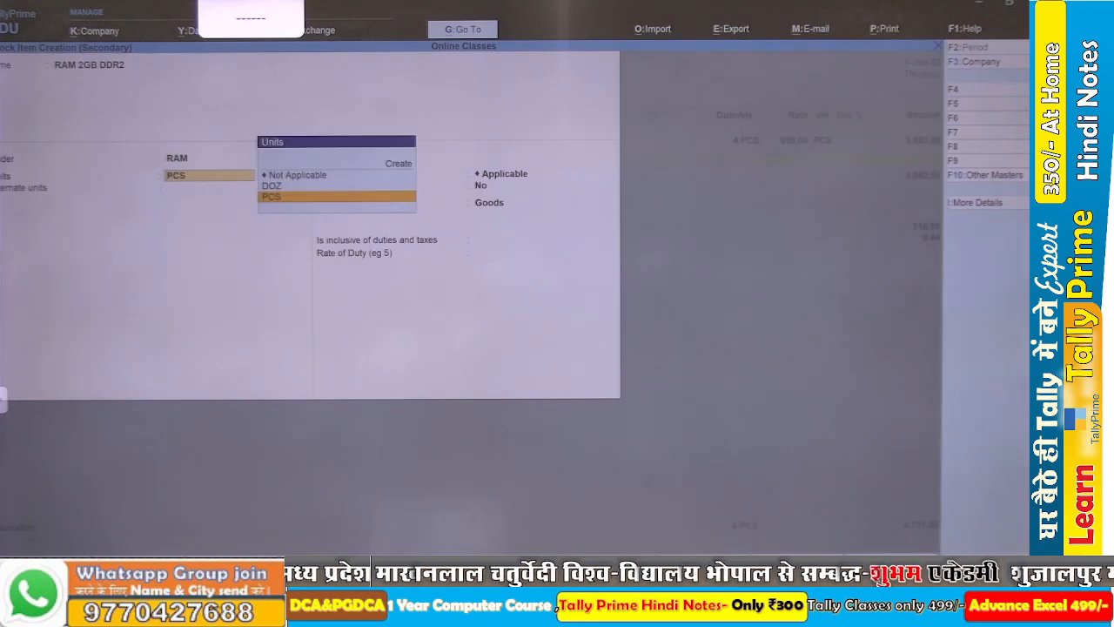
key("ctrl+a")
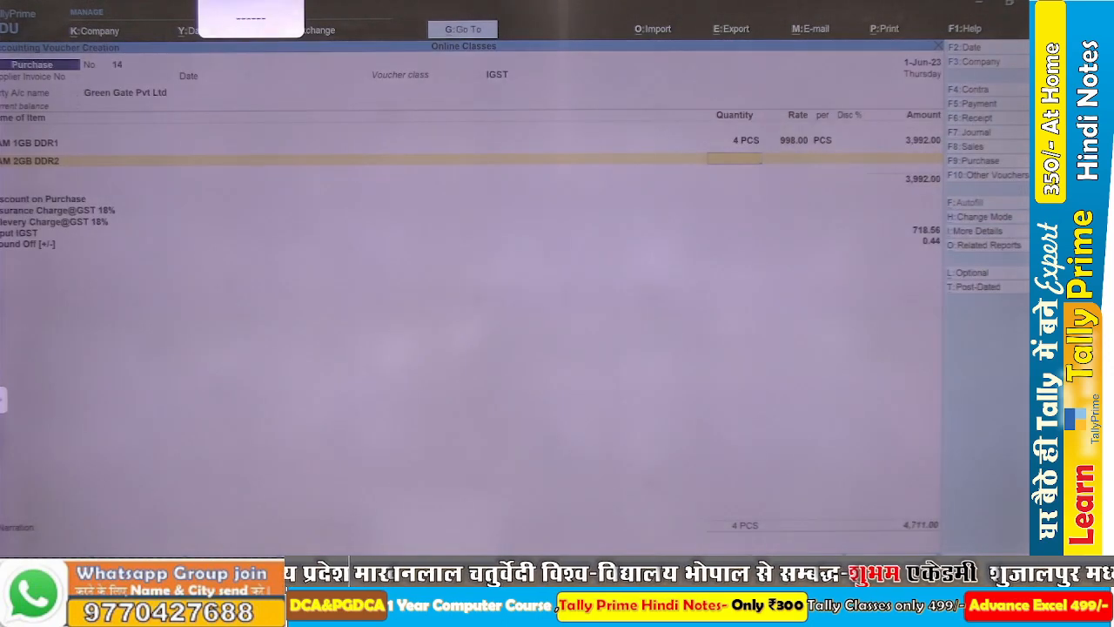
Enter 4 PCS at a rate of 818 for RAM 2GB DDR2 in the purchase voucher.
type("4")
key("Return")
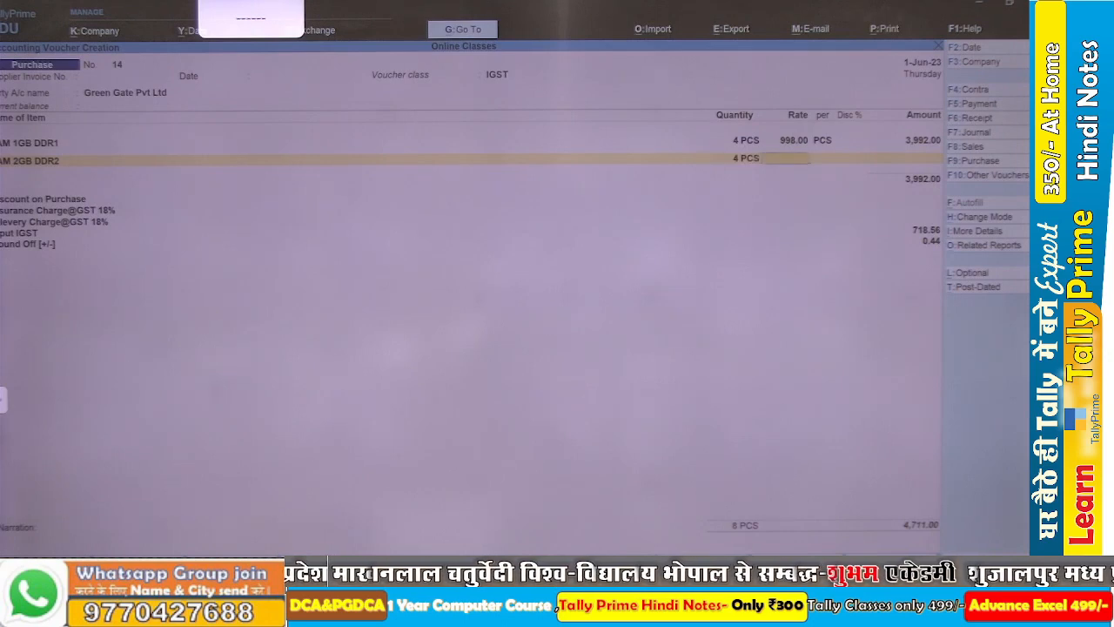
type("818")
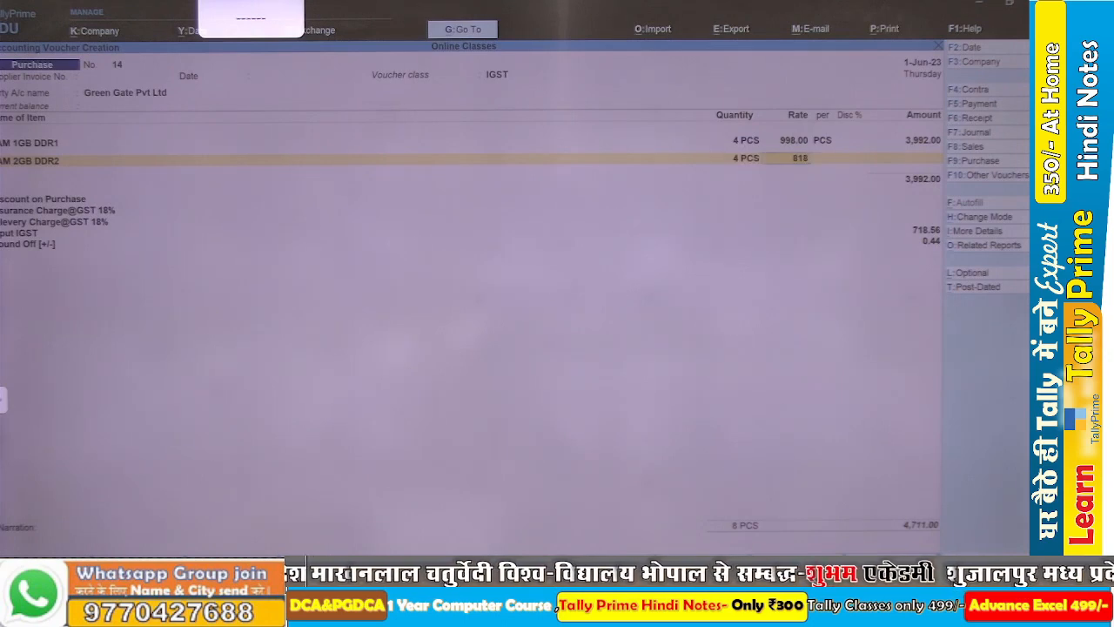
key("Return")
key("Return")
key("Return")
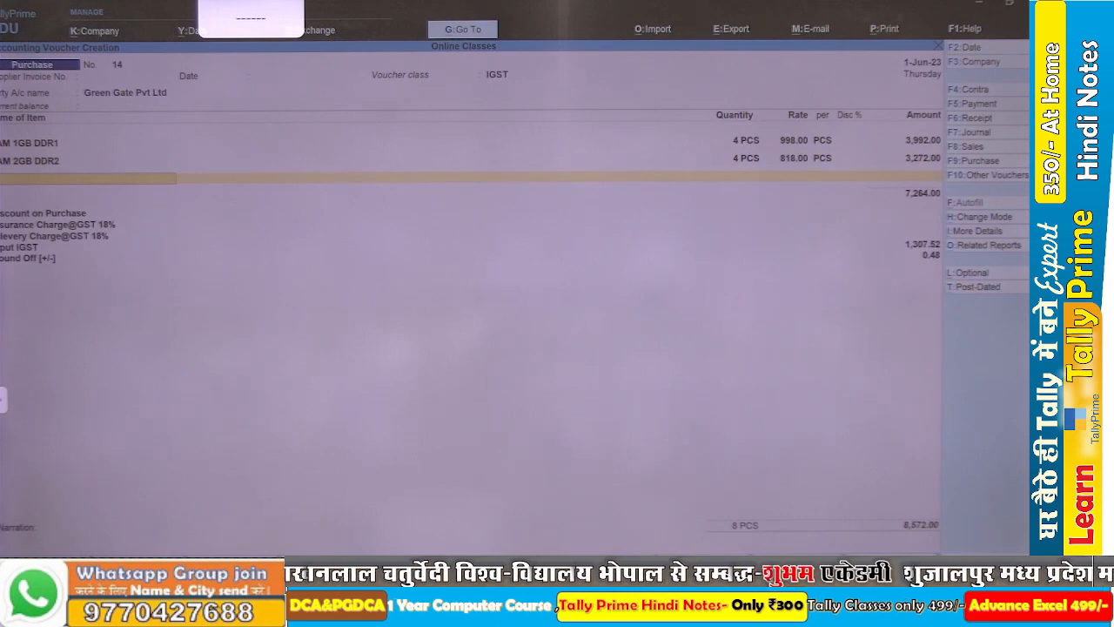
Create the stock item RAM 4GB DDR3 under the RAM group with PCS as its unit for the voucher's third line.
key("alt+c")
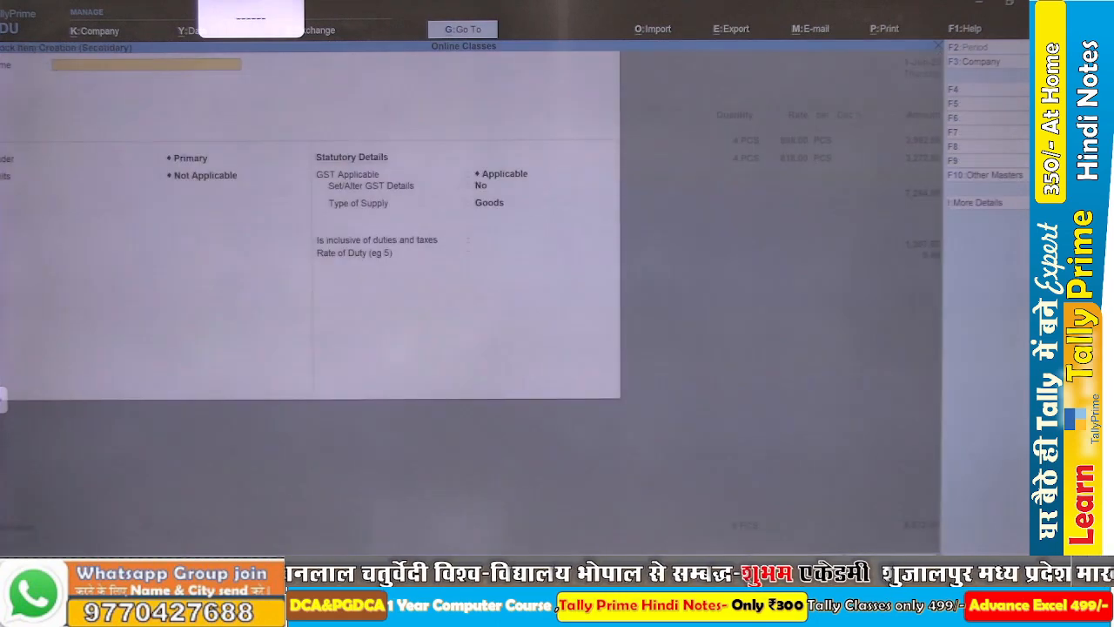
type("R")
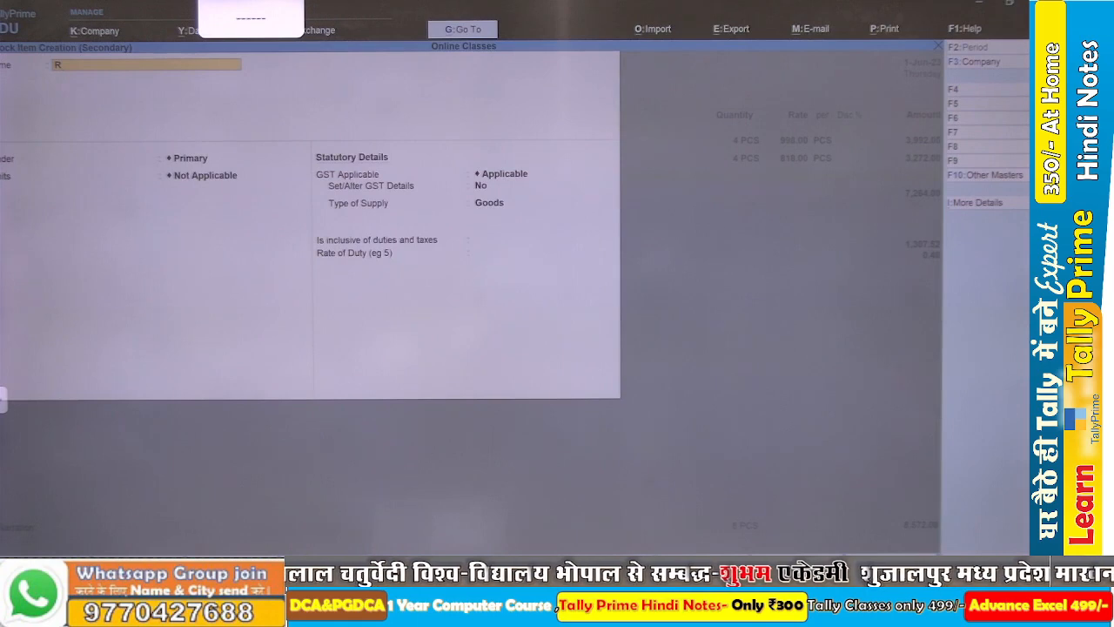
type("AM")
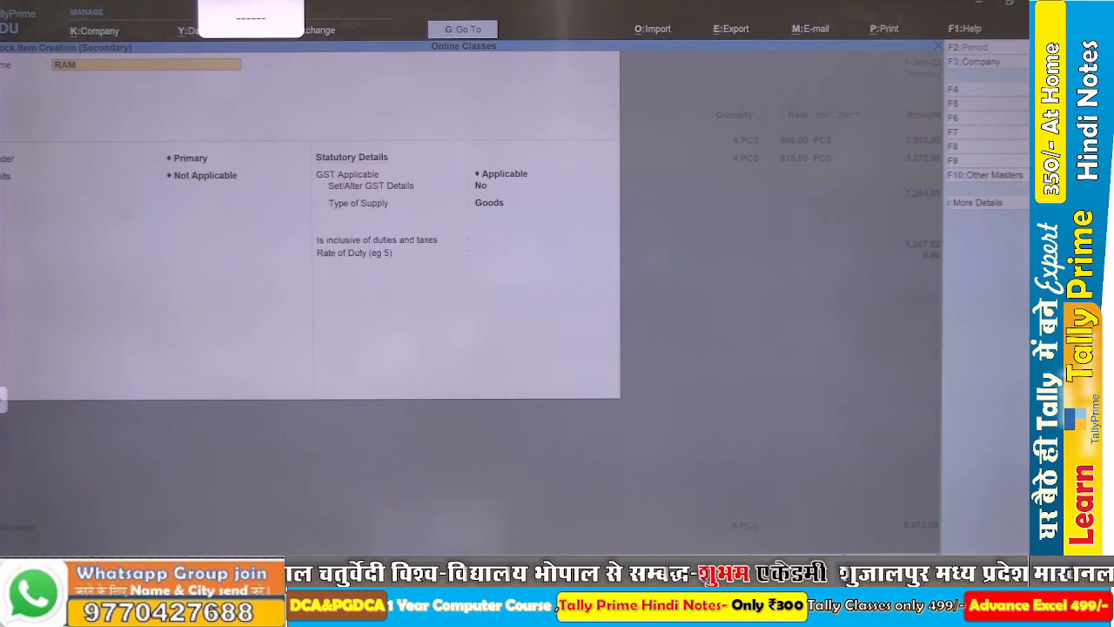
type(" 4GB")
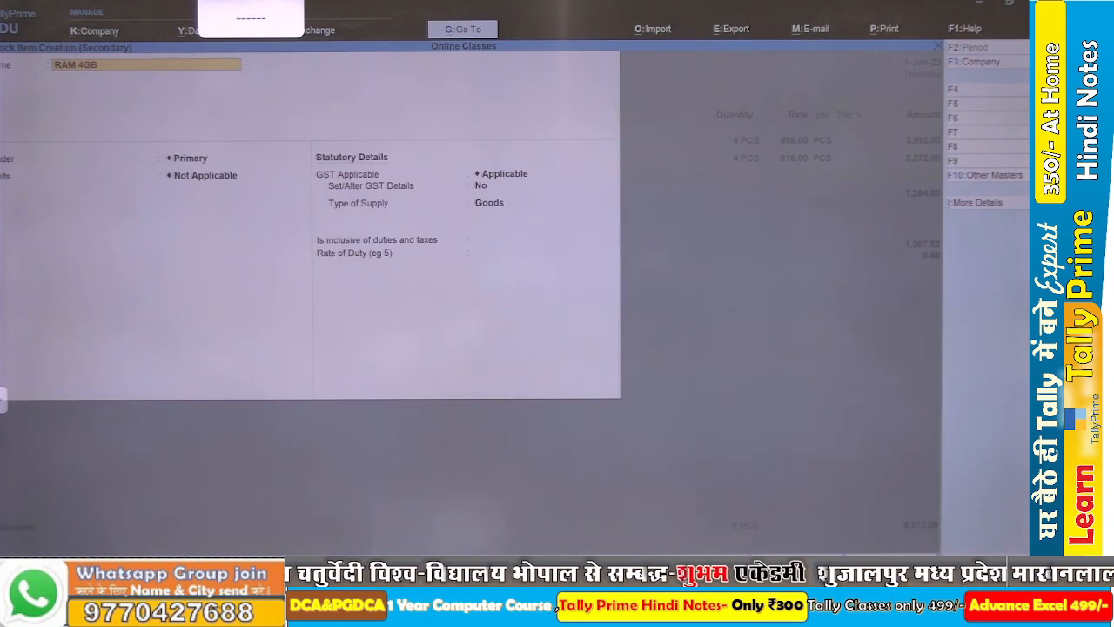
type(" DD")
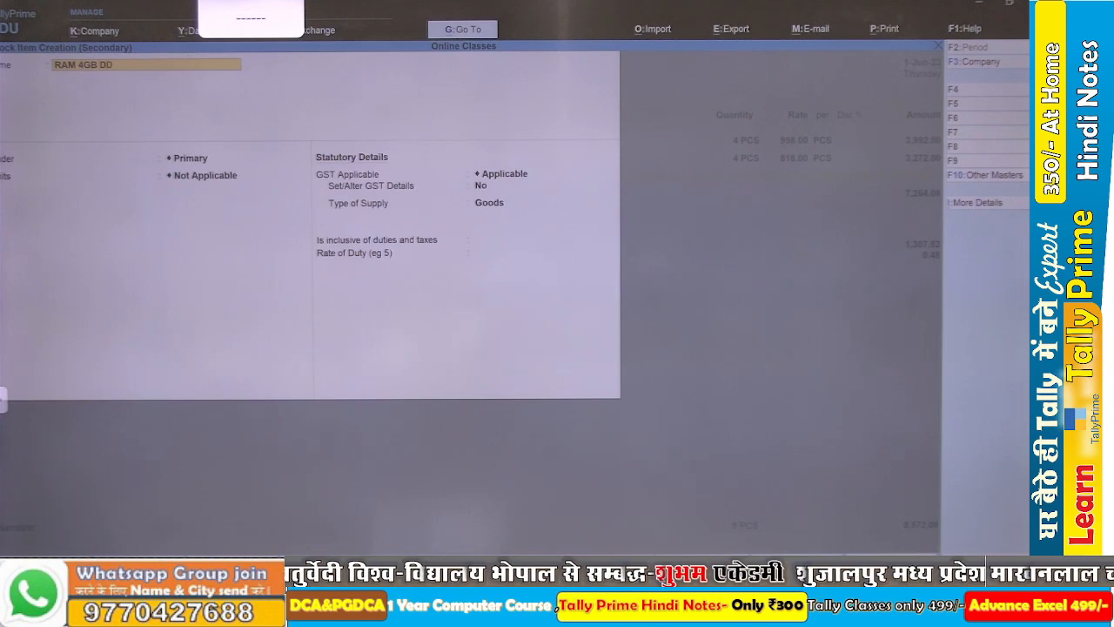
type("R3")
key("Return")
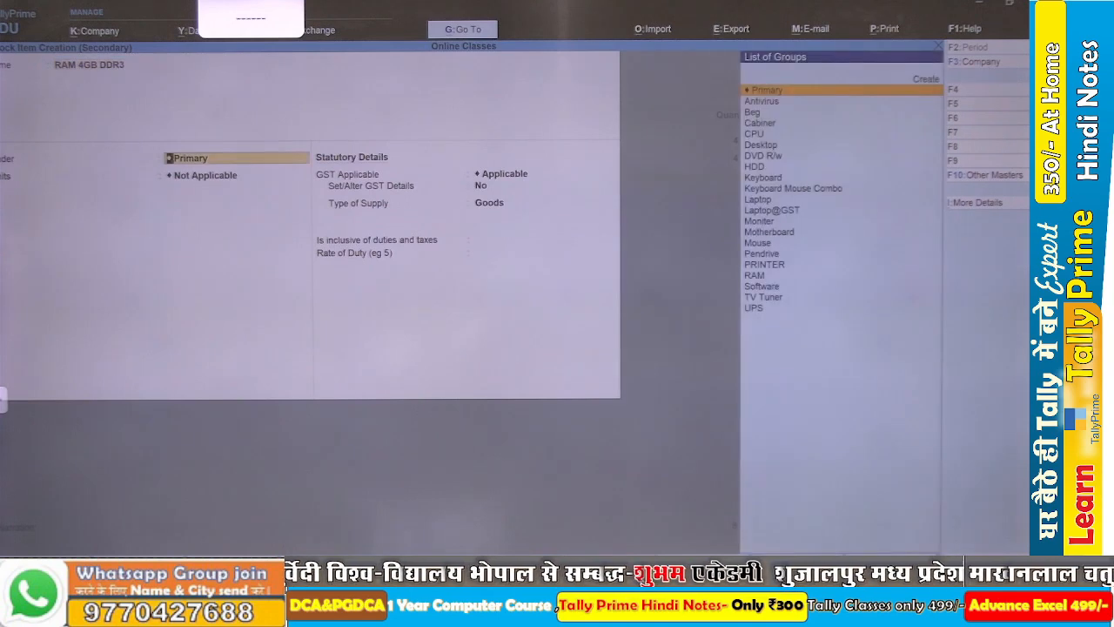
type("RAM")
key("Return")
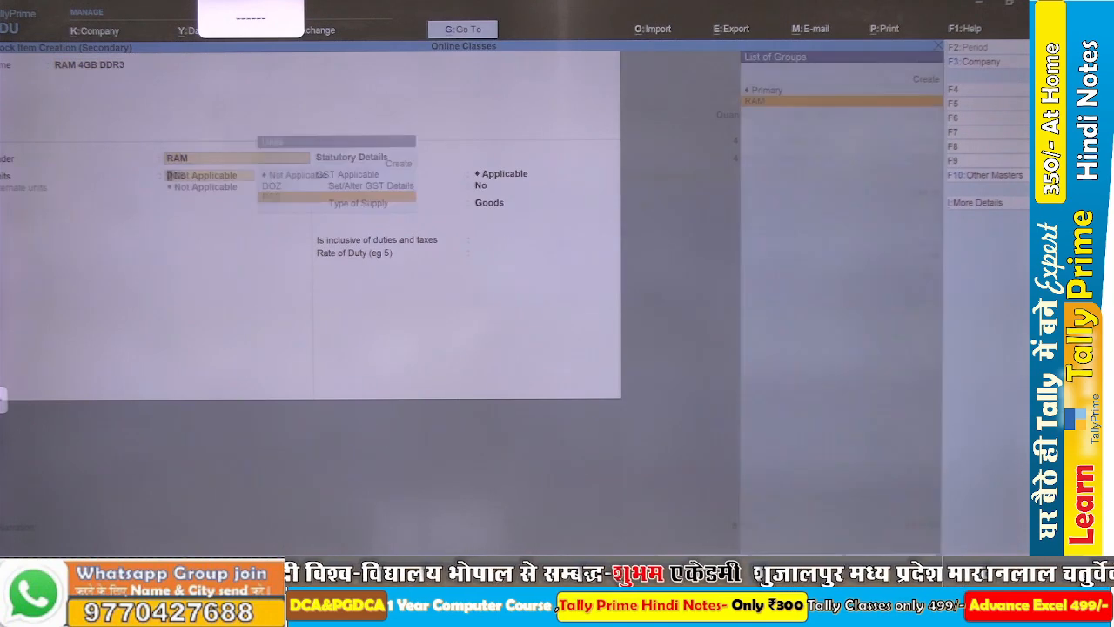
key("ctrl+a")
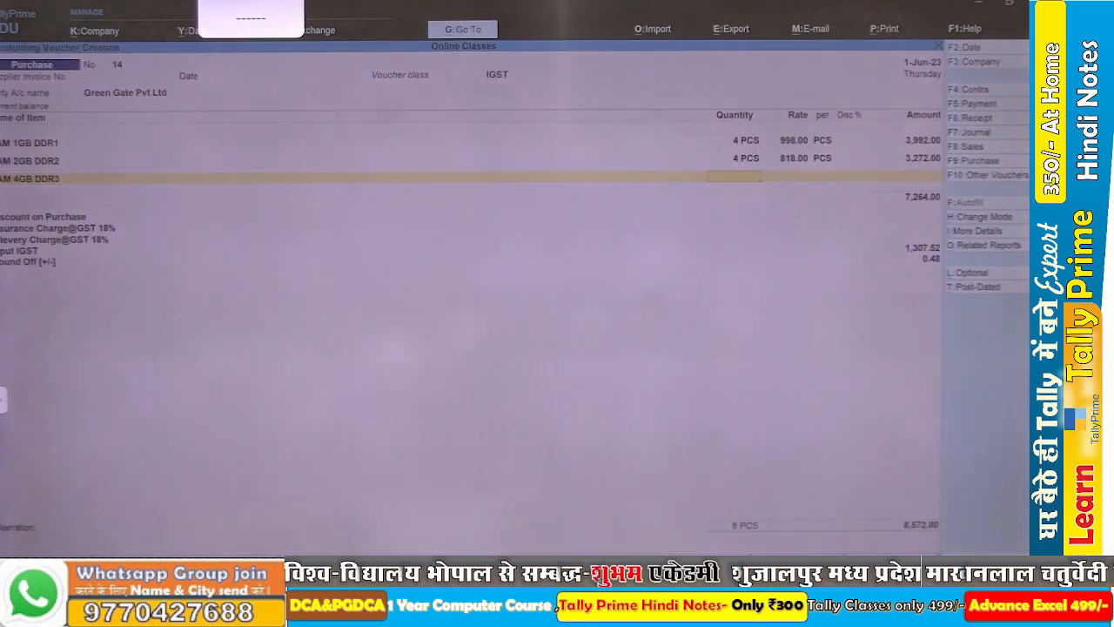
Enter 5 PCS at a rate of 1,490 for RAM 4GB DDR3 in the purchase voucher.
type("5 PCS")
key("Return")
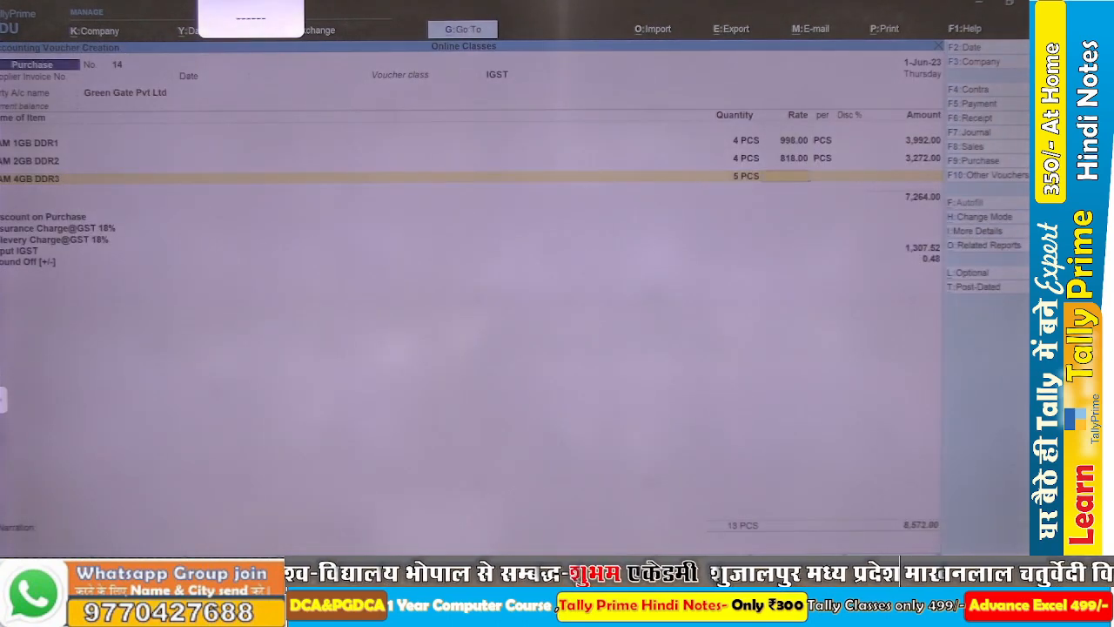
type("1499")
key("Return")
key("Return")
key("Return")
key("Return")
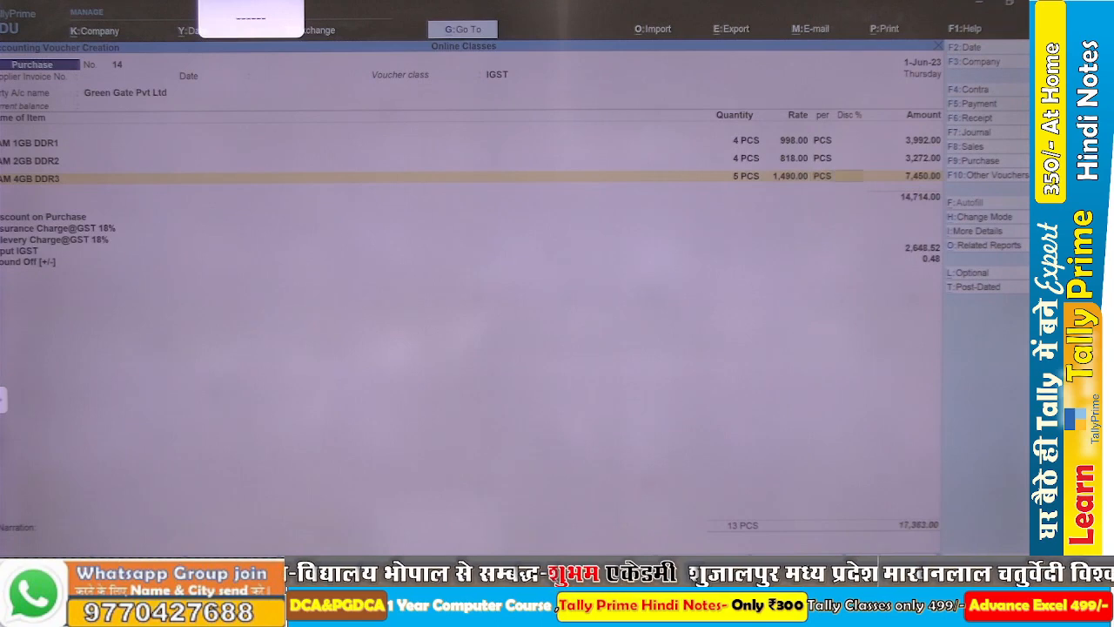
Create the stock item RAM 8GB DDR3 under the RAM group with PCS as its unit for the voucher's fourth line.
key("alt+c")
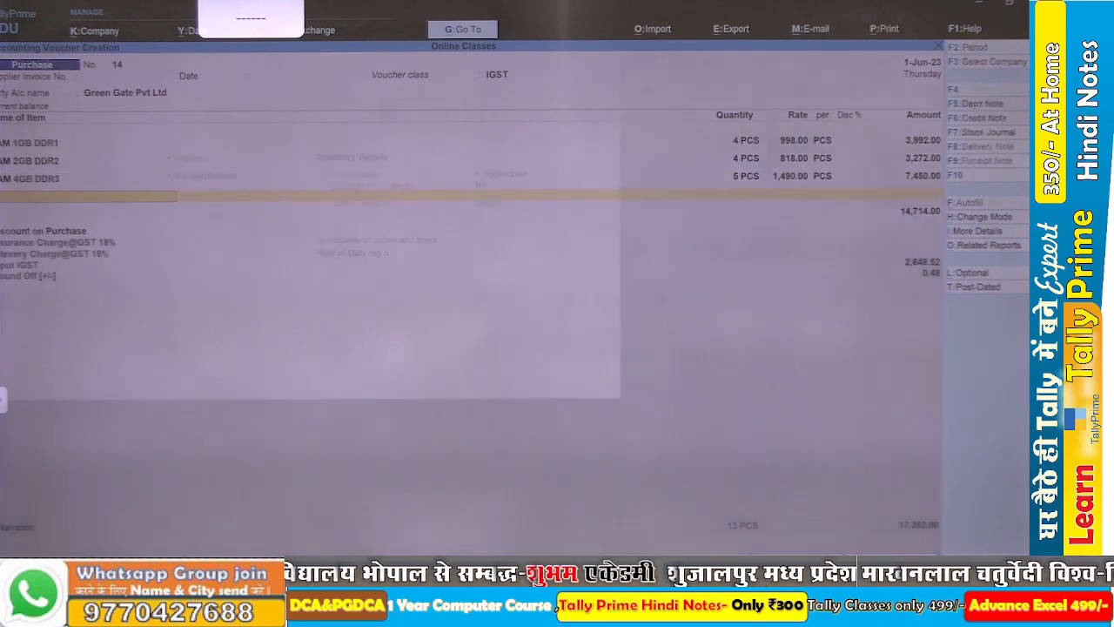
type("RAM")
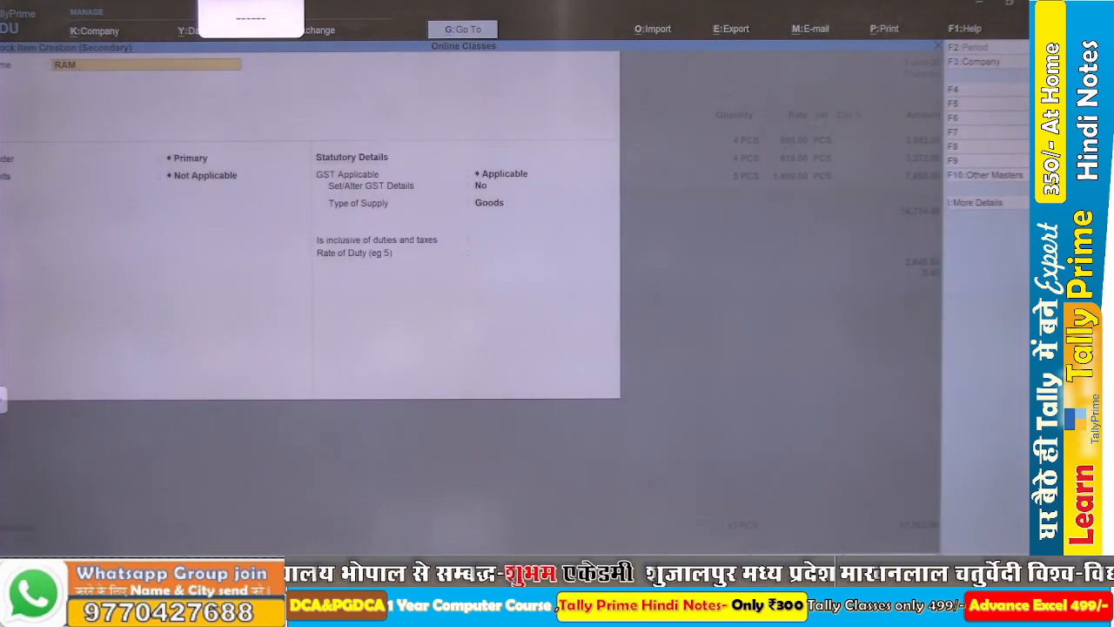
type(" 8GB")
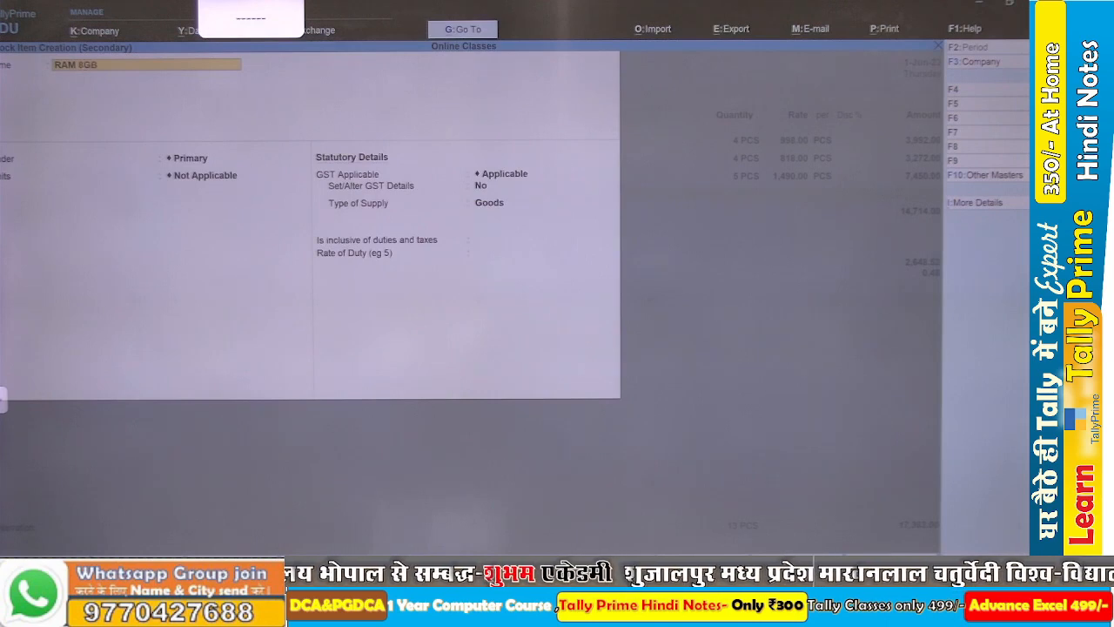
type(" DDR3")
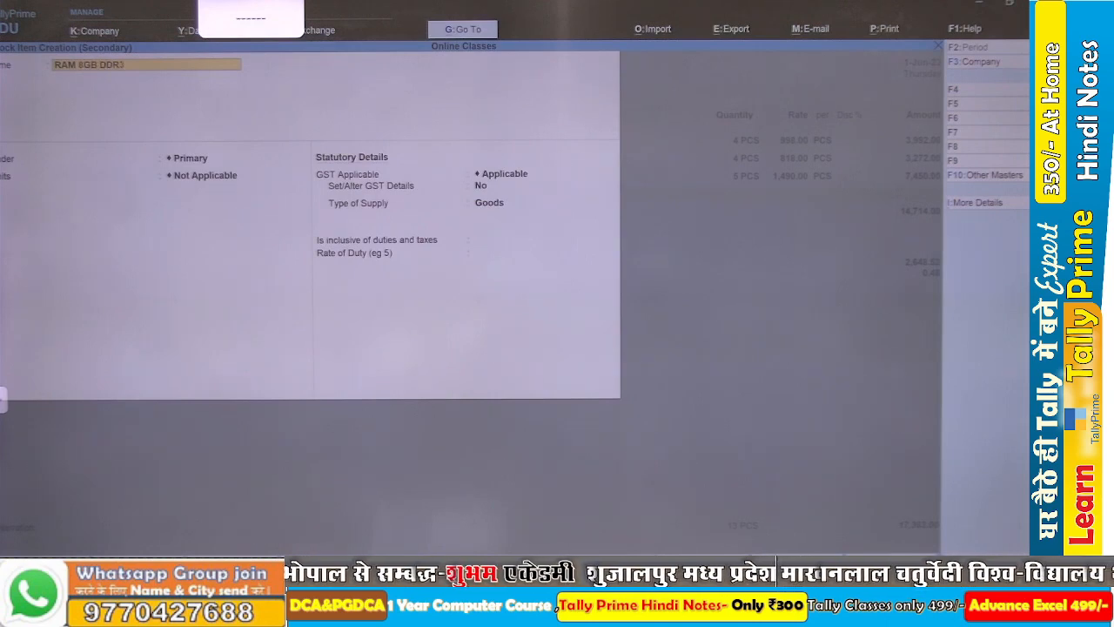
key("Return")
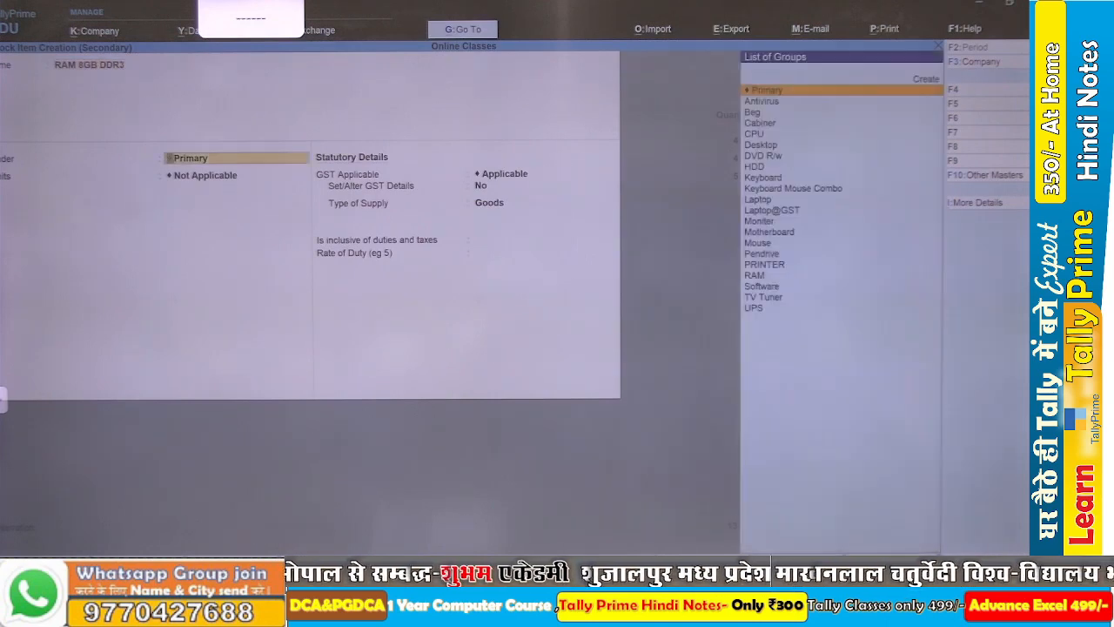
type("RAM")
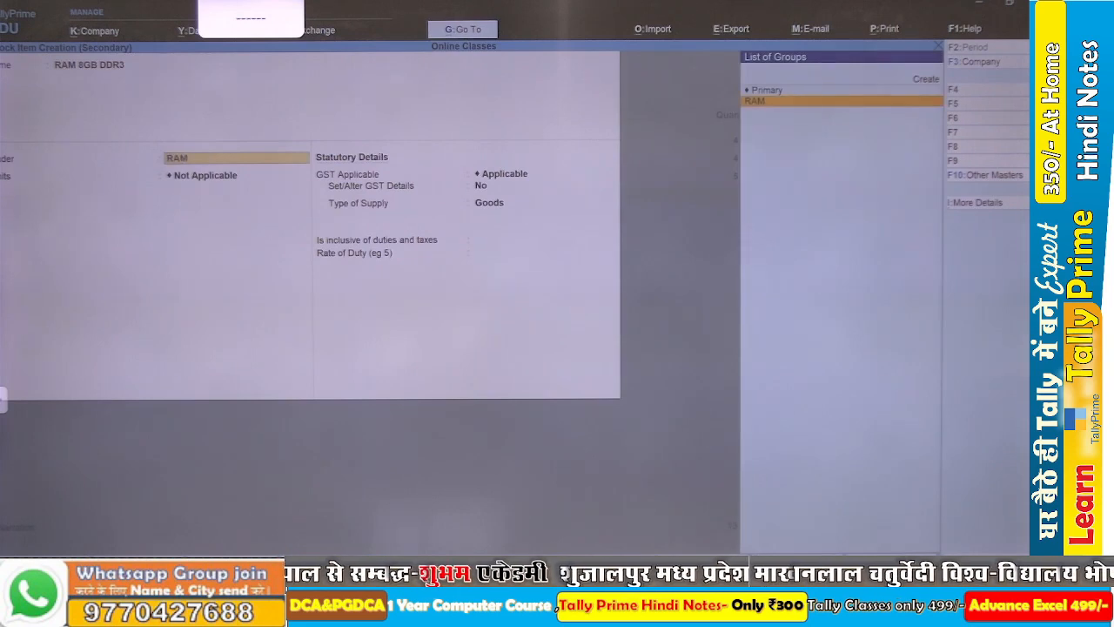
key("Return")
type("PCS")
key("Return")
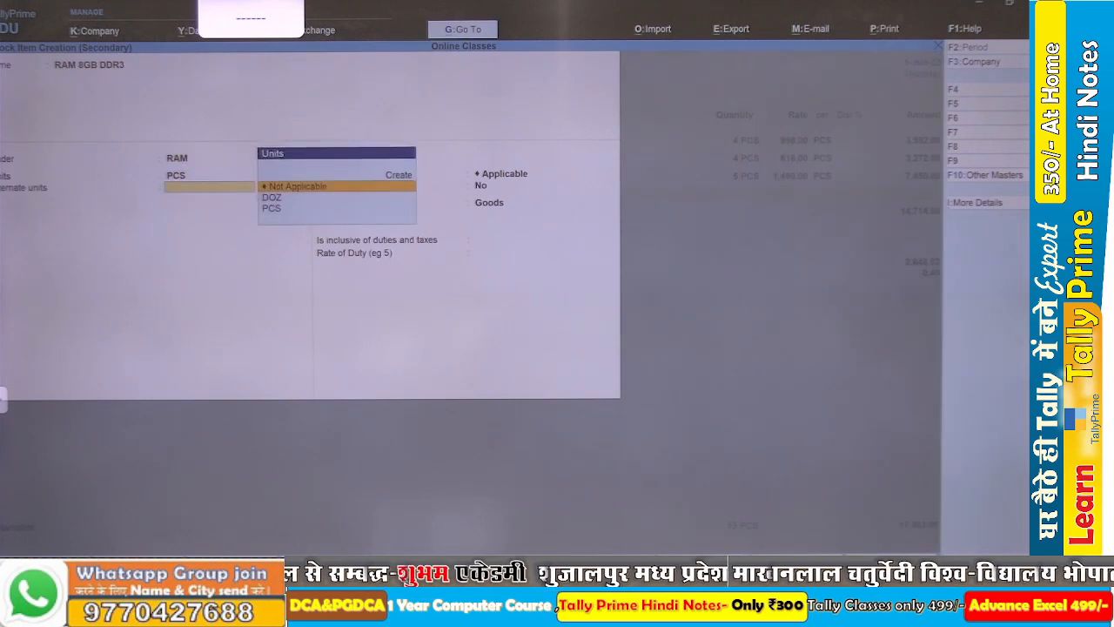
key("ctrl+a")
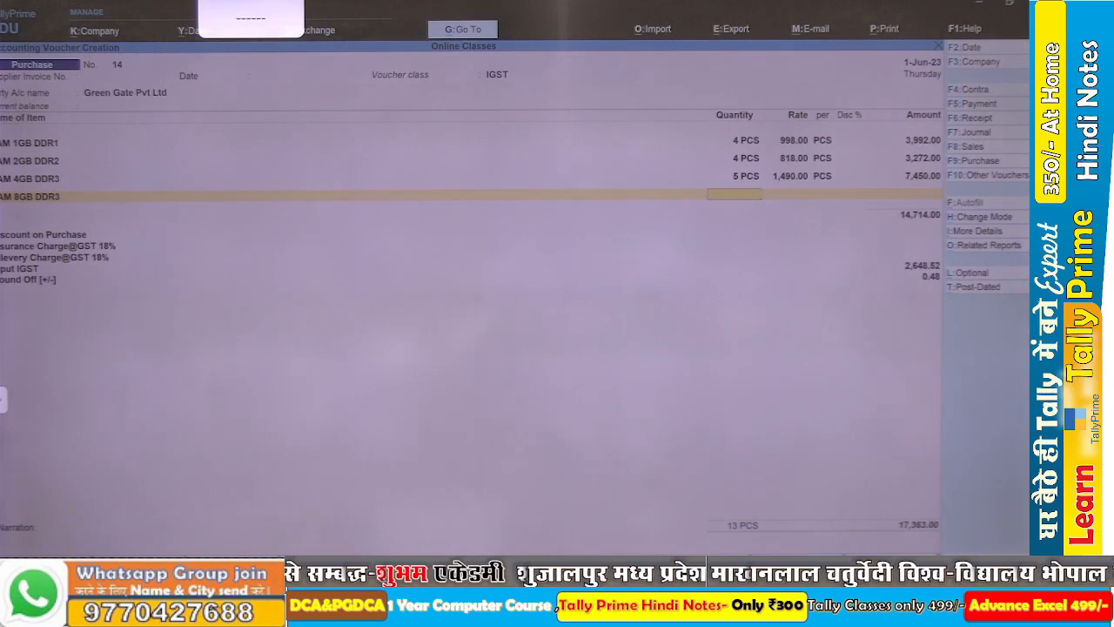
Enter 3 PCS at a rate of 2,000 for RAM 8GB DDR3 in the purchase voucher.
type("3")
key("Return")
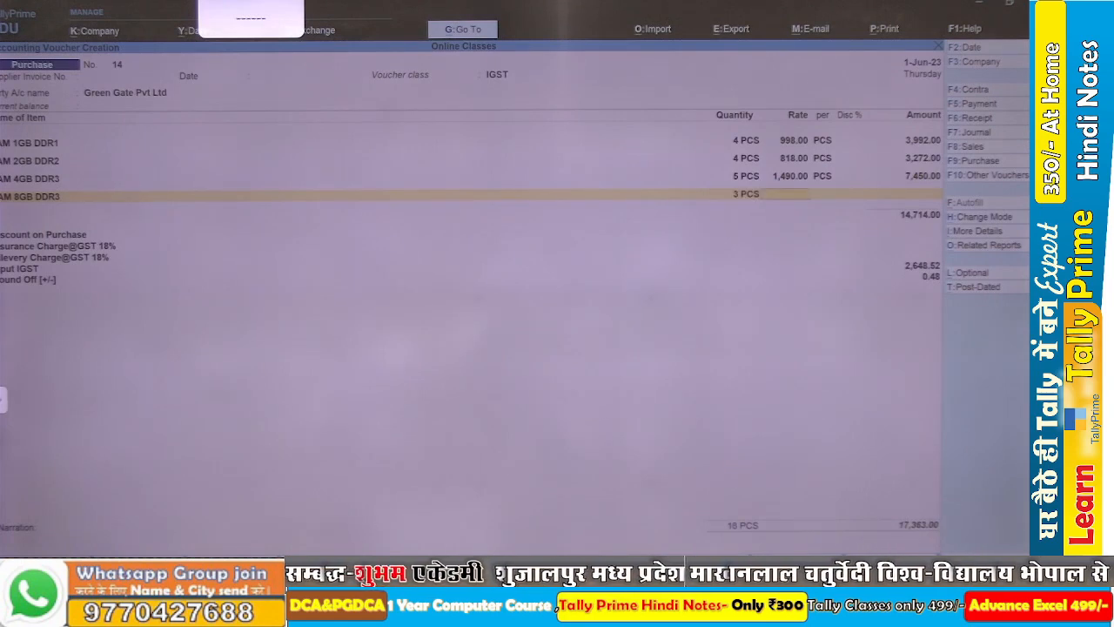
type("2000")
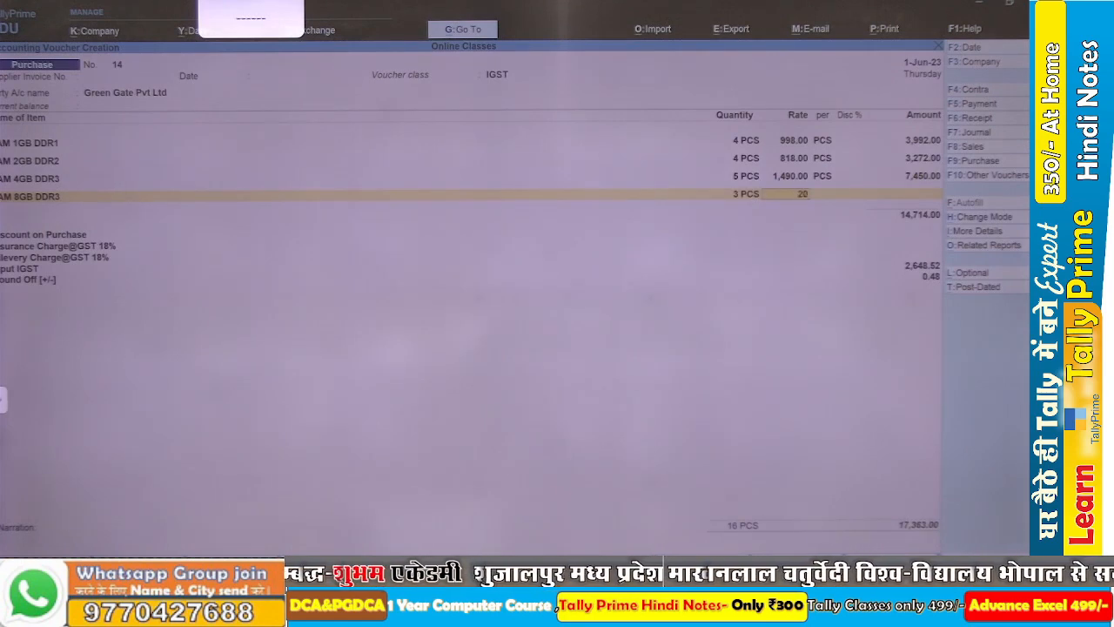
key("Return")
key("Return")
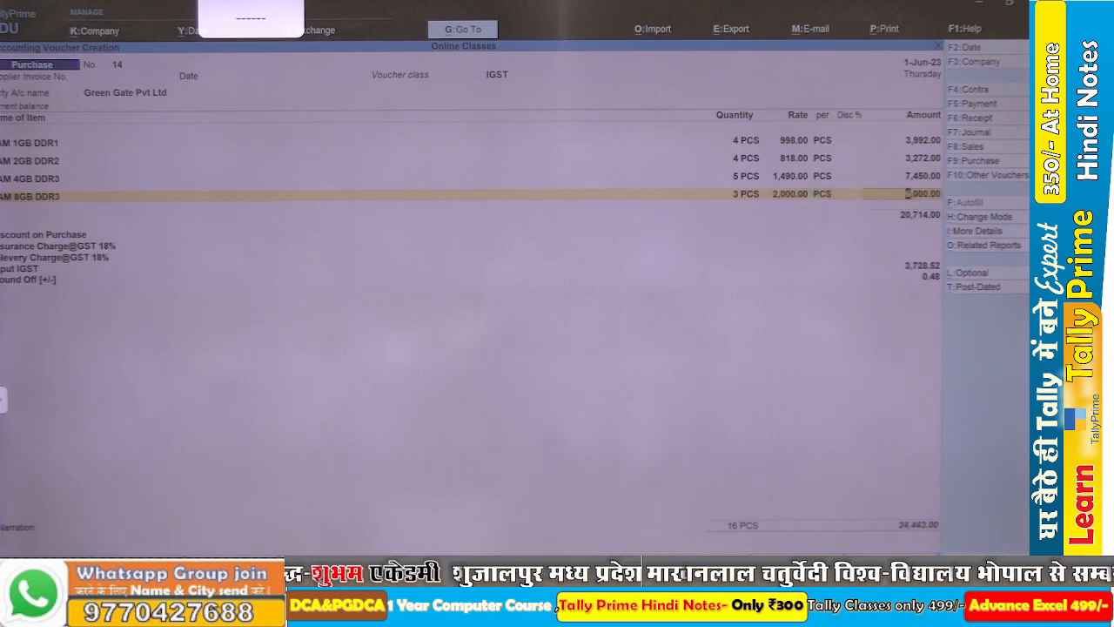
key("Return")
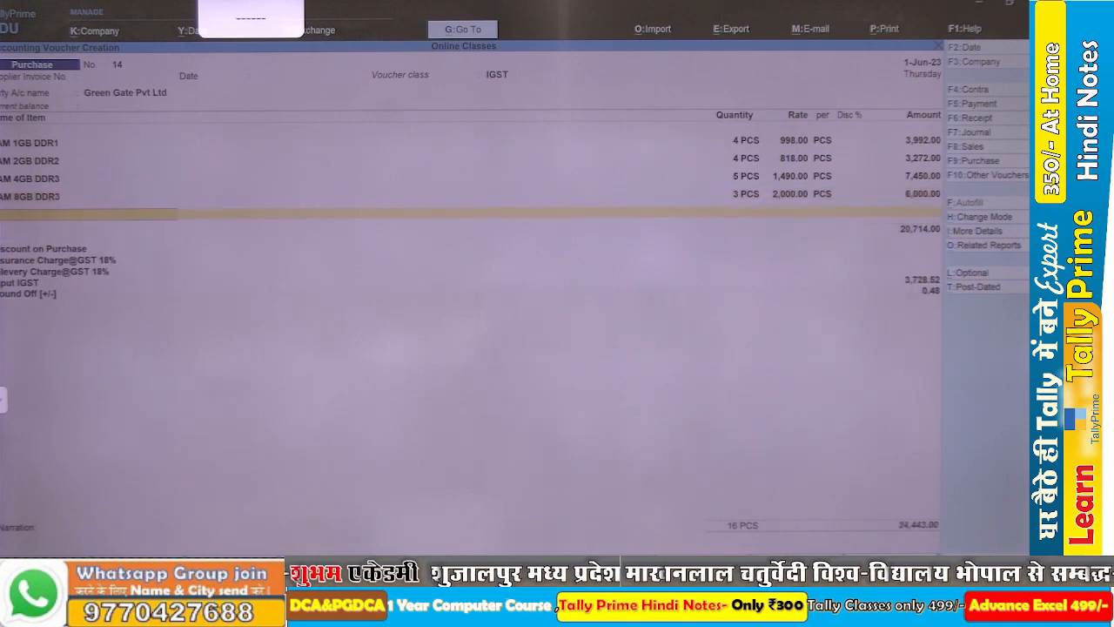
Begin a new stock item named SSD 120GB for the voucher's fifth line.
key("alt+c")
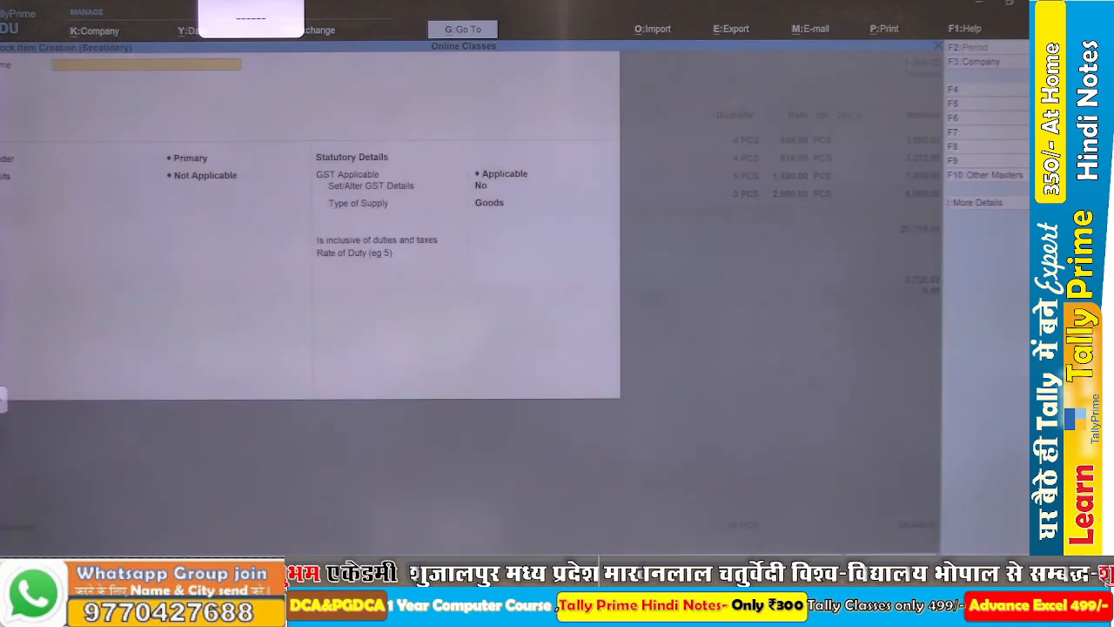
type("SSD")
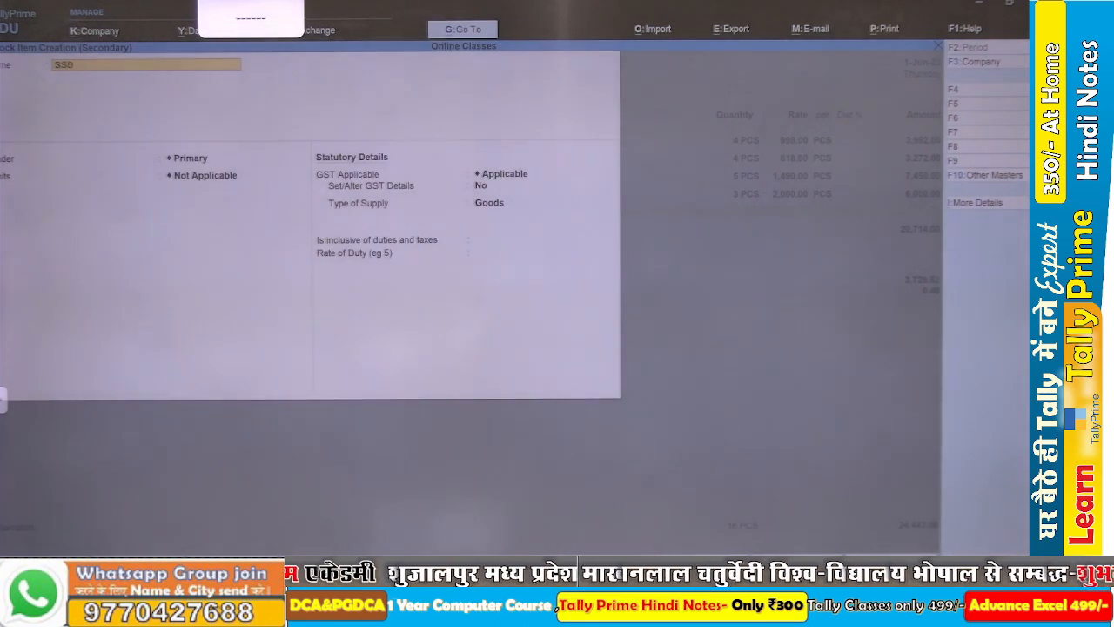
type(" 120")
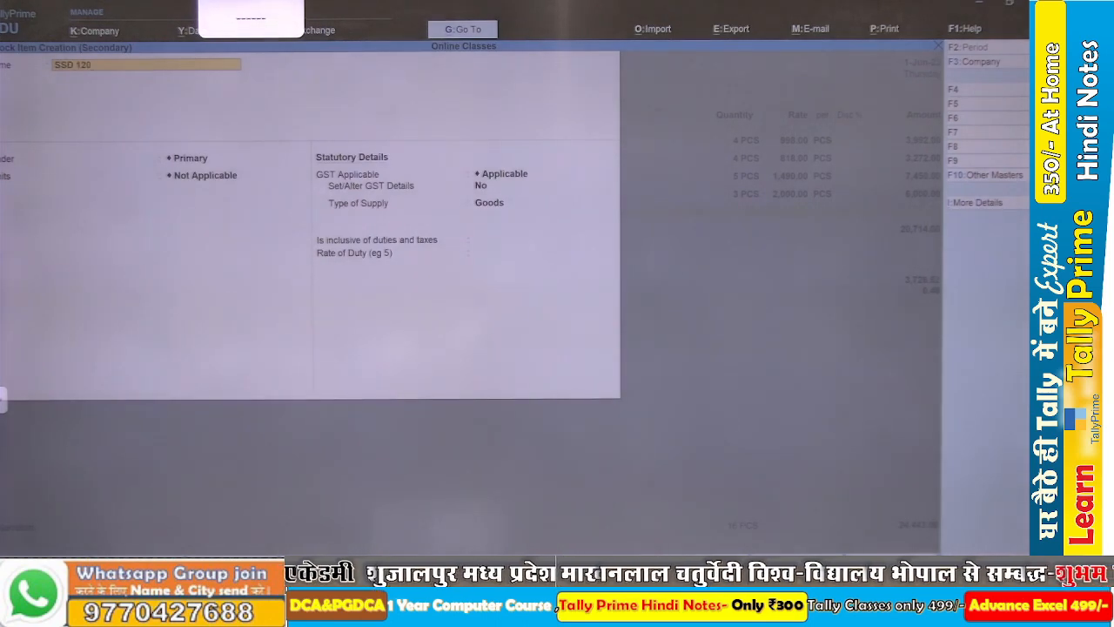
type("GB")
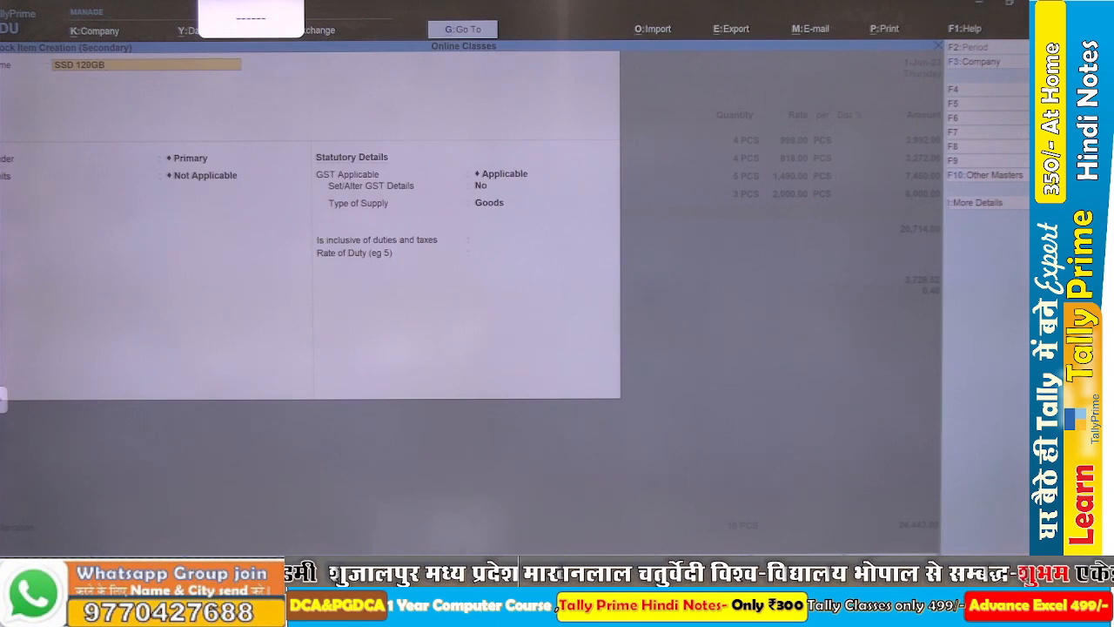
key("Return")
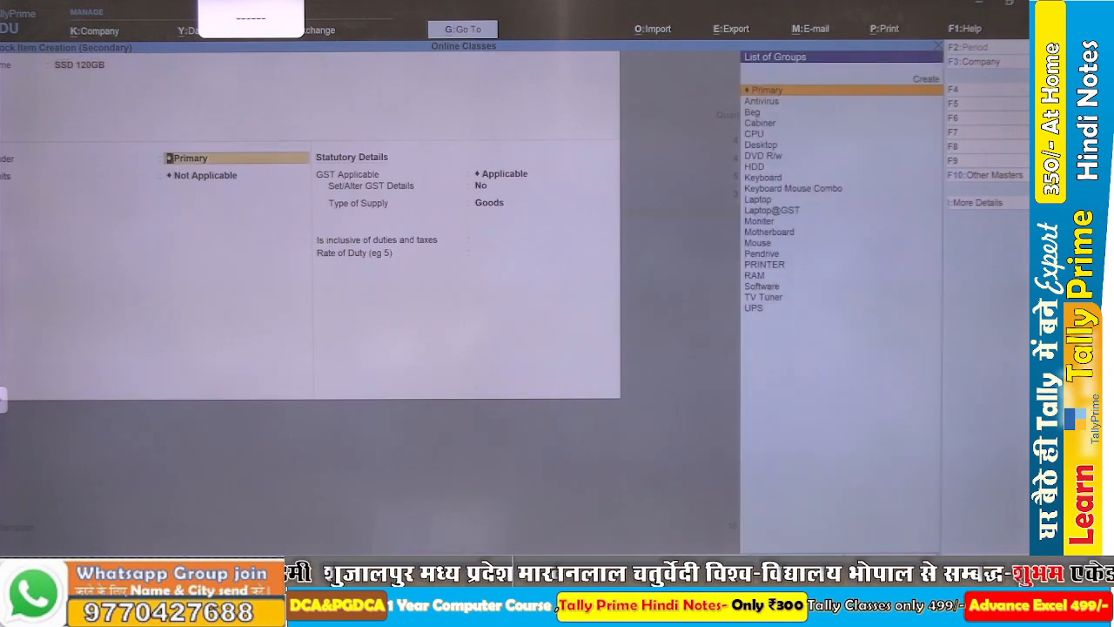
Create a primary stock group named SSD with item quantities added, and open its GST details for entry.
key("alt+c")
type("SSD")
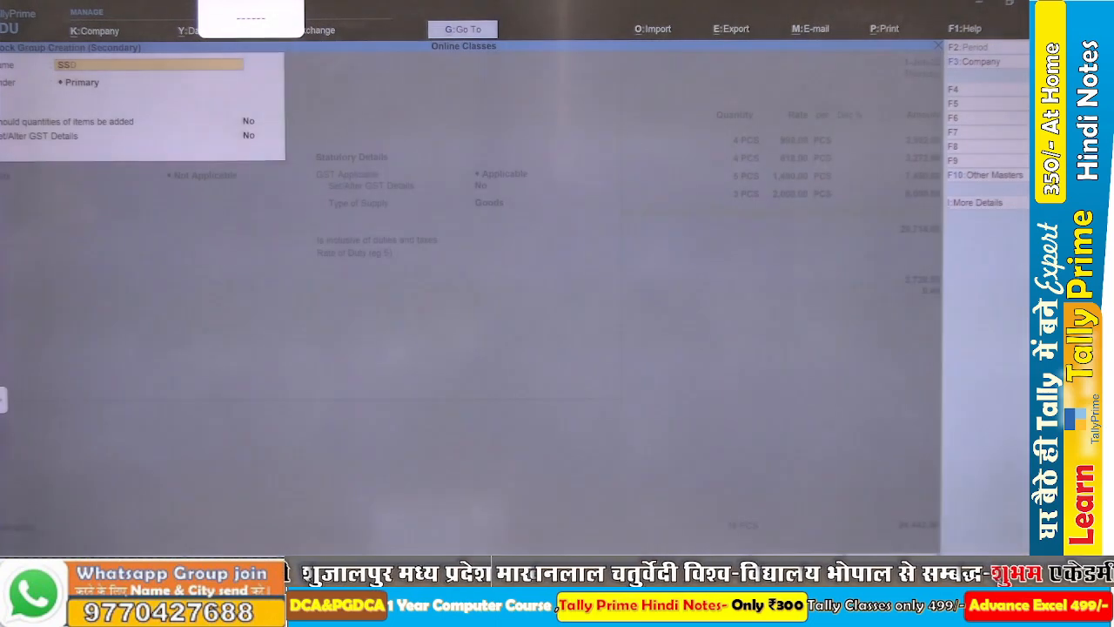
key("Return")
key("Return")
type("y")
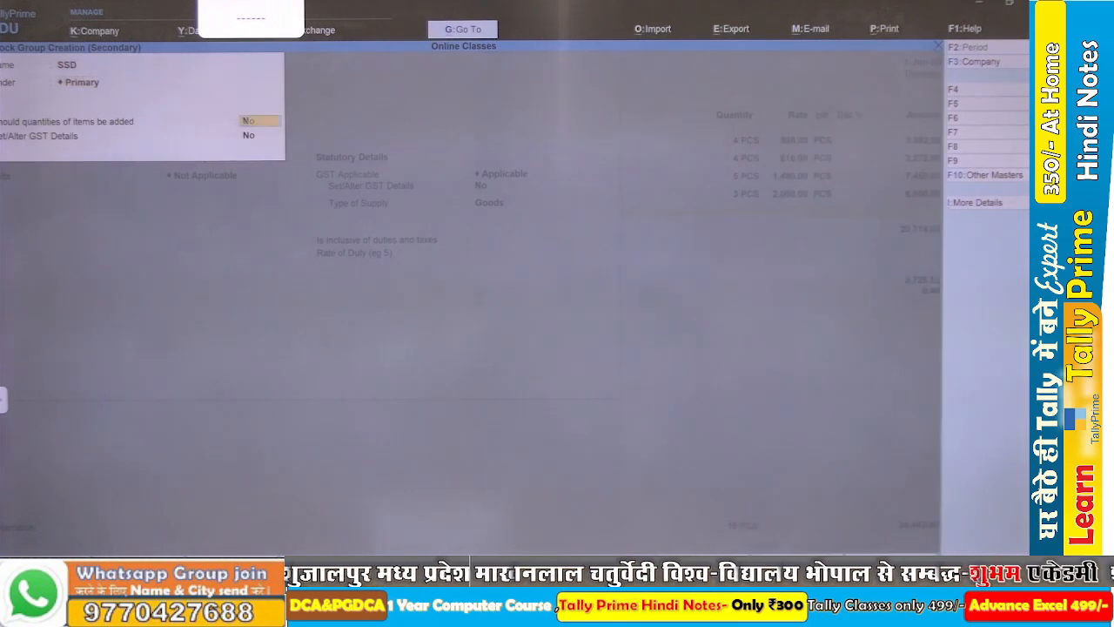
key("Return")
type("y")
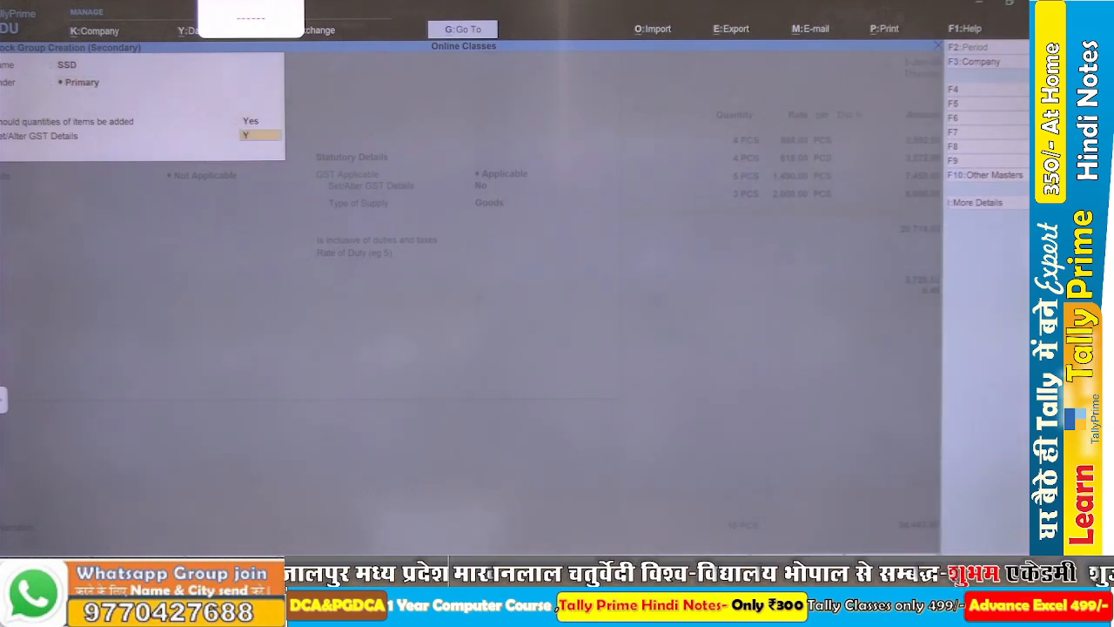
key("Return")
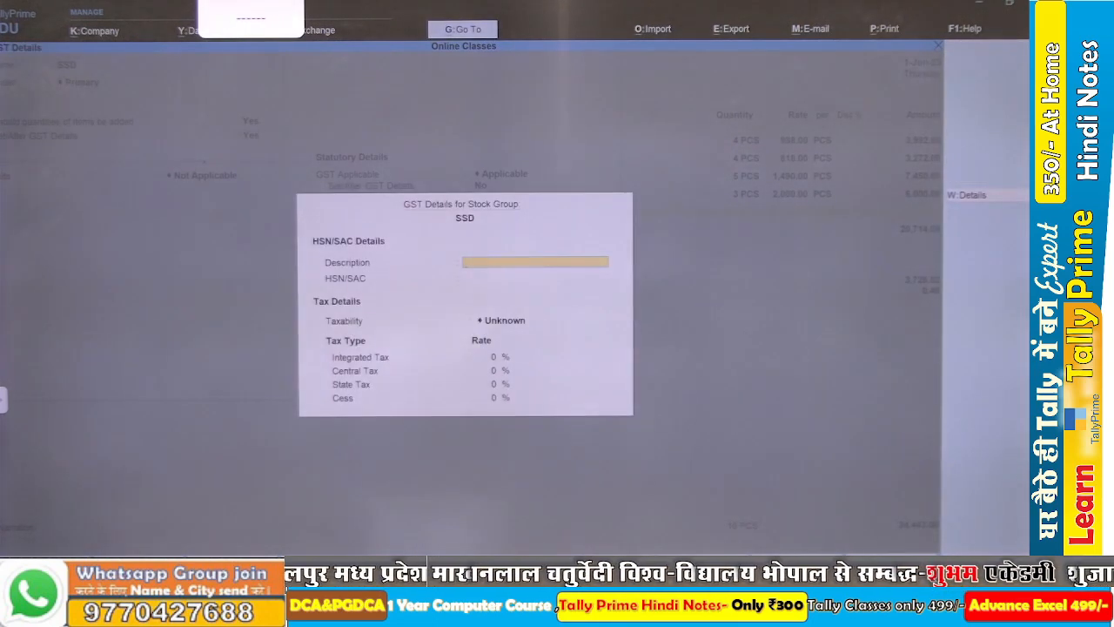
Enter SSD as the description and 847170 as the HSN/SAC code in the SSD group's GST details.
type("SSD")
key("Return")
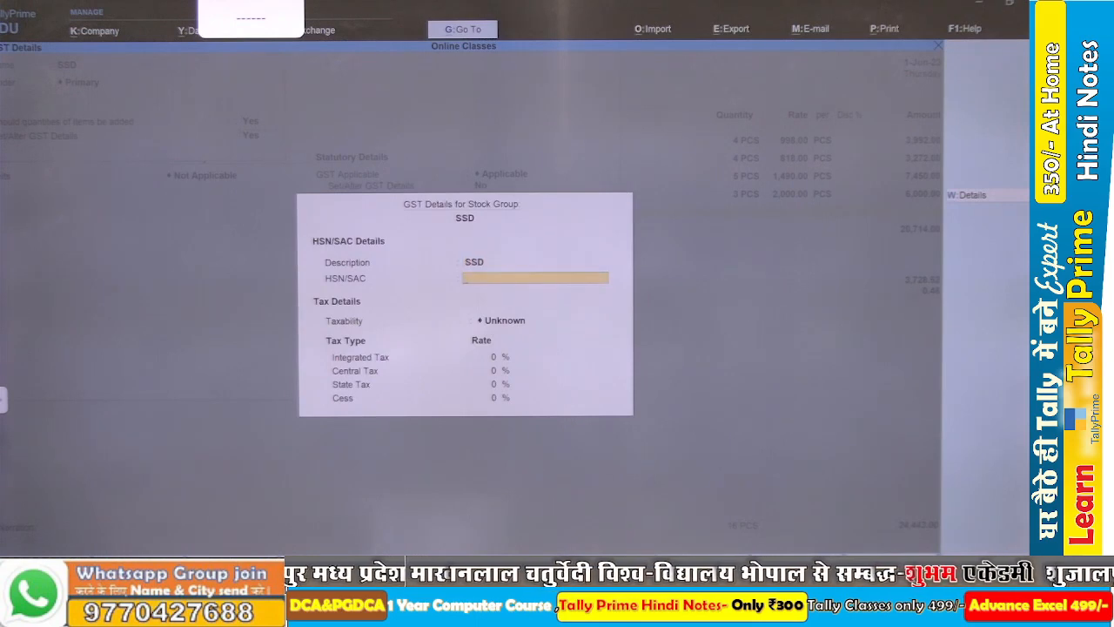
type("84")
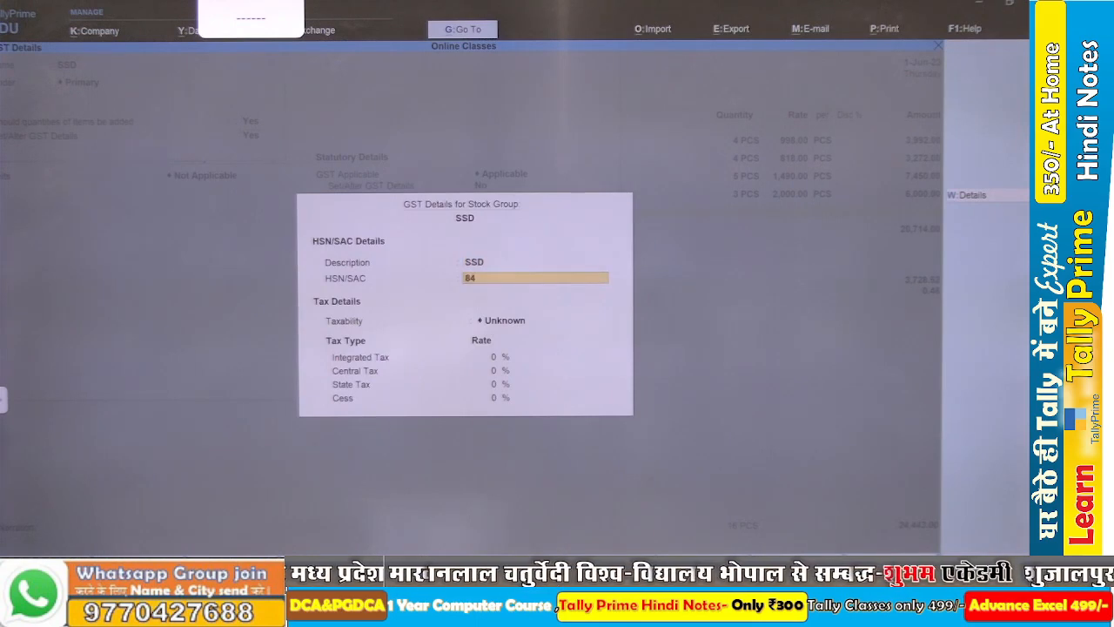
type("7170")
key("Return")
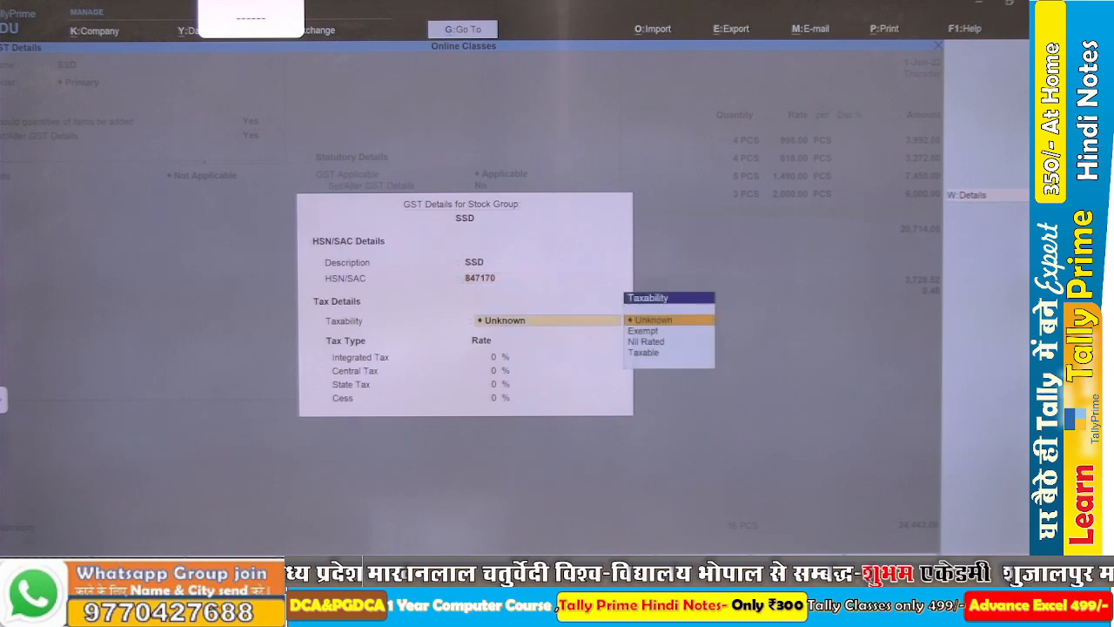
Make the SSD group taxable at 18% integrated tax and save the stock group.
key("Down")
key("Down")
key("Down")
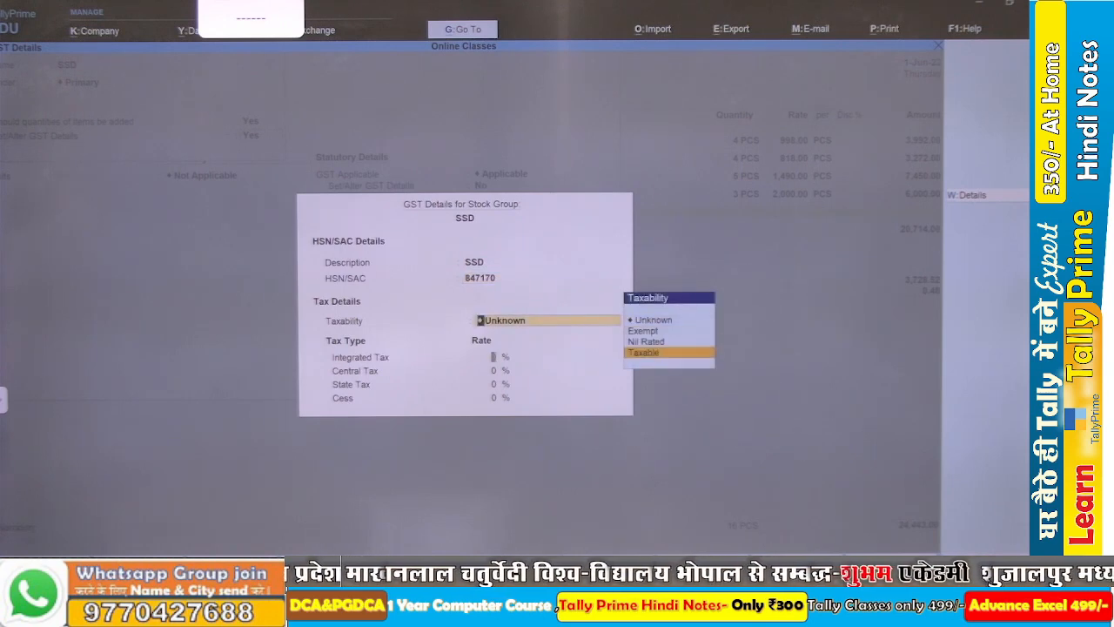
key("Return")
type("18")
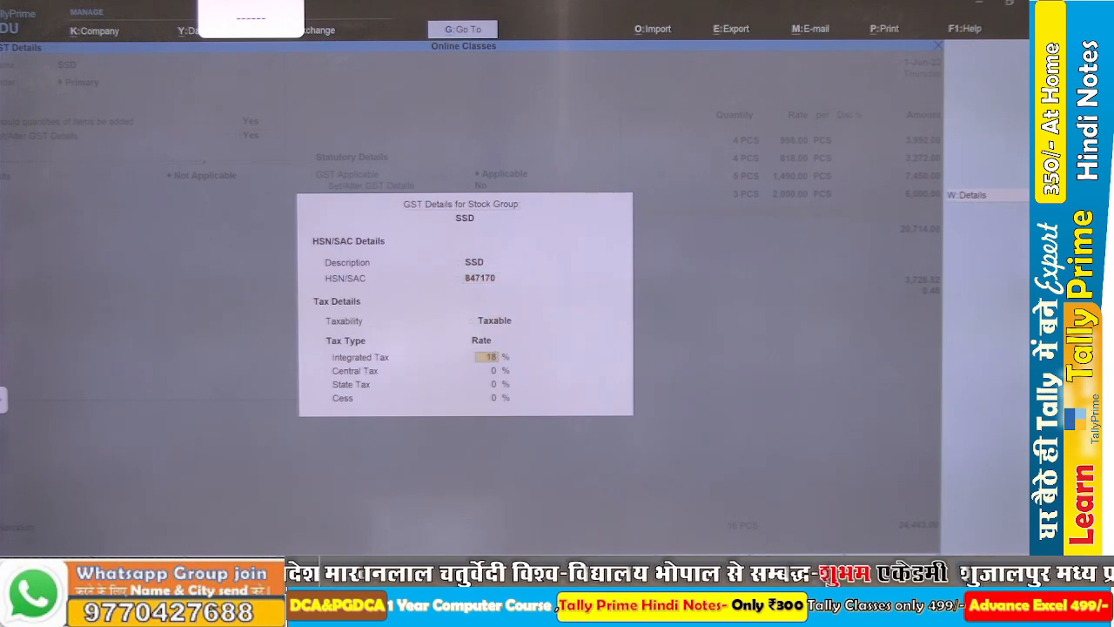
key("Return")
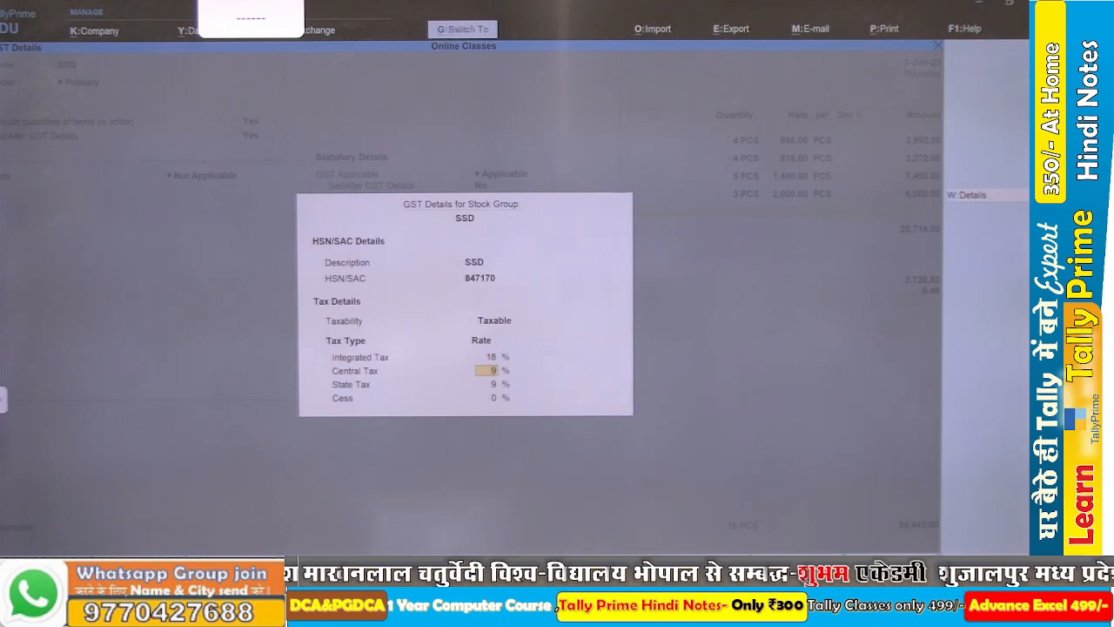
key("Return")
key("Return")
key("Return")
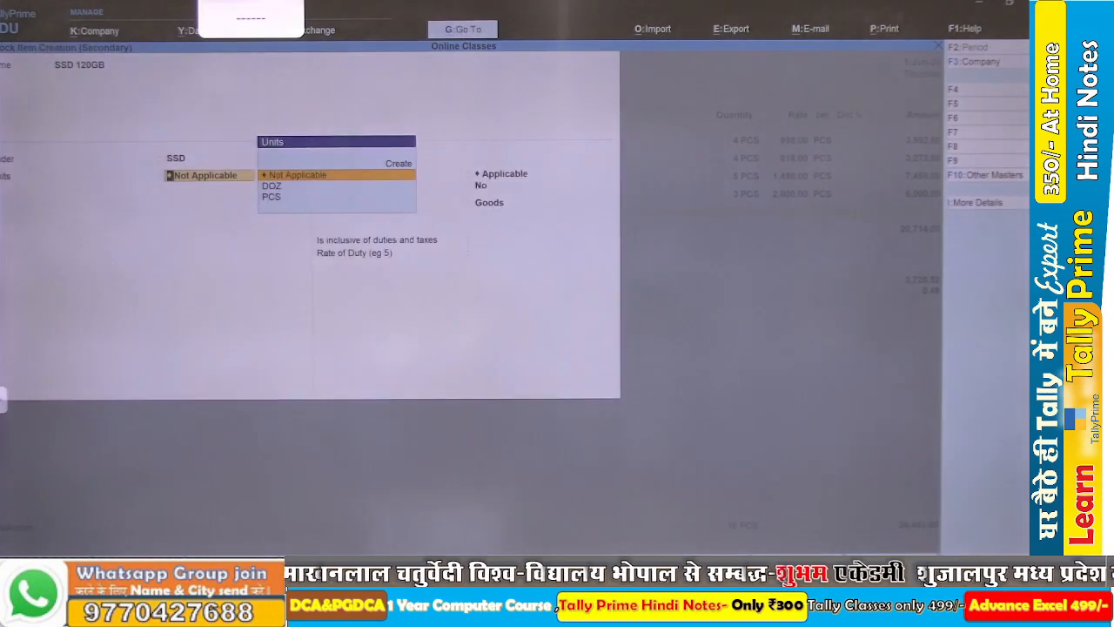
Set PCS as the unit of the SSD 120GB stock item and save the item.
key("Down")
key("Return")
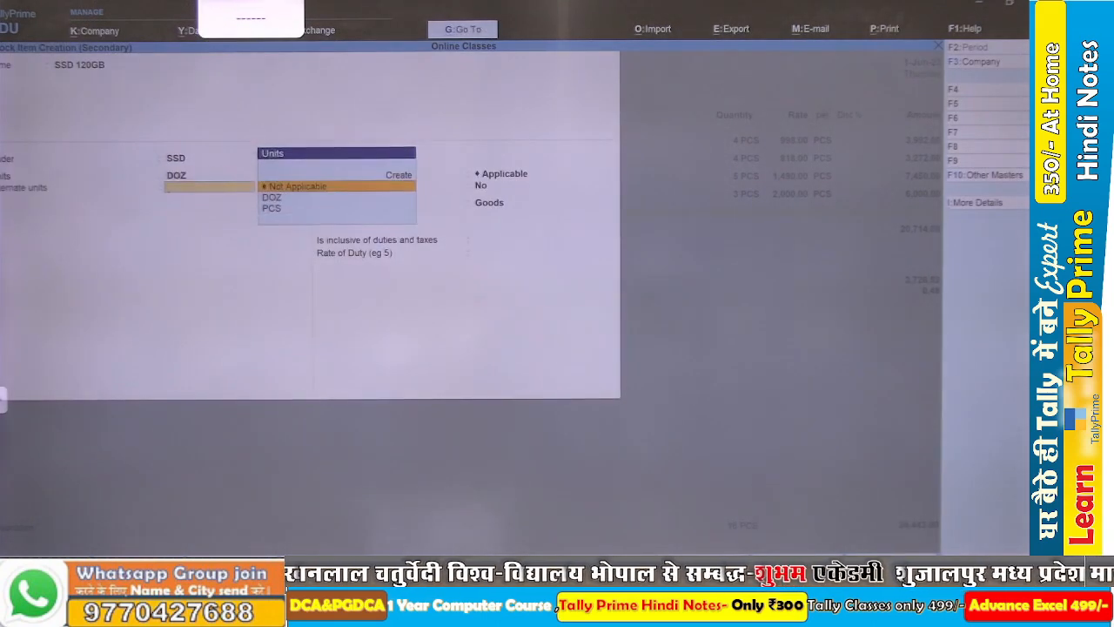
key("BackSpace")
key("Down")
key("Return")
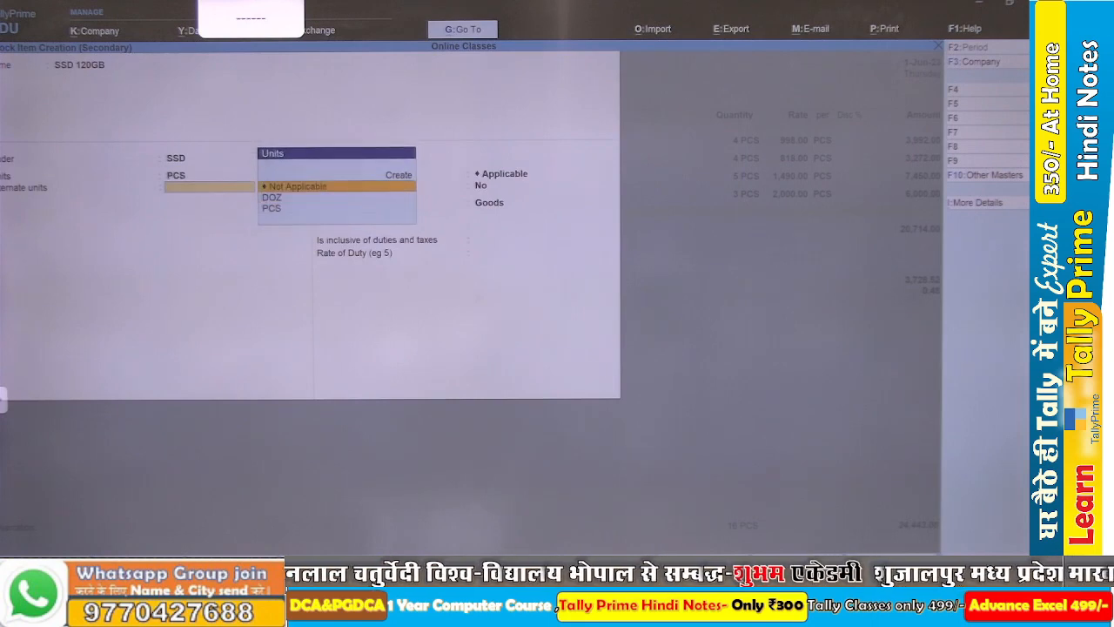
key("ctrl+a")
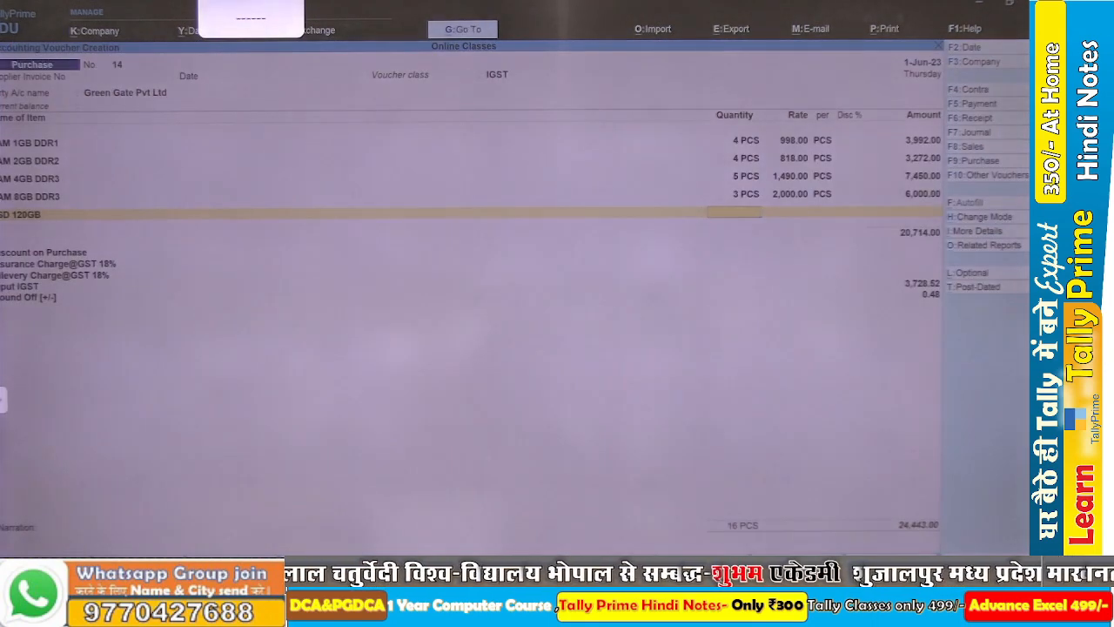
Enter 5 PCS at a rate of 2,300 for SSD 120GB and save the Green Gate Pvt Ltd purchase voucher.
type("5")
key("Return")
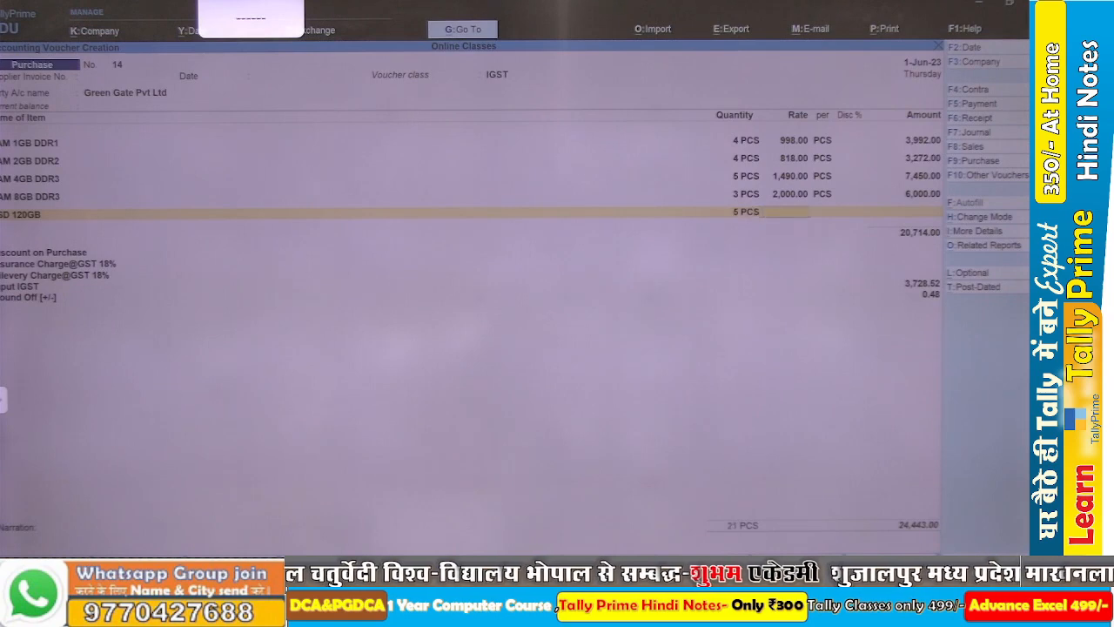
type("2300")
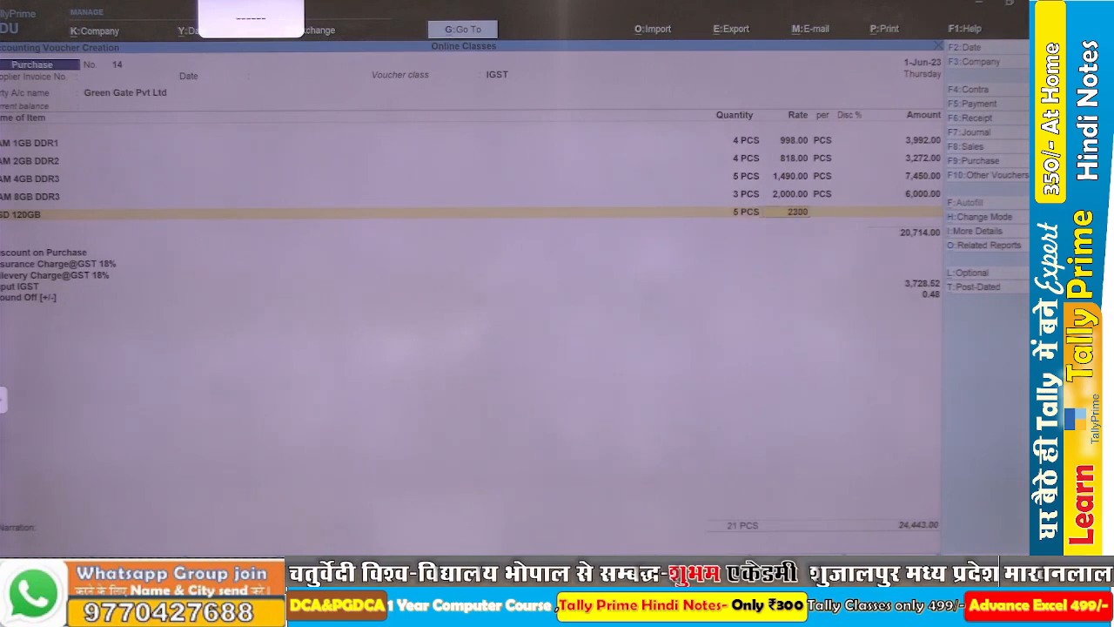
key("Return")
key("Return")
key("Return")
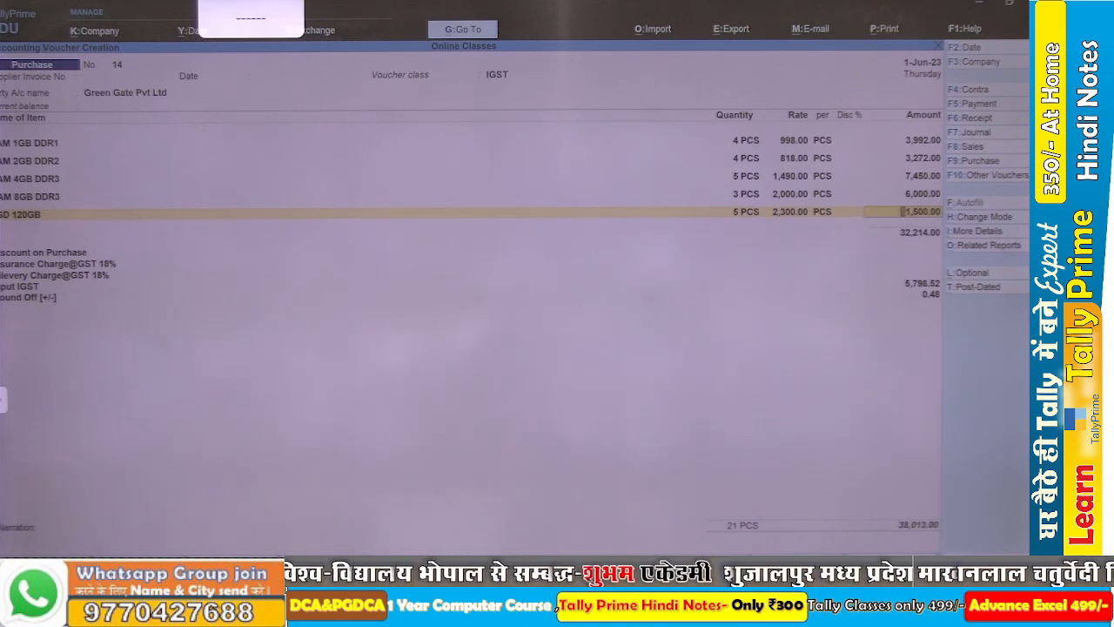
key("ctrl")
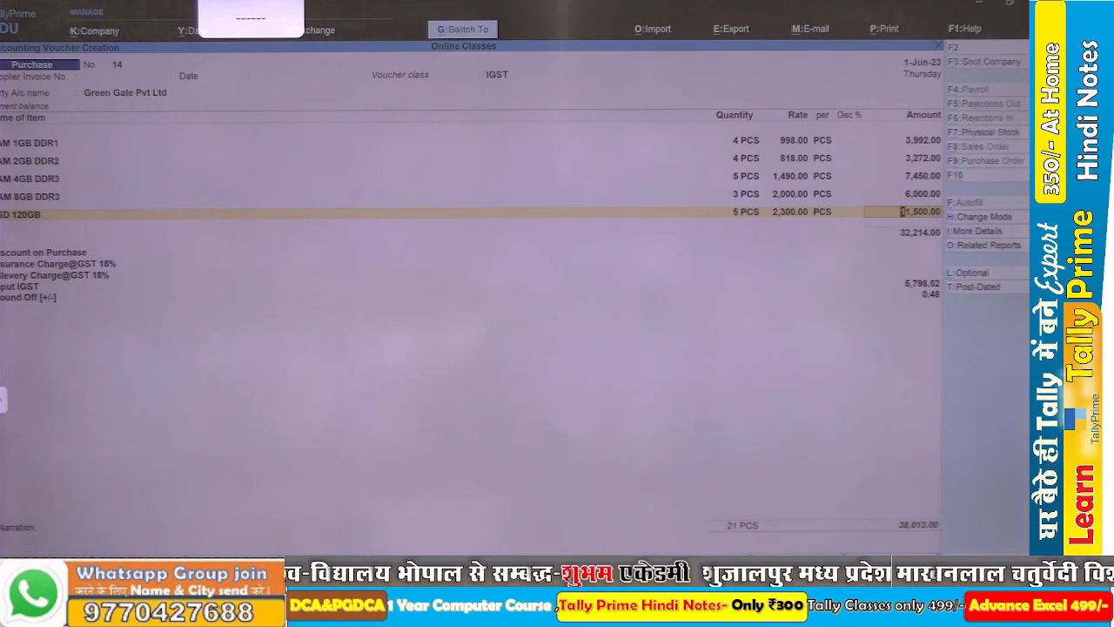
key("ctrl+a")
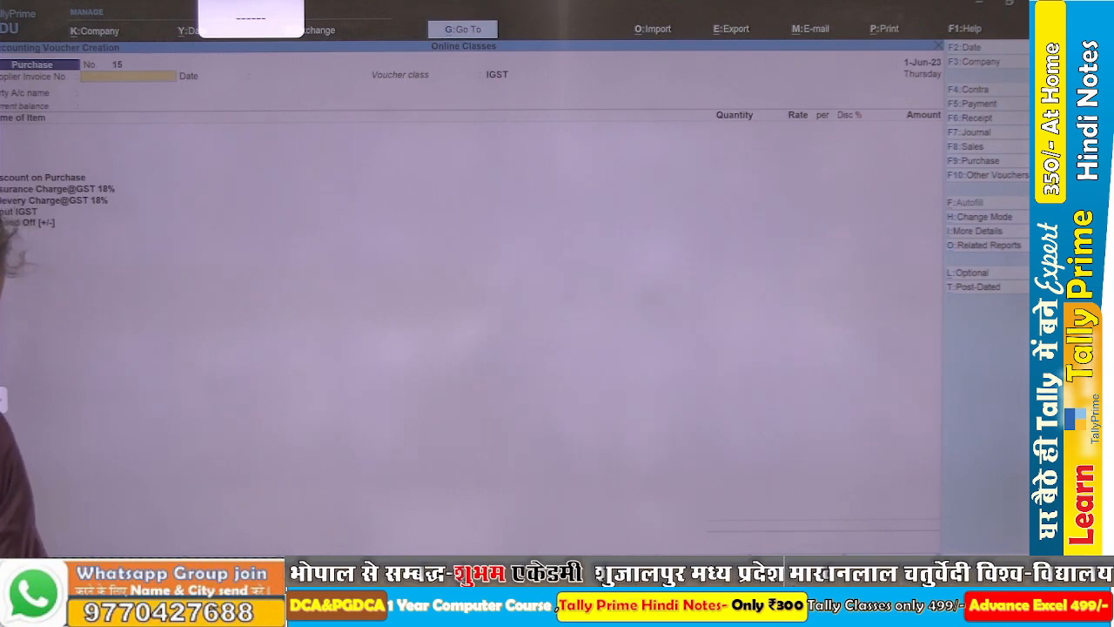
Switch to the exercise document in Word and read the items of entry 29, the Thakral infotech IGST purchase.
key("ctrl")
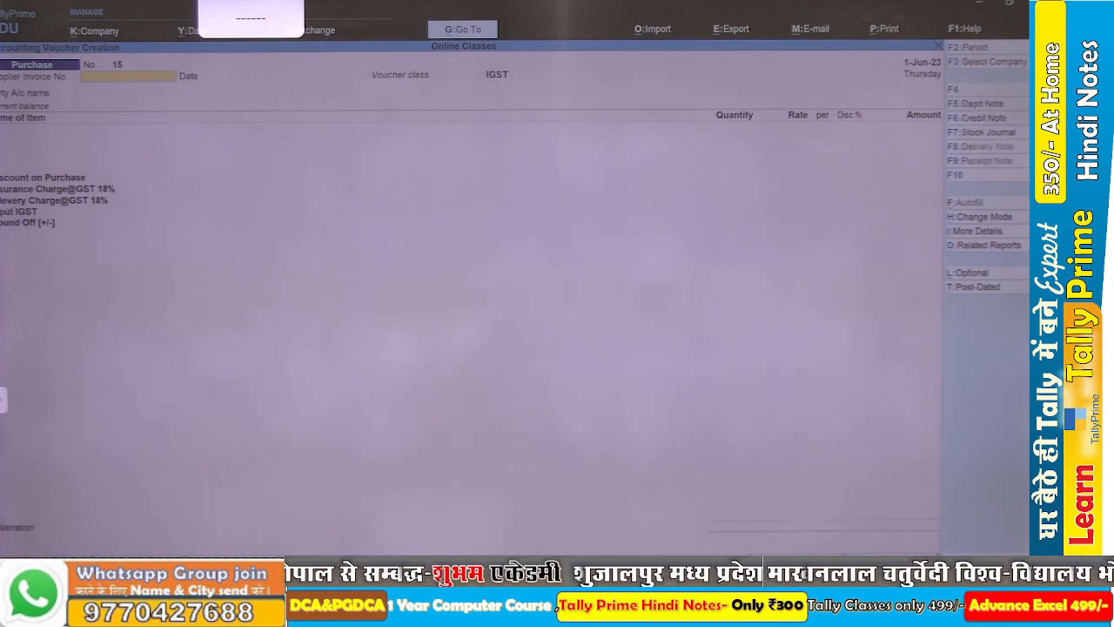
key("alt+Tab")
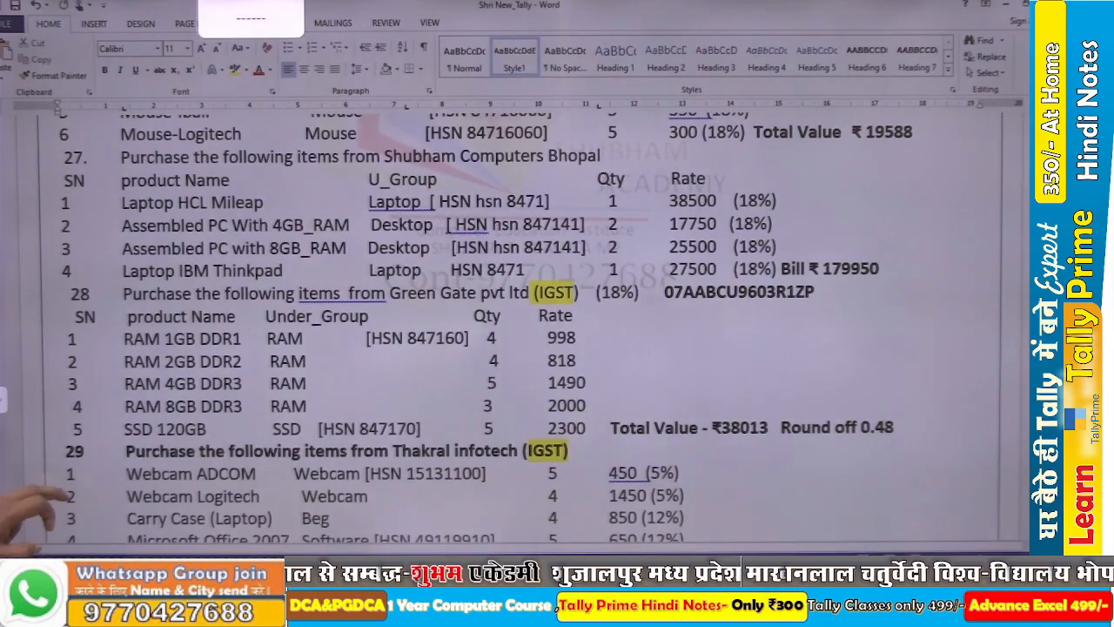
scroll(523, 331, "down", 2)
scroll(523, 331, "down", 3)
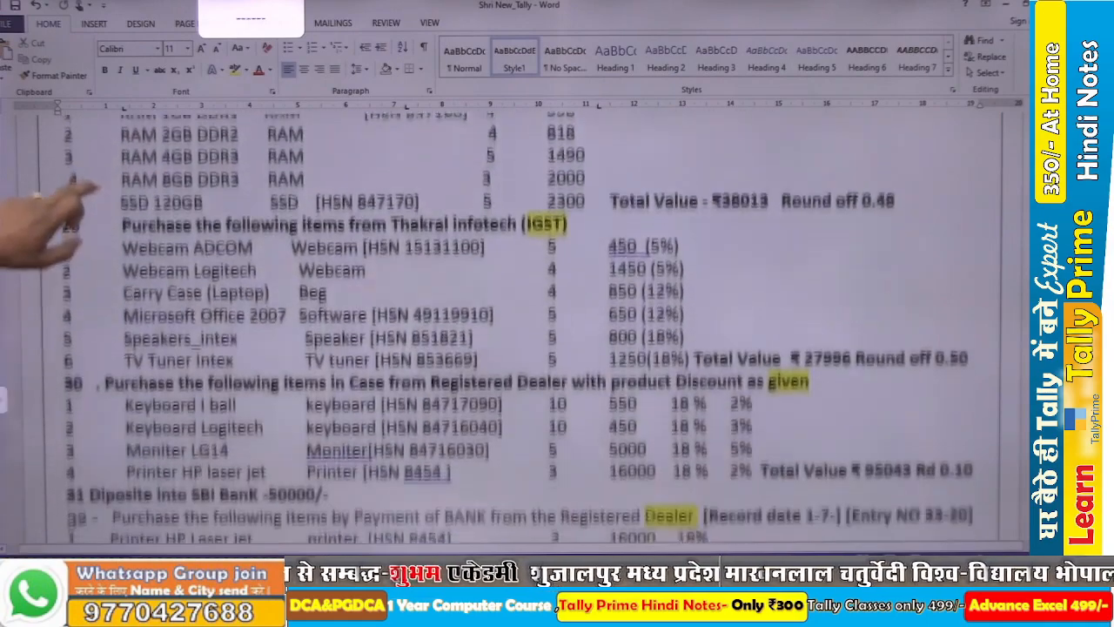
scroll(523, 330, "up", 1)
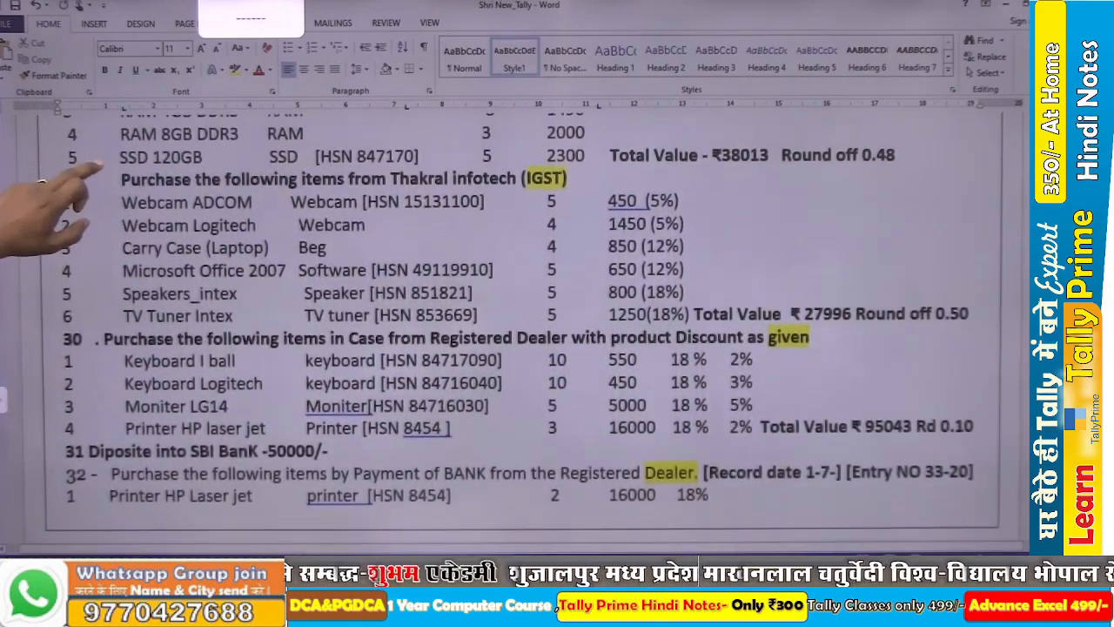
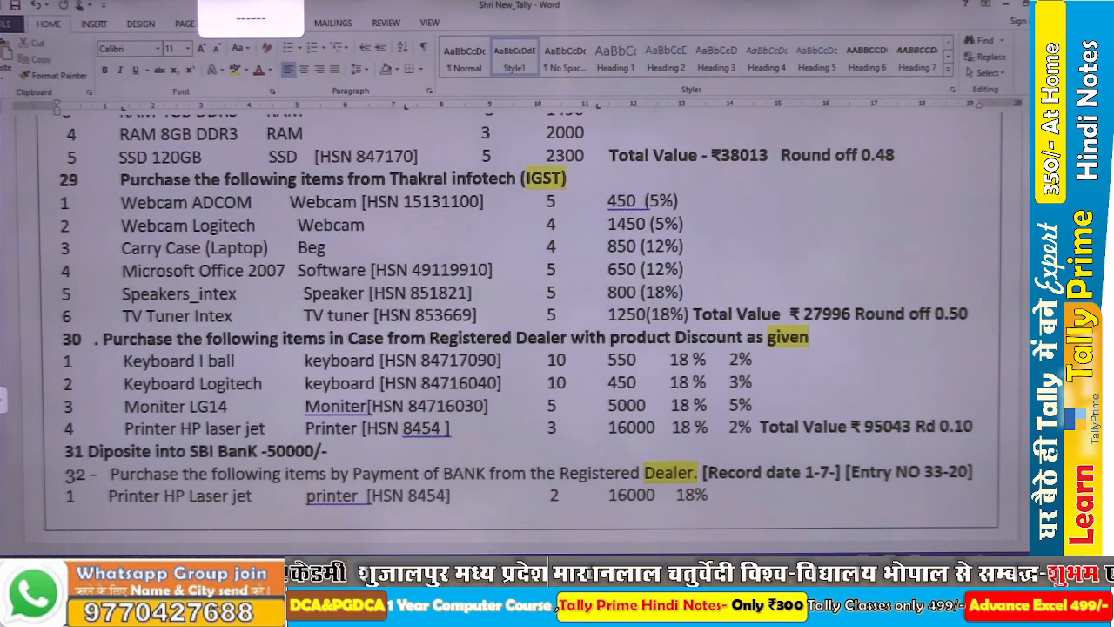
Switch back to TallyPrime and begin a new party ledger named Thakral Infotech for the next purchase voucher.
key("alt+Tab")
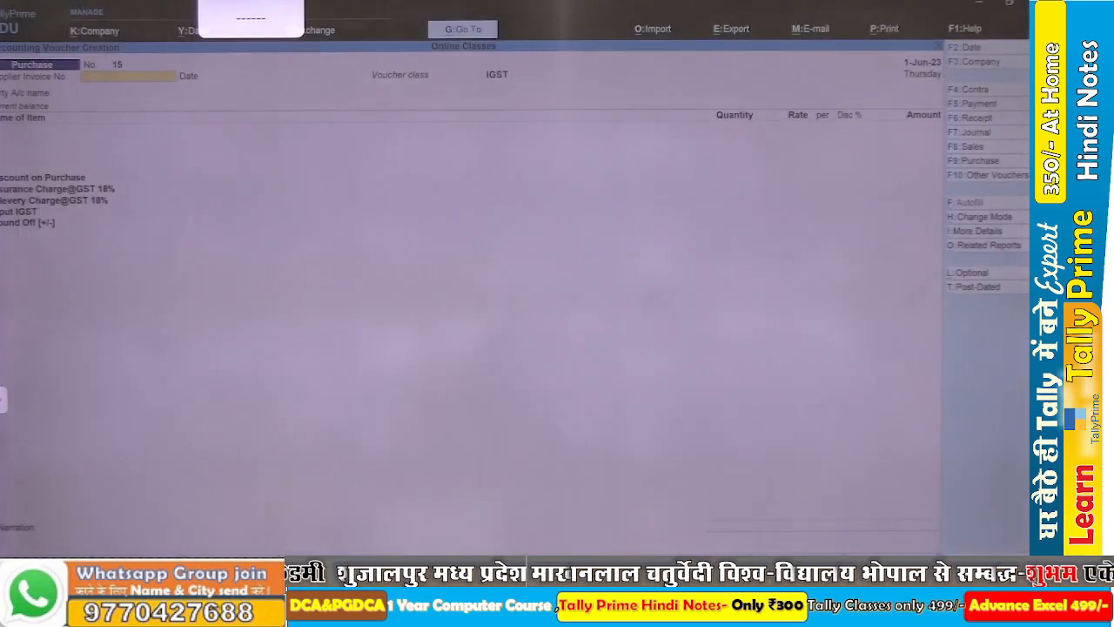
key("Return")
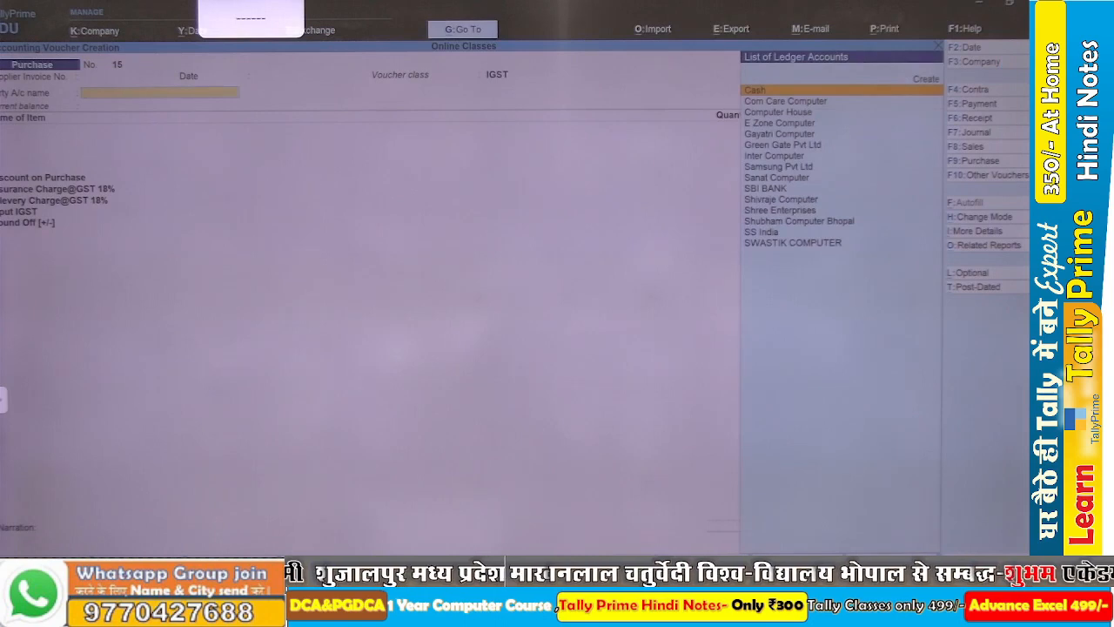
key("alt+c")
type("THAKRAL")
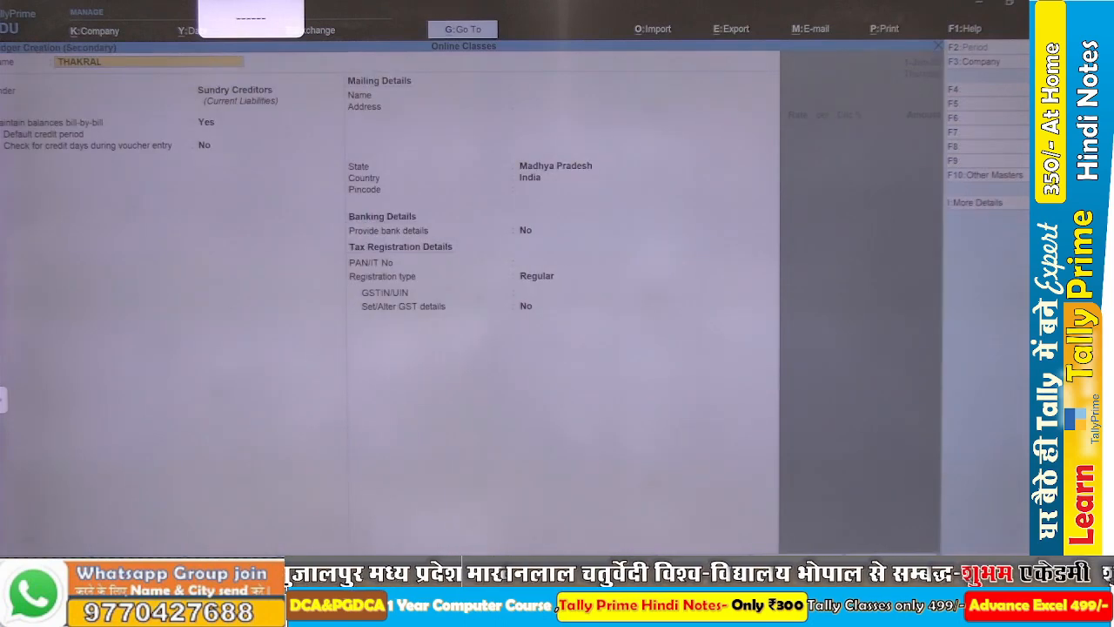
key("BackSpace")
key("BackSpace")
key("BackSpace")
key("BackSpace")
key("BackSpace")
key("BackSpace")
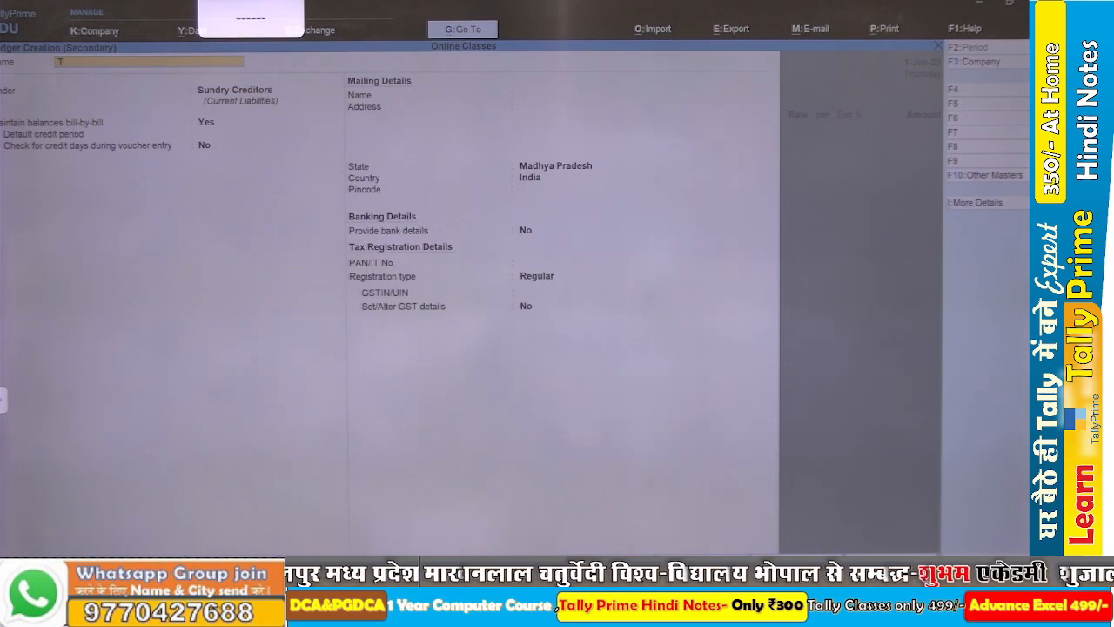
type("hakral")
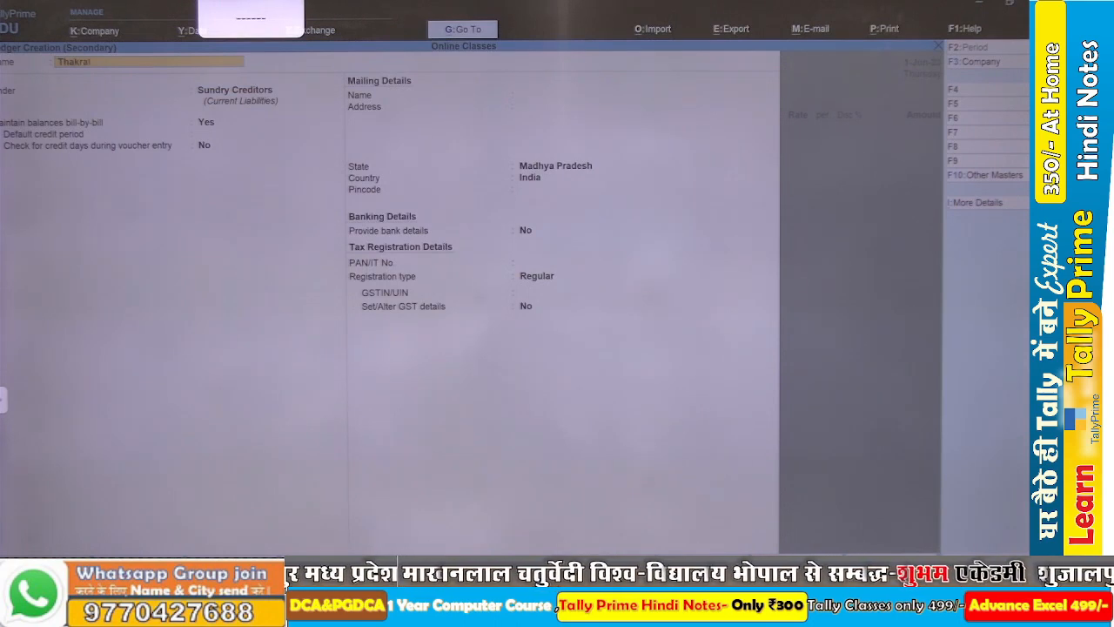
key("alt+Tab")
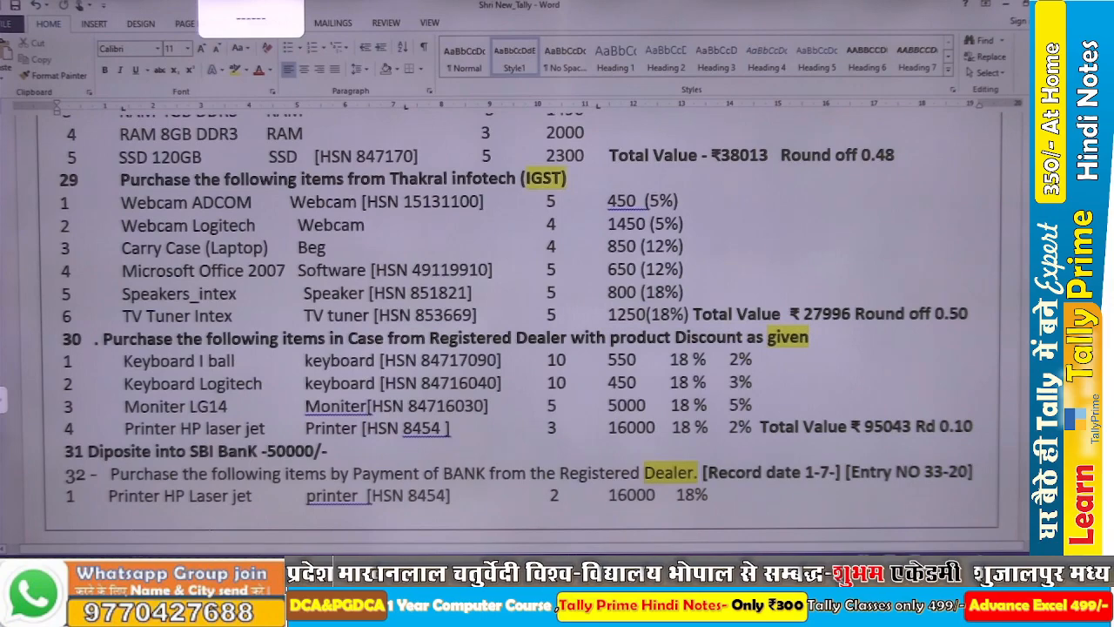
key("alt+Tab")
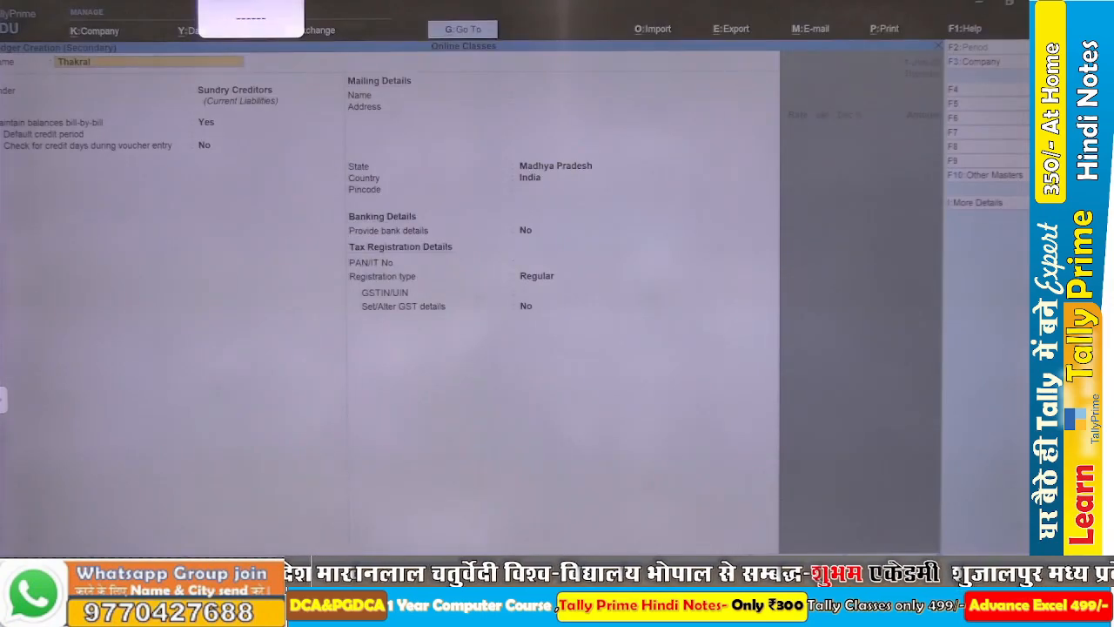
type("Infotec")
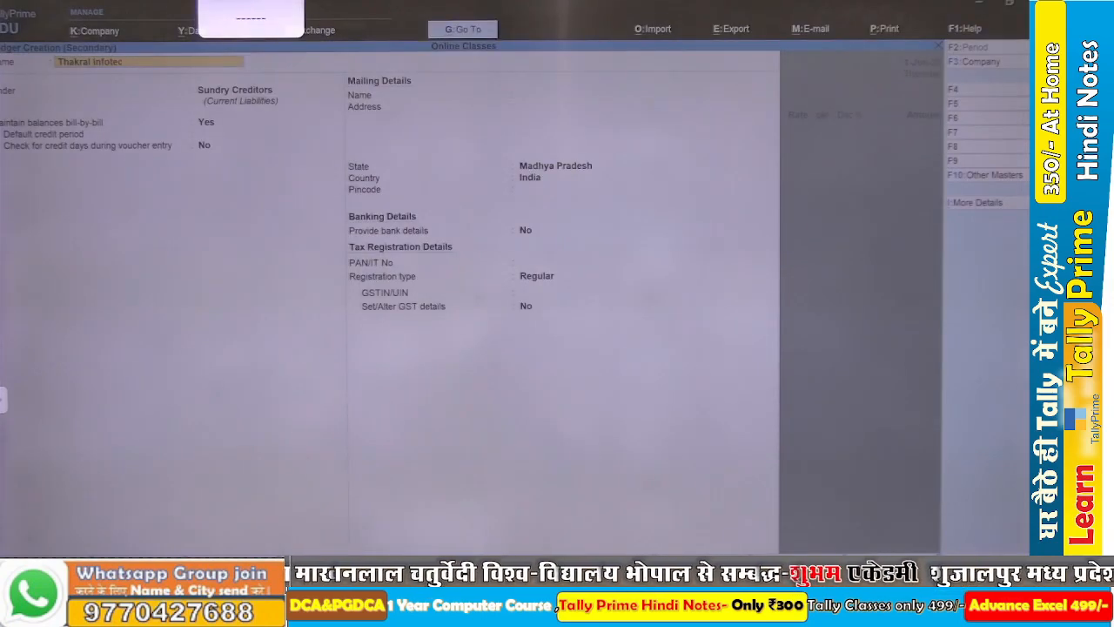
type("h")
Set the Thakral Infotech ledger's state to Delhi and save it as the voucher's party account.
key("Return")
key("Return")
key("Return")
key("Return")
key("Return")
key("Return")
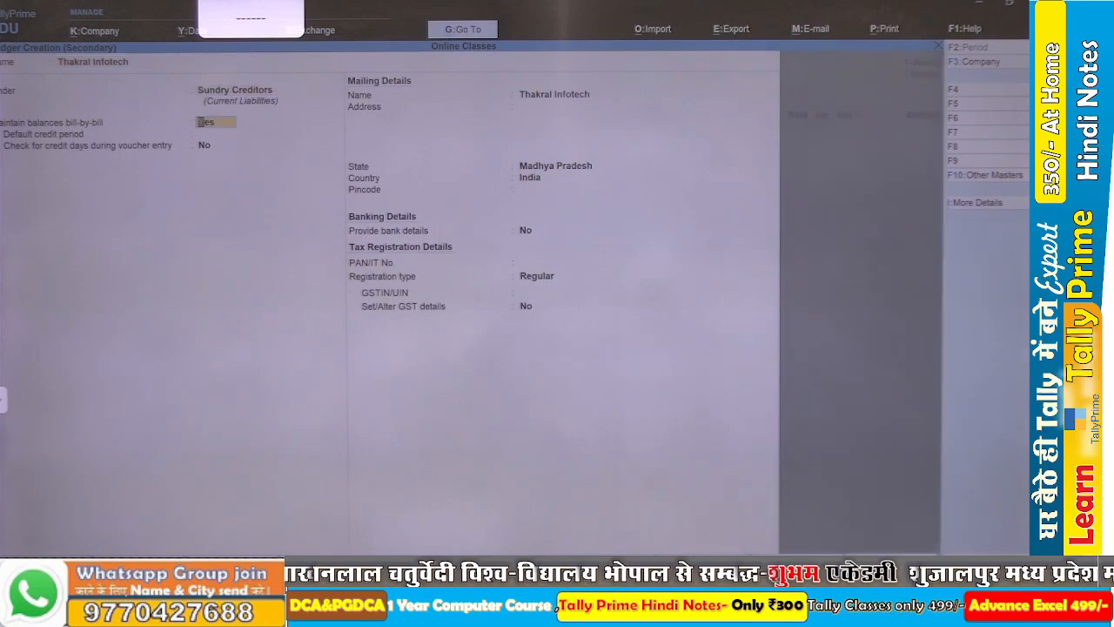
key("Return")
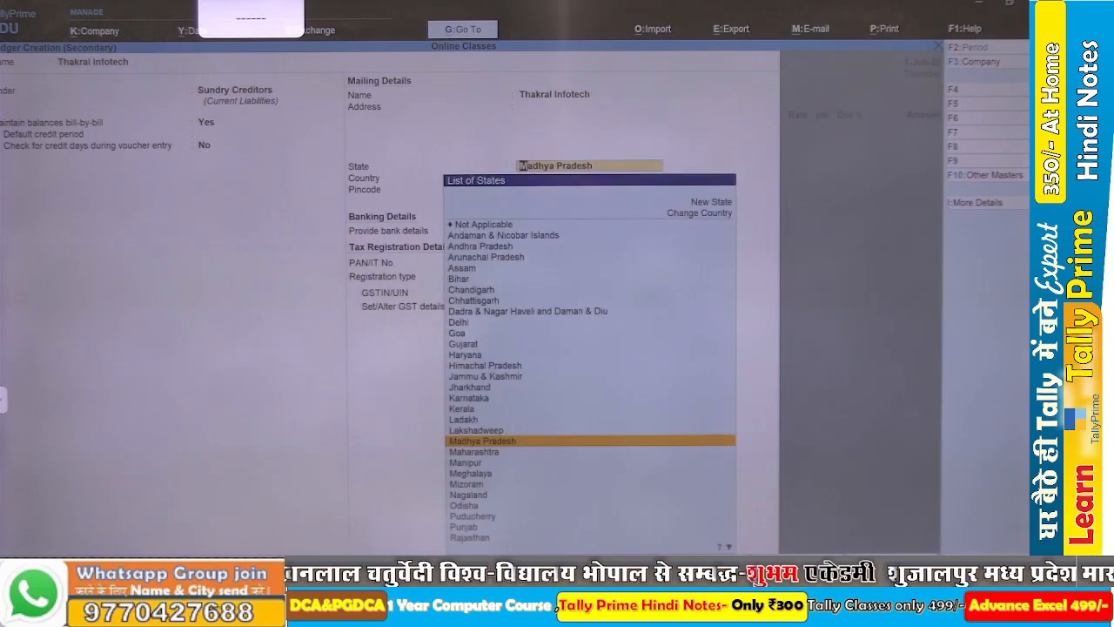
type("De")
key("Return")
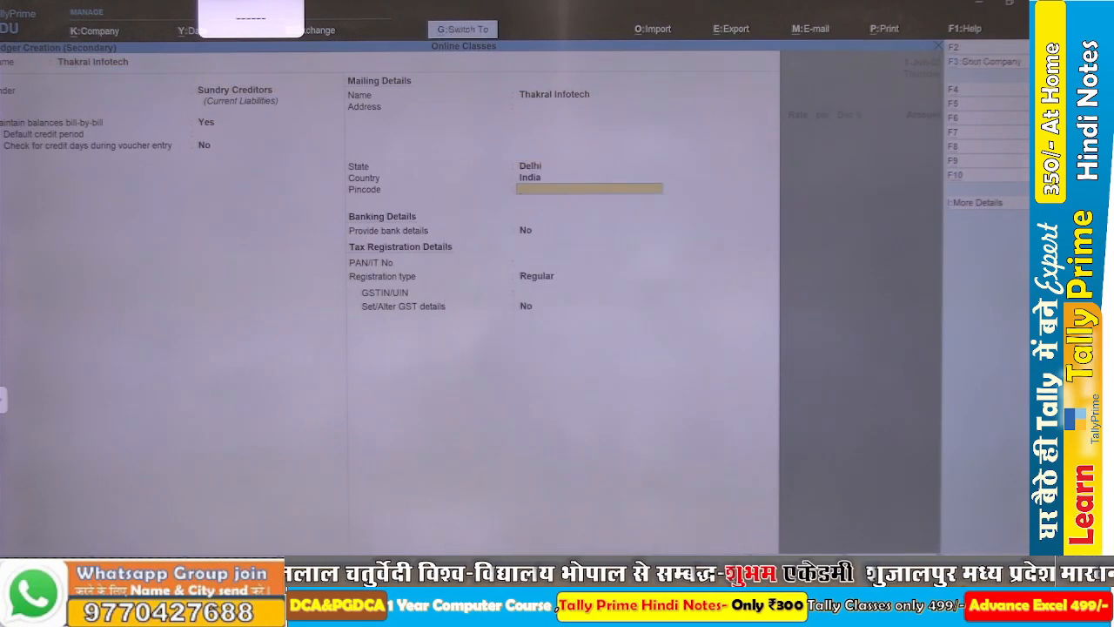
key("ctrl+a")
key("ctrl+a")
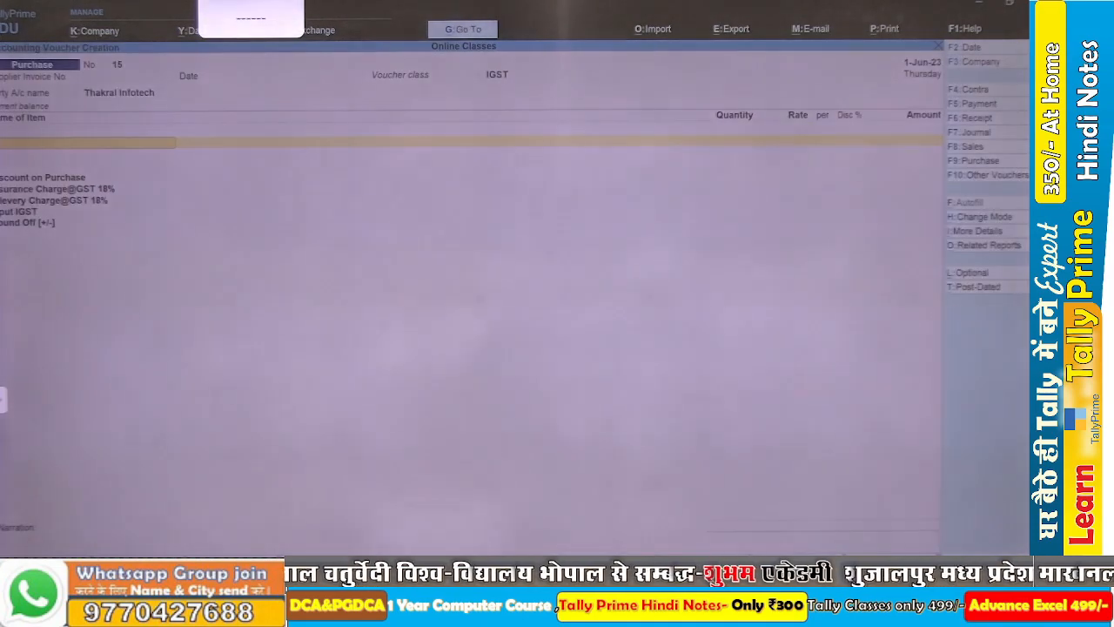
Check the first item of entry 29 in the Word exercise document and begin a new stock item in the TallyPrime purchase voucher.
key("alt+Tab")
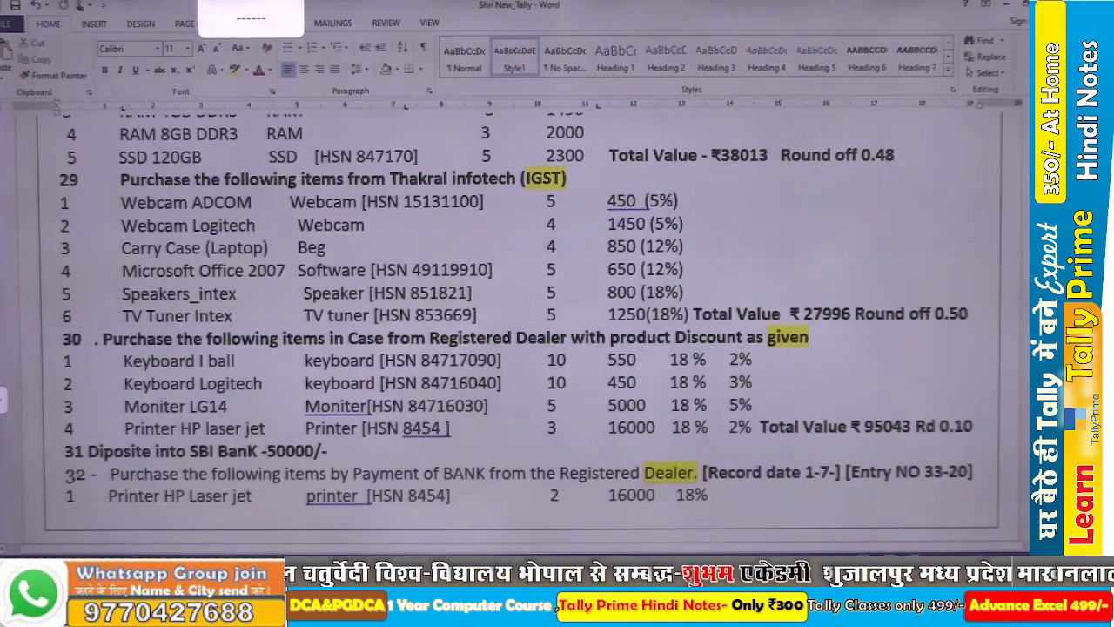
key("alt+Tab")
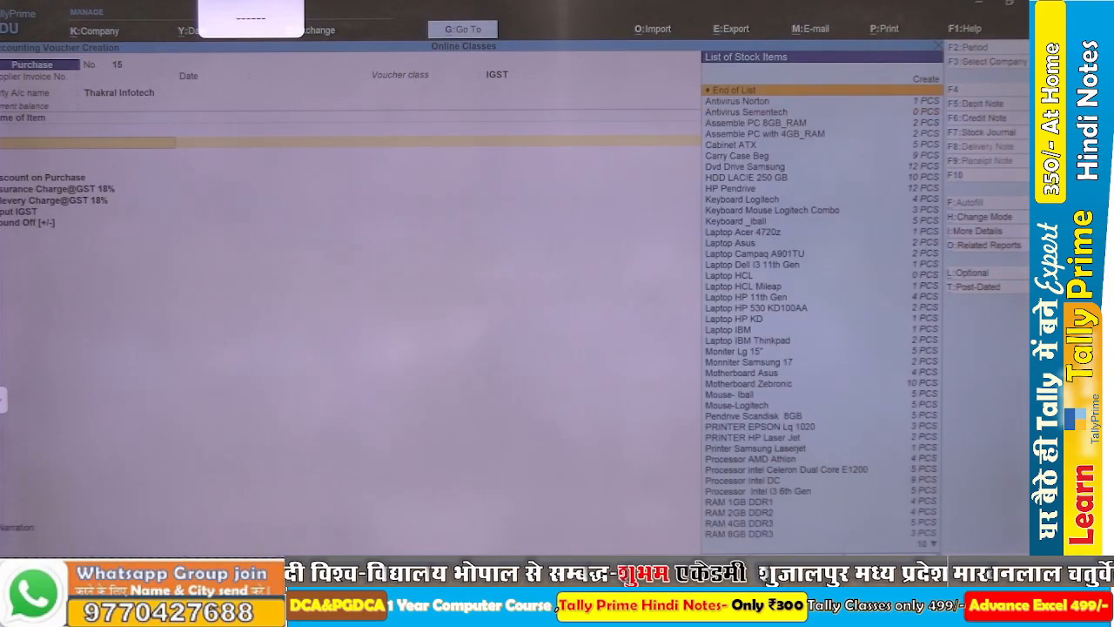
key("alt+c")
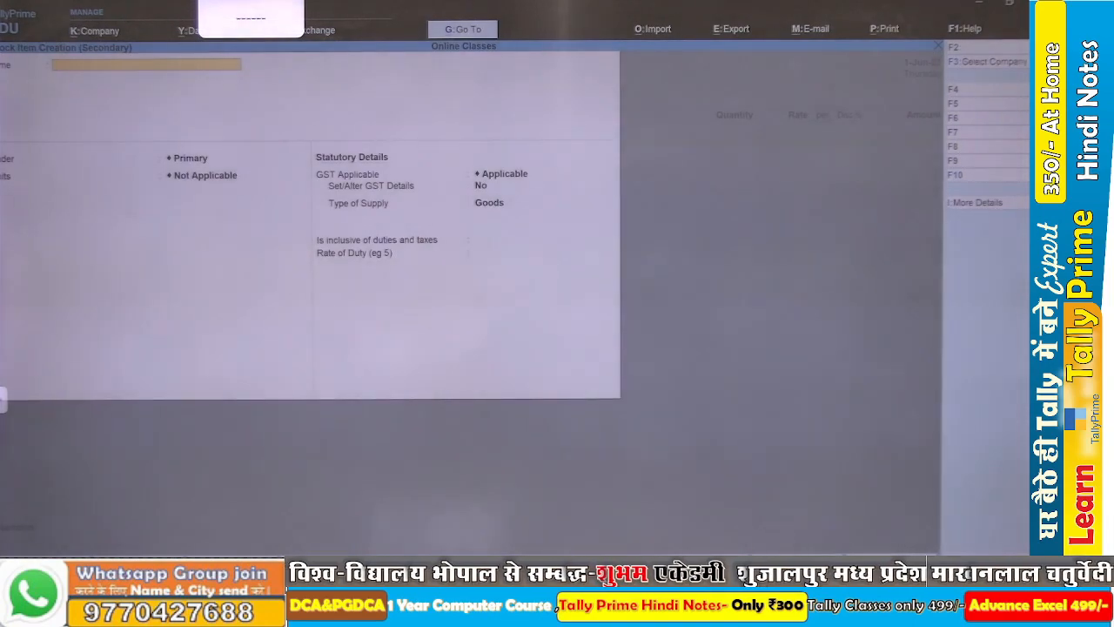
key("alt+Tab")
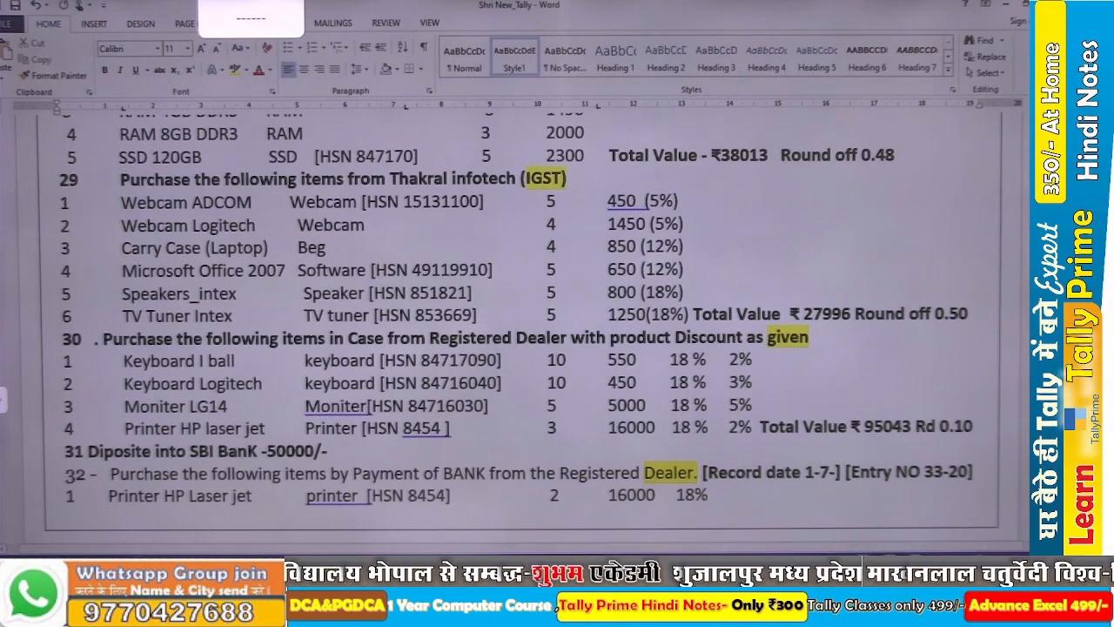
key("alt+Tab")
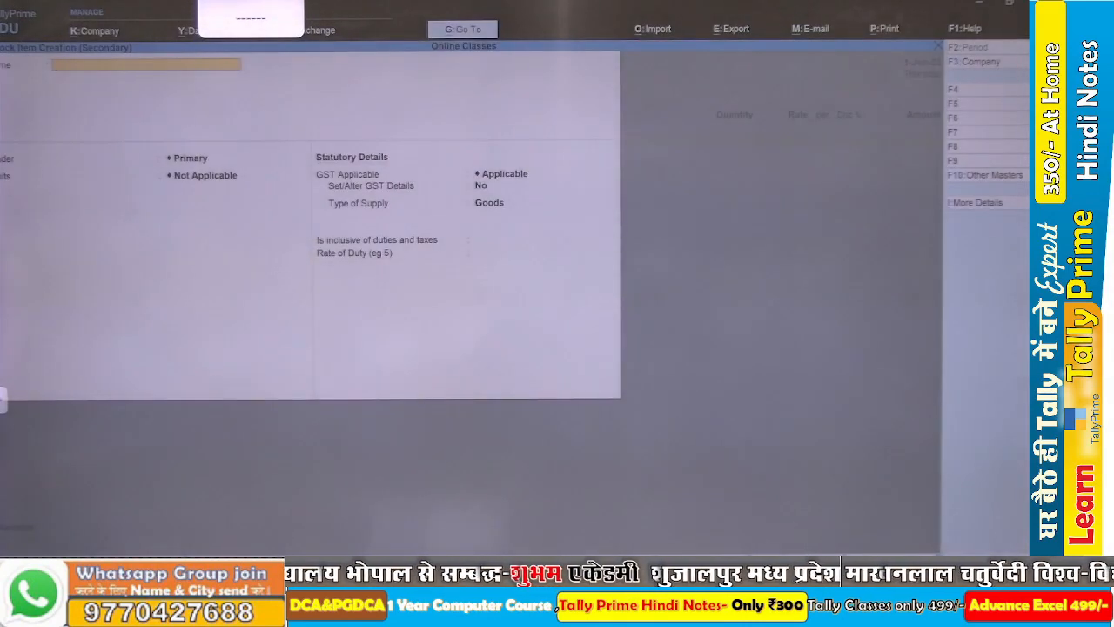
Name the new stock item Webcam ADCOM.
type("We")
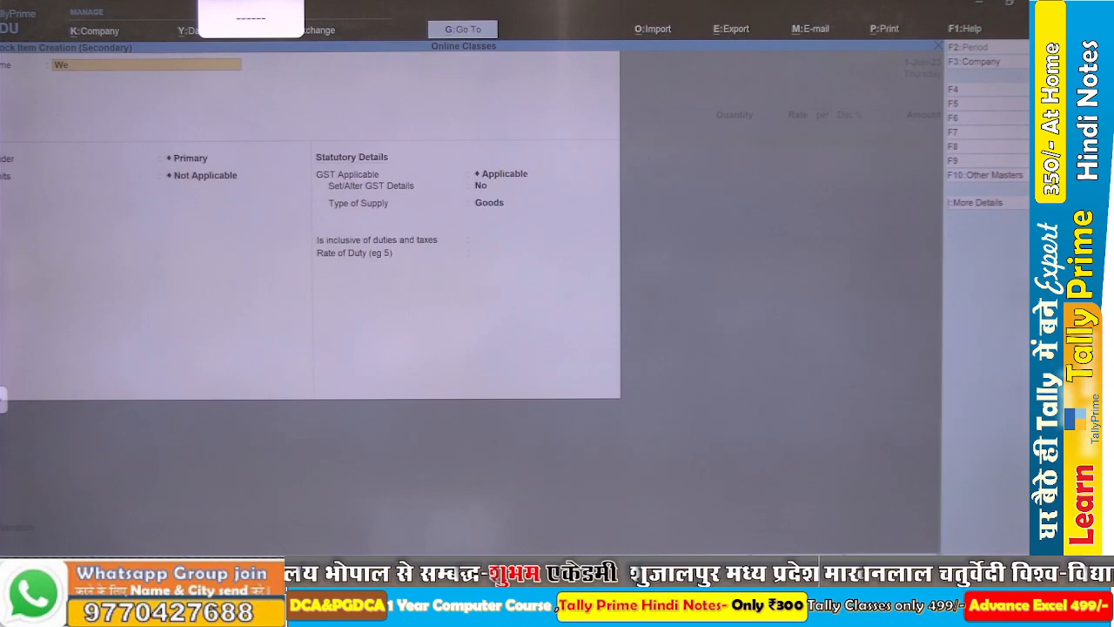
type("b")
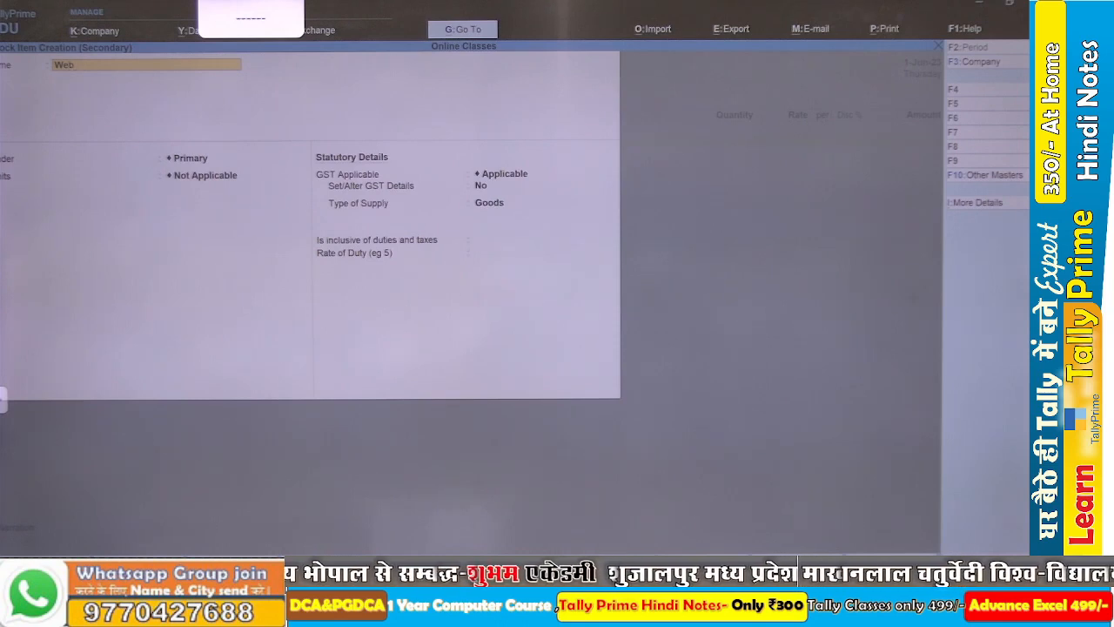
type("cam")
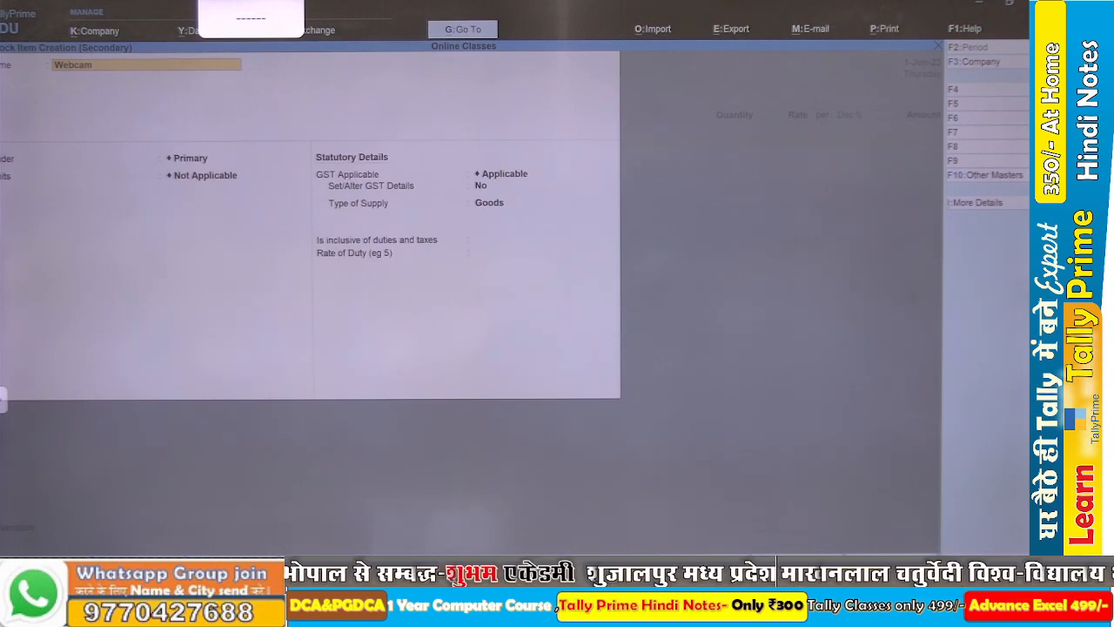
type(" D")
key("BackSpace")
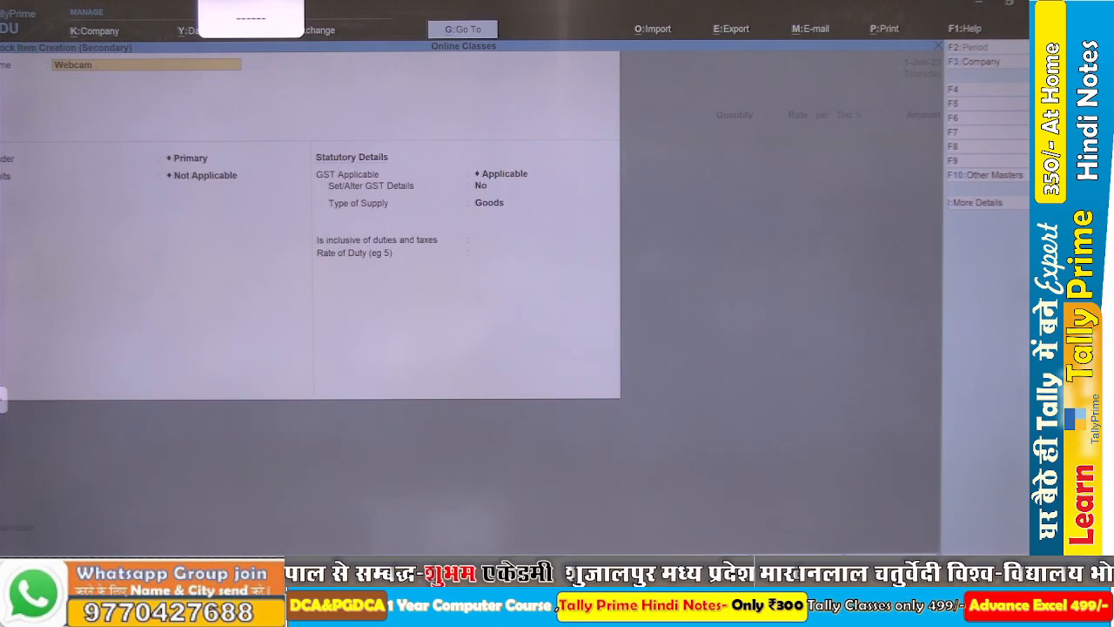
type("ADC")
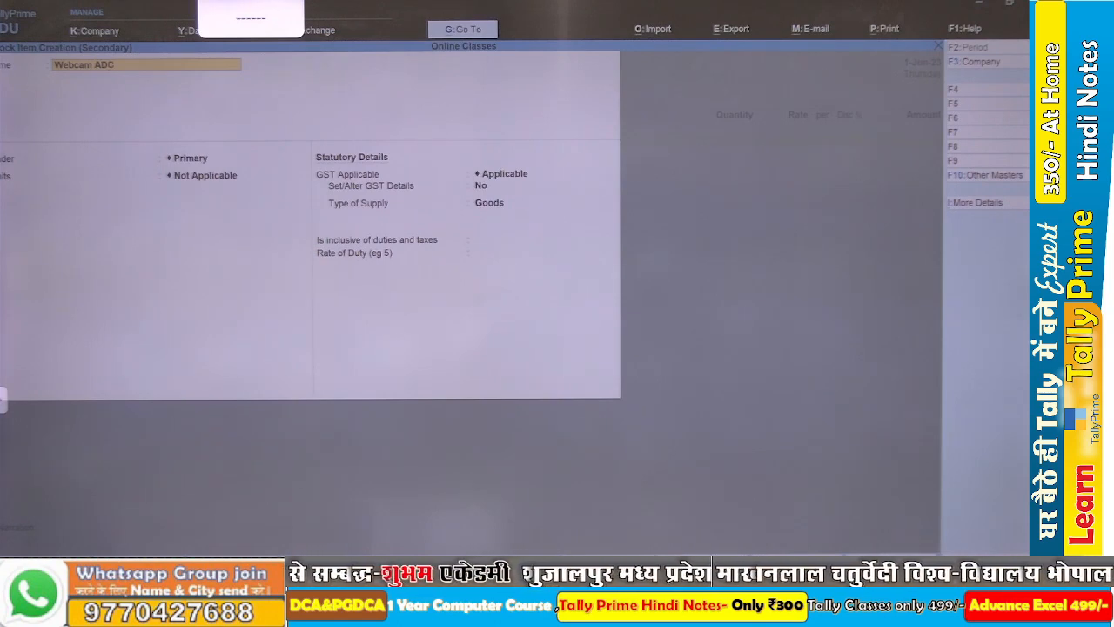
type("OM")
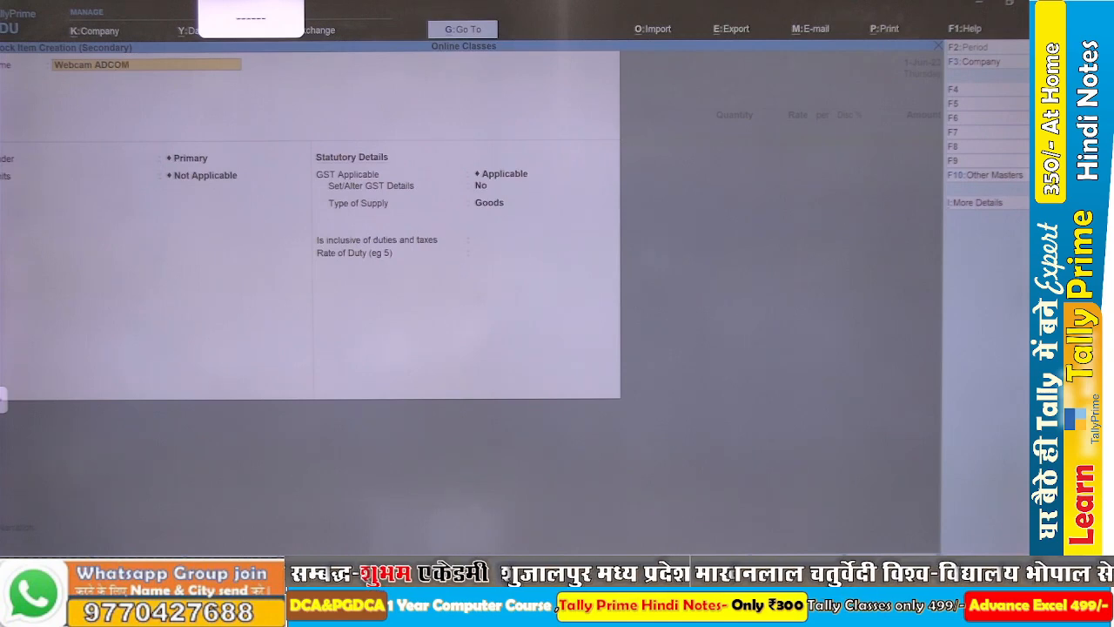
key("Return")
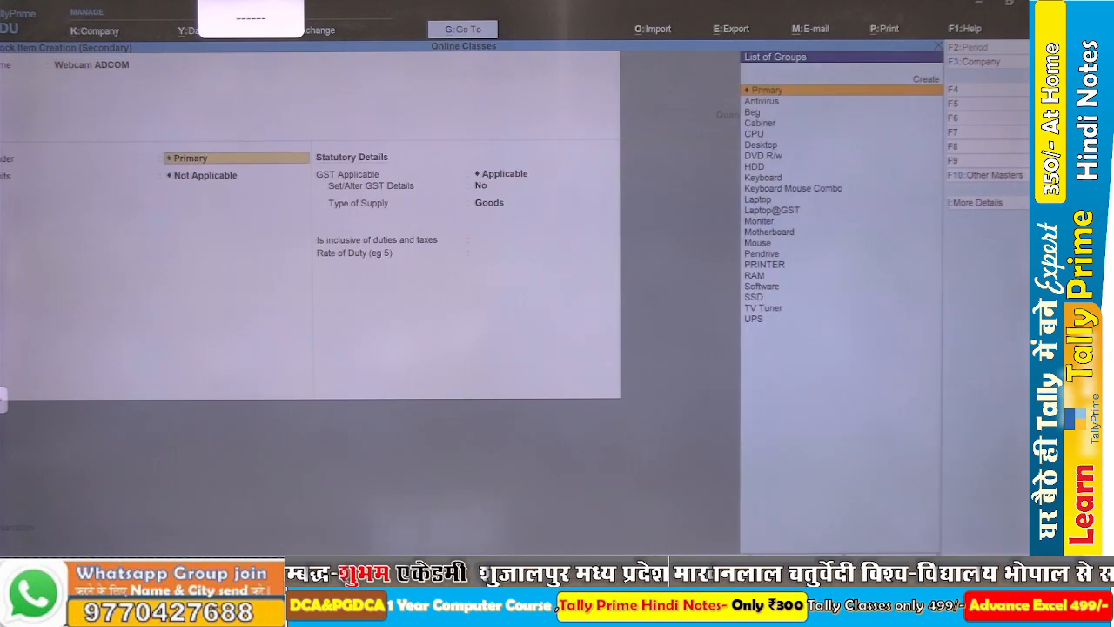
Create a stock group named Wecam for the item, with quantities of items added and GST details enabled.
type("w")
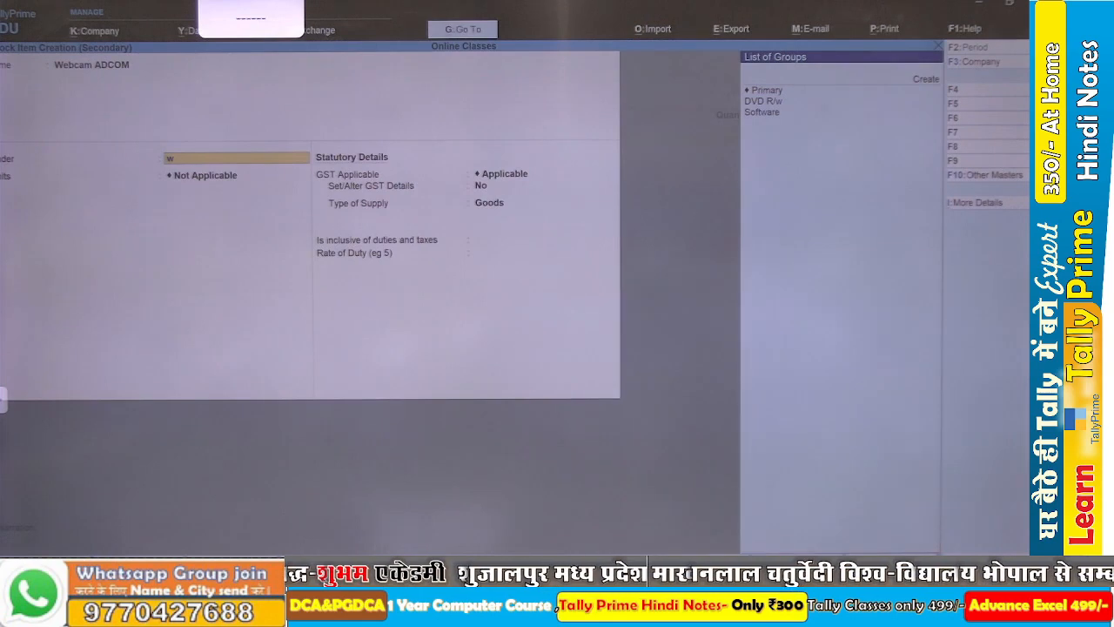
key("BackSpace")
key("alt+c")
type("W")
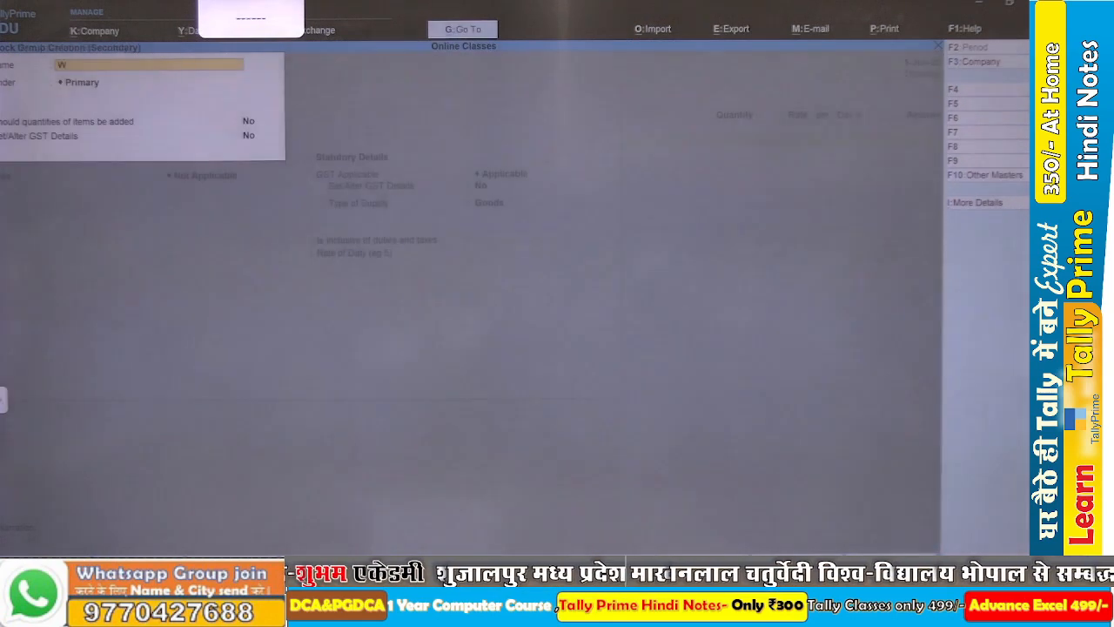
type("ecam")
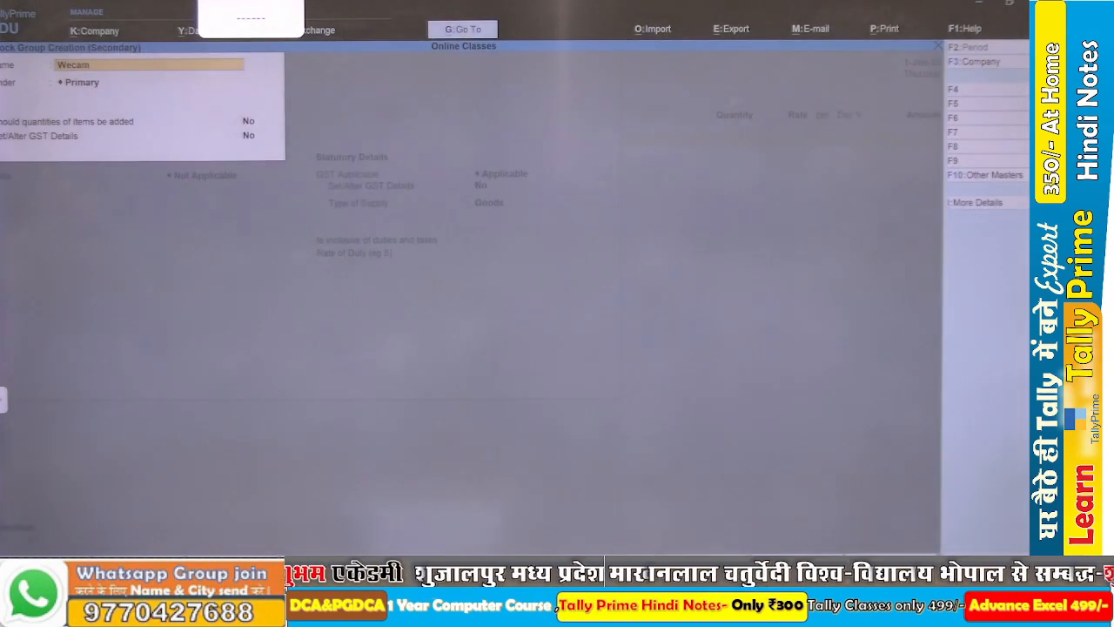
key("Return")
key("Return")
type("y")
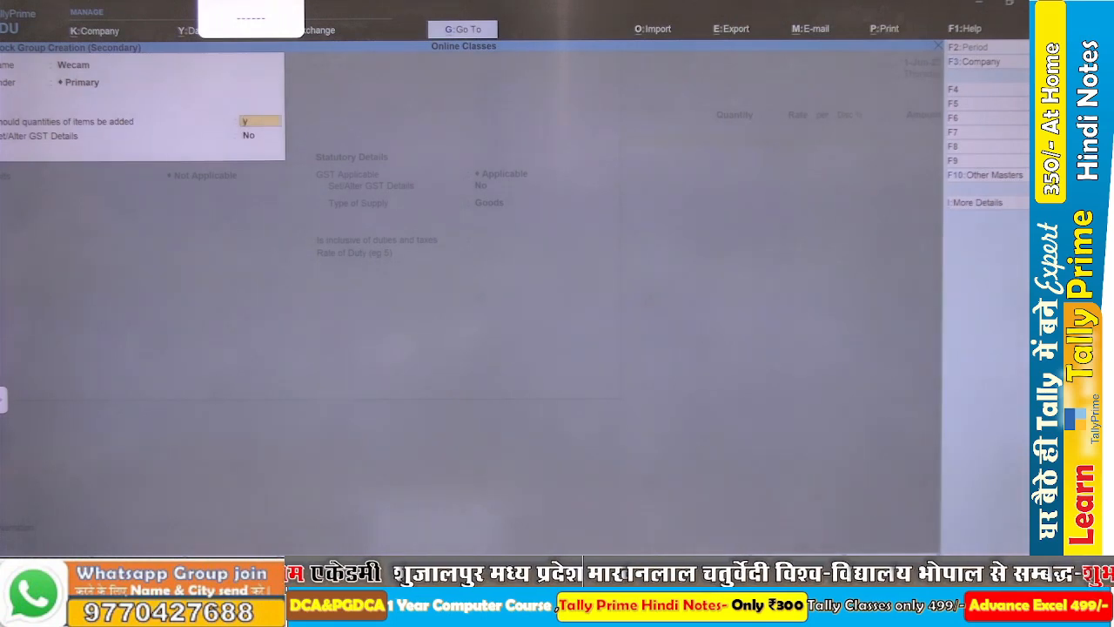
key("Return")
type("y")
key("Return")
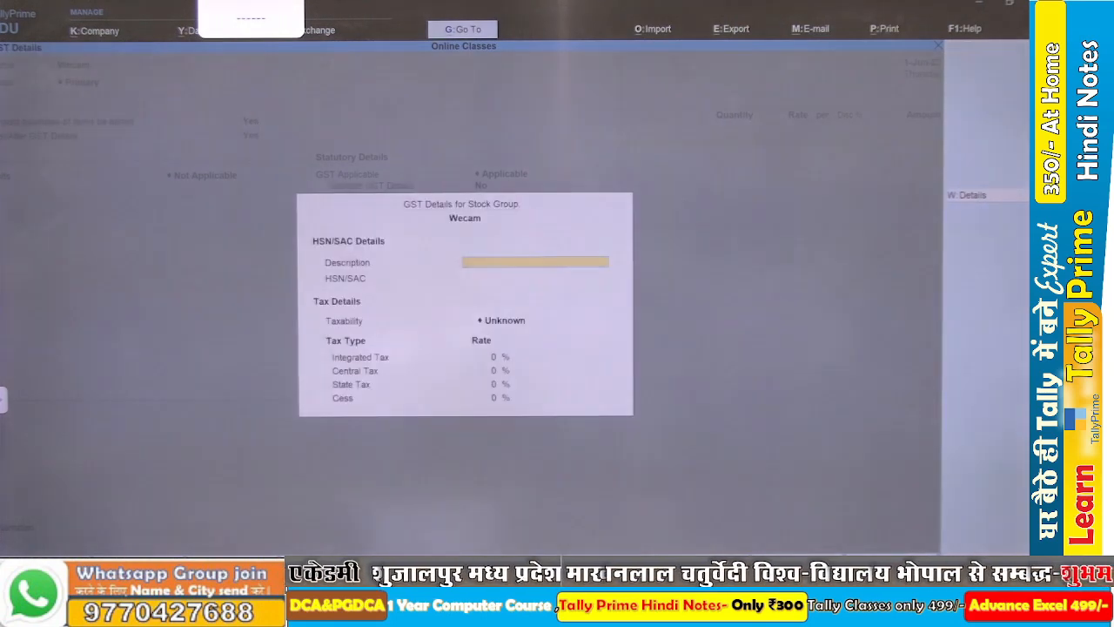
Enter 15131100 as both the description and the HSN/SAC code in the Wecam group's GST details.
type("151")
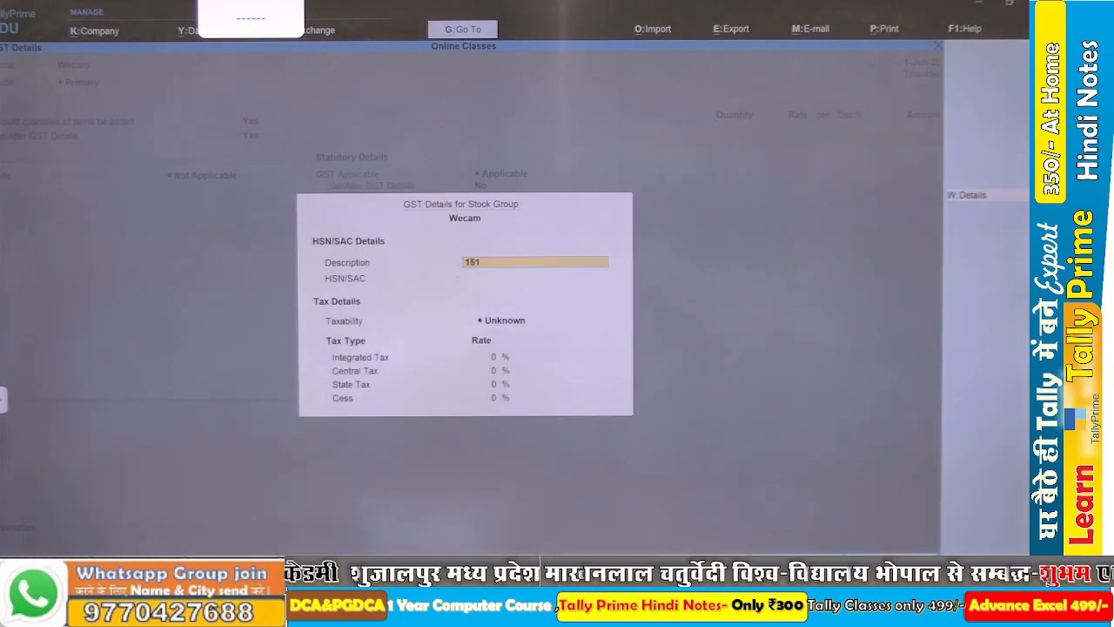
type("31100")
key("Return")
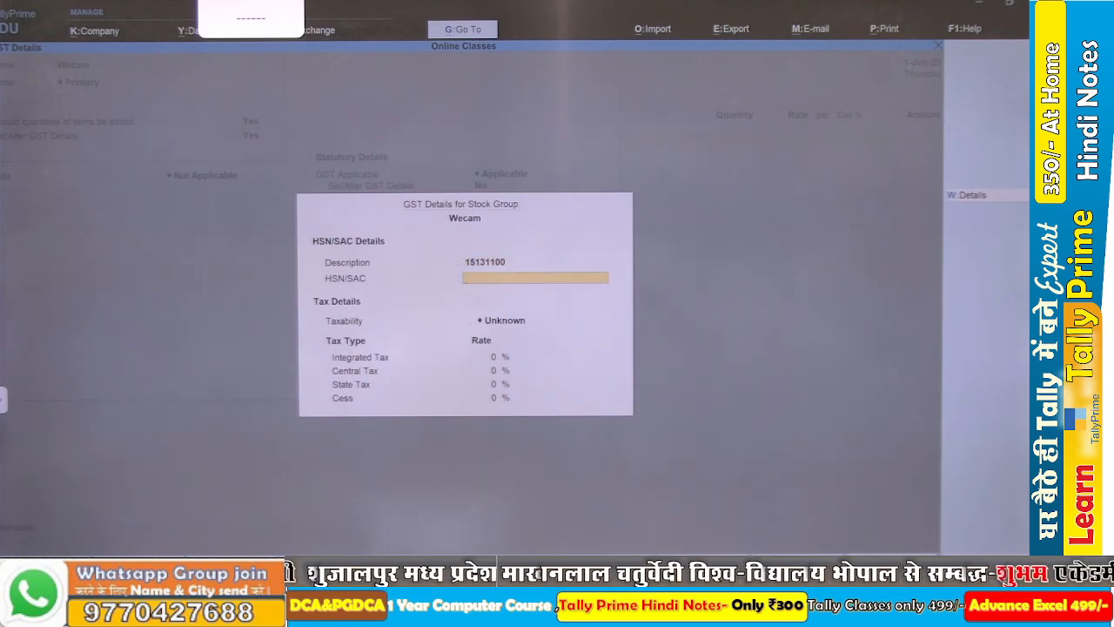
type("1513")
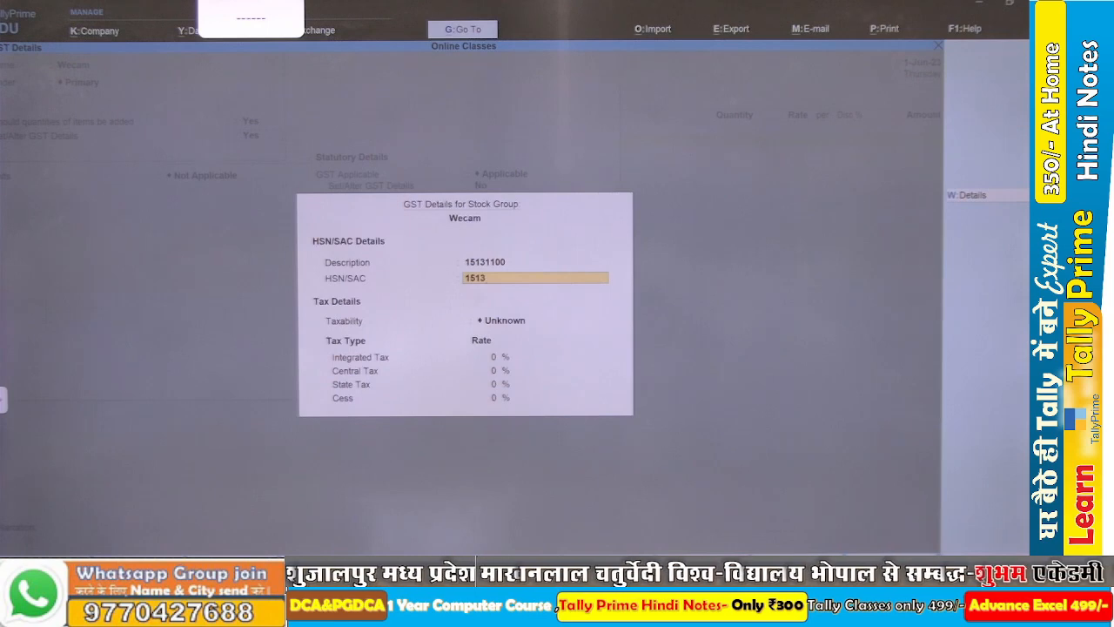
type("1100")
key("Return")
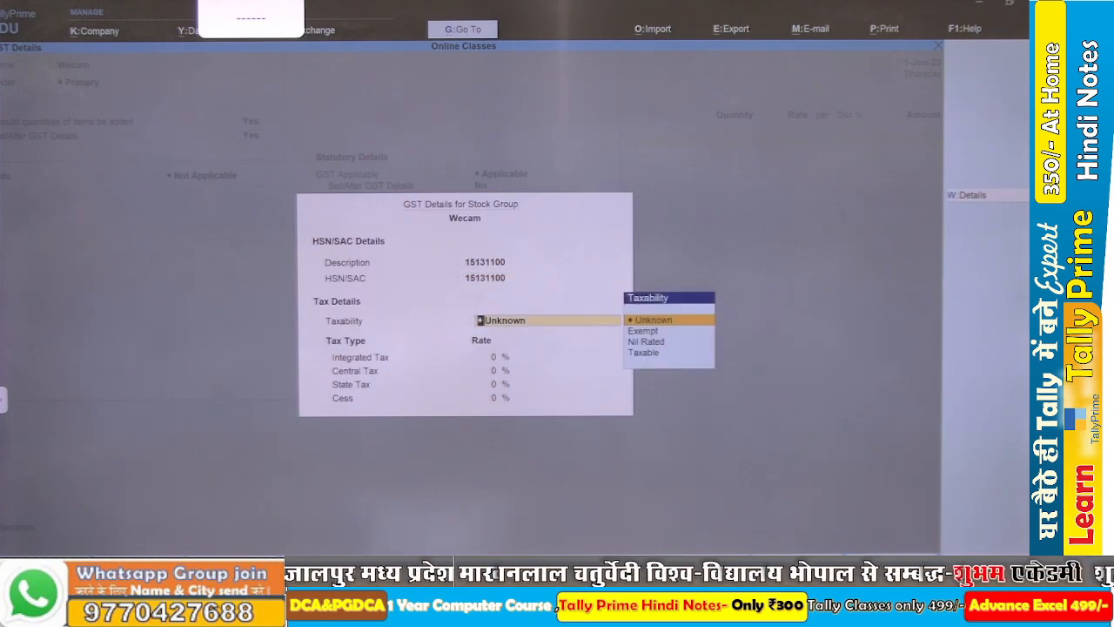
Set the Wecam group's taxability to Taxable with an integrated tax rate of 18%.
key("Down")
key("Down")
key("Down")
key("Return")
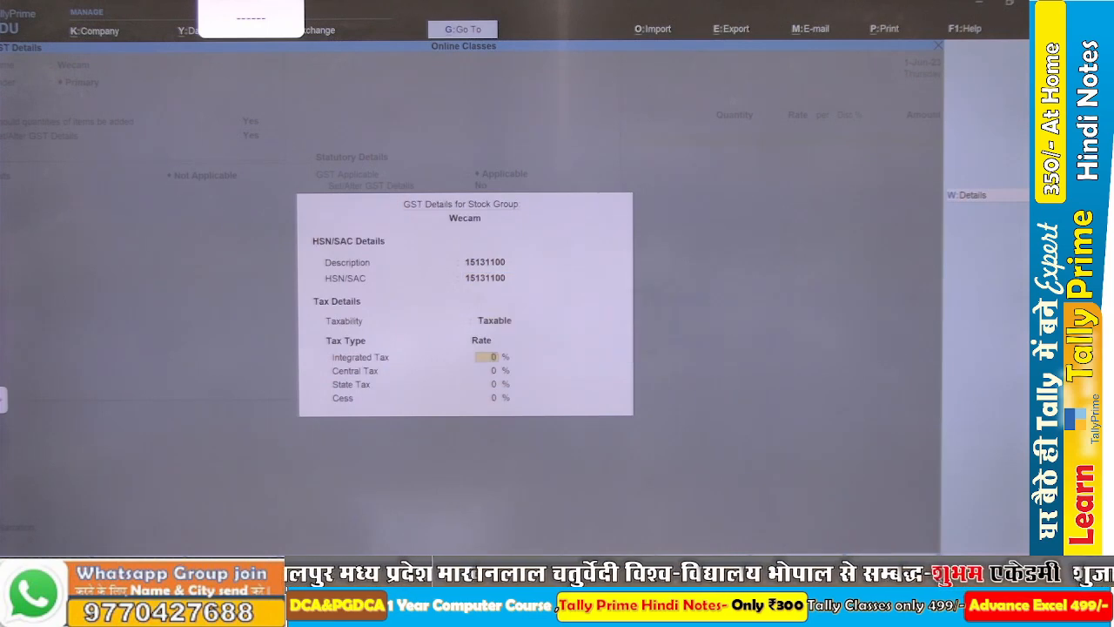
type("18")
key("Return")
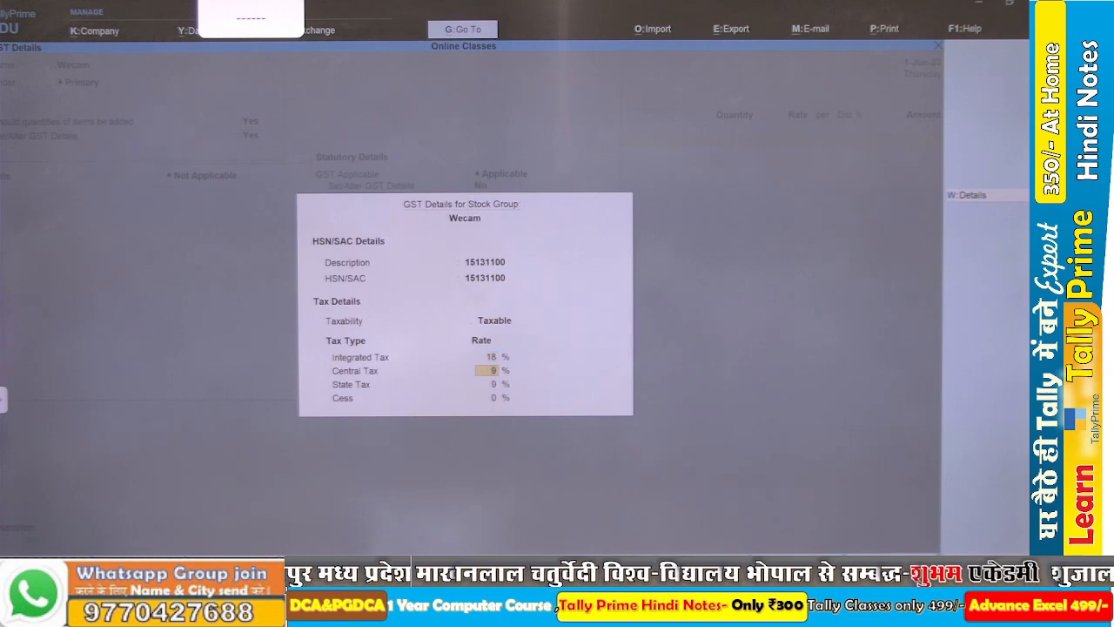
Save the Wecam group, then save the Webcam ADCOM item with PCS as its unit.
key("ctrl+a")
key("Return")
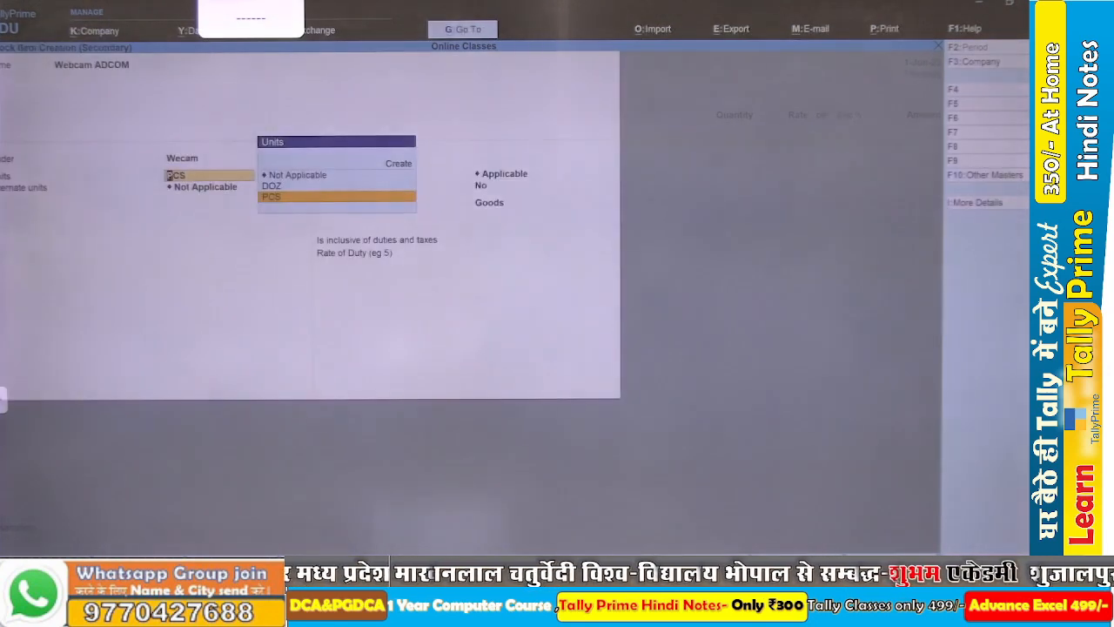
key("Return")
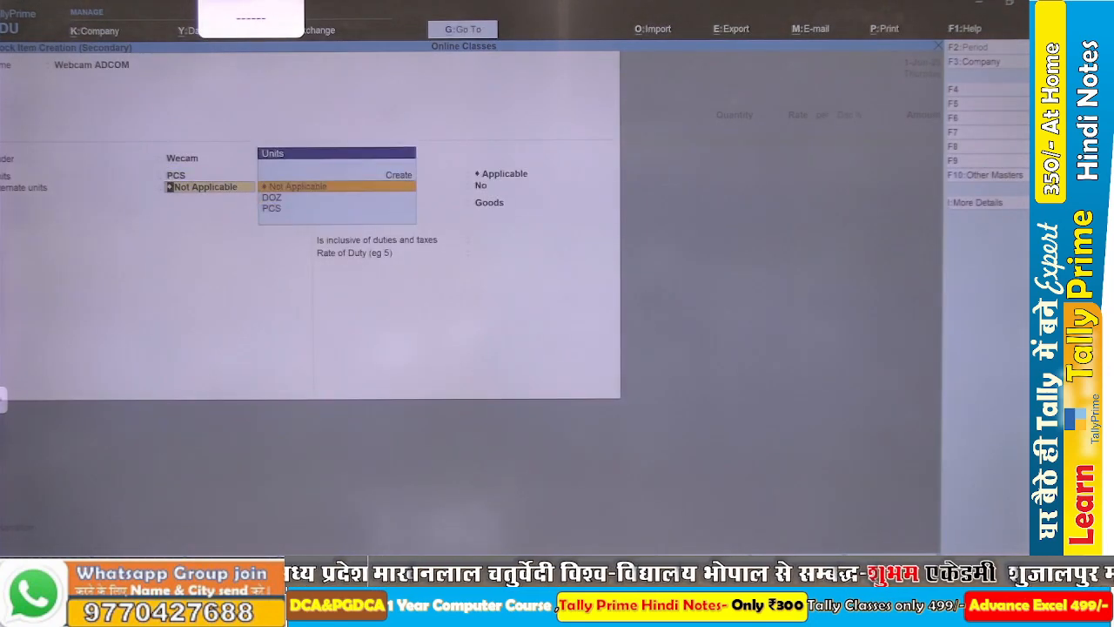
key("ctrl+a")
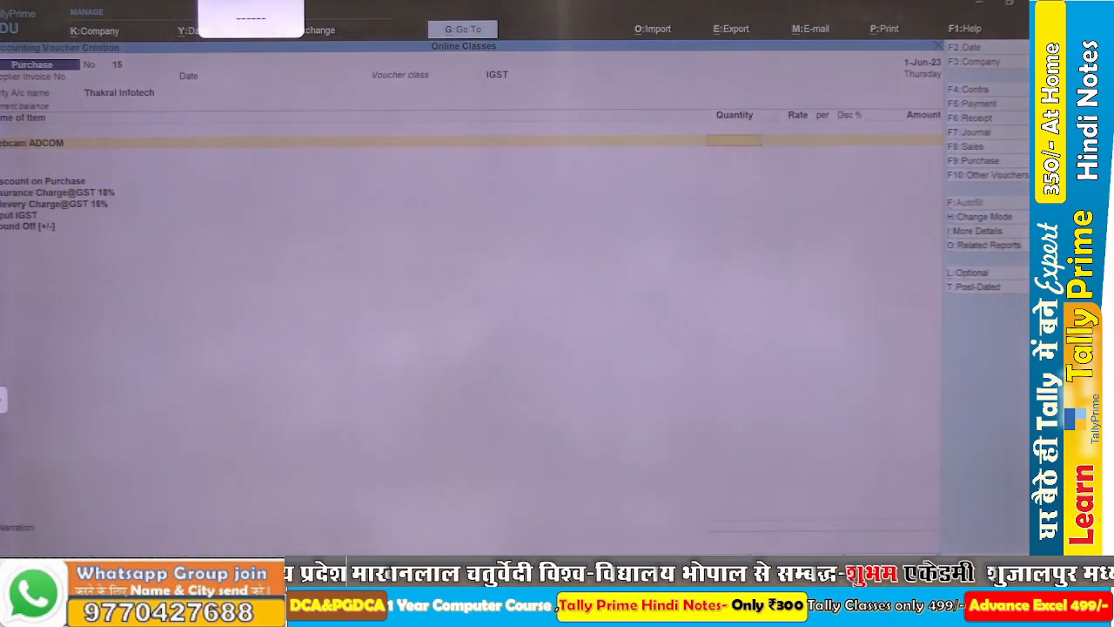
Enter 5 PCS at a rate of 1,450 for Webcam ADCOM in the purchase voucher.
key("Return")
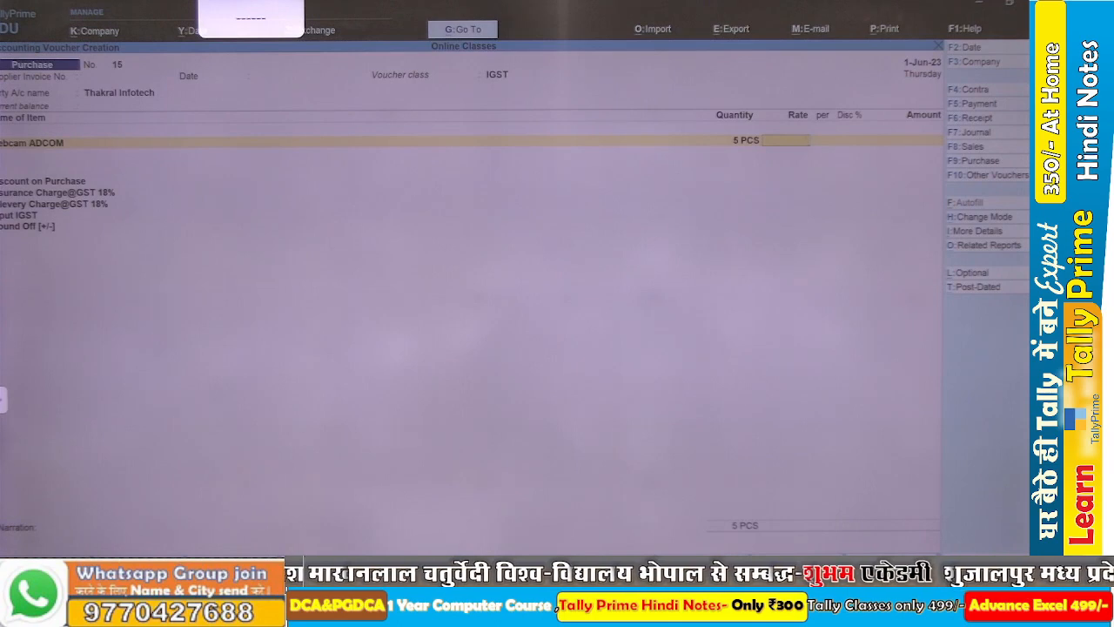
type("1450")
key("Return")
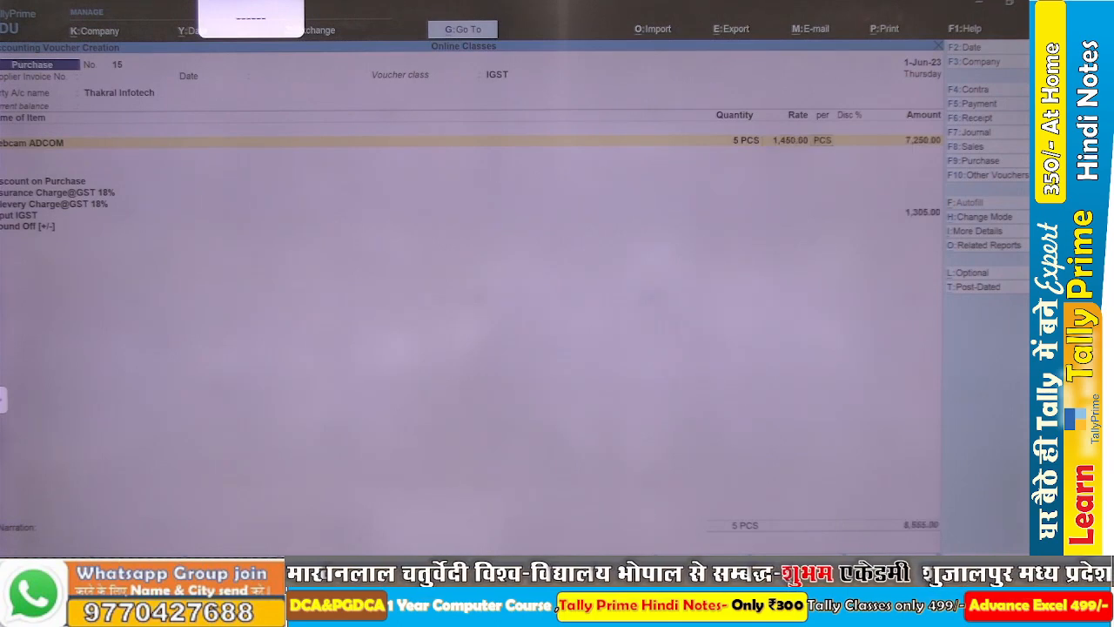
key("Return")
key("Return")
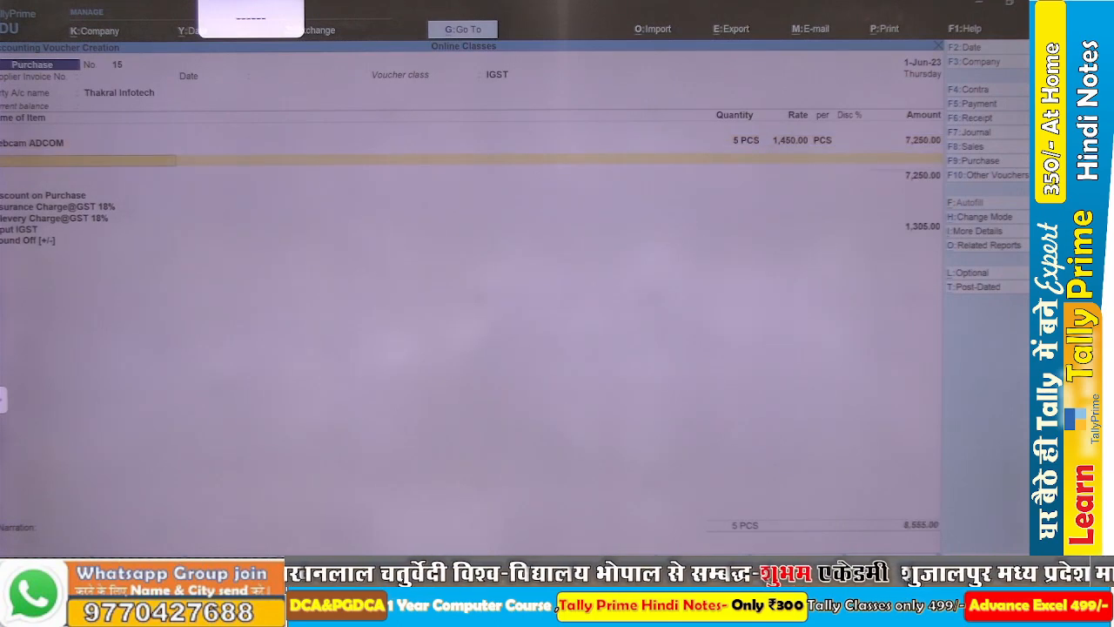
Create and save the stock item Webcam Logitech under the Wecam group as the voucher's second item.
key("alt+c")
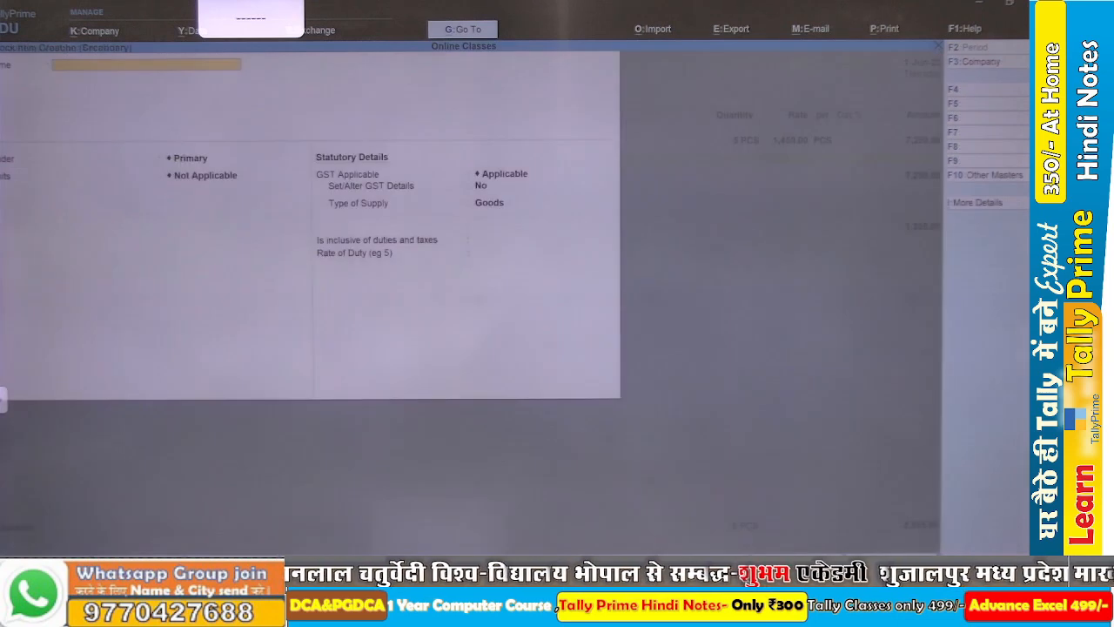
type("We")
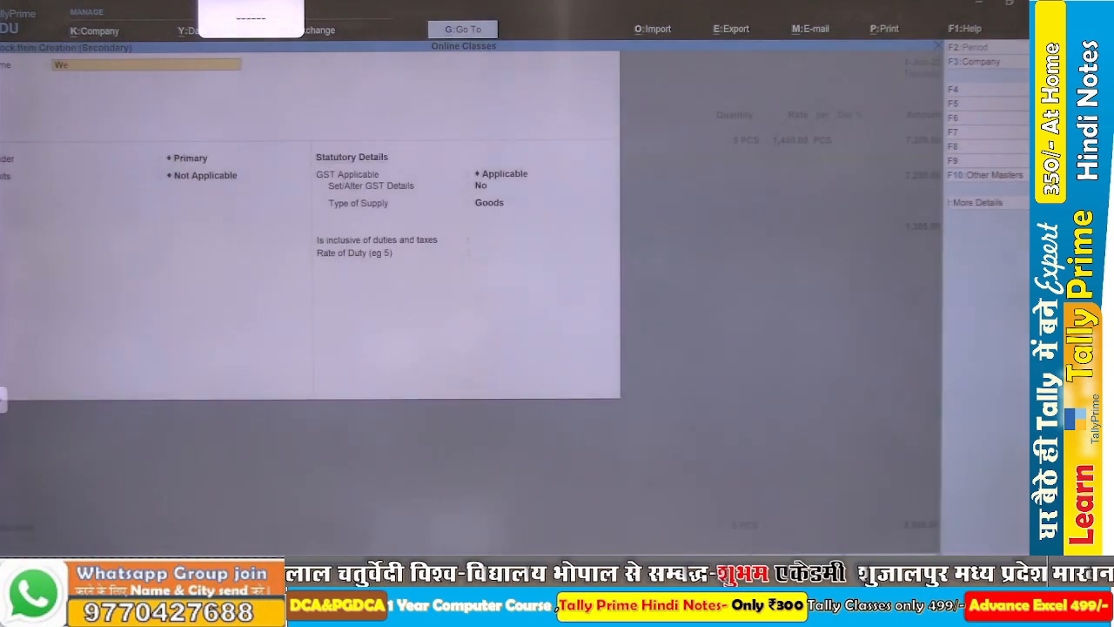
type("bca")
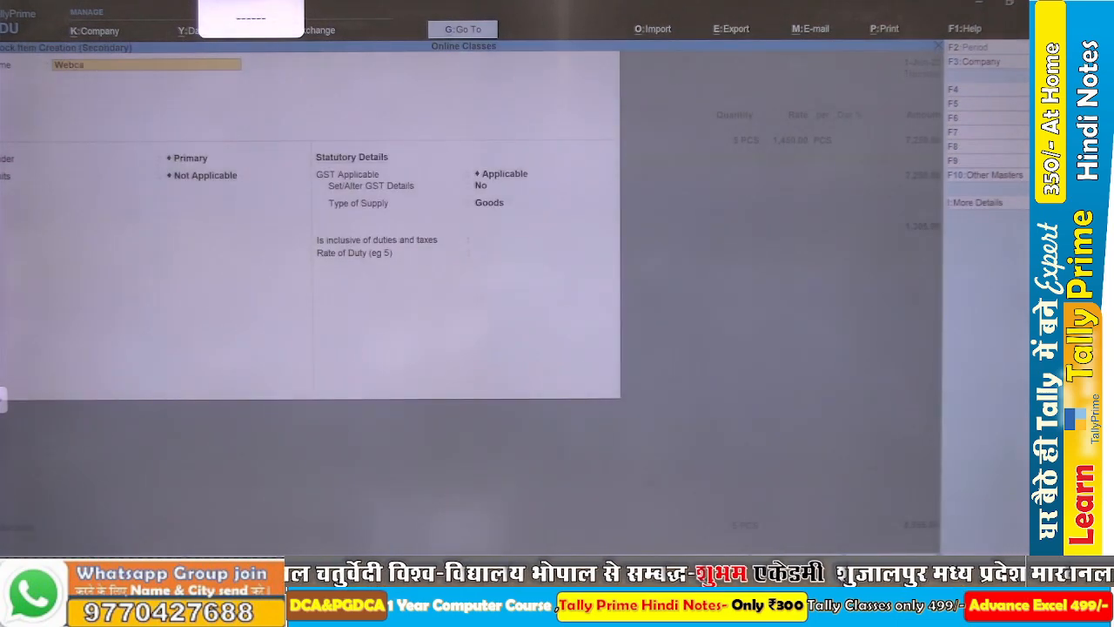
type("m Logitech")
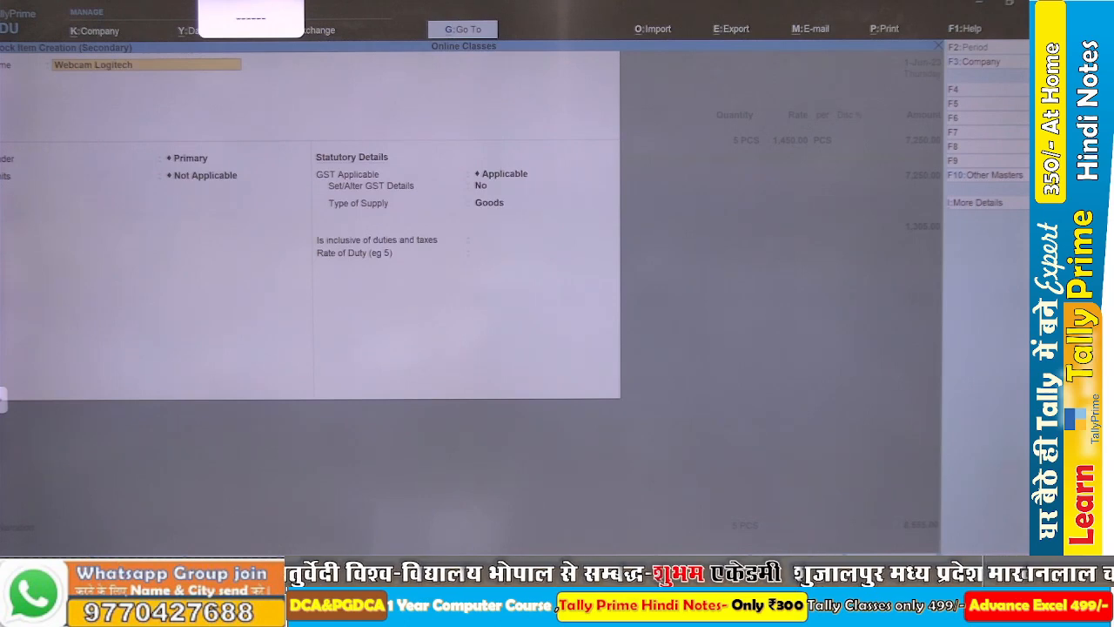
key("Return")
type("We")
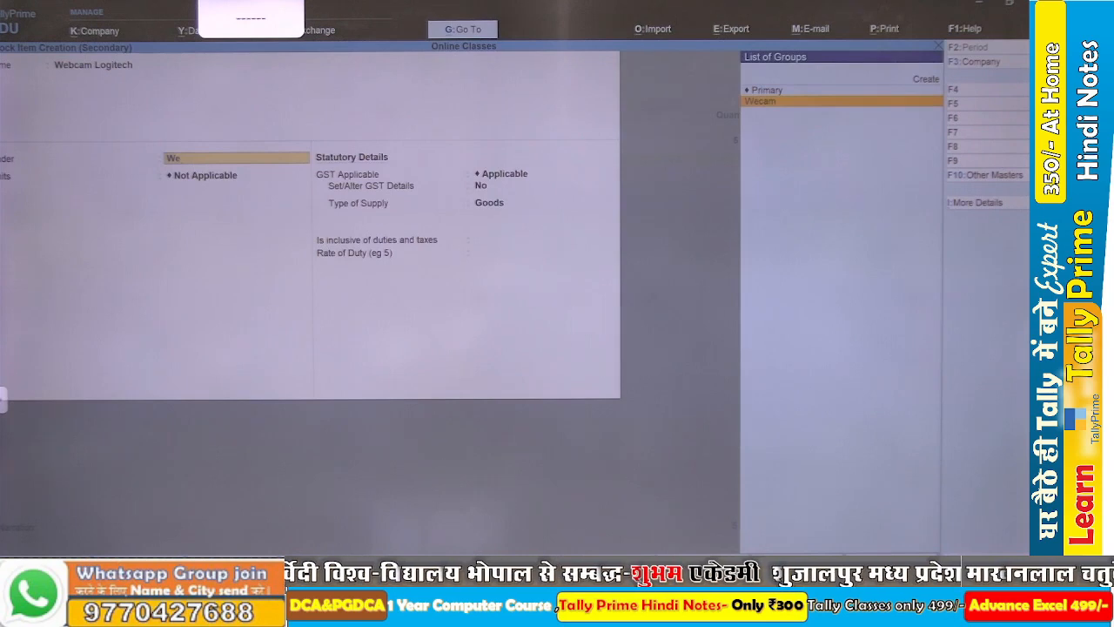
key("Return")
key("ctrl+a")
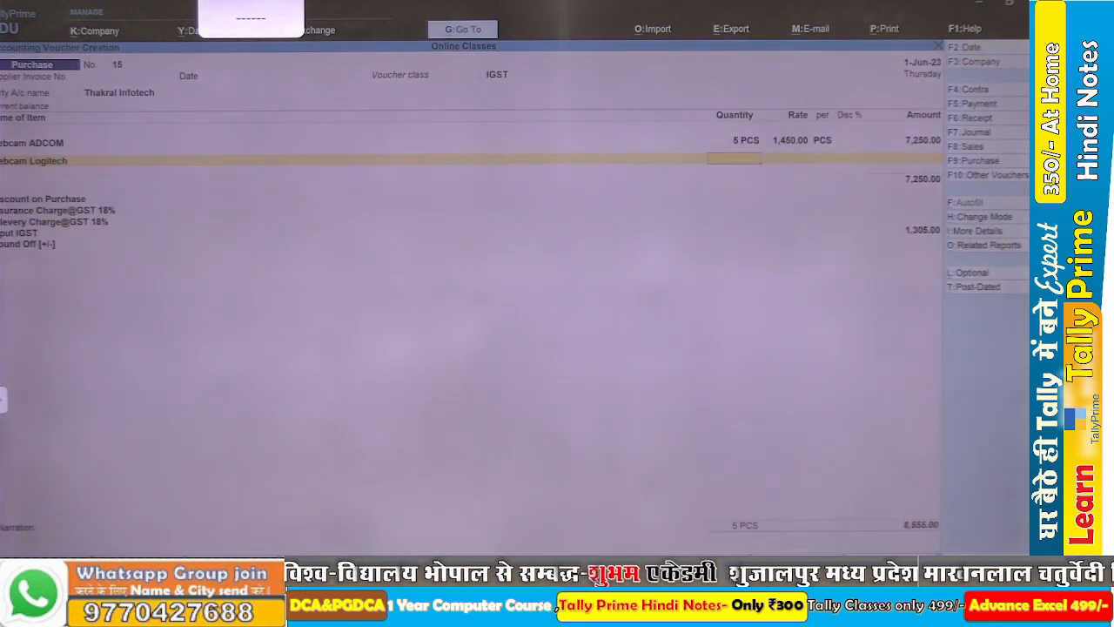
Enter 4 PCS at a rate of 1,450 for Webcam Logitech in the purchase voucher.
type("4")
key("Return")
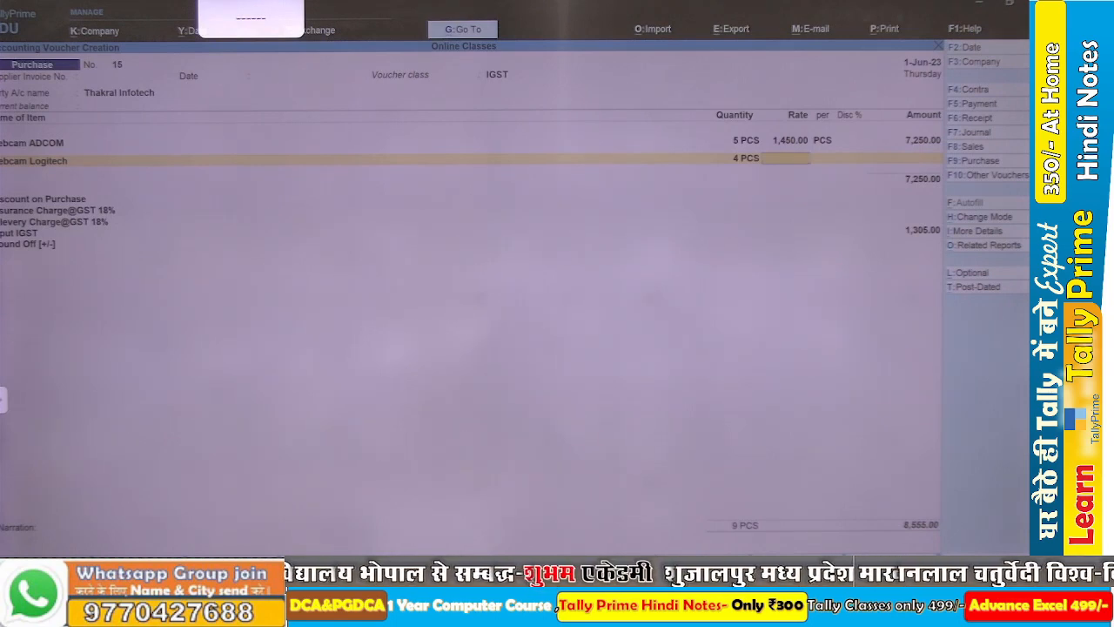
type("1")
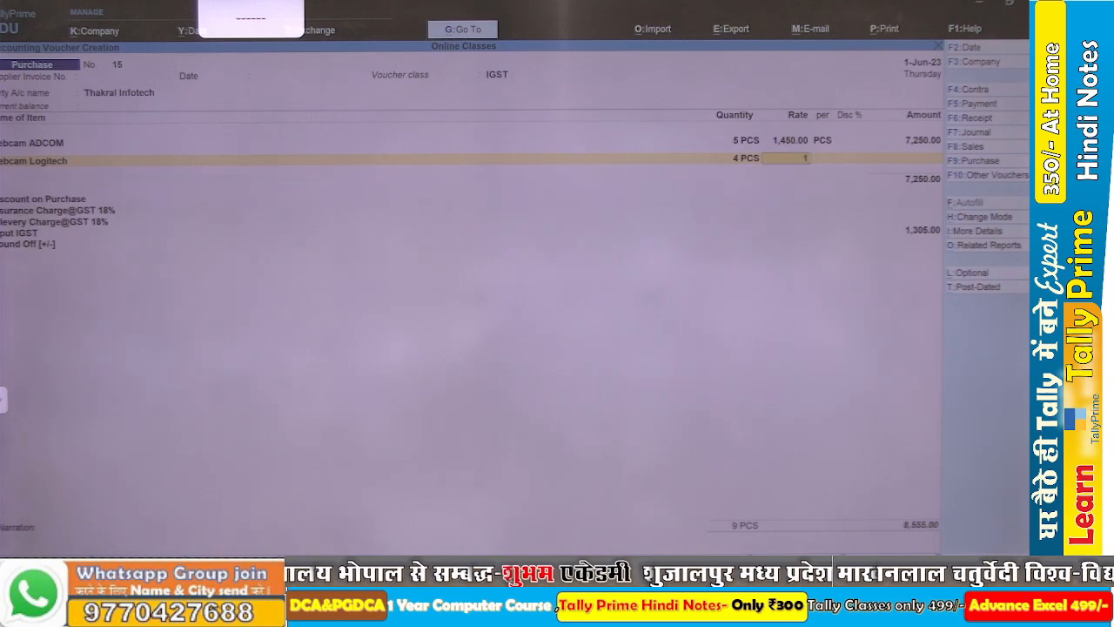
type("450")
key("Return")
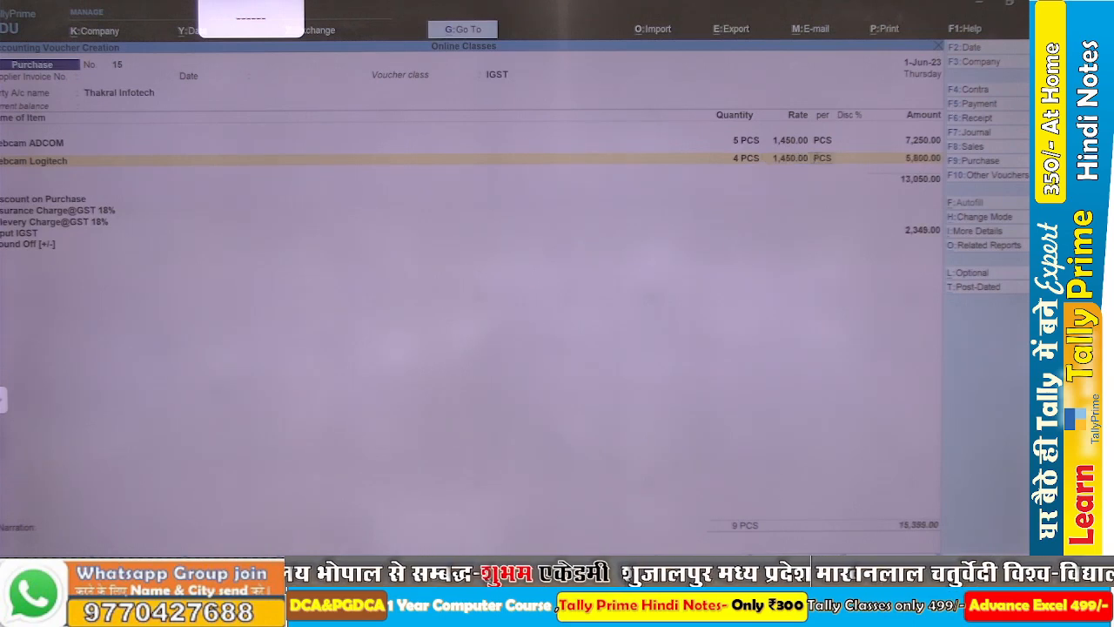
Correct the rate of Webcam ADCOM to 450 and keep the Webcam Logitech line as entered.
key("Up")
key("BackSpace")
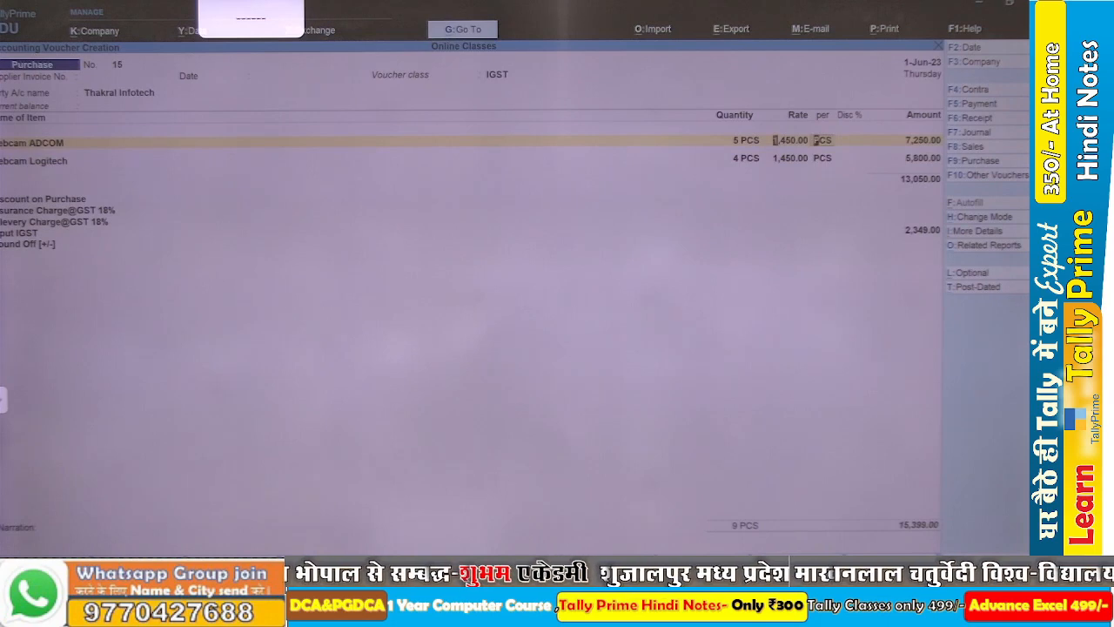
key("Delete")
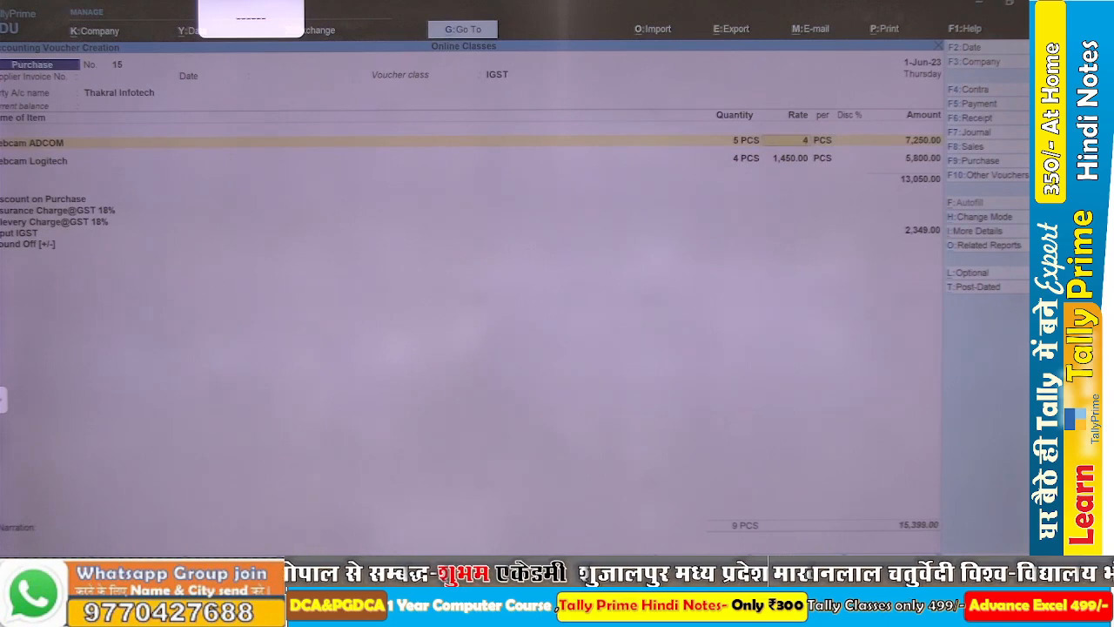
key("Return")
key("Return")
key("Return")
key("Return")
key("Return")
key("Return")
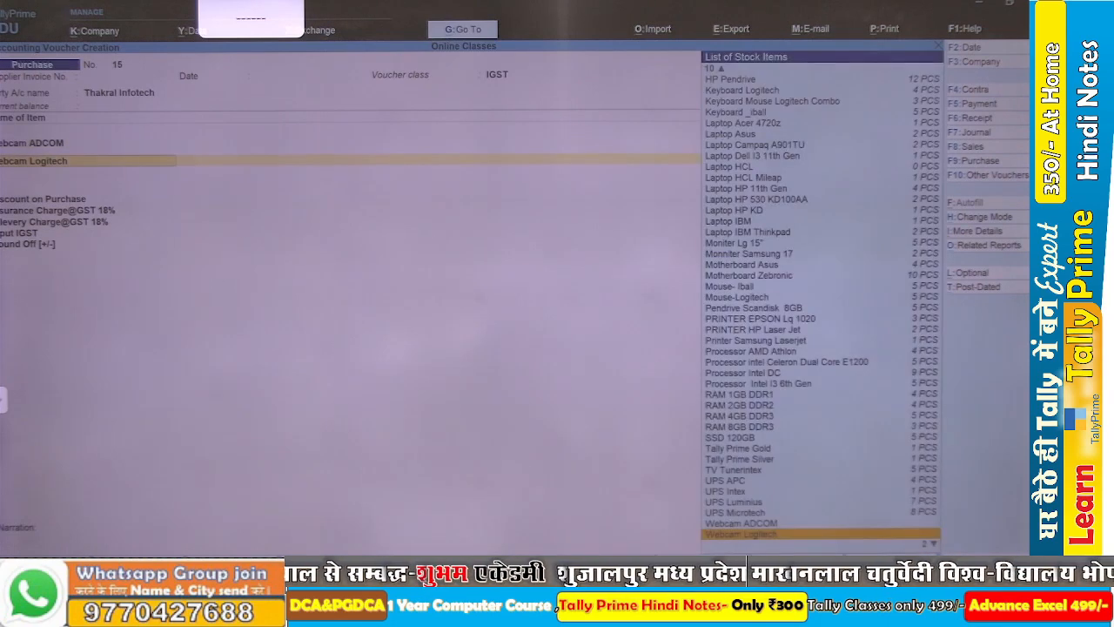
key("Return")
key("Return")
key("Return")
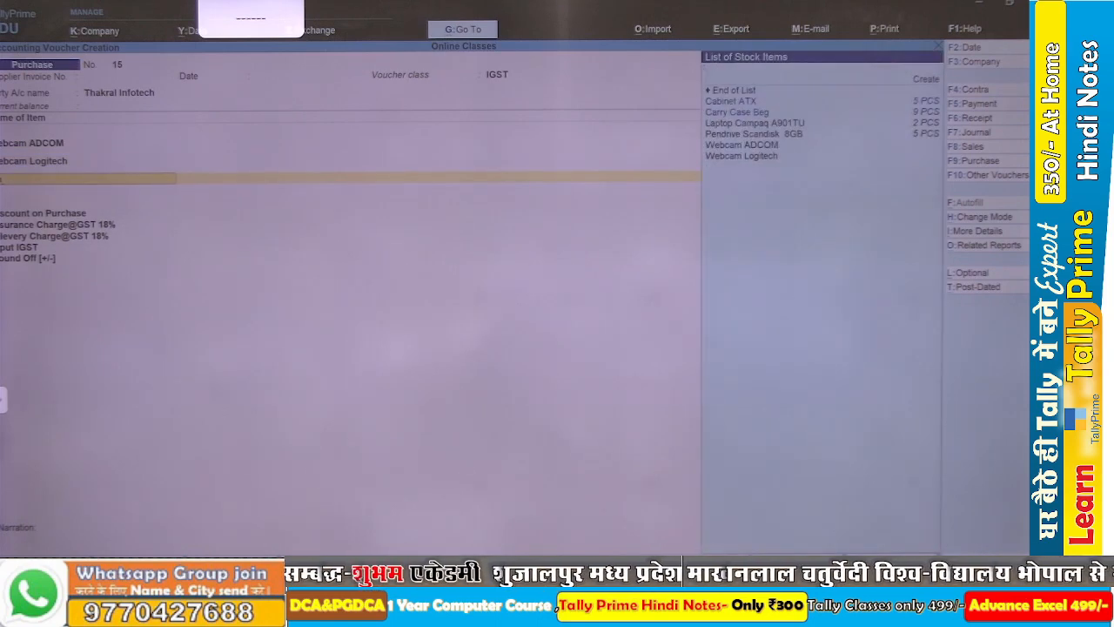
Add Carry Case Beg as the voucher's third item with 4 PCS at a rate of 850.
key("Down")
key("Down")
key("Return")
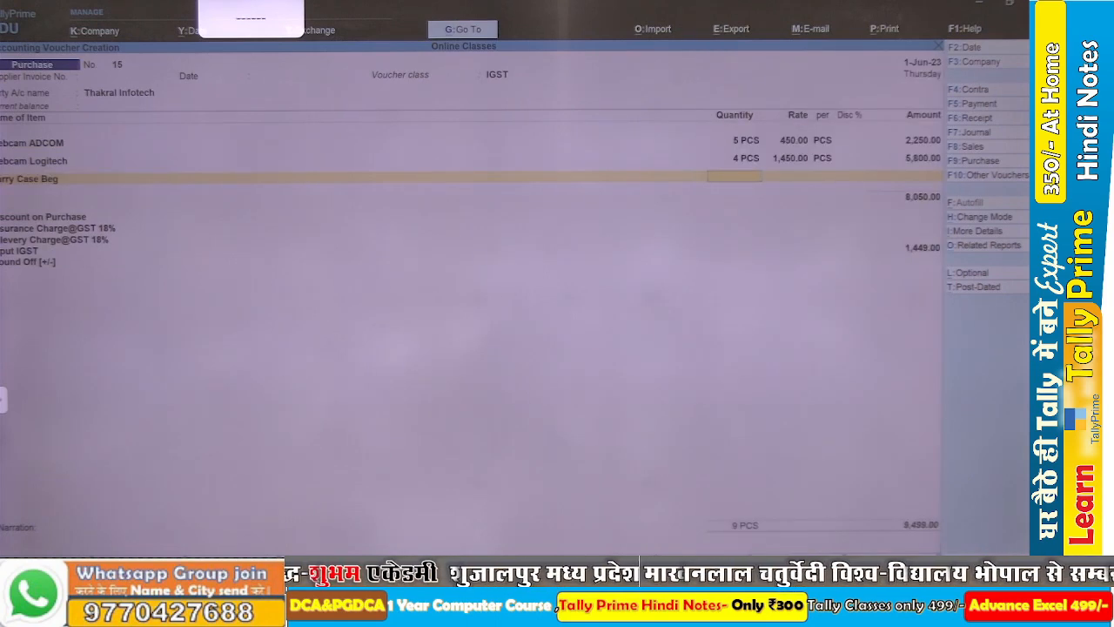
type("4")
key("Return")
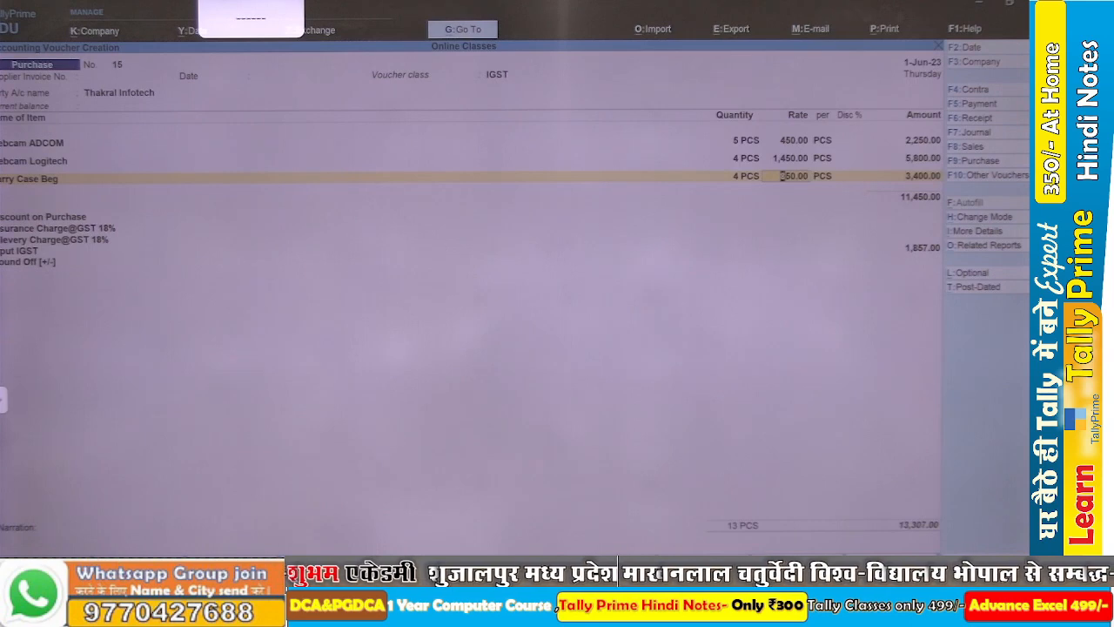
key("Return")
key("Return")
key("Return")
key("Return")
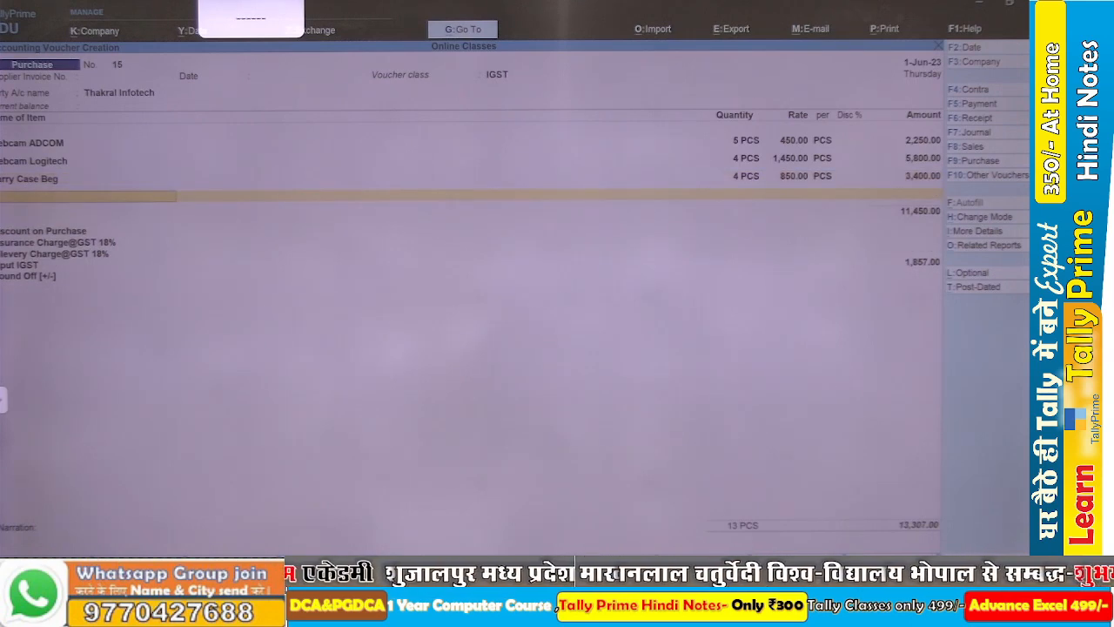
Search the stock items for "mi", clear the search, and switch to the Word exercise to check the Thakral Infotech items.
type("mi")
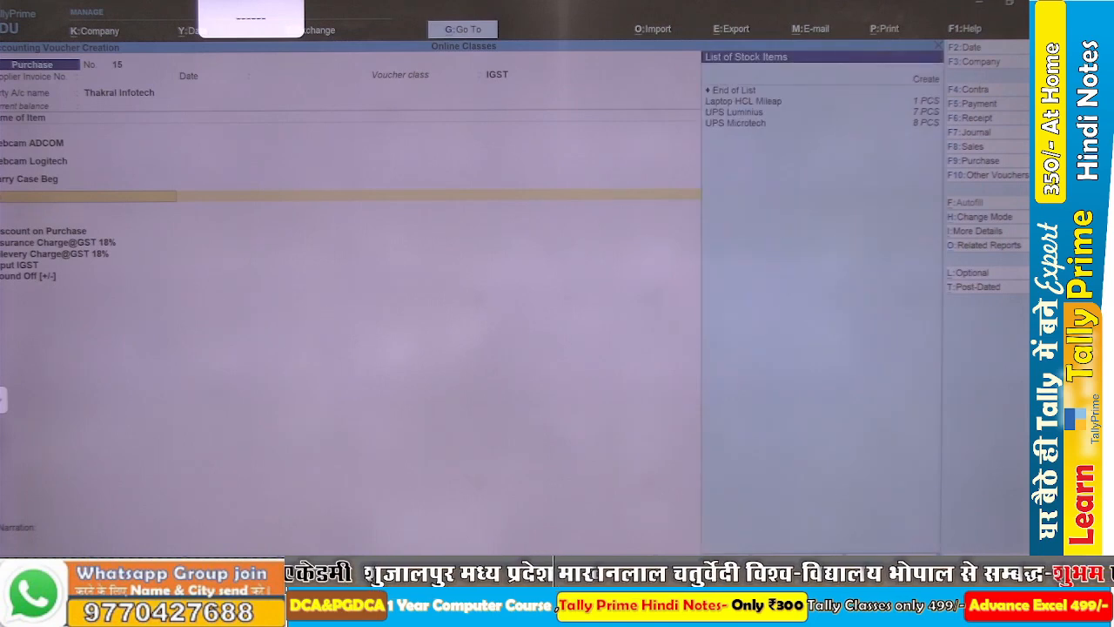
key("BackSpace")
key("BackSpace")
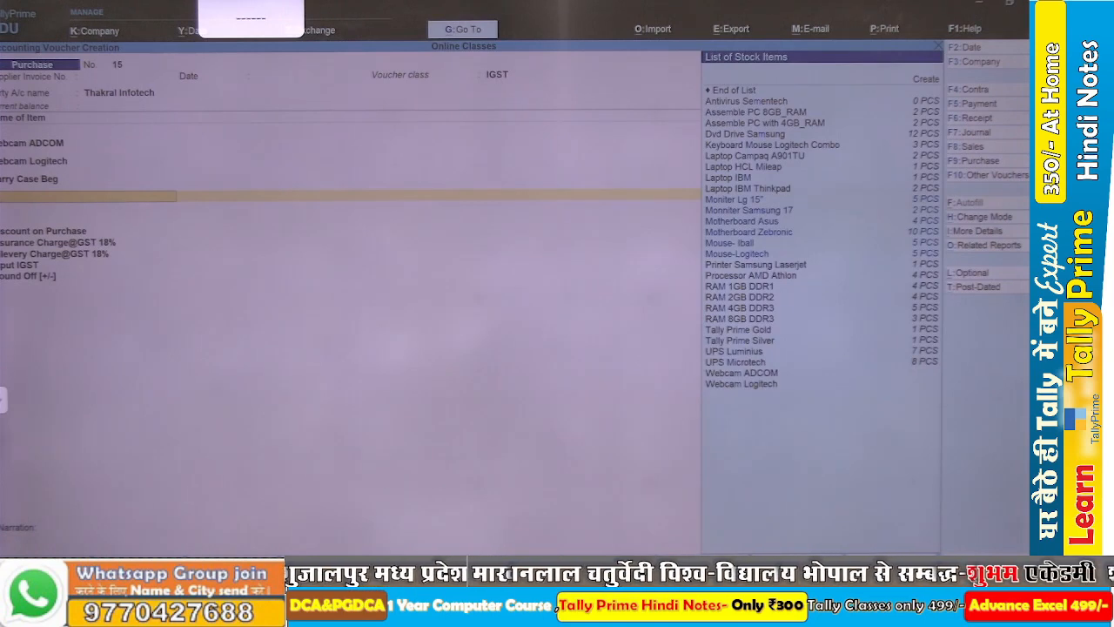
key("alt+Tab")
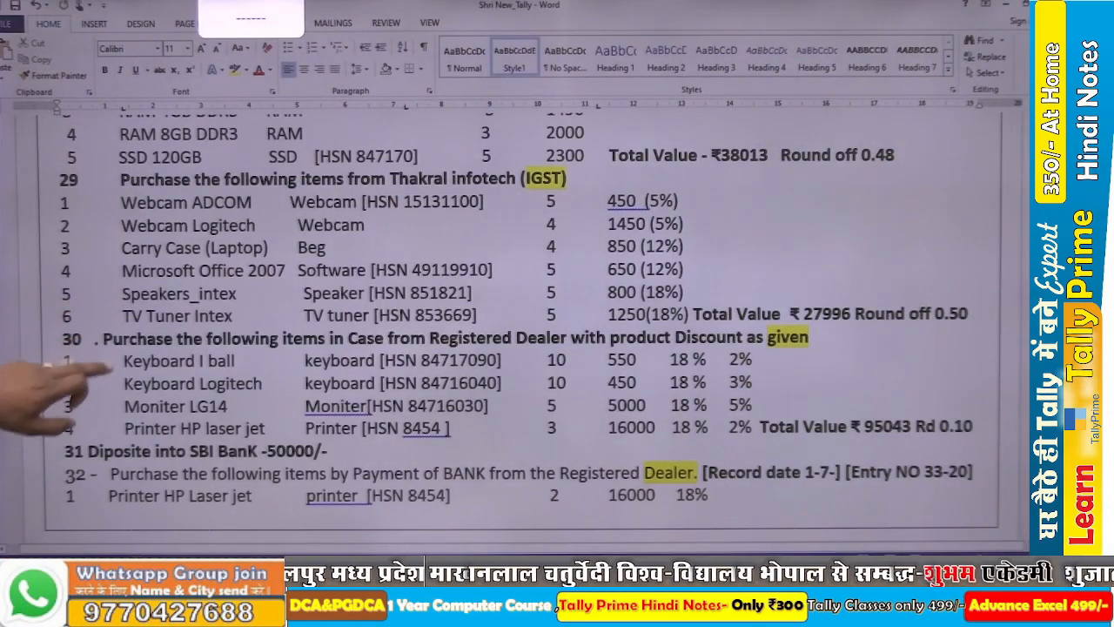
scroll(513, 322, "down", 1)
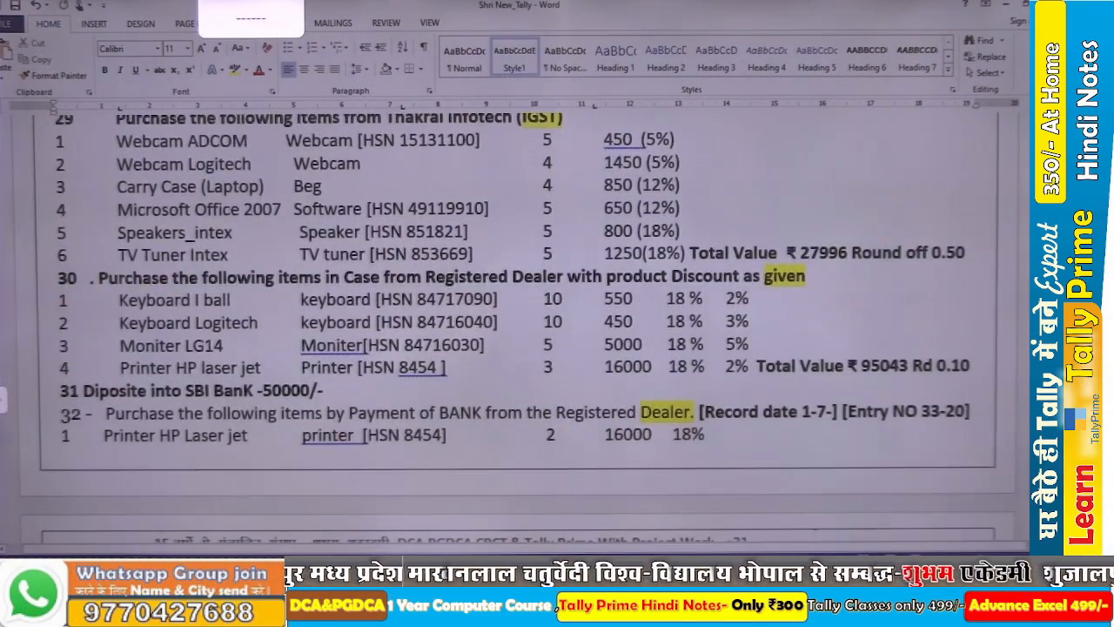
Switch to TallyPrime and start a new stock item named Microsoft Office 2007 under the Software group, with PCS as its units.
key("alt+Tab")
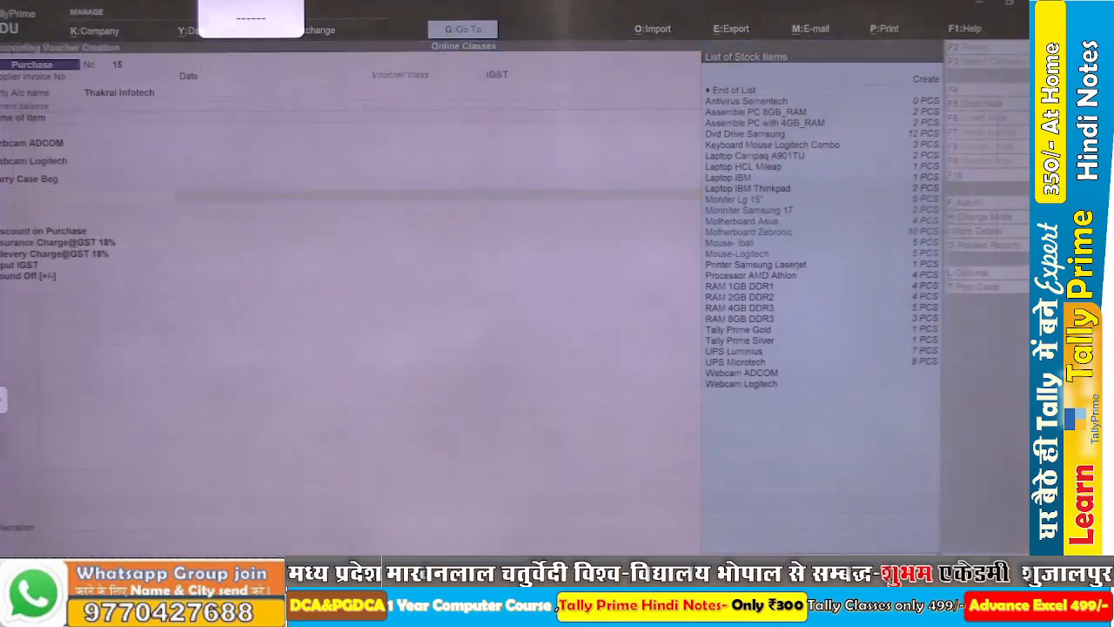
key("alt+c")
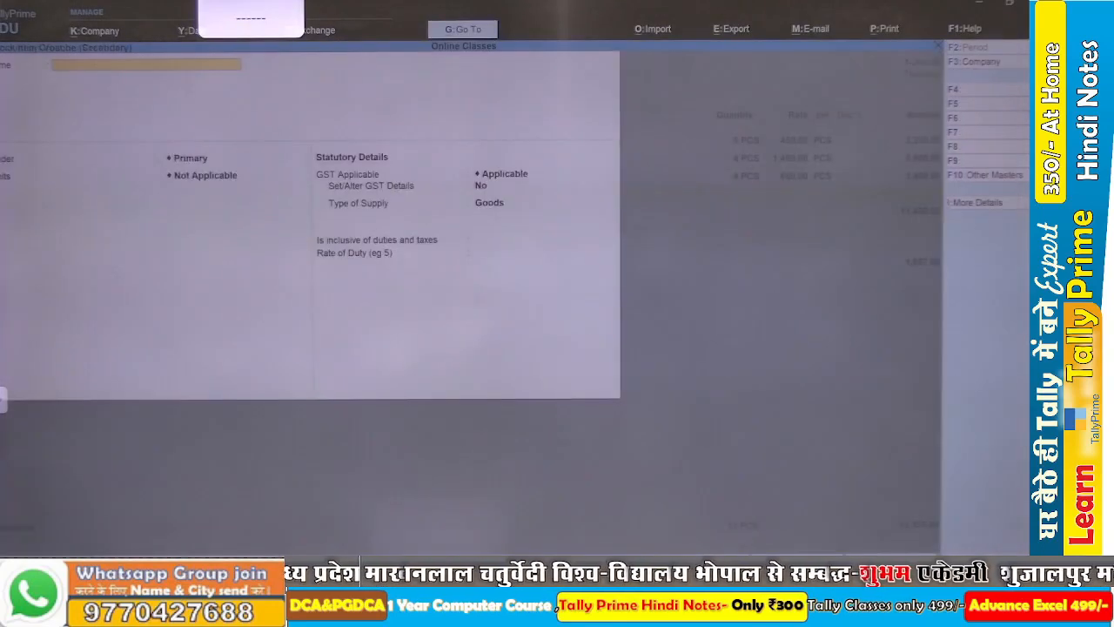
type("Microsoft")
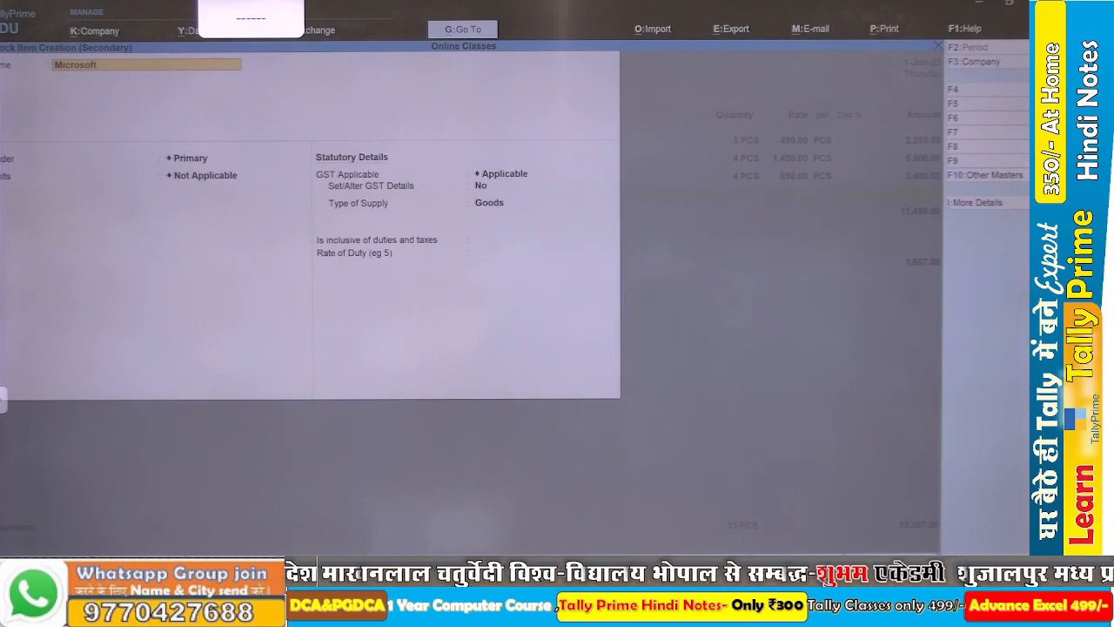
type(" Office")
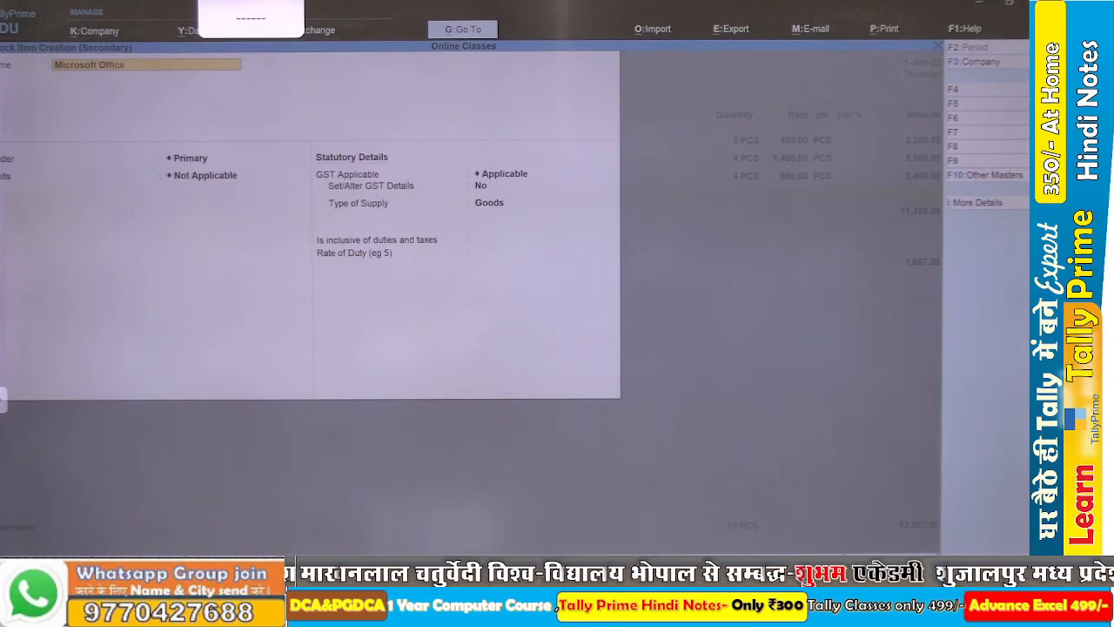
type(" 2007")
key("Return")
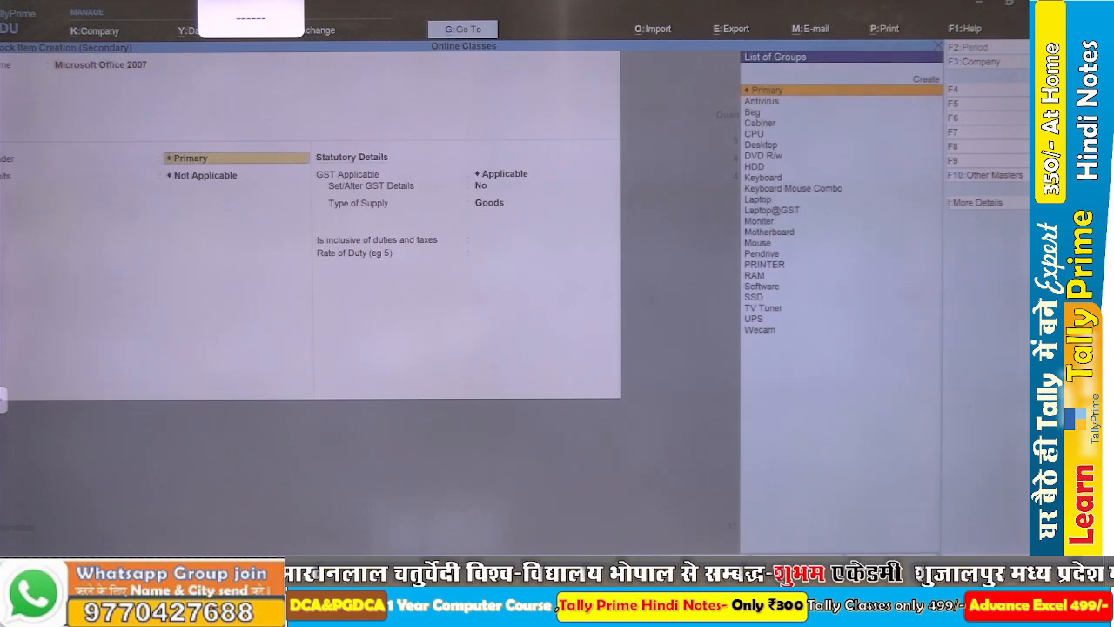
type("So")
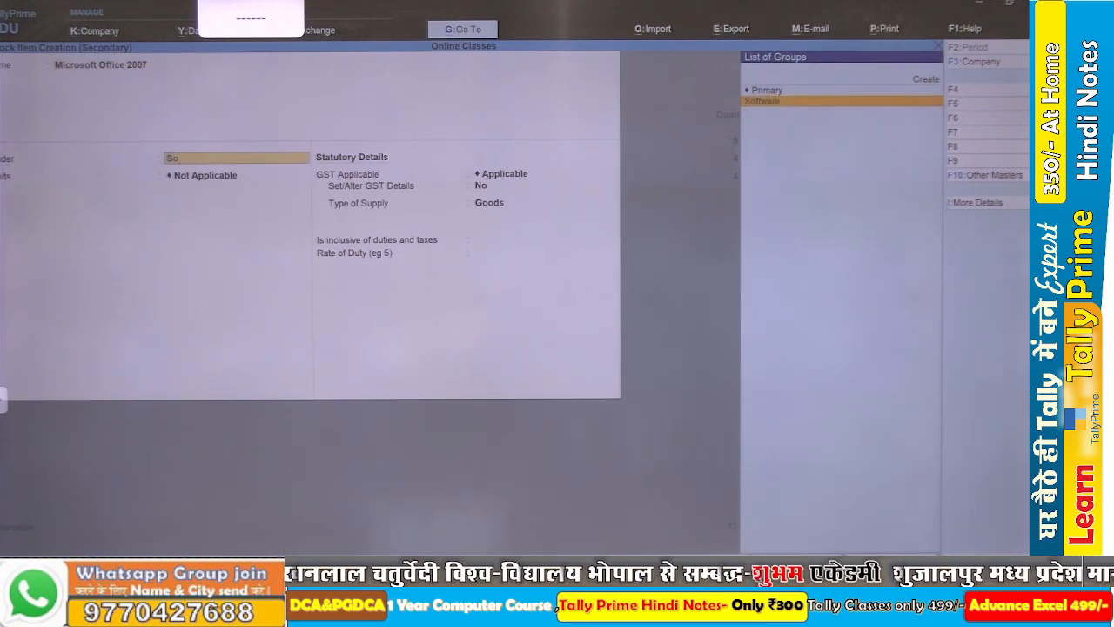
key("Return")
key("Return")
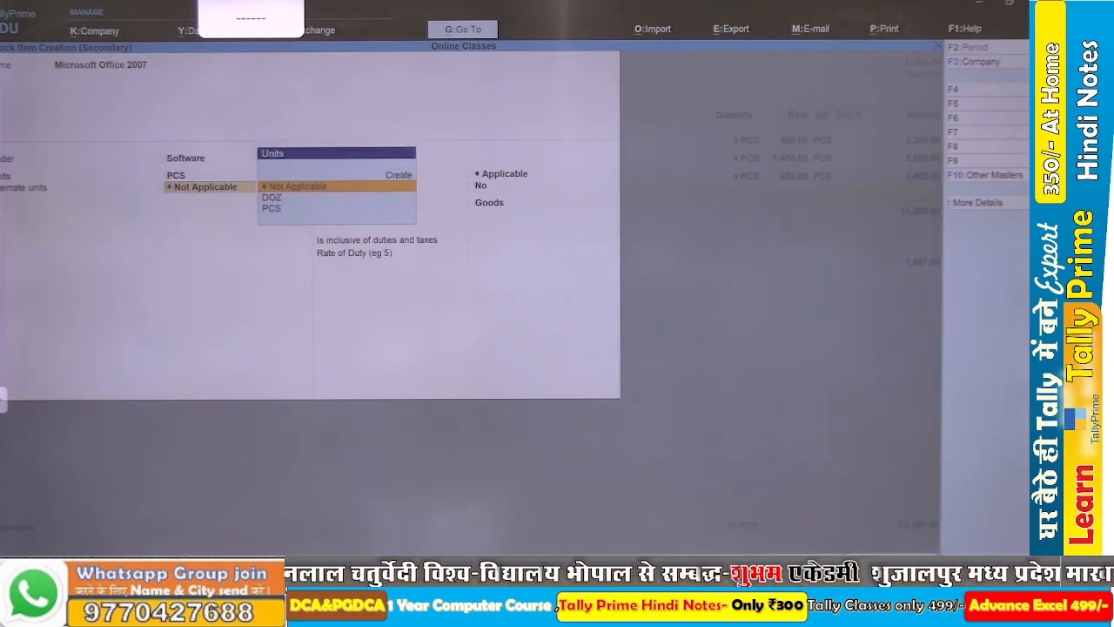
key("Down")
key("Down")
key("Return")
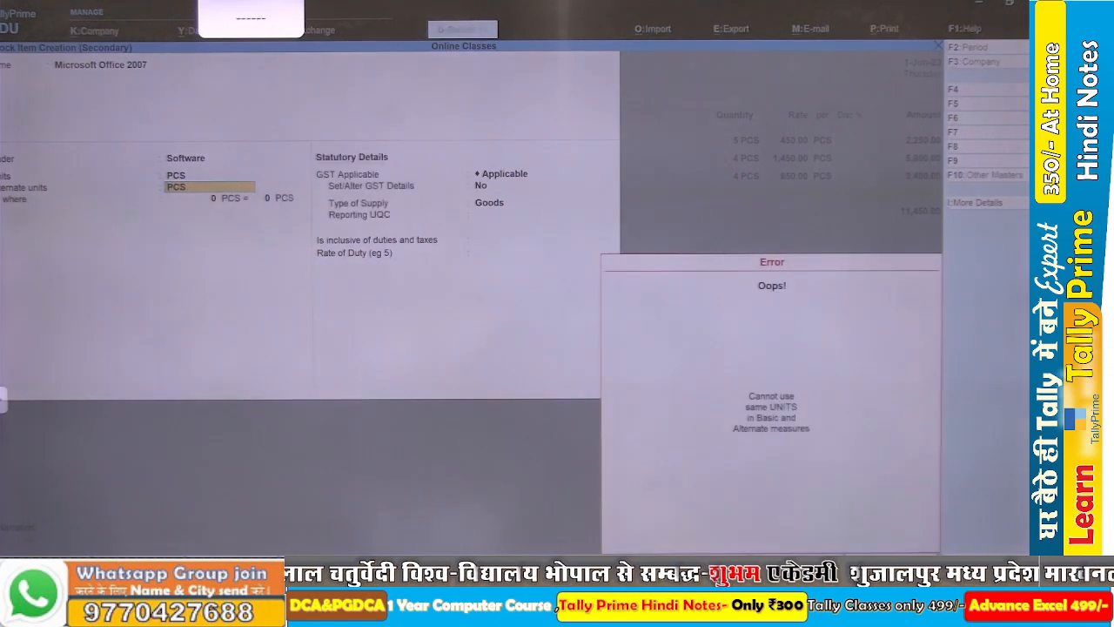
key("Escape")
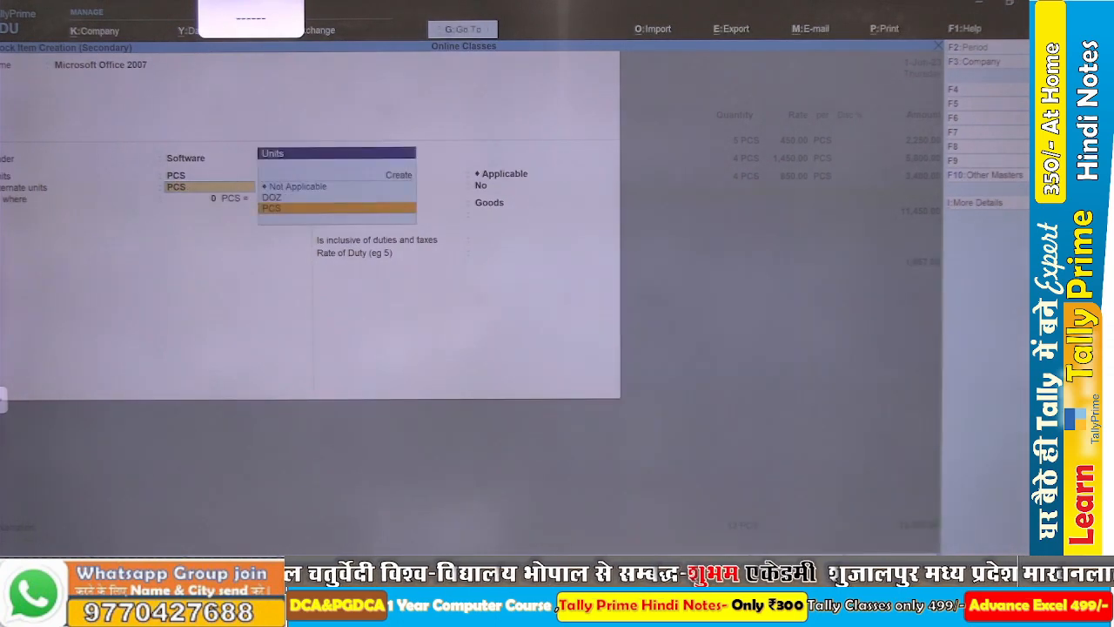
Set the alternate units to Not Applicable and save the Microsoft Office 2007 stock item.
key("shift+Tab")
key("Return")
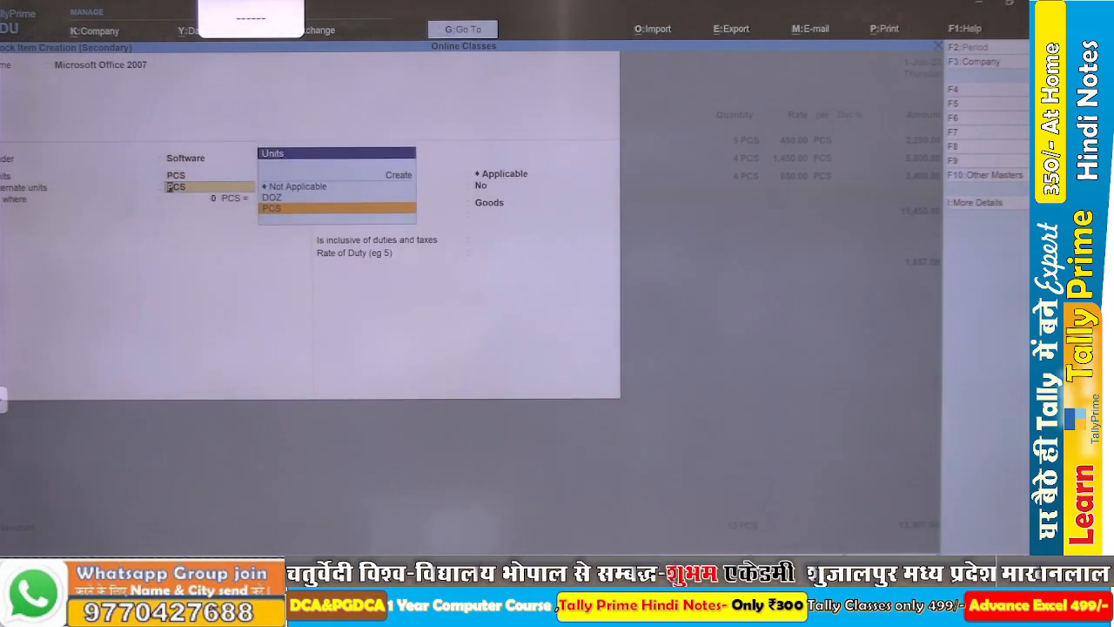
key("Up")
key("Up")
key("Return")
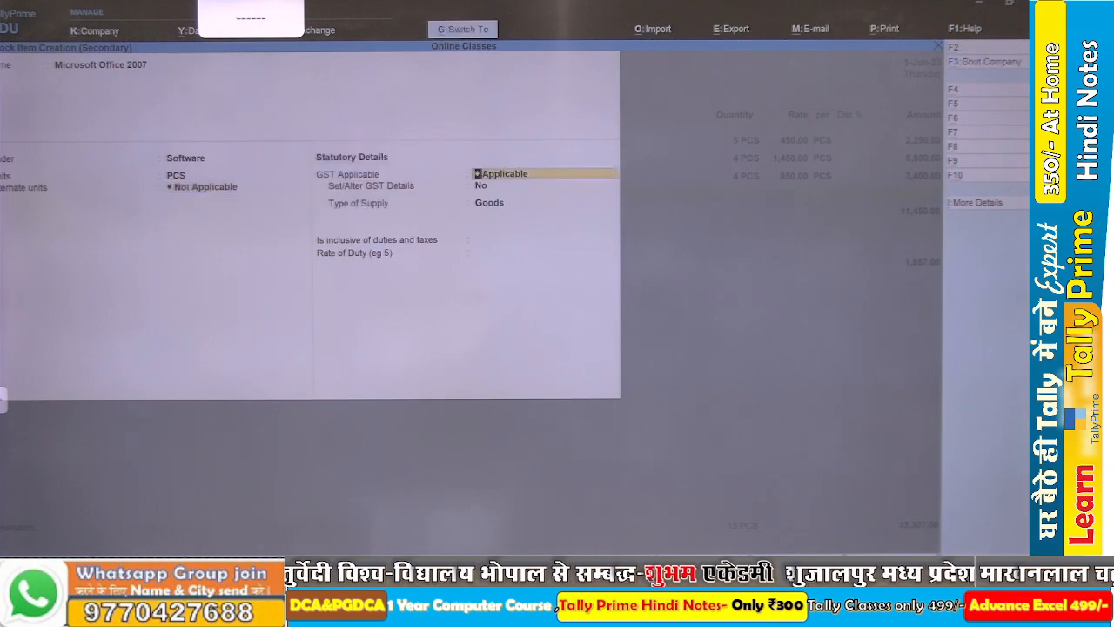
key("ctrl+a")
Check the item's details in the Word exercise, and enter 5 PCS at a rate of 650 for Microsoft Office 2007 in TallyPrime's purchase voucher.
key("alt+Tab")
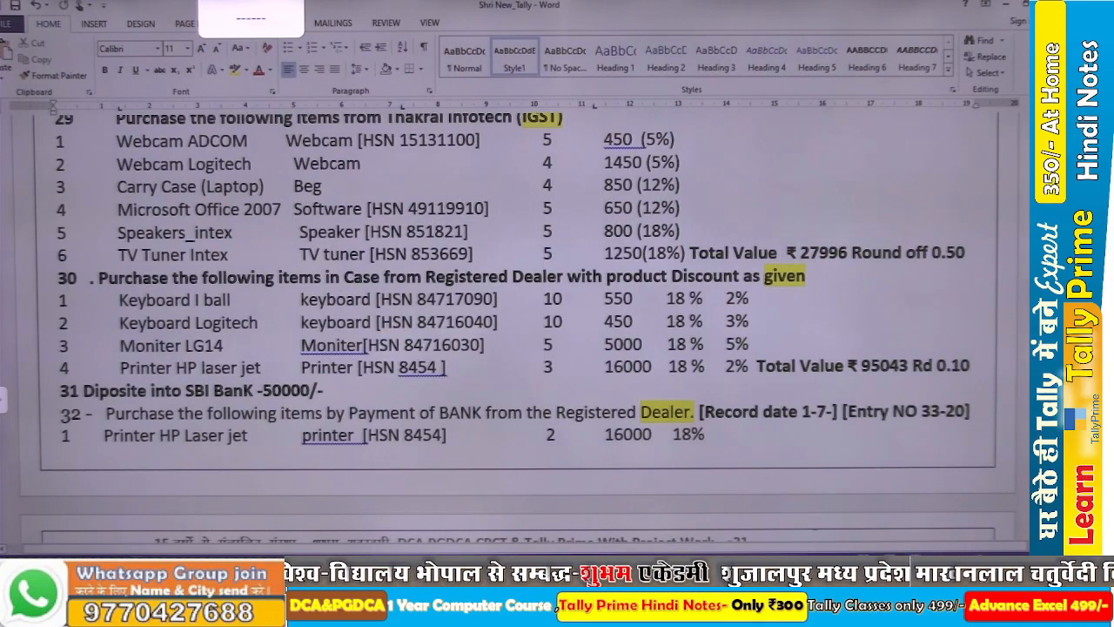
key("alt+Tab")
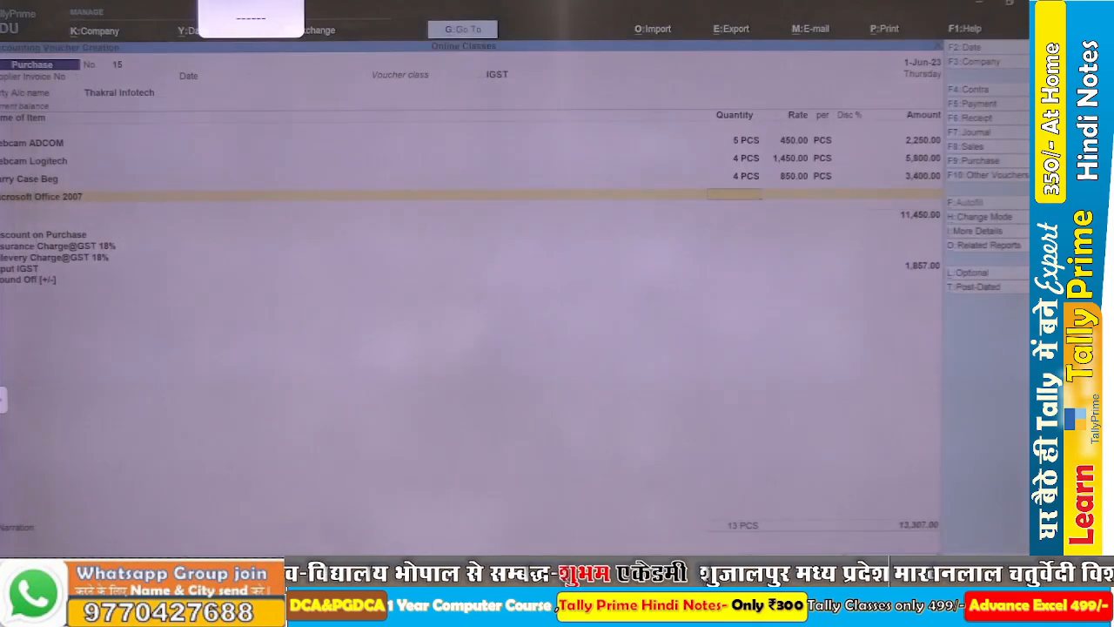
type("5")
key("Return")
type("650")
key("Return")
key("Return")
key("Return")
key("Return")
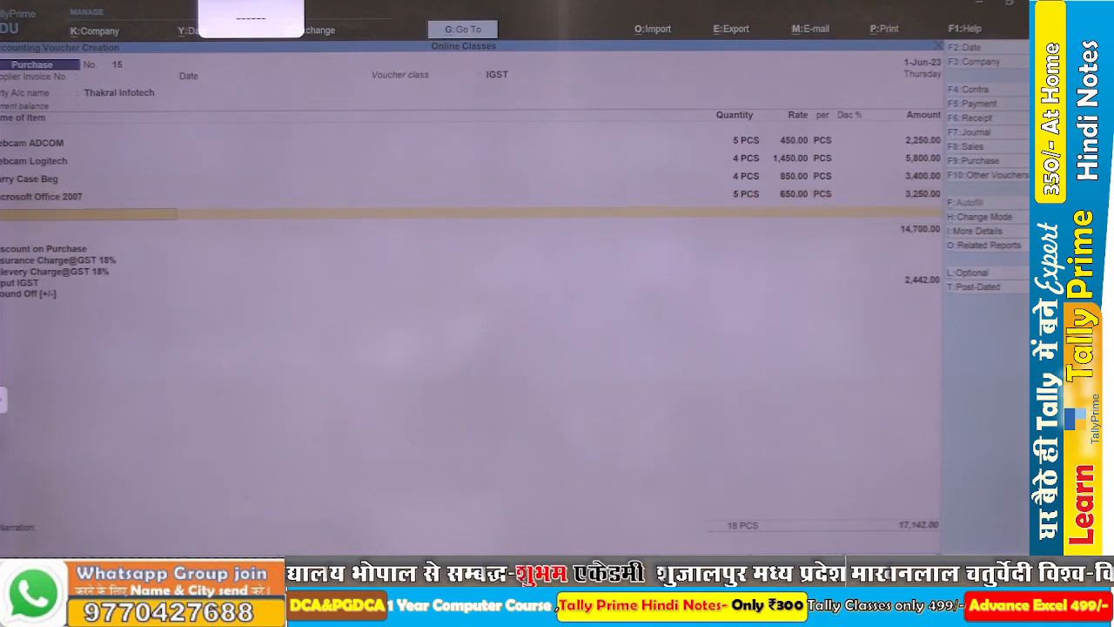
Check the next purchase item in the Word exercise, and start a new stock item named Speker Intex in TallyPrime.
key("alt+Tab")
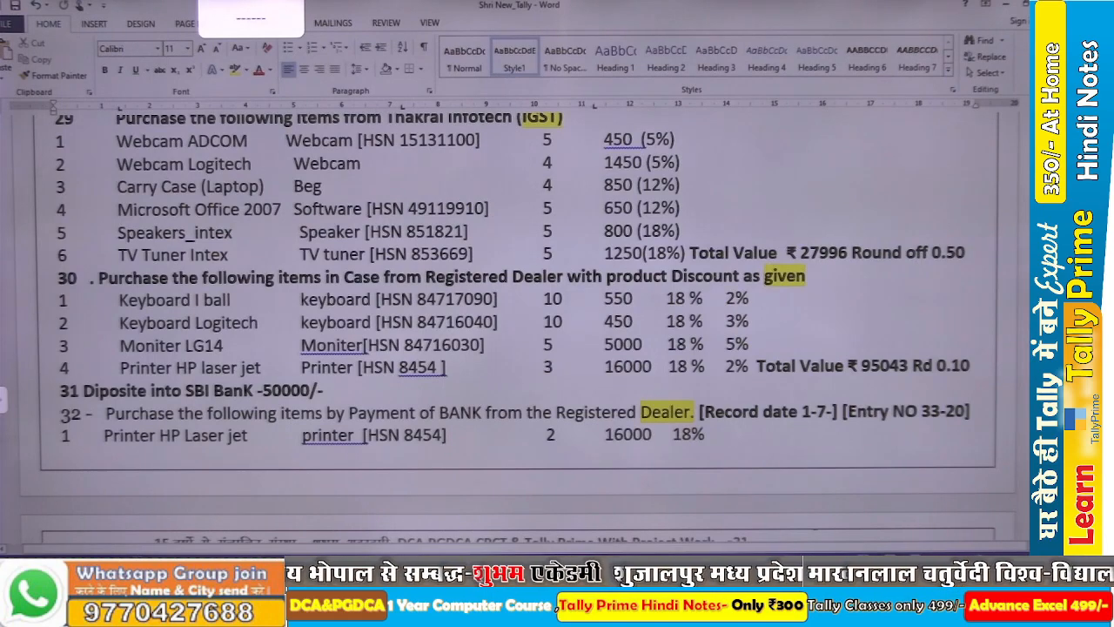
key("alt+Tab")
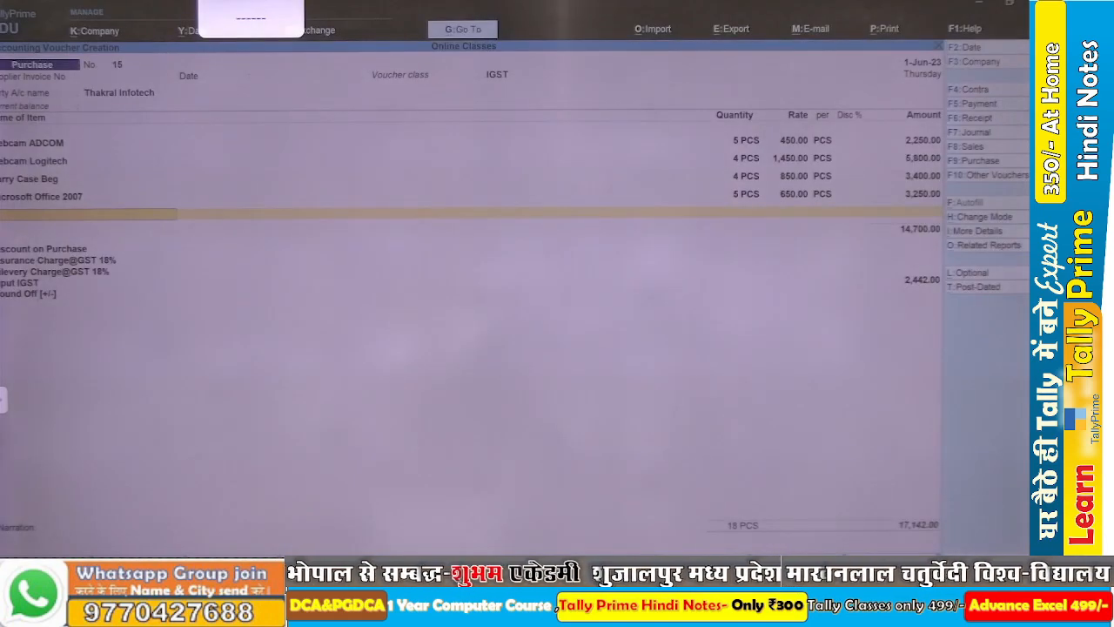
key("Return")
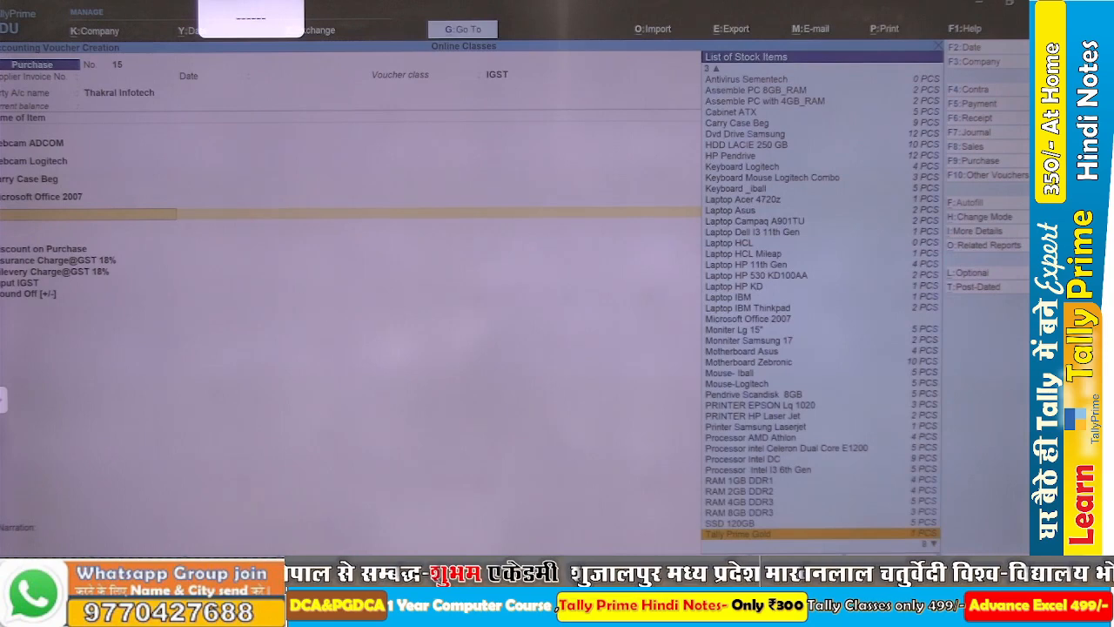
key("Return")
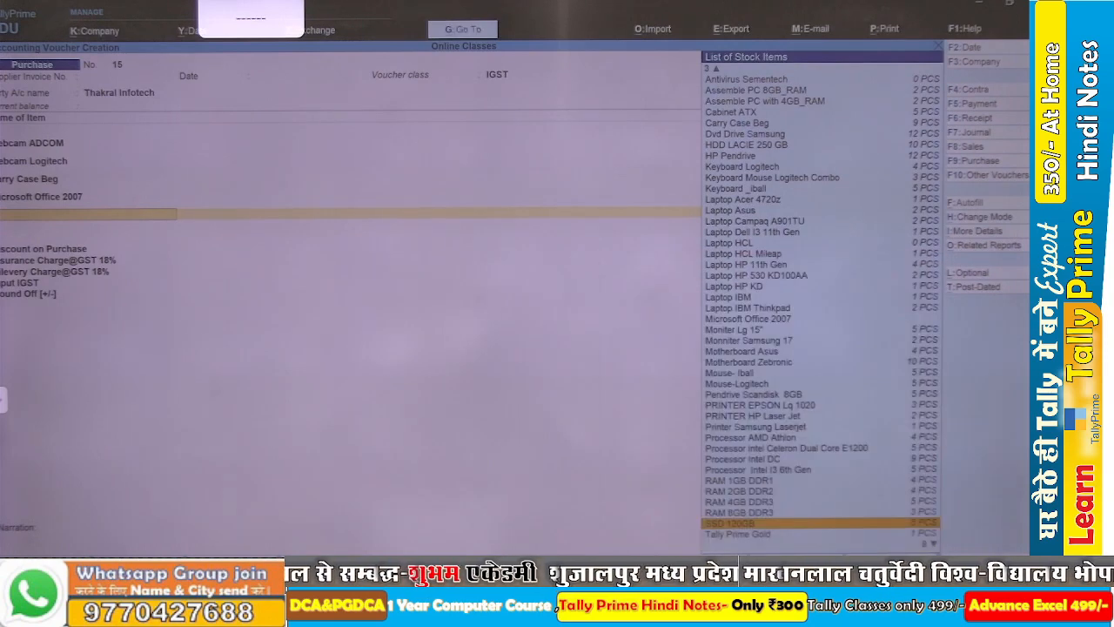
key("BackSpace")
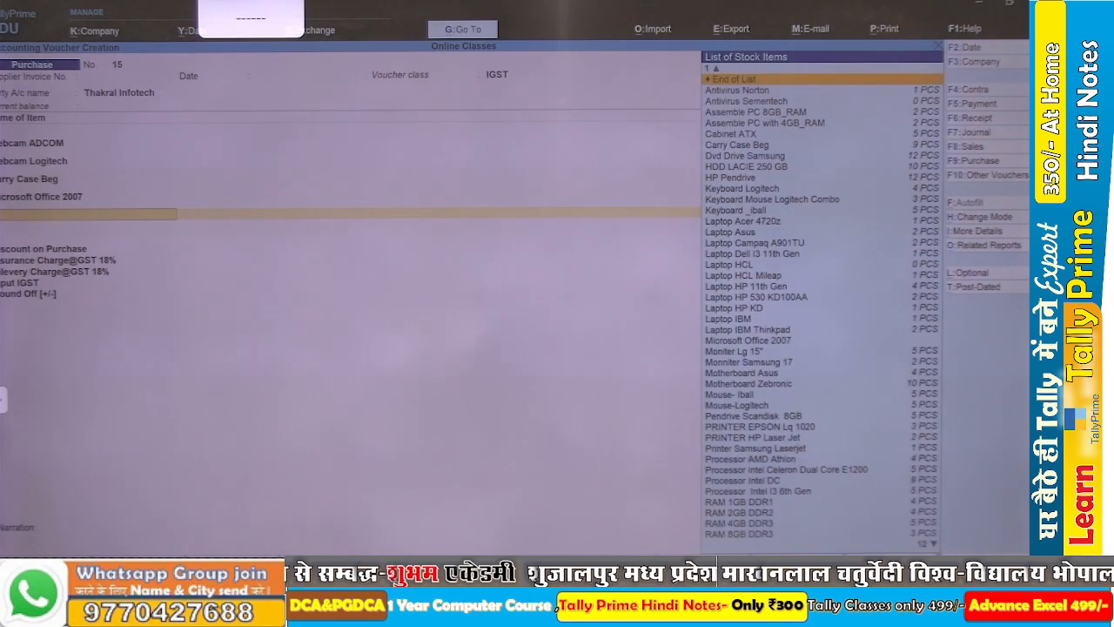
key("alt+c")
type("Speker intex")
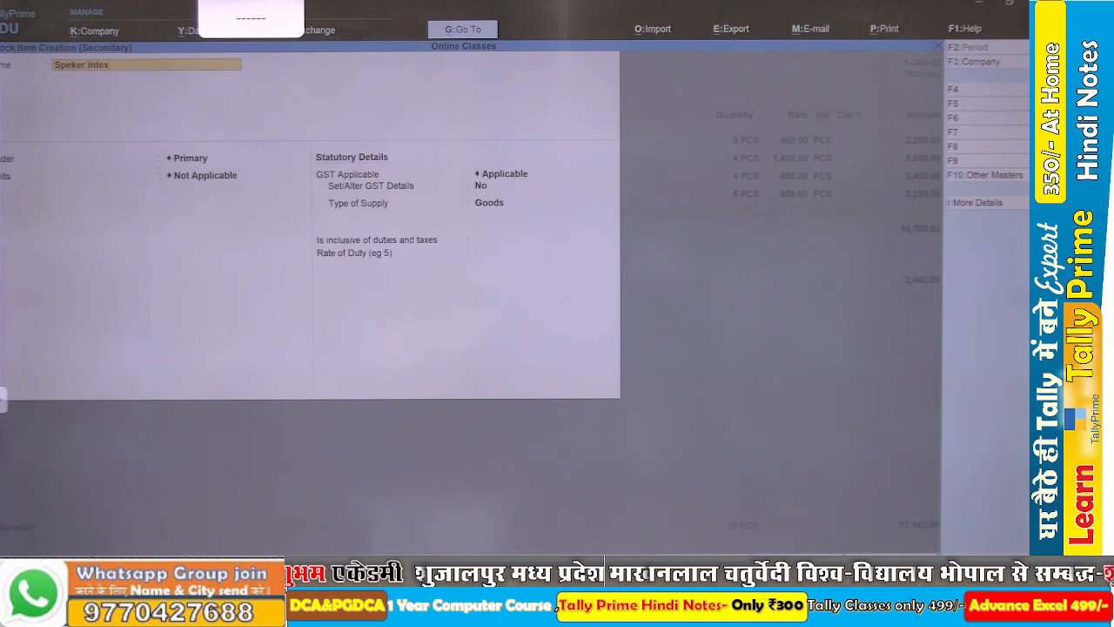
key("Return")
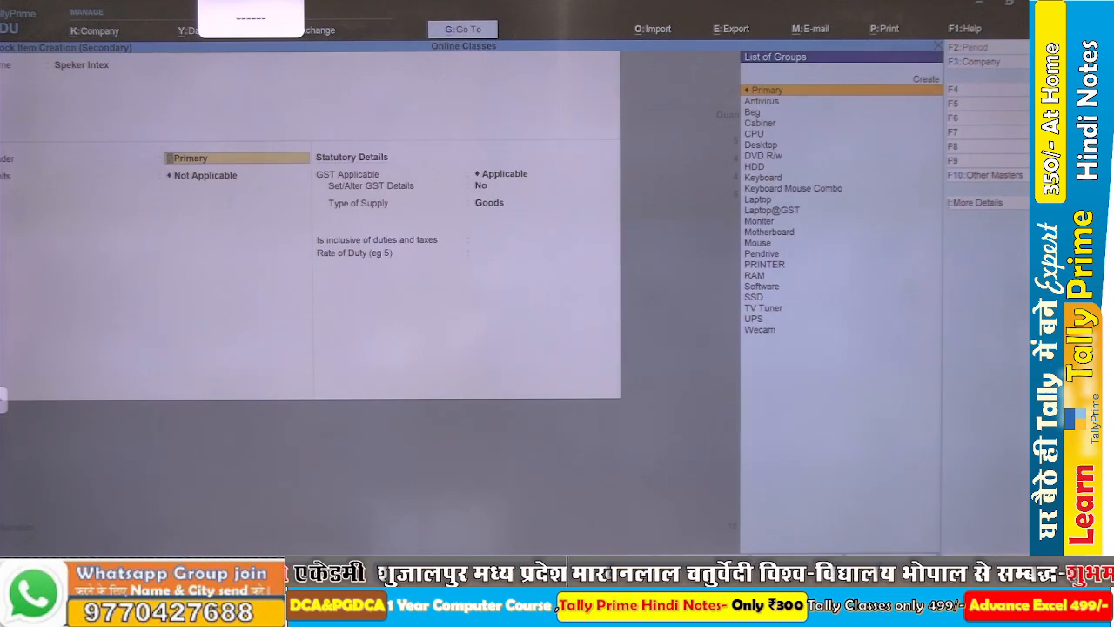
Start a new stock group named Speker under Primary, with adding of item quantities and setting of GST details both set to Yes.
key("ctrl")
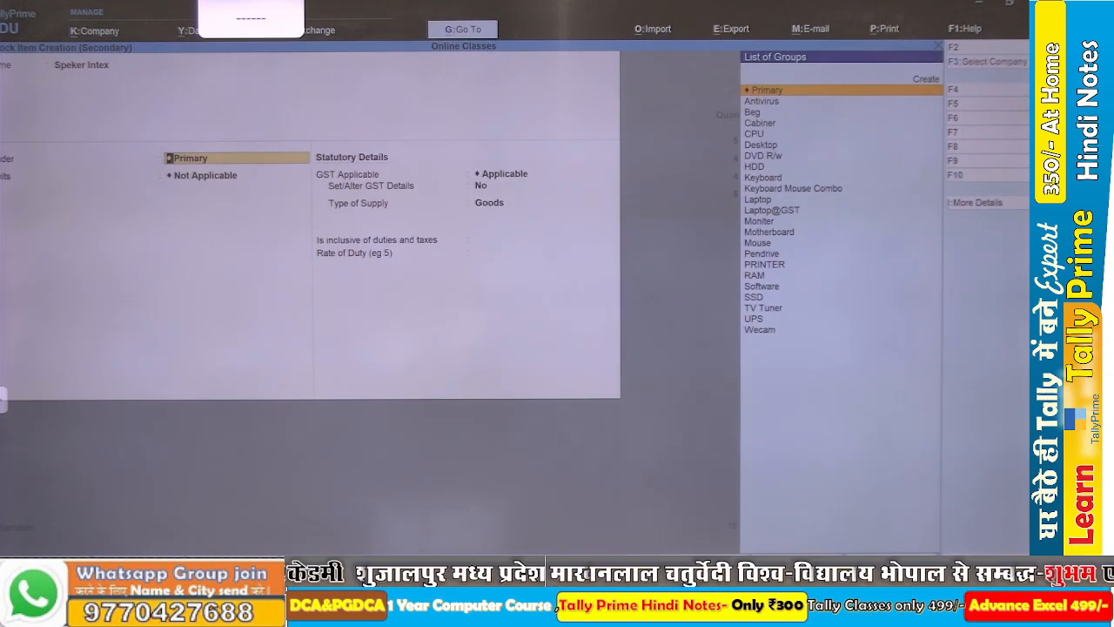
key("alt+c")
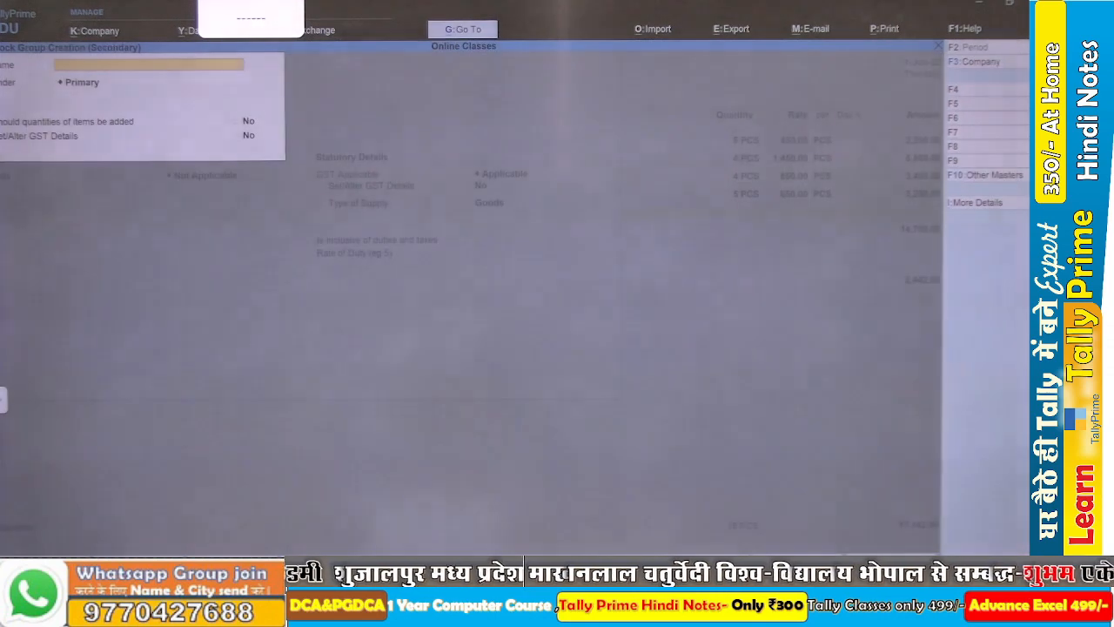
type("Spe")
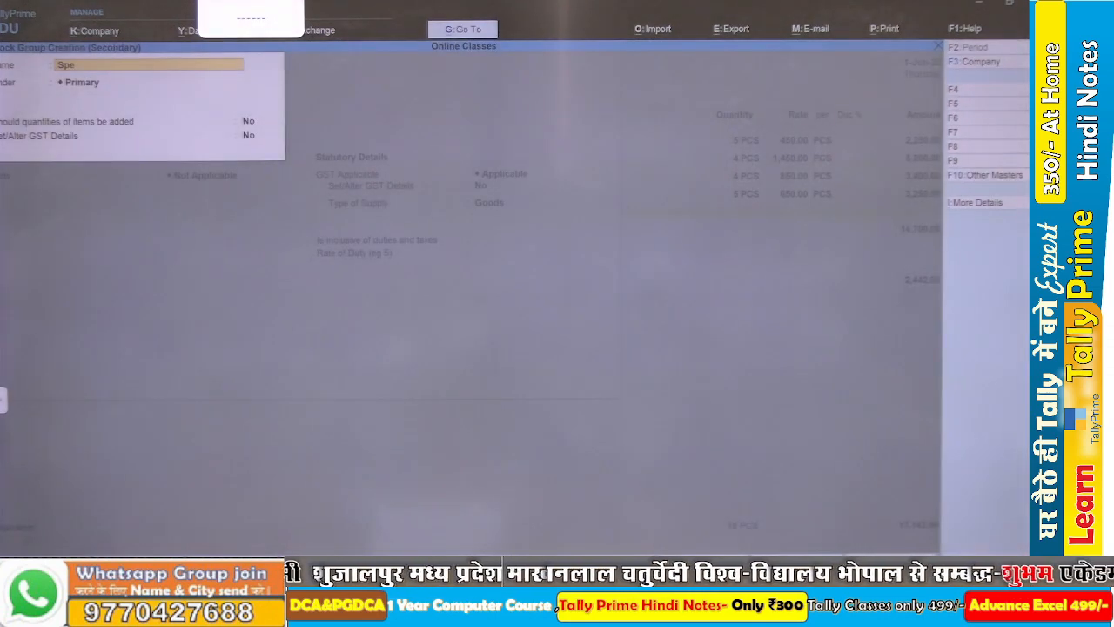
type("ker")
key("Return")
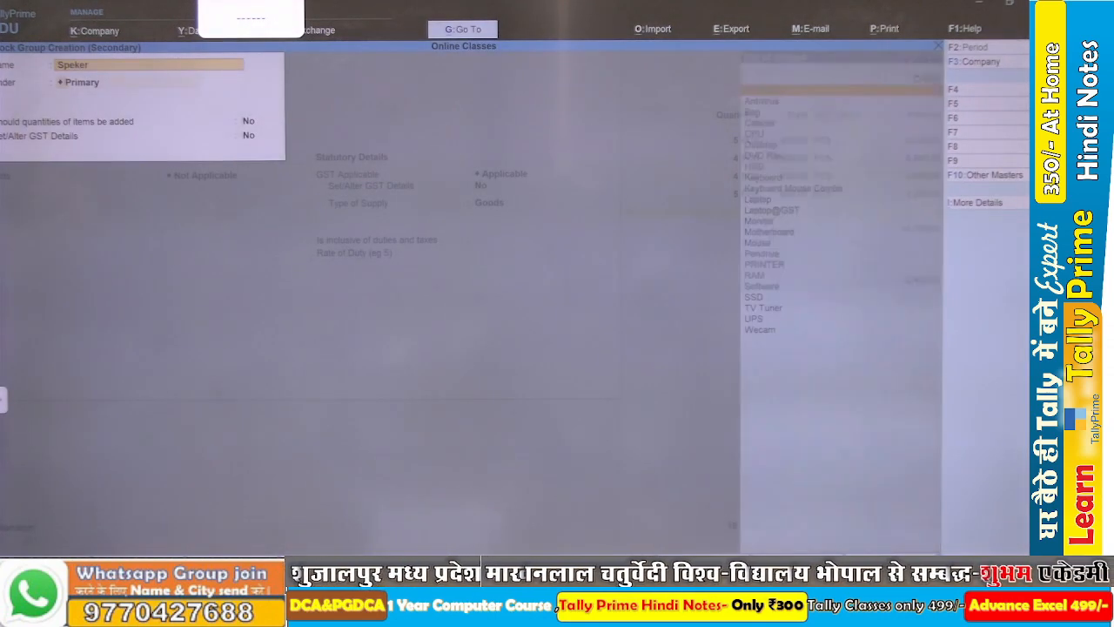
key("Return")
key("y")
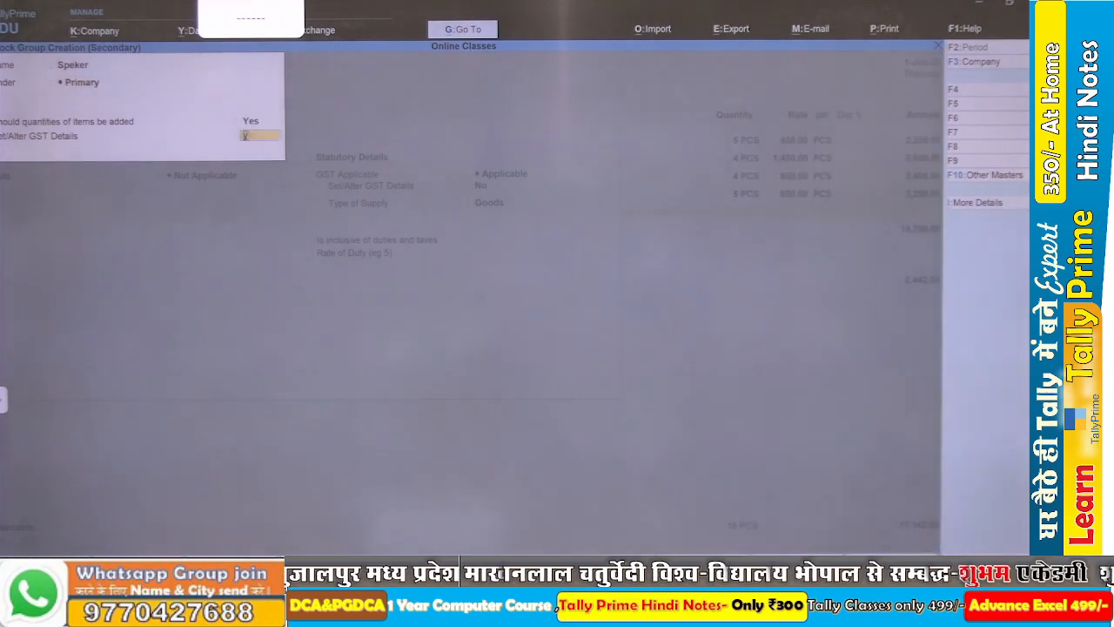
key("y")
Look up the speaker's HSN code in Word, and enter description Speker and HSN/SAC 851821 in the group's GST details in TallyPrime.
key("alt+Tab")
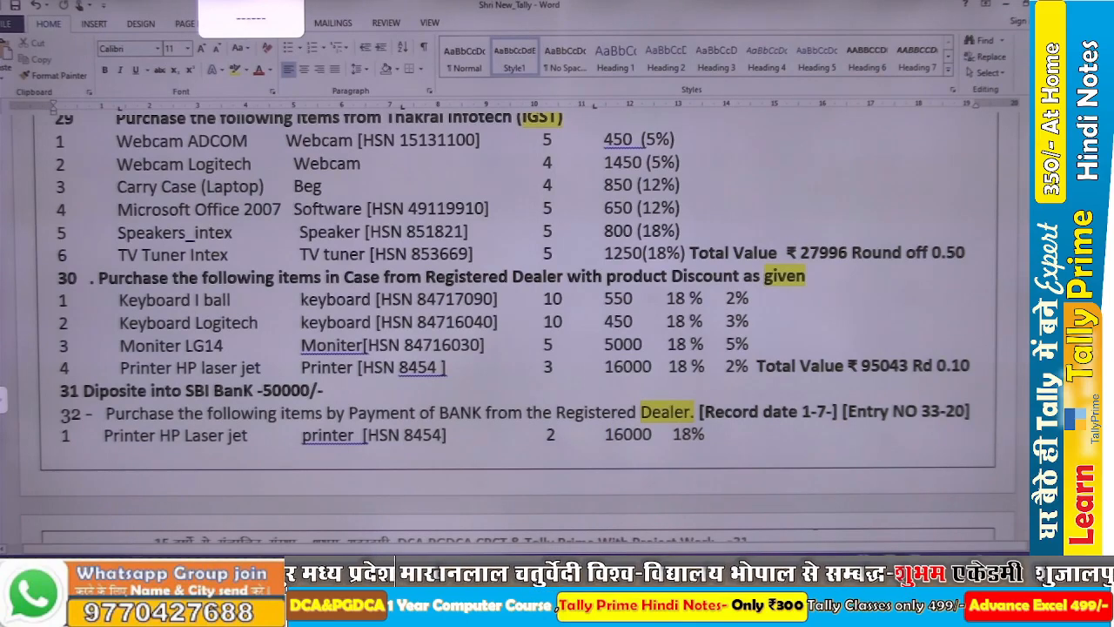
key("alt+Tab")
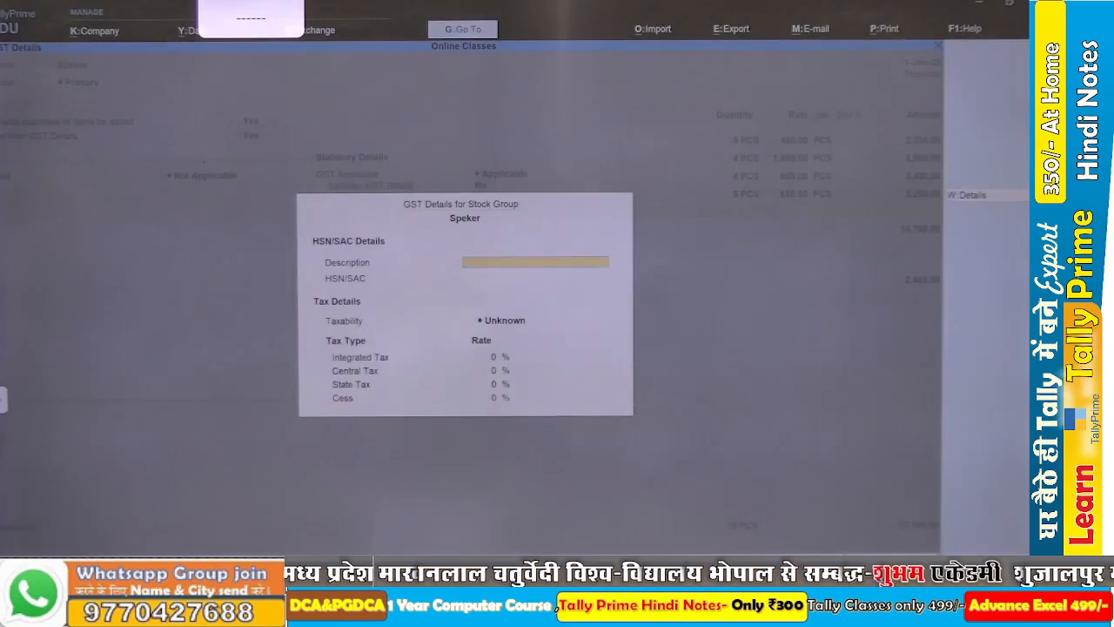
type("Spe")
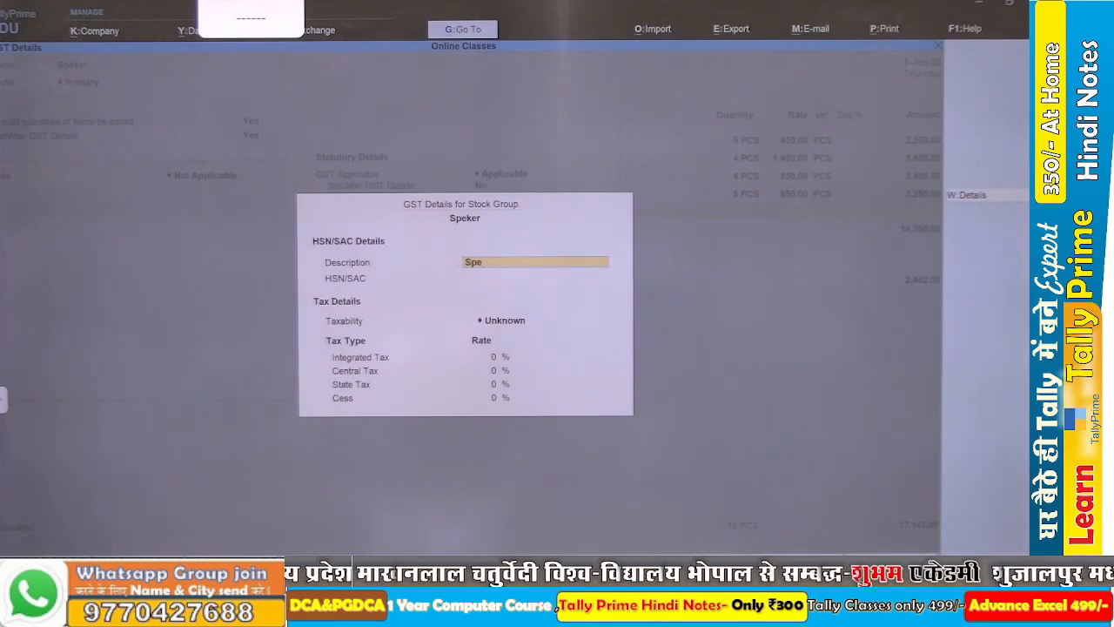
type("ker")
key("Return")
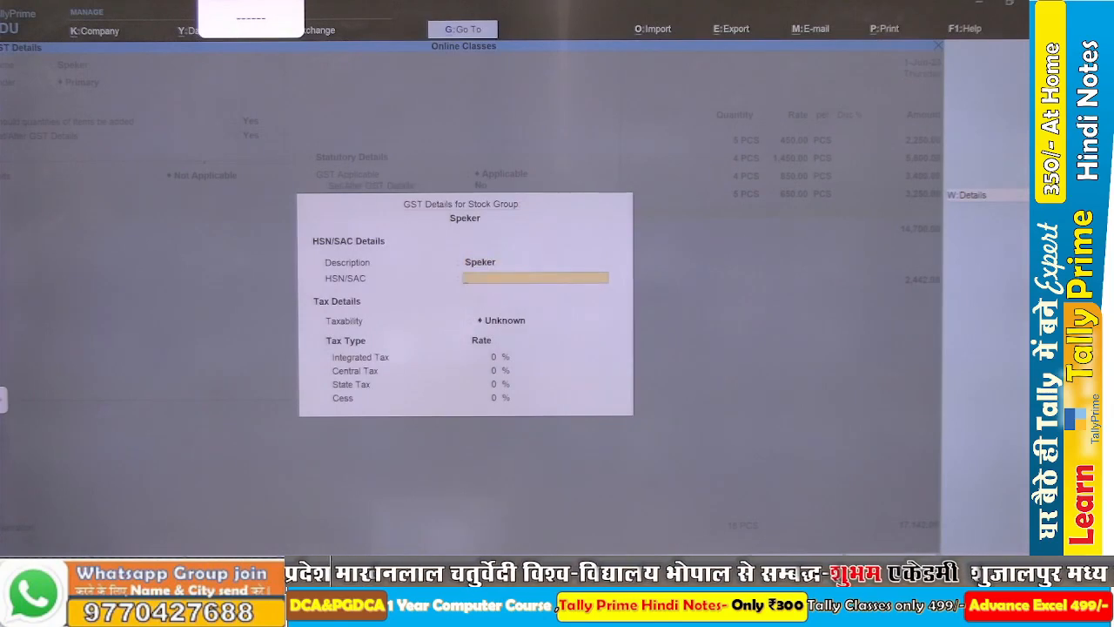
type("8")
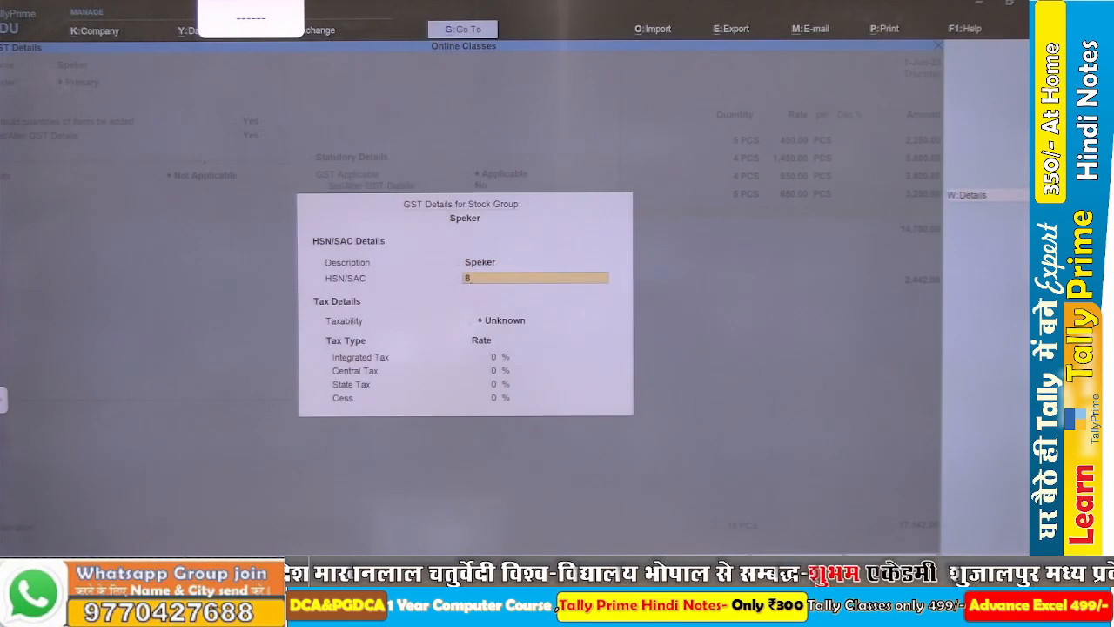
type("51821")
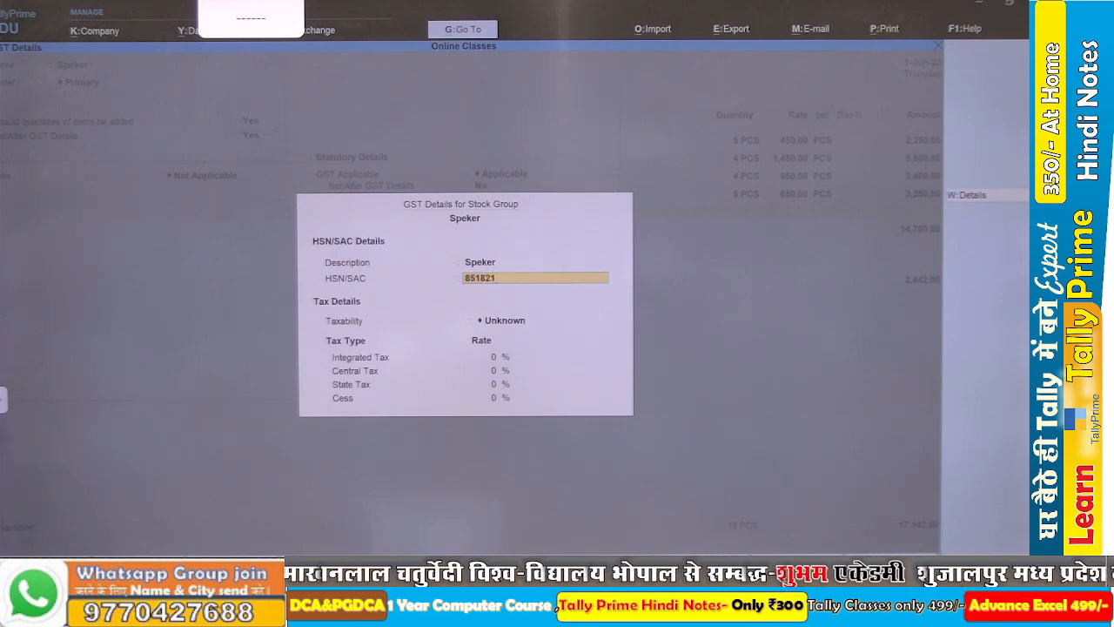
Check the speaker's GST rate in the Word exercise, and save the Speker group in TallyPrime as Taxable with Integrated Tax at 18%.
key("alt+Tab")
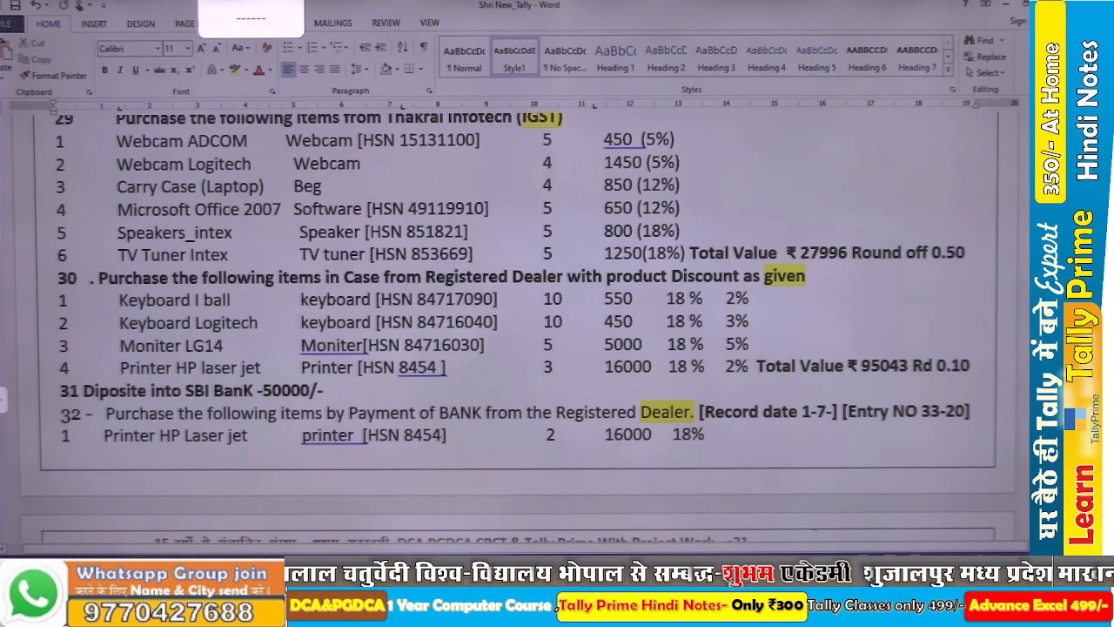
key("alt+Tab")
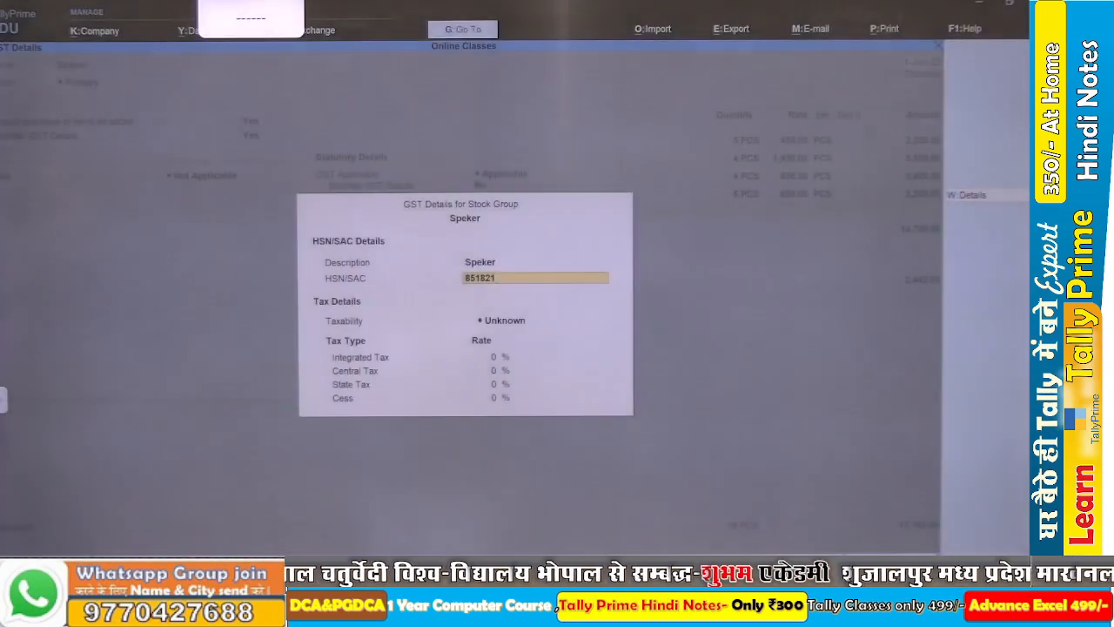
type("1")
key("Return")
key("Down")
key("Down")
key("Down")
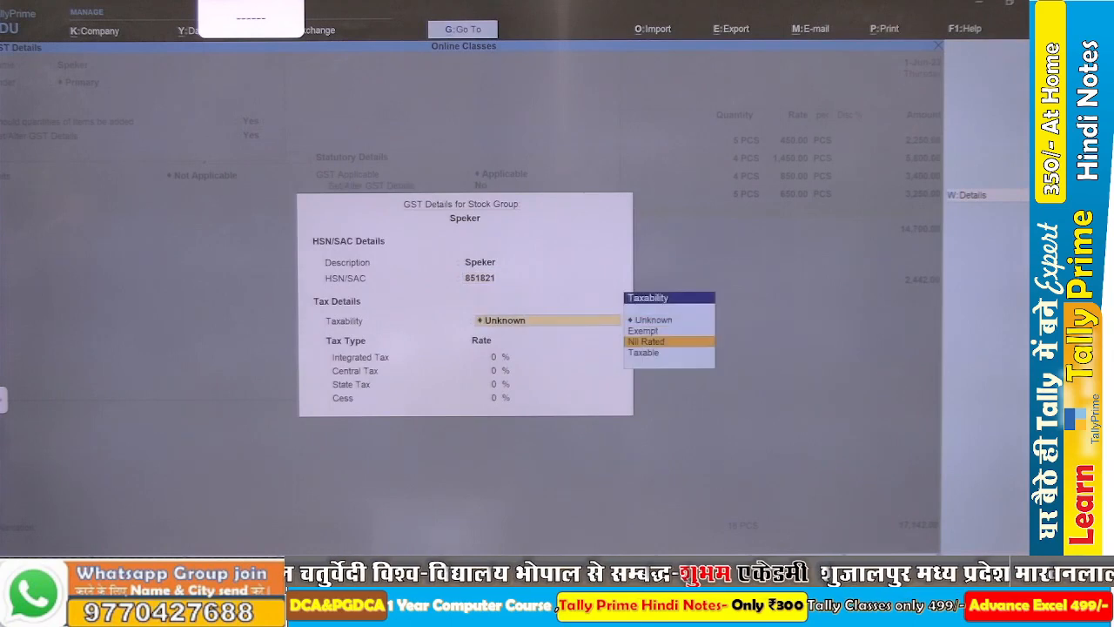
key("Return")
type("18")
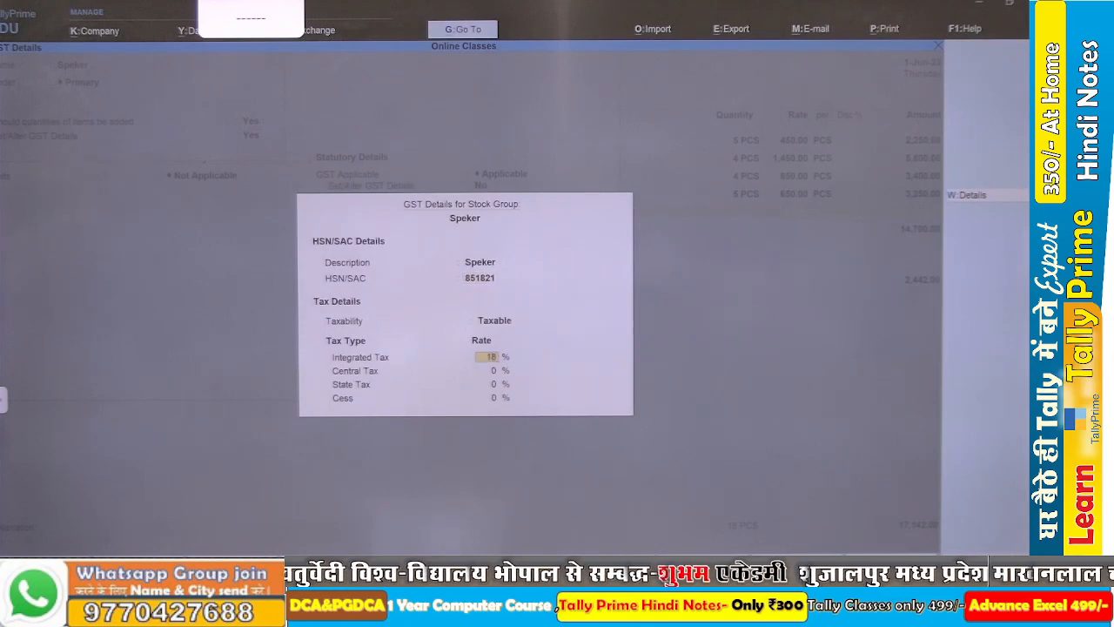
key("Return")
key("ctrl+a")
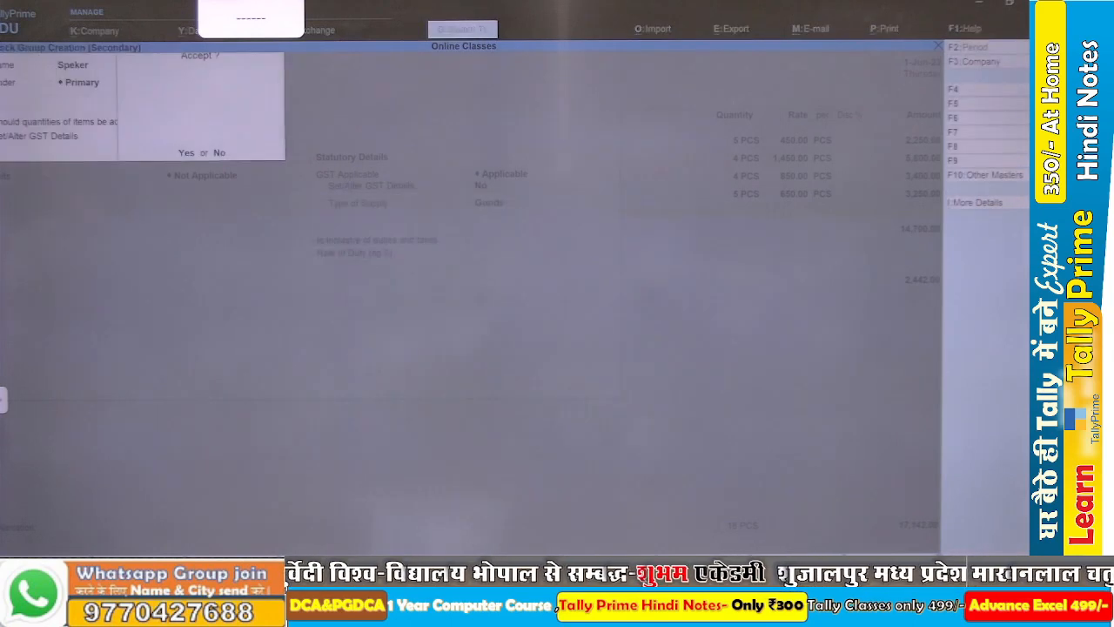
Set the unit of the Speker Intex stock item to PCS and save the item.
key("Down")
key("Down")
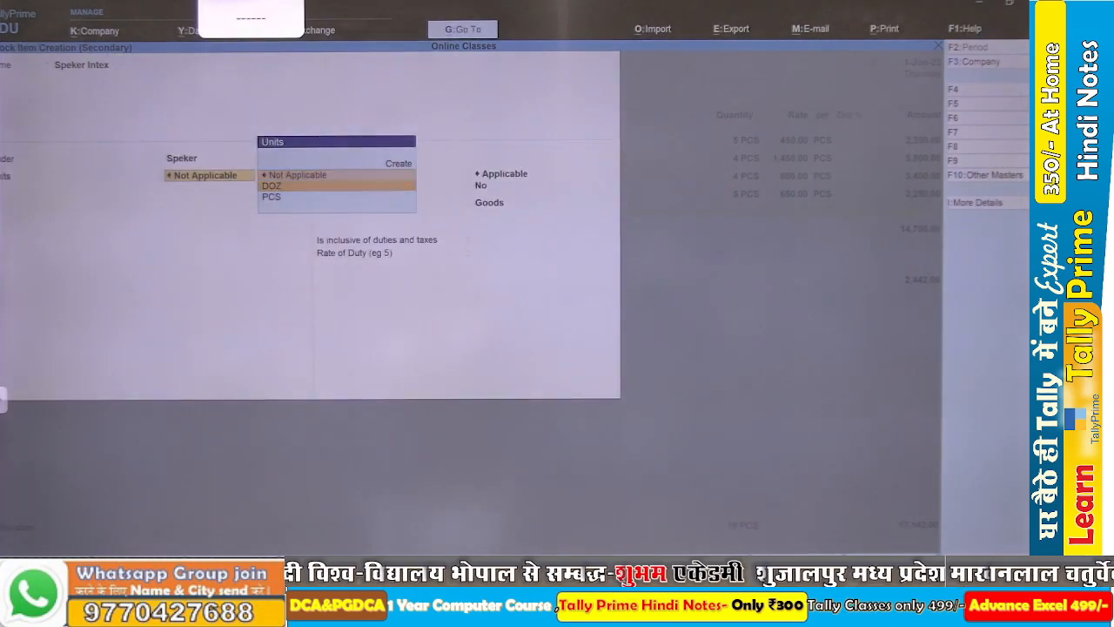
key("Return")
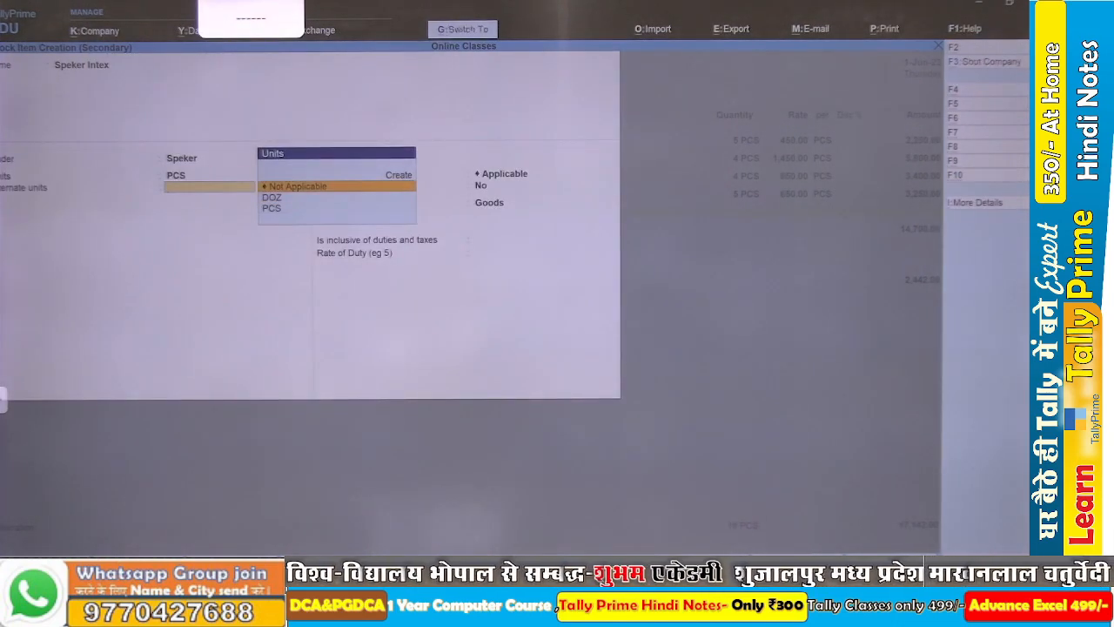
key("ctrl+a")
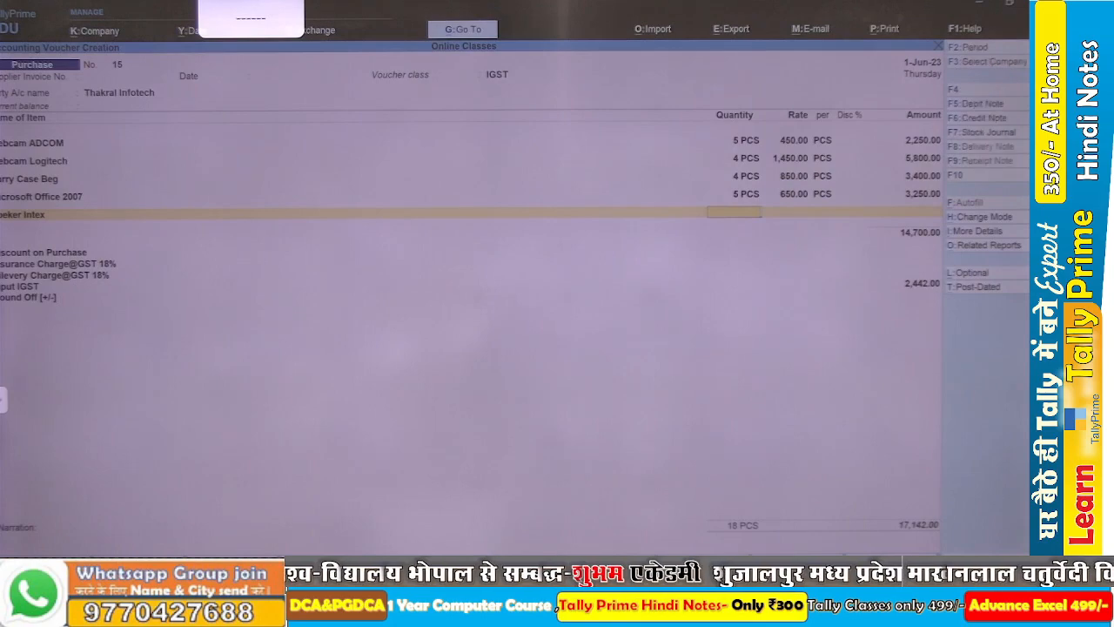
Check the speaker's quantity and price in the Word exercise, and enter 5 PCS at a rate of 800 for Speker Intex in TallyPrime's voucher.
key("alt+Tab")
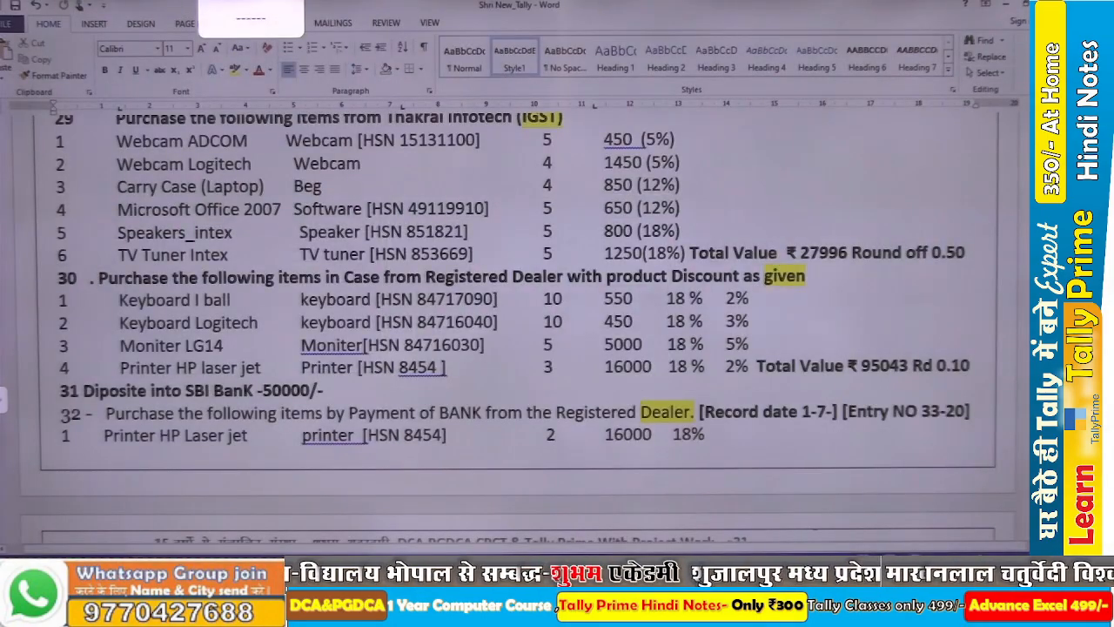
key("alt+Tab")
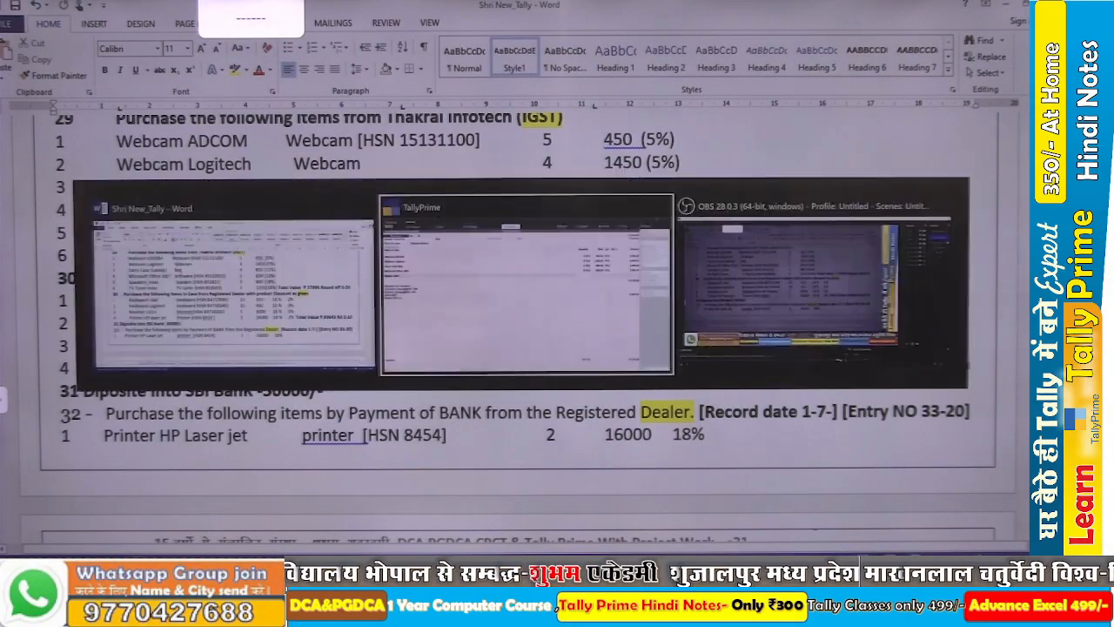
type("5")
key("Return")
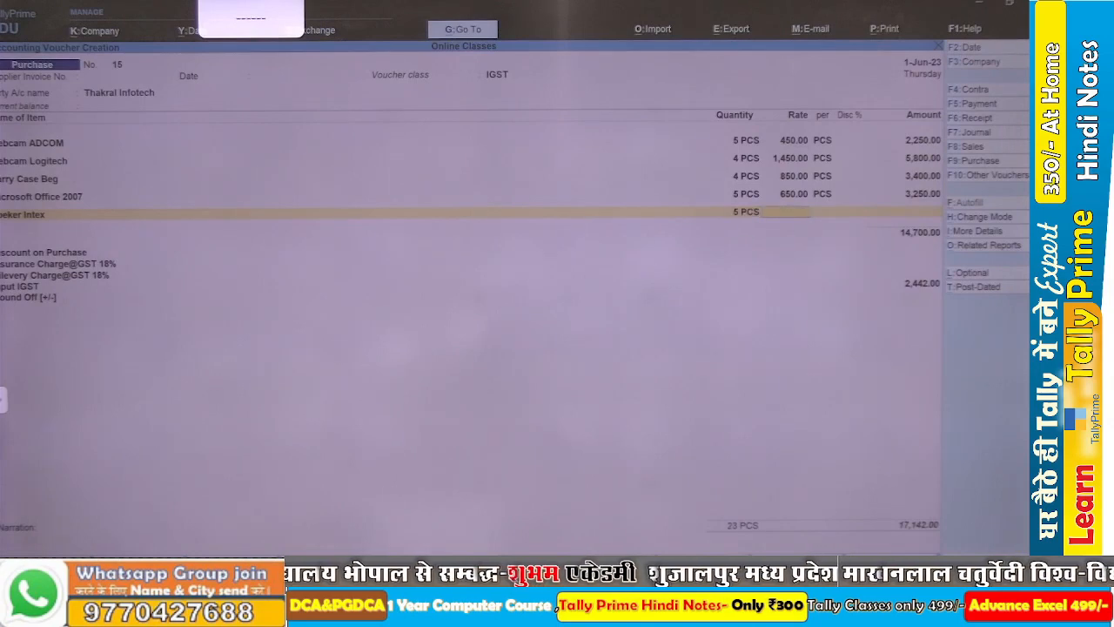
type("800")
key("Return")
key("Return")
key("Return")
key("Return")
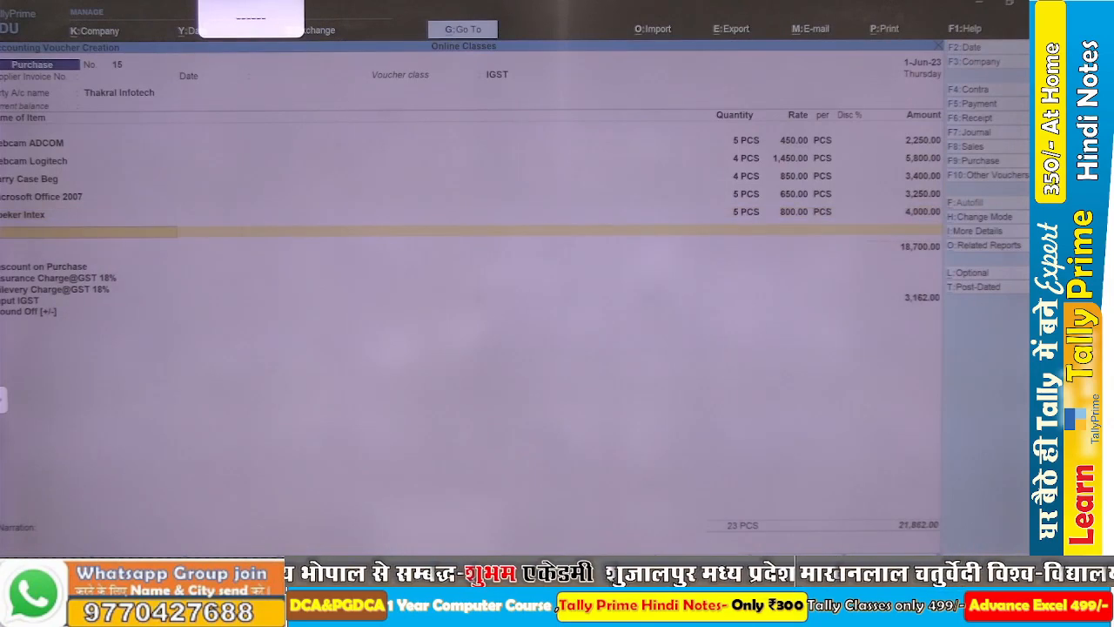
Look up the sixth purchase item in the Word exercise, and add TV Tunerintex to TallyPrime's voucher with 5 PCS at a rate of 1,250.
key("alt+Tab")
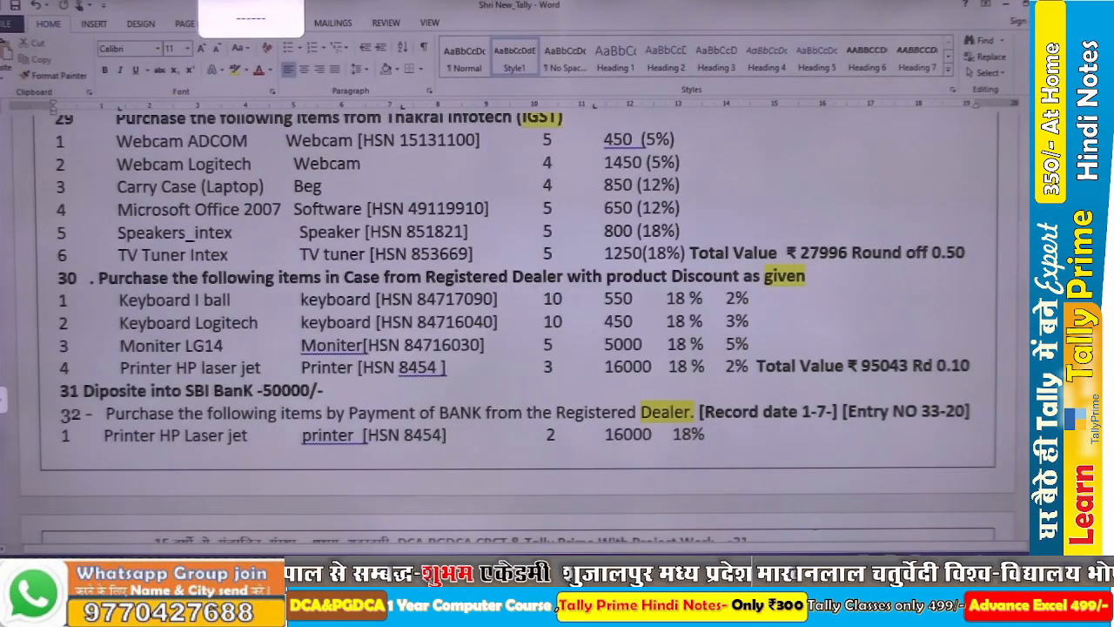
key("alt+Tab")
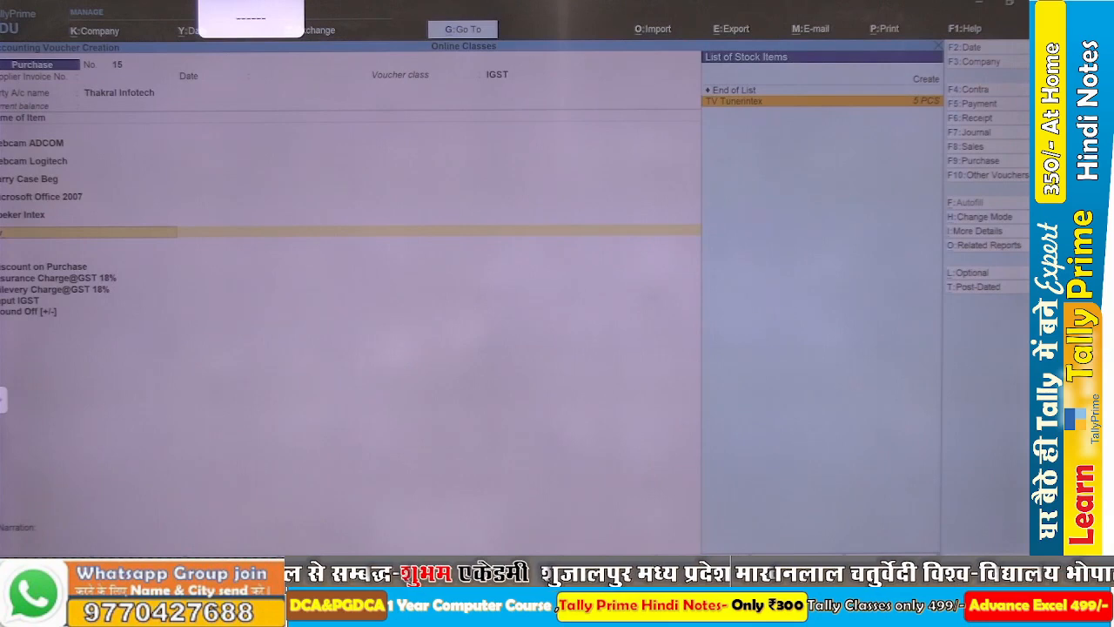
key("Return")
type("5")
key("Return")
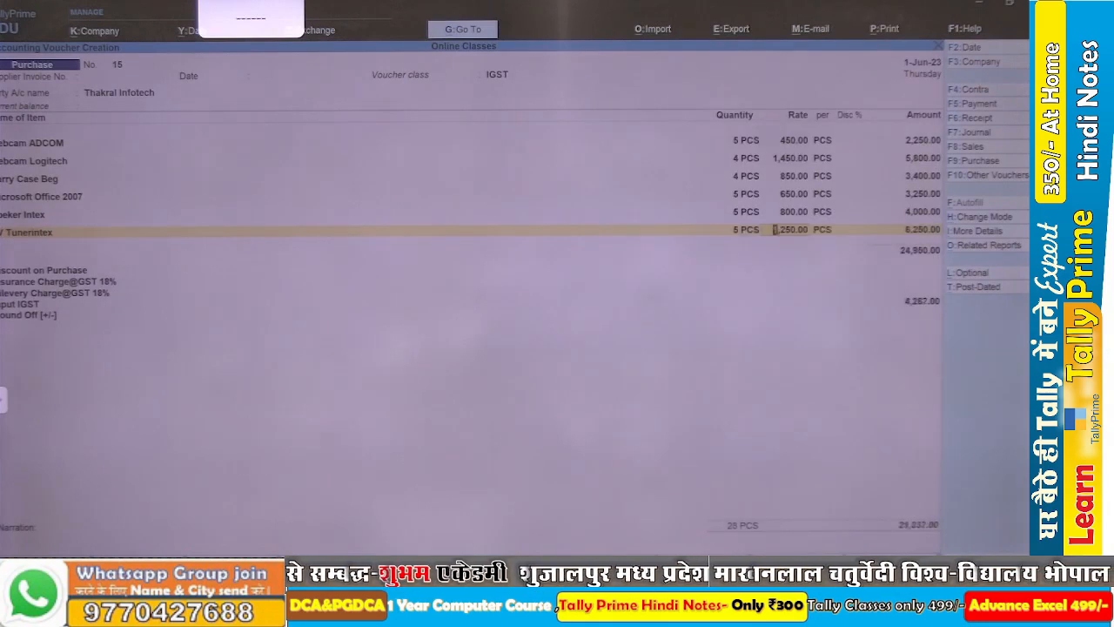
key("Return")
key("Return")
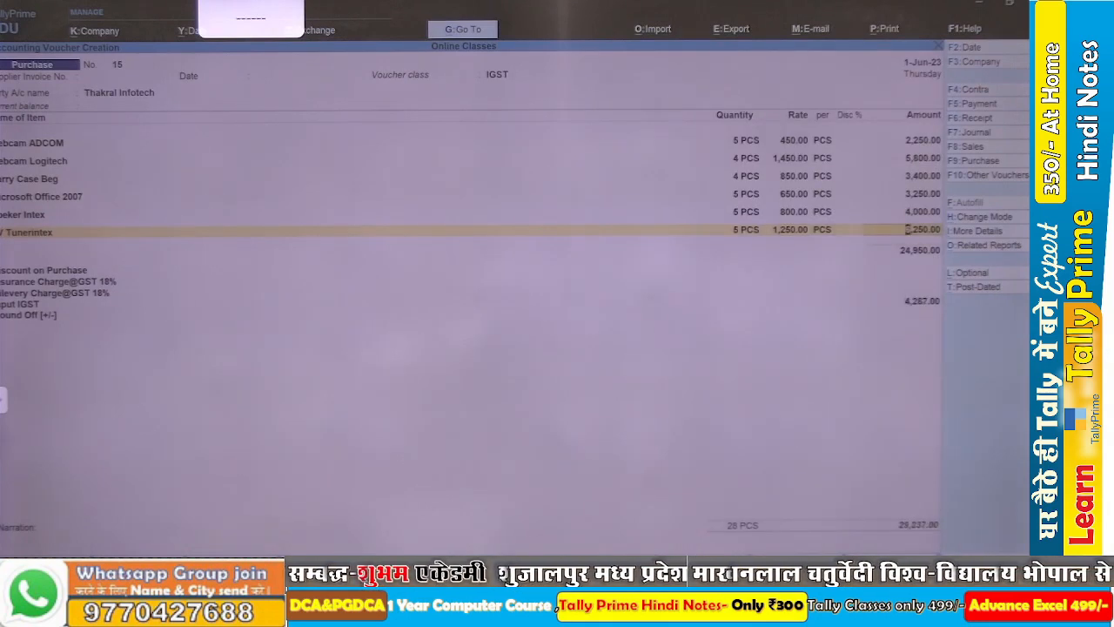
key("Return")
Compare the voucher's items and total in TallyPrime with the prices, GST rates and total value of entry 29 in the Word exercise.
key("alt+Tab")
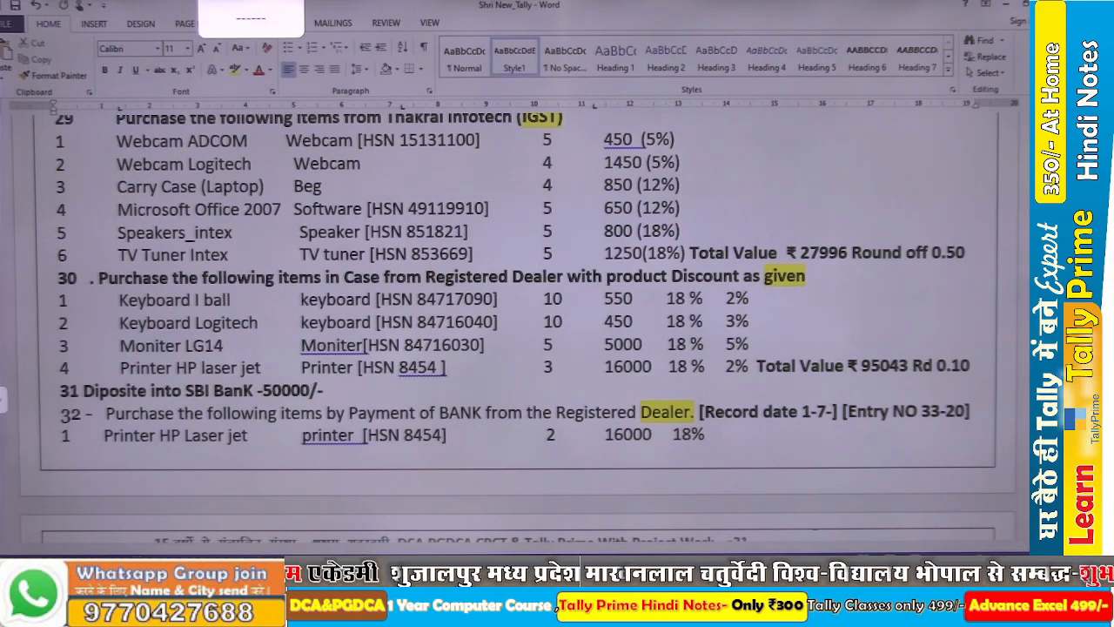
key("alt+Tab")
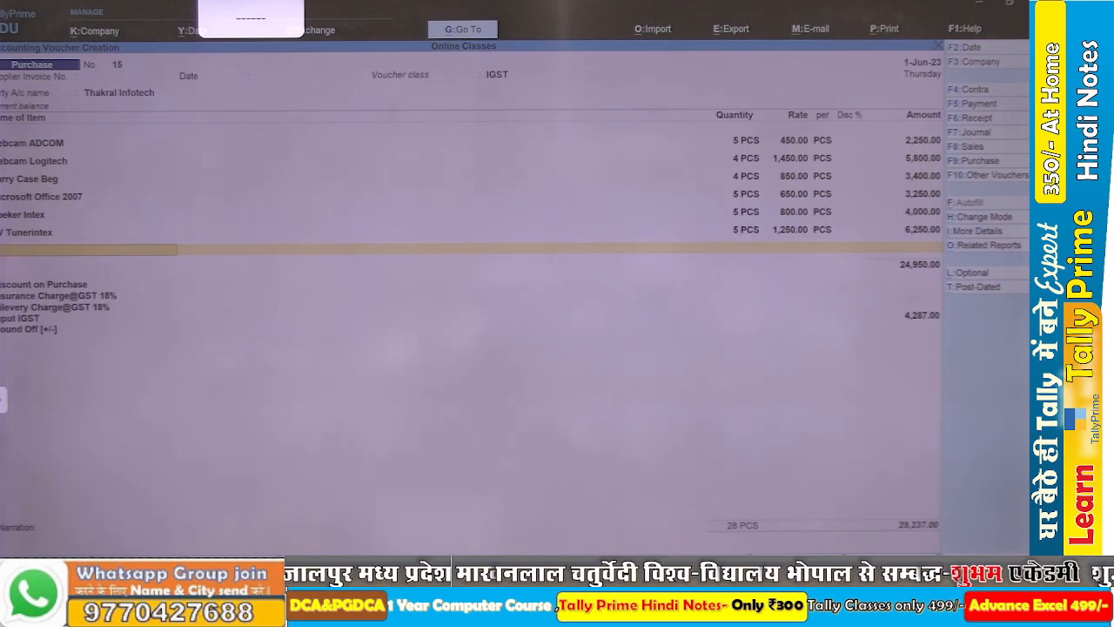
key("alt+Tab")
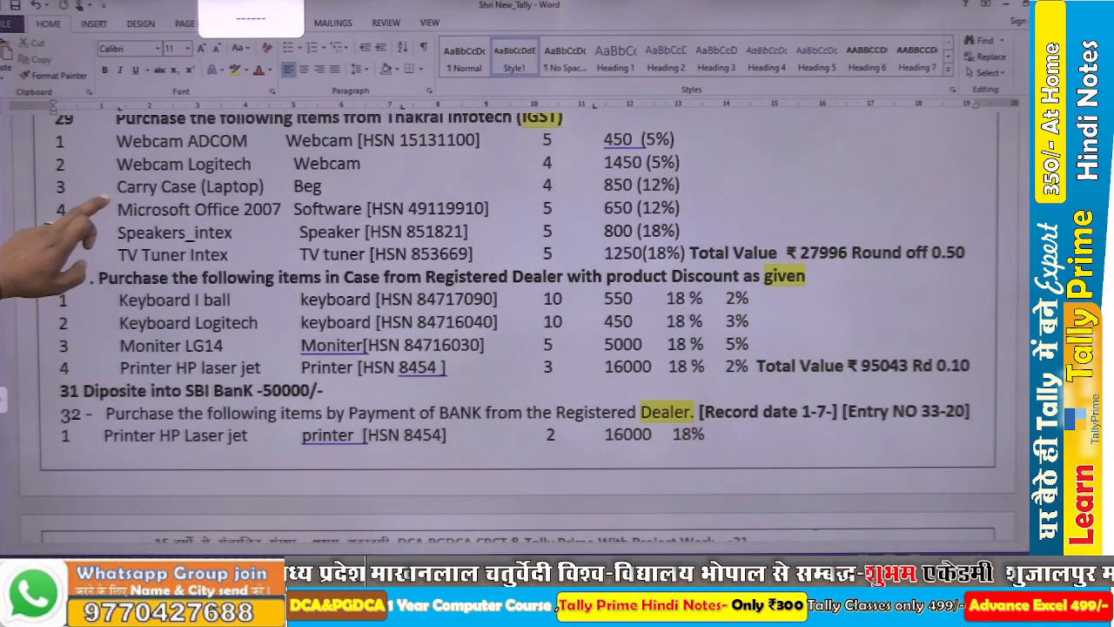
scroll(508, 334, "up", 2)
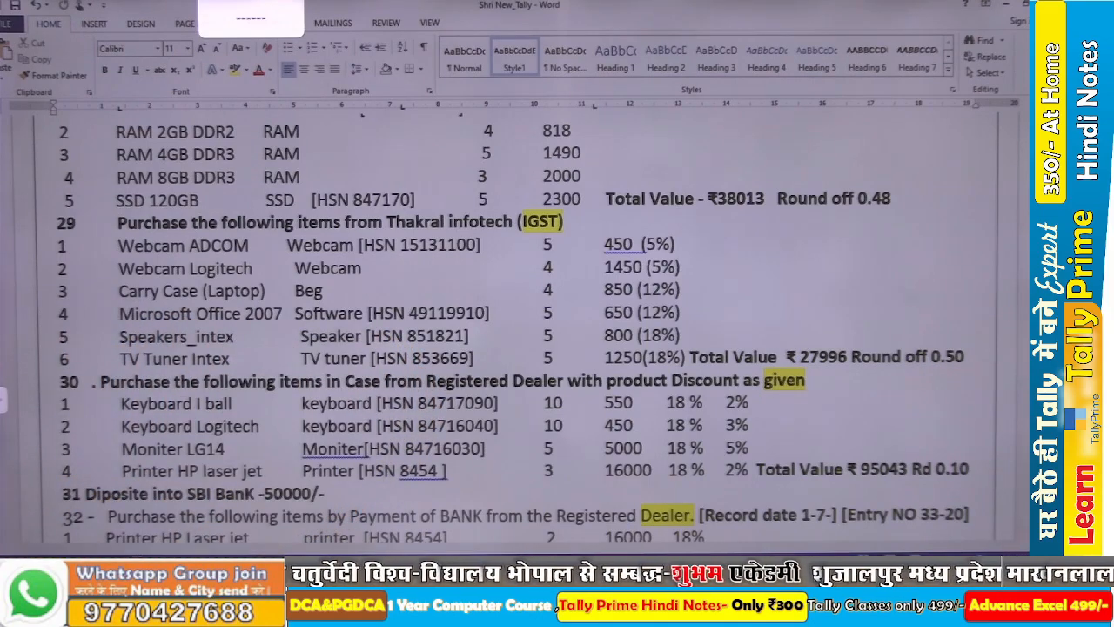
key("alt+Tab")
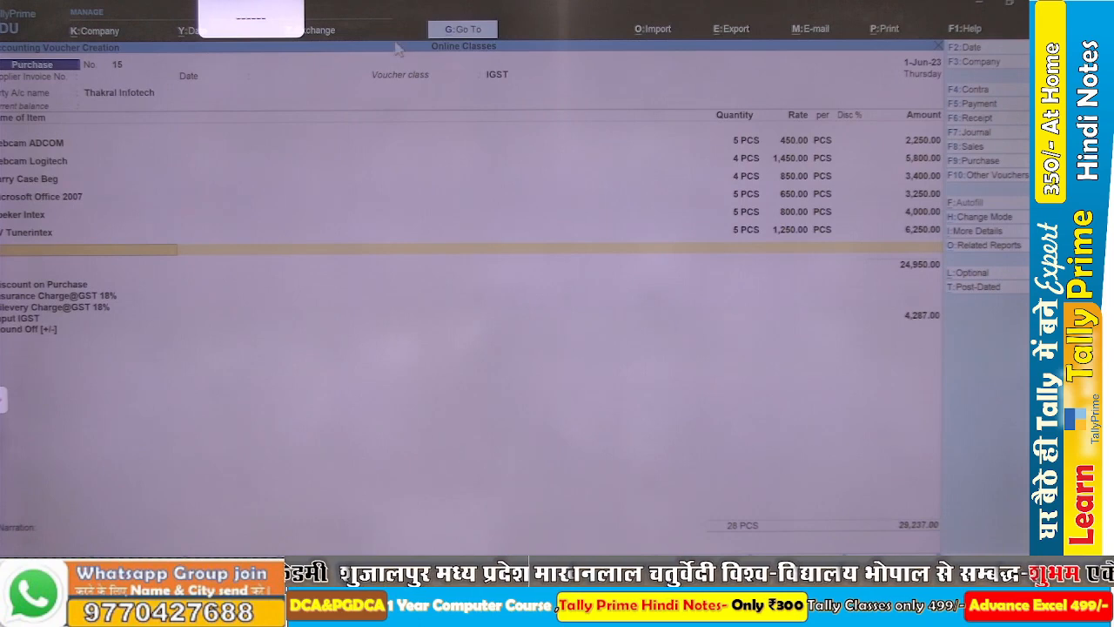
Go back to the Webcam ADCOM line of the voucher and open its stock item and its stock group Wecam for alteration.
key("Up")
key("Up")
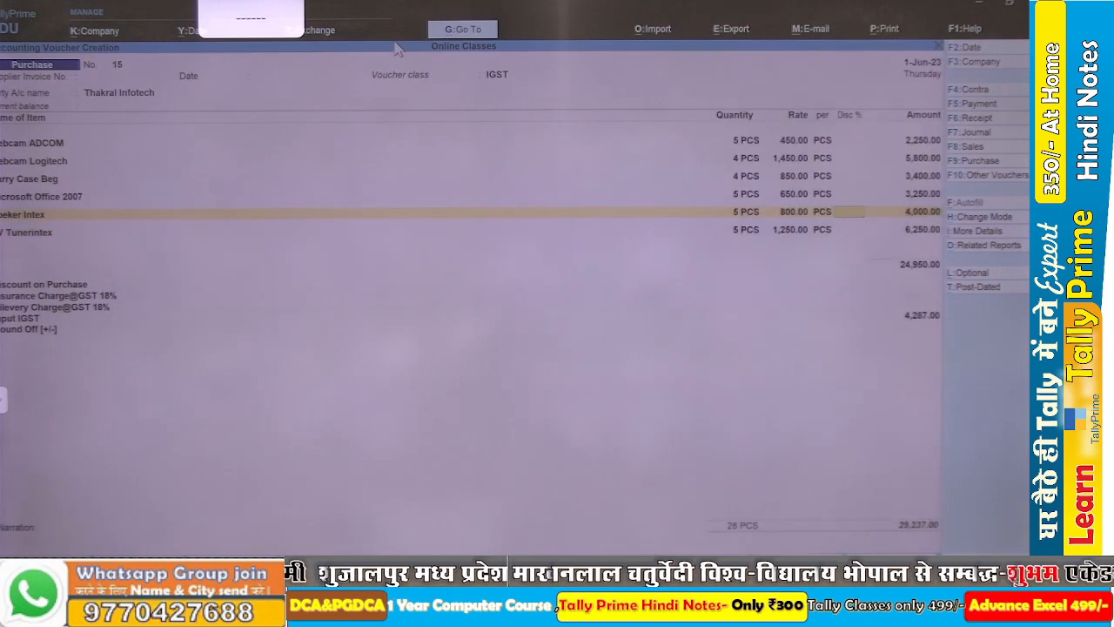
key("Up")
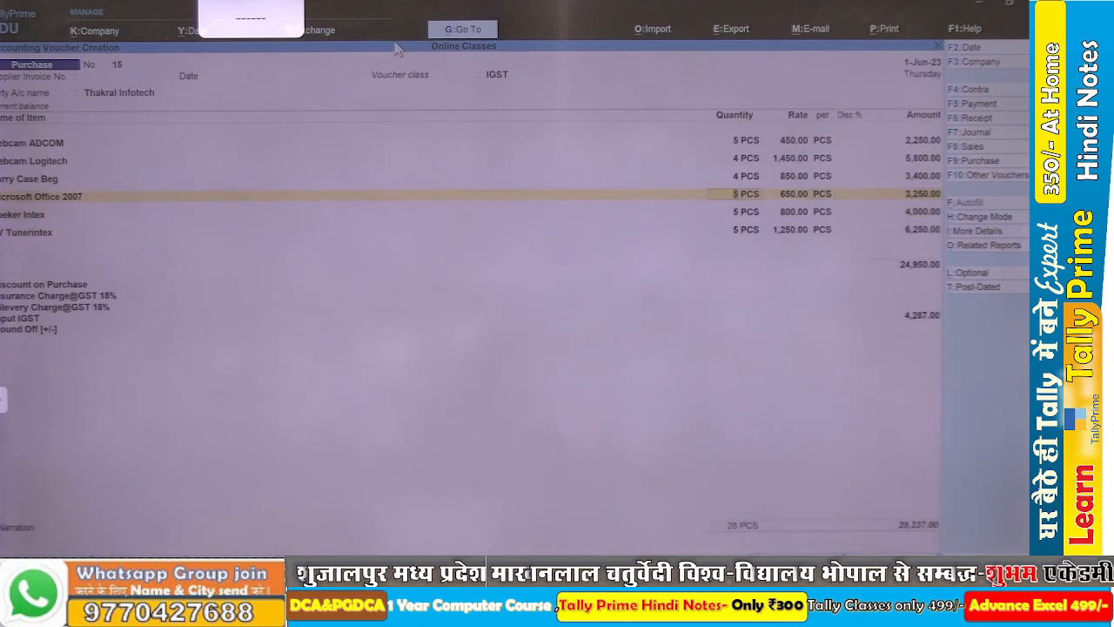
key("Up")
key("Up")
key("Up")
key("Up")
key("Up")
key("Up")
key("Up")
key("Up")
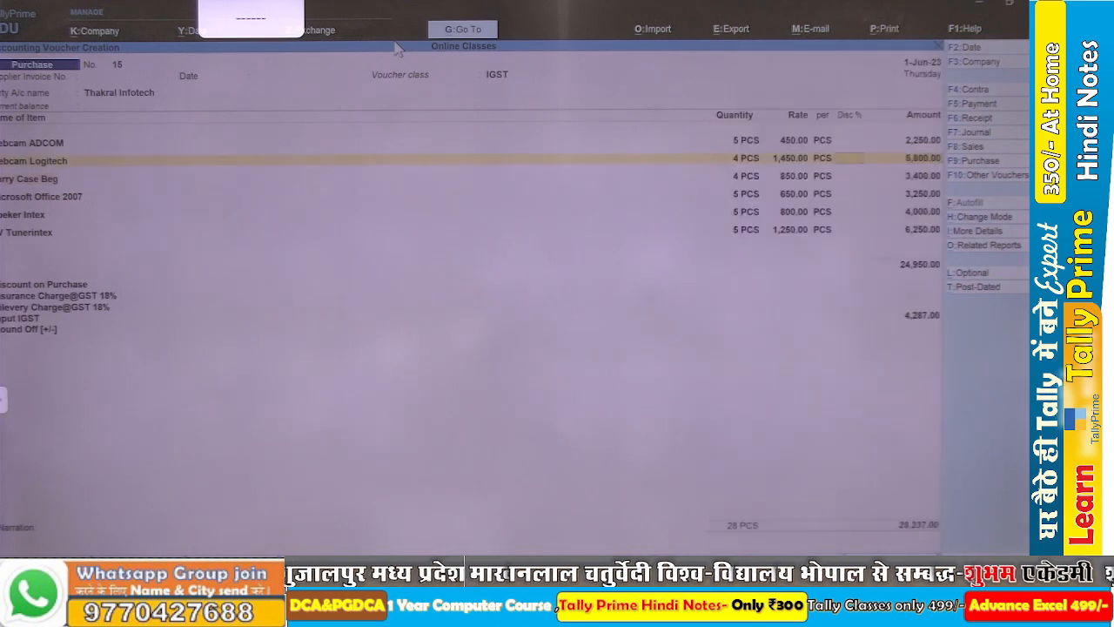
key("Up")
key("Up")
key("Up")
key("Up")
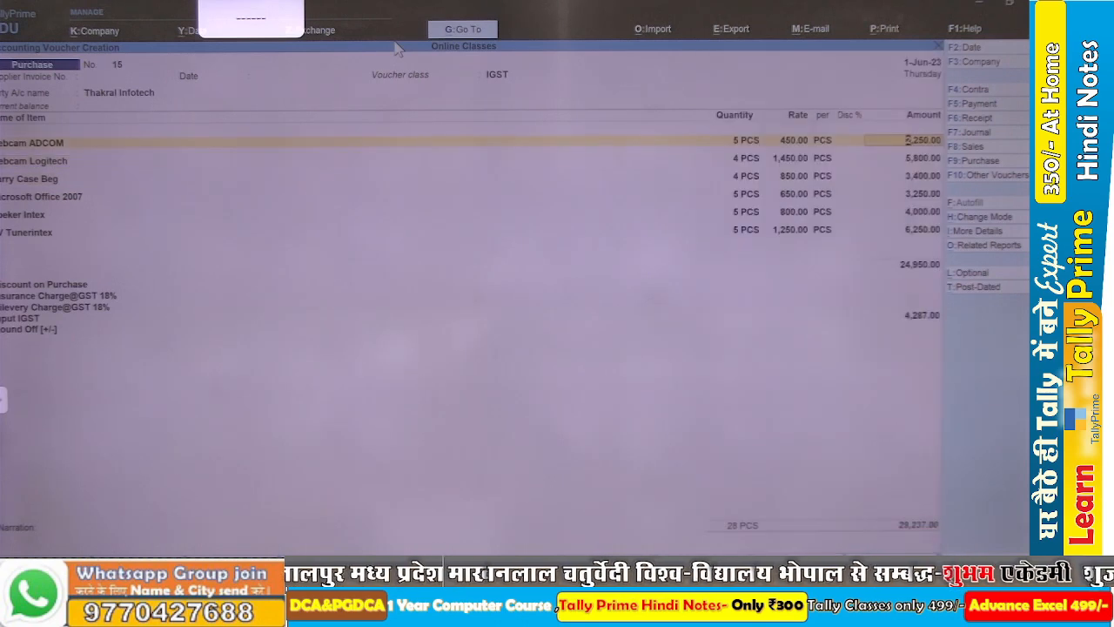
key("Up")
key("Up")
key("Up")
key("Up")
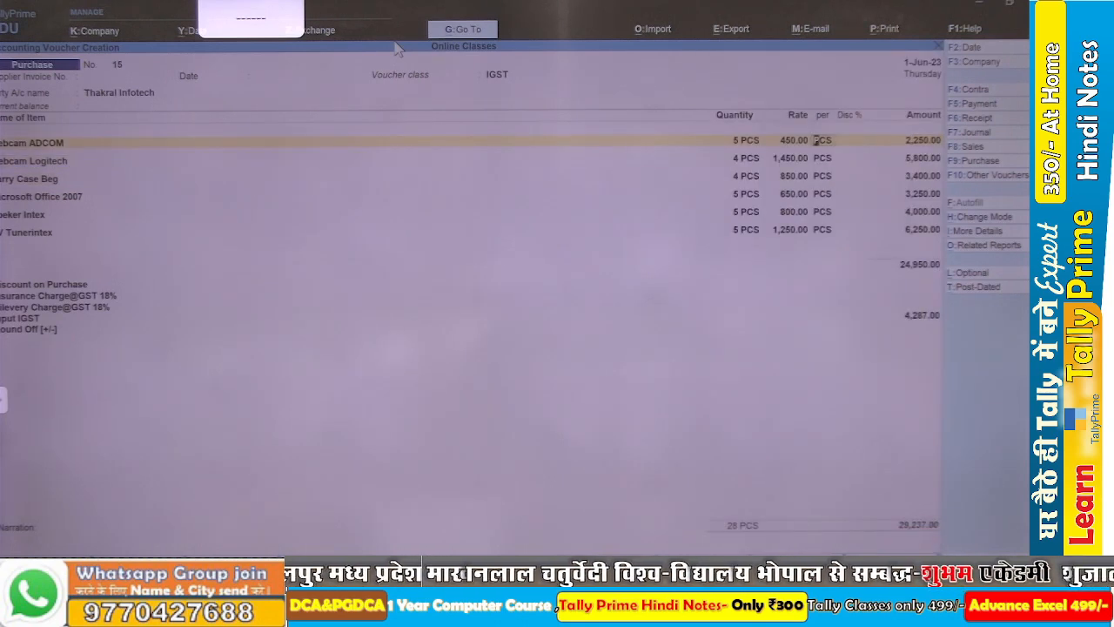
key("Up")
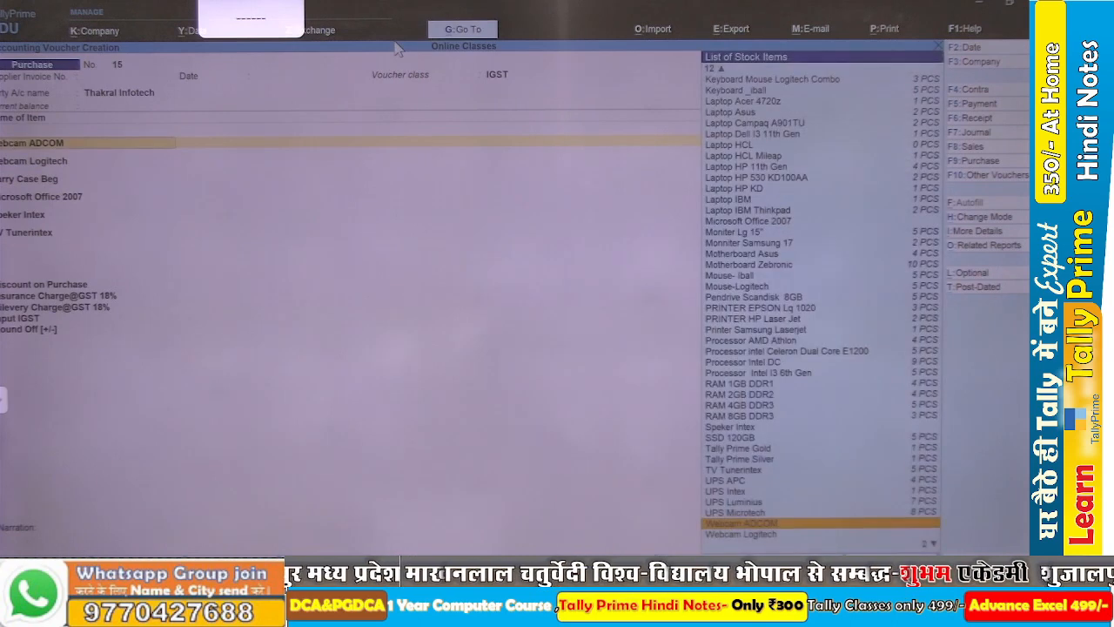
key("ctrl+Return")
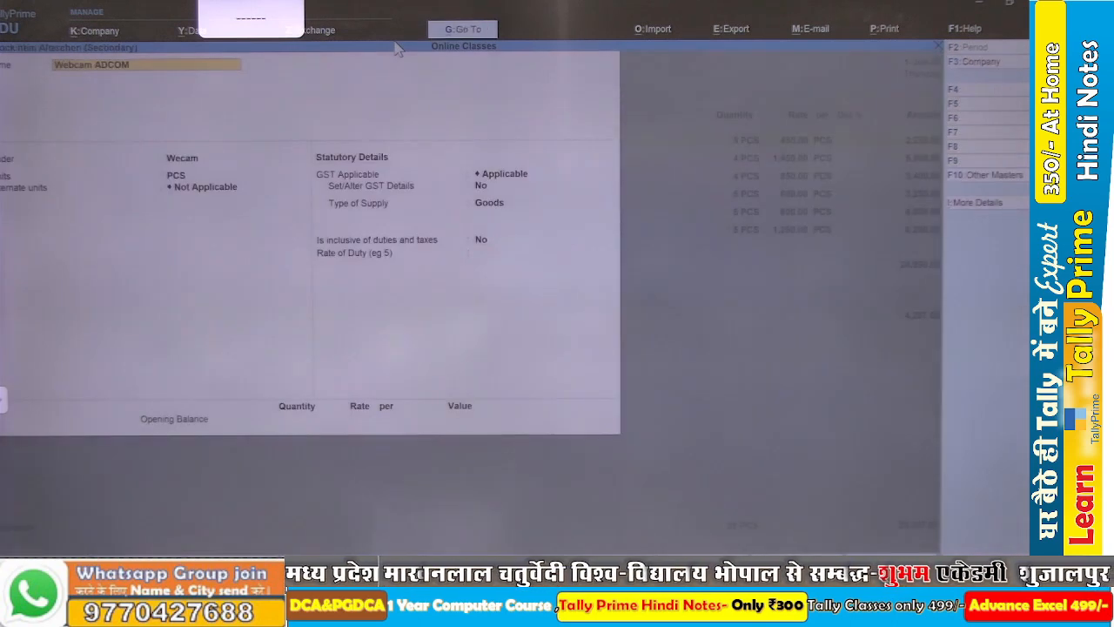
key("ctrl+Return")
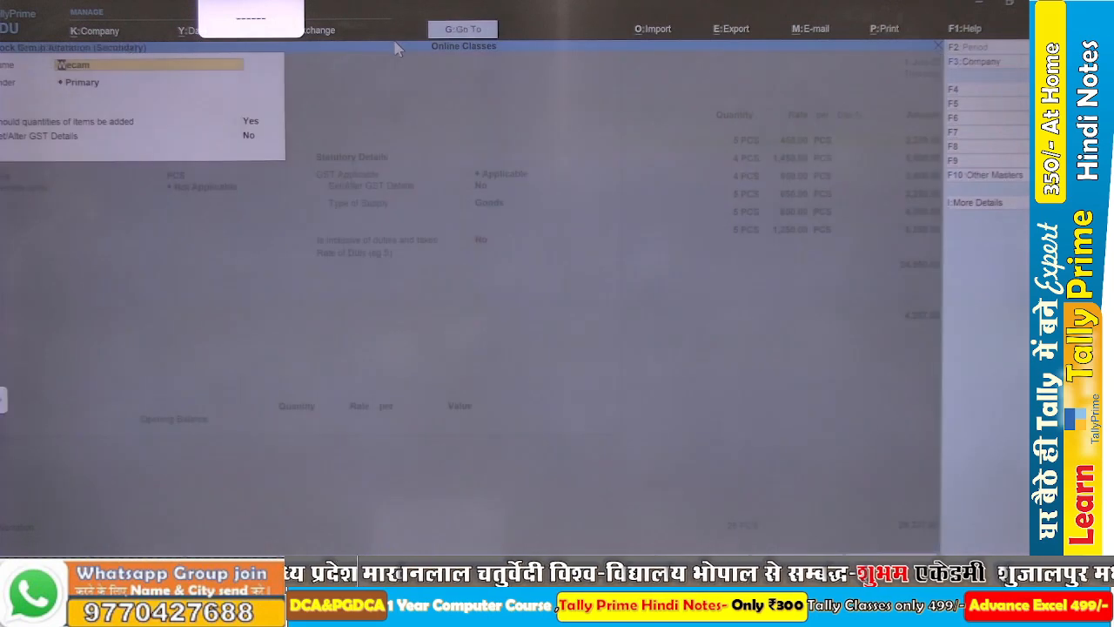
Set the Wecam group's Set/Alter GST Details option to Yes, change its Integrated Tax rate to 5%, and save the group.
key("Return")
key("Return")
key("Return")
key("y")
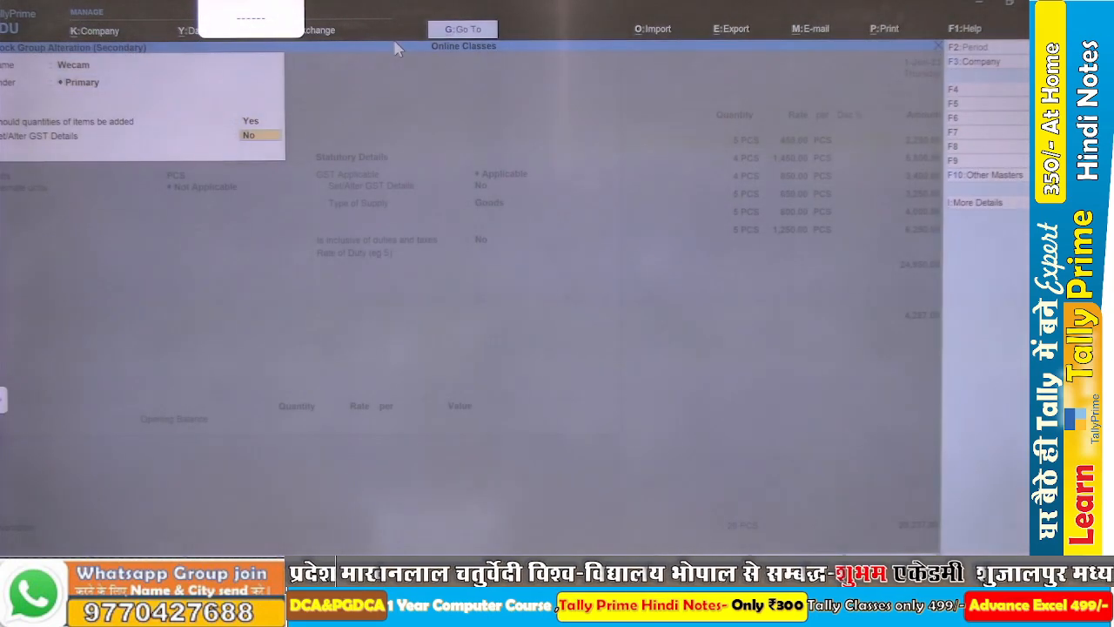
key("Return")
key("Return")
key("Return")
key("Return")
key("Return")
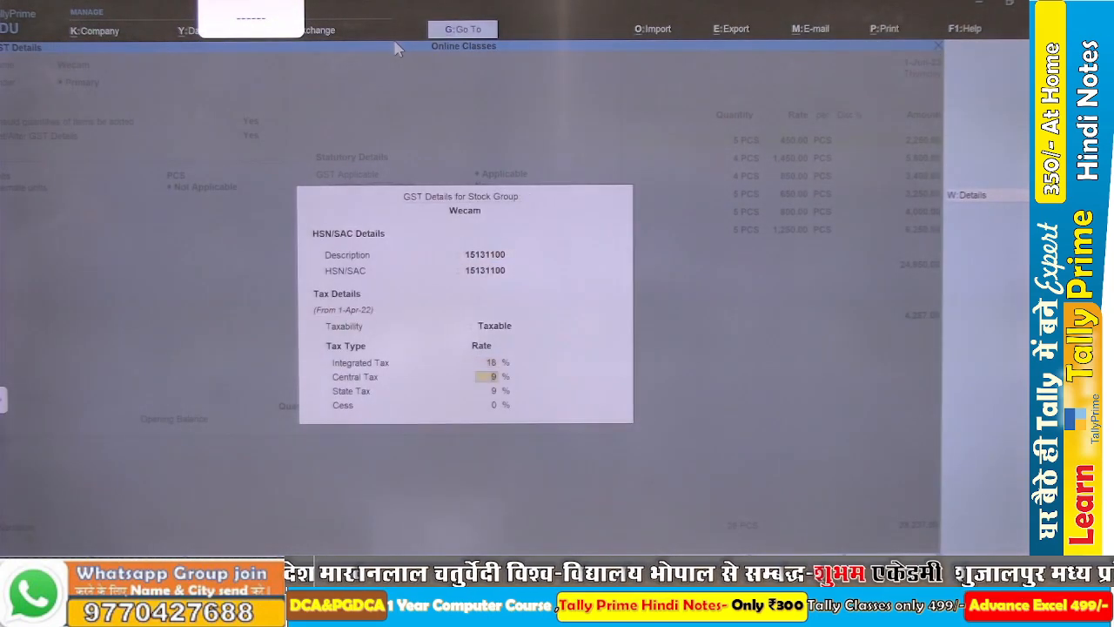
key("Up")
type("5")
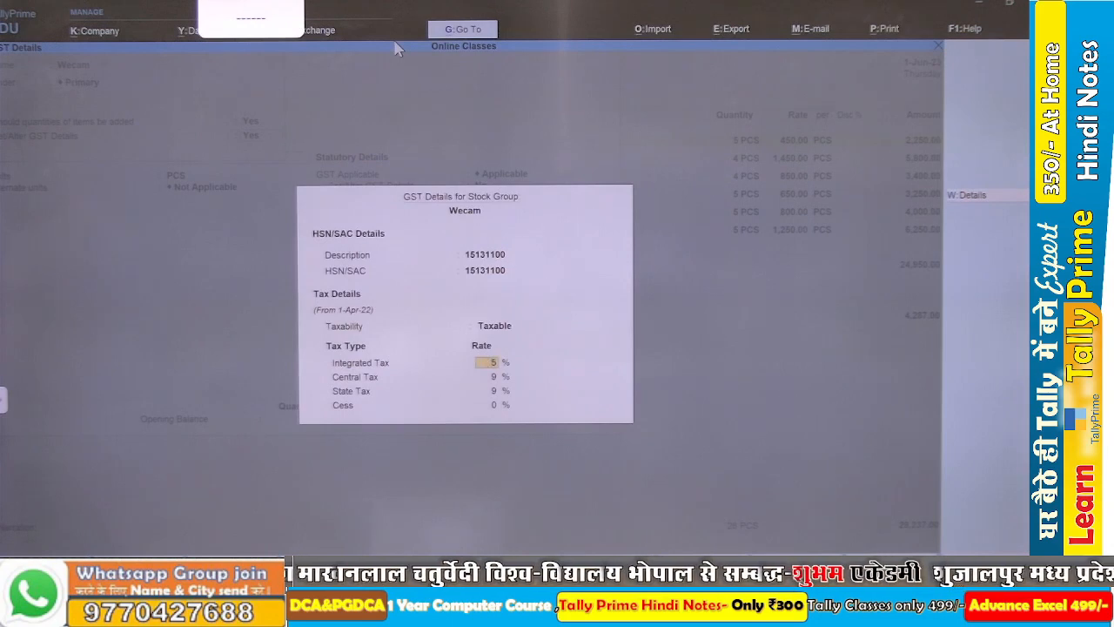
key("Return")
key("Return")
key("Return")
key("Return")
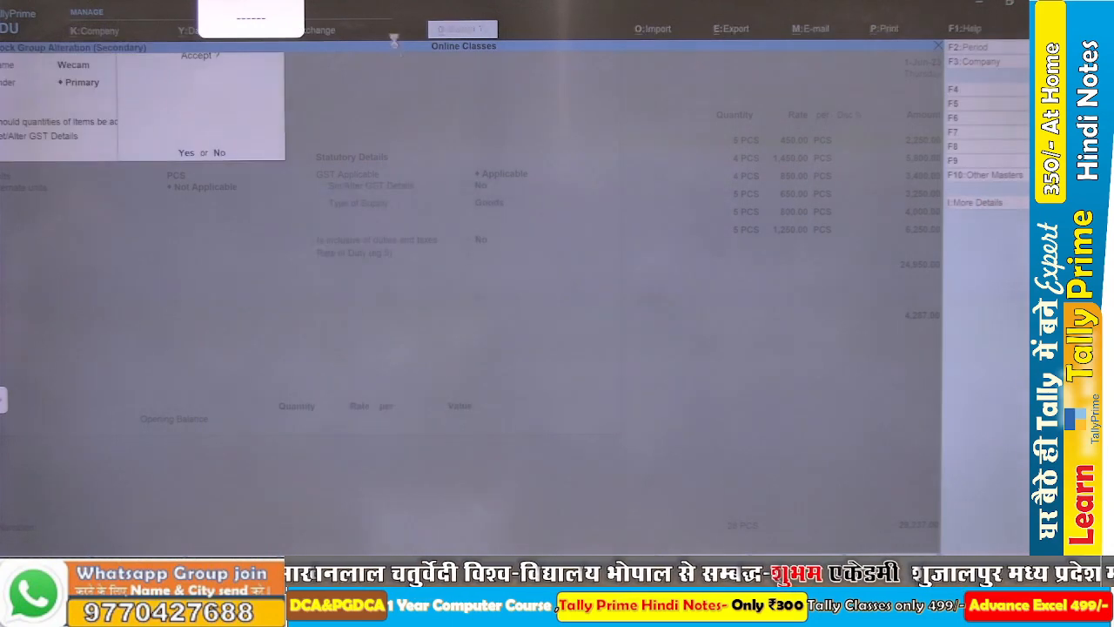
key("Return")
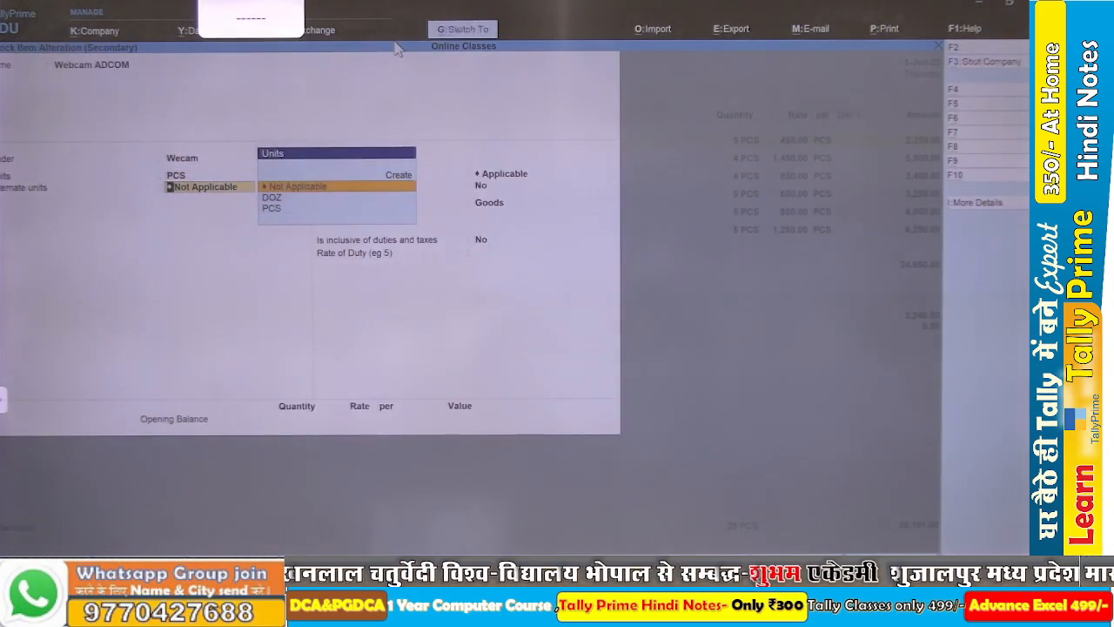
Save the Webcam ADCOM stock item and continue through its voucher line to the Webcam Logitech line.
key("ctrl+a")
key("Return")
key("Return")
key("Return")
key("Return")
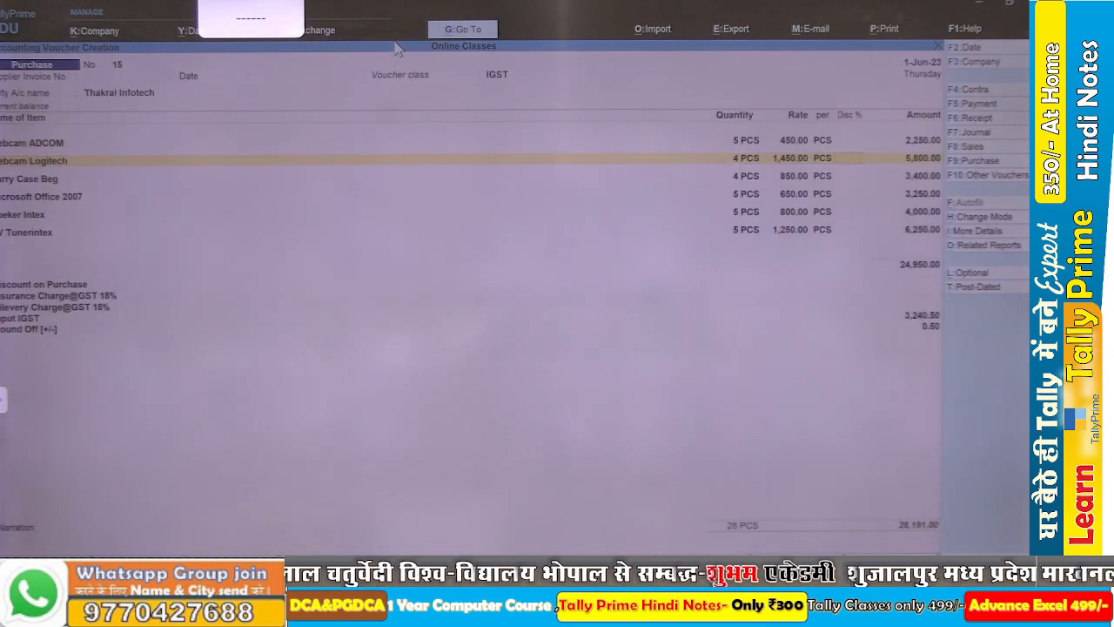
Continue through the Webcam Logitech and Carry Case Beg lines and open the Microsoft Office 2007 stock item for alteration.
key("Return")
key("Return")
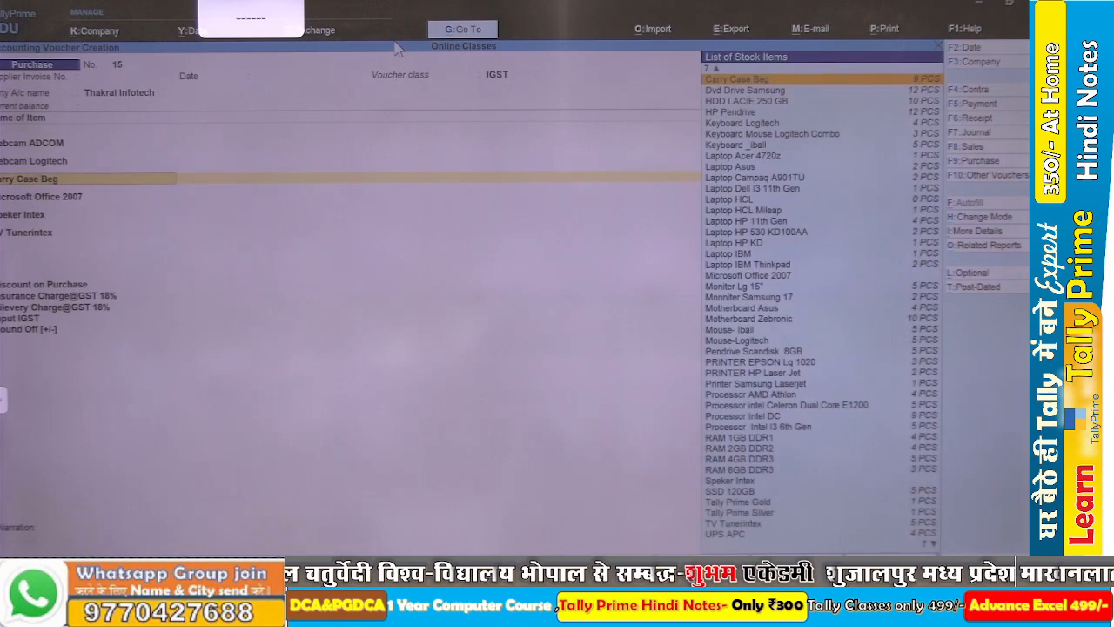
key("Return")
key("Return")
key("Return")
key("Return")
key("Return")
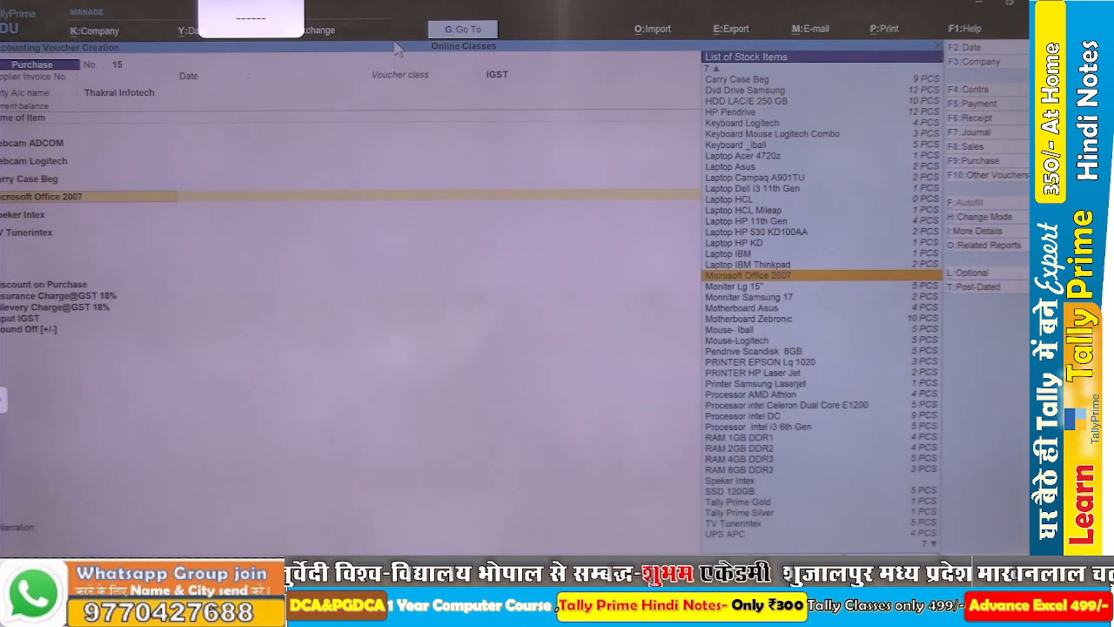
key("ctrl+Return")
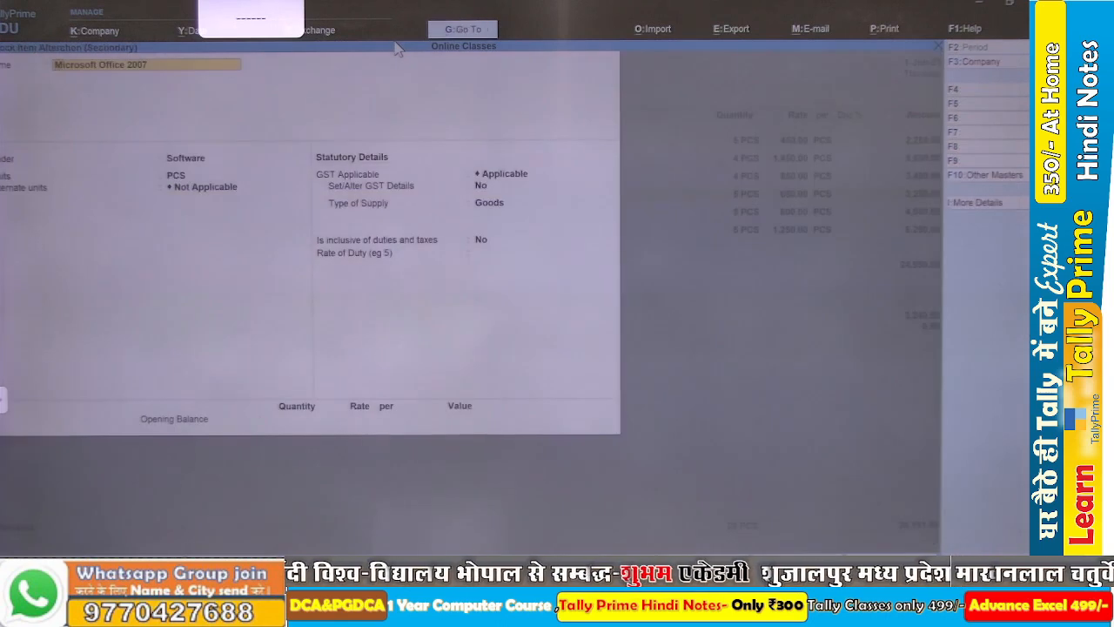
Move the Microsoft Office 2007 stock item from the Software group to Primary, keeping its units unchanged.
key("Up")
key("Up")
key("Up")
key("Up")
key("Up")
key("Up")
key("Up")
key("Up")
key("Up")
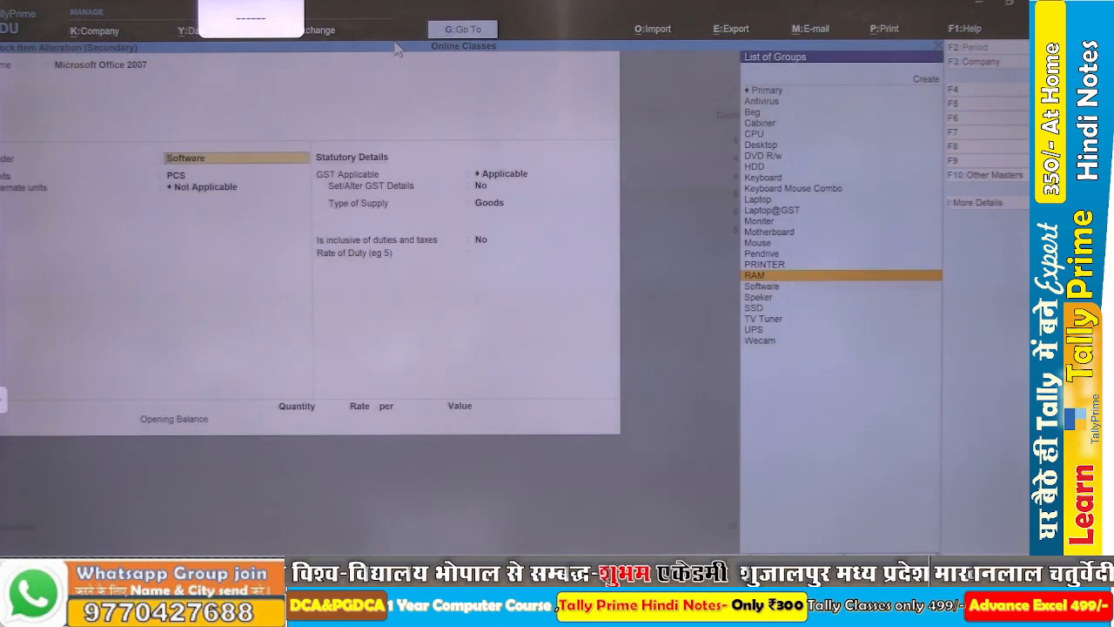
key("Up")
key("Up")
key("Up")
key("Up")
key("Up")
key("Up")
key("Up")
key("Up")
key("Up")
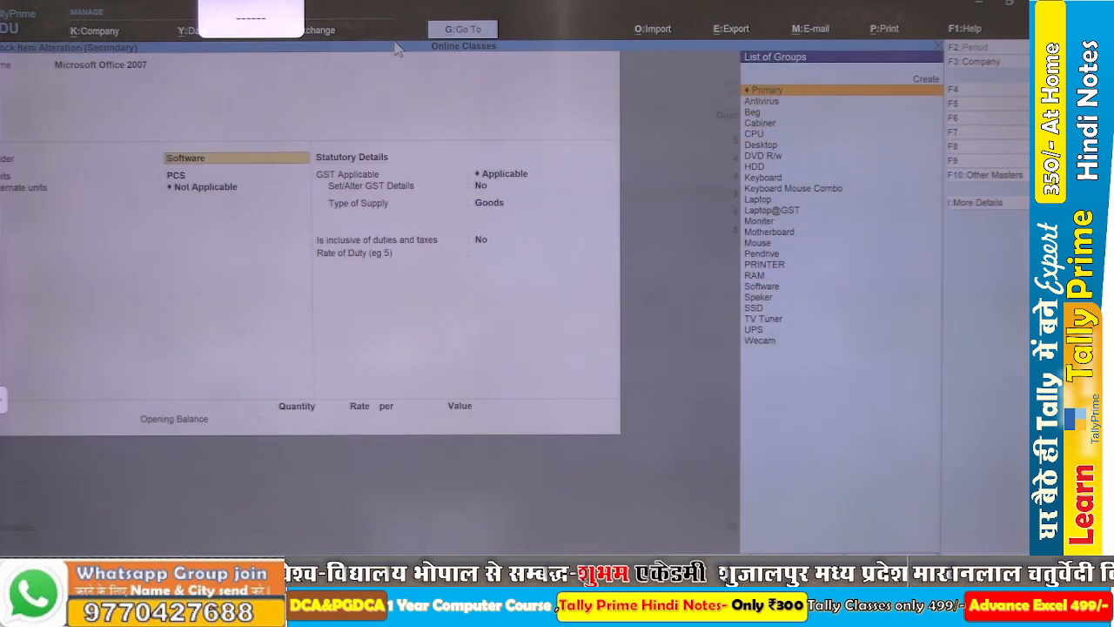
key("Return")
key("Return")
key("Return")
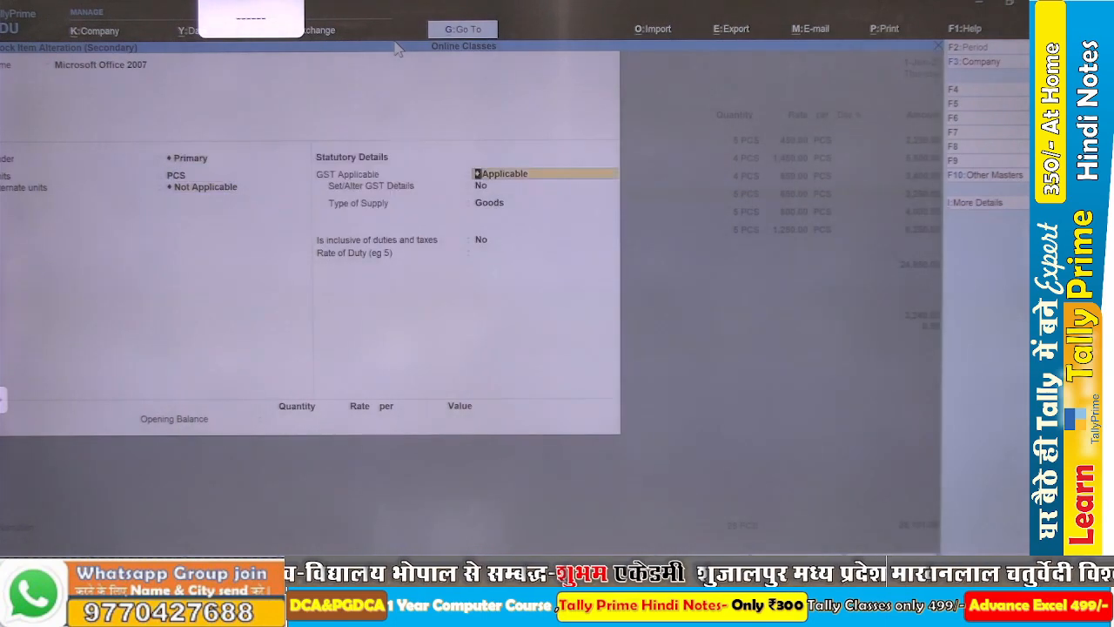
Set the item's Set/Alter GST Details option to Yes and enter HSN/SAC 49119910.
key("Return")
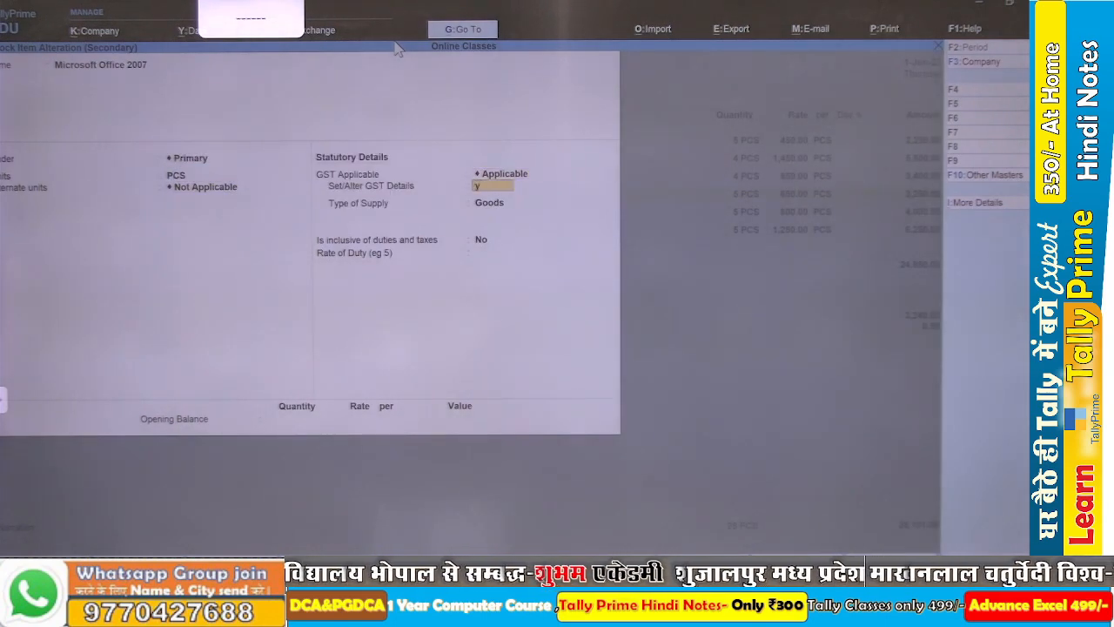
key("y")
key("Return")
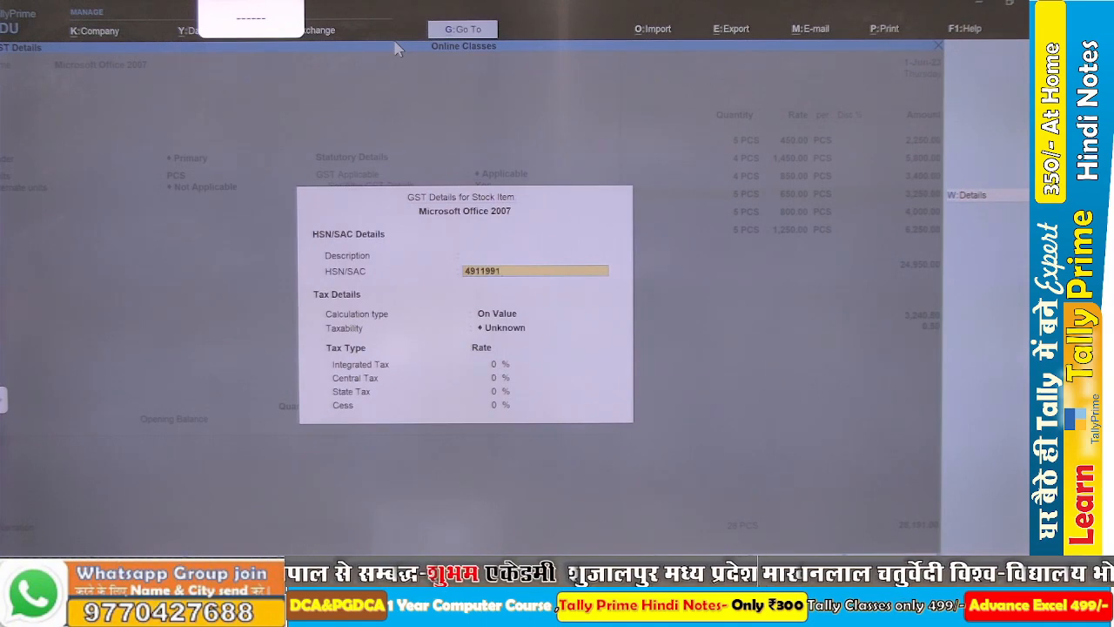
key("Return")
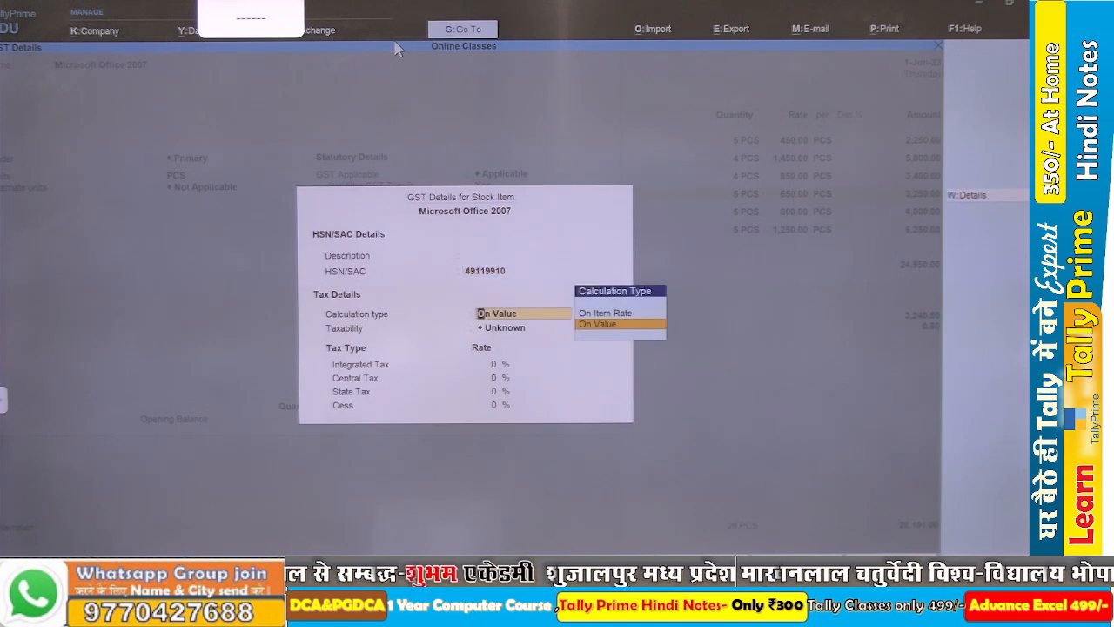
Make Microsoft Office 2007 Taxable on value with 12% Integrated Tax, then save its GST details and the stock item.
key("Return")
key("Down")
key("Down")
key("Down")
key("Return")
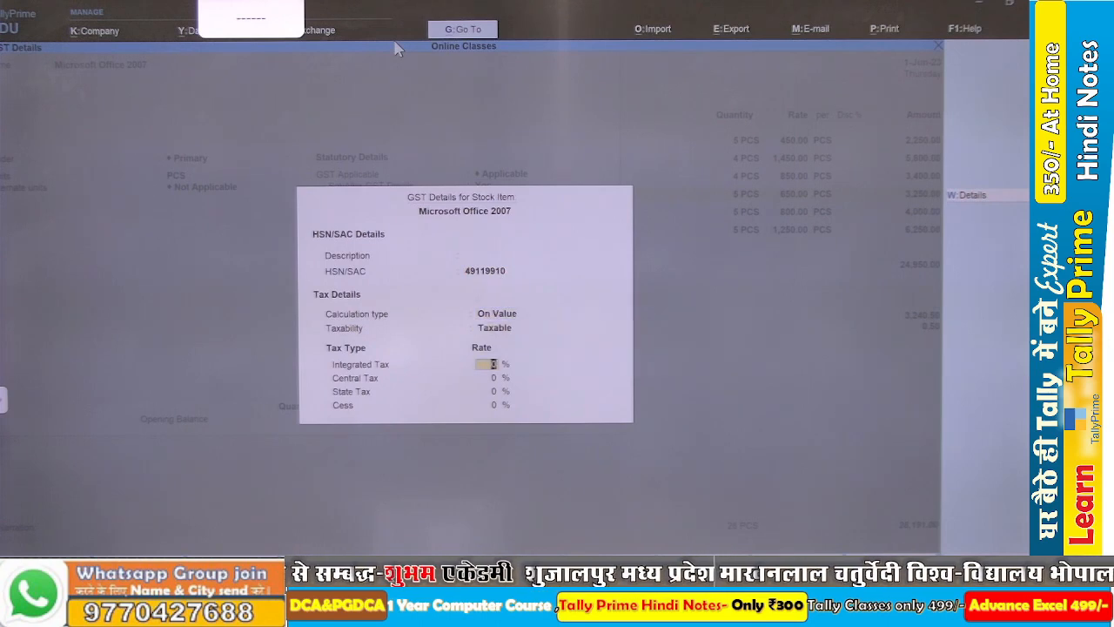
type("18")
key("Return")
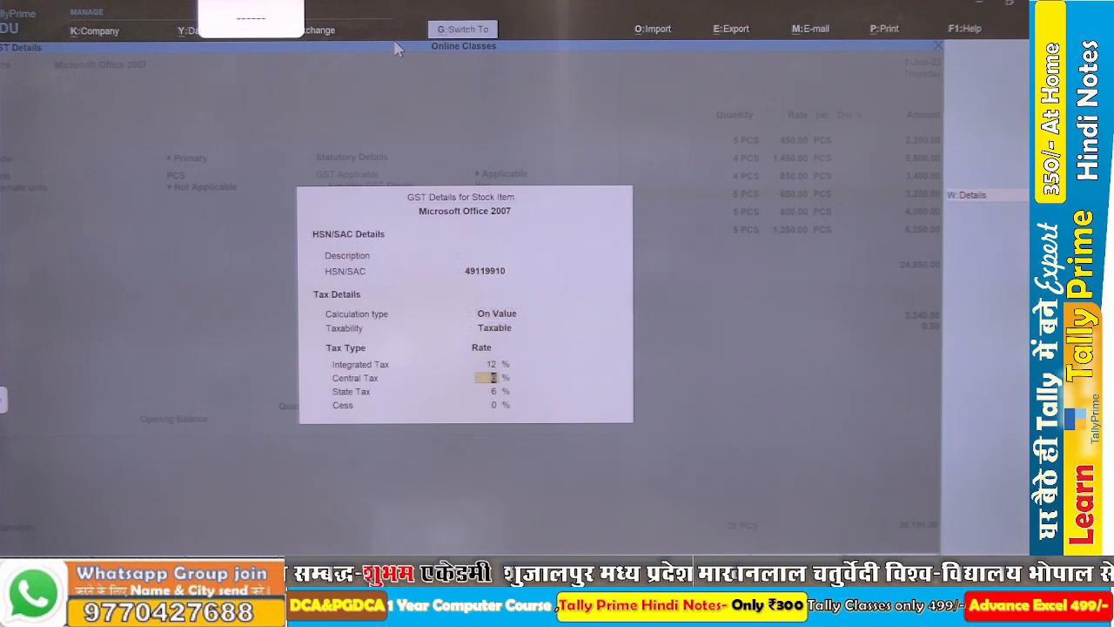
key("ctrl+a")
key("Return")
key("ctrl+a")
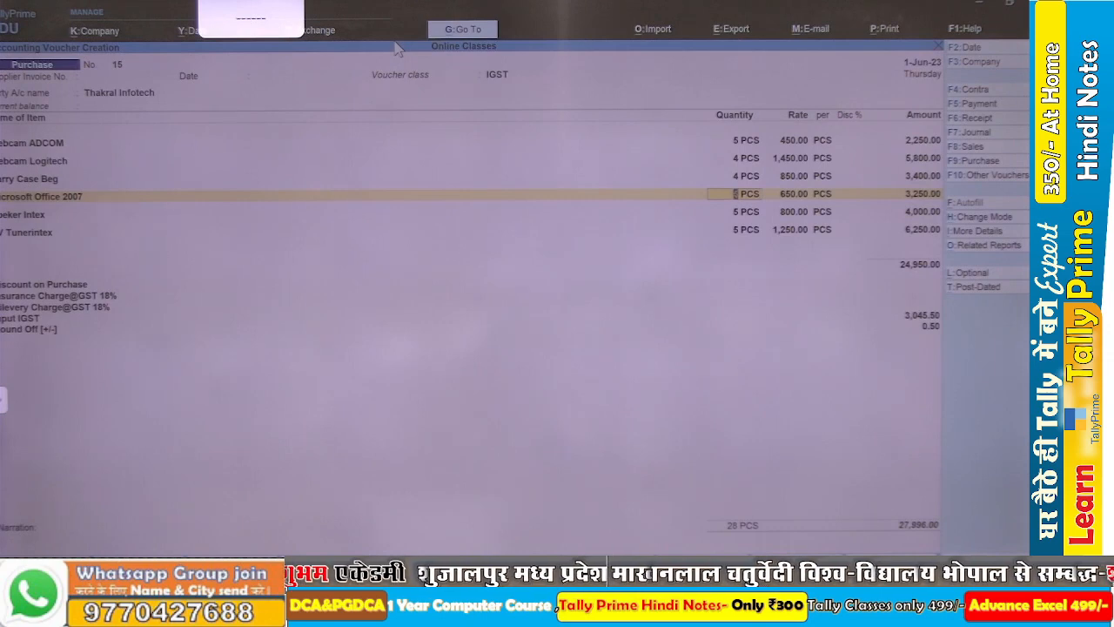
Continue through the Microsoft Office 2007, Speker Intex and TV Tunerintex lines to the Discount on Purchase ledger.
key("Return")
key("Return")
key("Return")
key("Return")
key("Return")
key("Return")
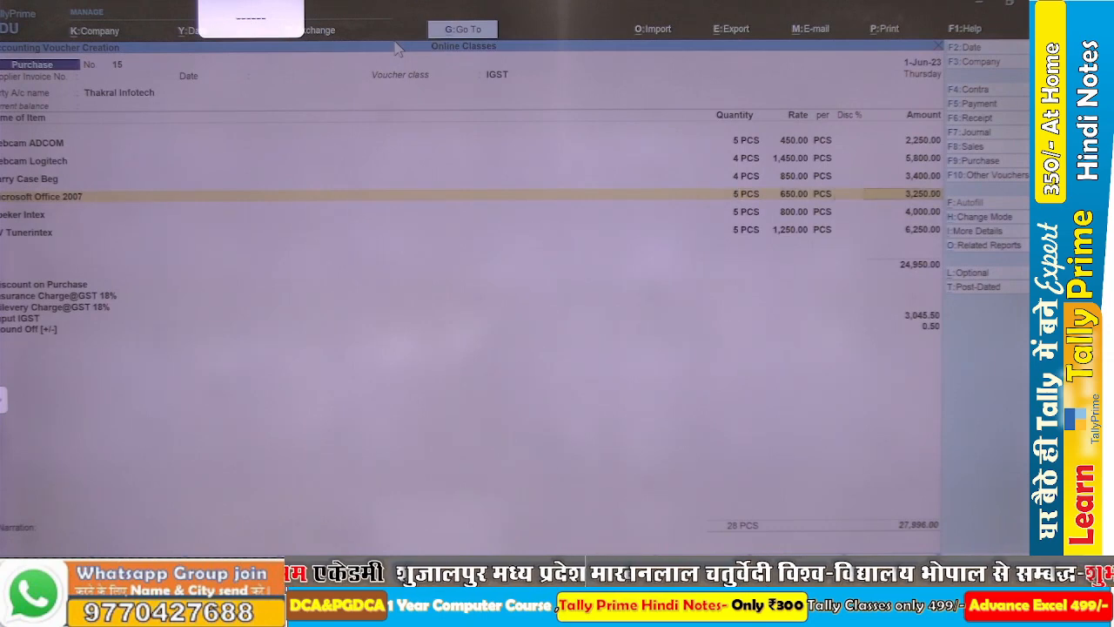
key("Return")
key("Return")
key("Return")
key("Return")
key("Return")
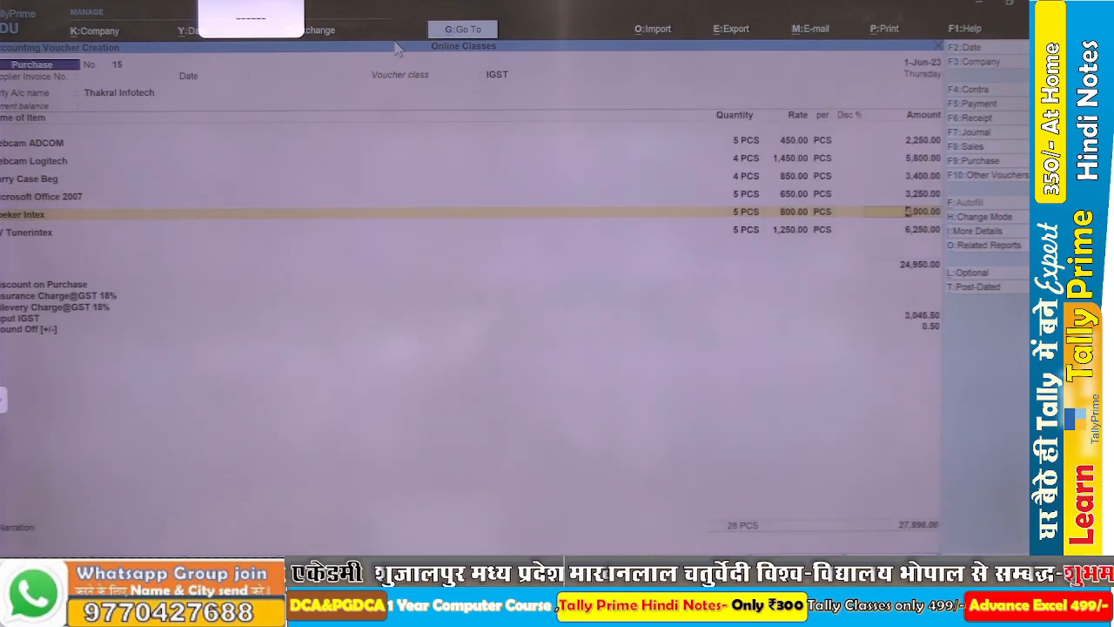
key("Return")
key("Return")
key("Return")
key("Return")
key("Return")
key("Return")
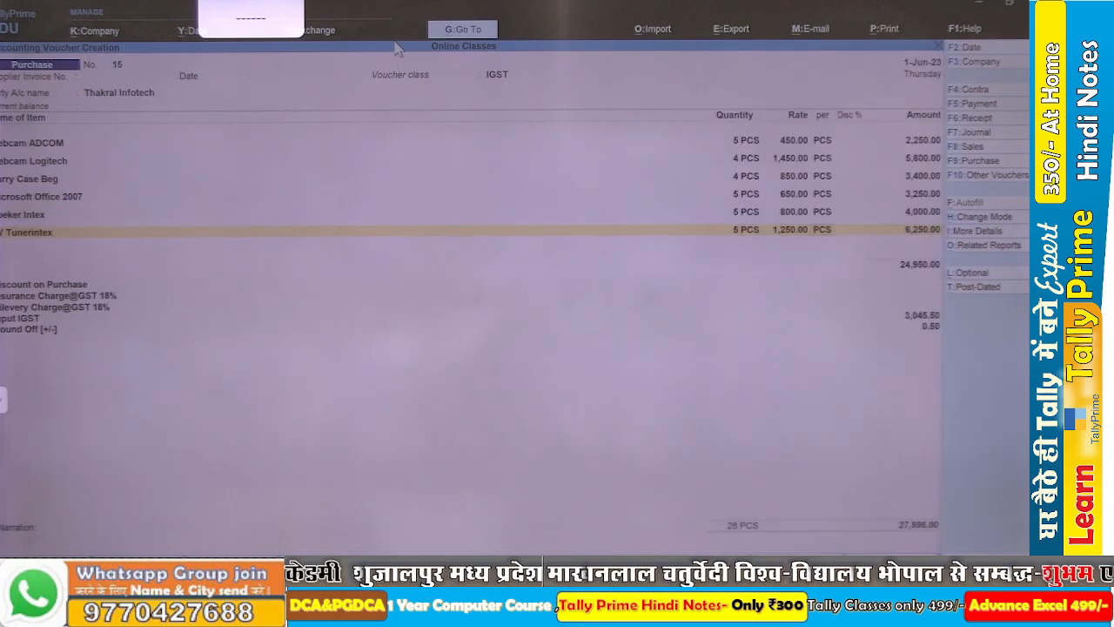
key("Return")
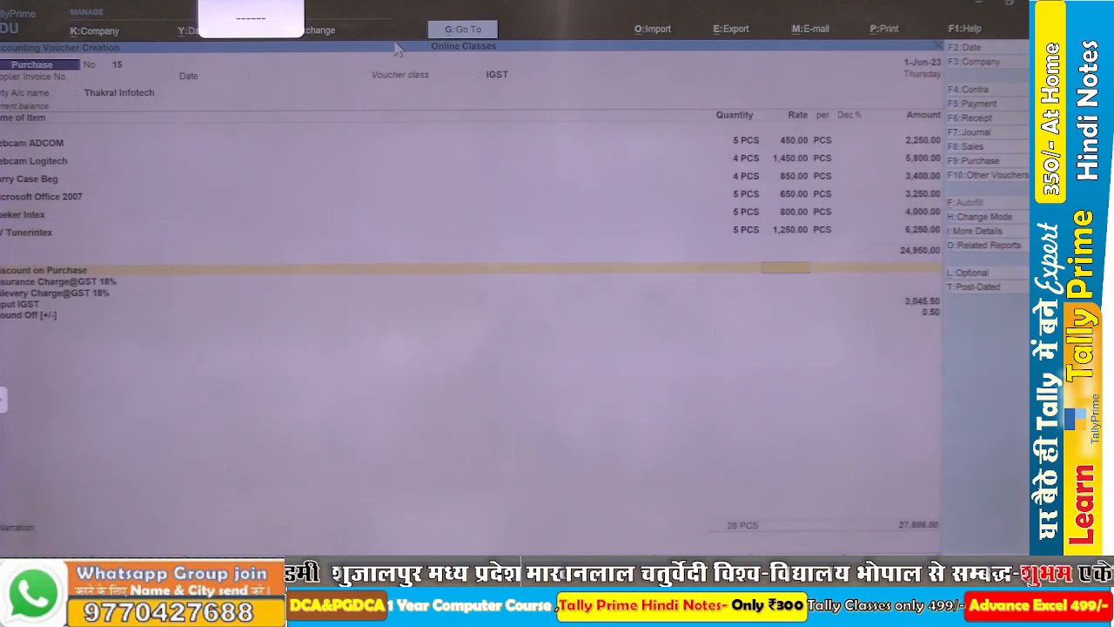
Compare the voucher total with entry 29 in the Word exercise and save the Thakral Infotech purchase voucher in TallyPrime.
key("alt+Tab")
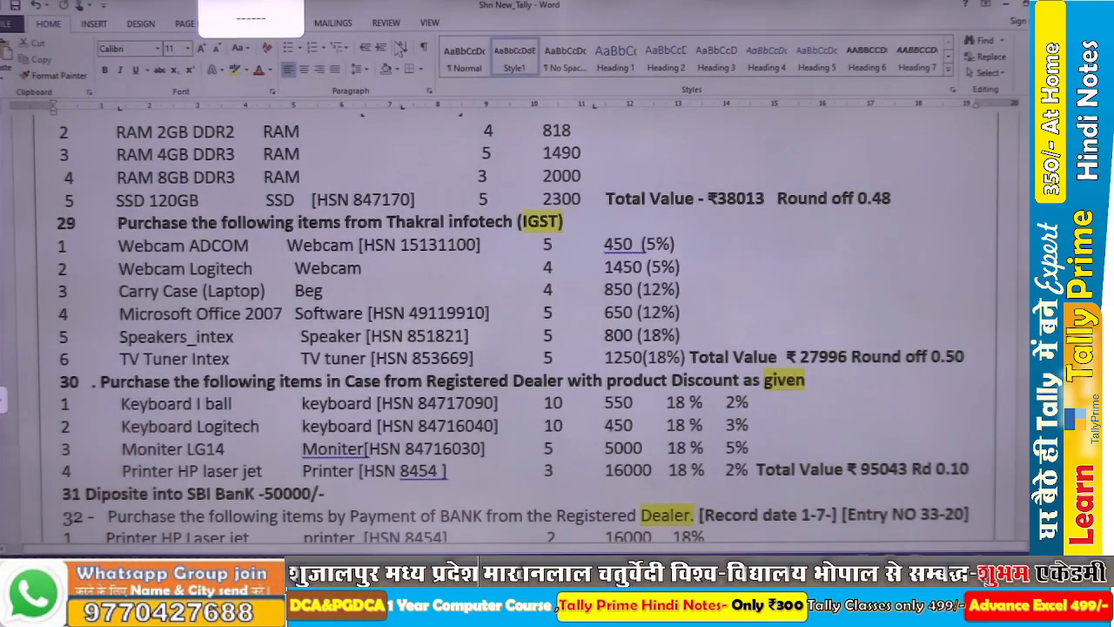
key("alt+Tab")
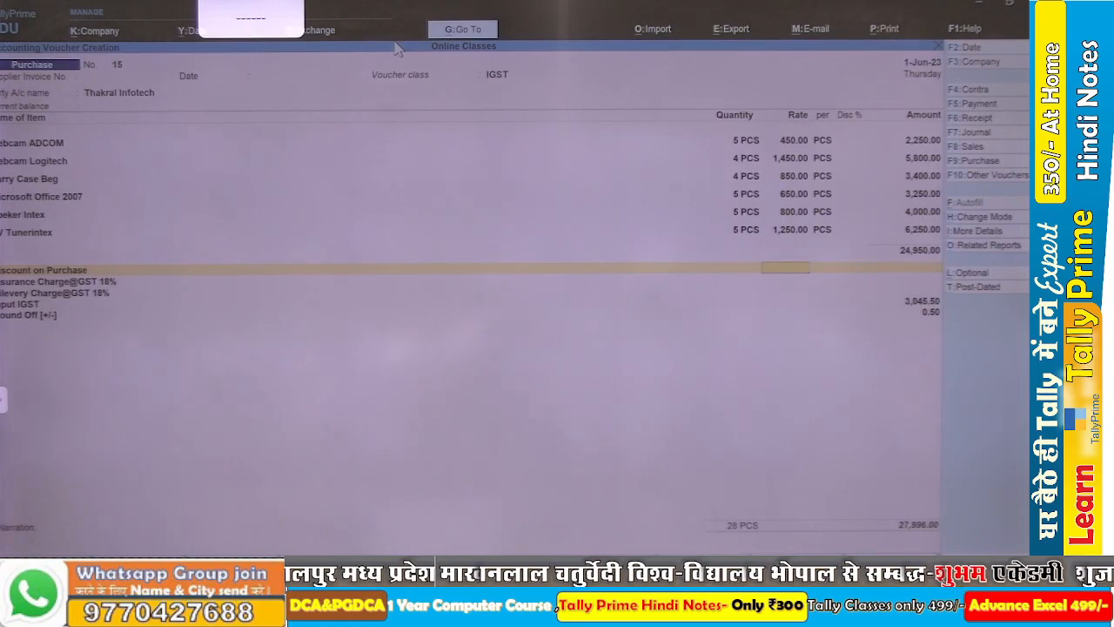
key("ctrl+a")
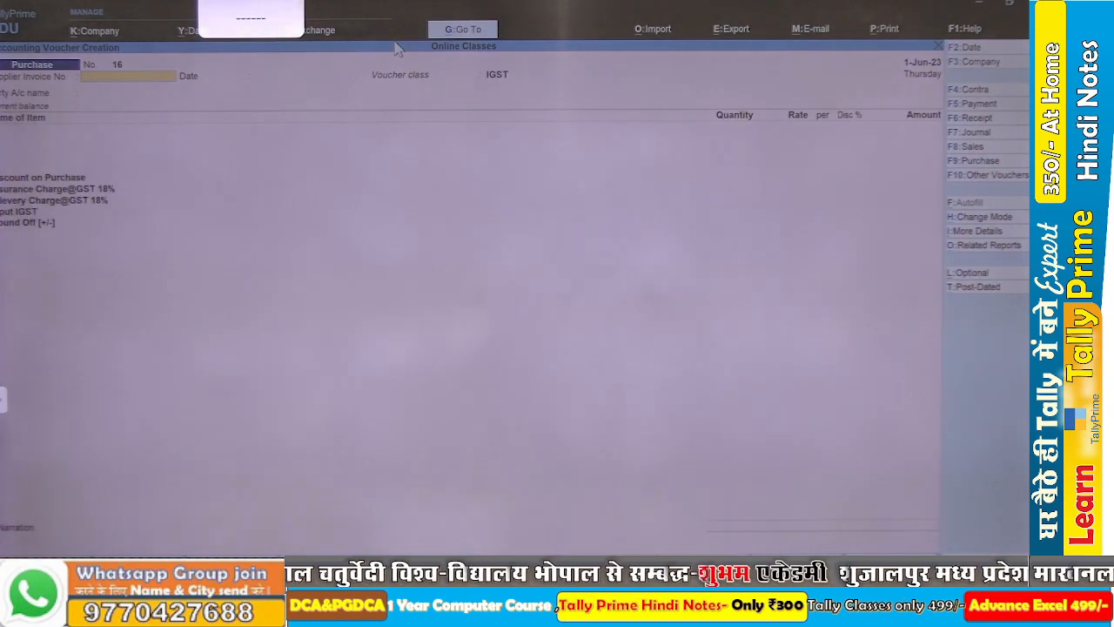
Read entry 30 in the Word exercise and choose Cash as the party account of the new purchase voucher in TallyPrime.
key("alt+Tab")
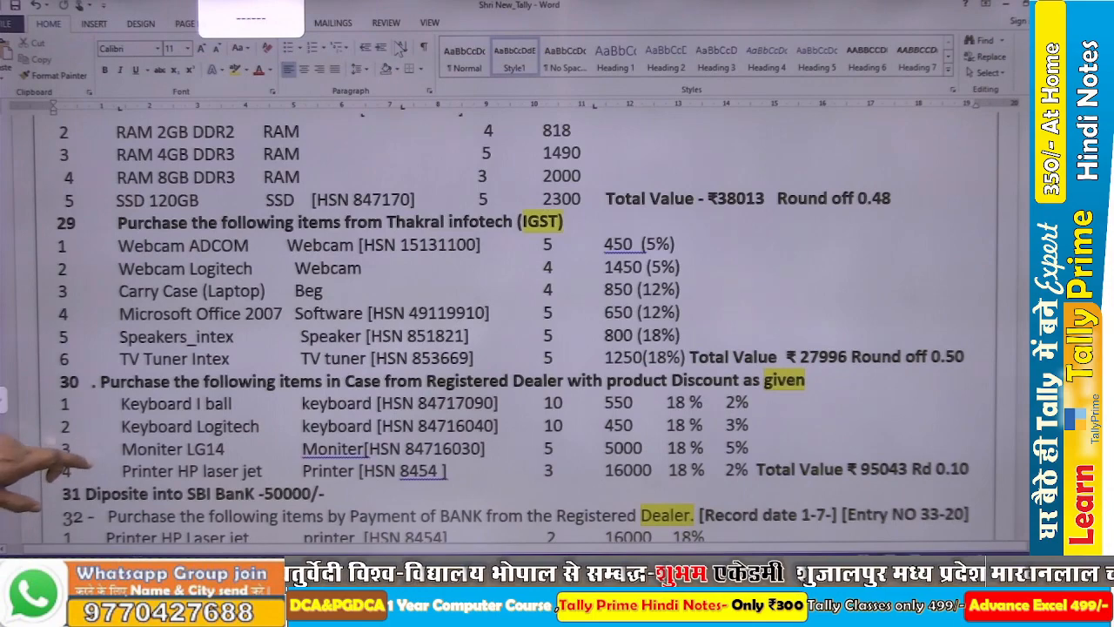
scroll(522, 330, "down", 2)
scroll(522, 330, "down", 3)
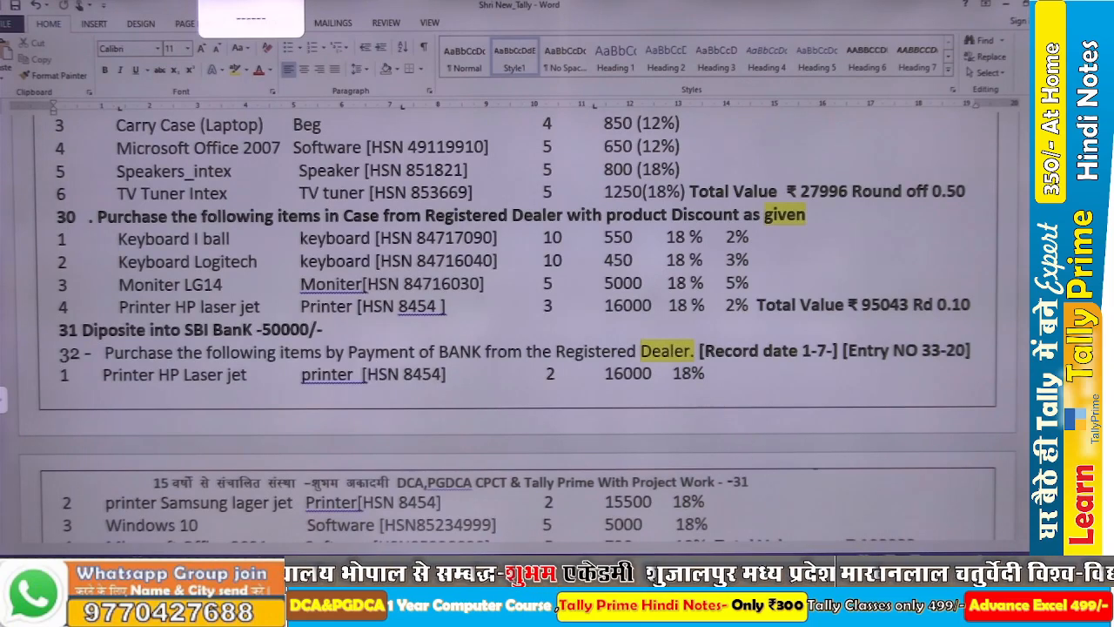
key("alt+Tab")
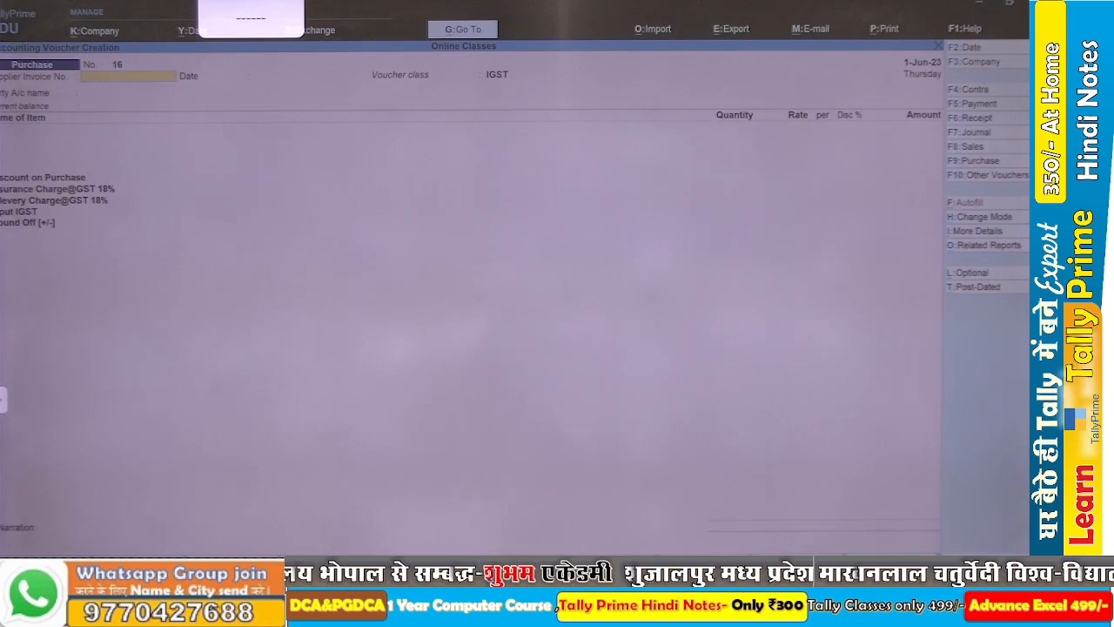
key("Return")
key("Return")
type("Ca")
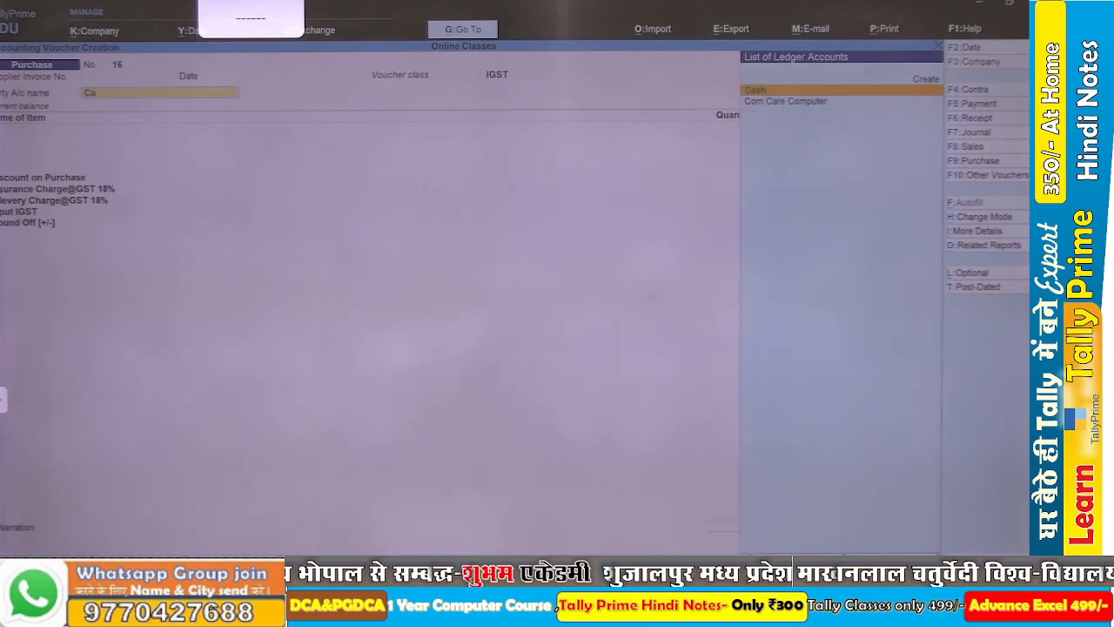
key("Return")
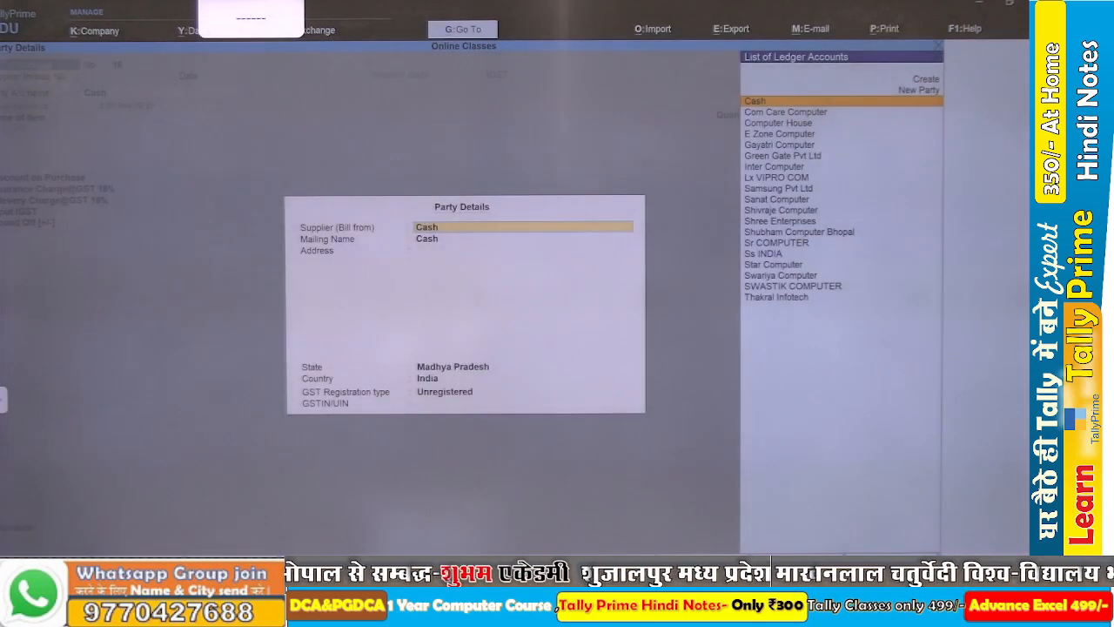
Keep Cash as the supplier in the party details and set the GST Registration type to Regular.
key("Return")
key("Return")
key("Return")
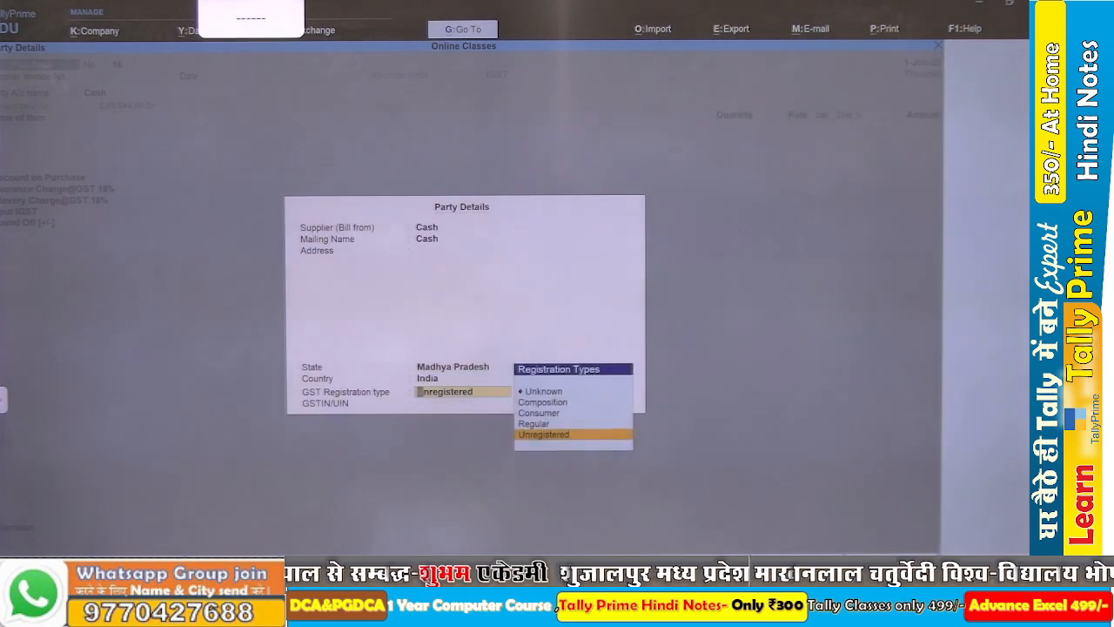
key("Up")
key("Return")
key("Return")
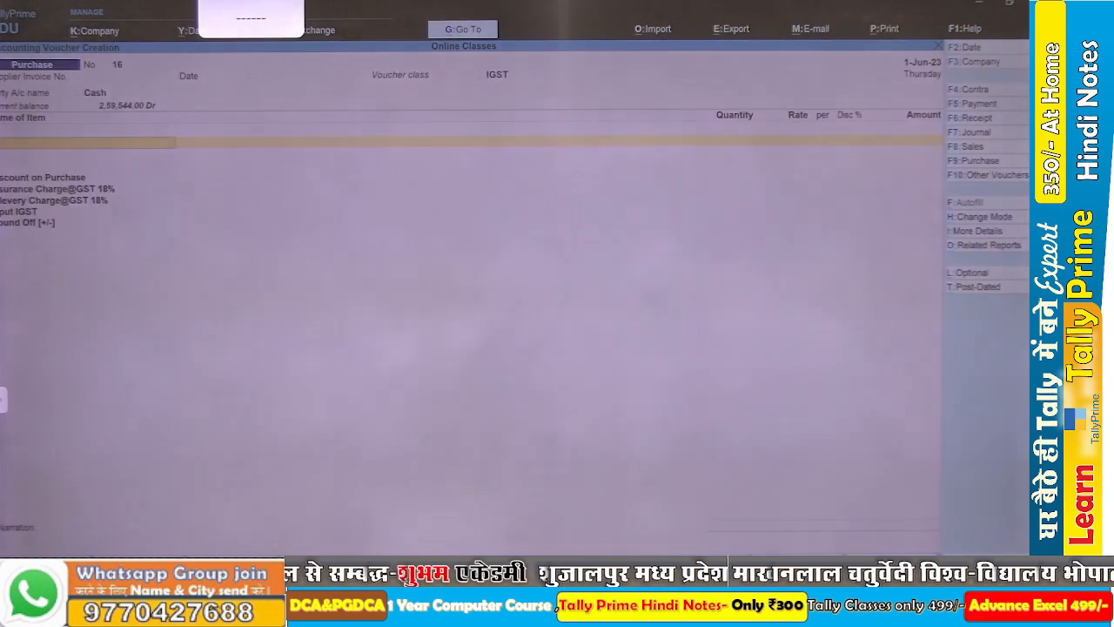
Check entry 30 in the Word exercise and add Keyboard _iball to the TallyPrime voucher with 10 PCS at a rate of 550.
key("ctrl")
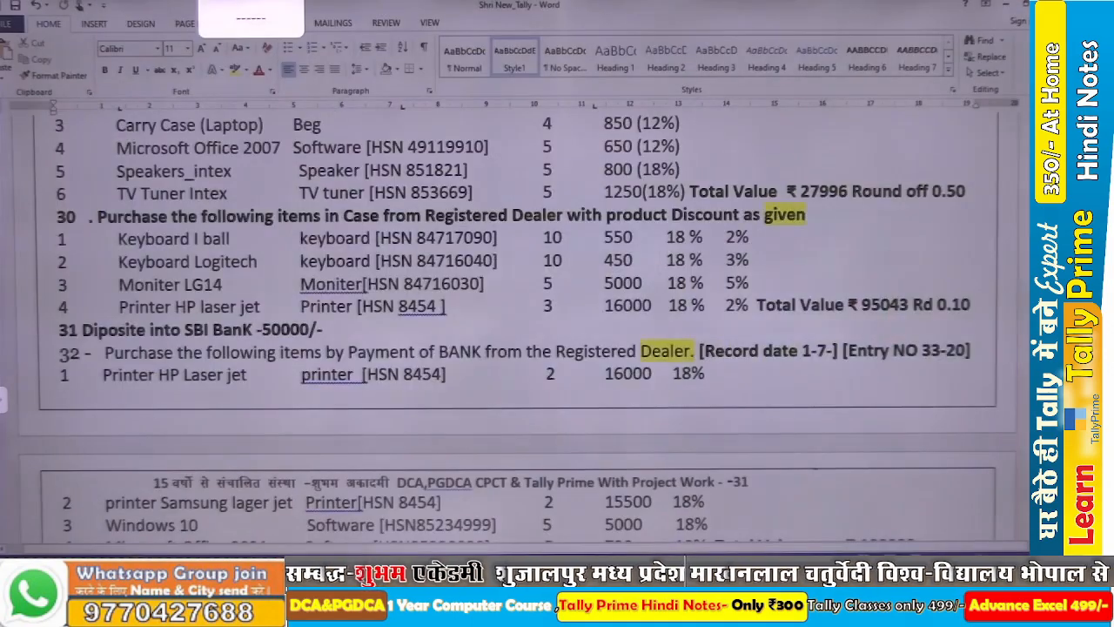
key("alt+Tab")
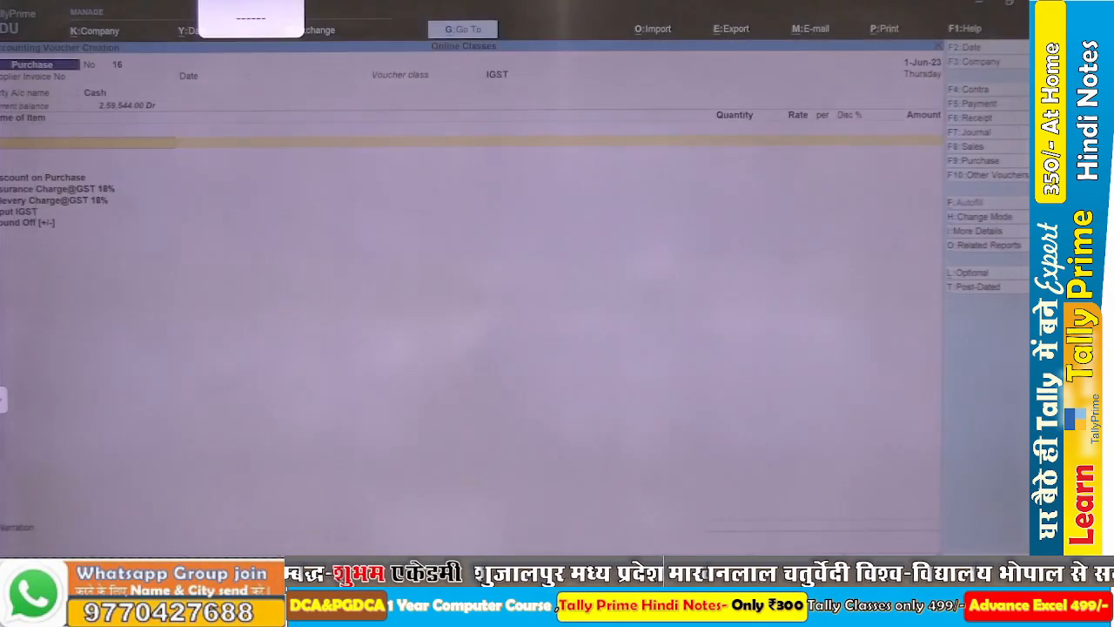
type("k")
key("Down")
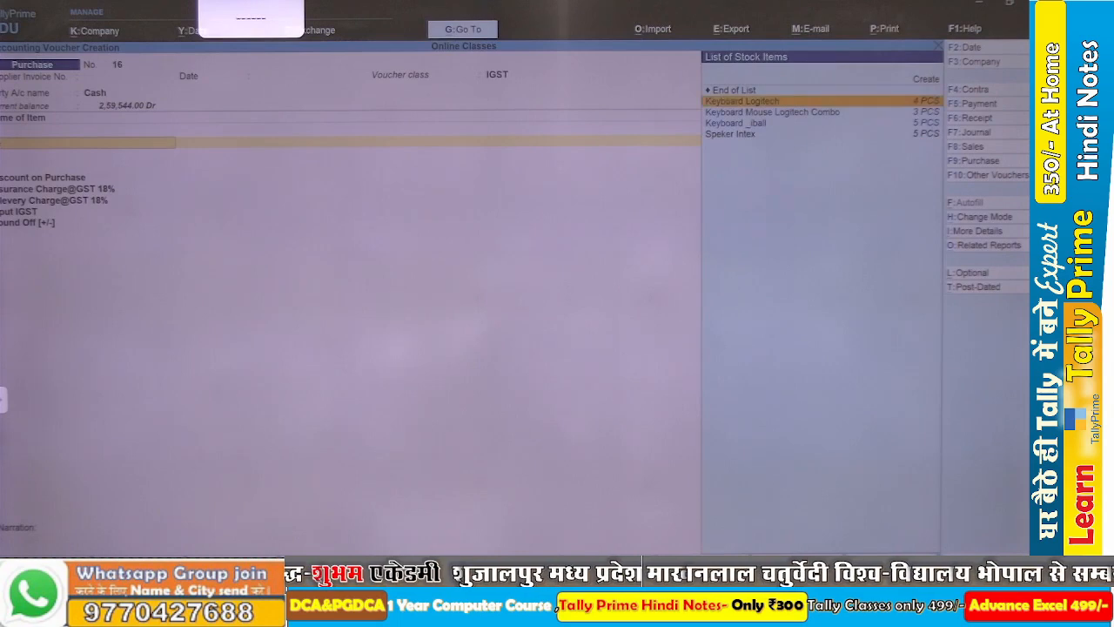
key("Down")
key("Down")
key("Return")
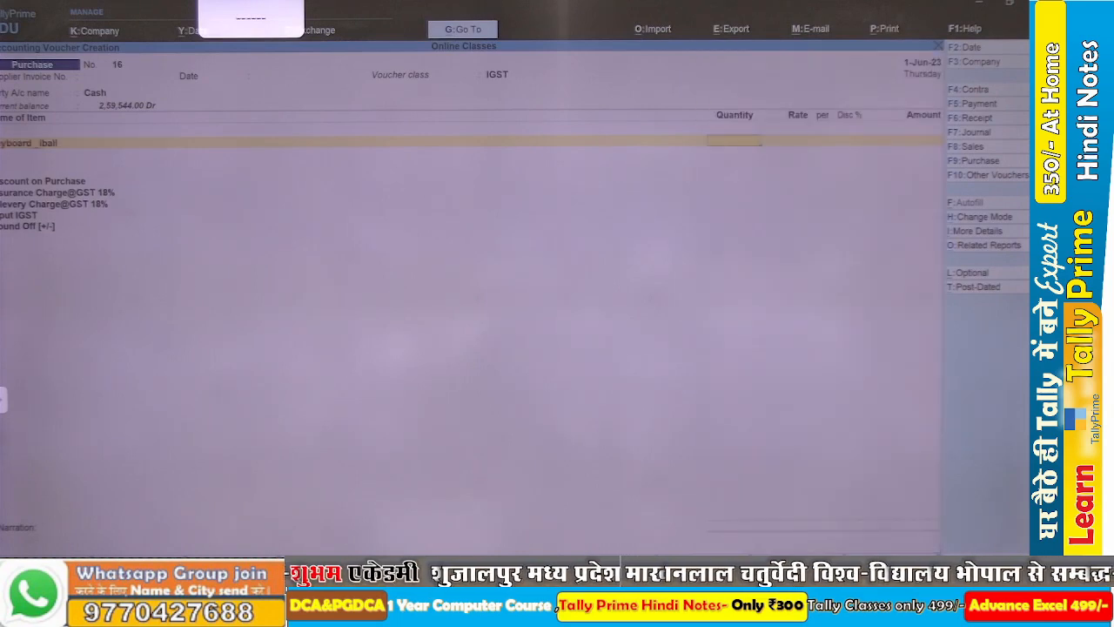
key("Return")
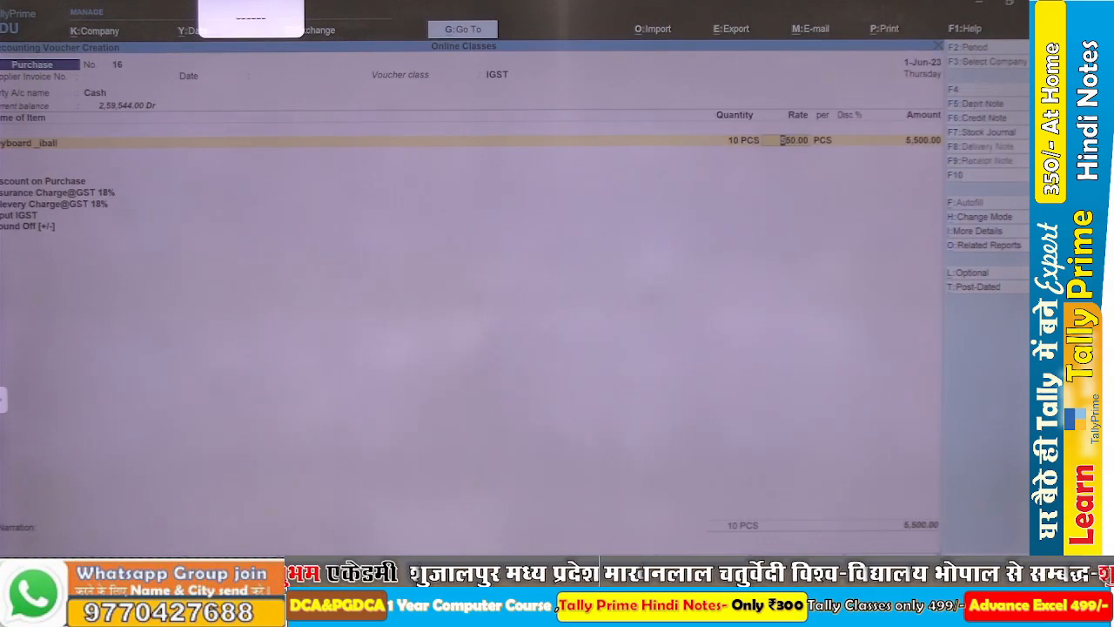
Check the discount in the Word exercise, apply 2% to the Keyboard _iball line, and return to Word for the next item.
key("alt+Tab")
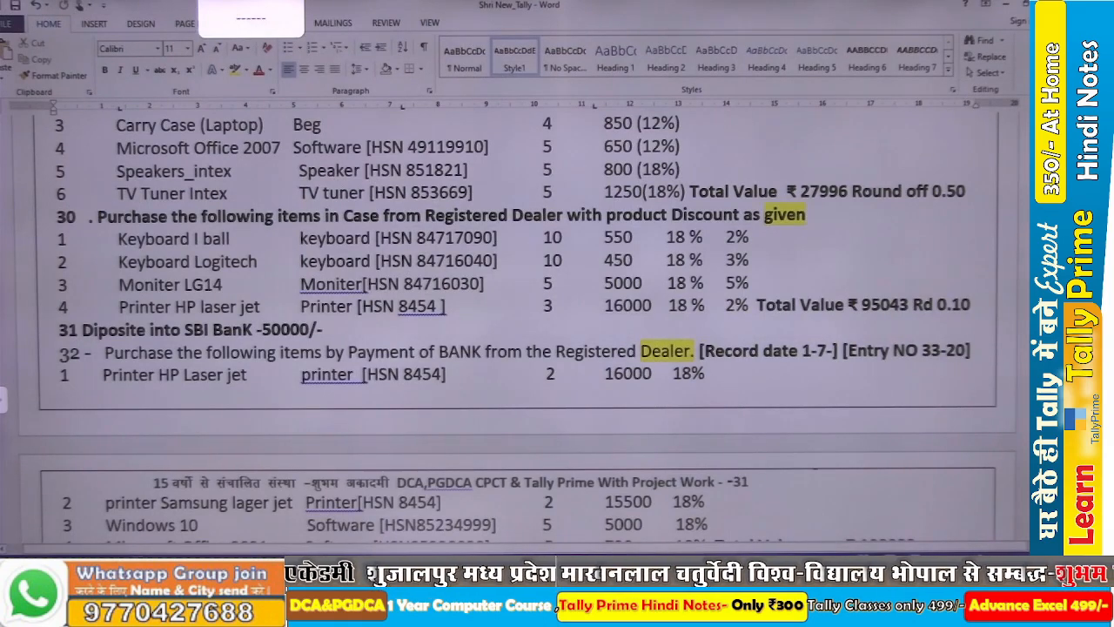
key("alt+Tab")
key("Return")
key("Return")
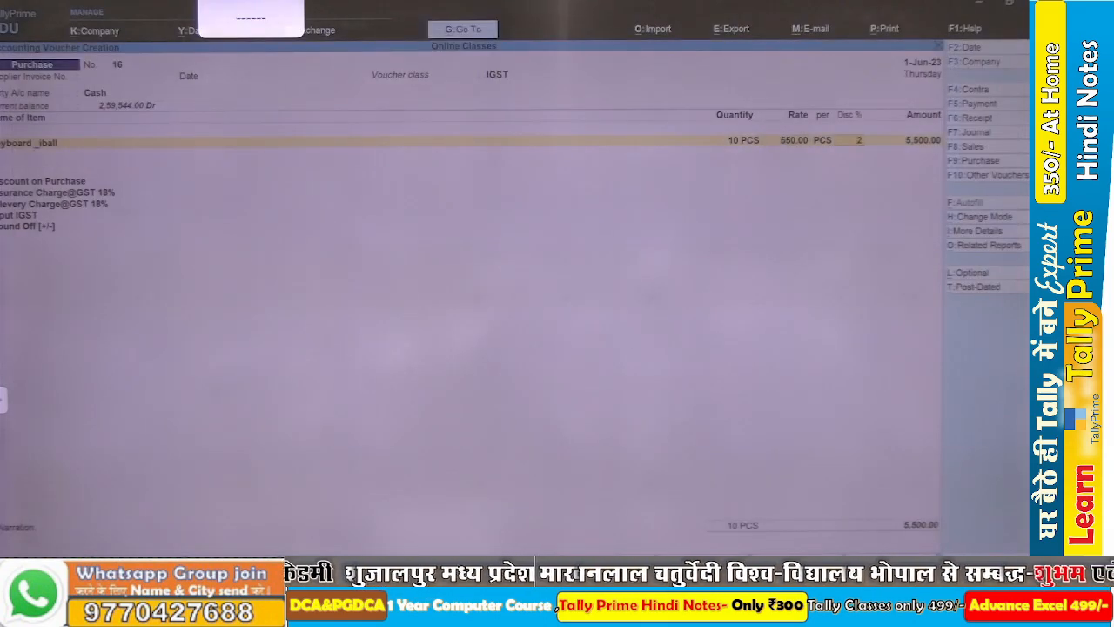
key("Return")
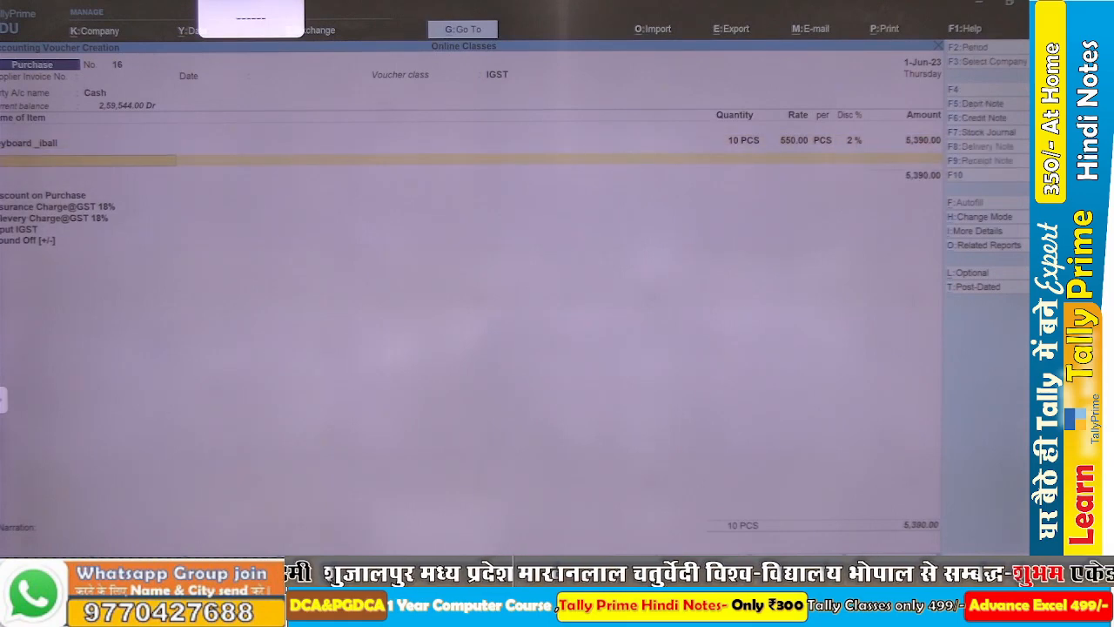
key("alt+Tab")
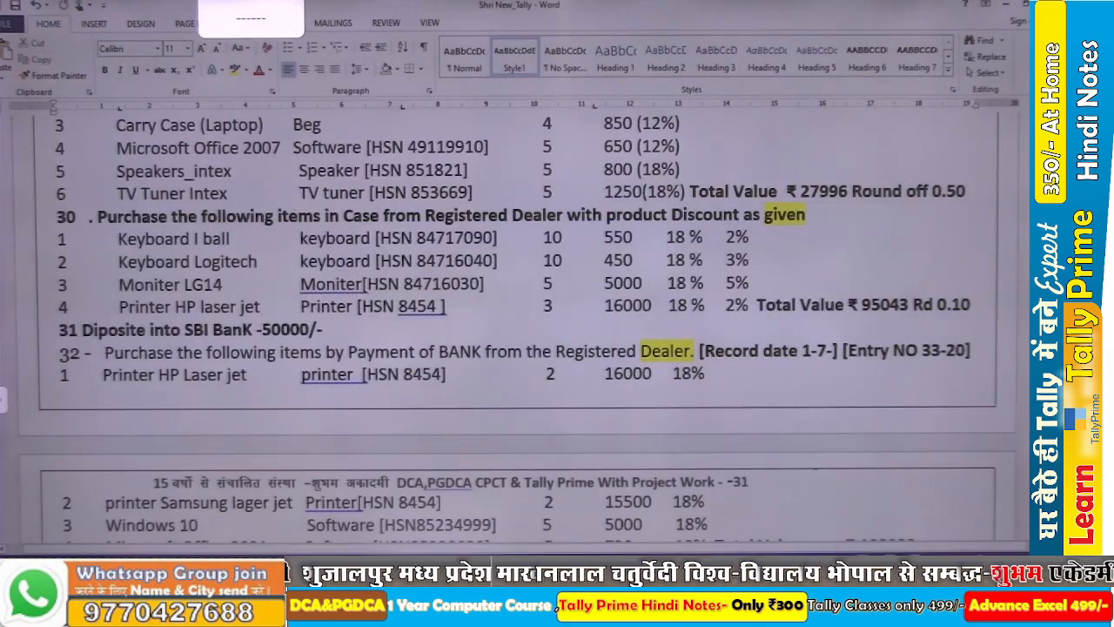
Switch to TallyPrime and add Keyboard Logitech to the purchase voucher with 10 PCS, a rate of 450 and a 3% discount.
key("alt+Tab")
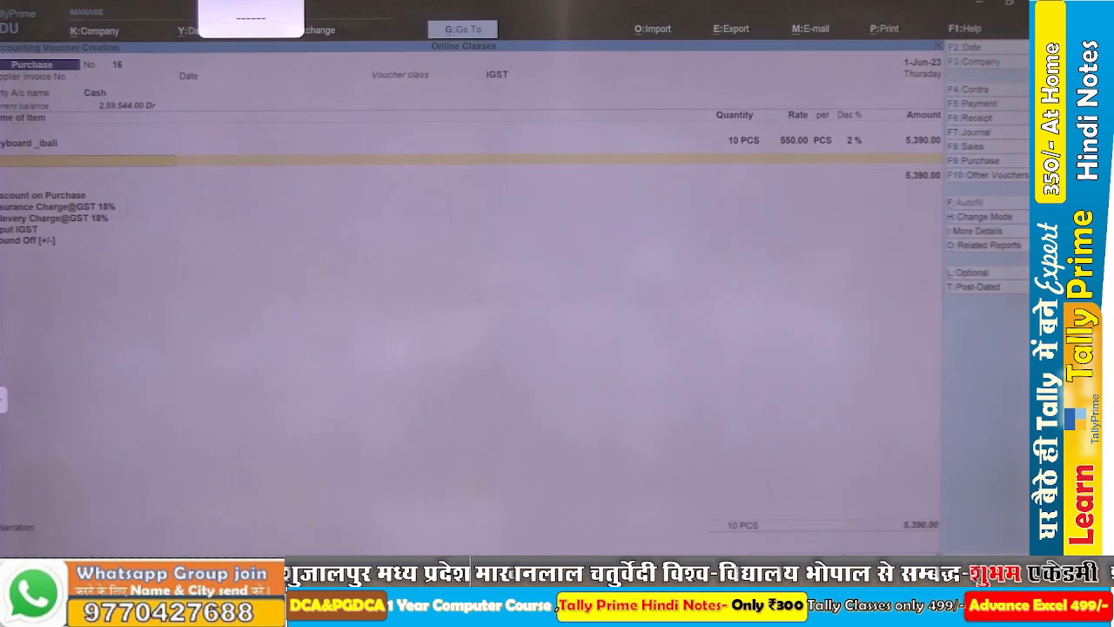
key("Down")
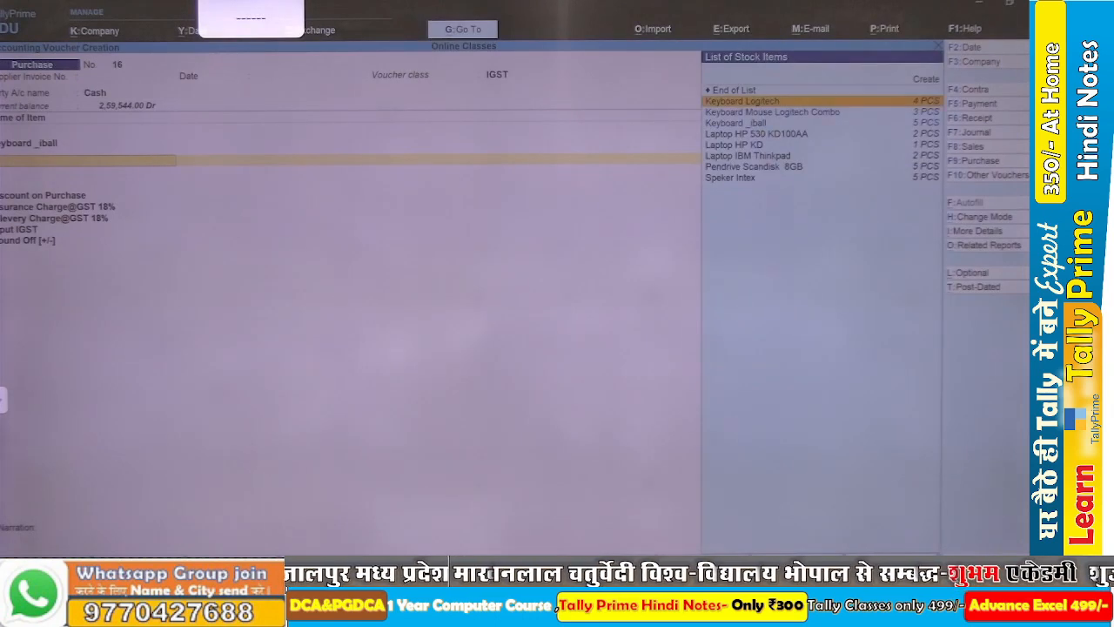
key("Return")
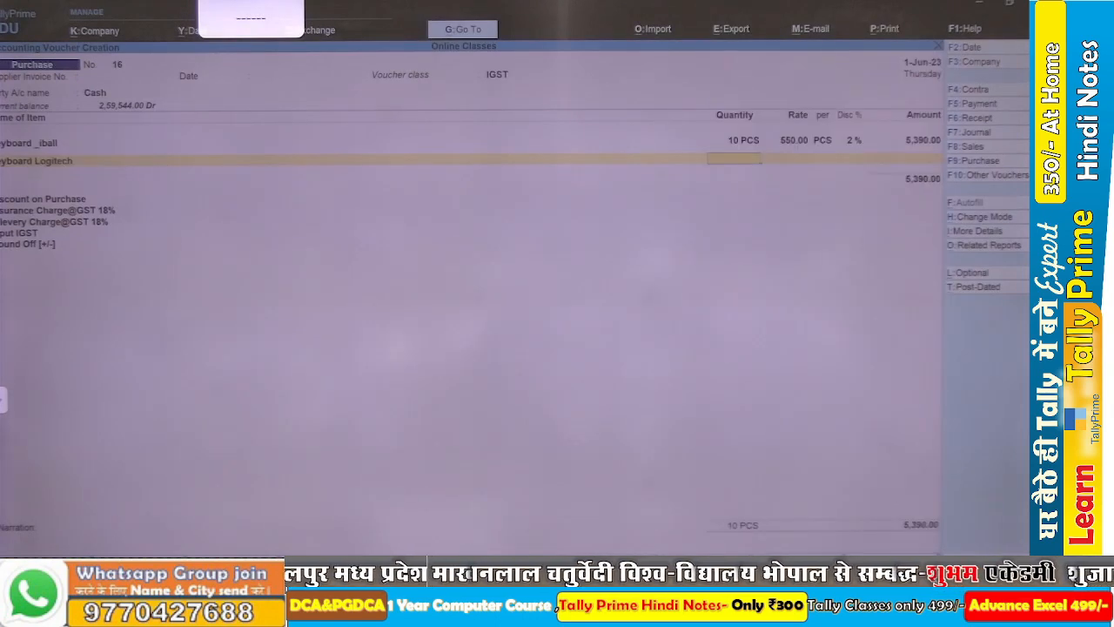
type("10")
key("Return")
type("4")
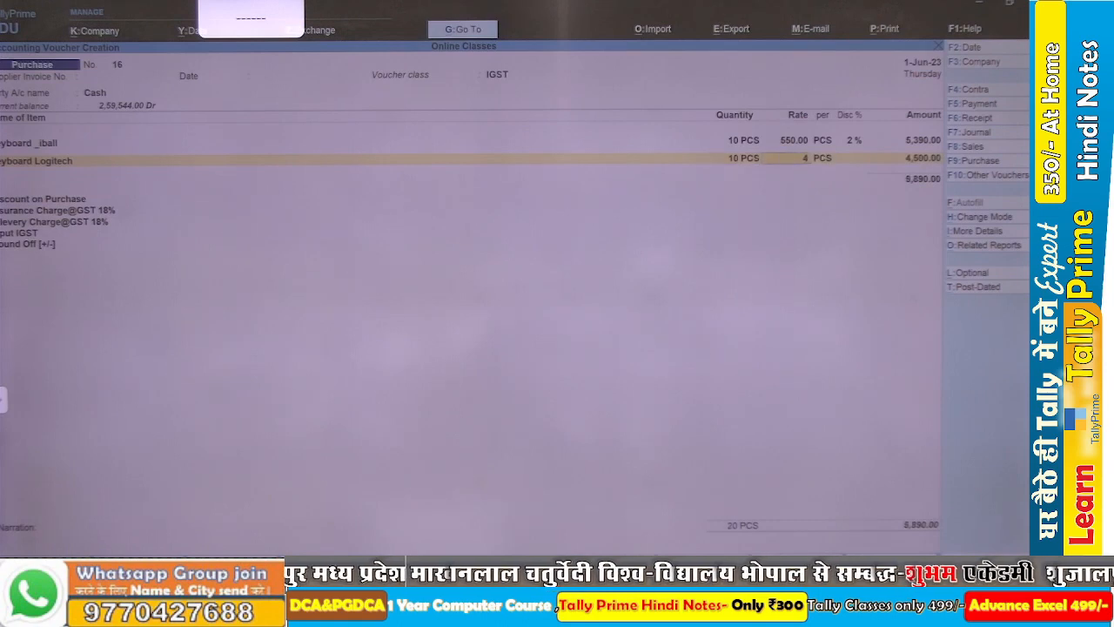
type("50")
key("Return")
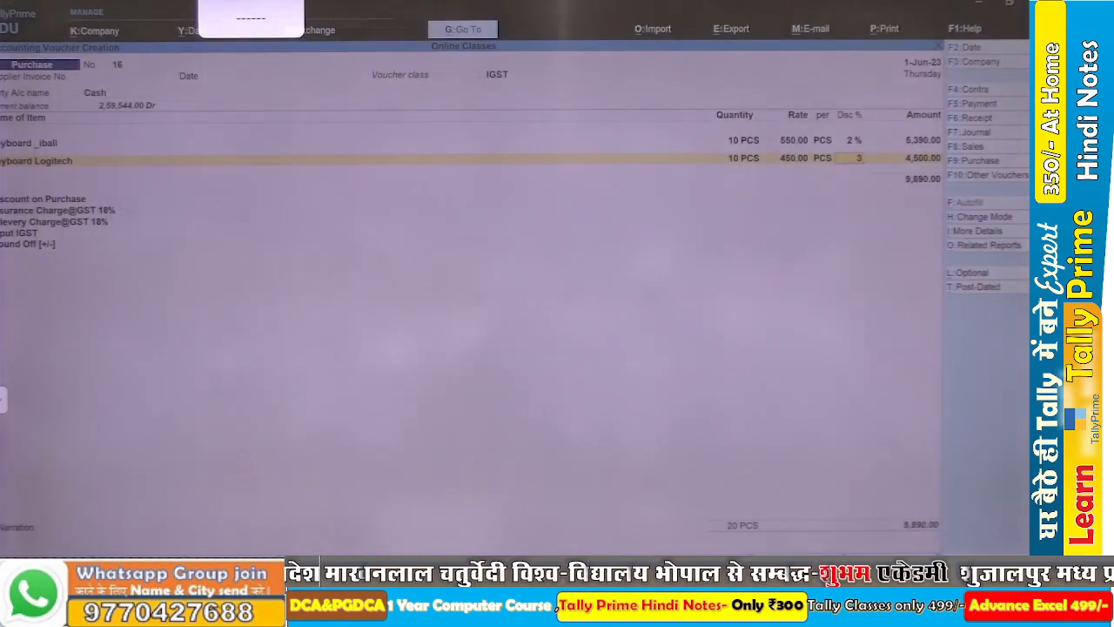
key("Return")
key("Return")
key("Up")
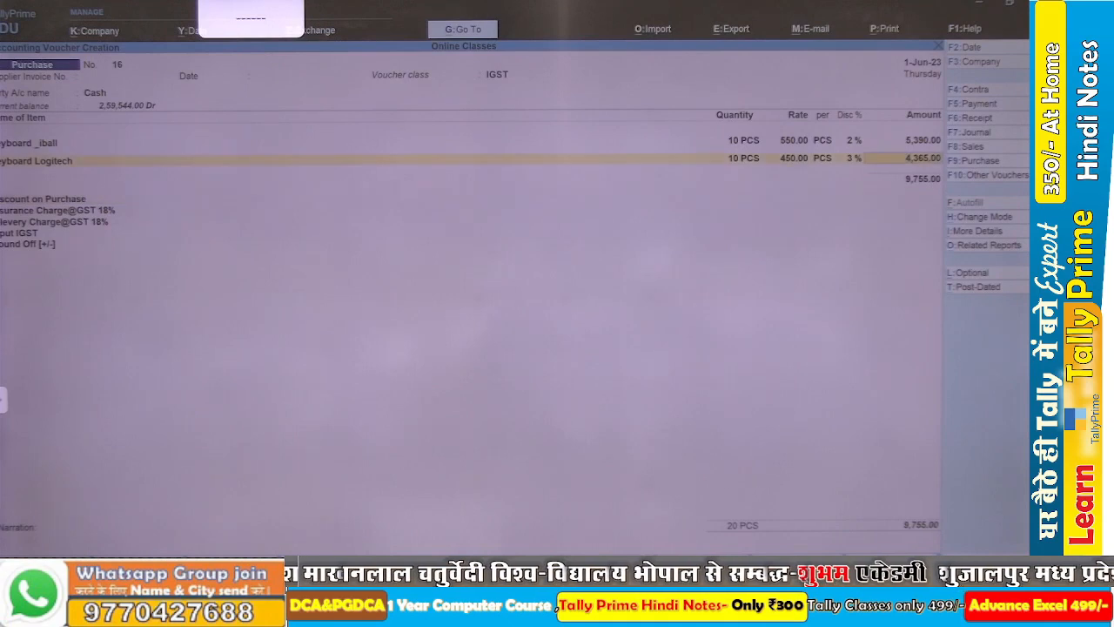
key("Return")
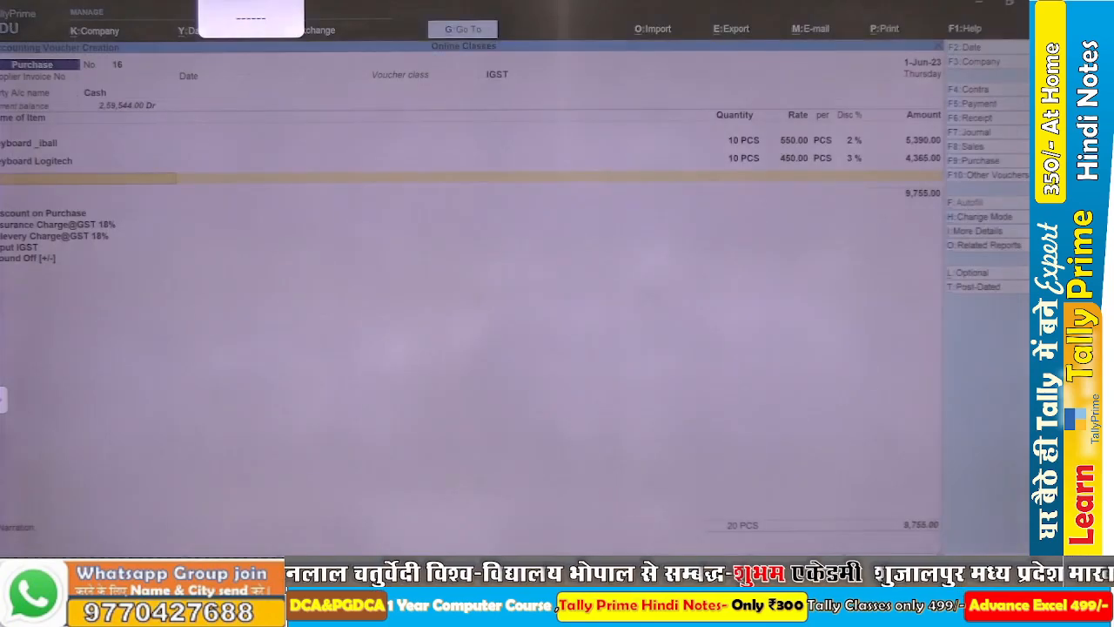
Add Moniter Lg 15" as the third item, check its details in the Word exercise, and enter 5 PCS at a rate of 5,000.
left_click(733, 111)
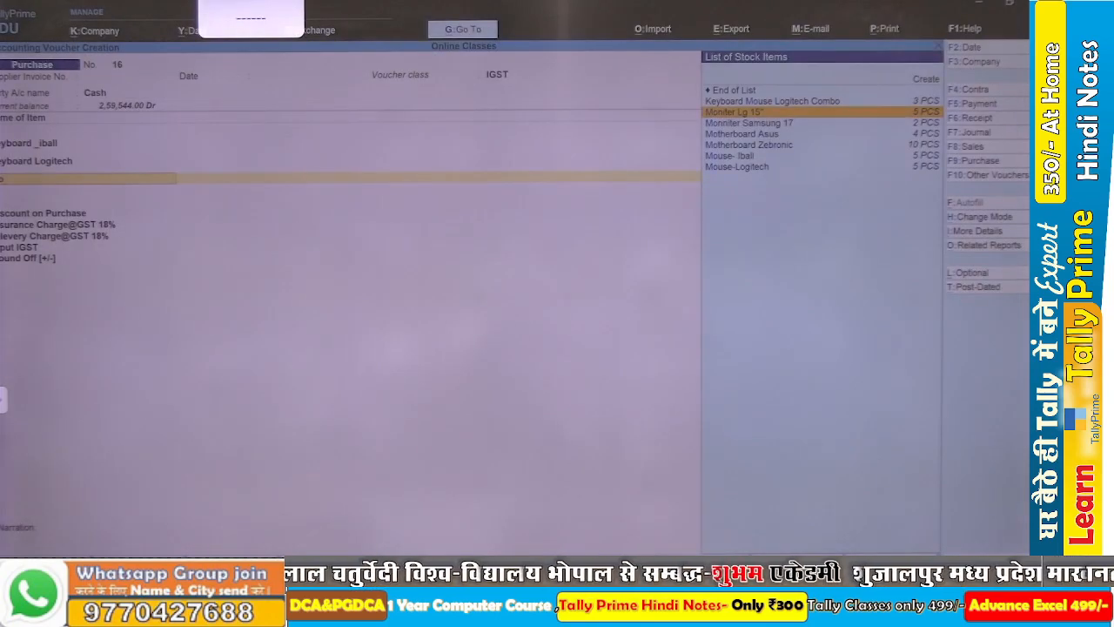
key("Return")
key("alt+Tab")
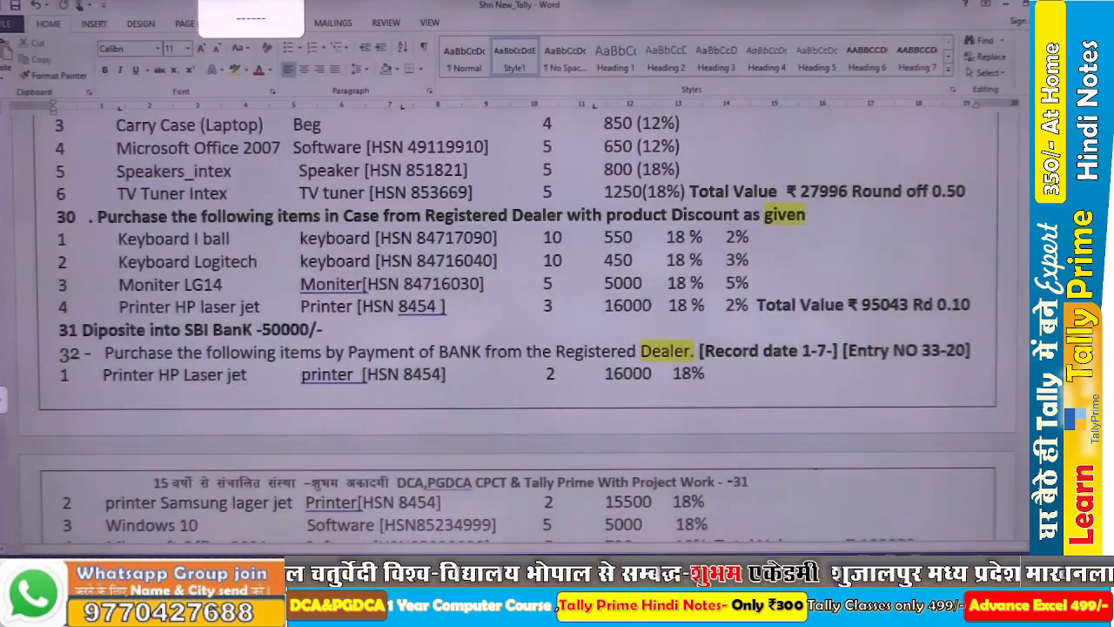
key("alt+Tab")
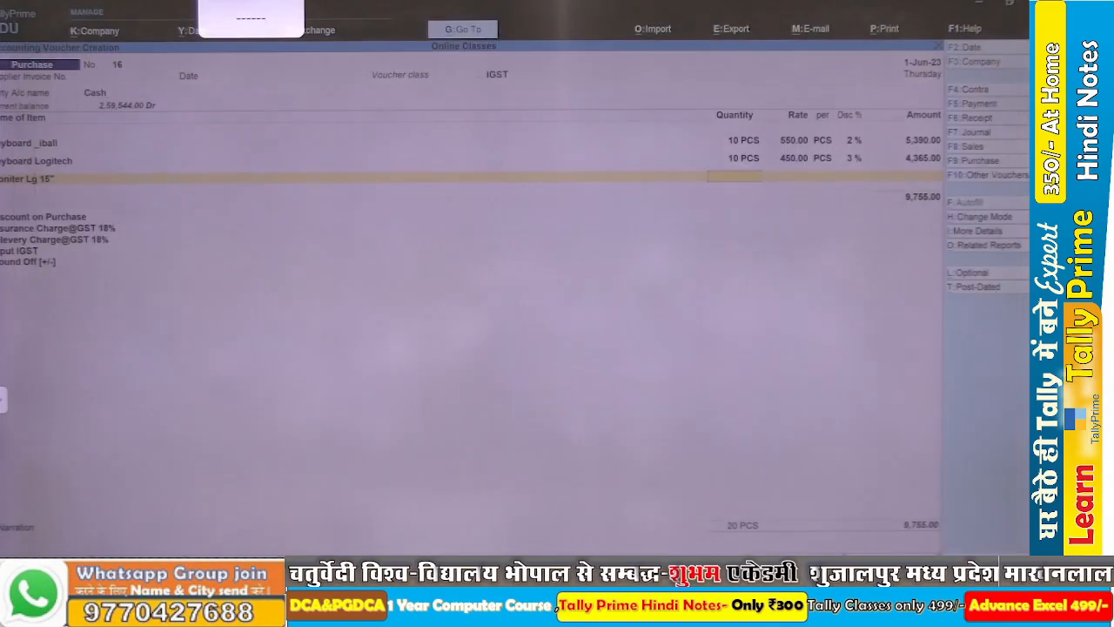
type("5")
key("Return")
type("5")
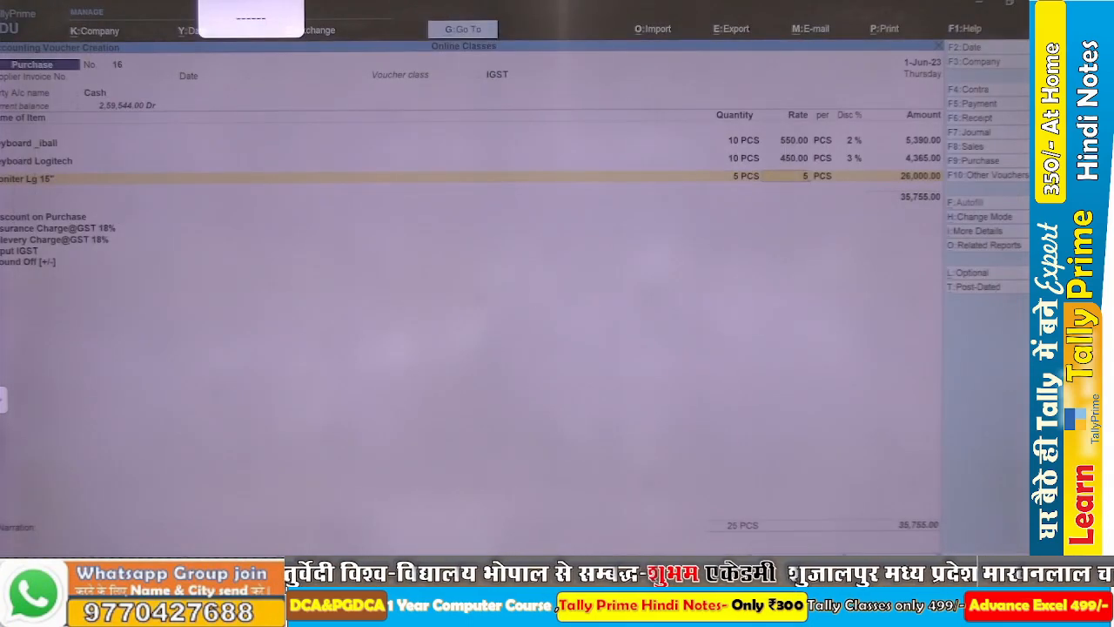
type("000")
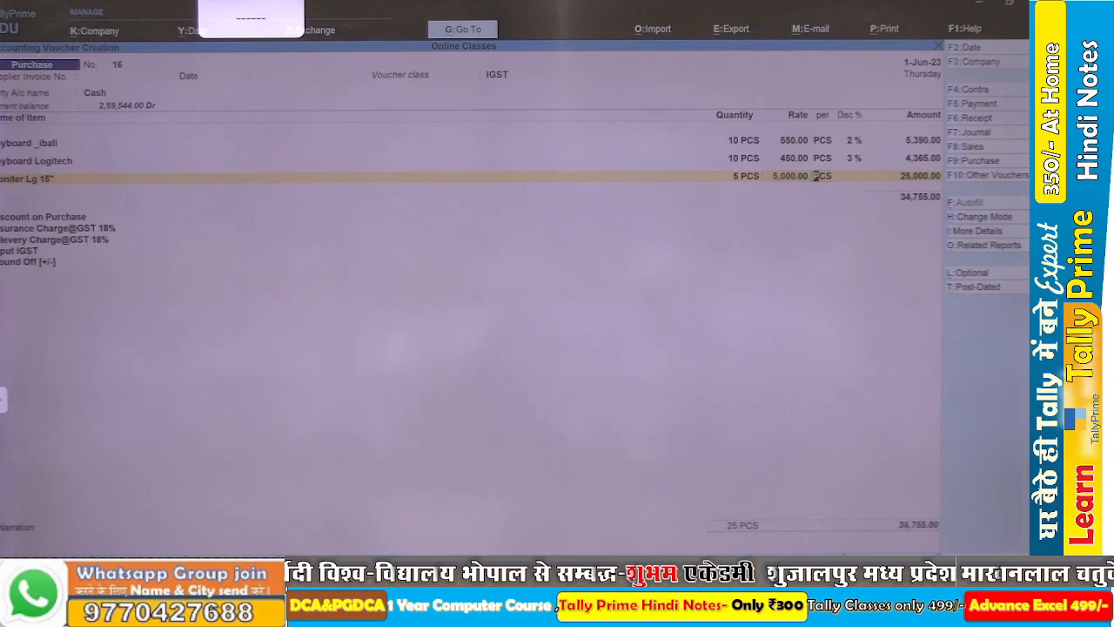
Check the monitor's discount in the Word exercise and apply 5% to the Moniter Lg 15" line in TallyPrime.
key("alt+Tab")
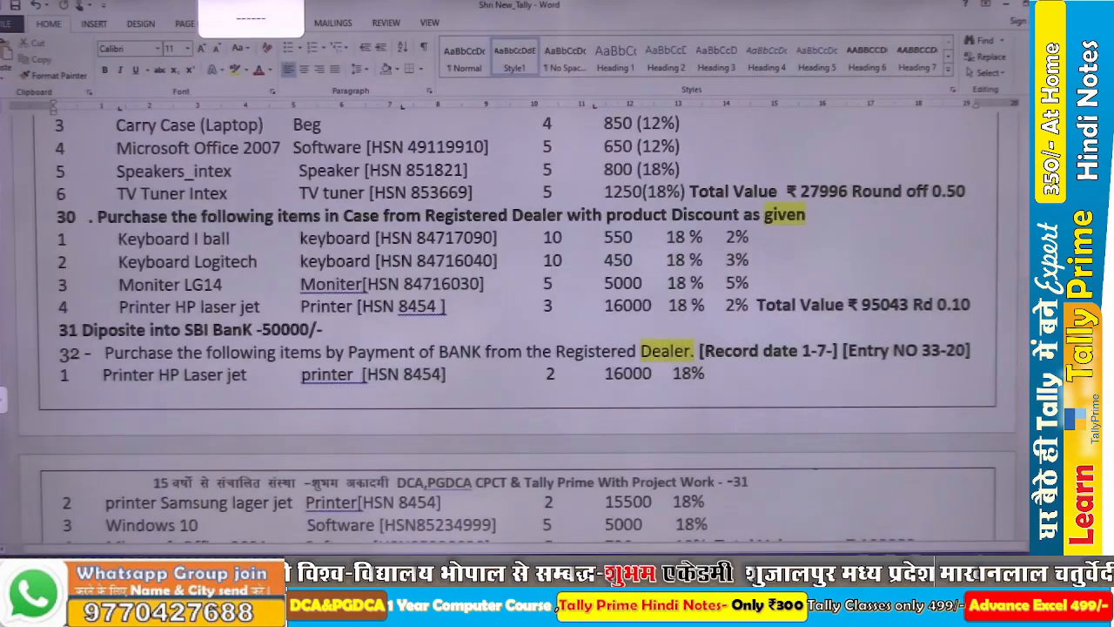
key("alt+Tab")
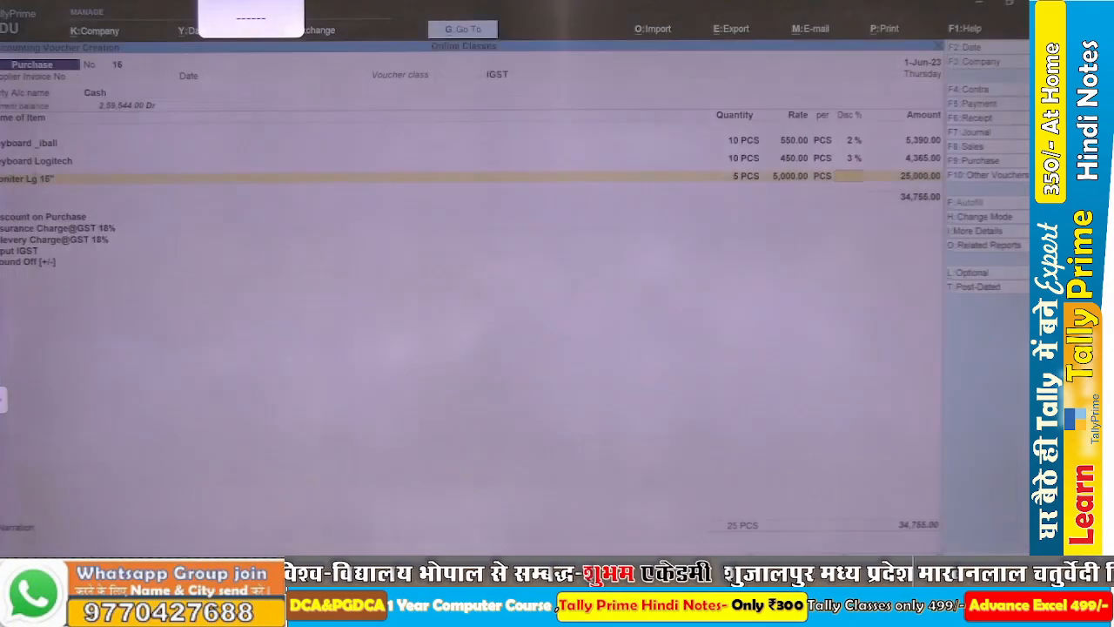
key("Return")
key("Return")
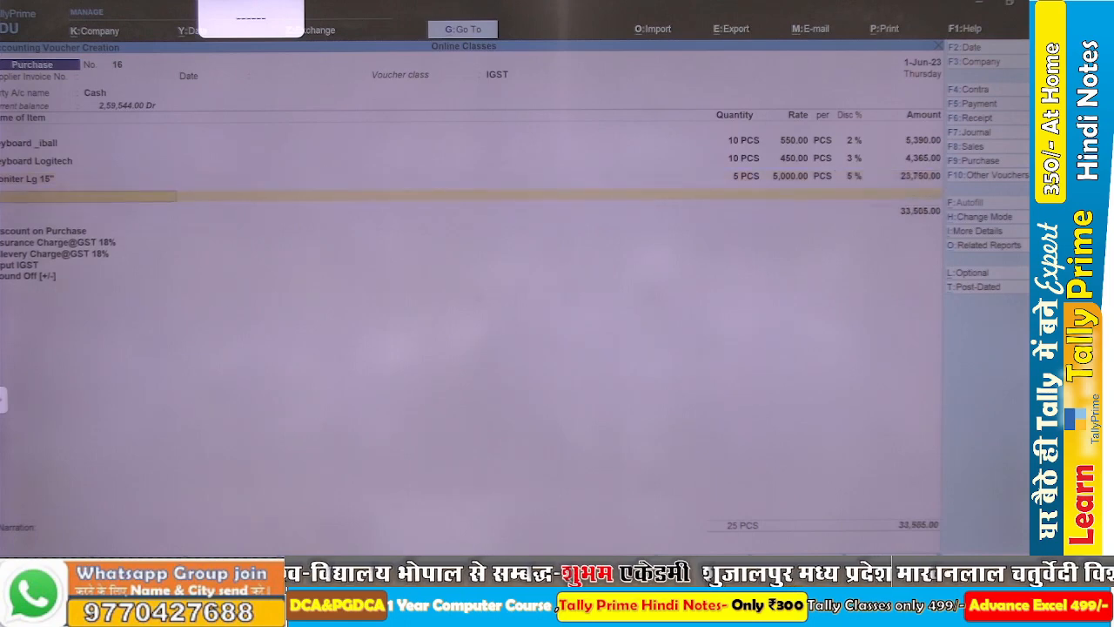
Check the fourth item of entry 30 in Word and select PRINTER HP Laser Jet as the next voucher item in TallyPrime.
key("alt+Tab")
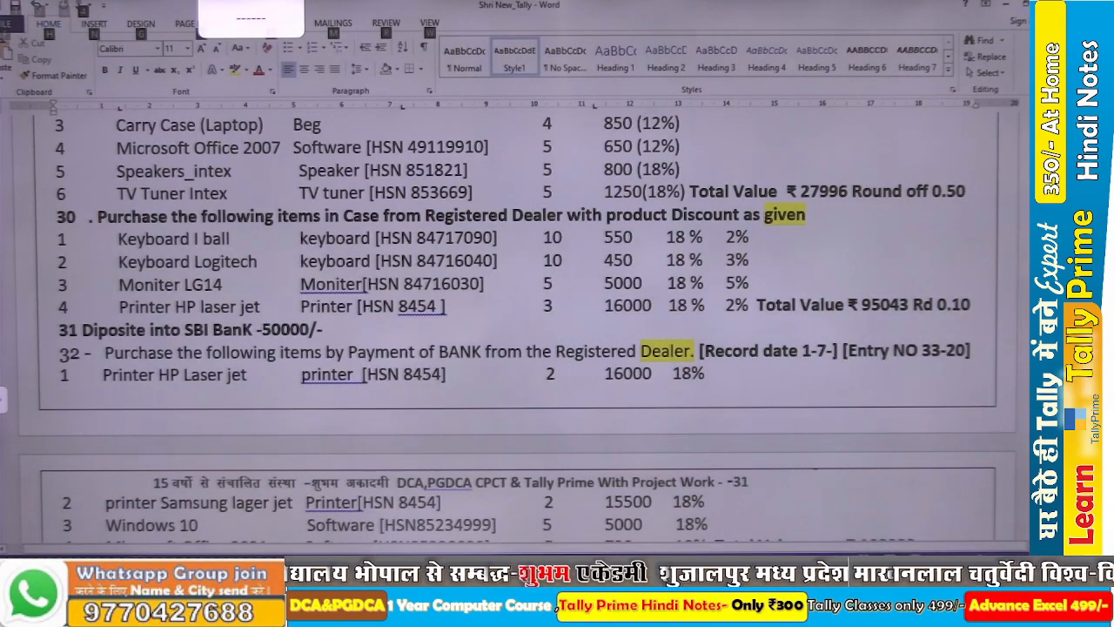
key("alt+Tab")
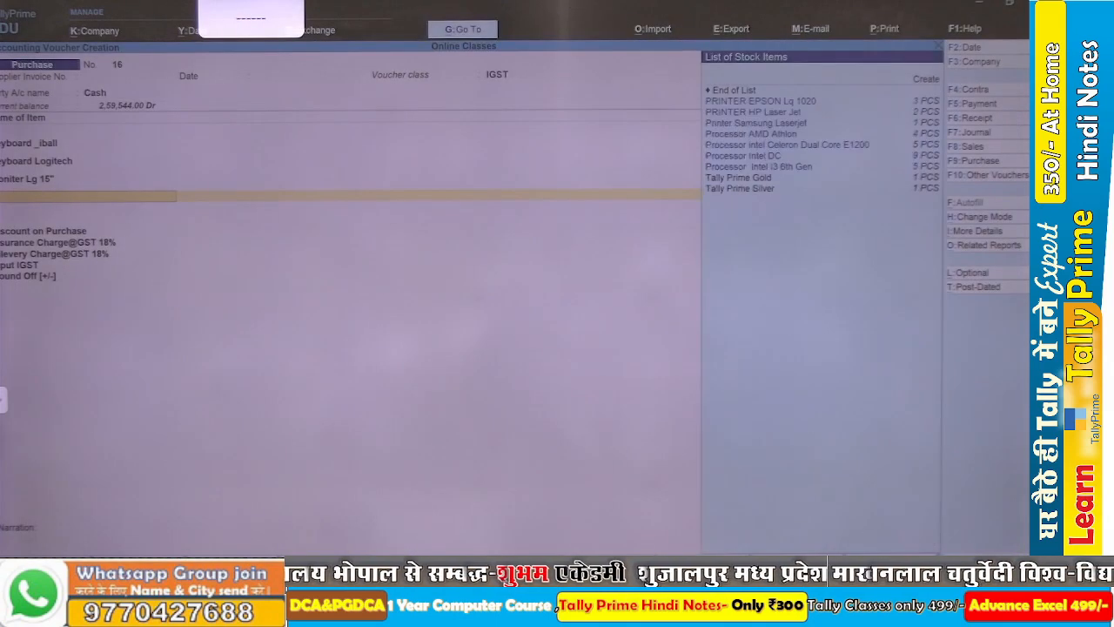
key("Down")
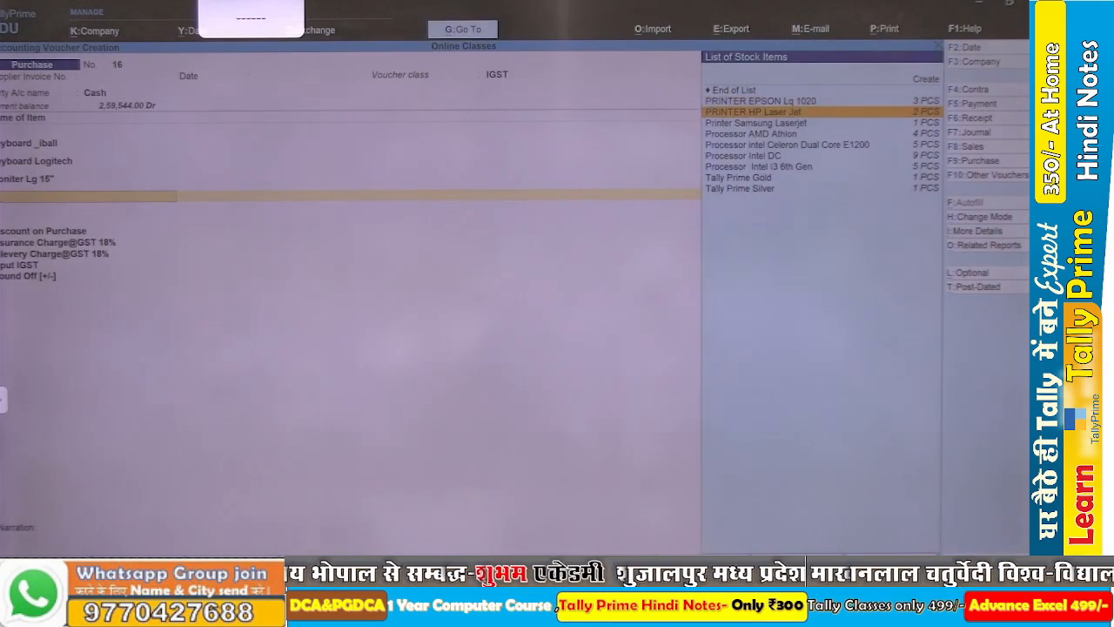
key("Down")
key("Down")
key("Down")
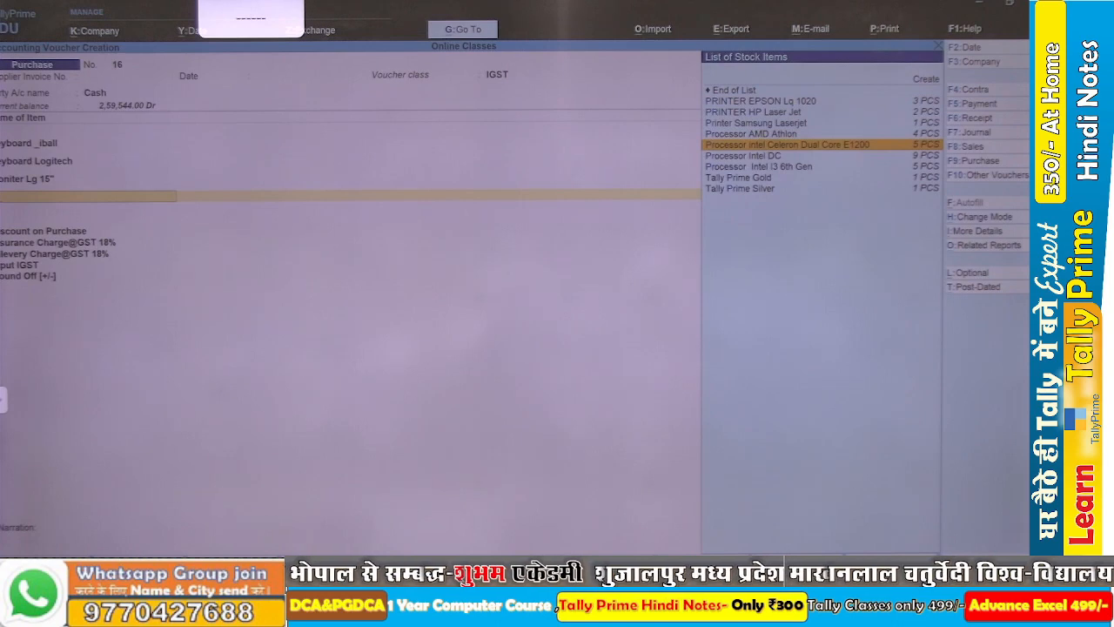
key("BackSpace")
key("BackSpace")
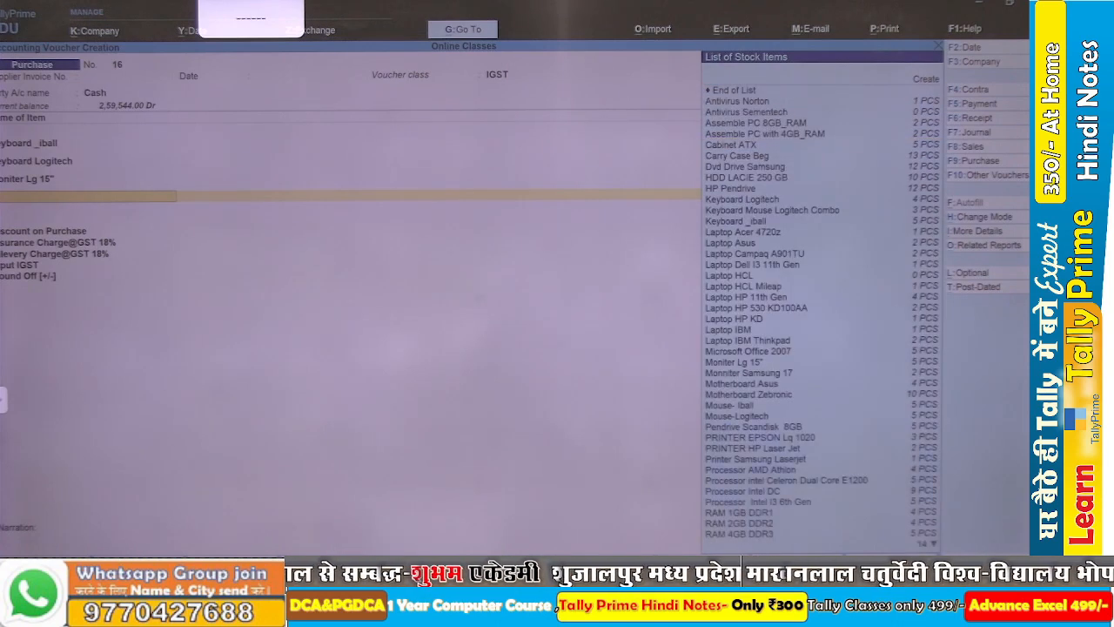
type("pri")
key("Down")
key("Return")
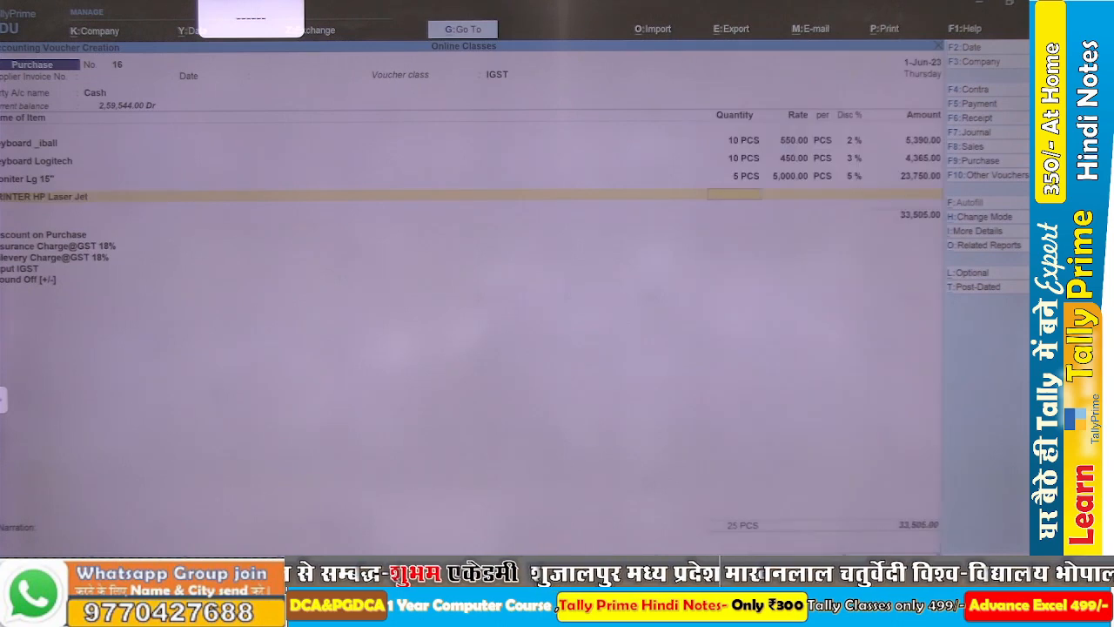
Enter 3 PCS at a rate of 16,000 for PRINTER HP Laser Jet and apply the 2% discount given in the Word exercise.
key("alt+Tab")
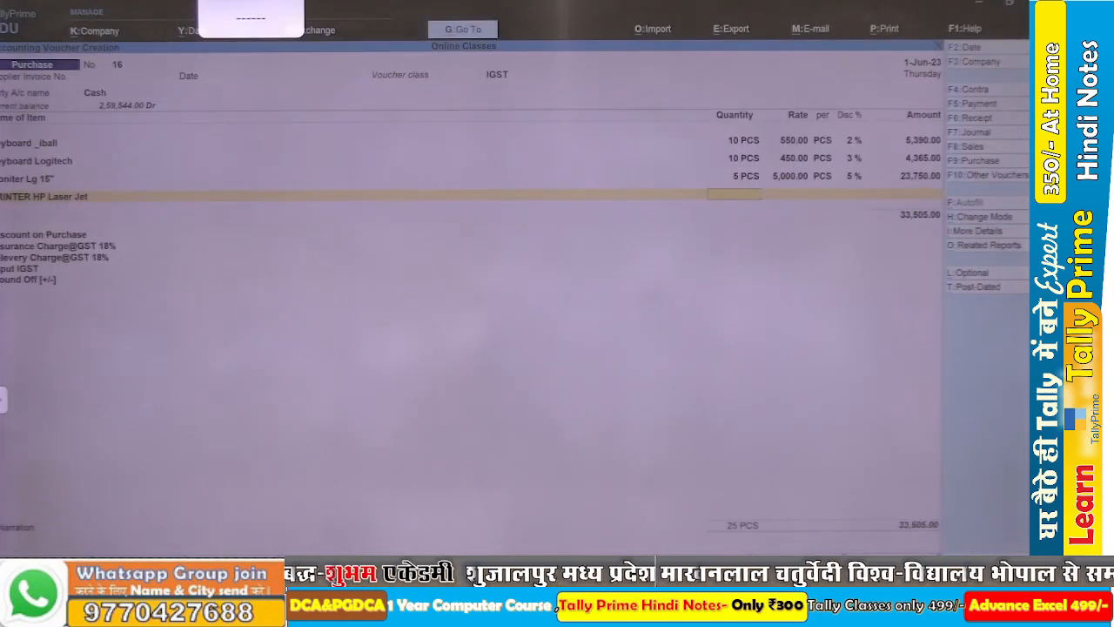
type("3")
key("Return")
key("Return")
key("Return")
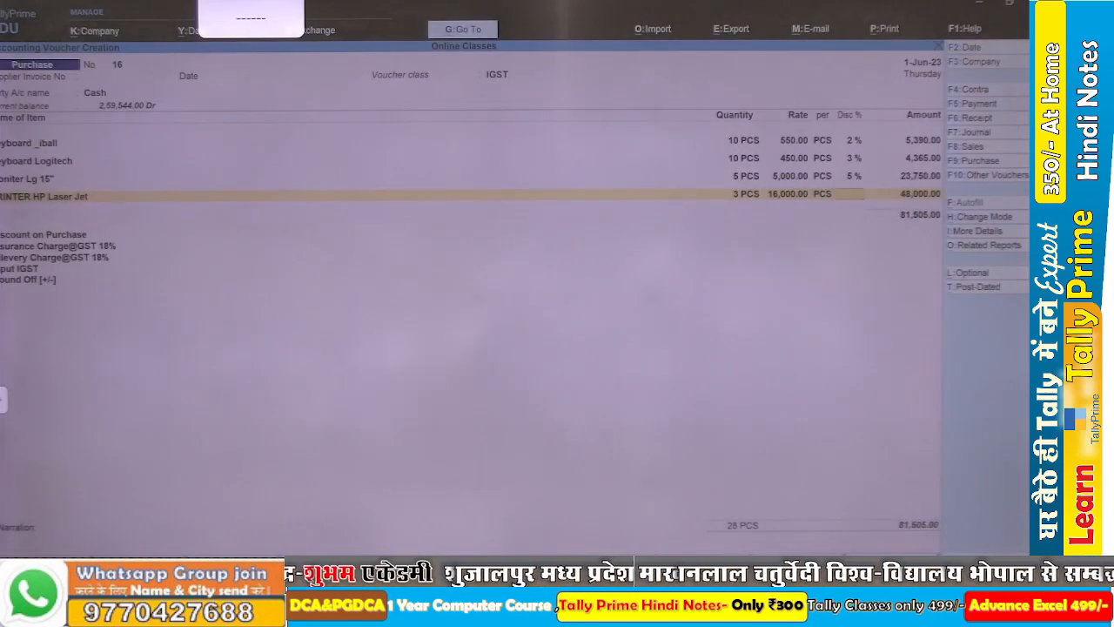
key("alt+Tab")
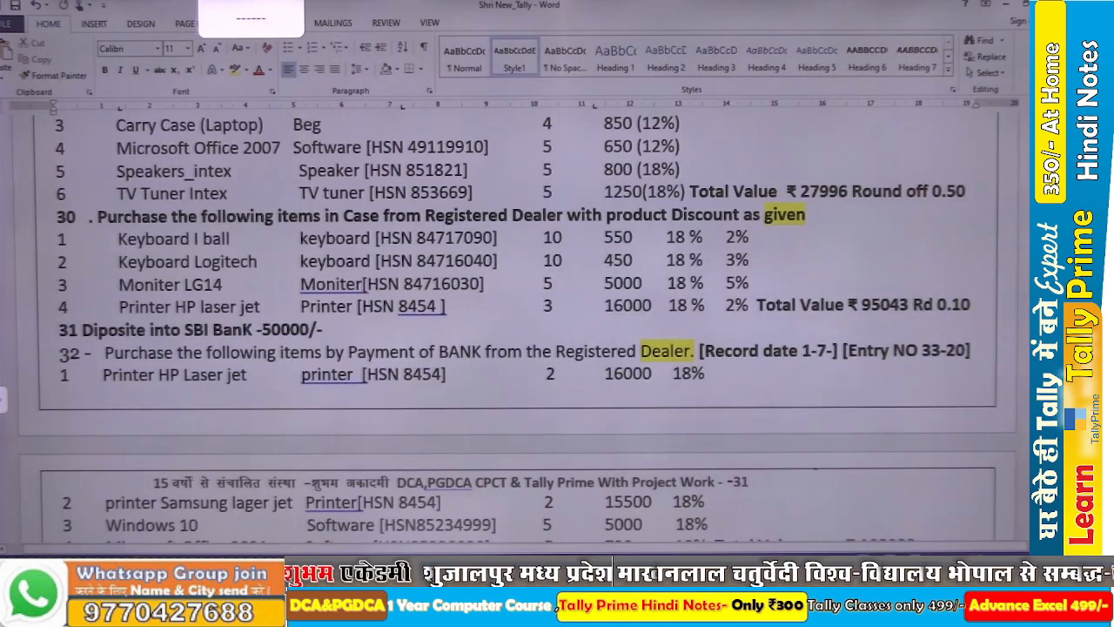
key("alt+Tab")
type("2")
key("Return")
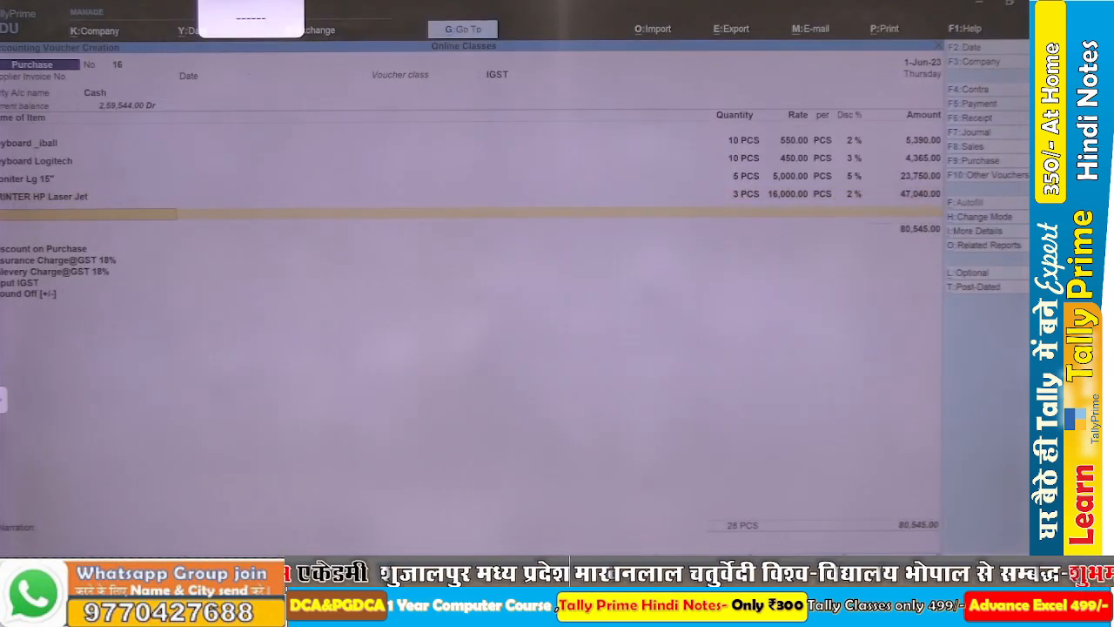
Compare the entered voucher items with entry 30 in the Word exercise and return to TallyPrime.
key("ctrl")
key("alt+Tab")
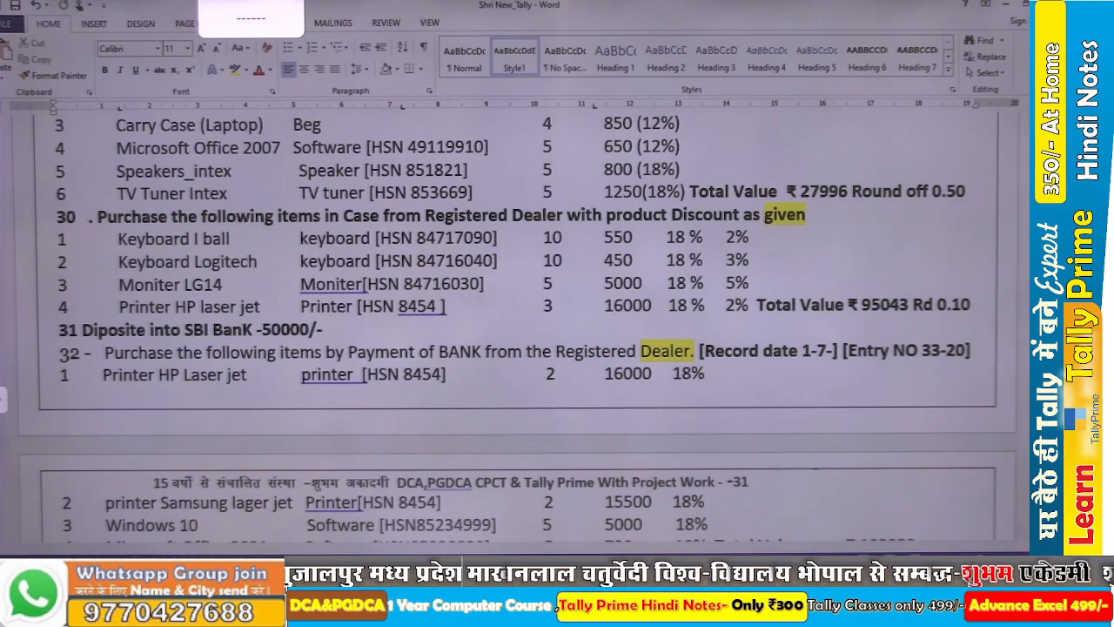
key("alt+Tab")
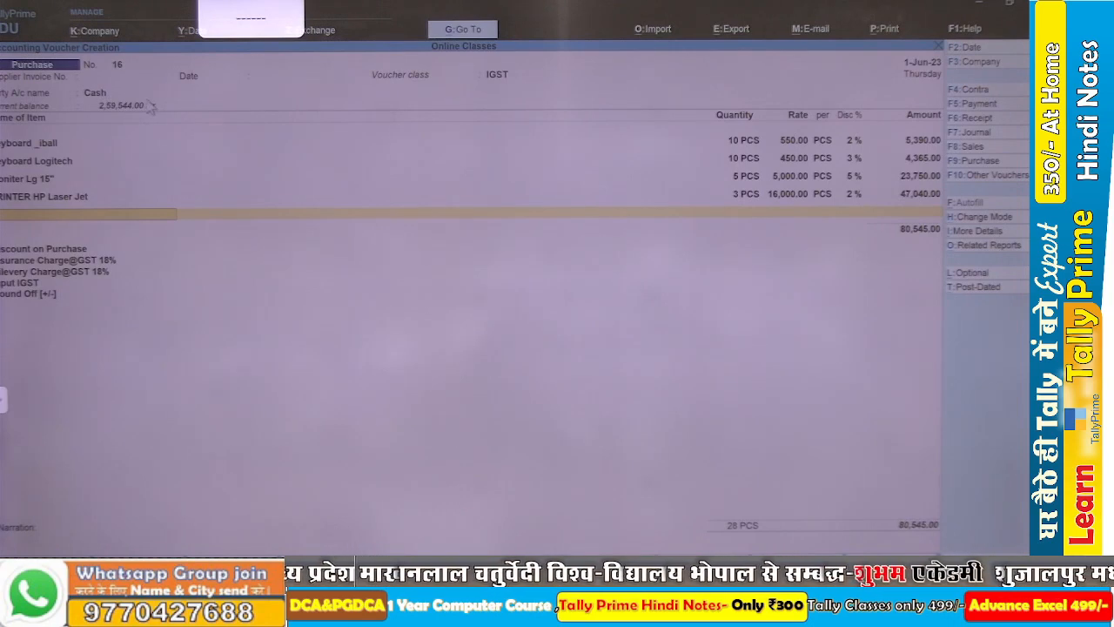
Return to the purchase voucher's Cash party details and set the supplier's state to Delhi, keeping the Regular GST registration type.
key("BackSpace")
key("BackSpace")
key("BackSpace")
key("BackSpace")
key("BackSpace")
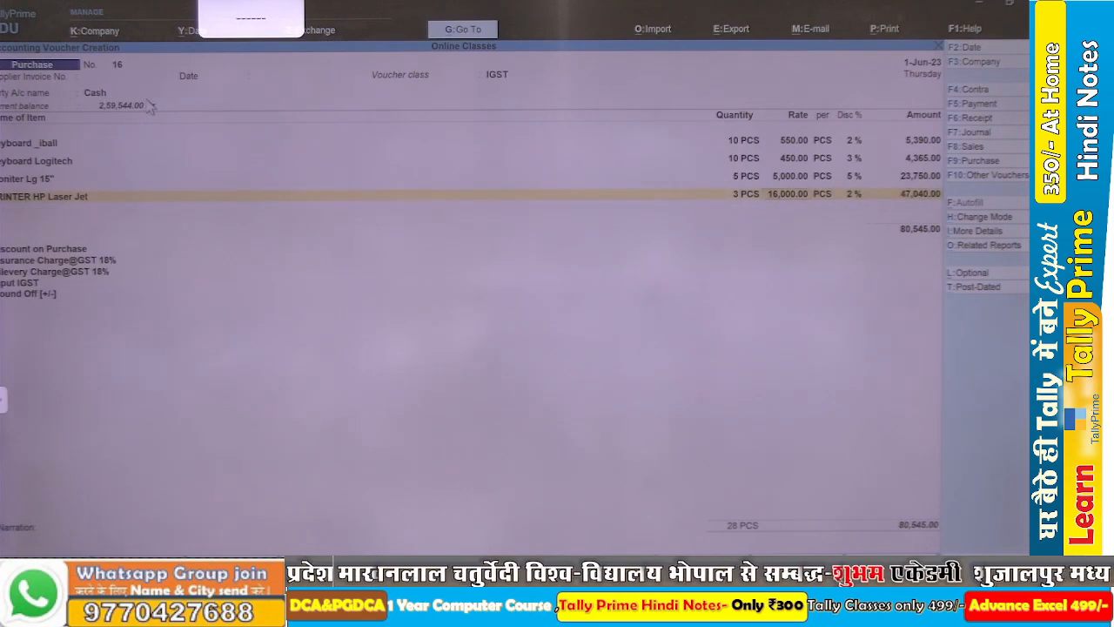
key("BackSpace")
key("BackSpace")
key("BackSpace")
key("BackSpace")
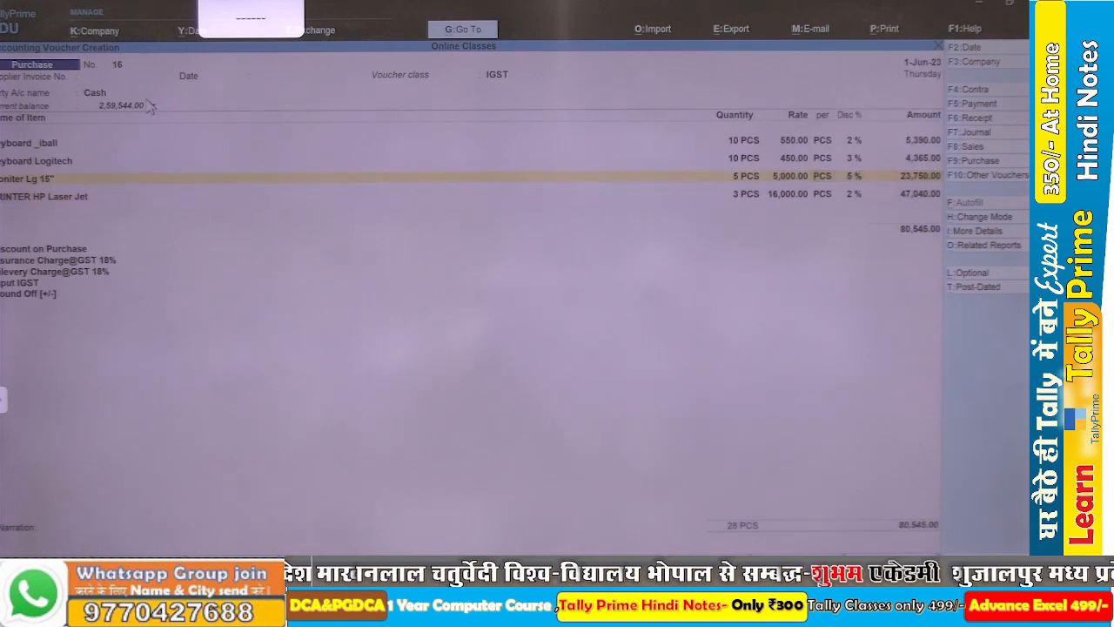
key("BackSpace")
key("BackSpace")
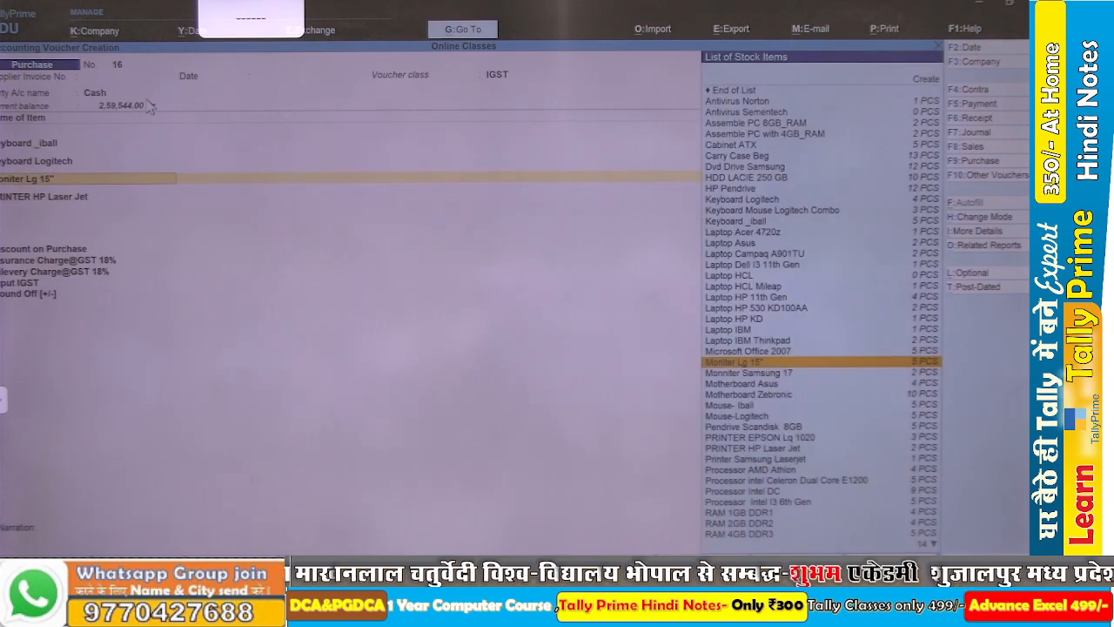
key("BackSpace")
key("BackSpace")
key("BackSpace")
key("BackSpace")
key("BackSpace")
key("BackSpace")
key("BackSpace")
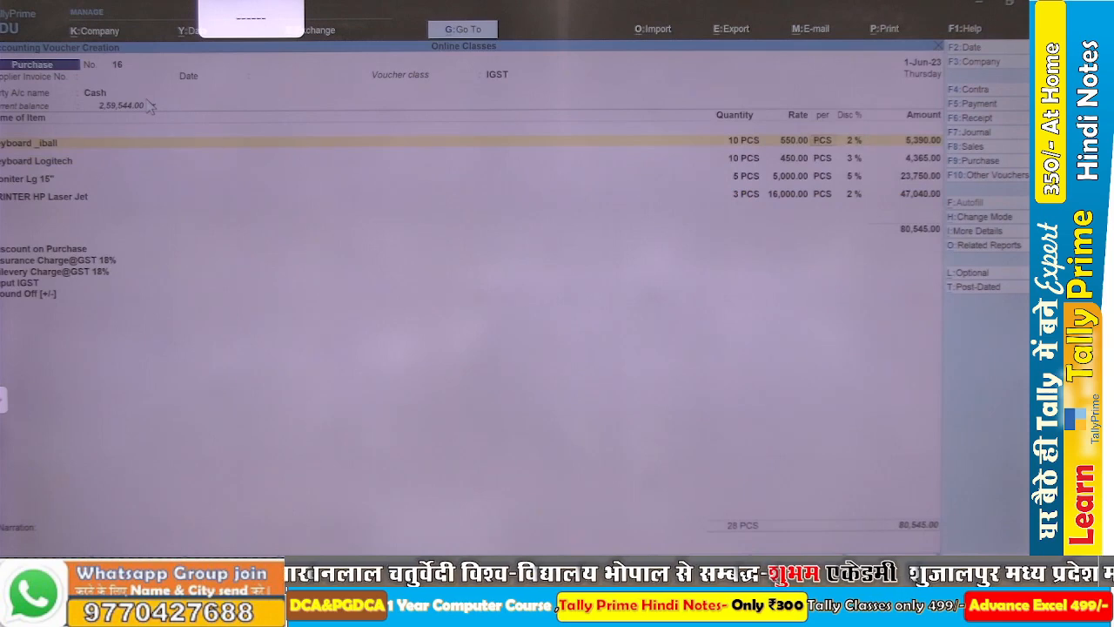
key("BackSpace")
key("BackSpace")
key("BackSpace")
key("BackSpace")
key("BackSpace")
key("BackSpace")
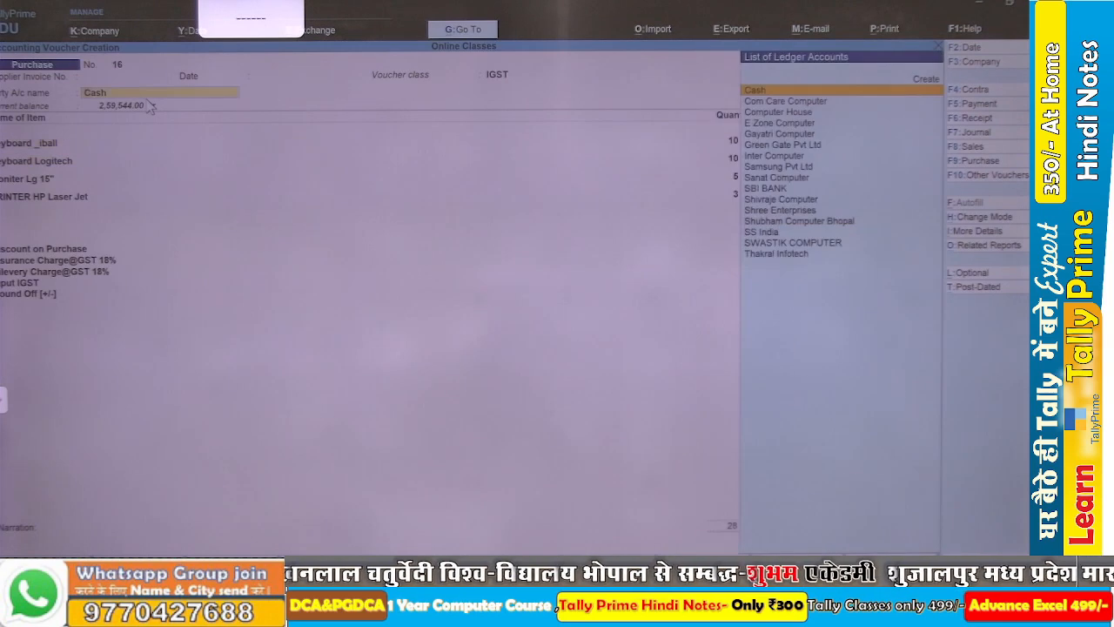
key("Return")
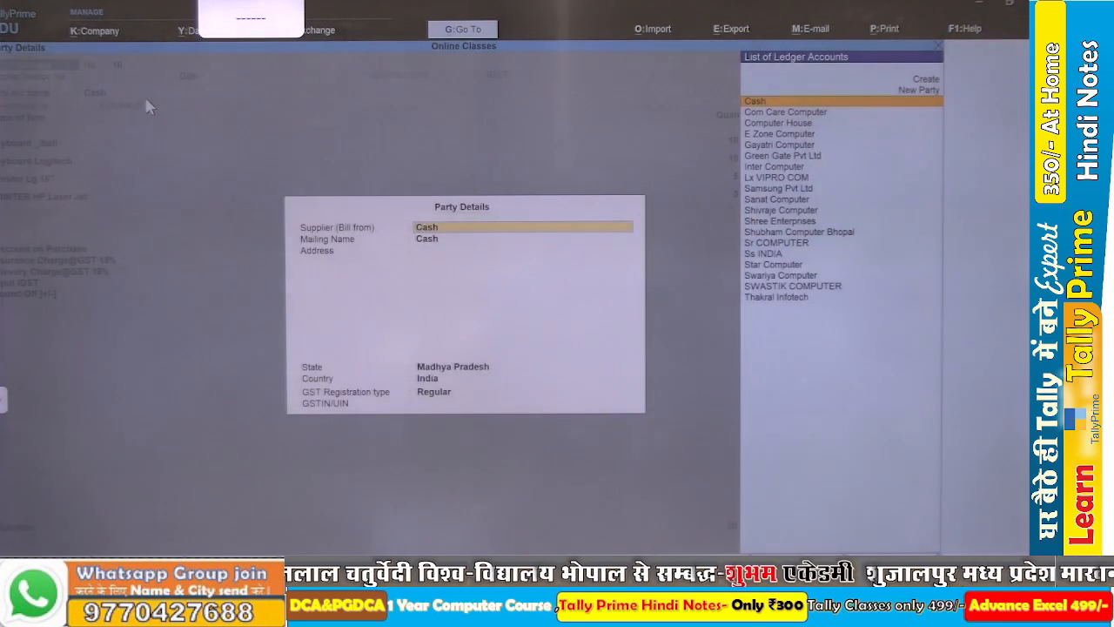
key("Return")
key("Return")
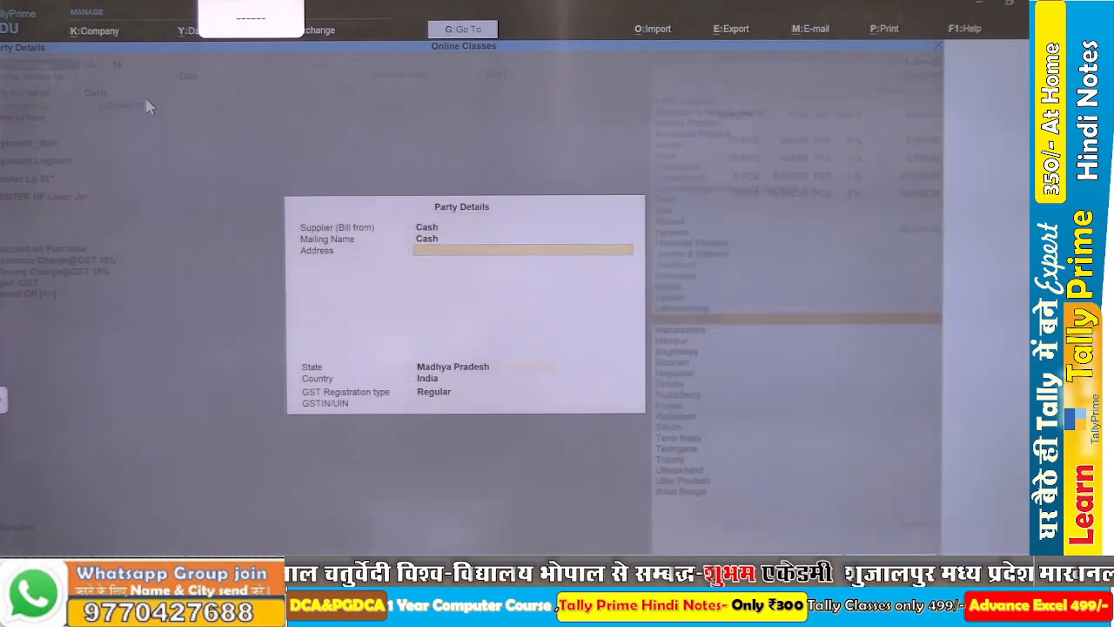
type("de")
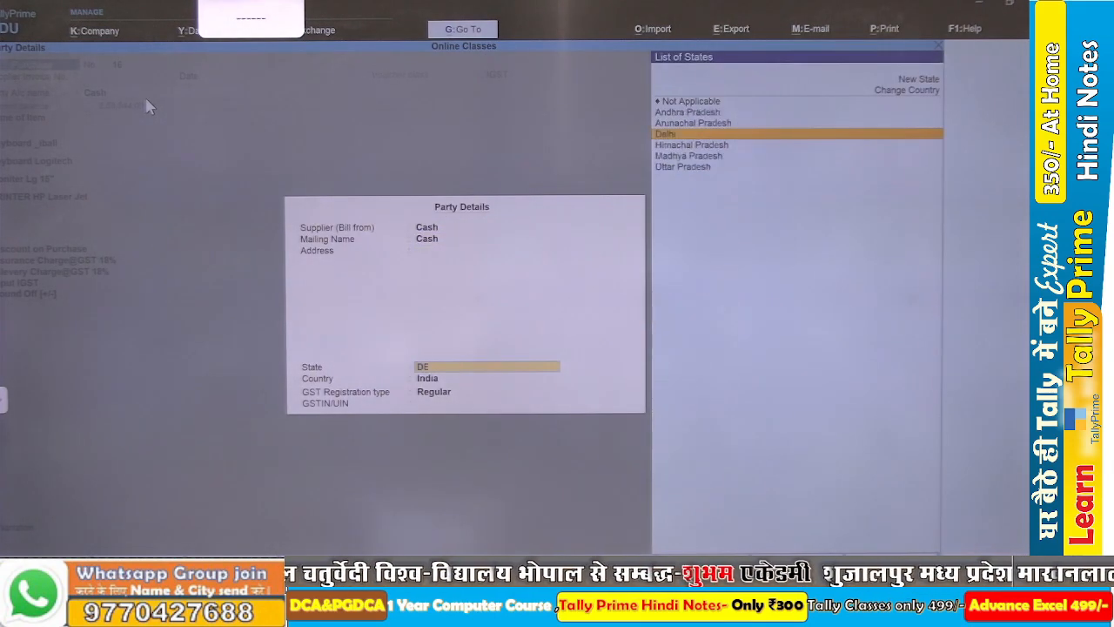
key("Return")
key("Return")
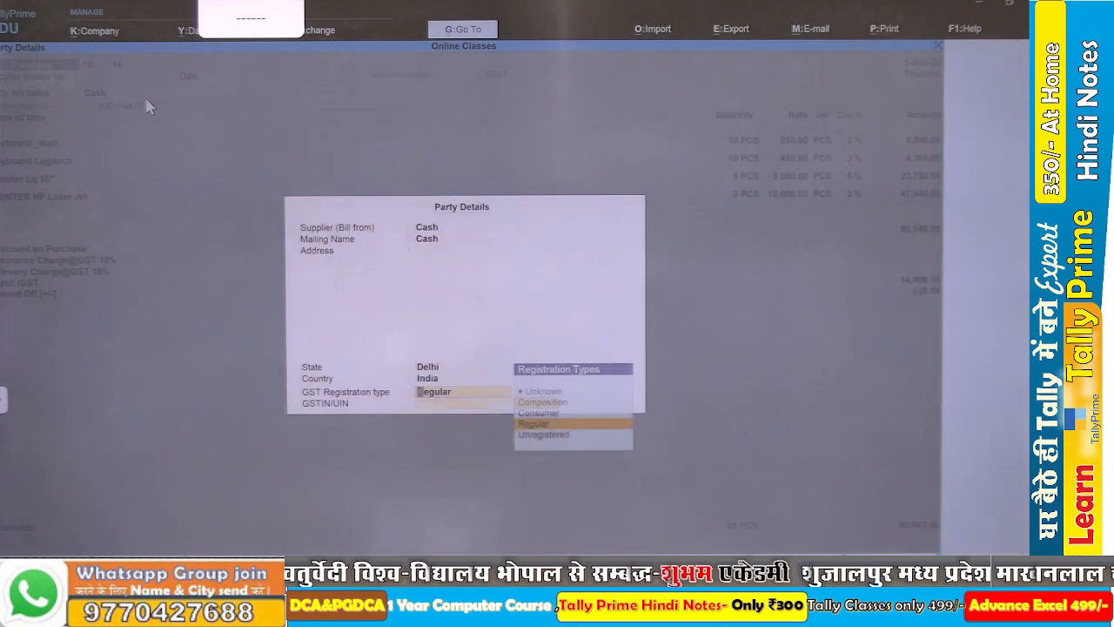
key("Return")
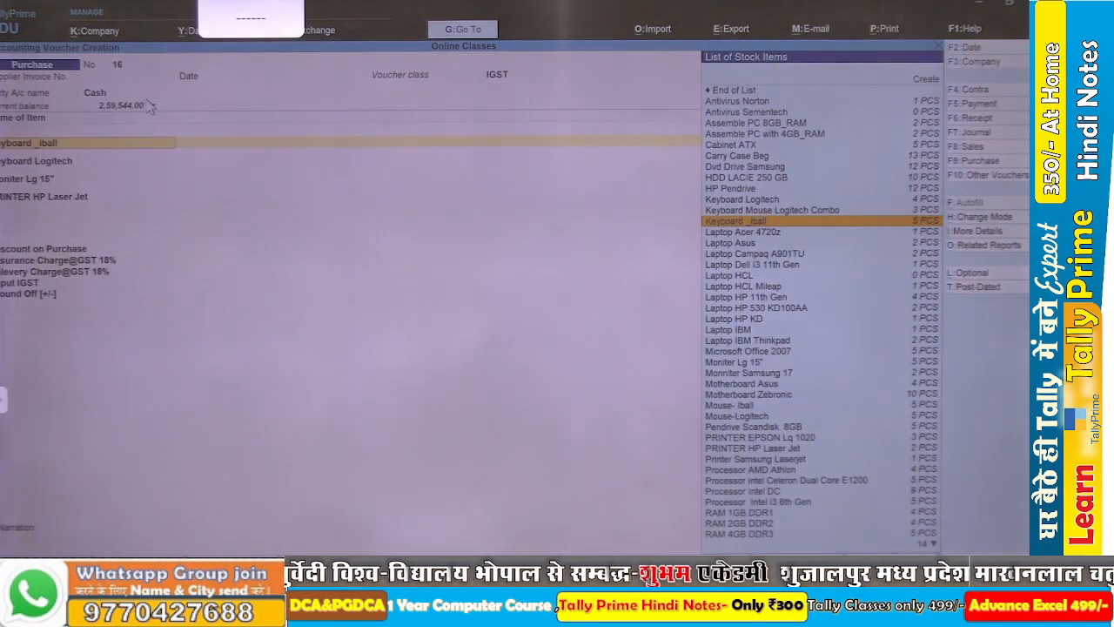
key("Return")
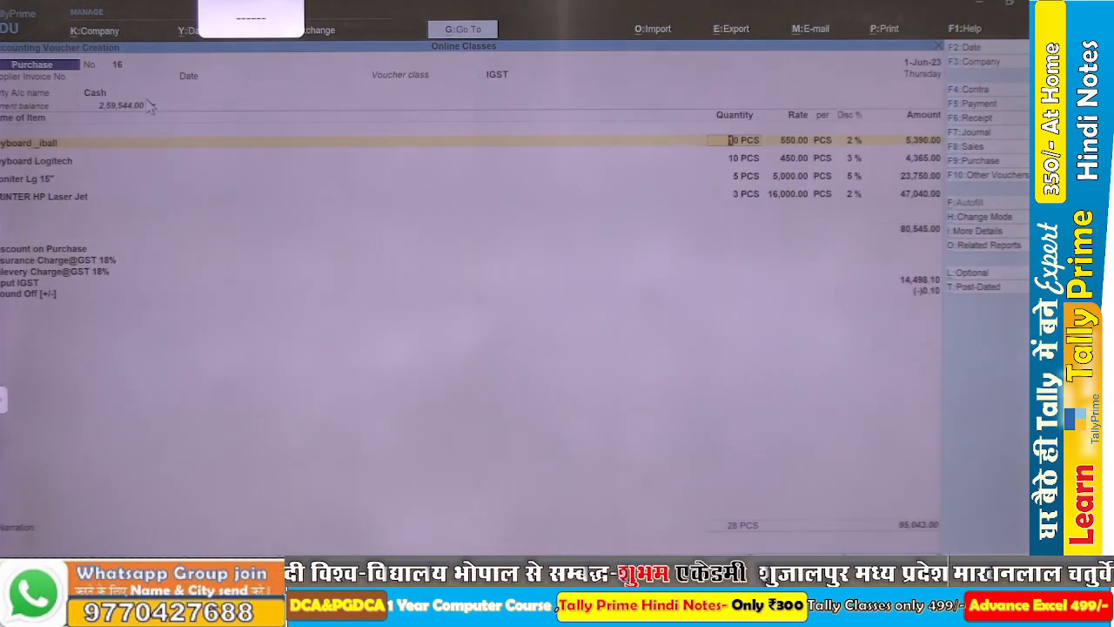
Switch to Word and insert [IGST] after "Registered Dealer" in the heading of entry 30.
key("alt+Tab")
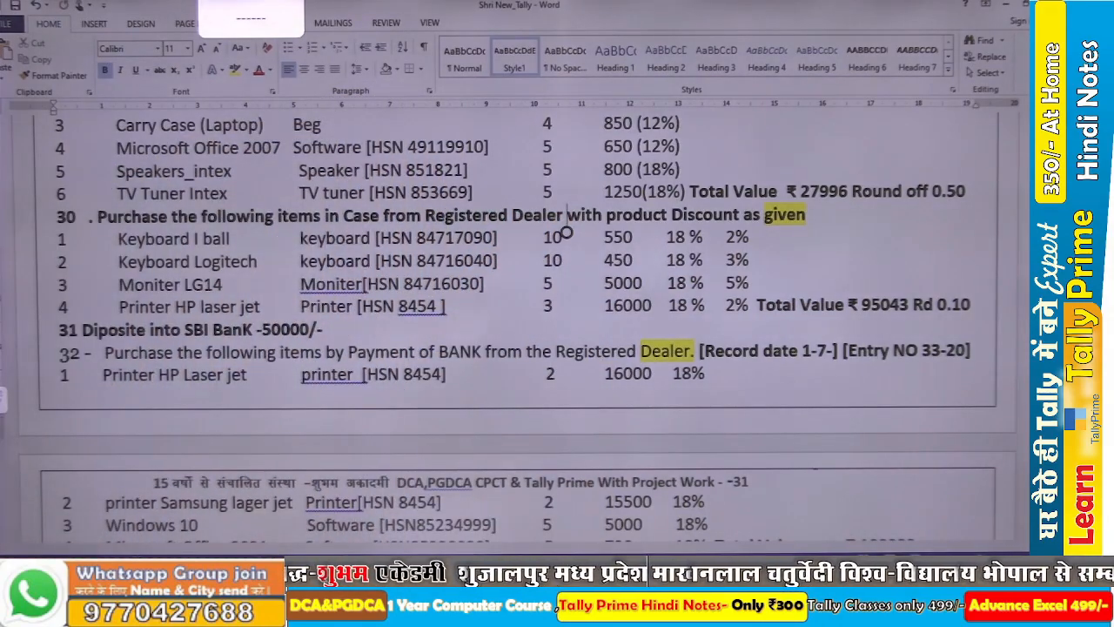
type("[")
key("BackSpace")
type("[")
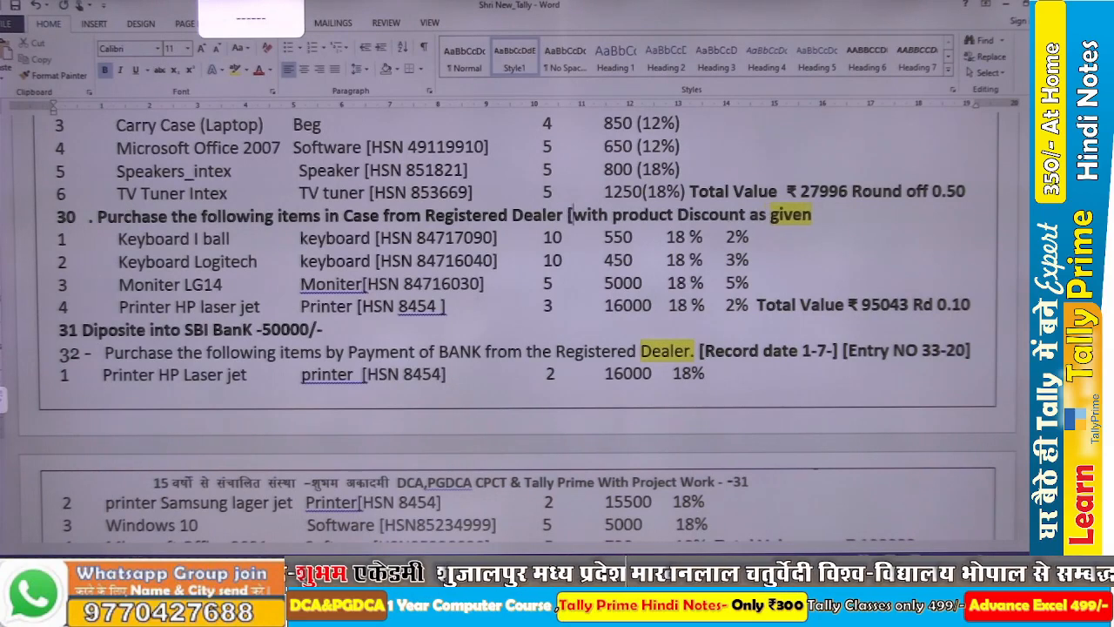
type("ig")
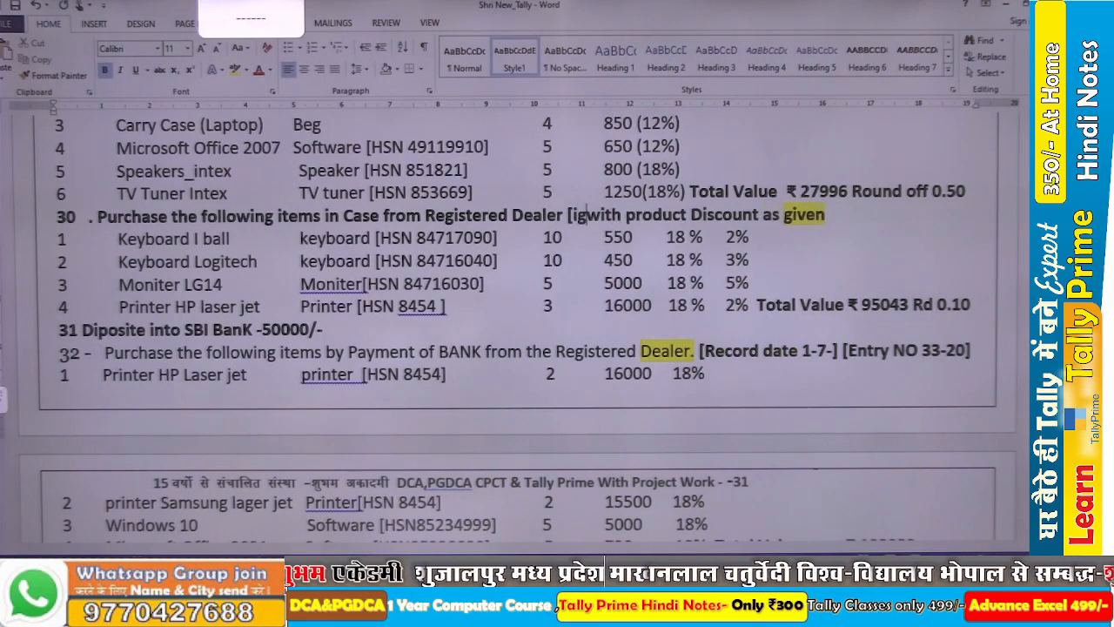
type("st")
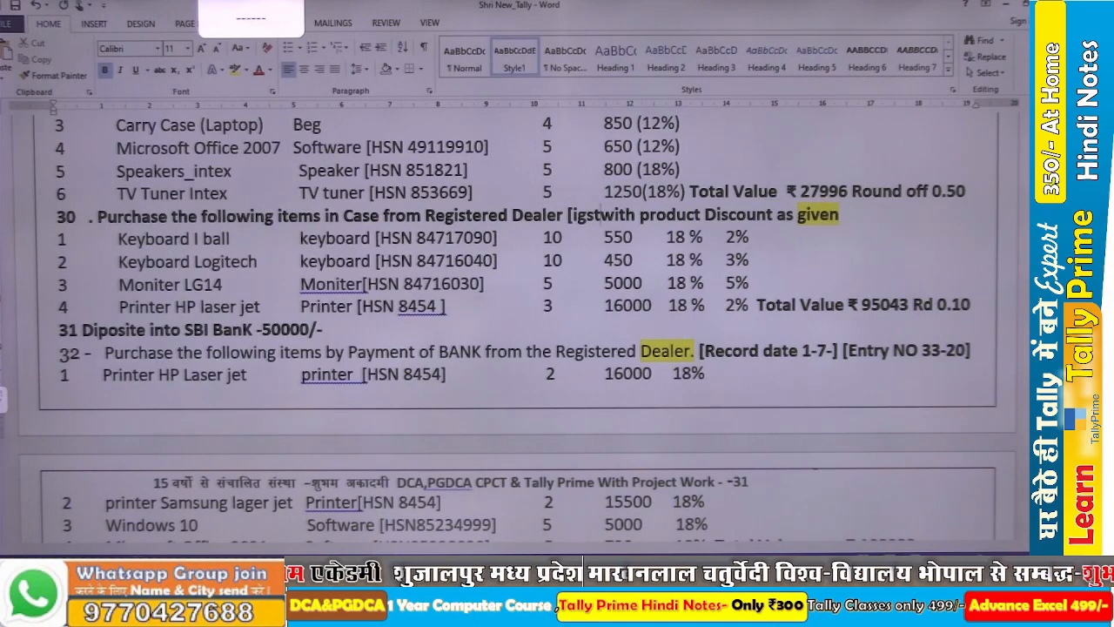
key("BackSpace")
key("BackSpace")
key("BackSpace")
key("BackSpace")
type("I")
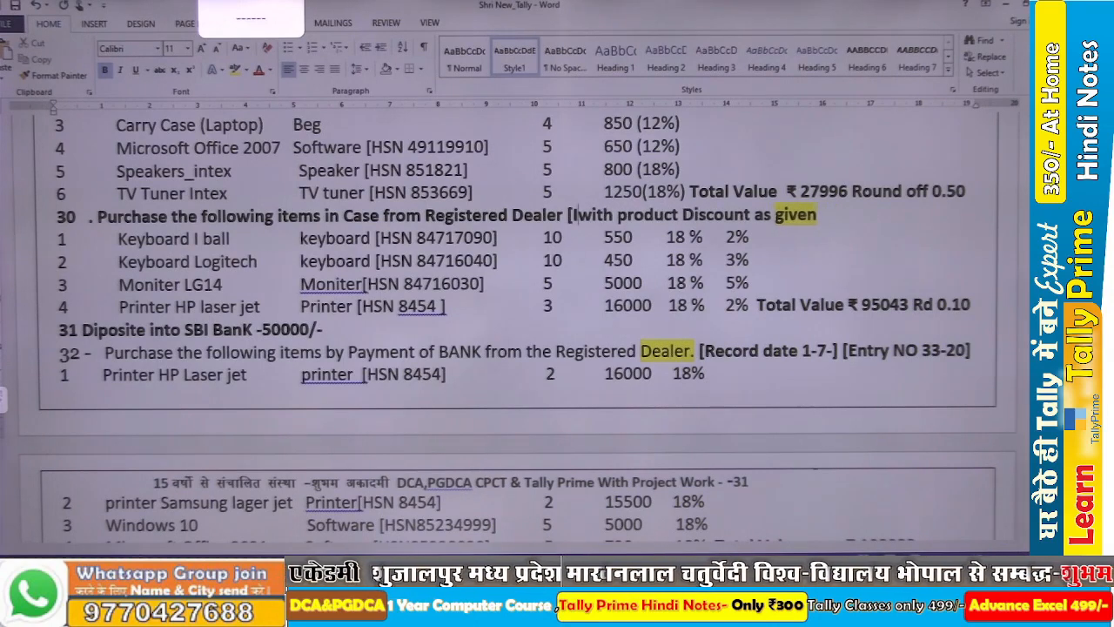
type("GST")
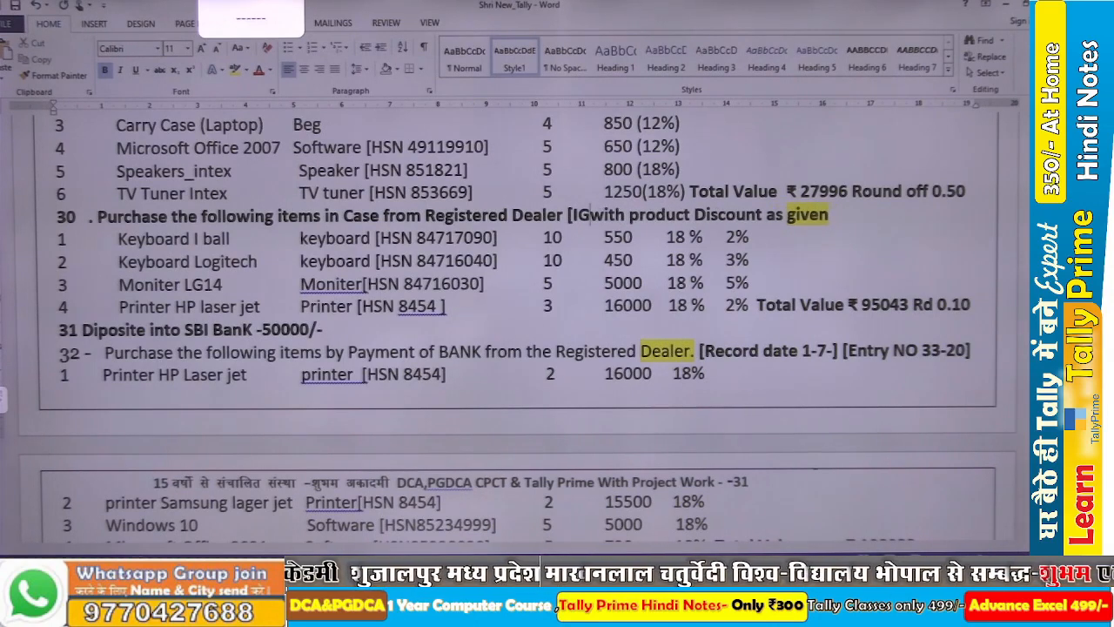
type("]")
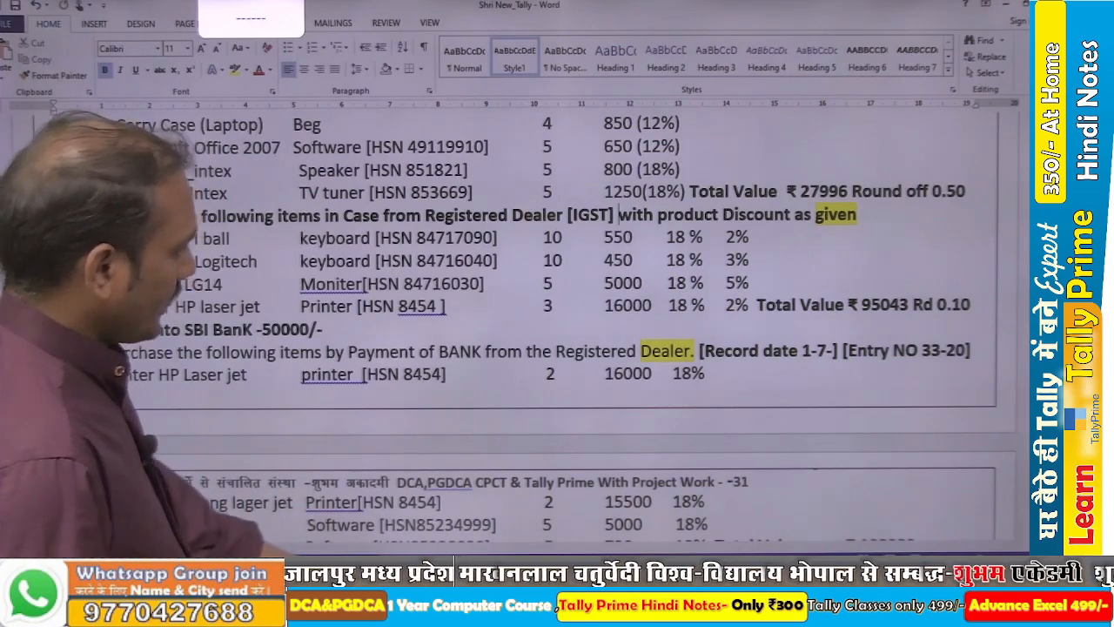
Switch back to TallyPrime, recheck the Cash party details and save the purchase voucher.
key("alt+Tab")
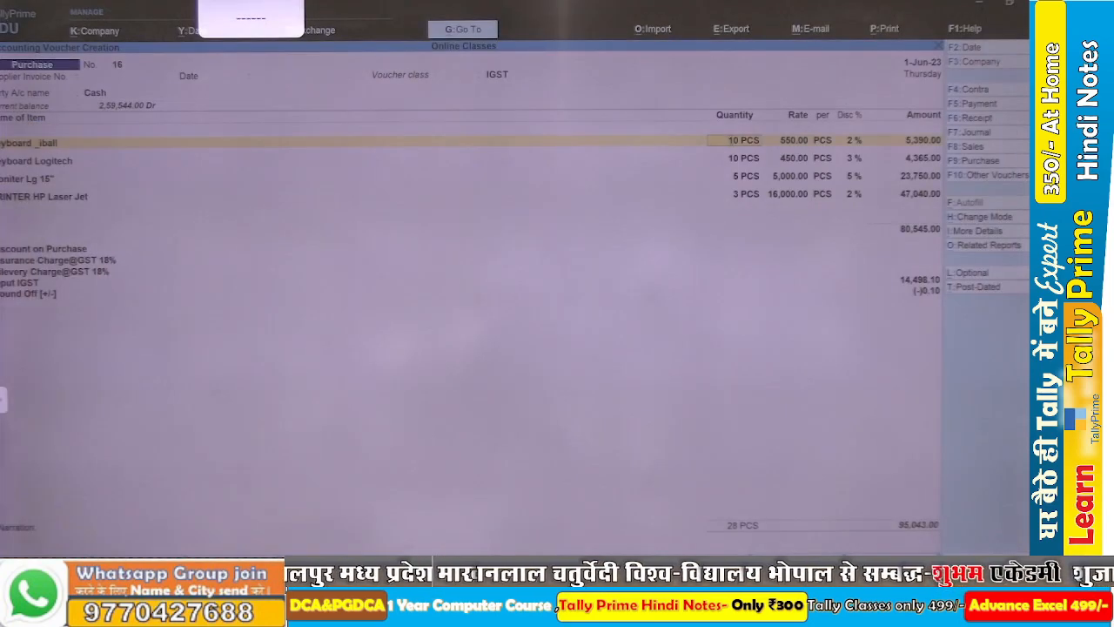
key("BackSpace")
key("BackSpace")
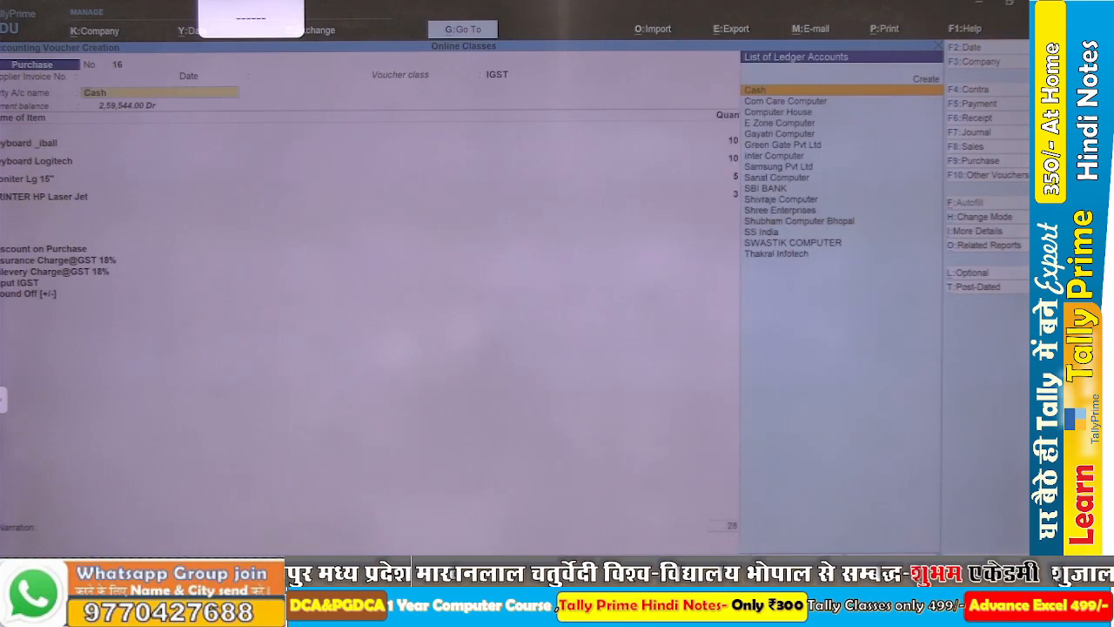
key("Return")
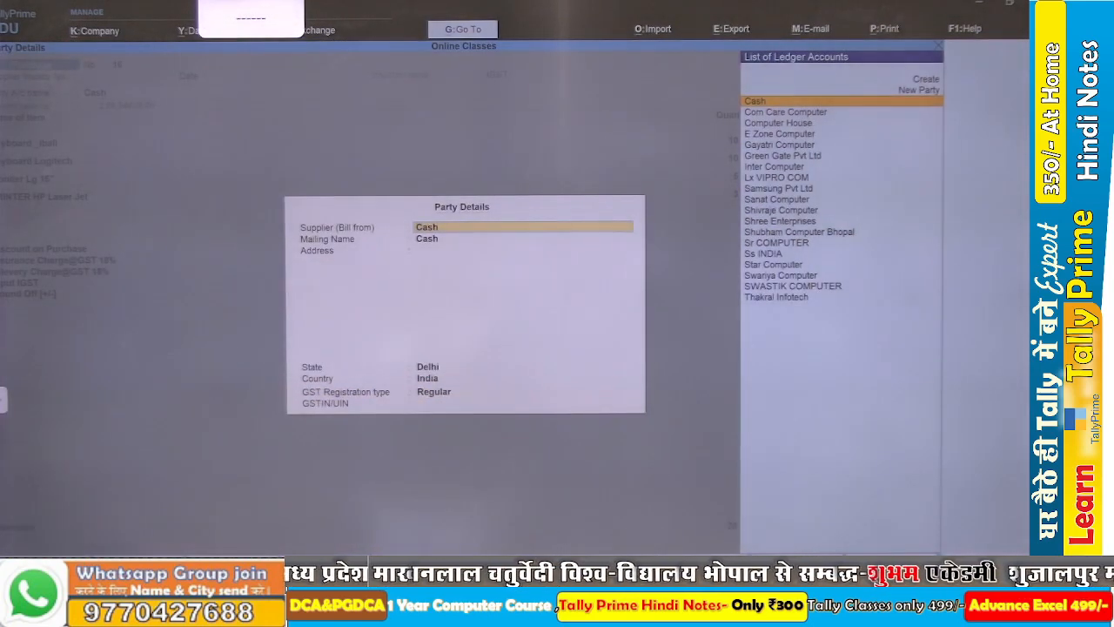
key("ctrl+a")
key("ctrl")
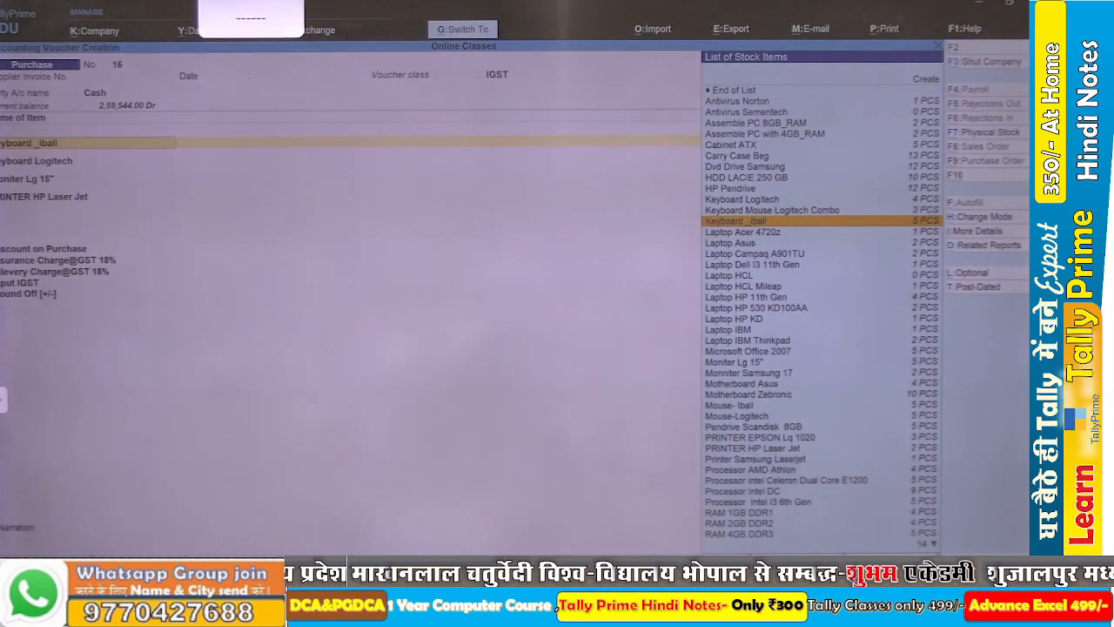
key("ctrl+a")
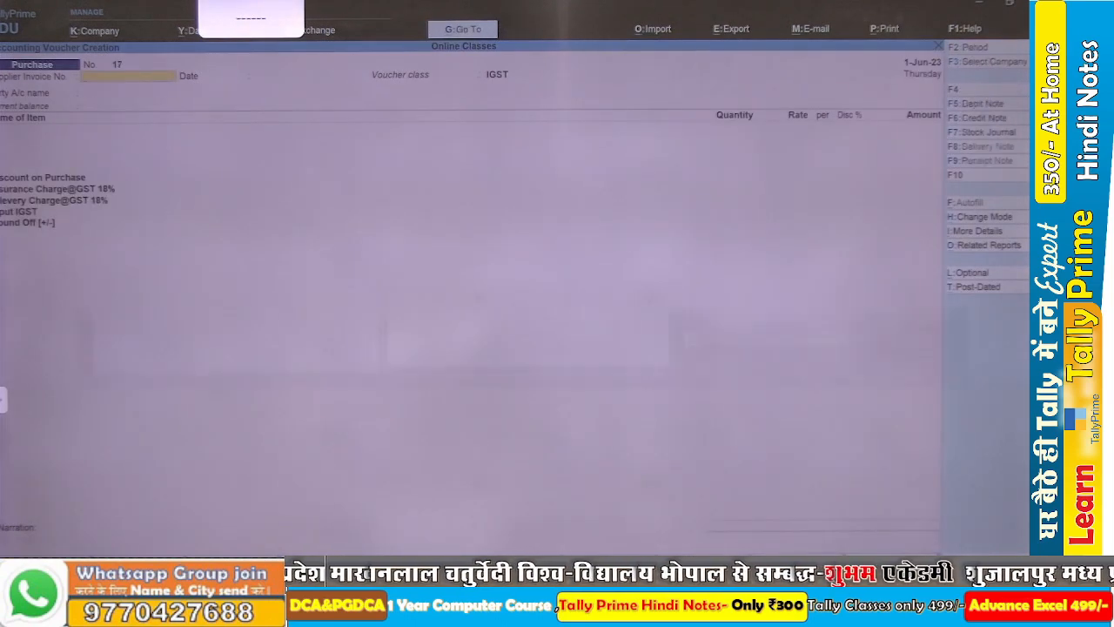
Record entry 31 of the Word exercise in TallyPrime as a contra voucher depositing 50,000 from Cash into SBI BANK, and save it.
key("alt+Tab")
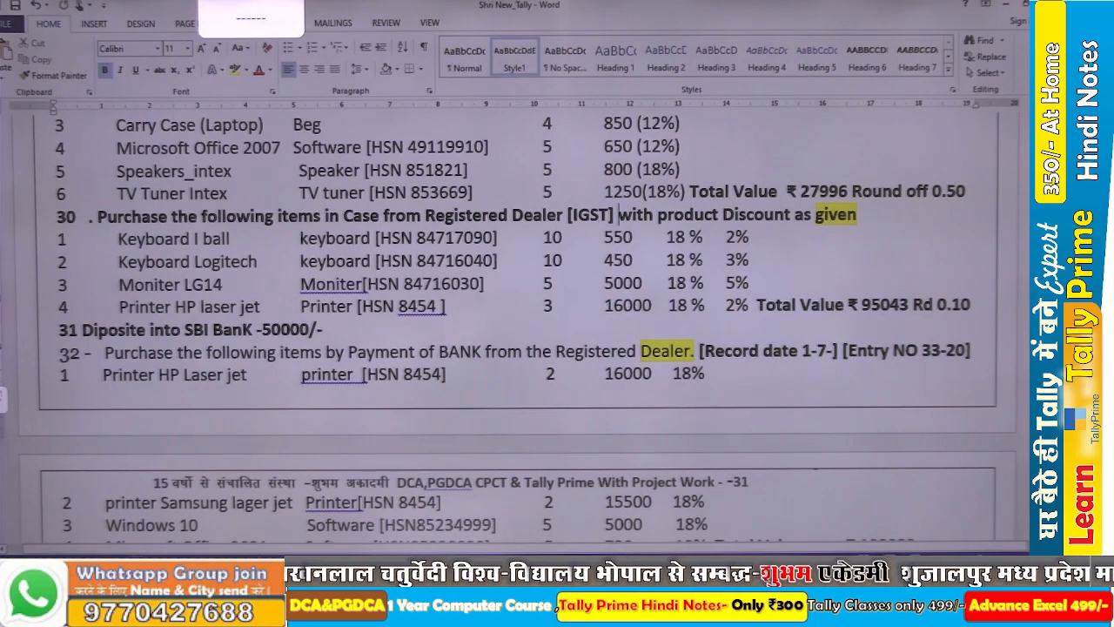
key("alt+Tab")
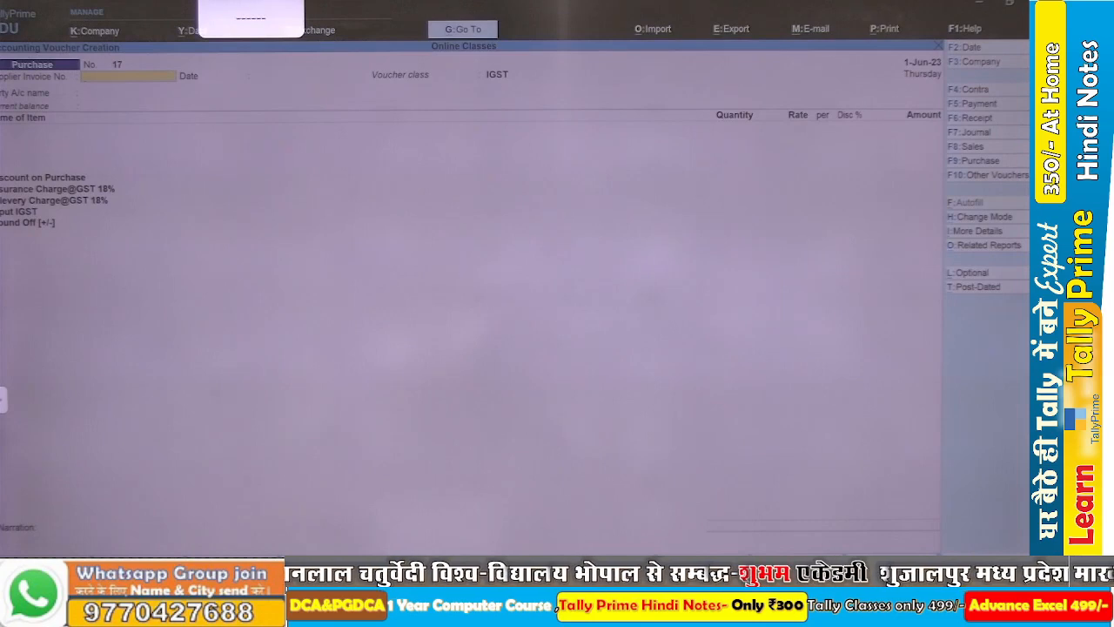
key("F4")
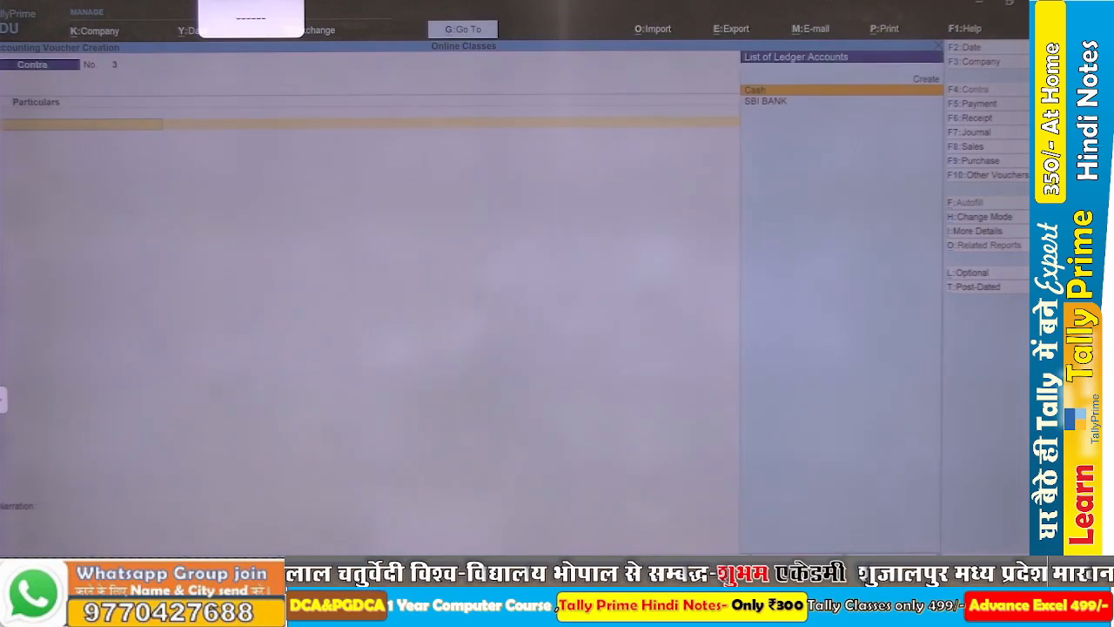
key("Return")
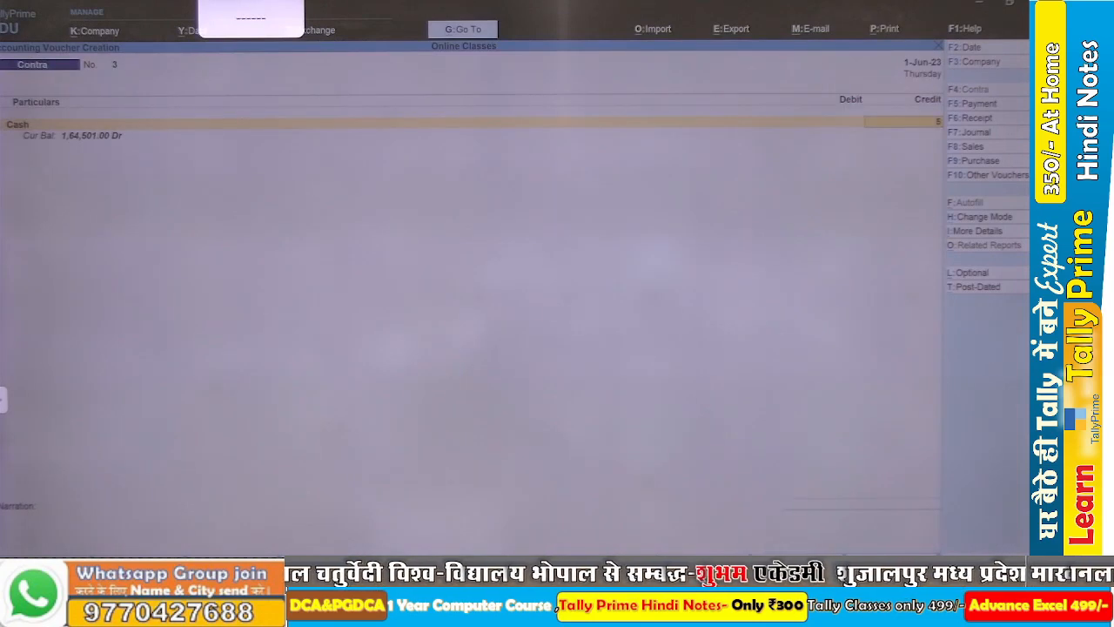
type("50000")
key("Return")
type("sbi")
key("Return")
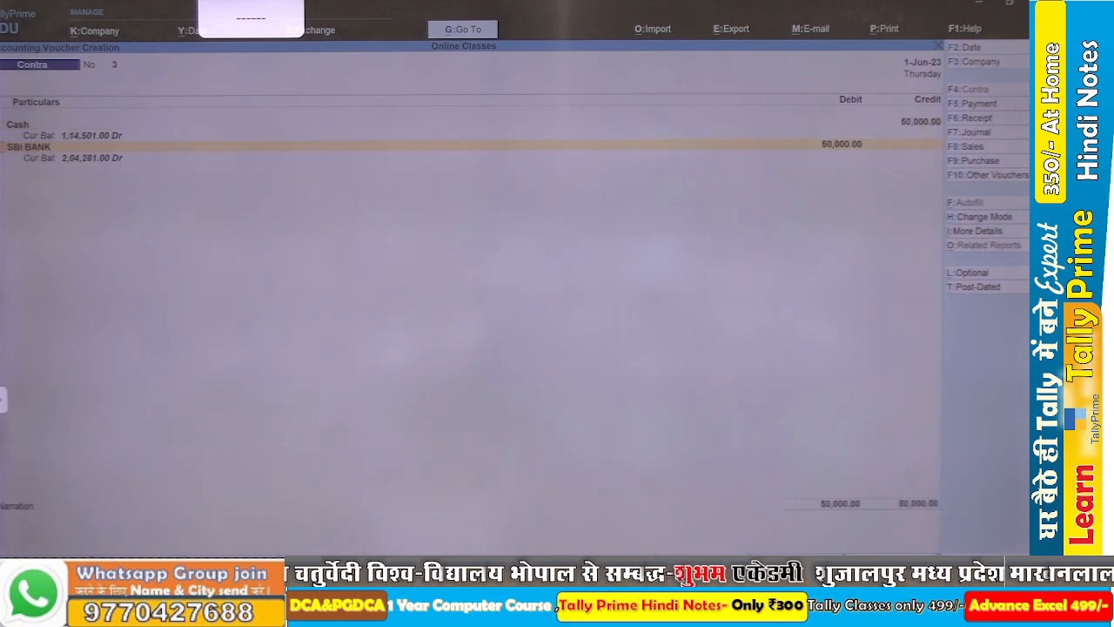
key("BackSpace")
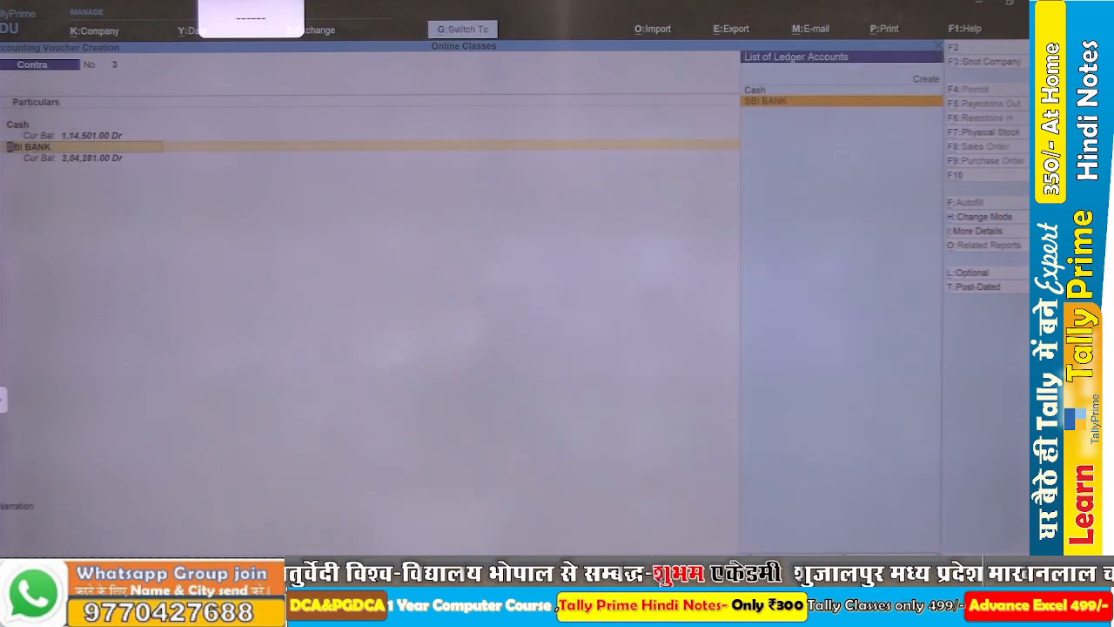
key("ctrl+a")
key("alt+Tab")
key("alt+Tab")
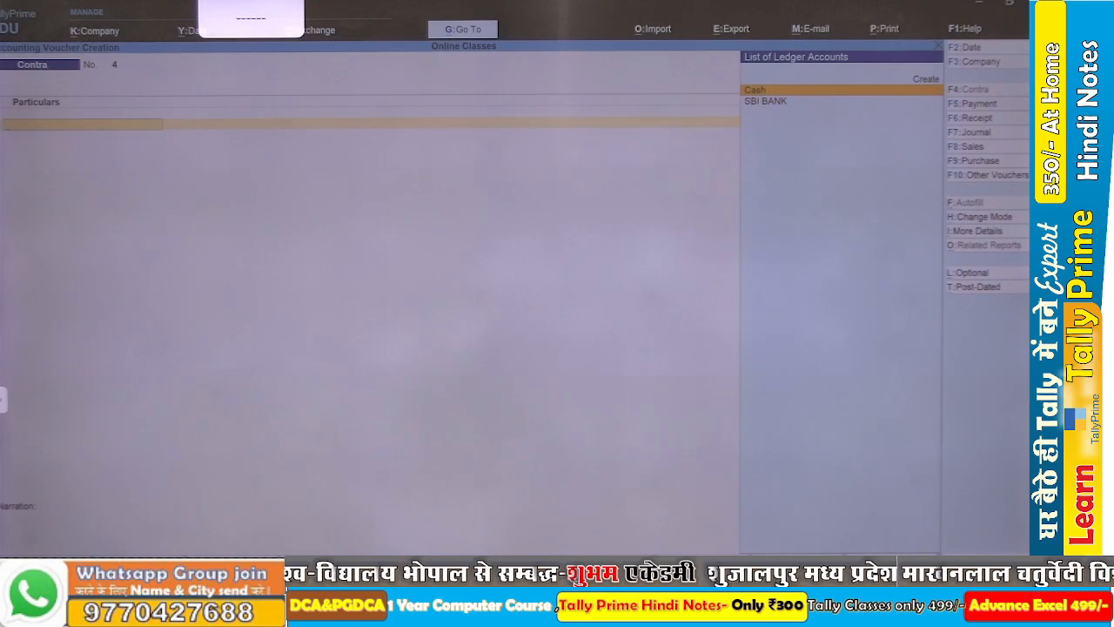
Leave voucher creation and open the Balance Sheet in its detailed view.
key("Escape")
key("y")
key("b")
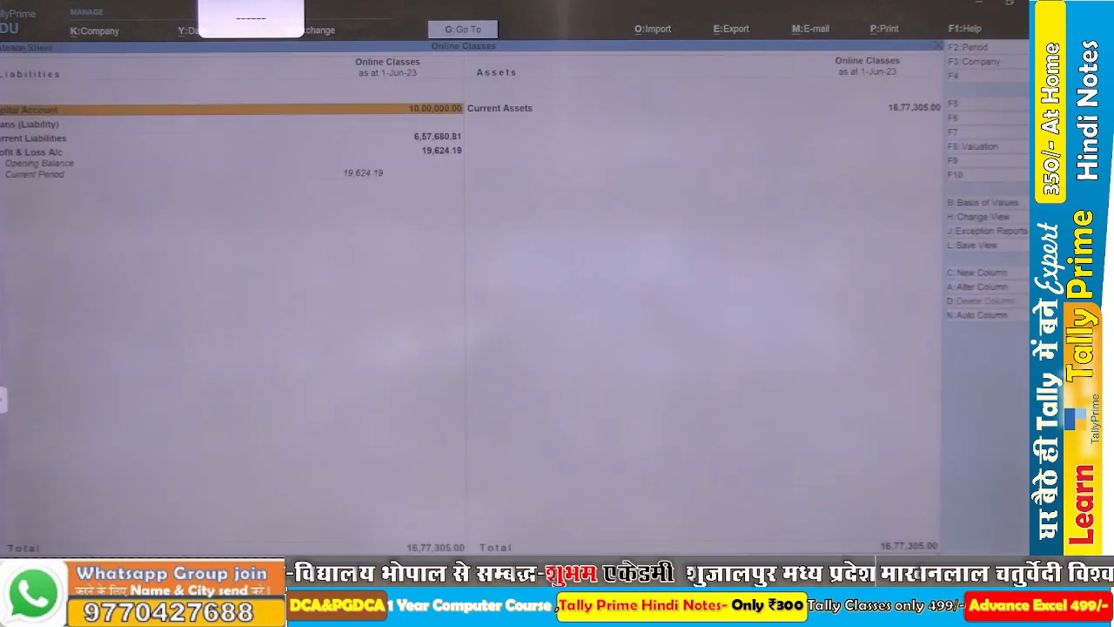
key("alt+F5")
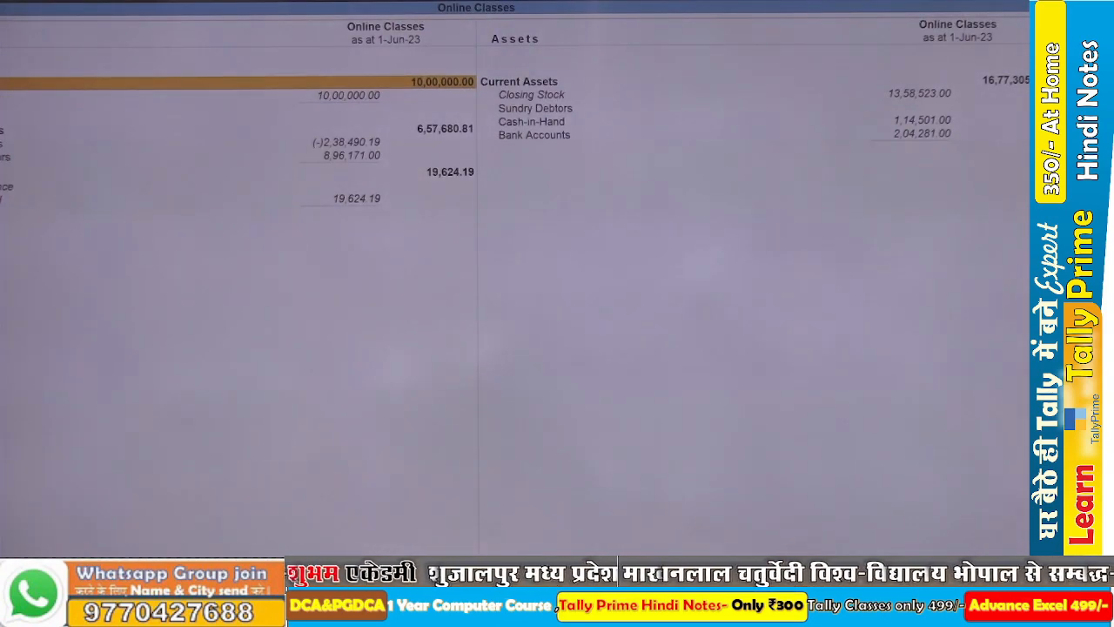
Open the Profit & Loss A/c from the Balance Sheet and expand it to its detailed view.
key("Down")
key("Down")
key("Down")
key("Down")
key("Down")
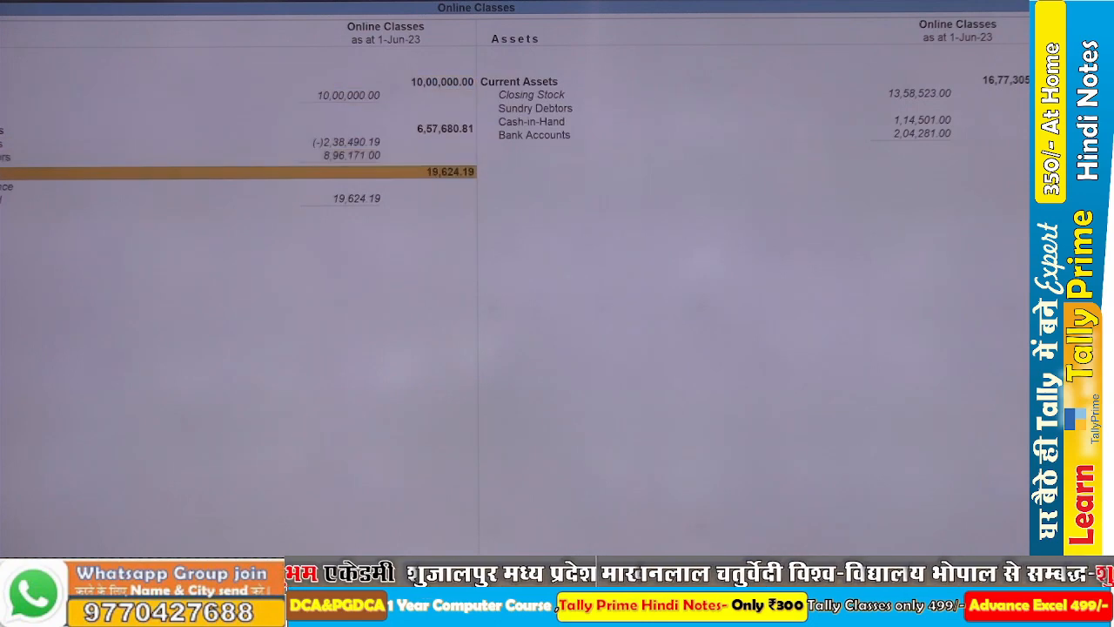
key("Return")
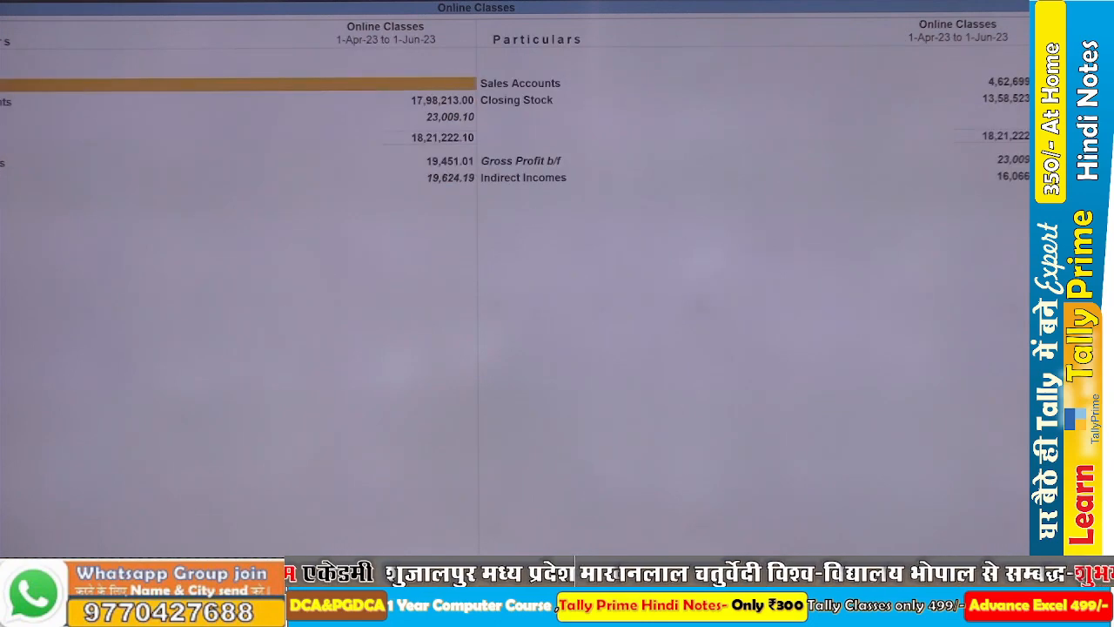
key("alt+F5")
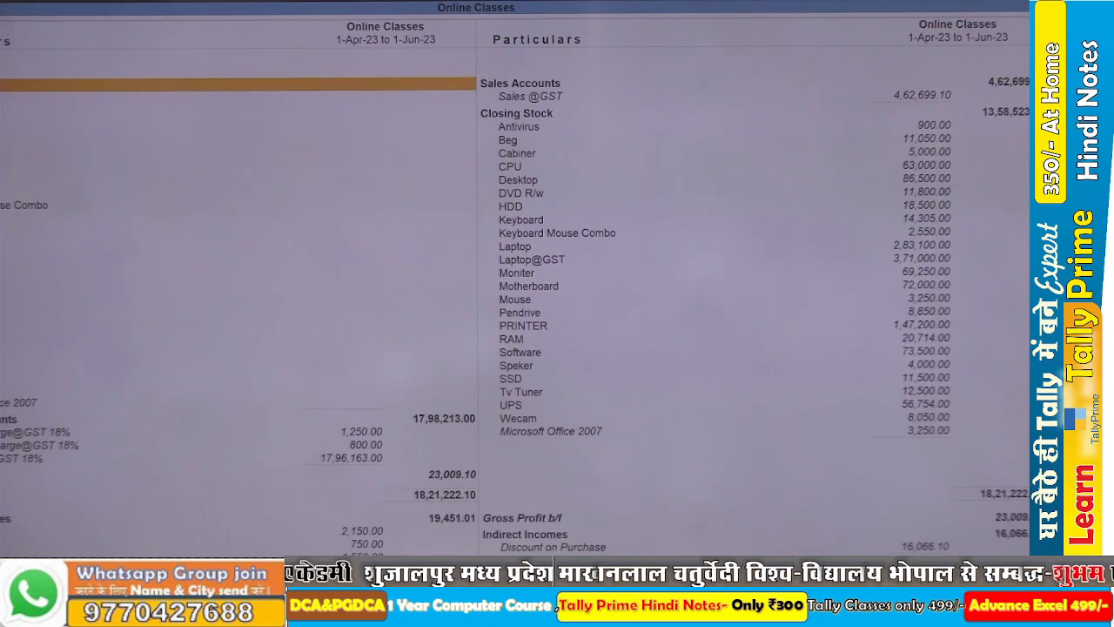
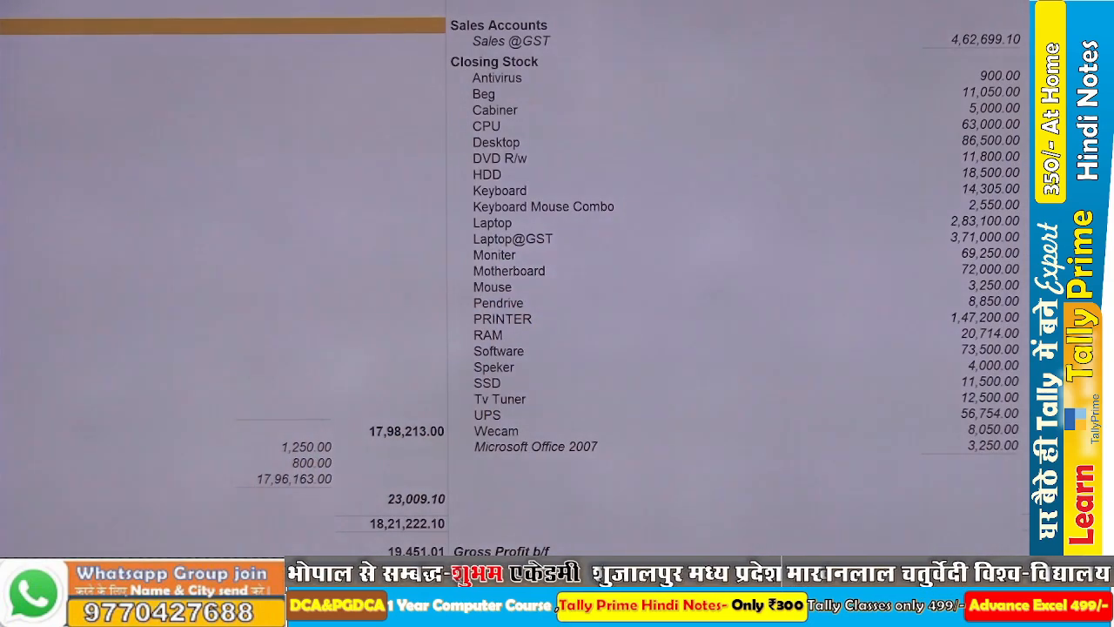
Close the open financial statements and return to the Gateway of Tally.
key("Escape")
key("Escape")
key("Escape")
key("Escape")
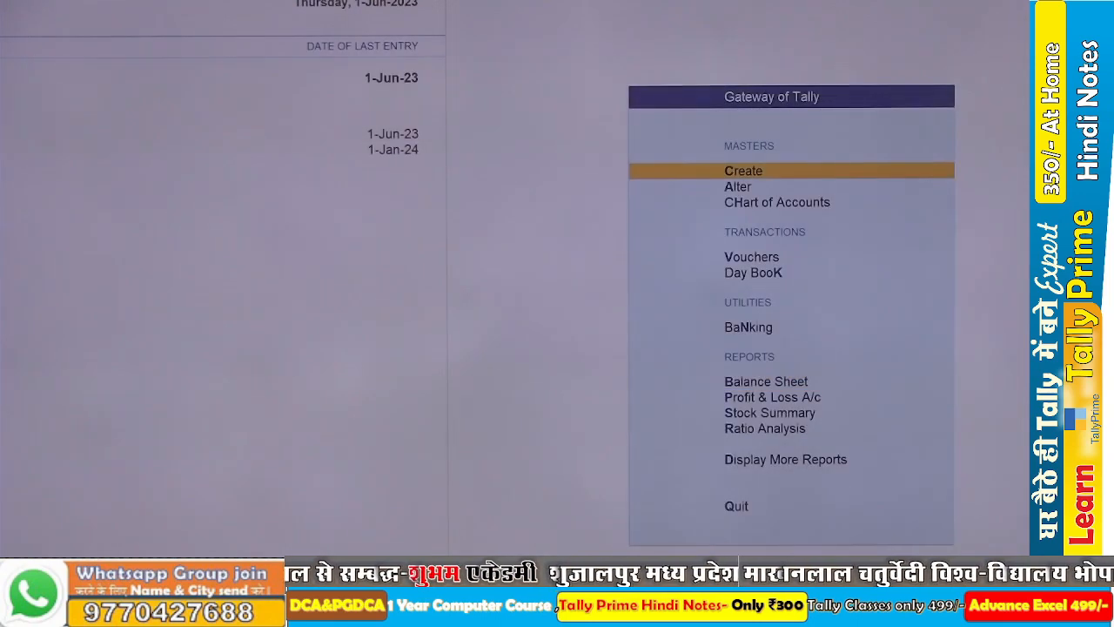
key("d")
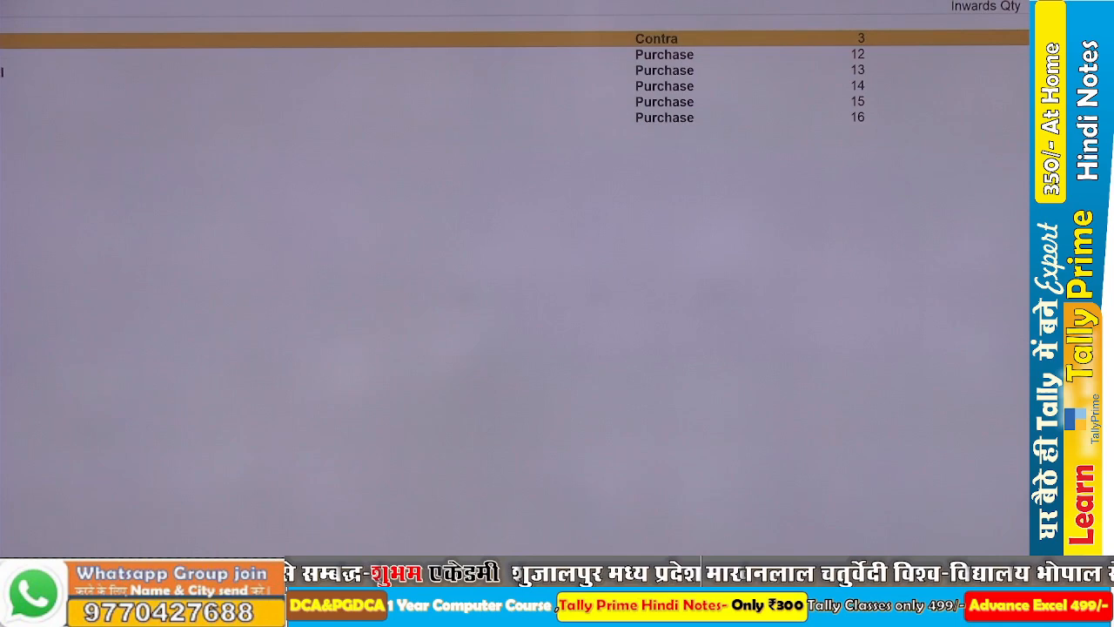
key("Escape")
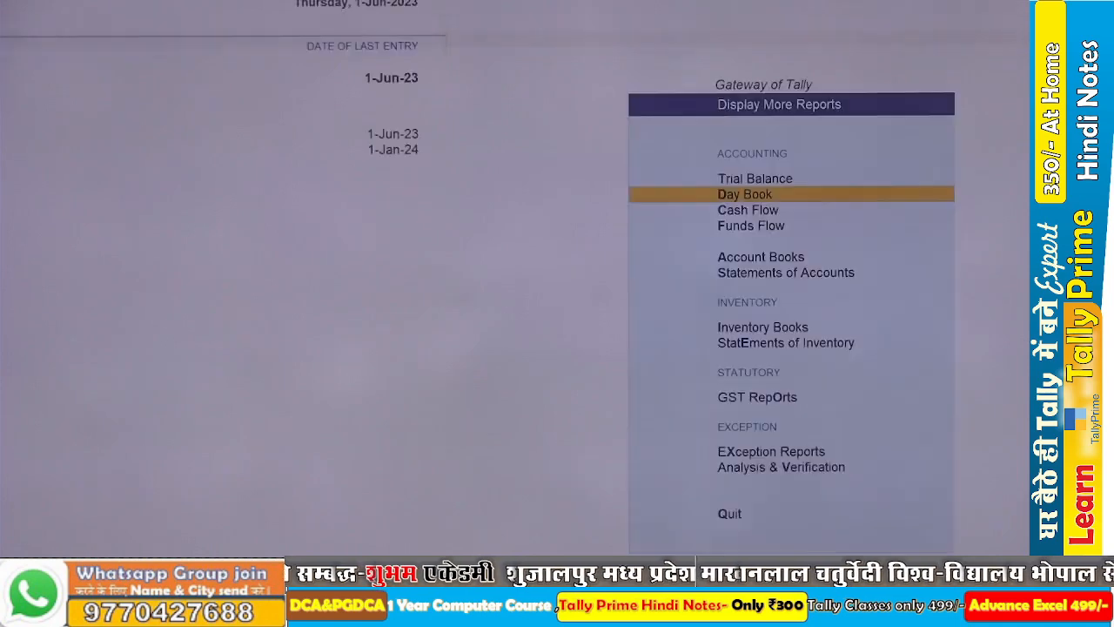
key("Escape")
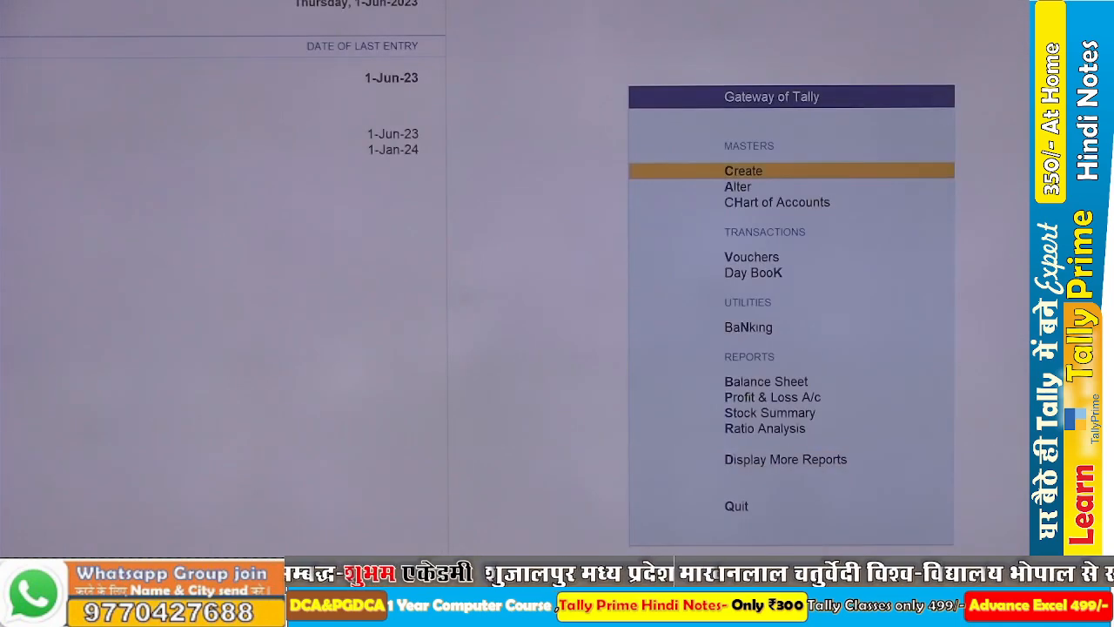
Open the Godowns summary from the Inventory Books for Primary and drill down into Main Location.
key("d")
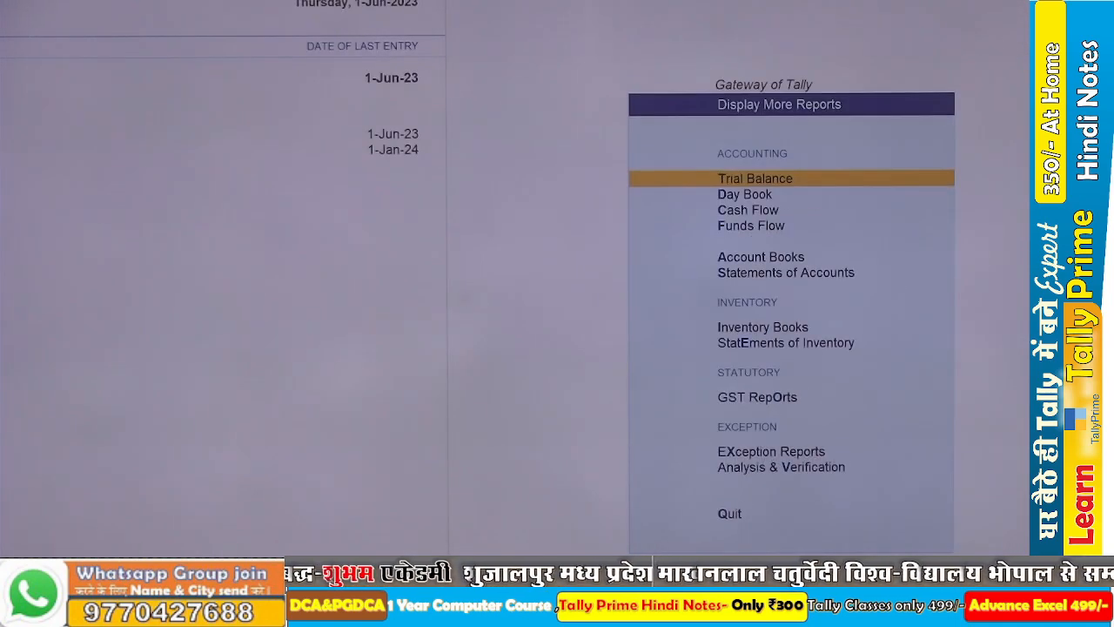
key("Down")
key("Down")
key("Down")
key("Down")
key("Down")
key("Down")
key("Down")
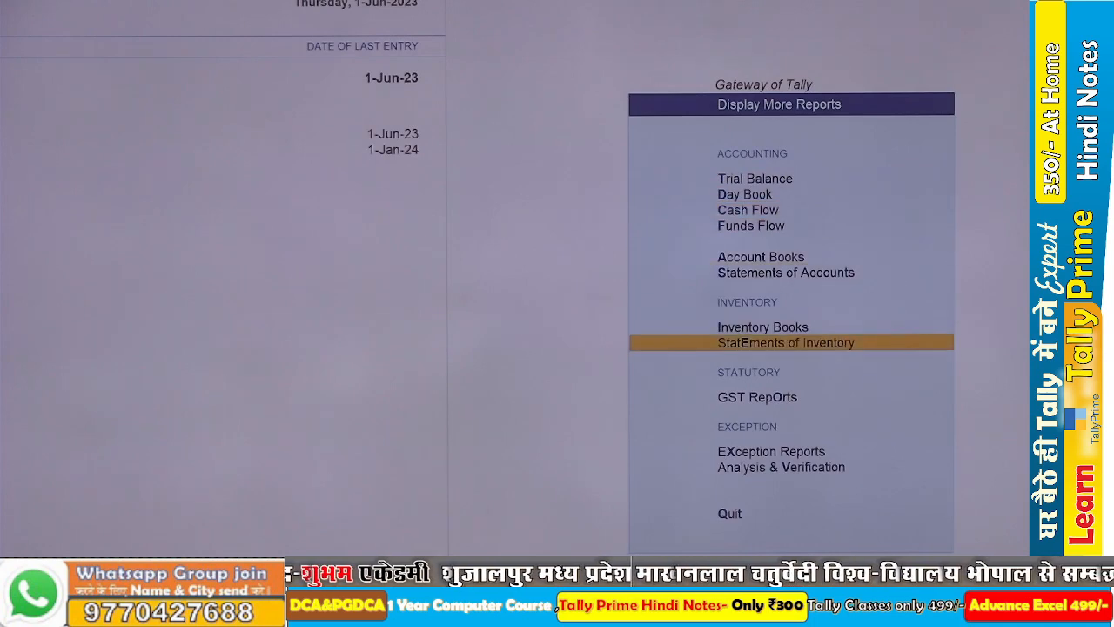
key("Up")
key("Return")
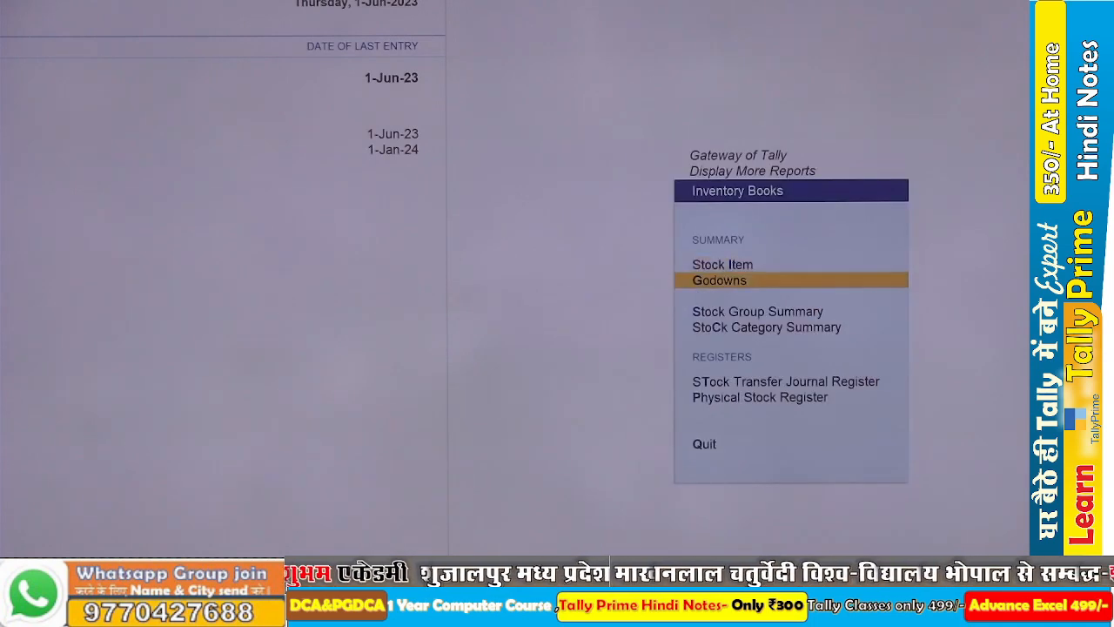
key("Return")
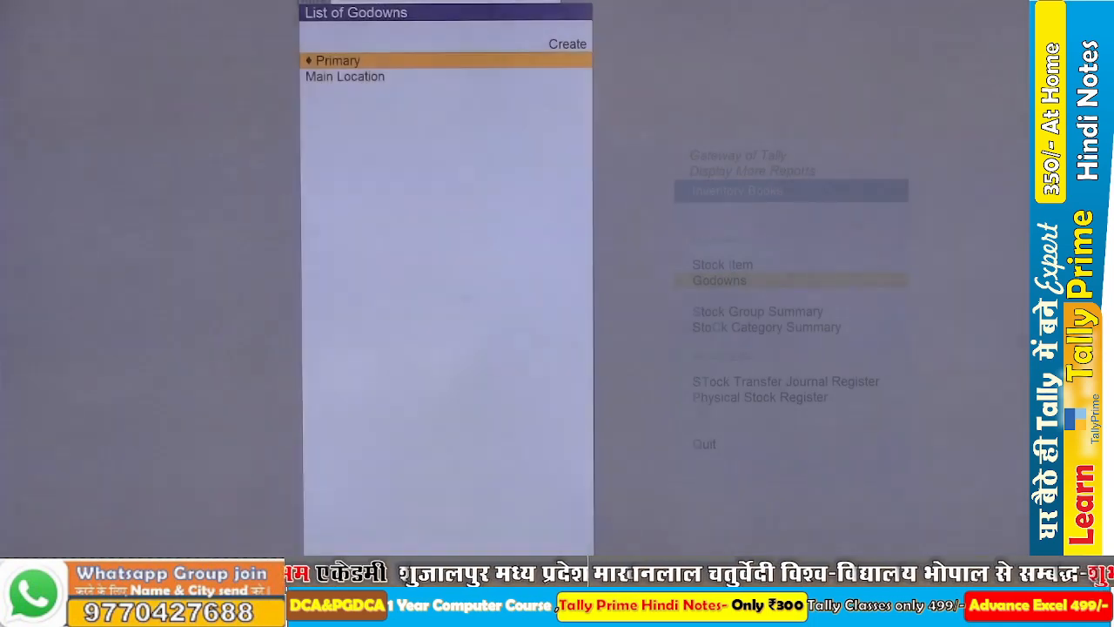
key("Return")
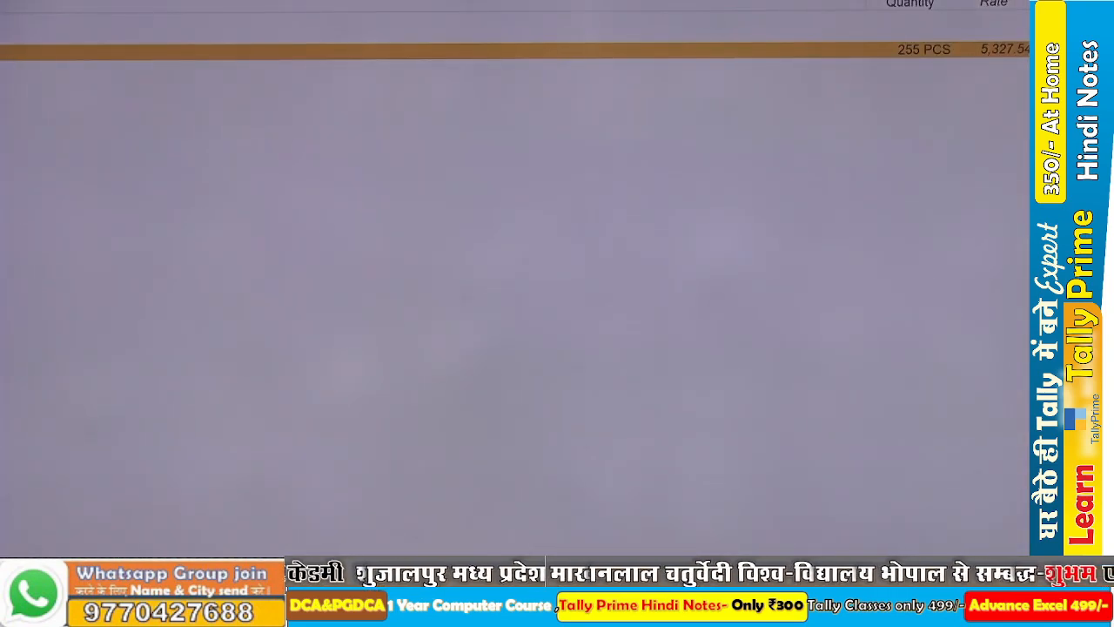
key("Return")
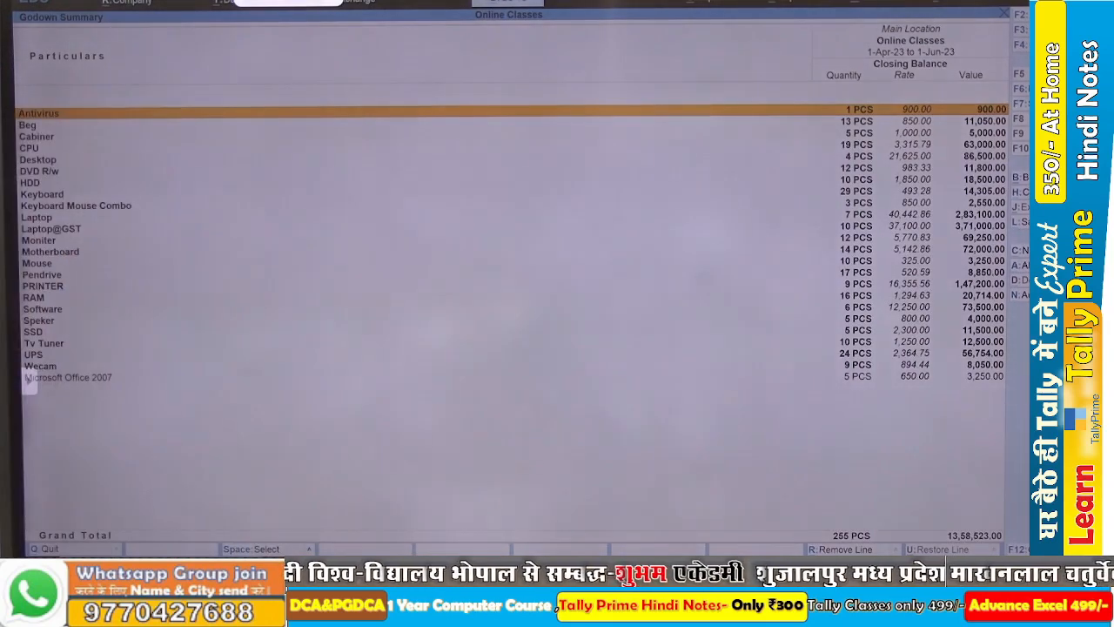
Expand Main Location's godown summary to item level and examine each item's closing quantity, rate and value through to Microsoft Office 2007.
key("alt+F5")
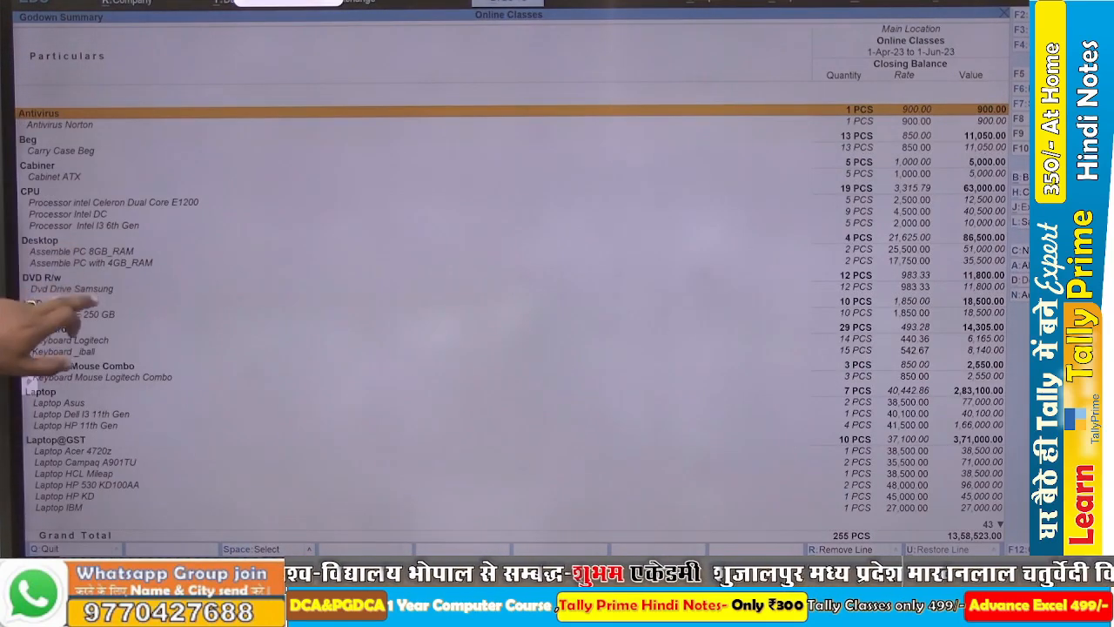
left_click(87, 202)
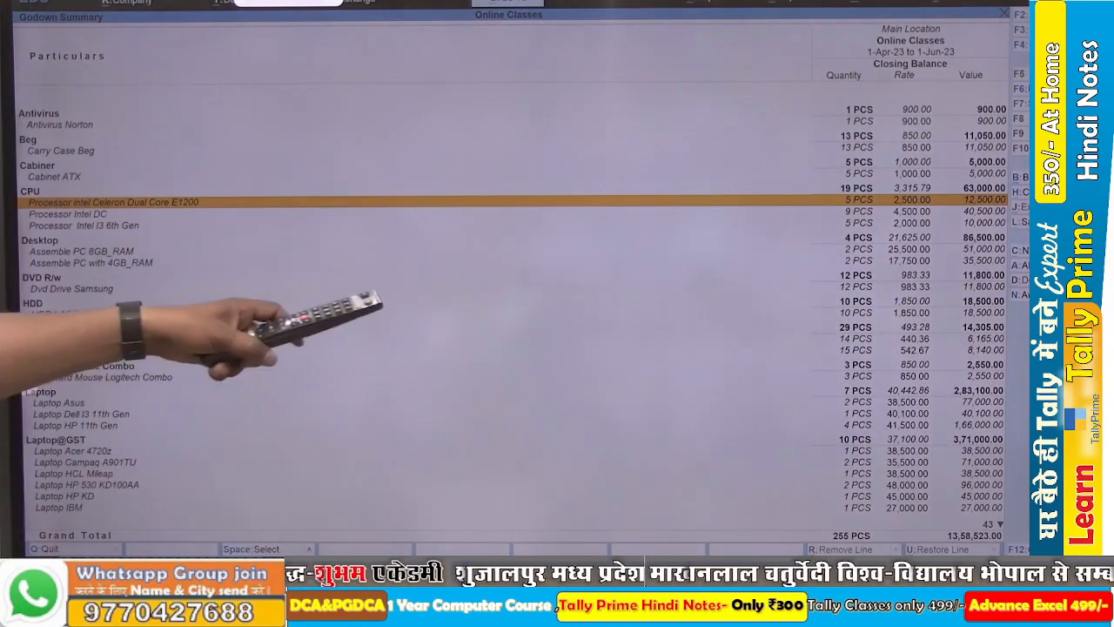
key("Down")
key("Down")
key("Down")
key("Down")
key("Down")
key("Down")
key("Down")
key("Down")
key("Down")
key("Down")
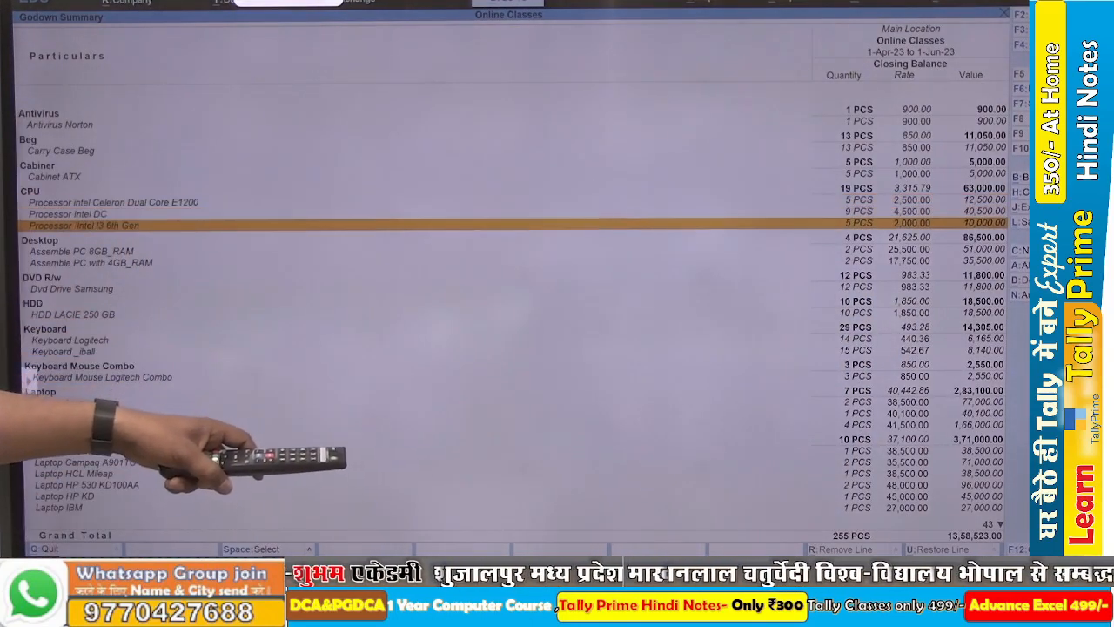
key("Down")
key("Down")
key("Down")
key("Down")
key("Down")
key("Down")
key("Down")
key("Down")
key("Down")
key("Down")
key("Down")
key("Down")
key("Down")
key("Down")
key("Down")
key("Down")
key("Down")
key("Down")
key("Down")
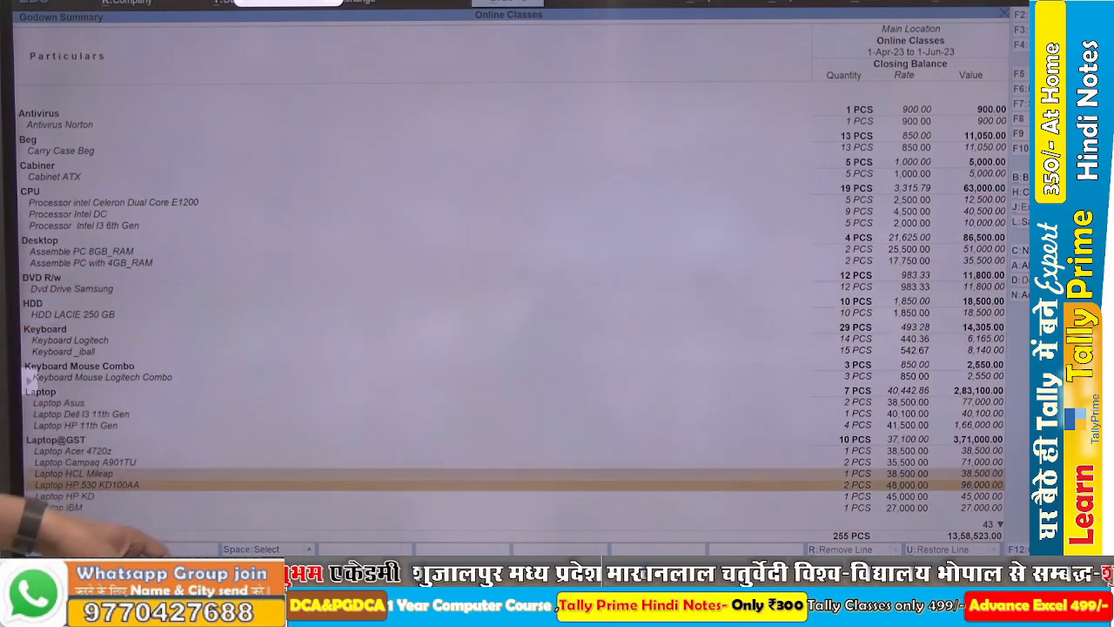
key("Down")
key("Down")
key("Down")
key("Down")
key("Down")
key("Down")
key("Down")
key("Down")
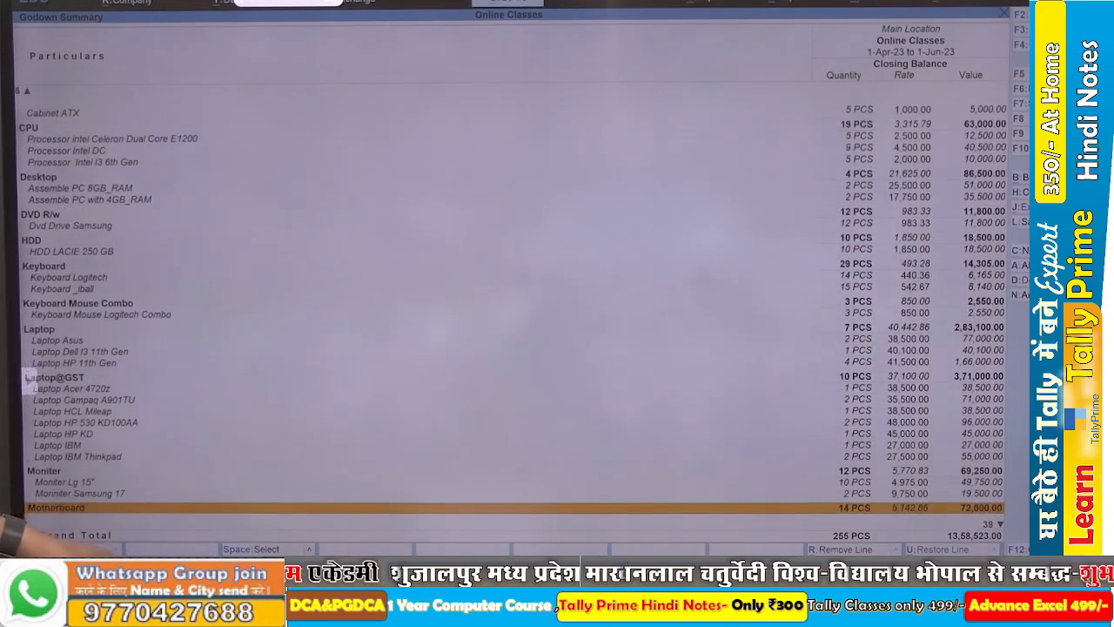
key("Down")
key("Down")
key("Down")
key("Down")
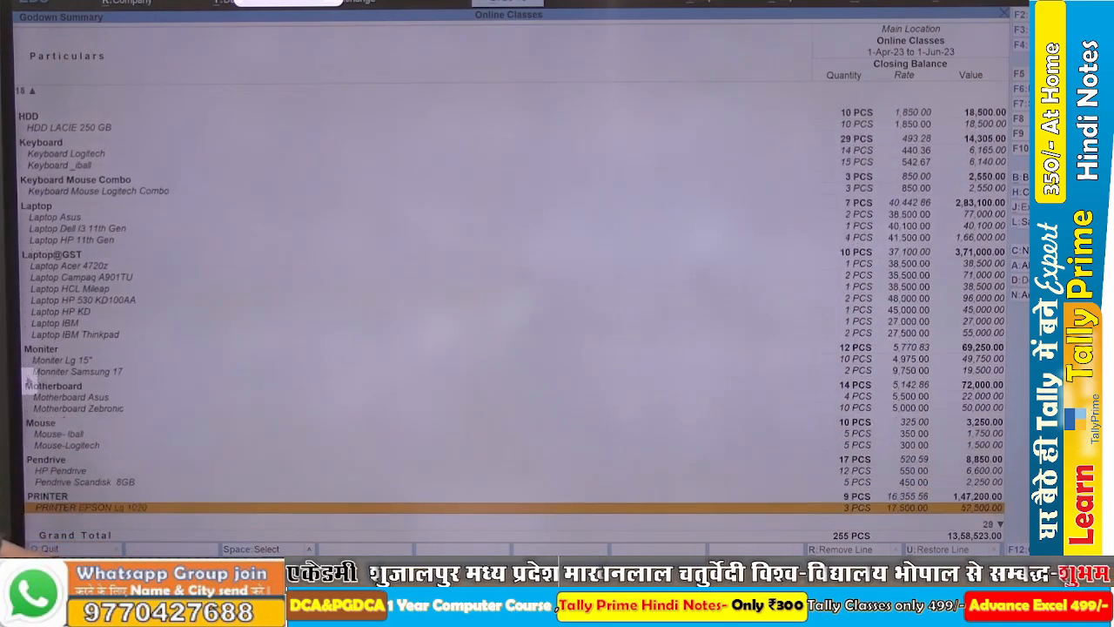
key("Down")
key("Down")
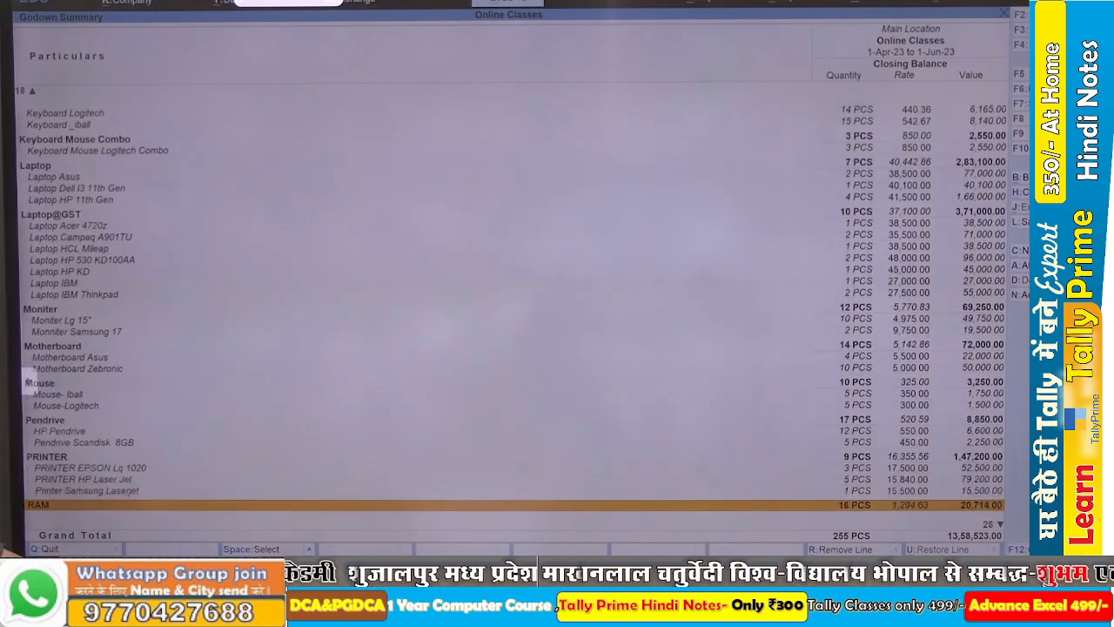
key("Down")
key("Down")
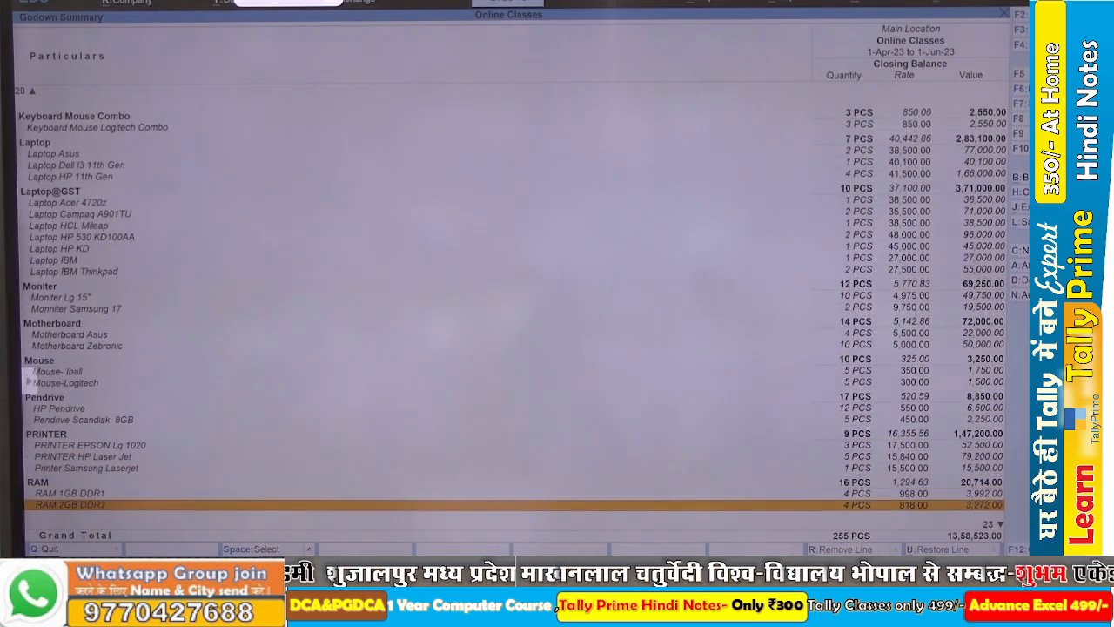
key("Down")
key("Down")
key("Down")
key("Down")
key("Down")
key("Down")
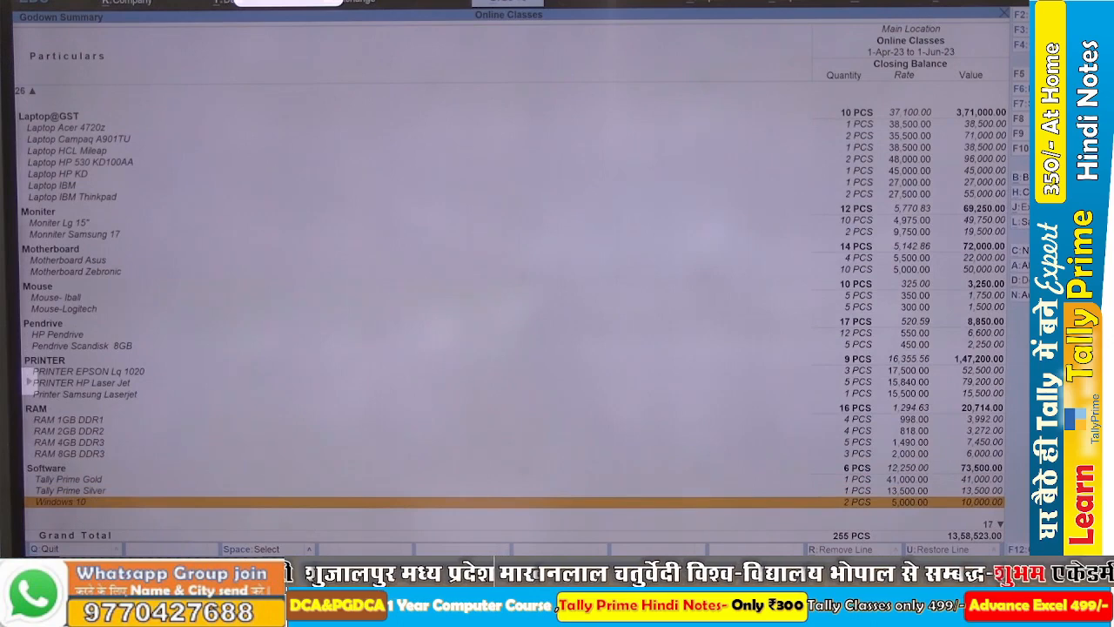
key("Down")
key("Down")
key("Down")
key("Down")
key("Down")
key("Down")
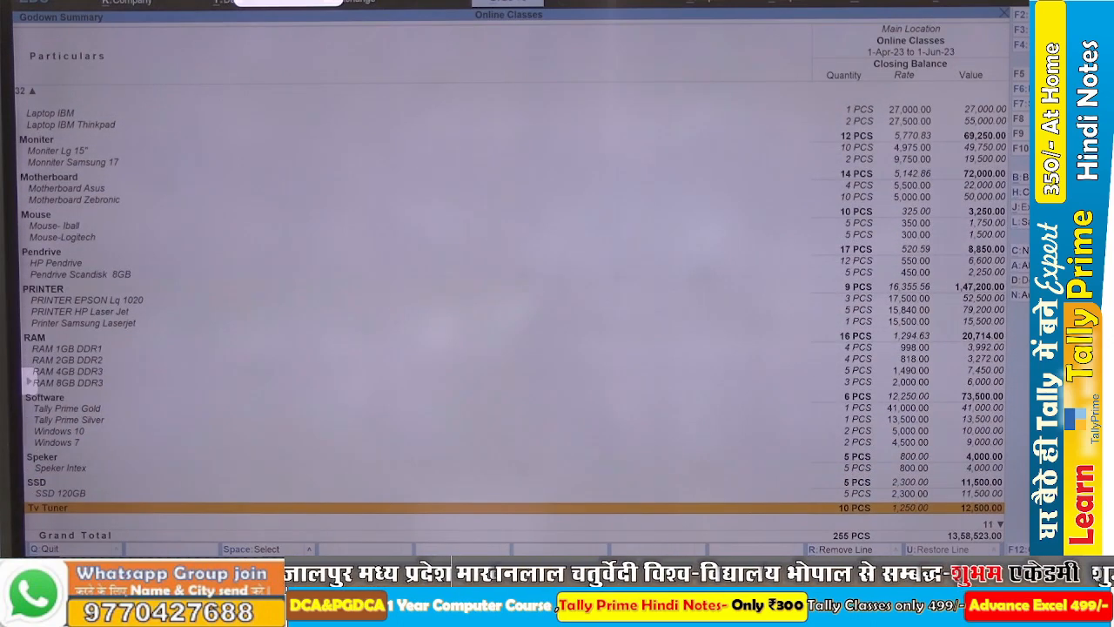
key("Down")
key("Down")
key("Down")
key("Down")
key("Down")
key("Down")
key("Down")
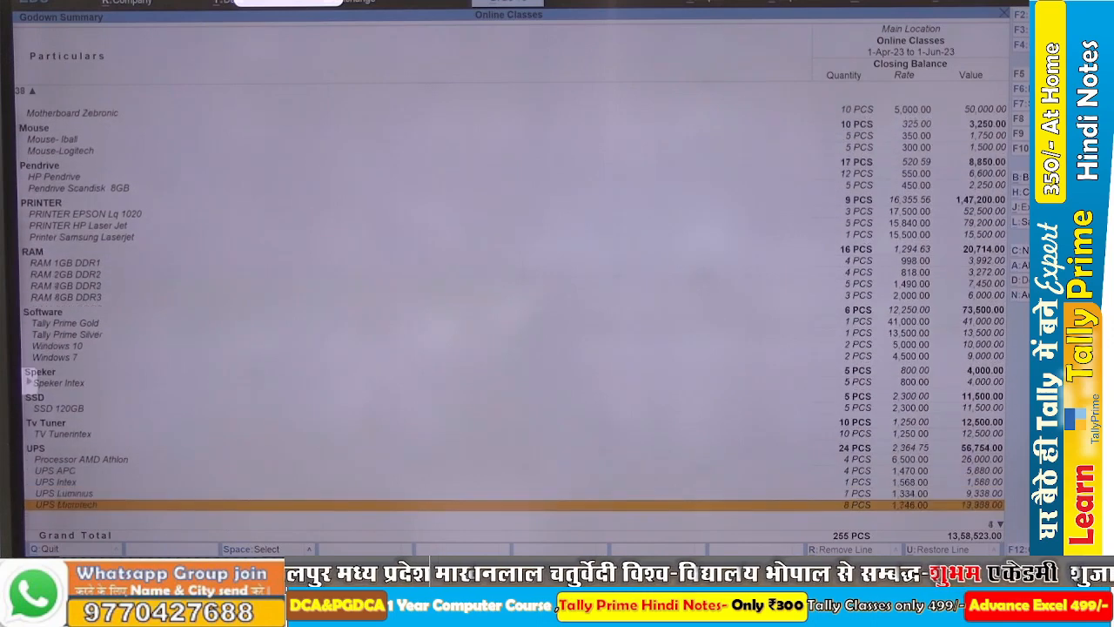
key("Down")
key("Down")
key("Down")
key("Down")
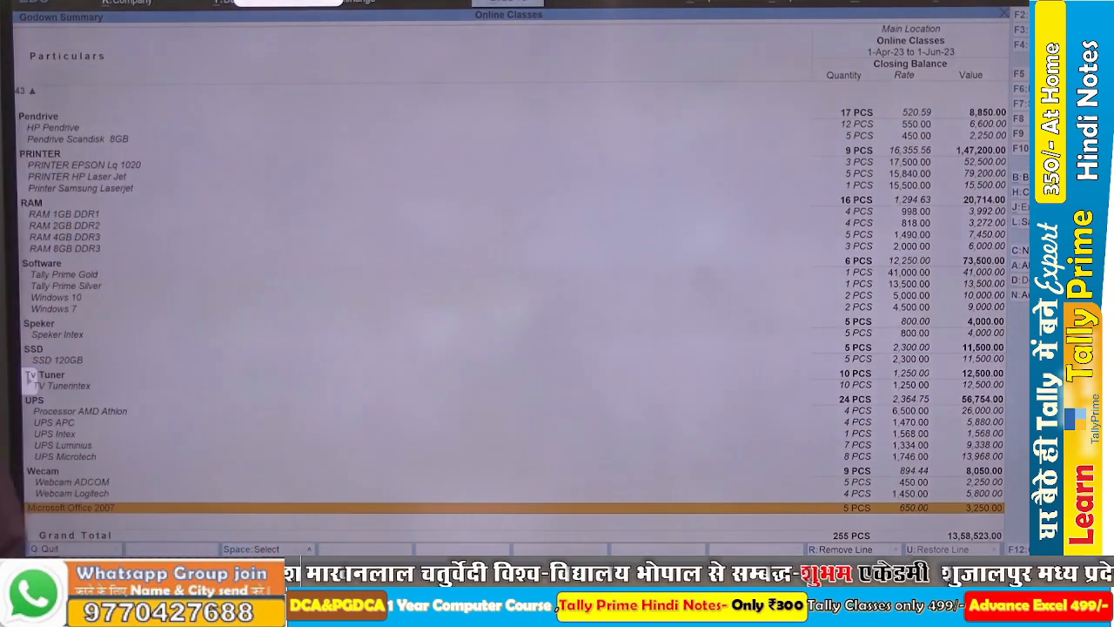
Close the godown and inventory reports and back out through the Gateway of Tally.
key("Escape")
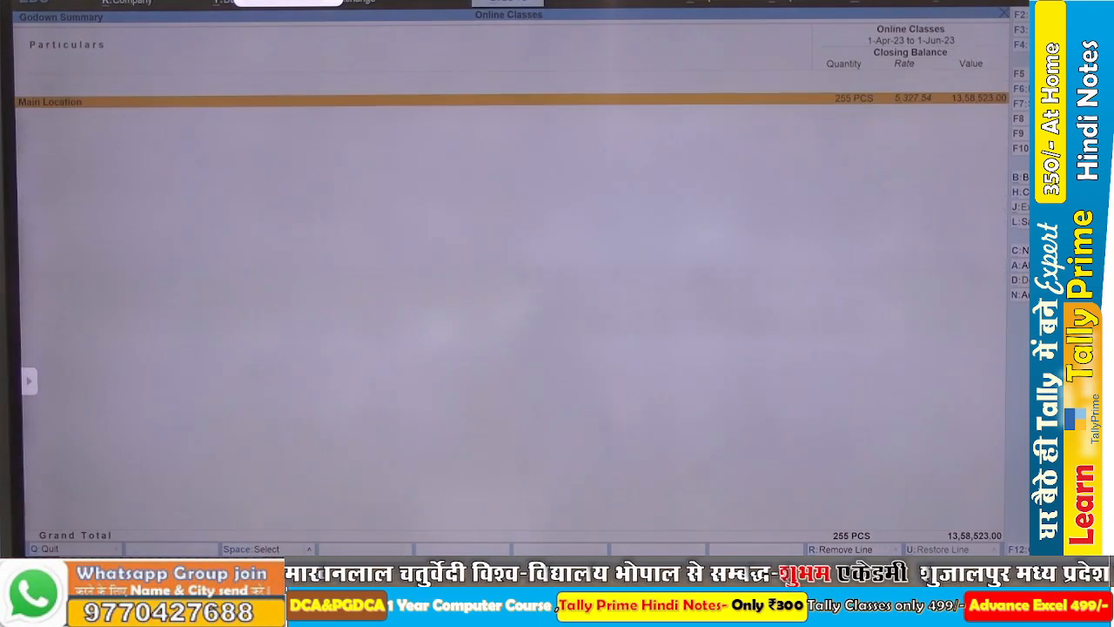
key("Escape")
key("Escape")
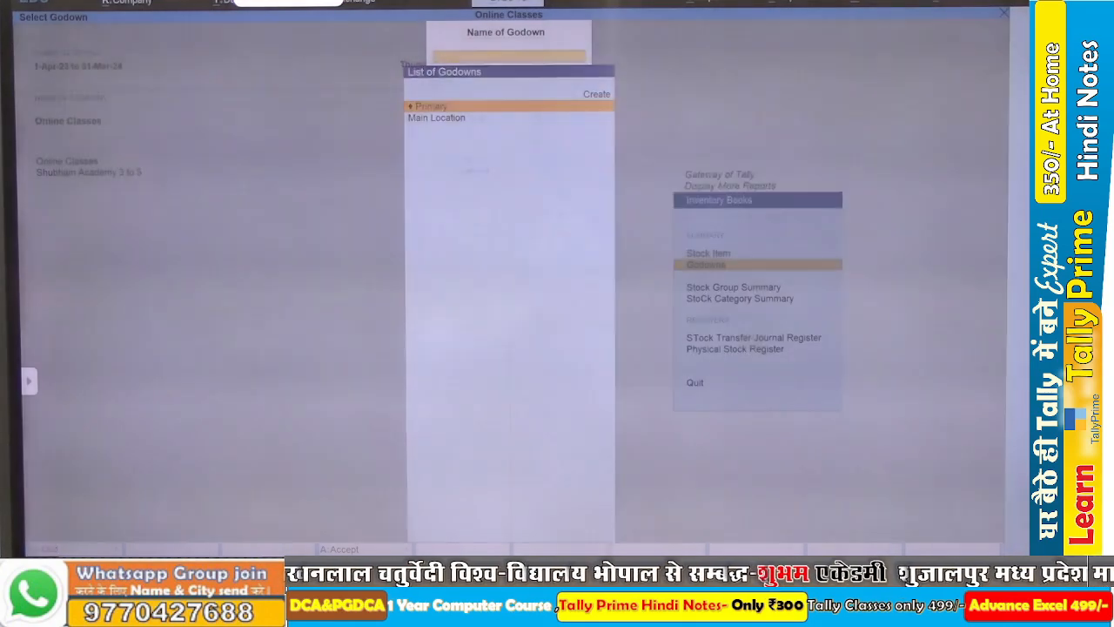
key("Escape")
key("Escape")
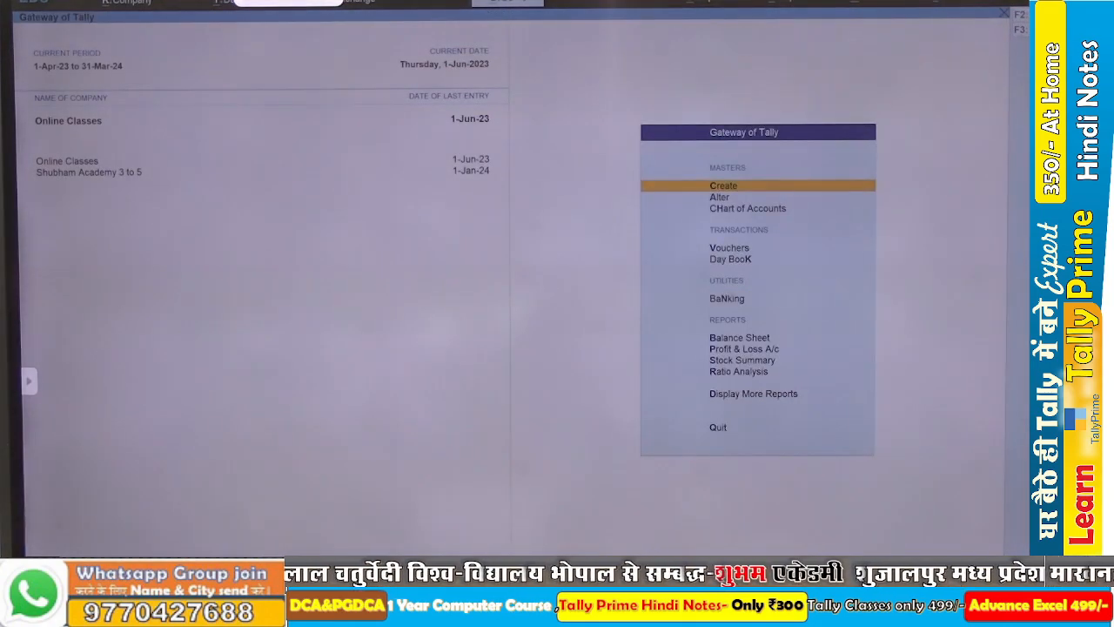
key("Escape")
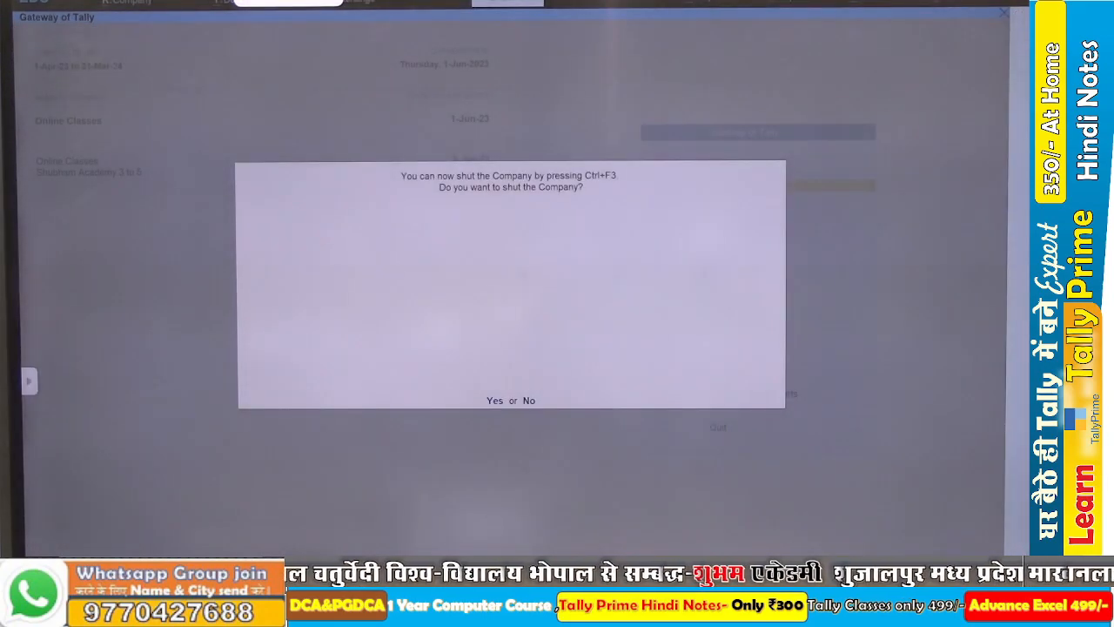
Switch to the Word exercise, read entry 32's bank-paid purchase items and reference balance sheet, and return to TallyPrime.
key("alt+Tab")
key("alt+Tab")
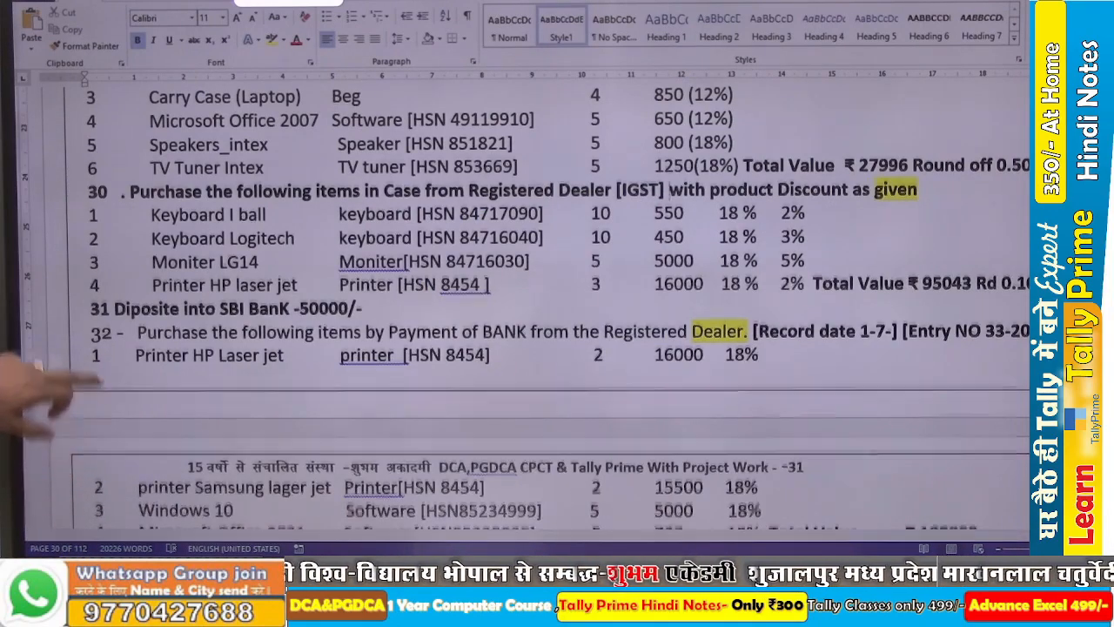
scroll(515, 302, "down", 5)
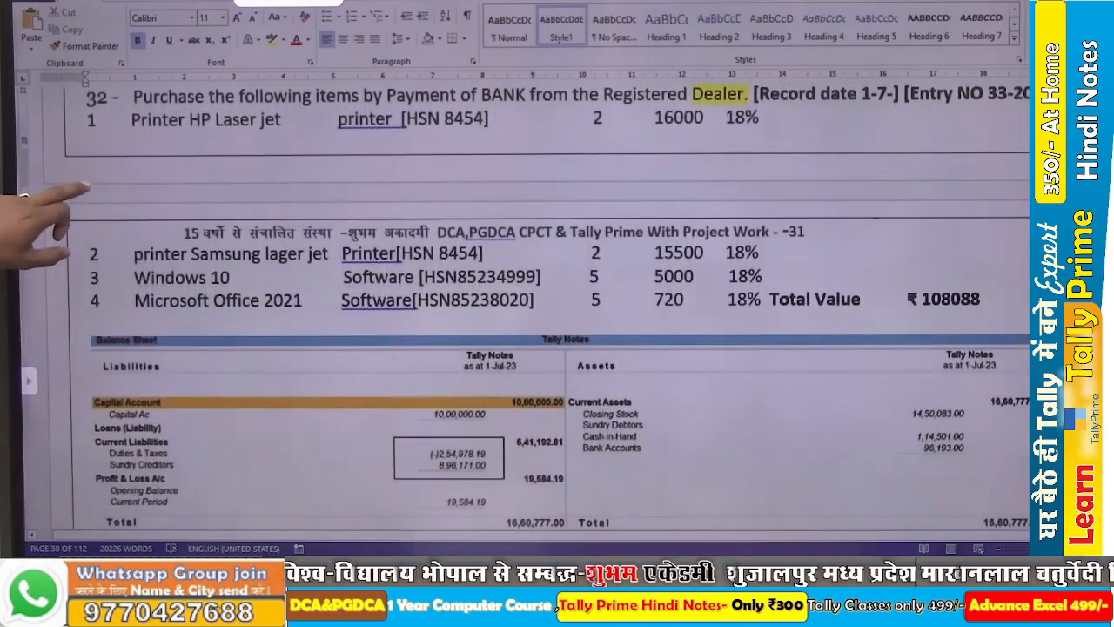
scroll(515, 307, "up", 1)
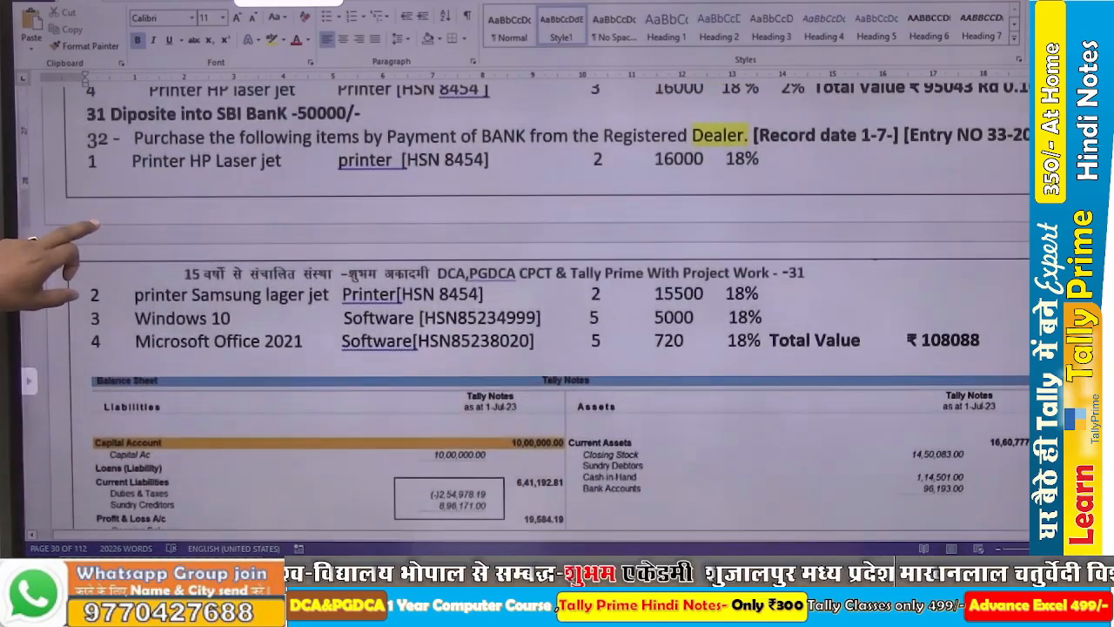
scroll(557, 305, "down", 2)
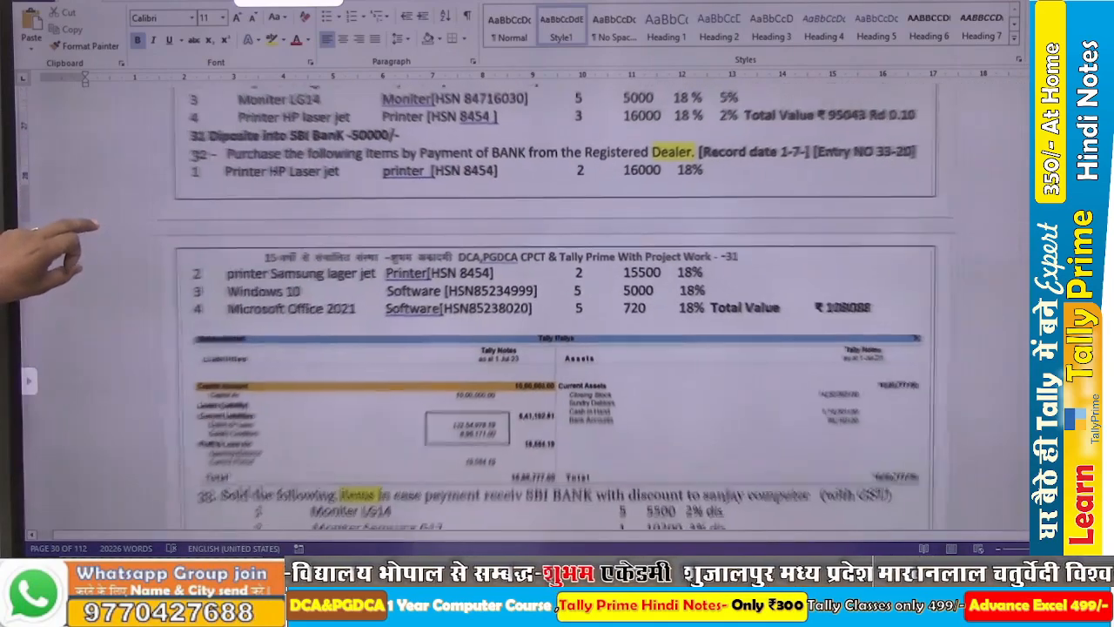
scroll(557, 305, "up", 1)
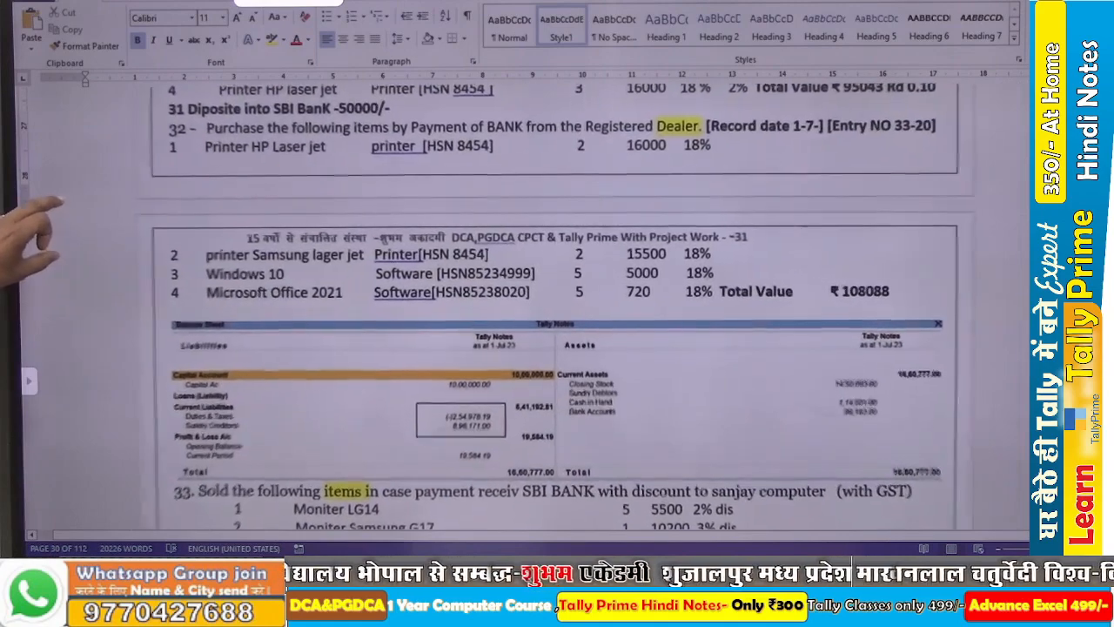
scroll(557, 305, "up", 2)
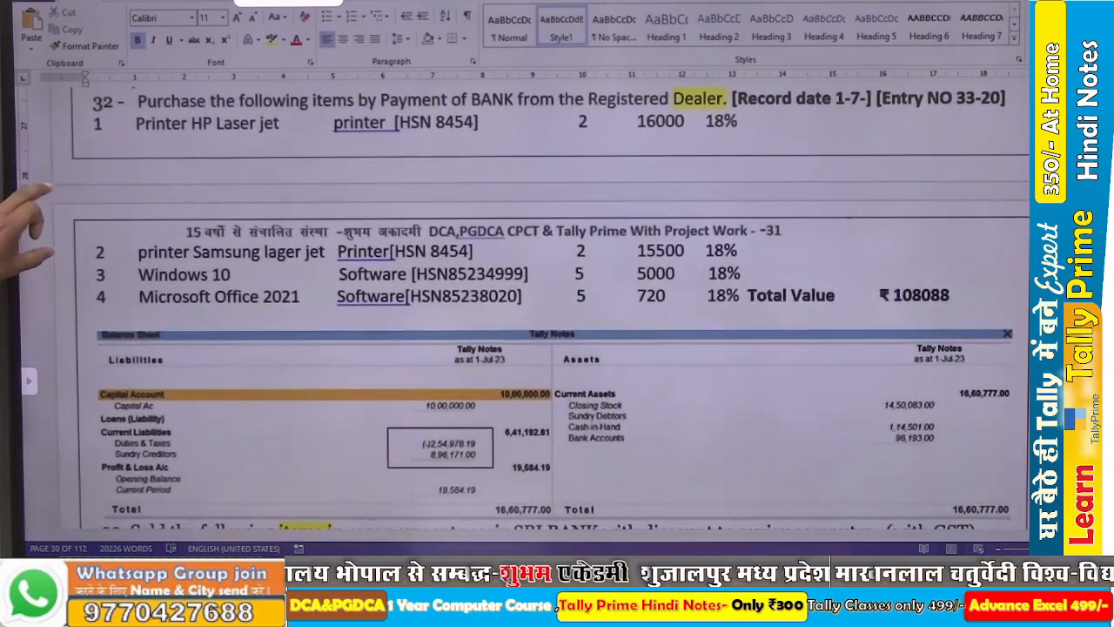
scroll(557, 305, "up", 1)
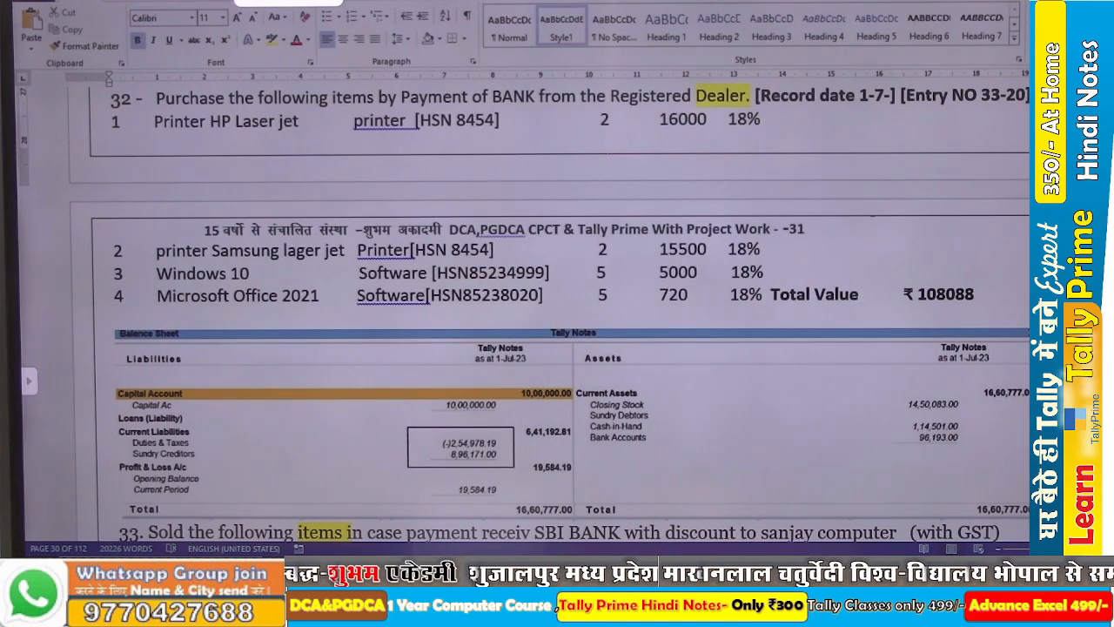
key("alt+Tab")
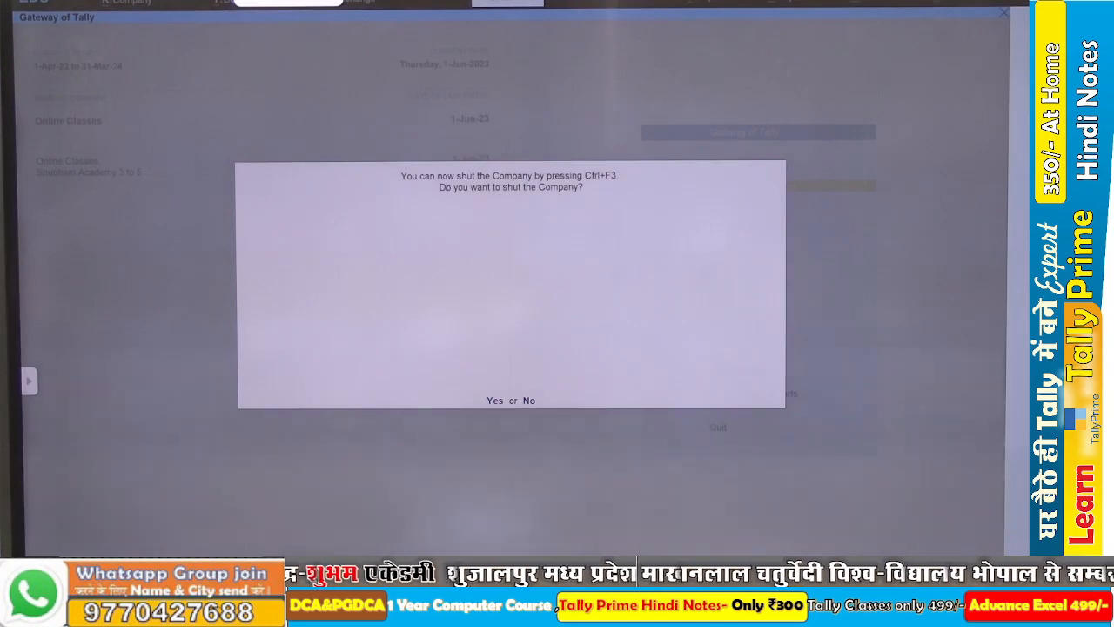
Decline shutting the company and start a Purchase voucher with the CGST SGST voucher class.
key("n")
key("v")
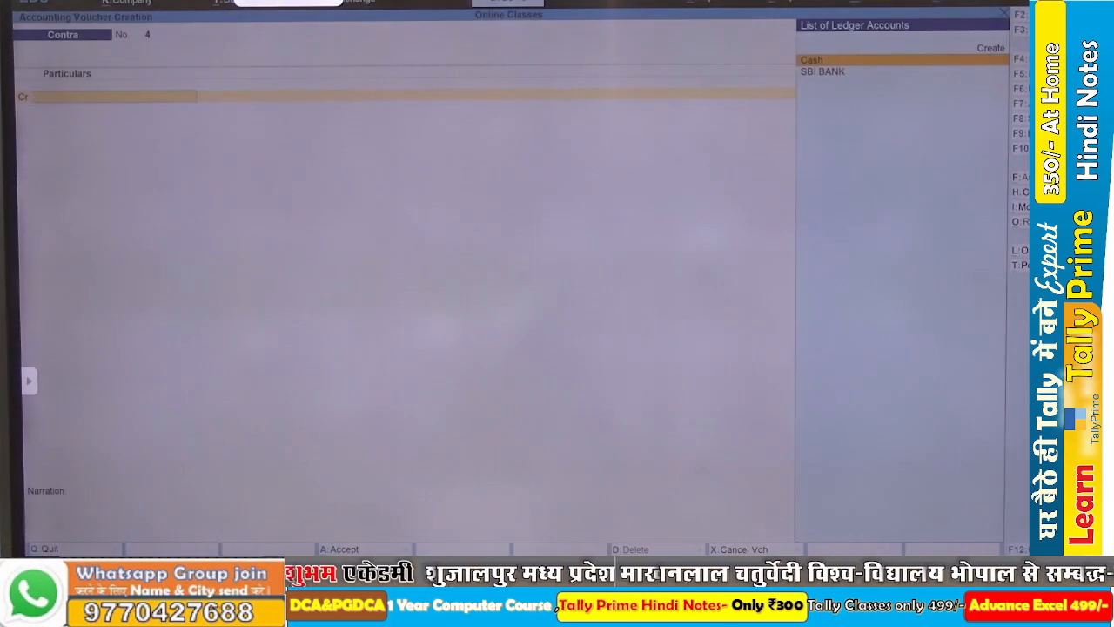
key("F9")
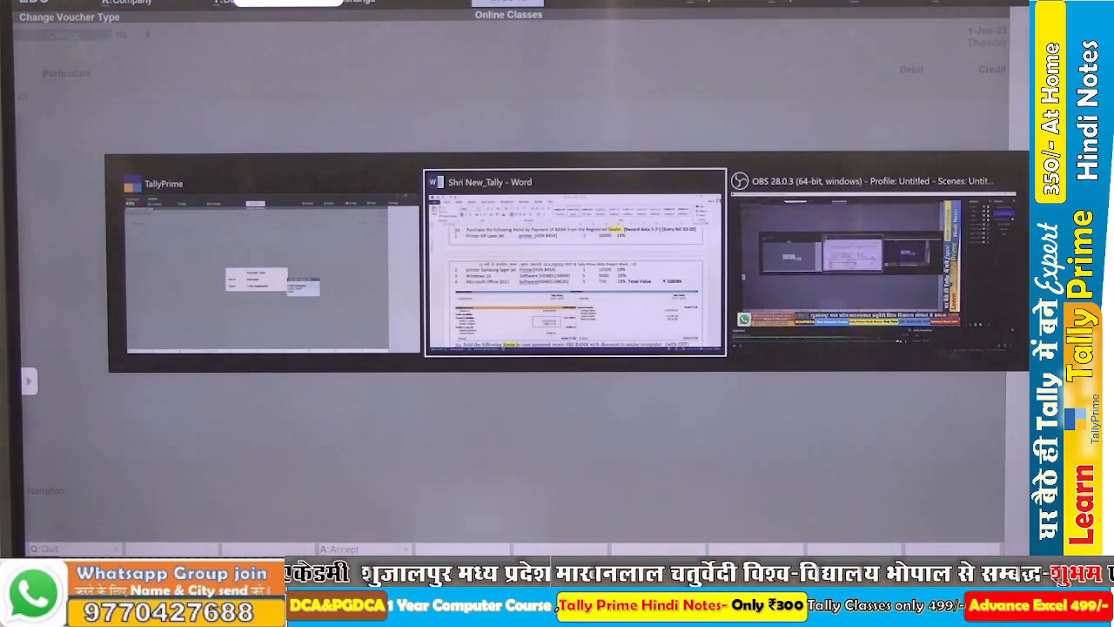
key("alt+Tab")
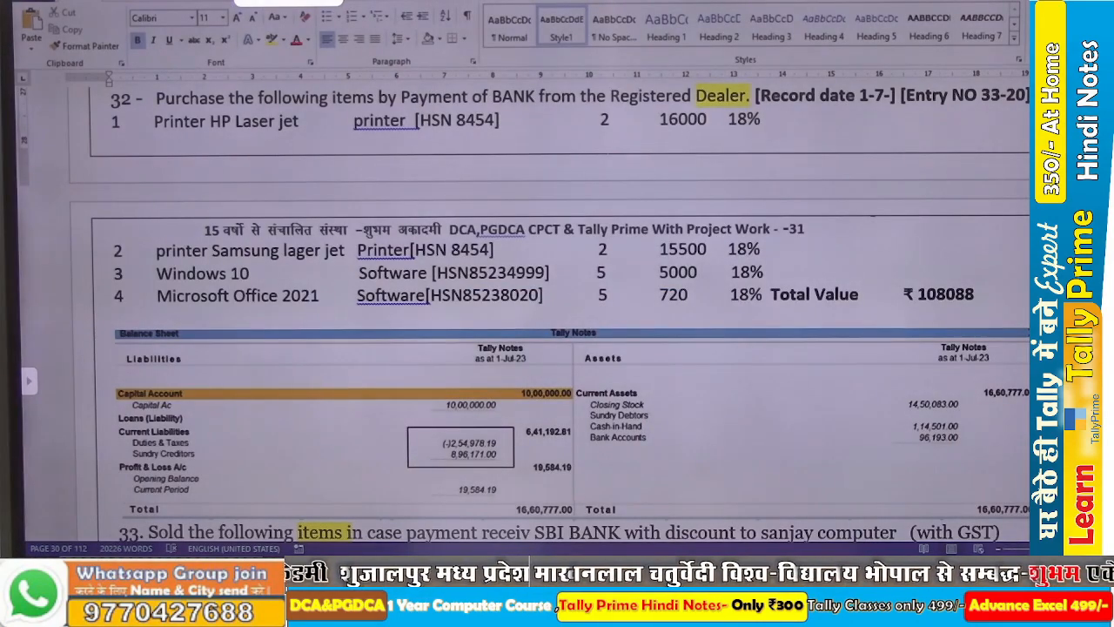
key("alt+Tab")
key("Down")
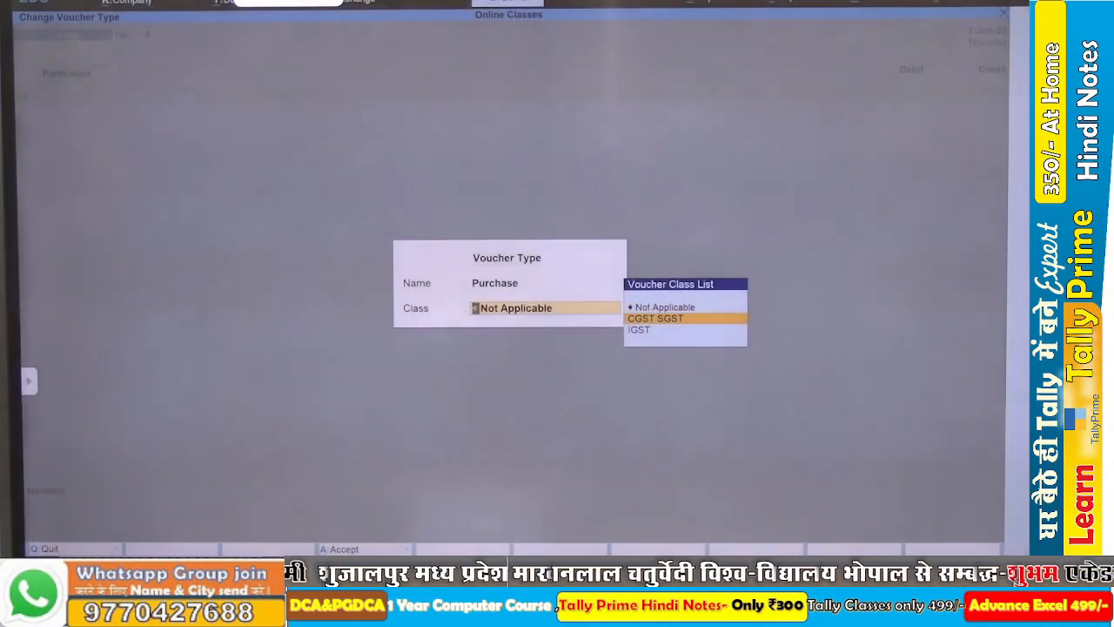
key("Return")
key("Return")
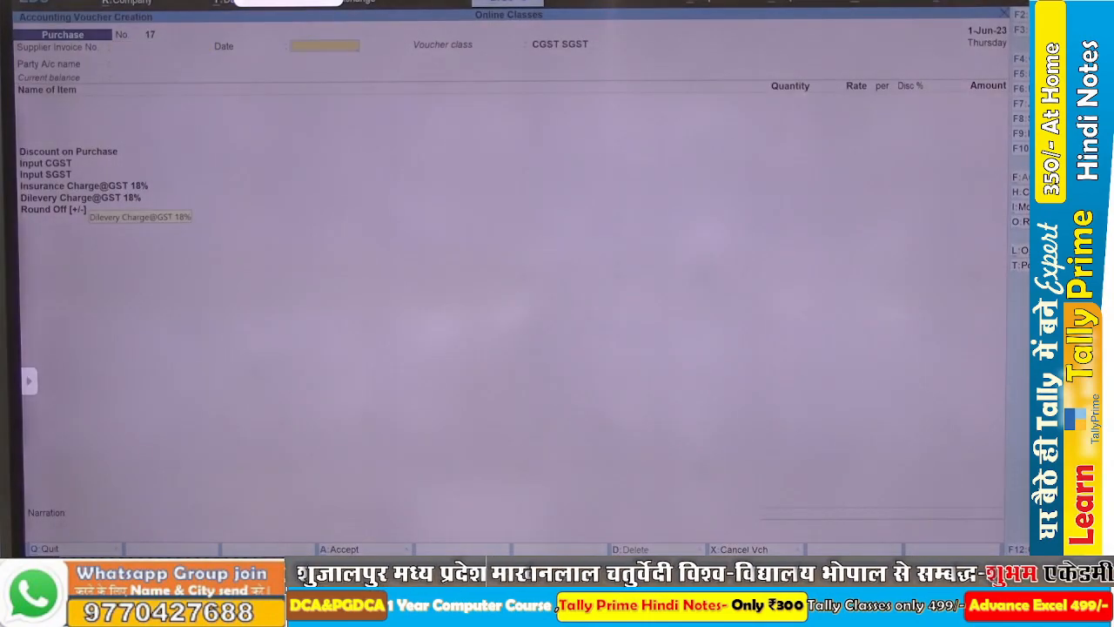
Select SBI BANK as the party account and set its GST registration type to Regular, leaving the GSTIN blank.
key("Return")
type("SB")
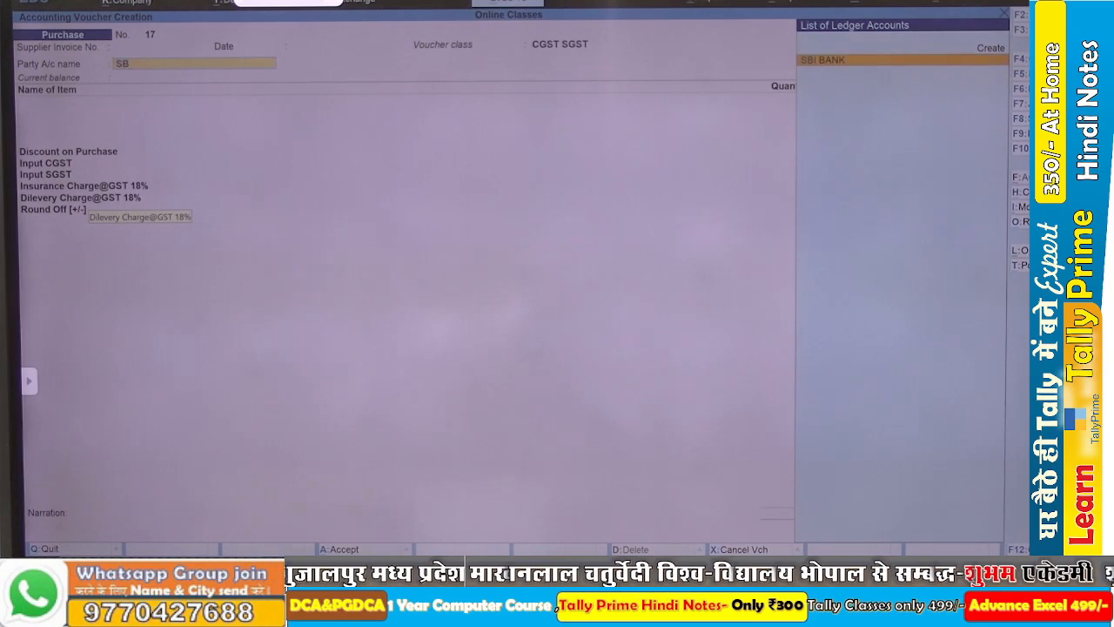
key("Return")
key("Return")
key("Return")
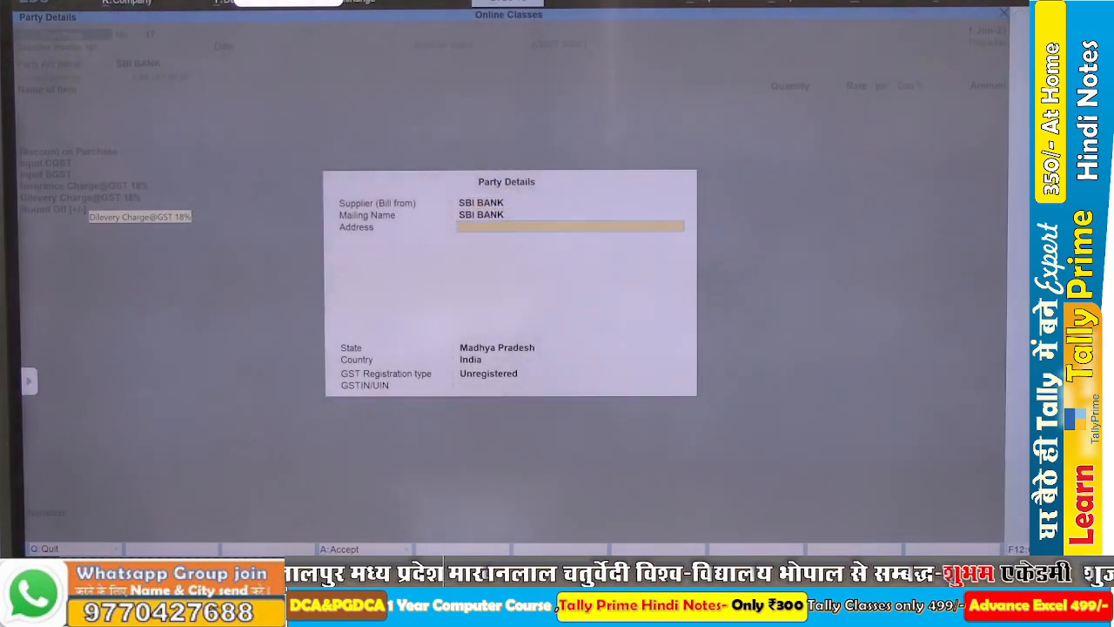
key("Return")
key("Up")
key("Return")
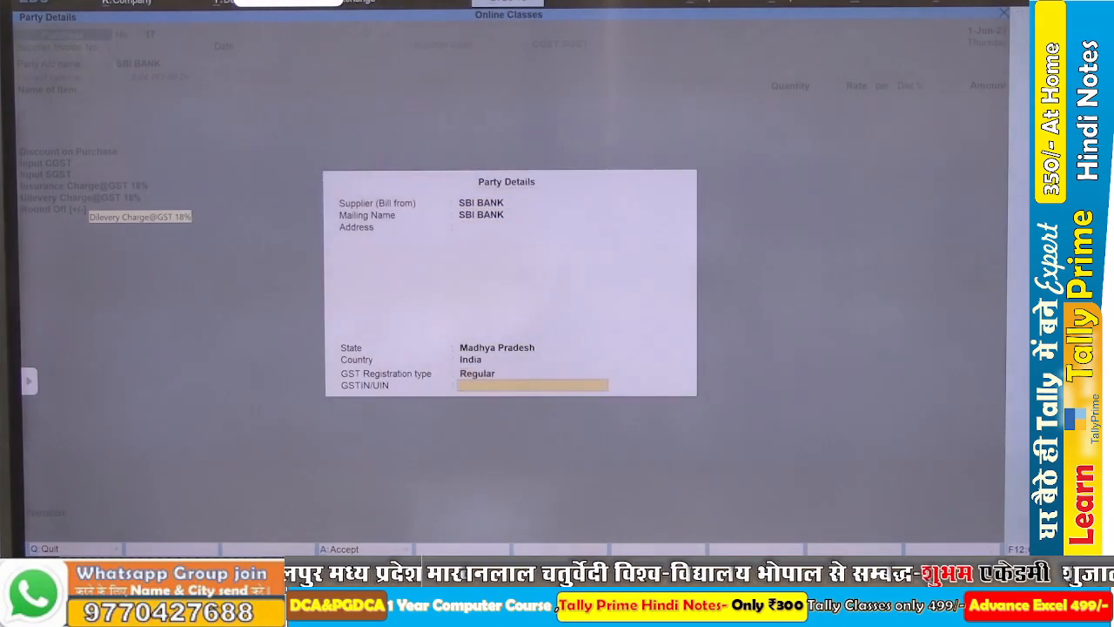
key("Return")
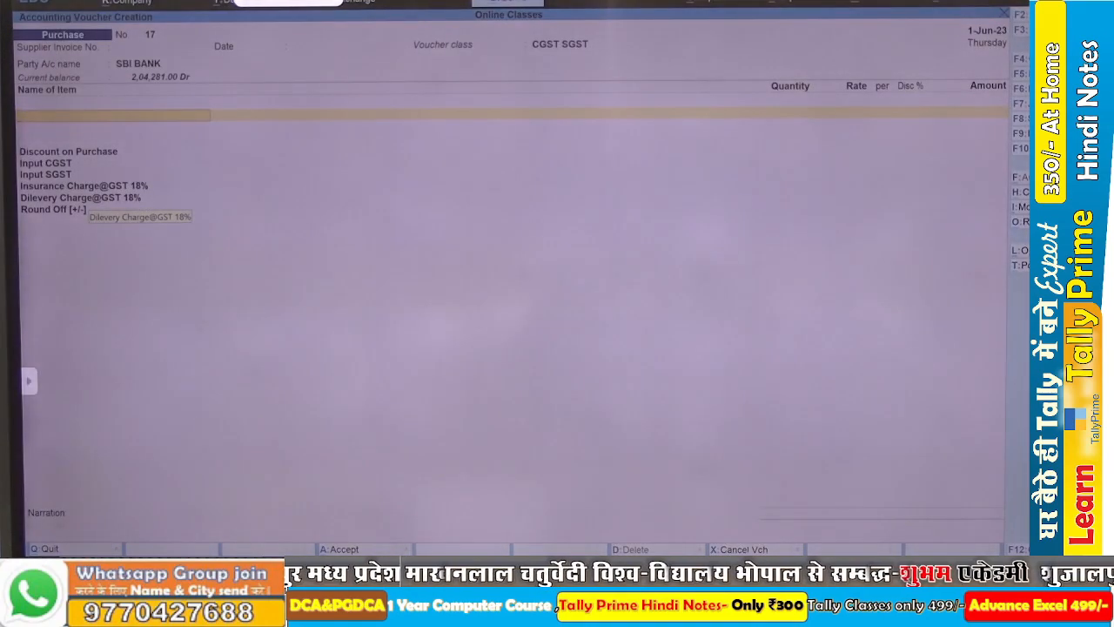
Check entry 32 in the Word exercise and add PRINTER HP Laser Jet to the purchase voucher with quantity 2 PCS.
key("alt+Tab")
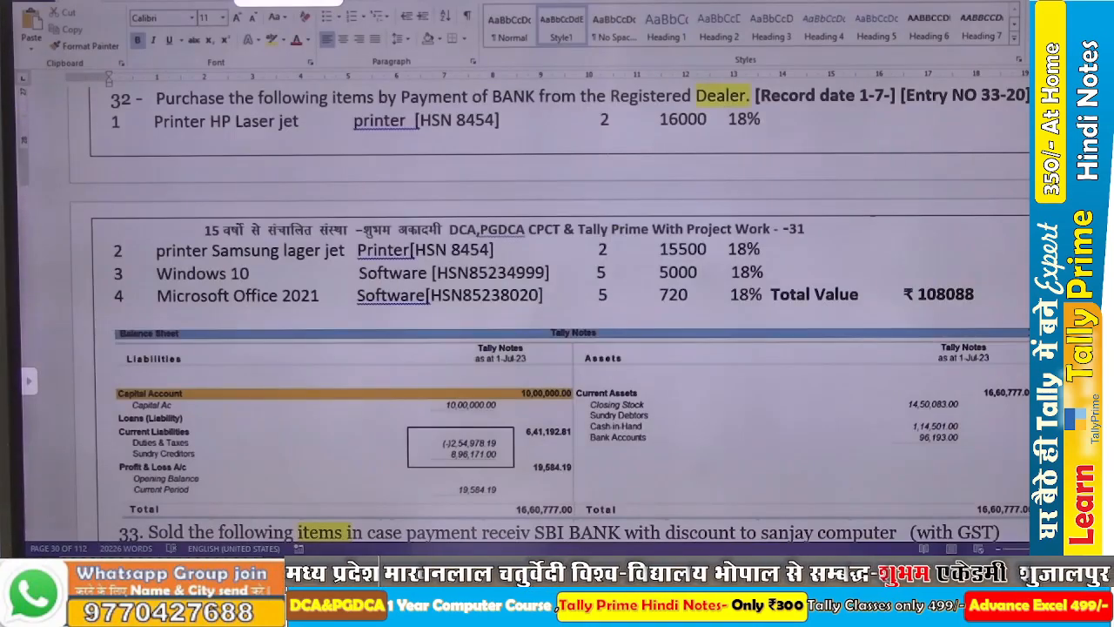
key("alt+Tab")
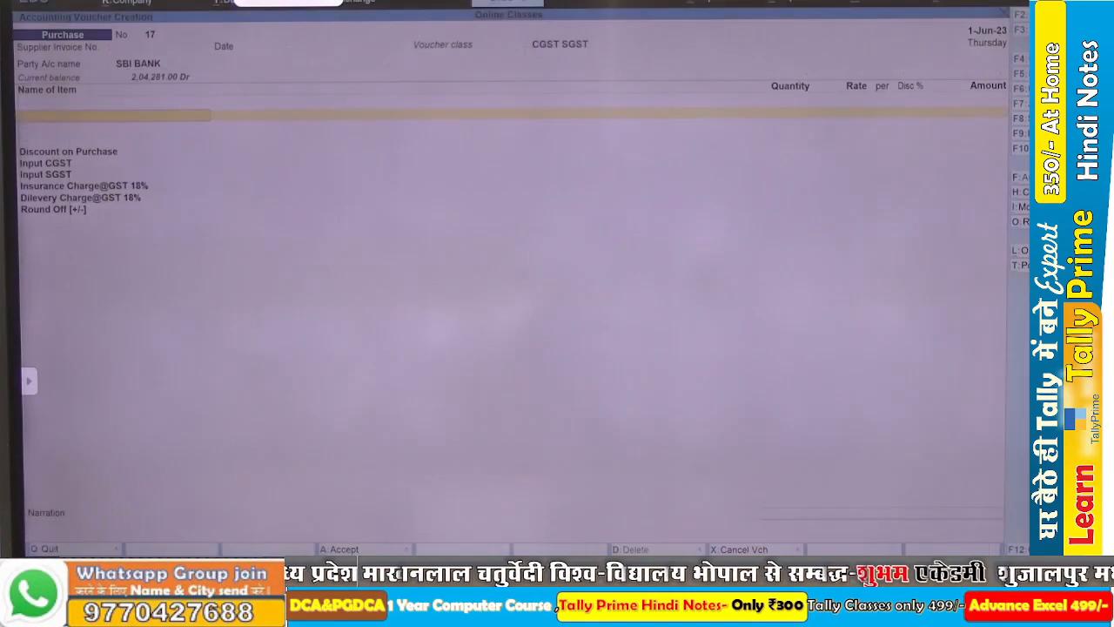
type("PRI")
key("Down")
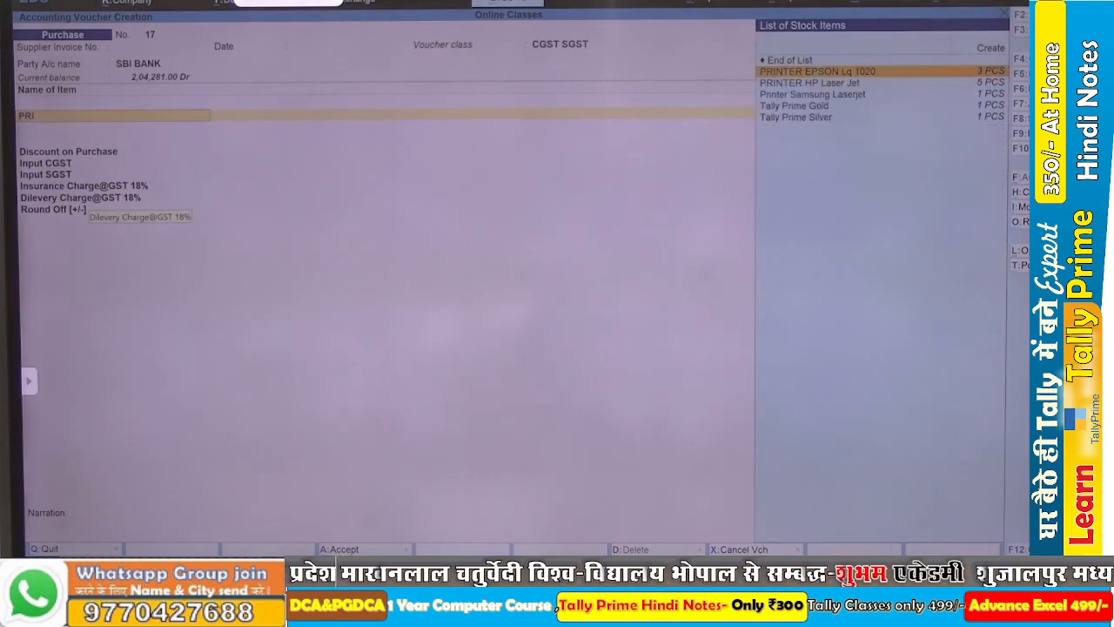
key("Down")
key("Return")
key("alt+Tab")
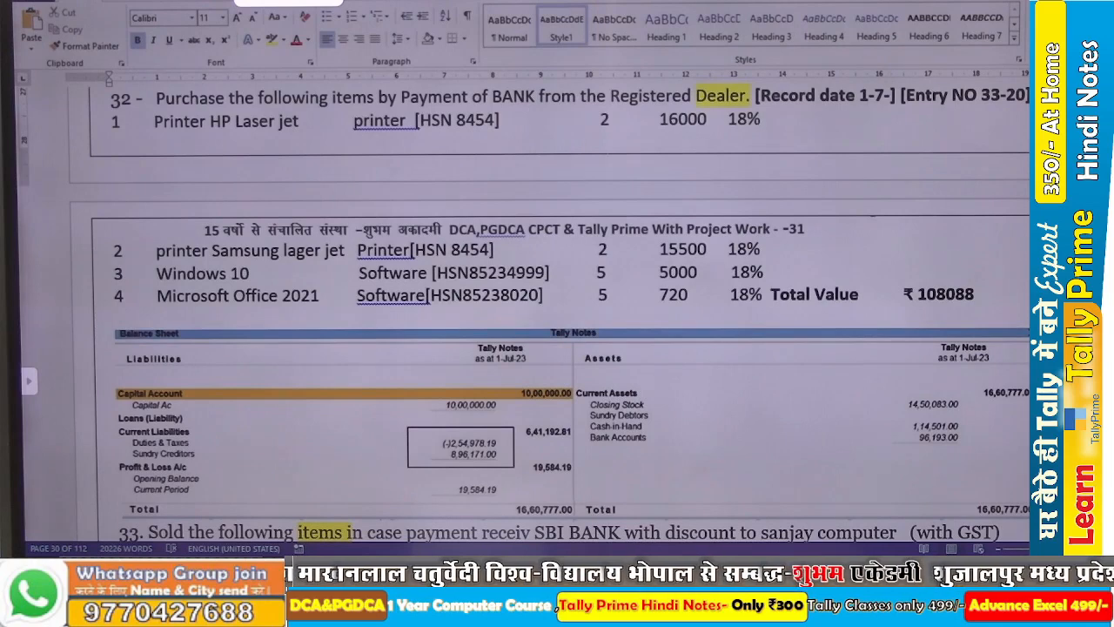
key("alt+Tab")
type("2")
key("Return")
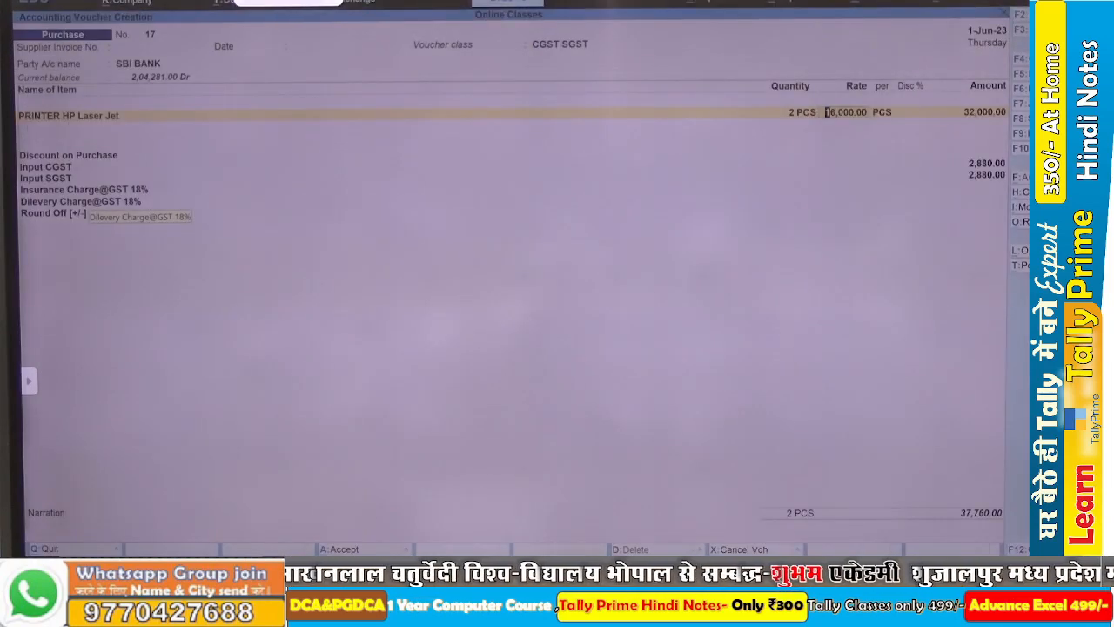
Set the PRINTER HP Laser Jet rate to 15500 per PCS and complete its item line.
type("1550")
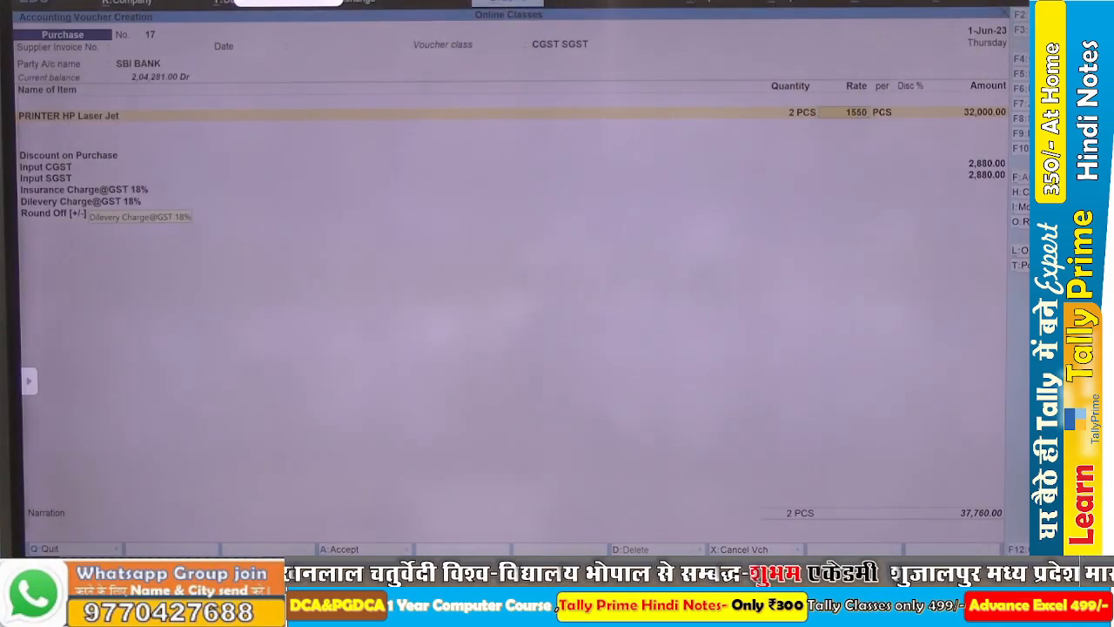
type("00")
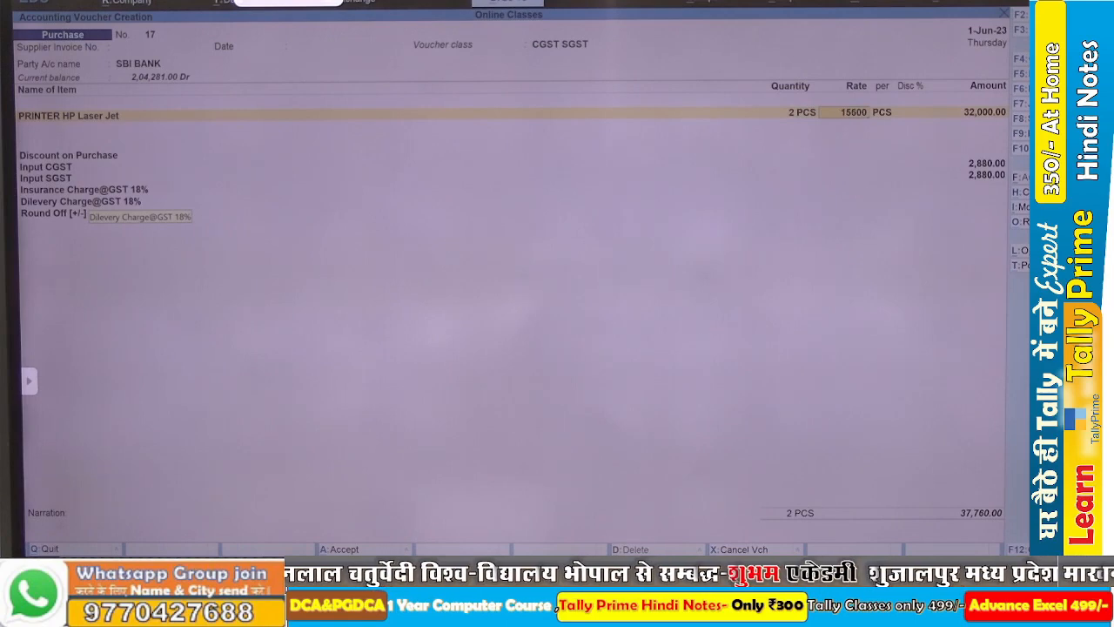
key("Return")
key("Return")
key("Return")
key("Return")
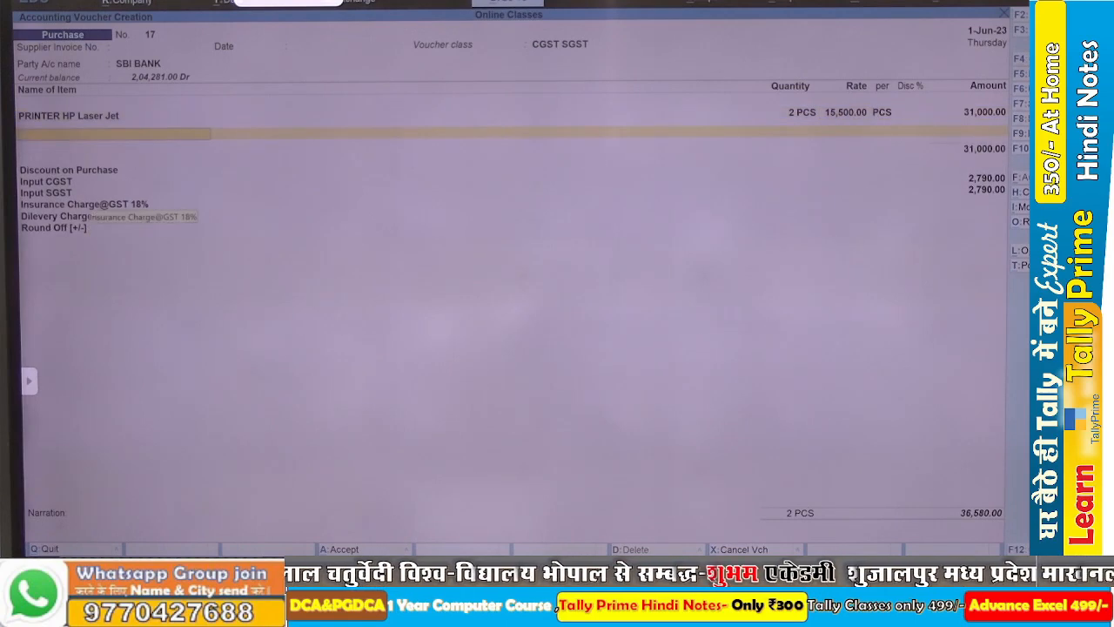
Consult the Word exercise for the second item and add Printer Samsung Laserjet with quantity 2 PCS.
key("alt+Tab")
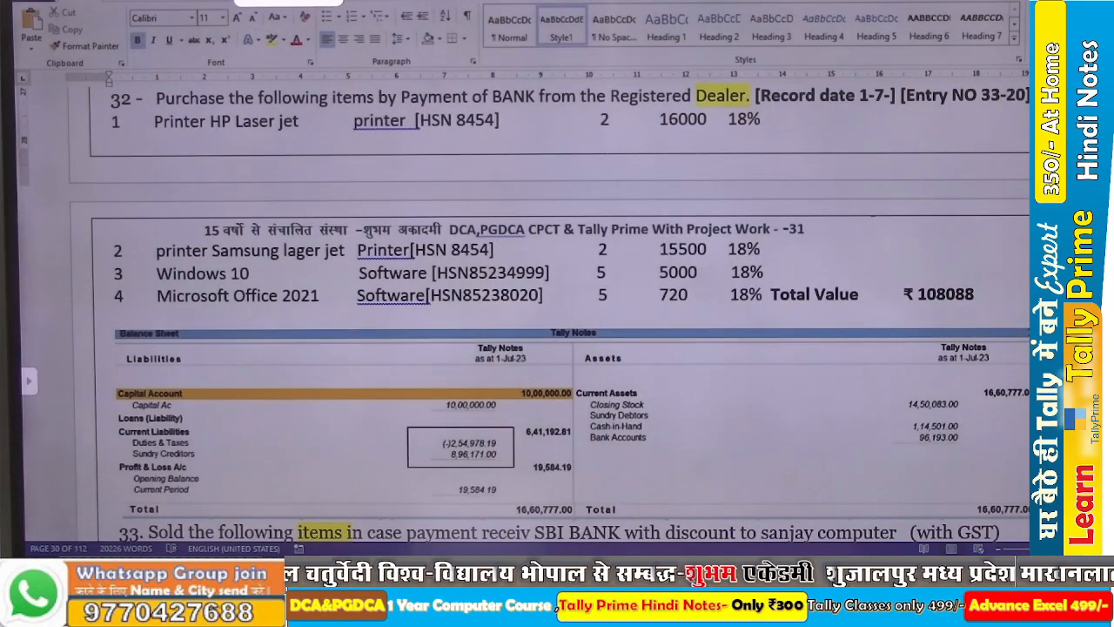
key("alt+Tab")
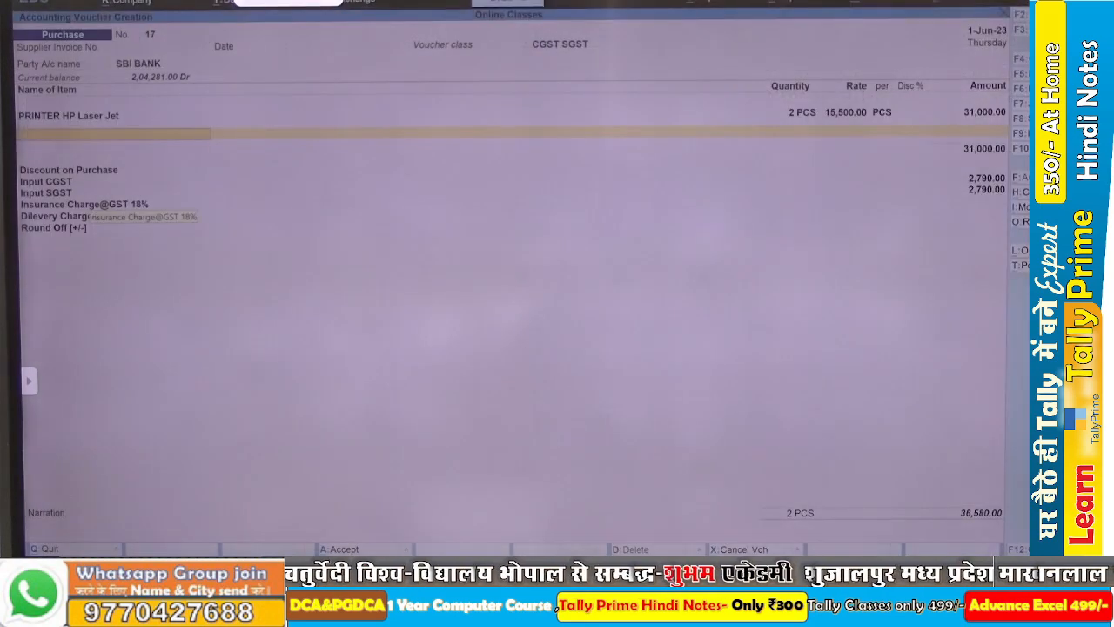
type("pRI")
key("Down")
key("Down")
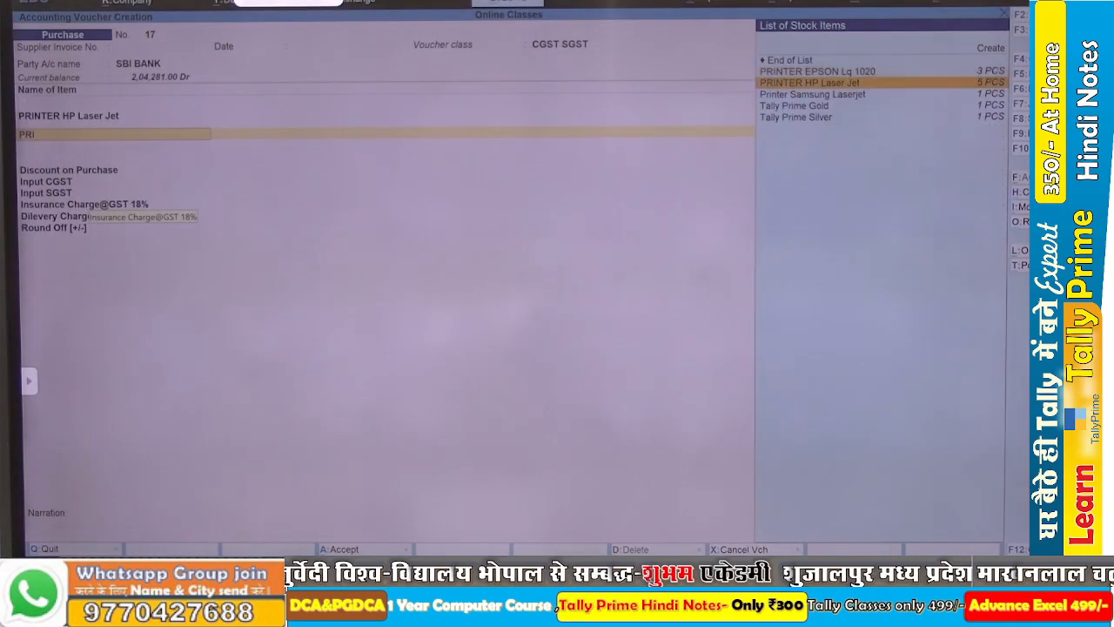
key("Down")
key("Return")
key("alt+Tab")
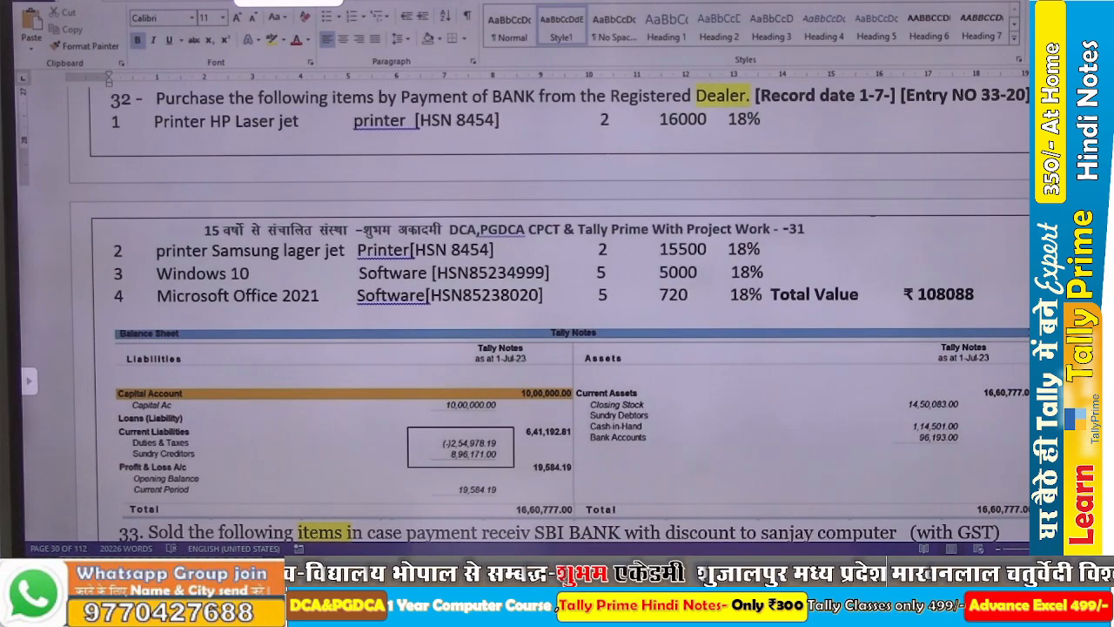
key("alt+Tab")
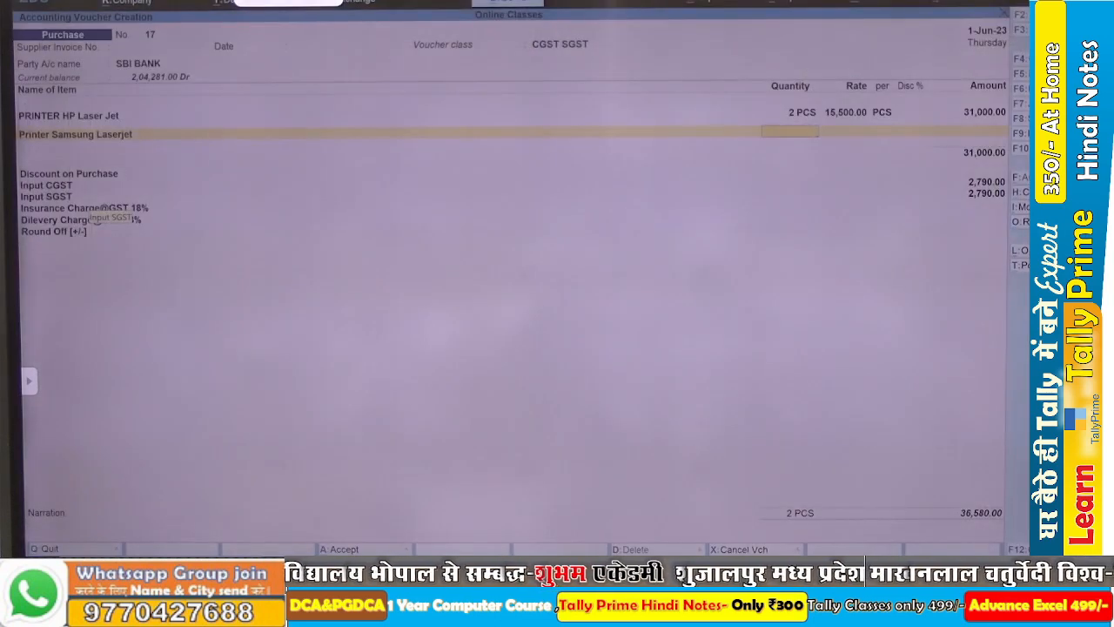
type("2")
key("Return")
Correct the PRINTER HP Laser Jet rate to 16000 and accept the Printer Samsung Laserjet line at 15,500 per PCS.
key("Up")
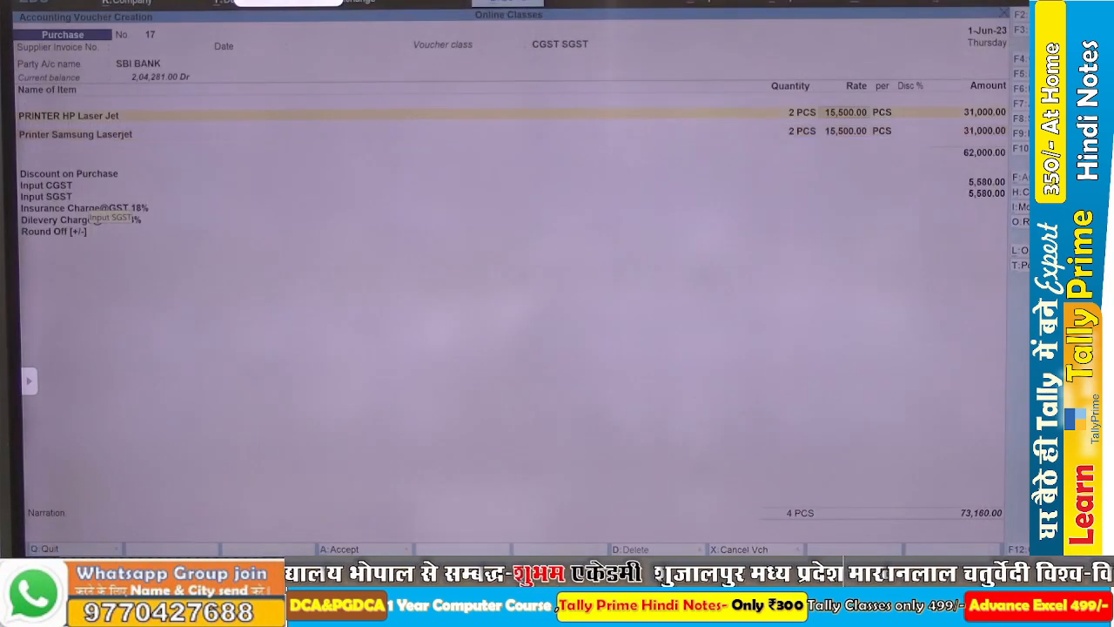
type("16,000")
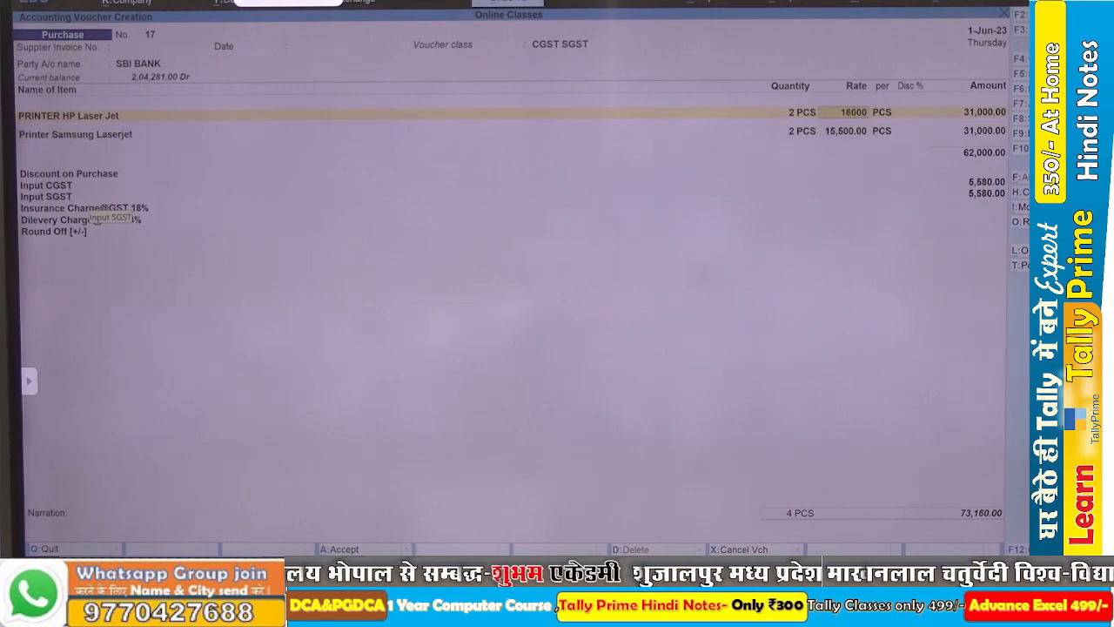
key("Return")
key("Return")
key("Return")
key("Return")
key("Return")
key("Return")
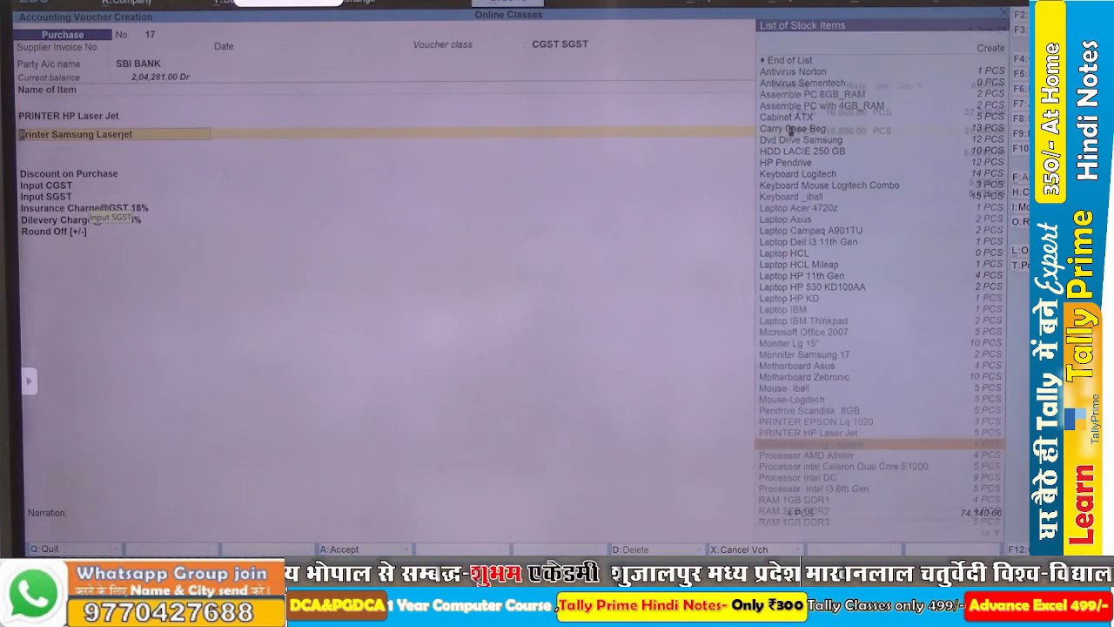
key("Return")
key("Return")
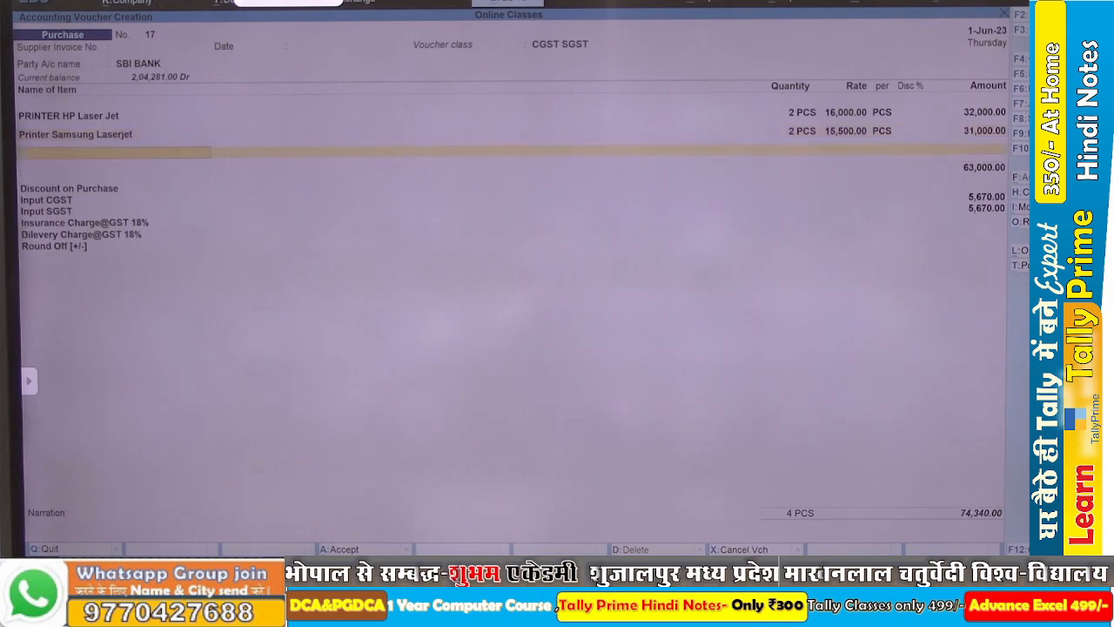
Check the exercise's third item and add Windows 10 with quantity 5 PCS at a rate of 5,000.
key("alt+Tab")
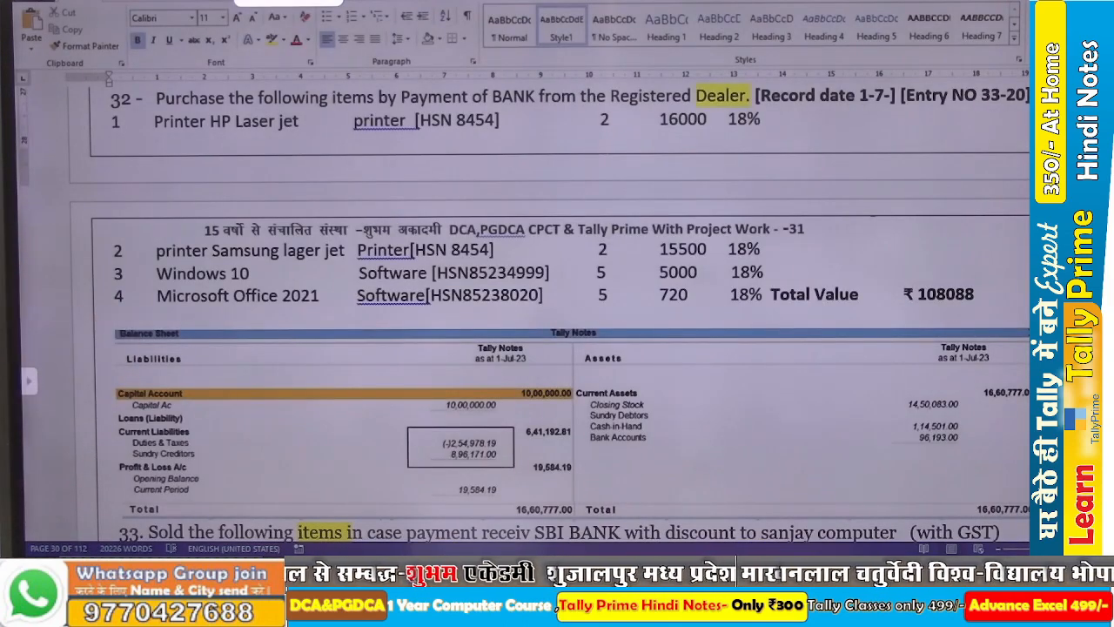
key("alt+Tab")
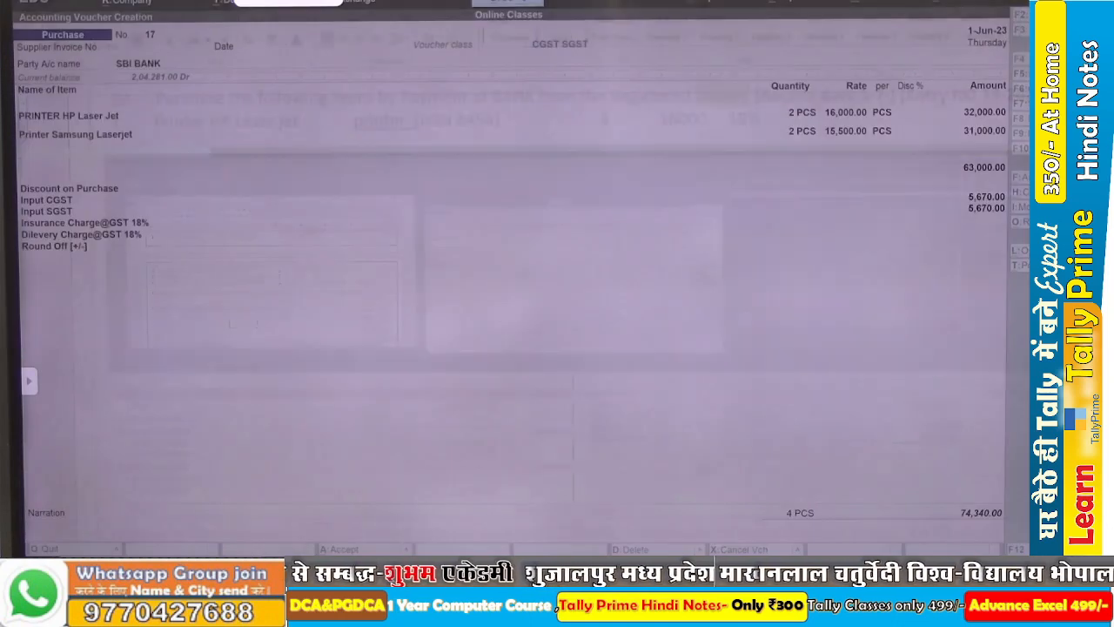
type("Wi")
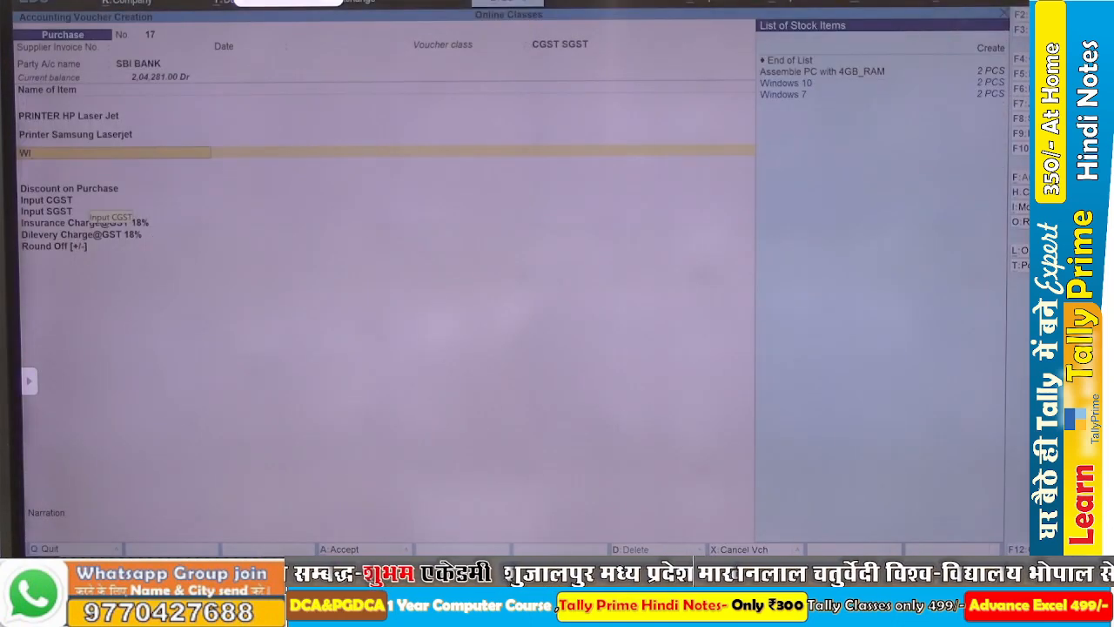
key("Return")
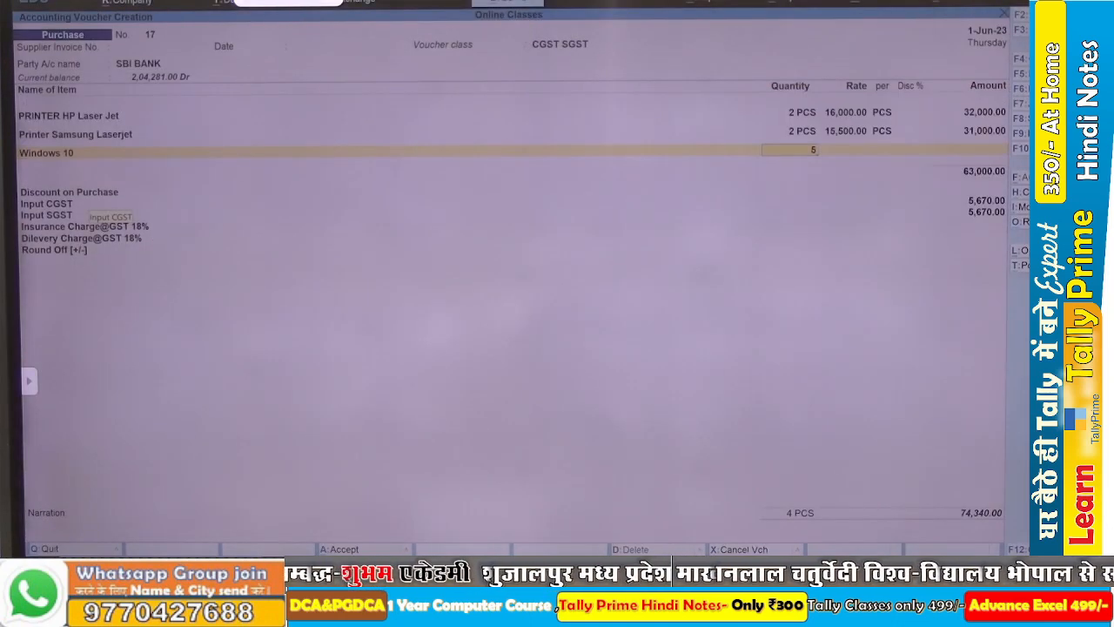
type("5")
key("Return")
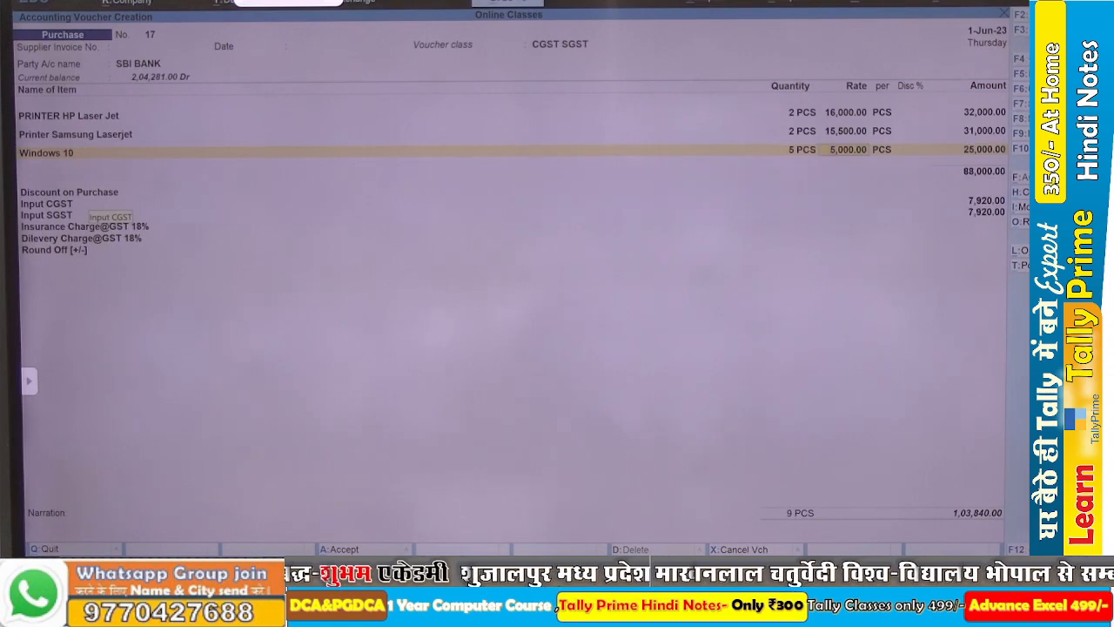
key("alt+Tab")
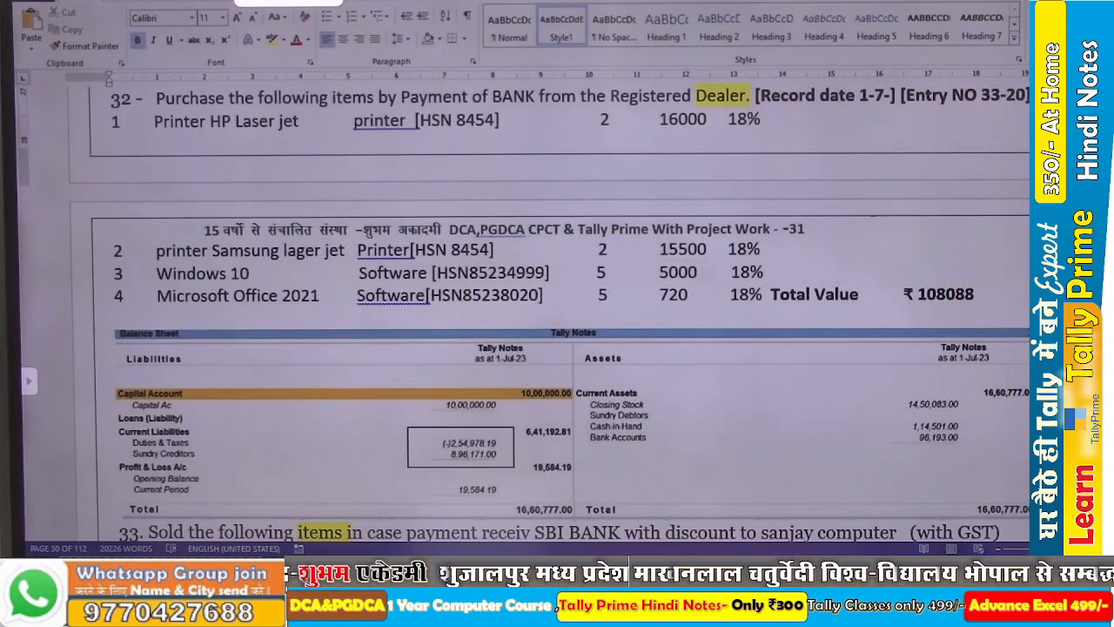
key("alt+Tab")
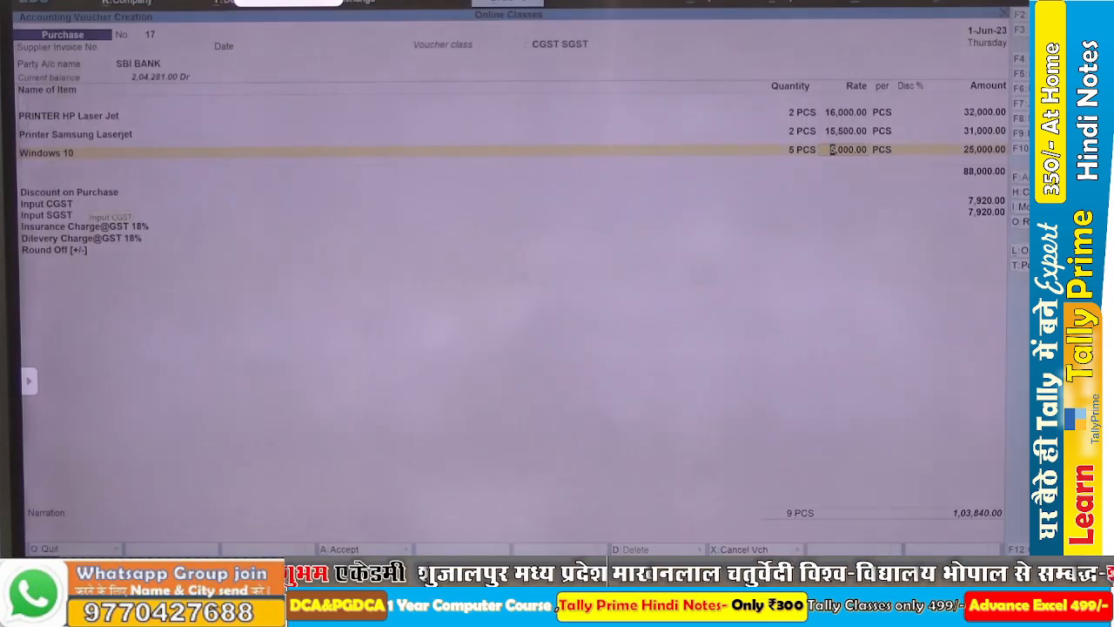
key("Return")
key("Return")
key("Return")
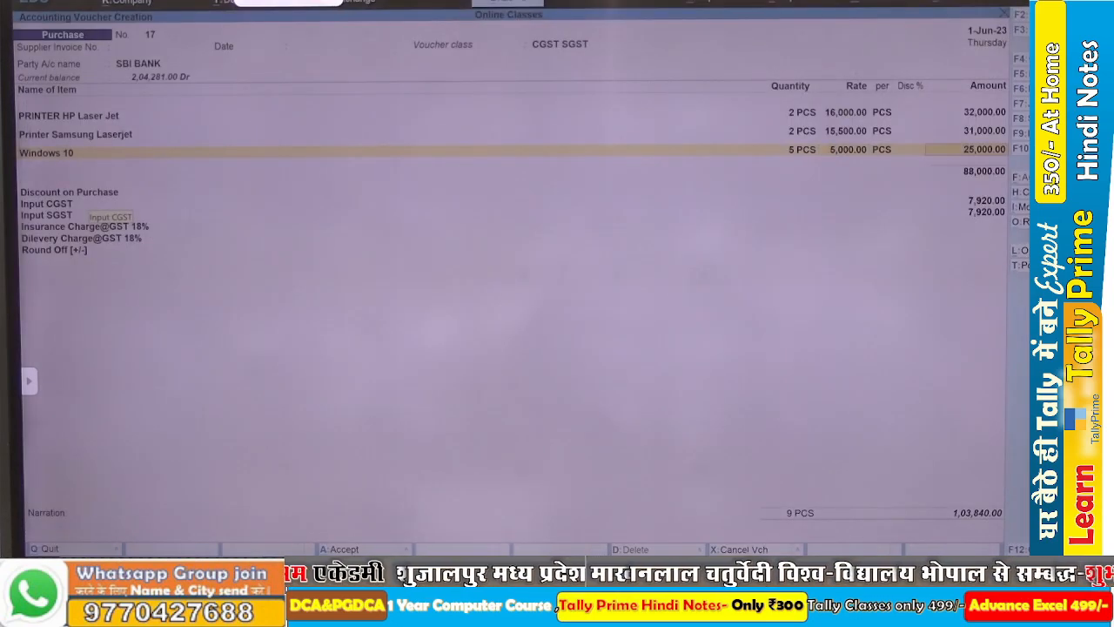
Look for the exercise's fourth item among the stock items and start a new stock item named MICROSOFT OFFICE 2021.
type("MI")
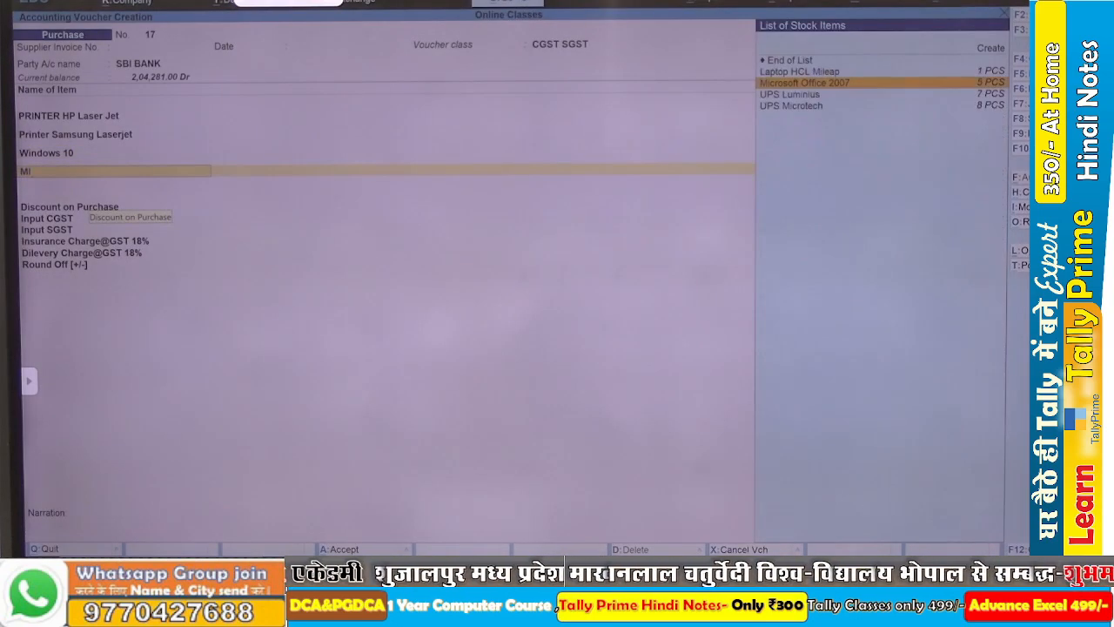
key("BackSpace")
key("BackSpace")
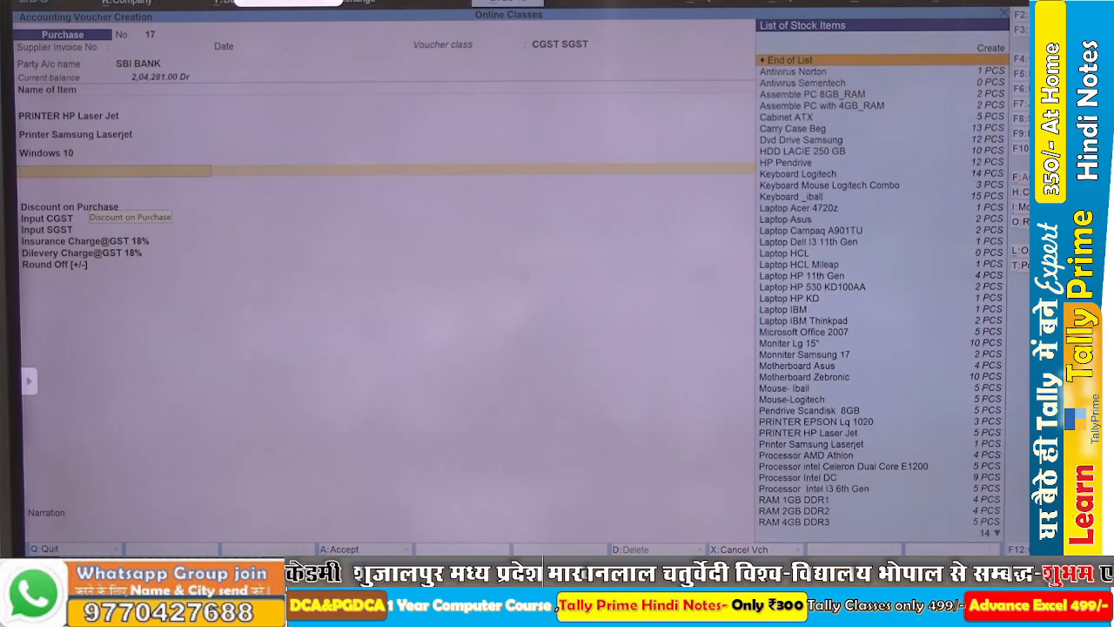
key("alt+c")
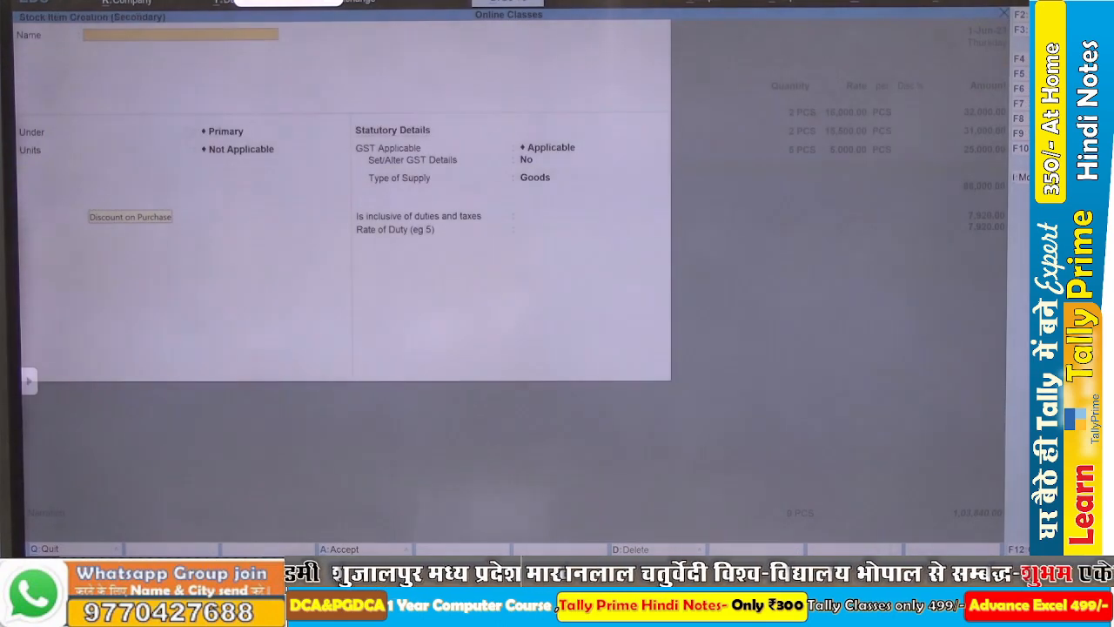
type("MICROSO")
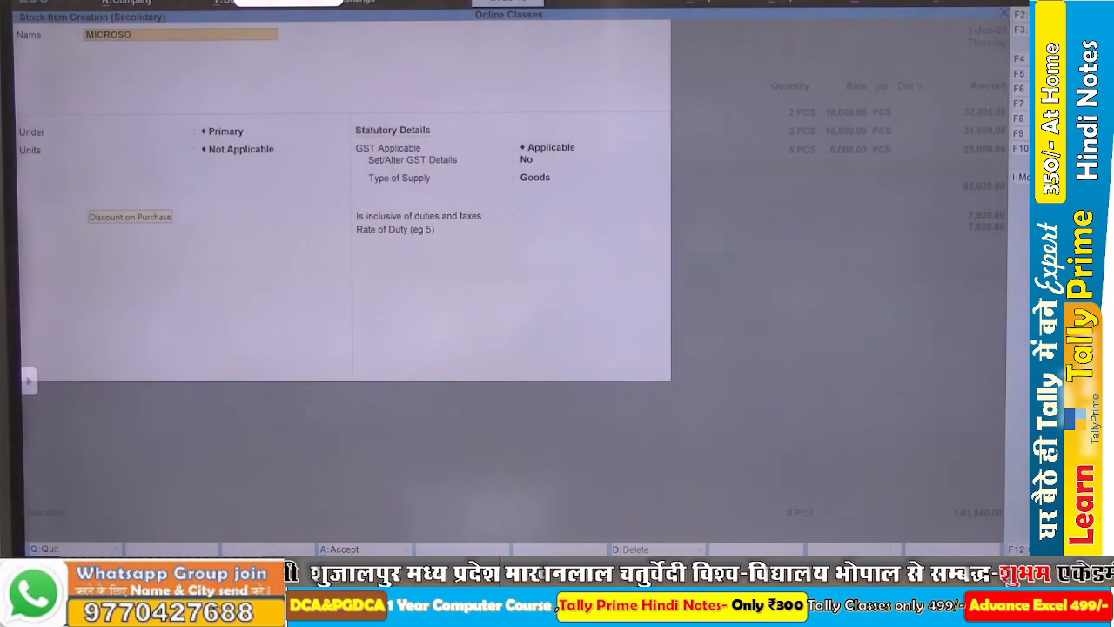
type("FT")
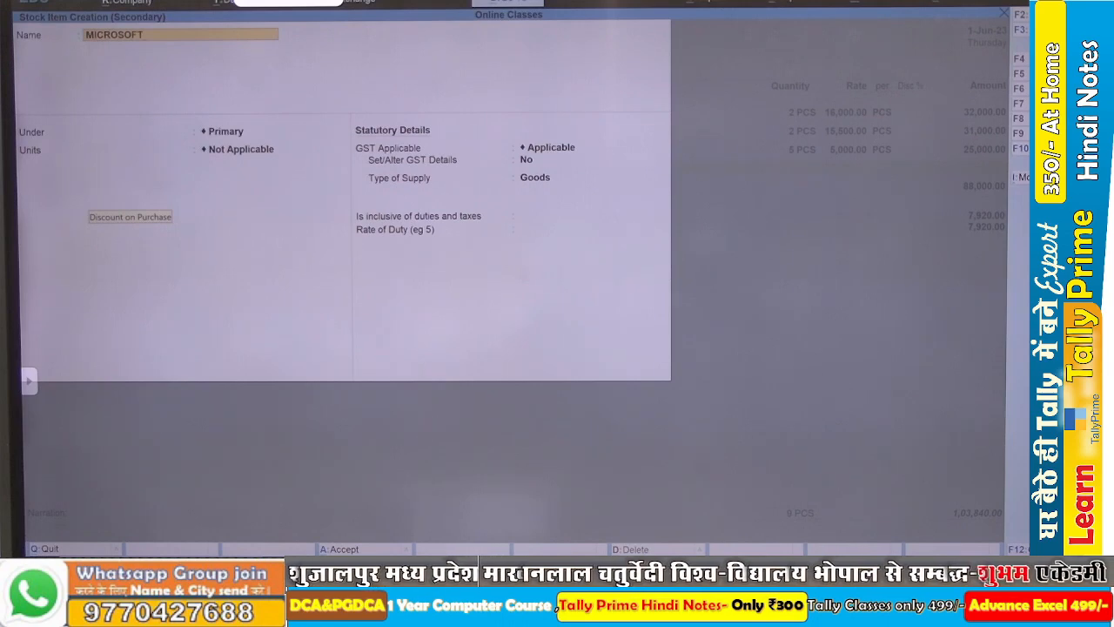
type(" OFICE")
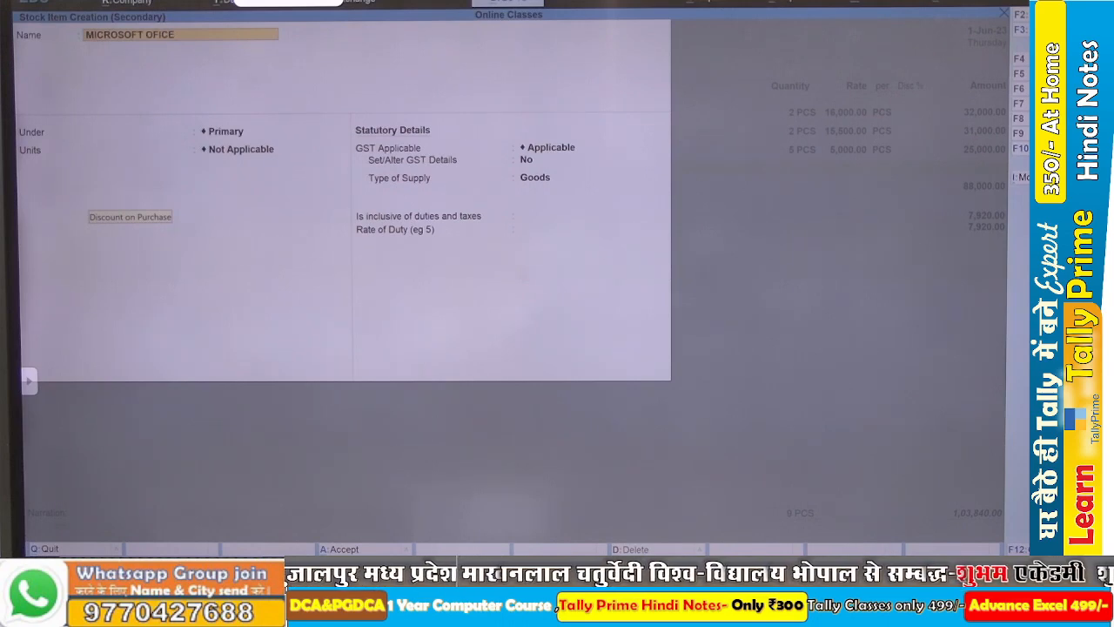
key("BackSpace")
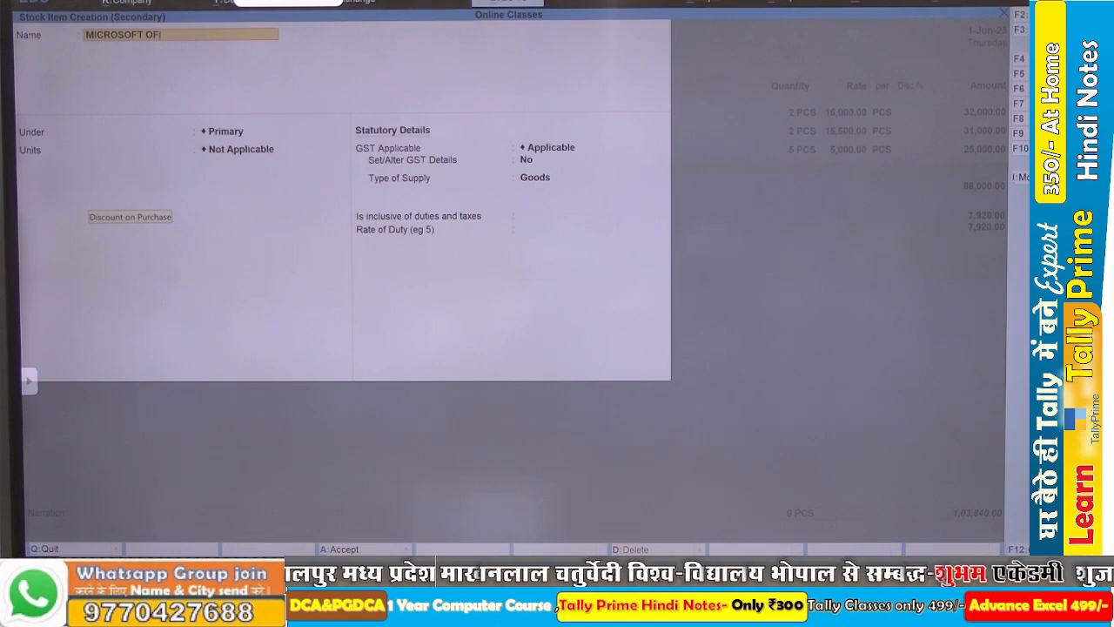
type("FICE 2")
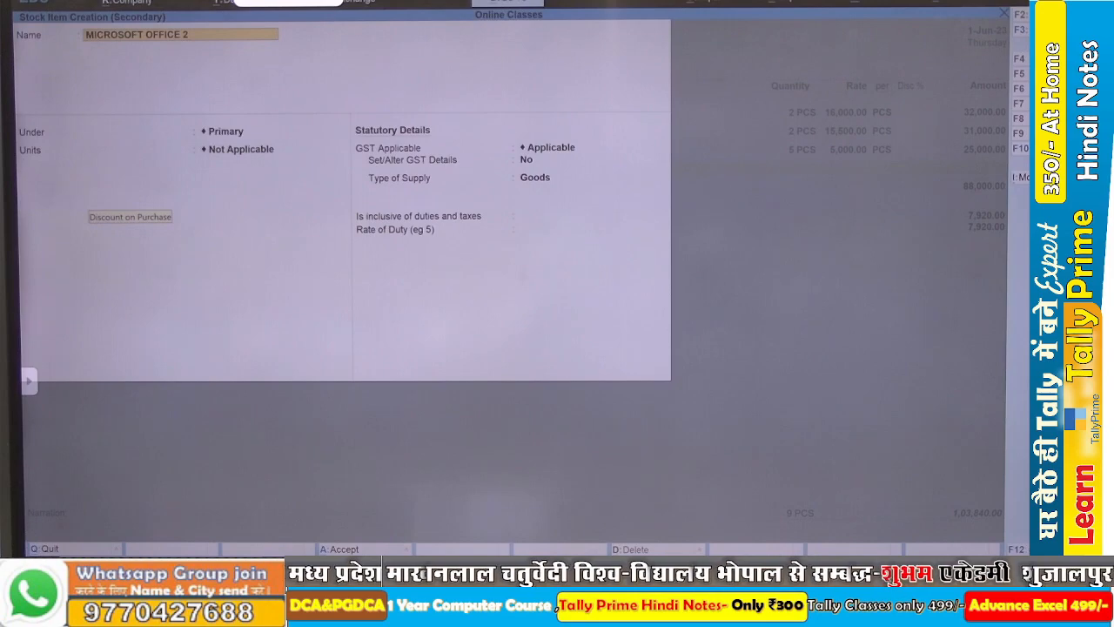
key("alt+Tab")
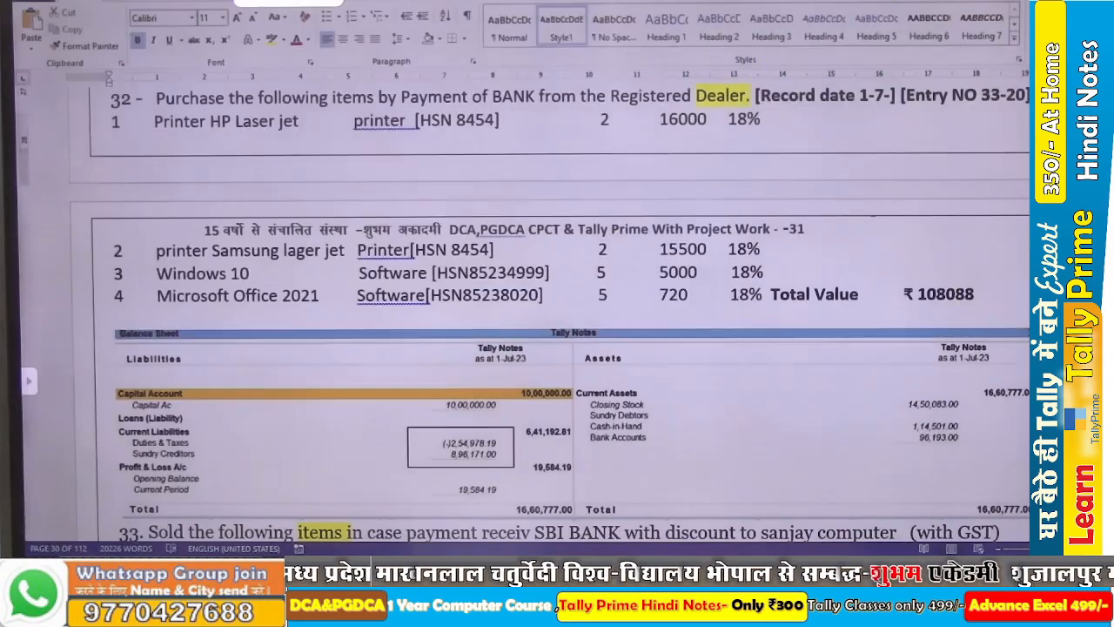
key("alt+Tab")
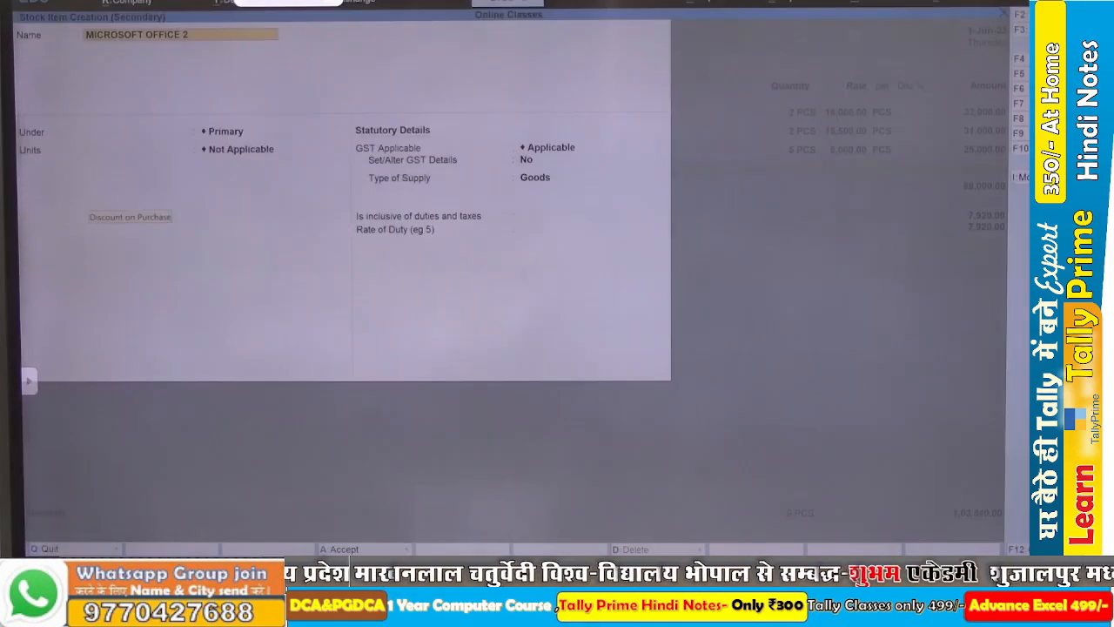
key("Return")
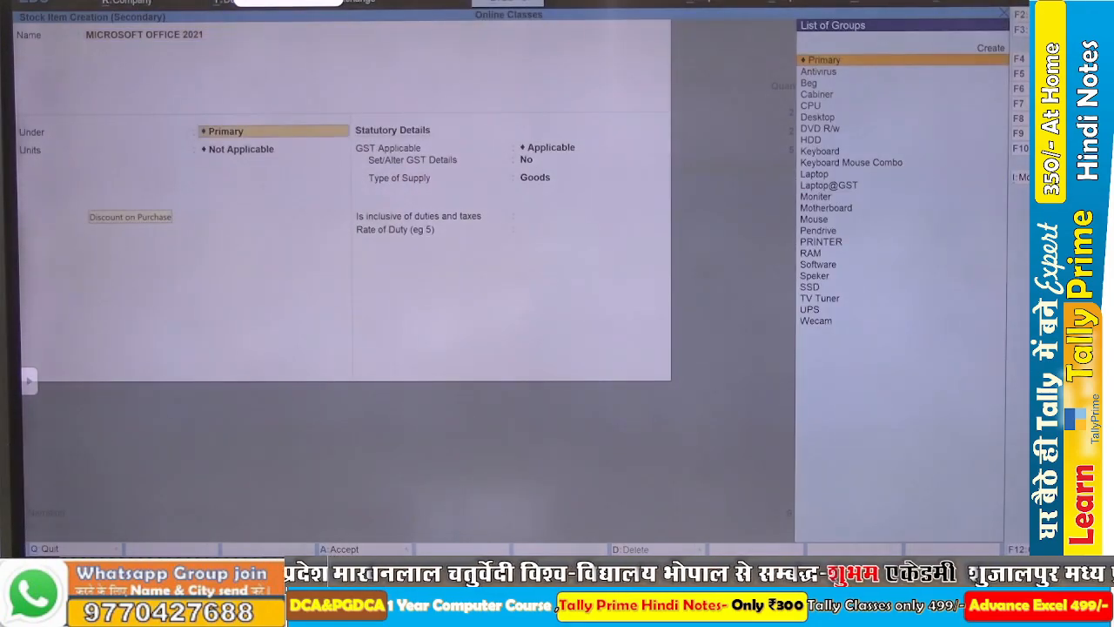
Place MICROSOFT OFFICE 2021 under the Software group with unit PCS and save the stock item.
type("SO")
key("Return")
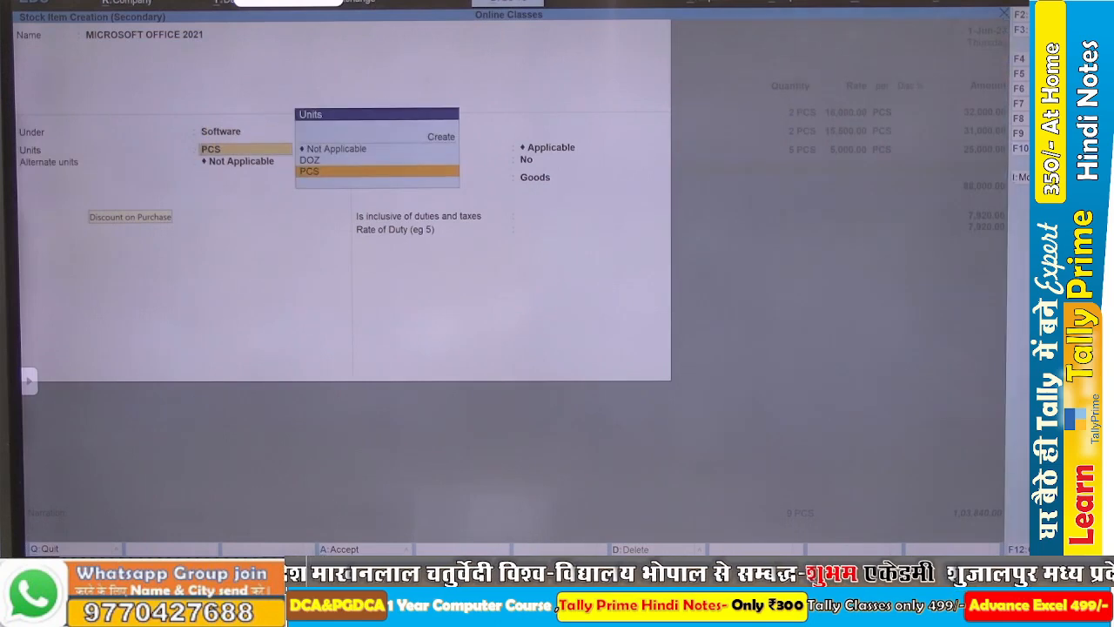
key("Return")
key("Return")
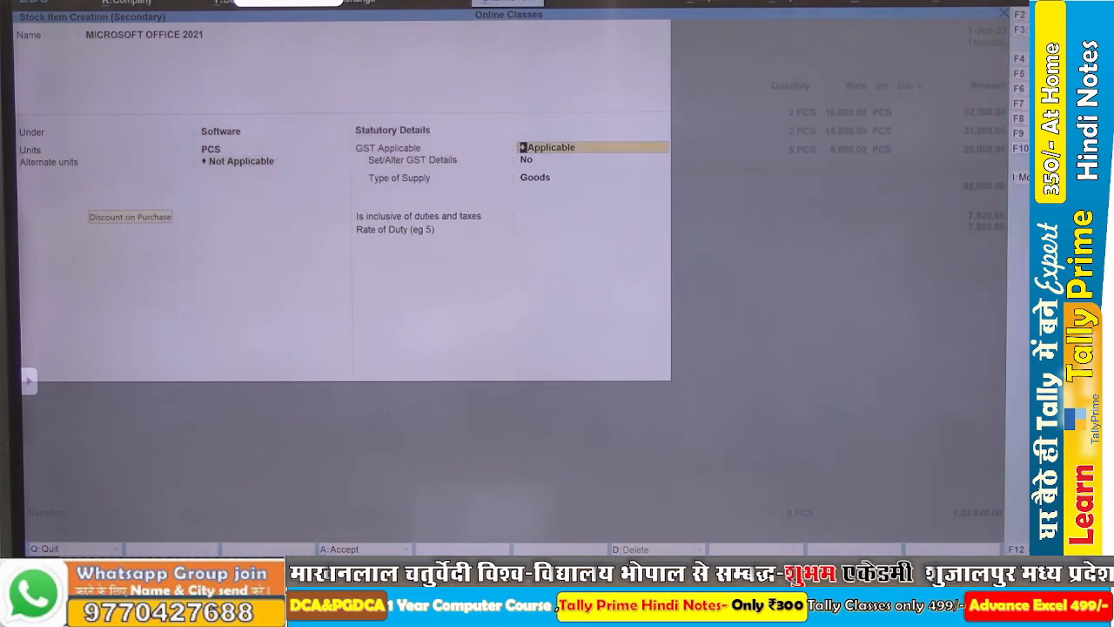
key("ctrl+a")
Consult the Word exercise and complete the MICROSOFT OFFICE 2021 line with quantity 5 PCS at a rate of 720.
key("alt+Tab")
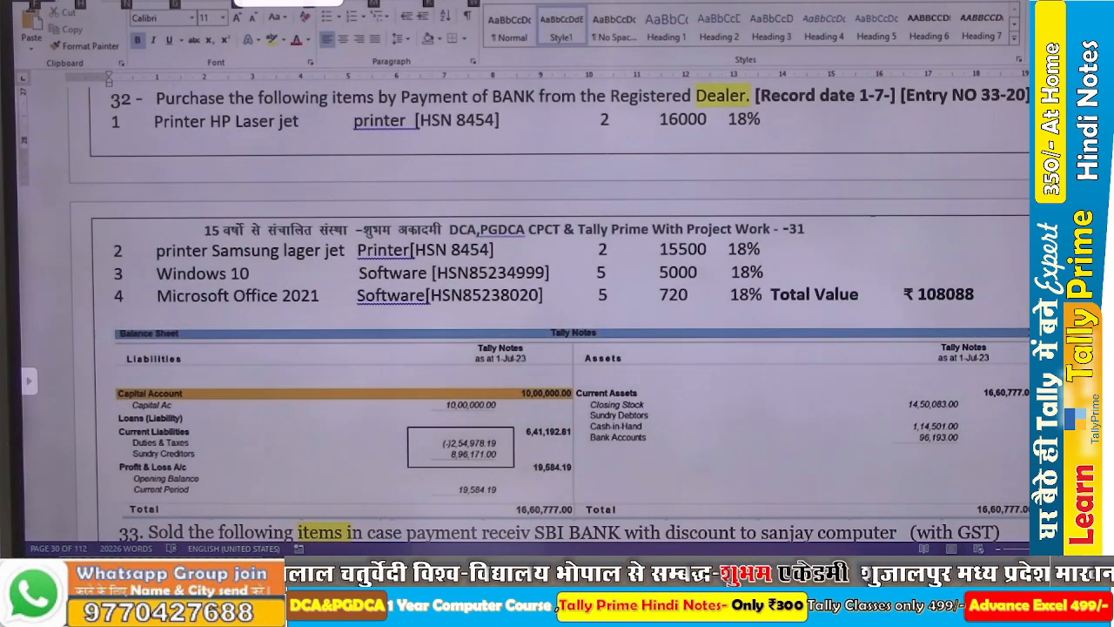
key("alt+Tab")
type("5")
key("Return")
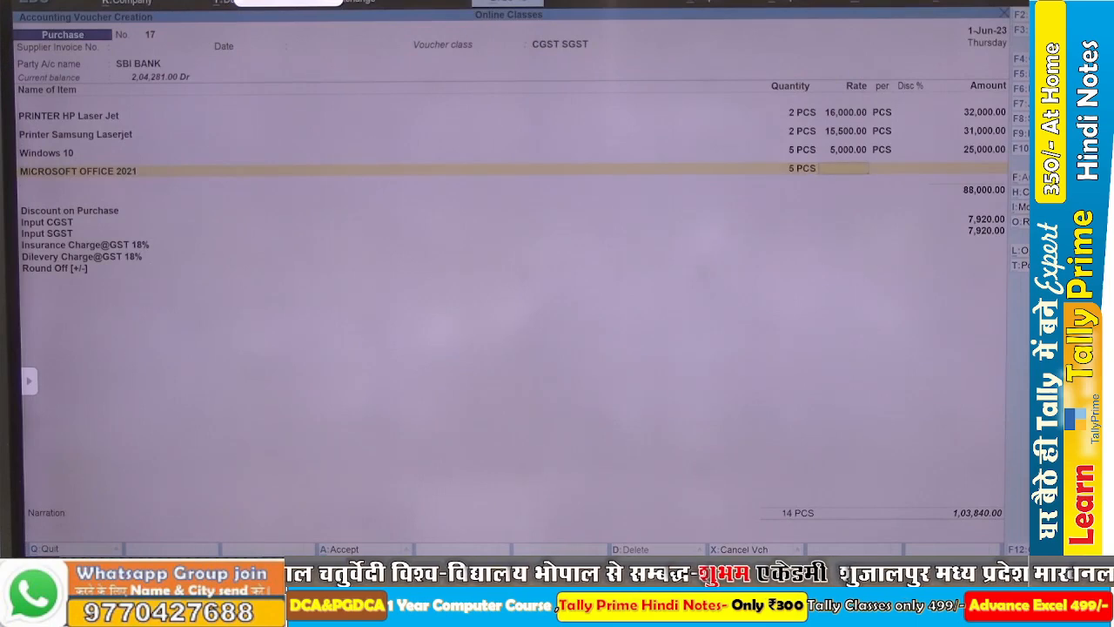
type("720")
key("Return")
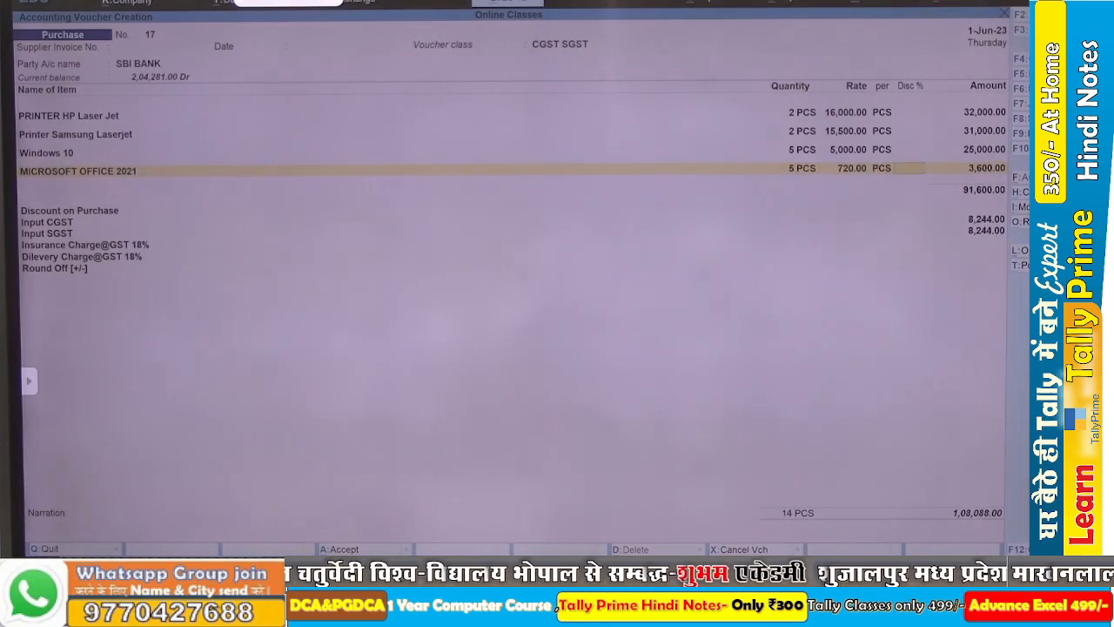
key("Return")
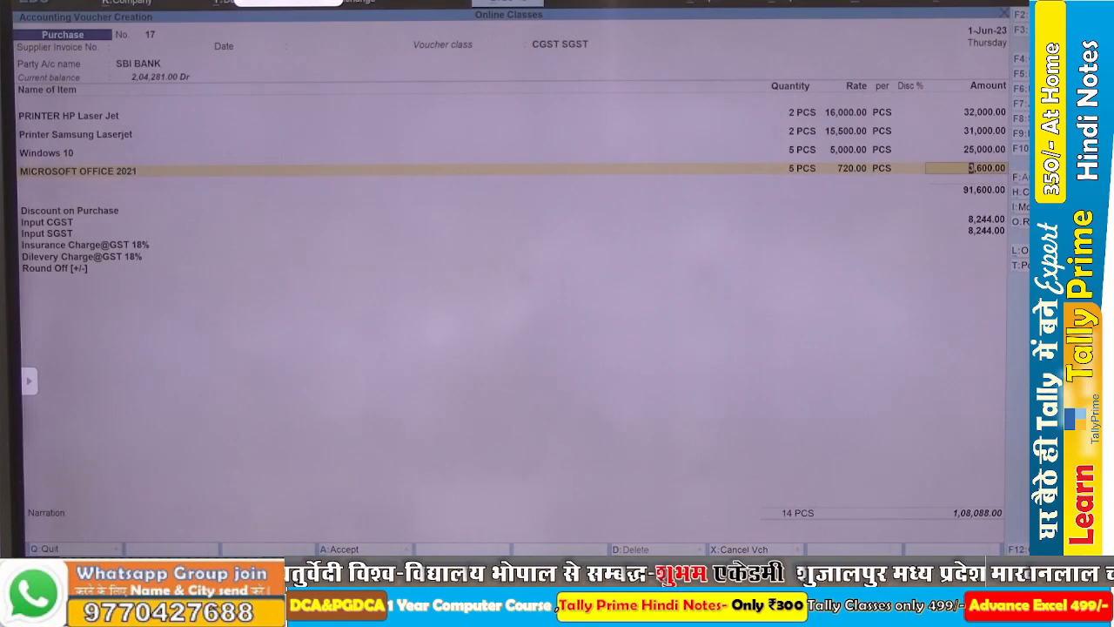
key("Return")
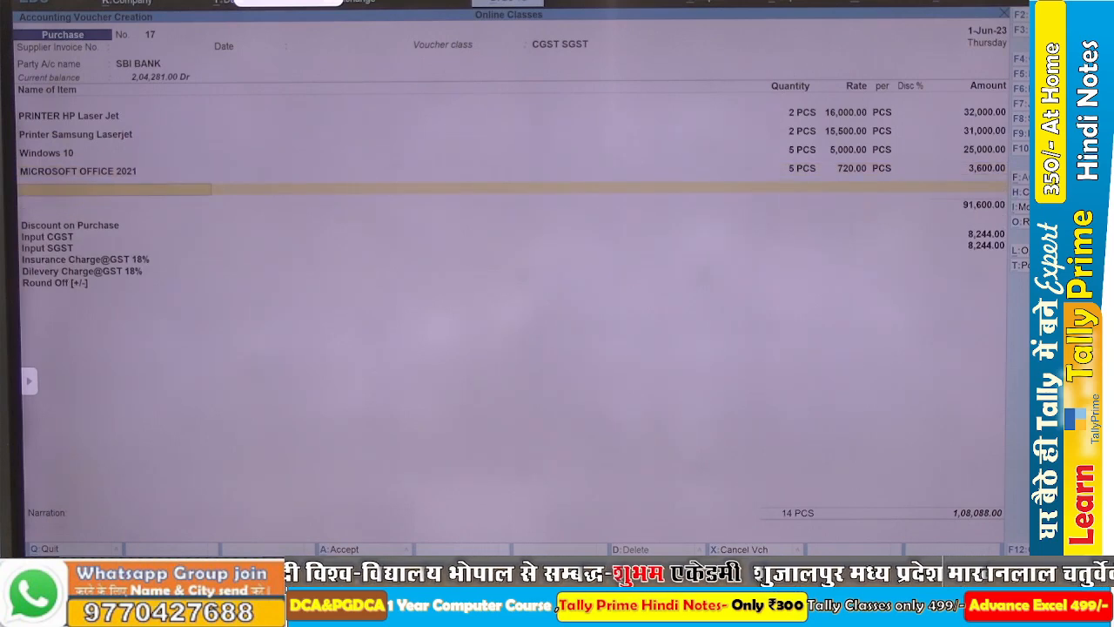
Check the purchase total against the exercise's total value and save the SBI BANK purchase voucher.
key("alt+Tab")
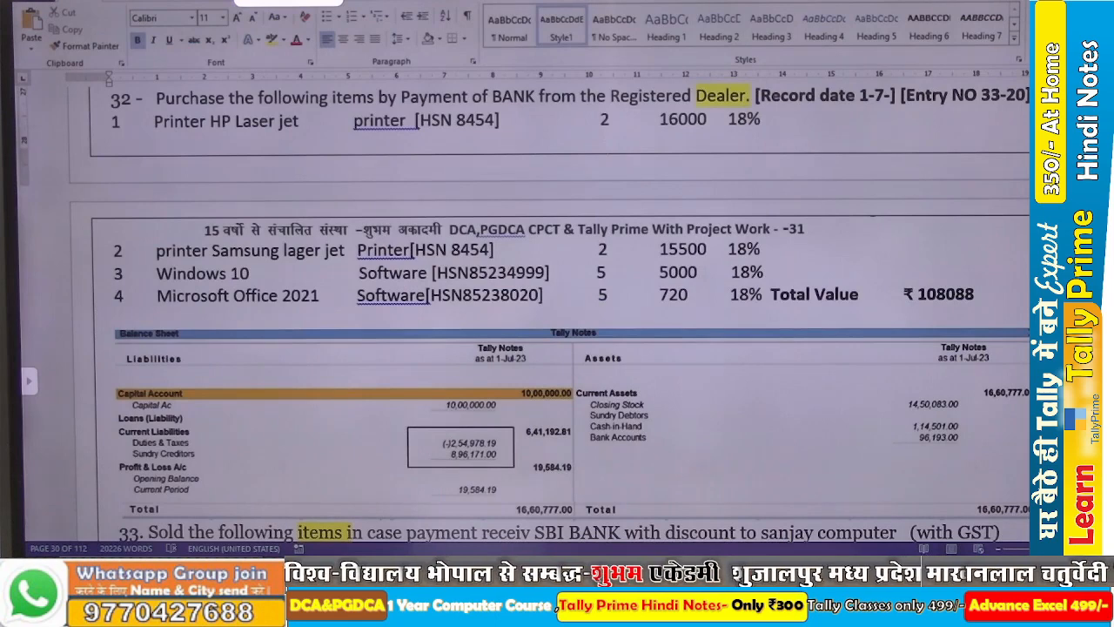
key("alt+Tab")
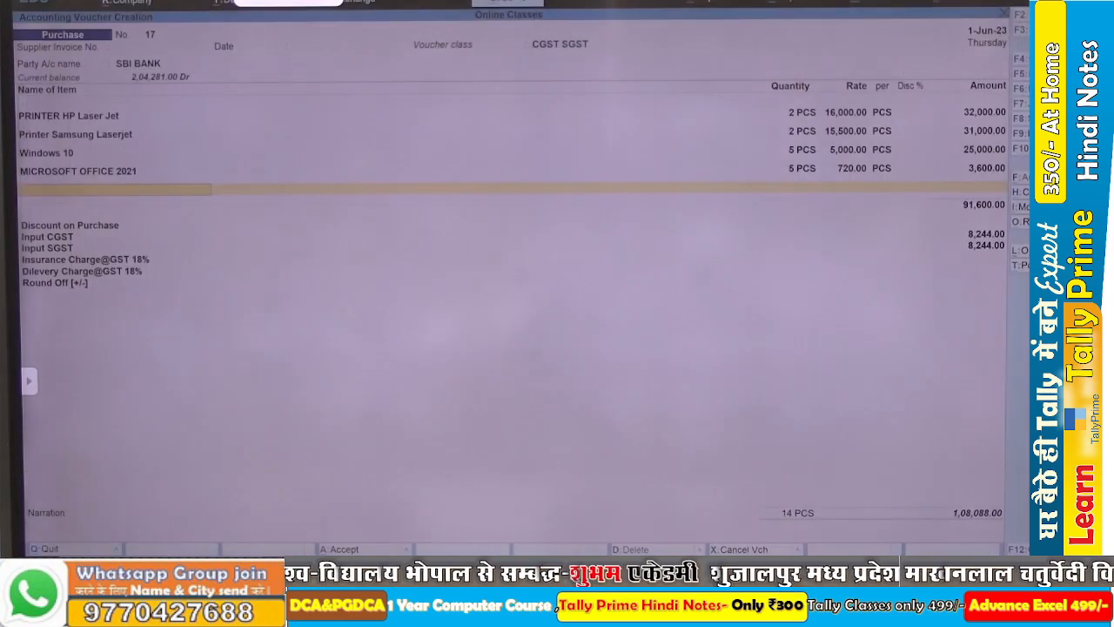
key("Return")
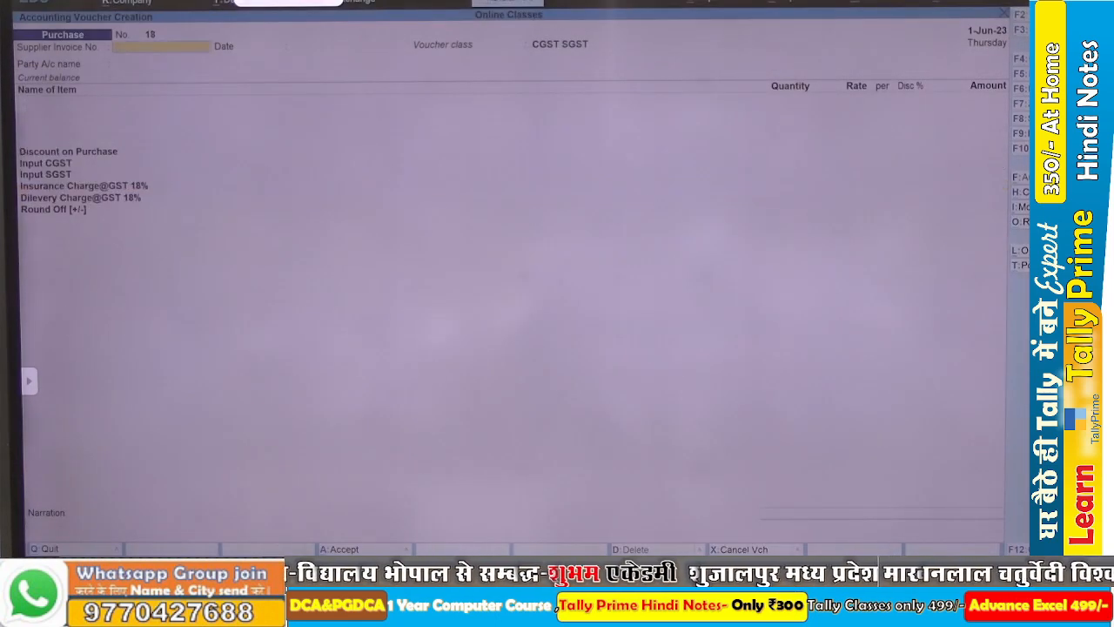
Leave voucher entry and open the company's Balance Sheet in detailed view.
key("Escape")
key("y")
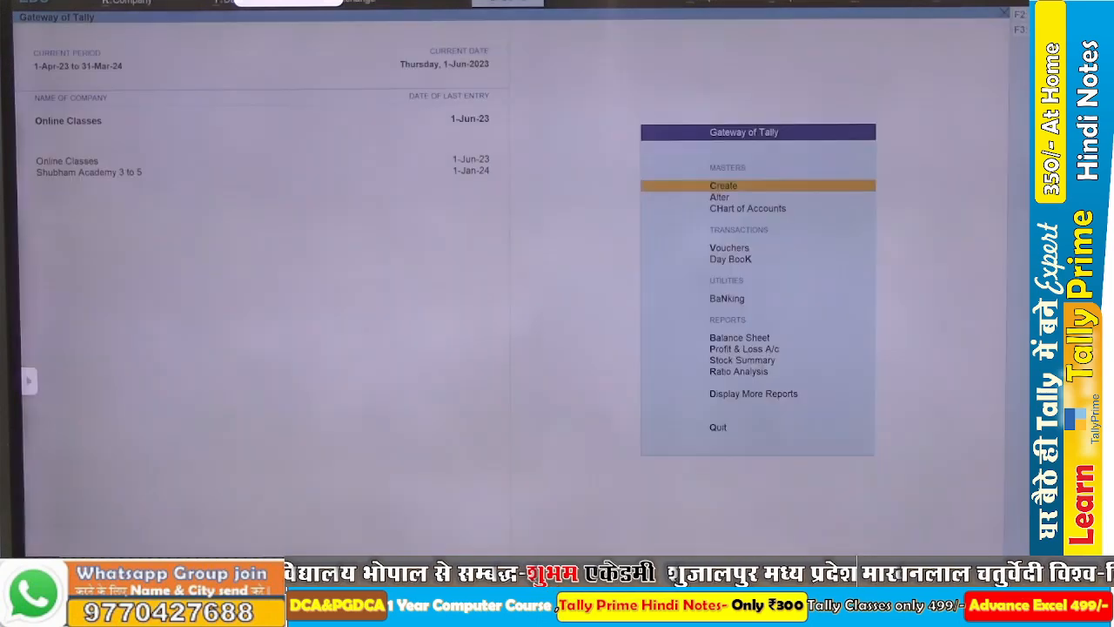
key("b")
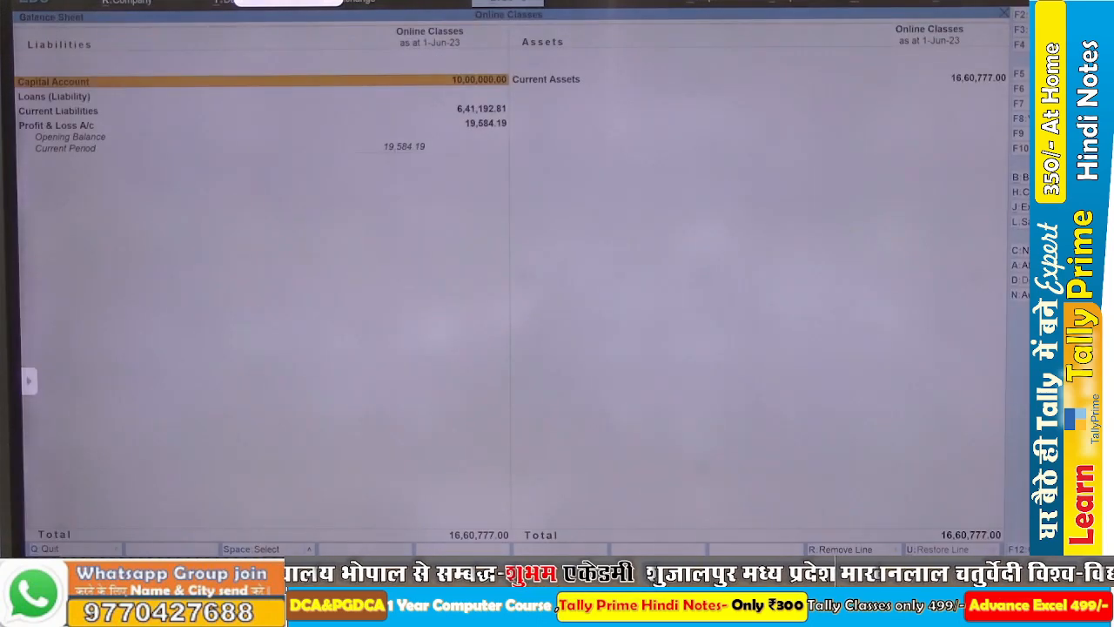
key("alt+F5")
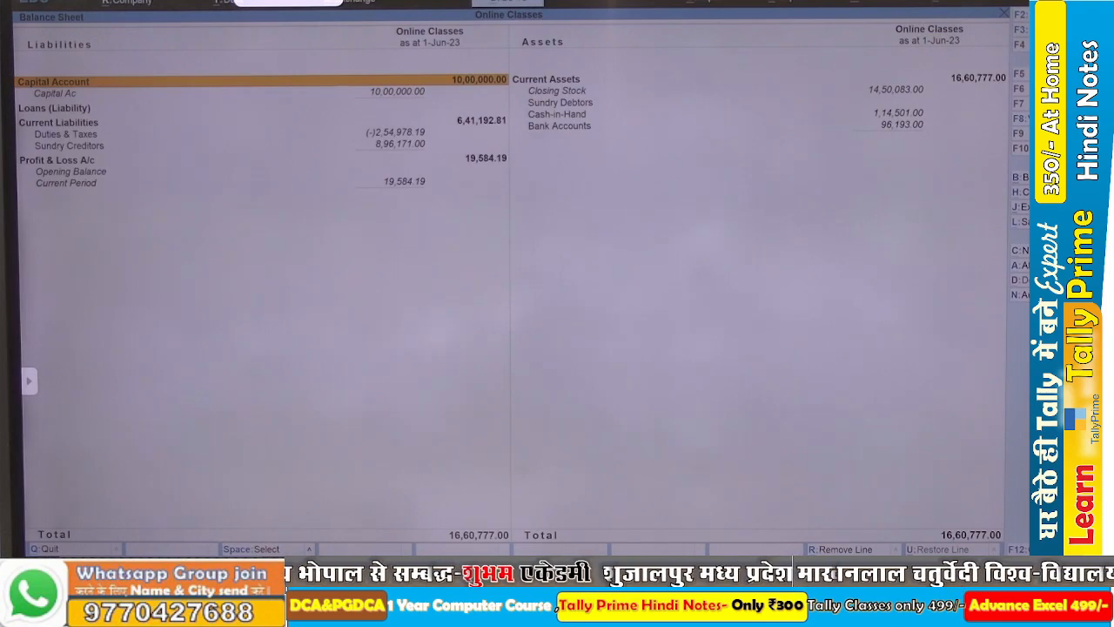
Compare the liabilities and assets in TallyPrime's detailed Balance Sheet with the balance sheet printed under exercise entry 32.
key("alt+Tab")
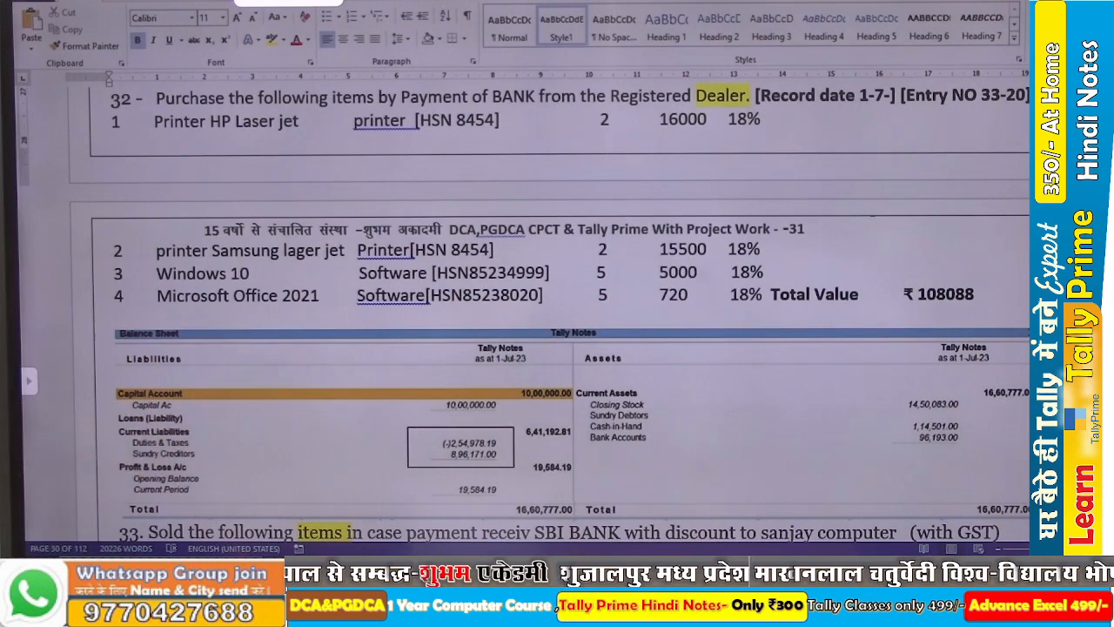
key("alt+Tab")
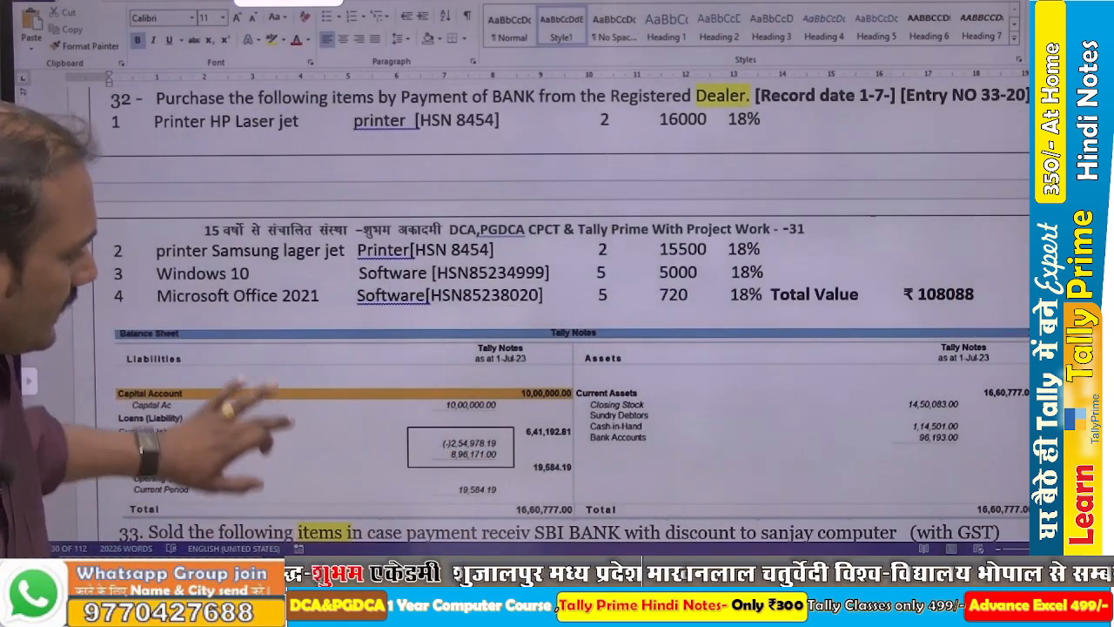
scroll(557, 313, "down", 5)
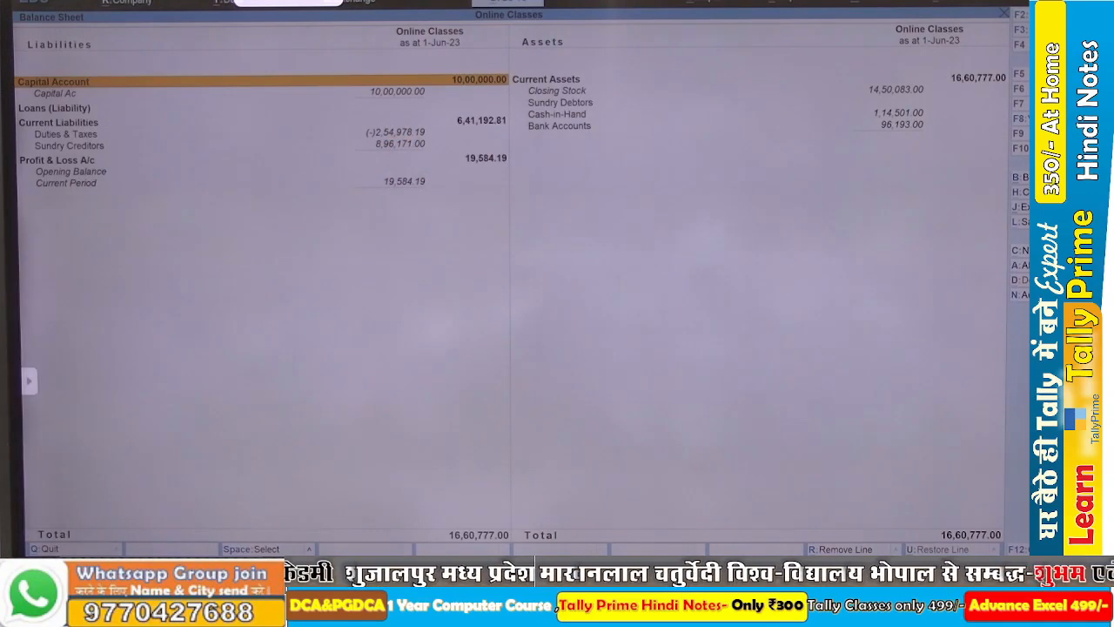
key("alt+F5")
key("alt+F5")
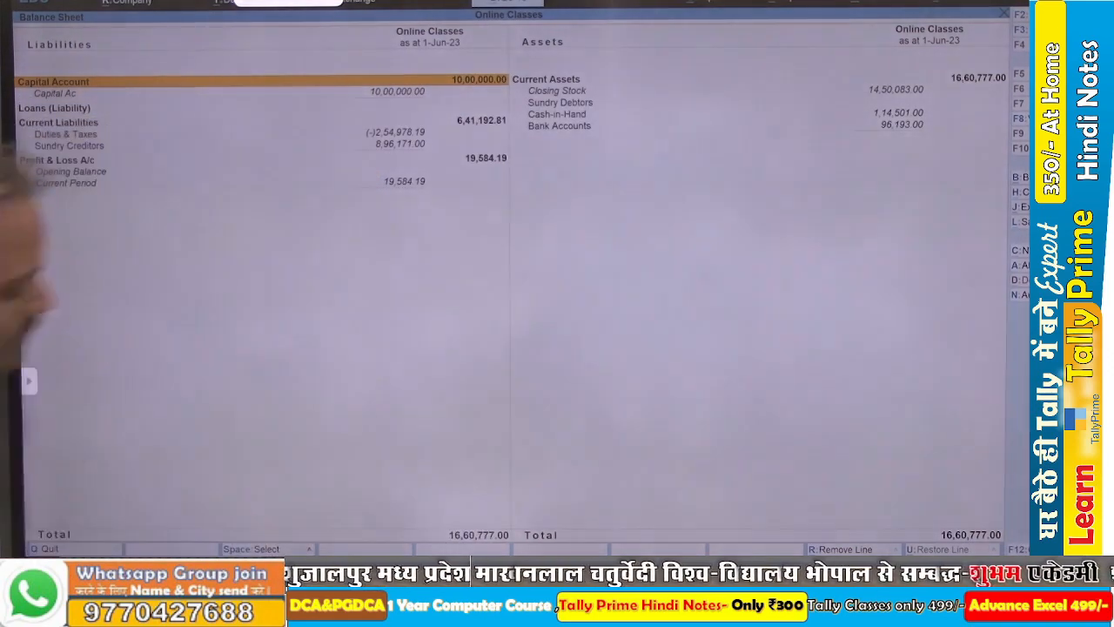
key("alt+Tab")
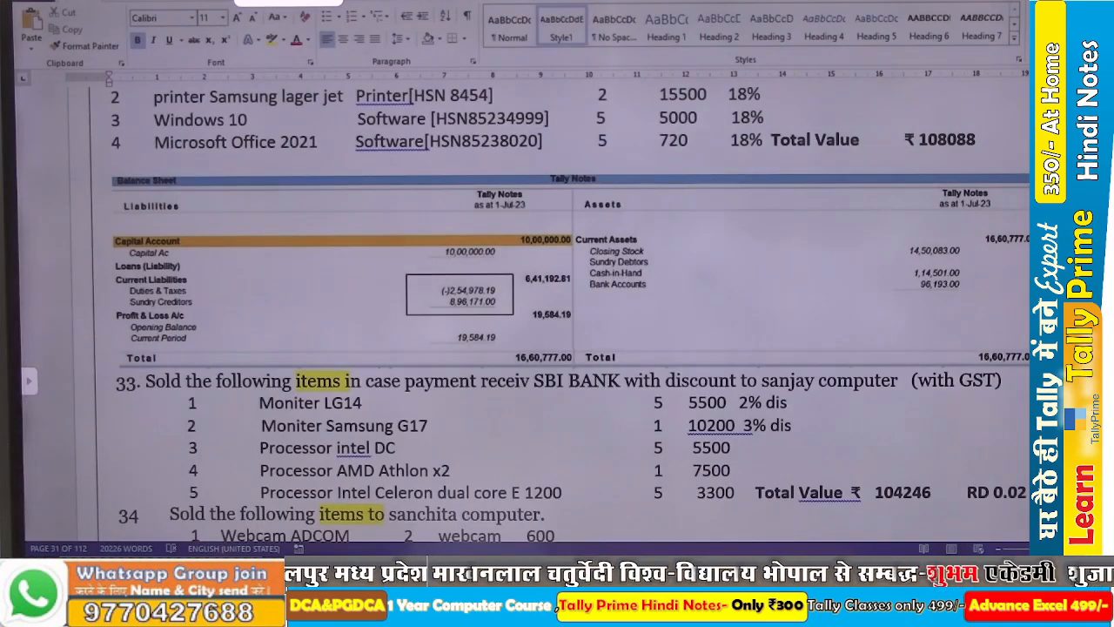
key("alt+Tab")
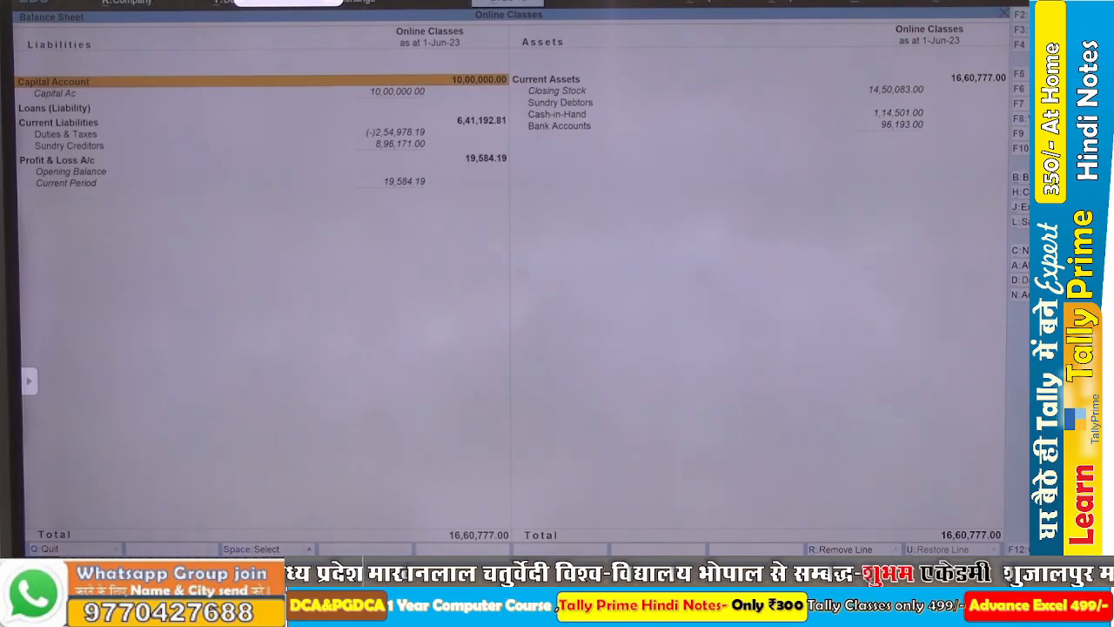
key("alt+Tab")
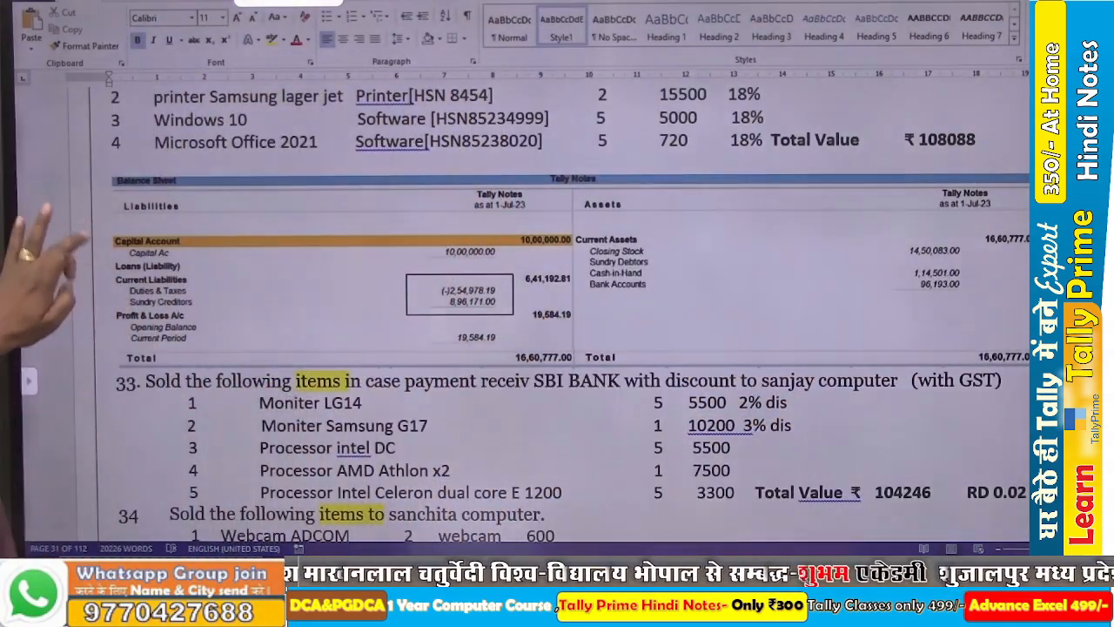
Review entry 32 in the Word exercise and look through the sales entries from number 33 to 38.
scroll(557, 313, "up", 2)
scroll(557, 313, "up", 1)
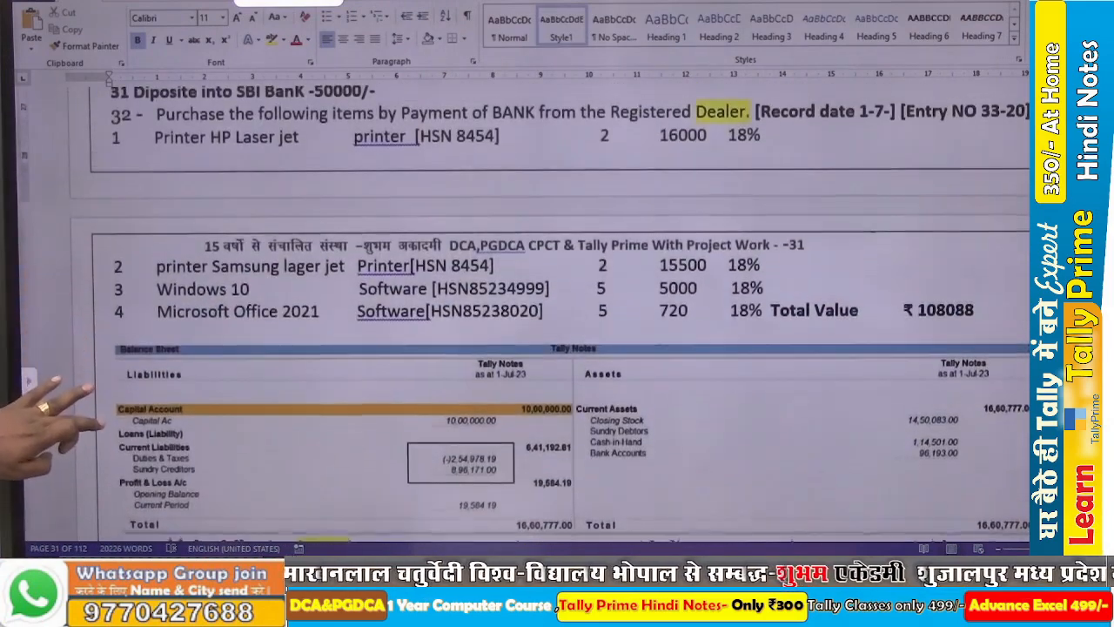
scroll(557, 314, "down", 3)
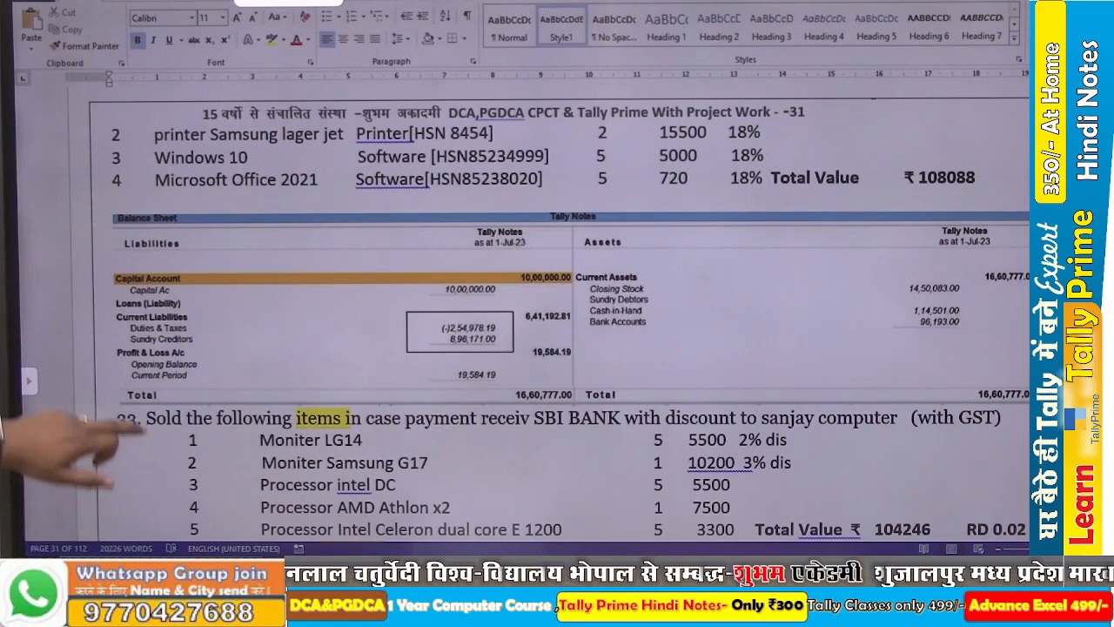
scroll(557, 313, "down", 5)
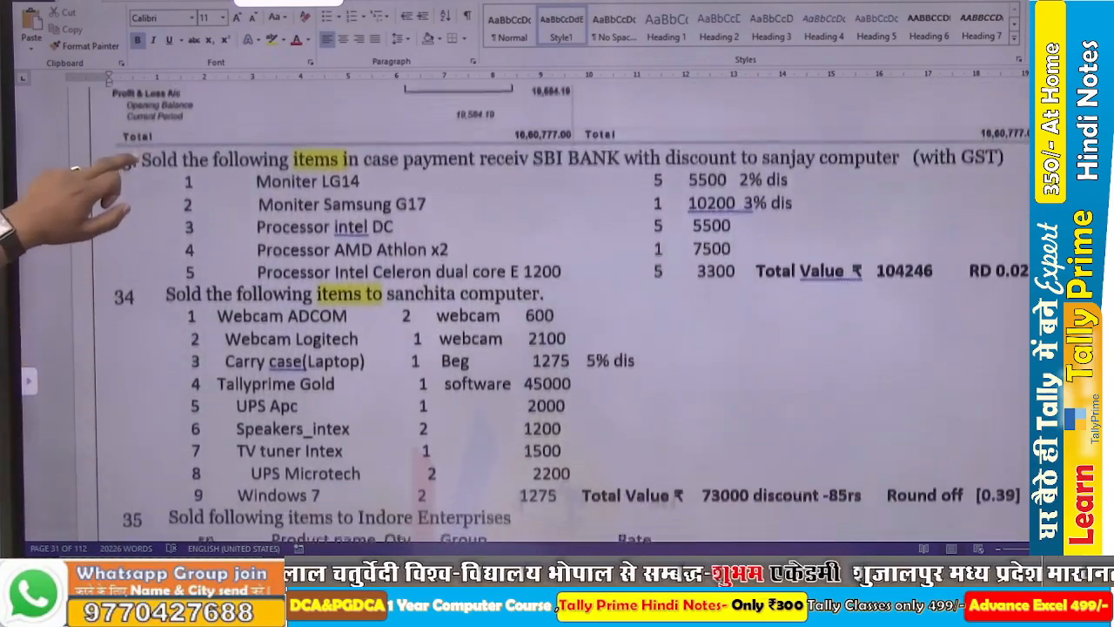
scroll(515, 311, "down", 15)
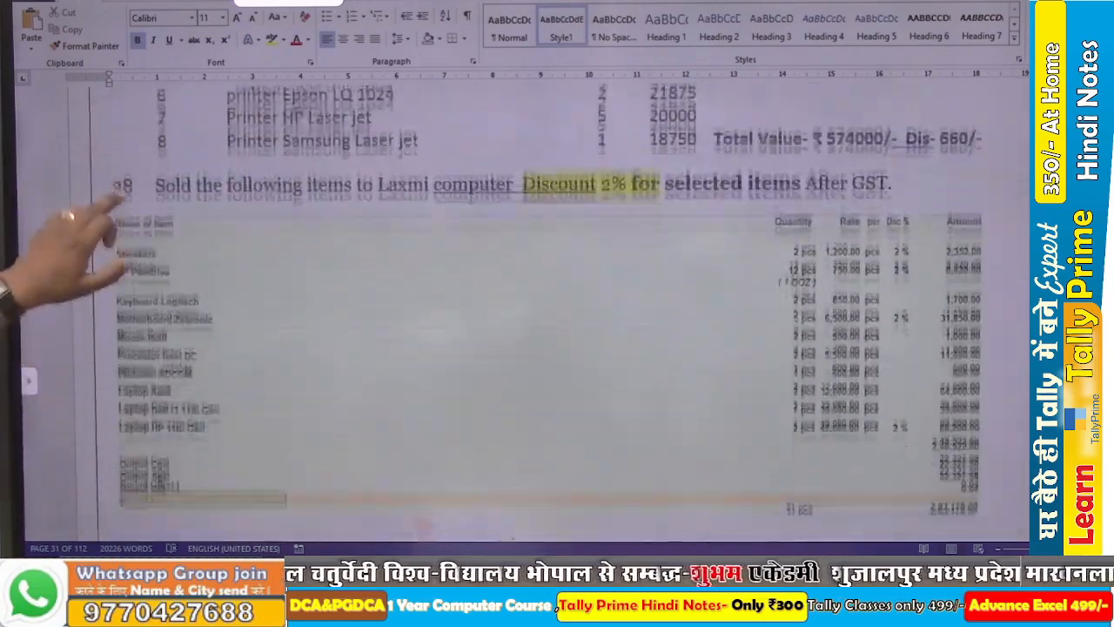
Return to entry 33 in the Word exercise and insert a blank line between the printed balance sheet and the entry.
scroll(557, 305, "up", 10)
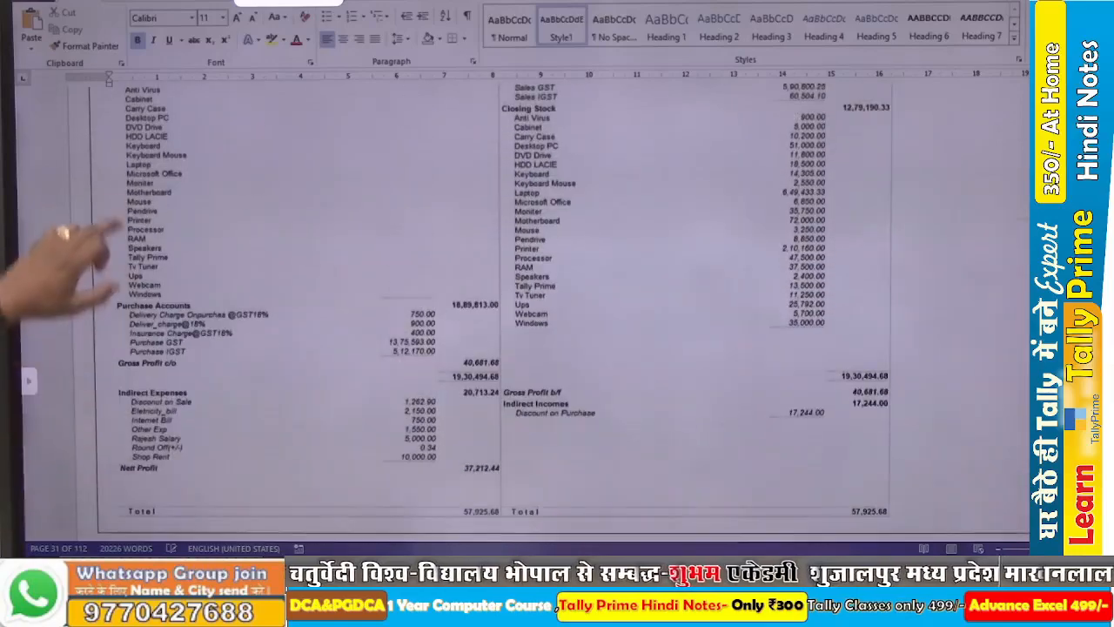
scroll(460, 306, "up", 5)
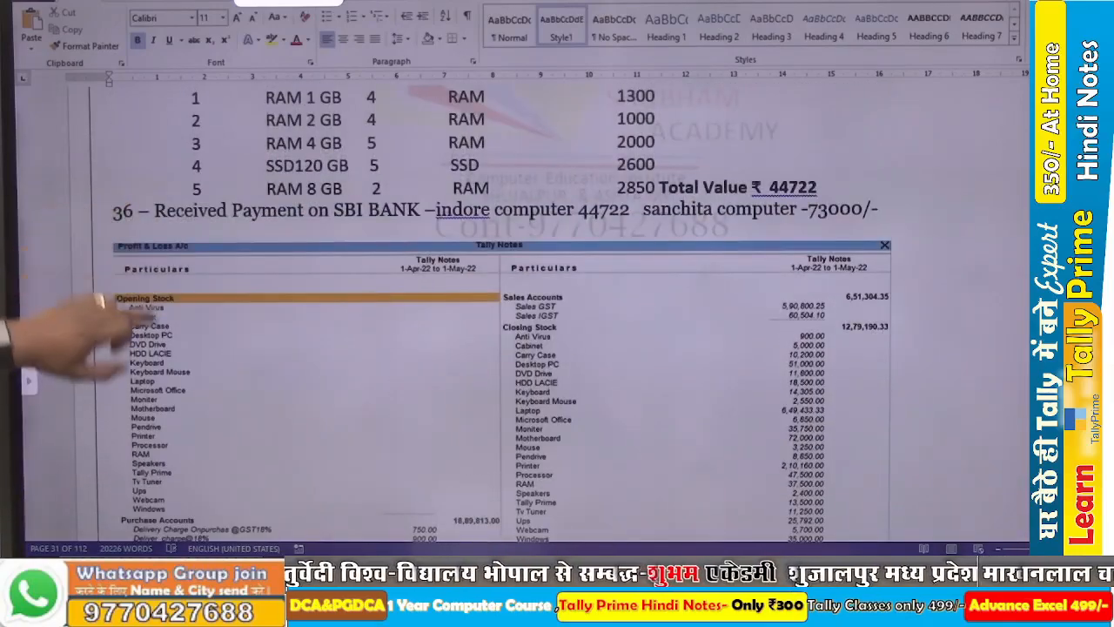
scroll(446, 306, "down", 3)
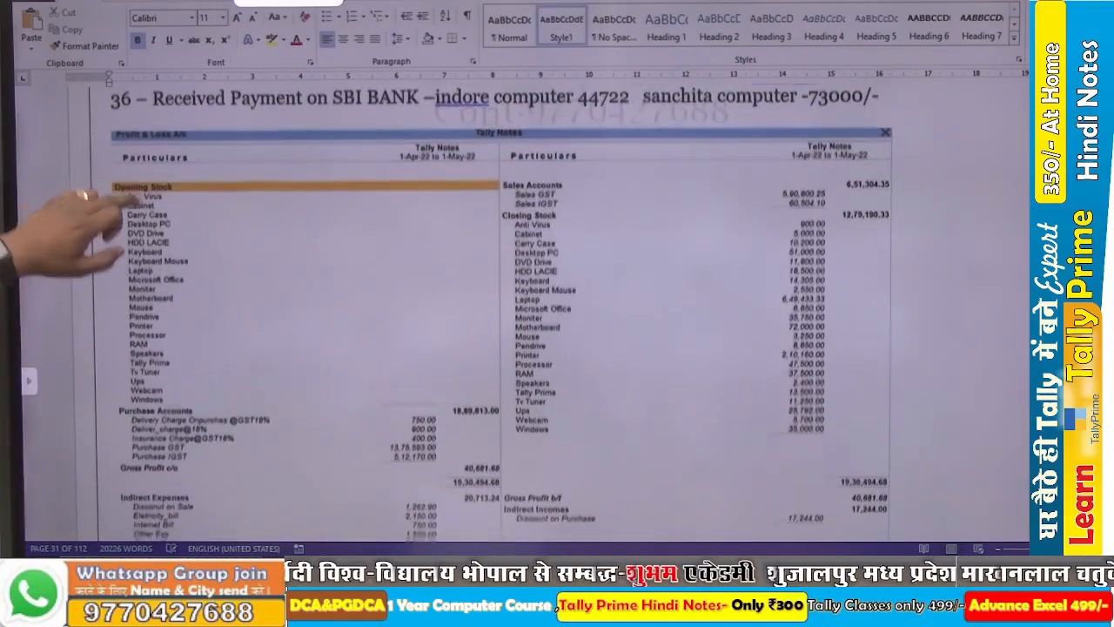
scroll(459, 306, "up", 12)
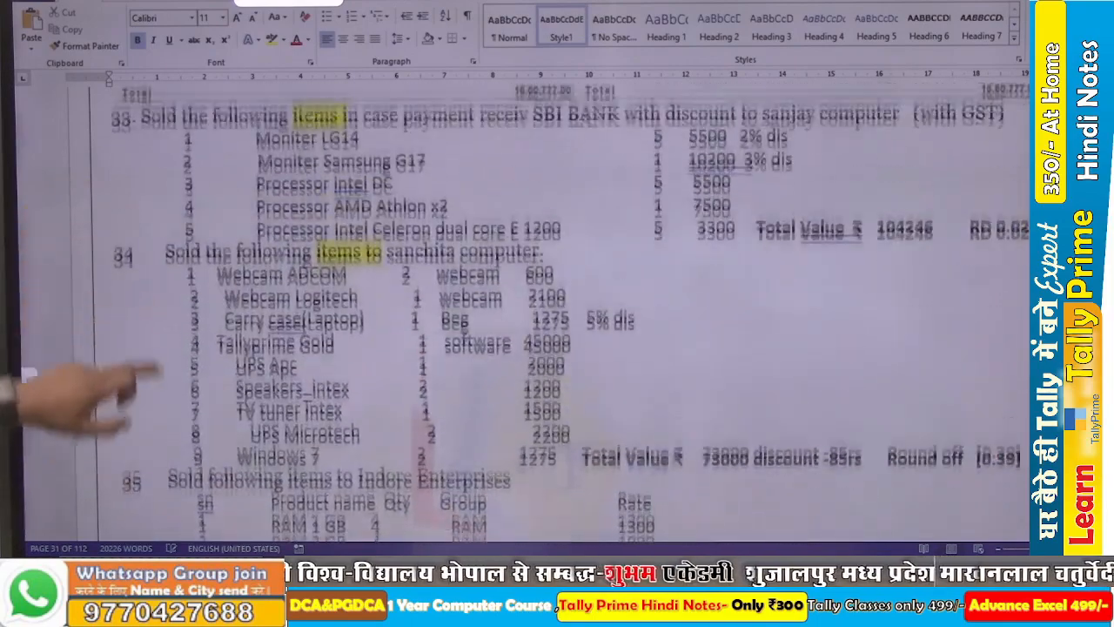
scroll(557, 313, "up", 5)
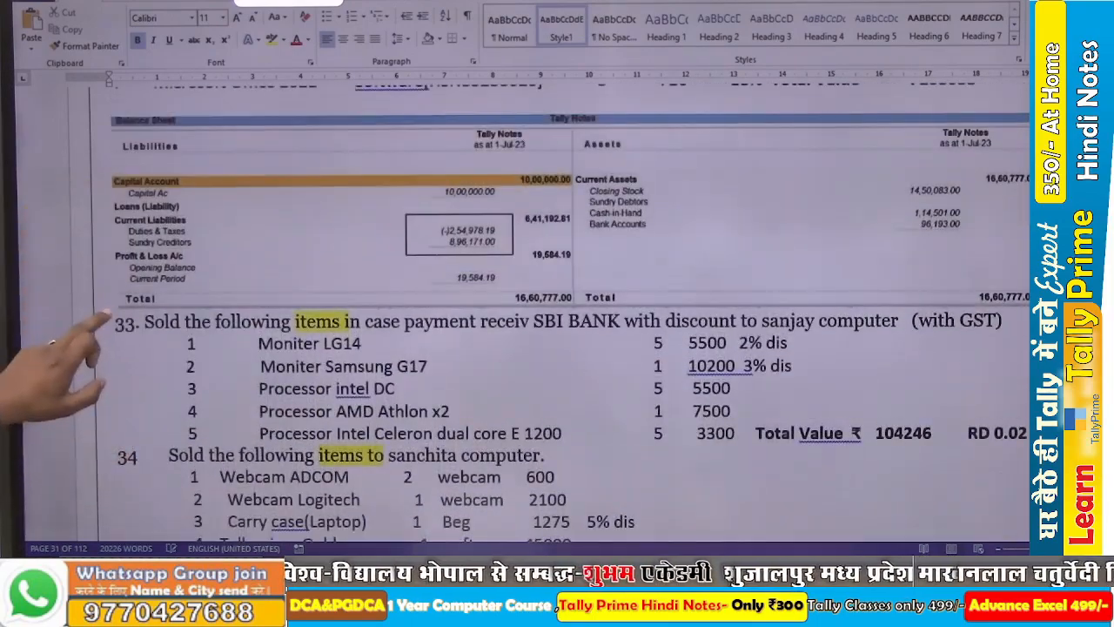
left_click(114, 340)
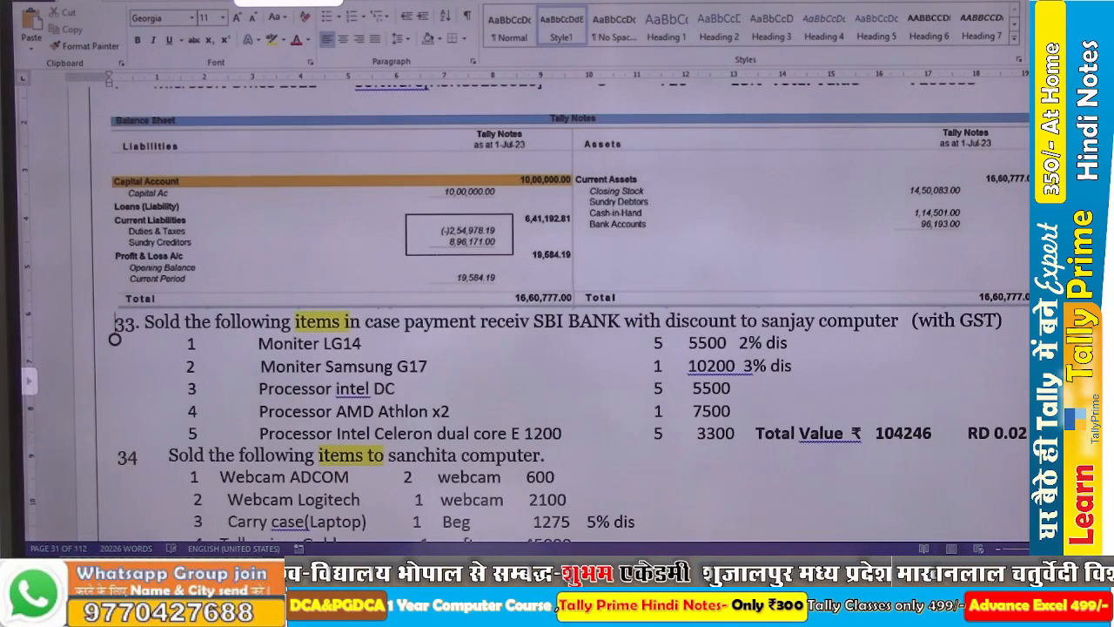
key("Return")
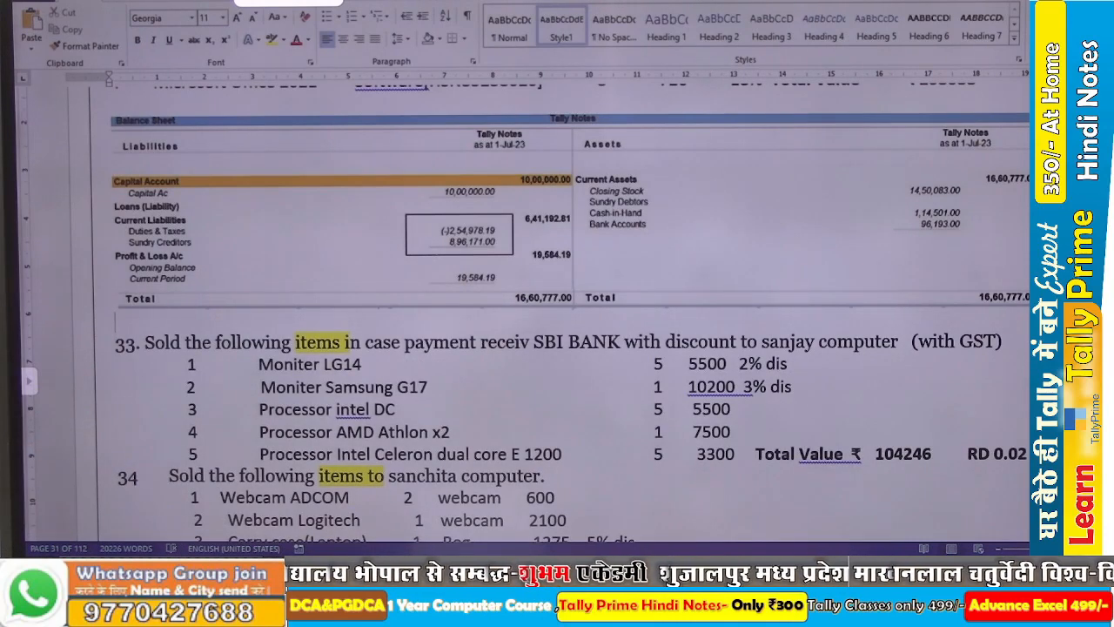
Switch to TallyPrime and leave the Balance Sheet to return to the Gateway of Tally.
key("alt+Tab")
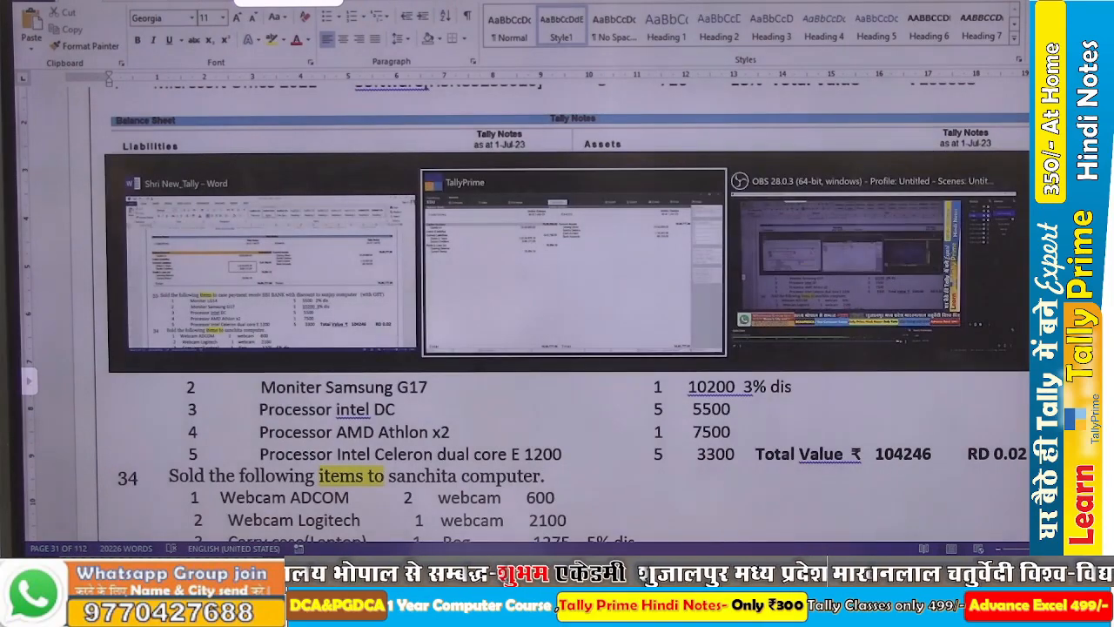
key("Escape")
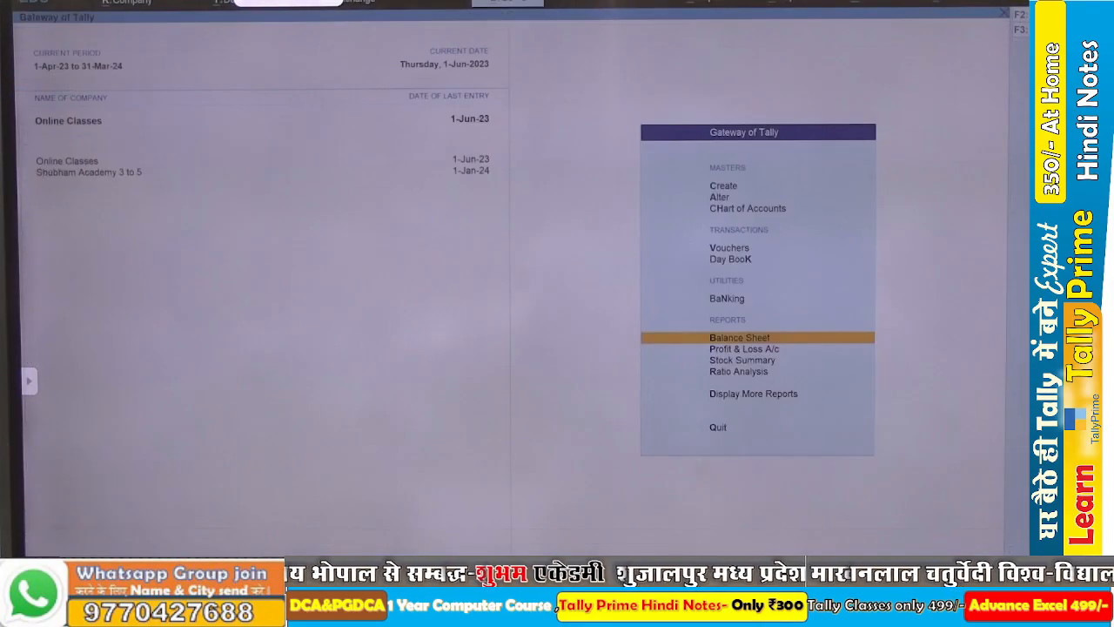
key("Escape")
key("Escape")
key("Escape")
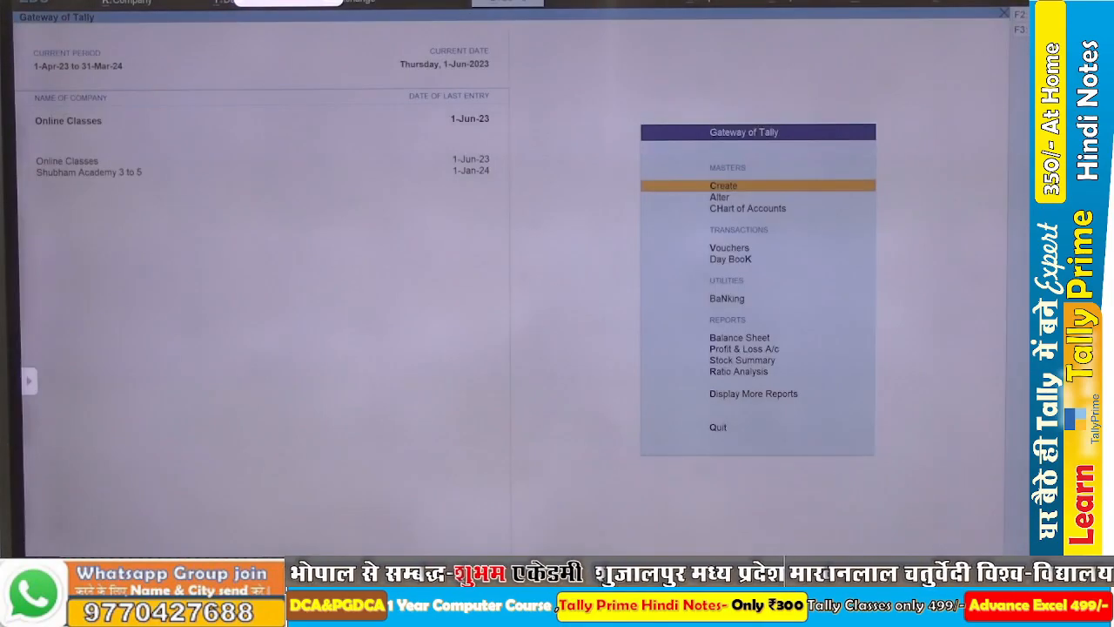
Open the Inventory Books among TallyPrime's additional display reports.
key("d")
key("Down")
key("Down")
key("Down")
key("Down")
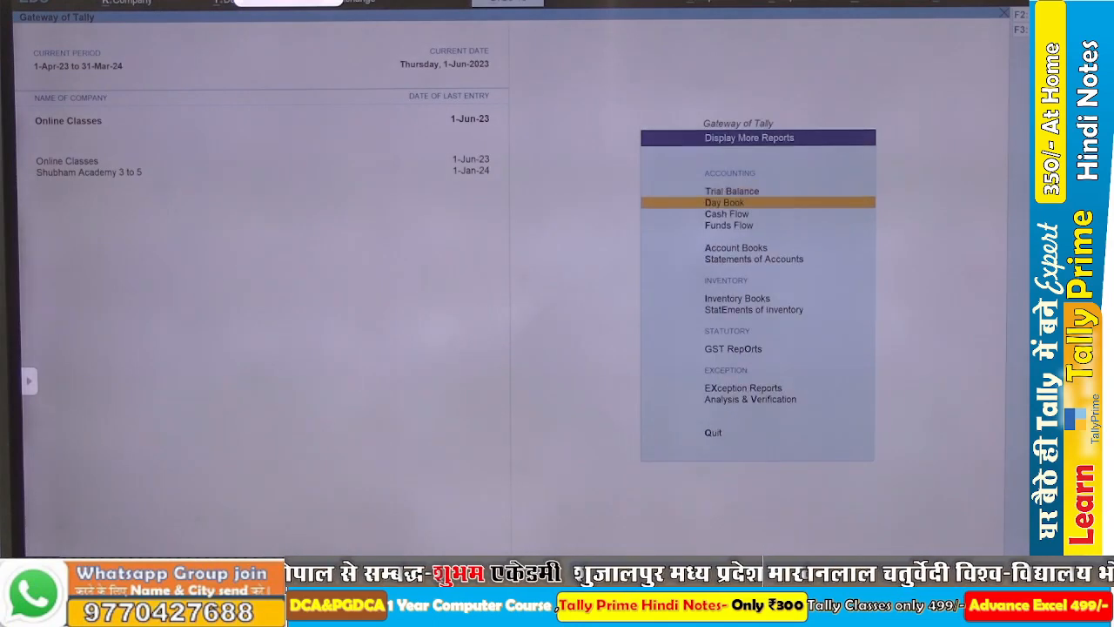
key("Down")
key("Down")
key("Down")
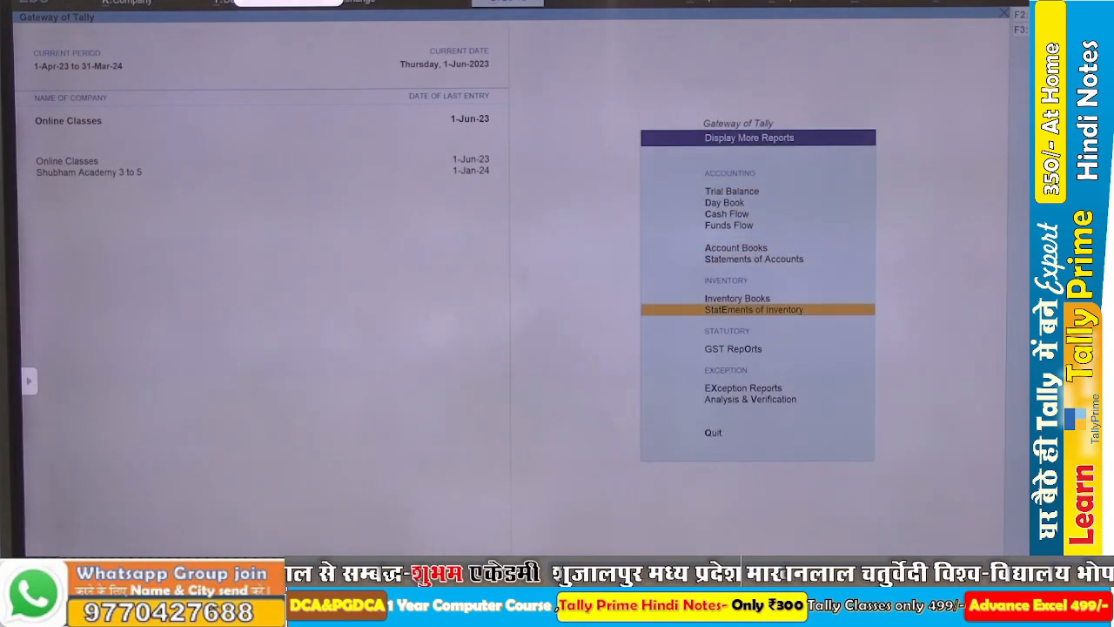
key("Up")
key("Return")
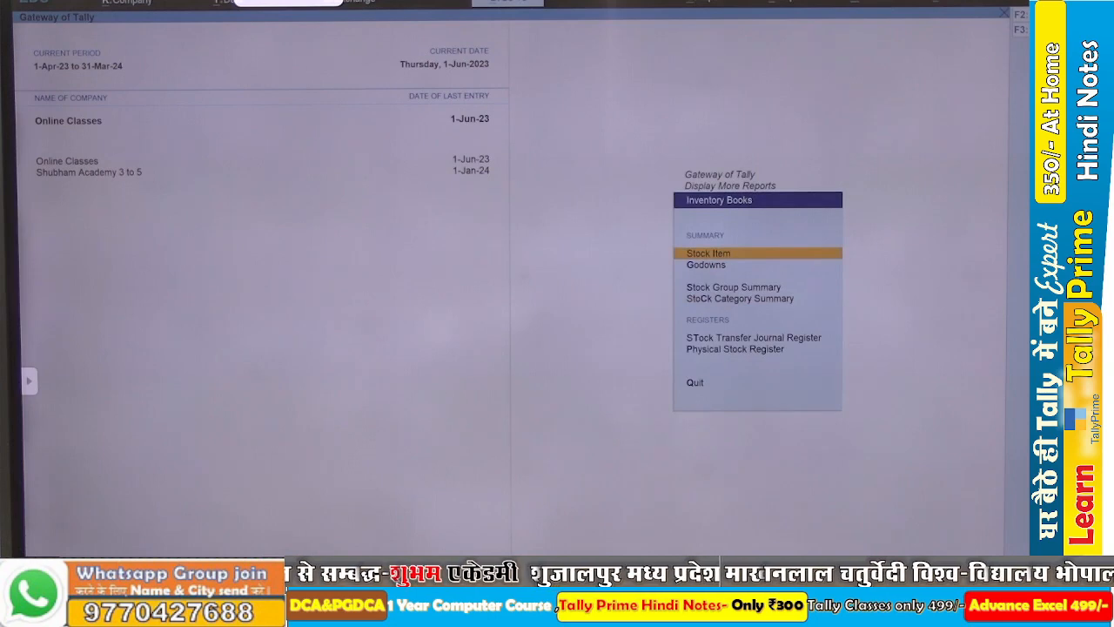
Open the Godowns summary and drill down into the Main Location's stock list.
key("Down")
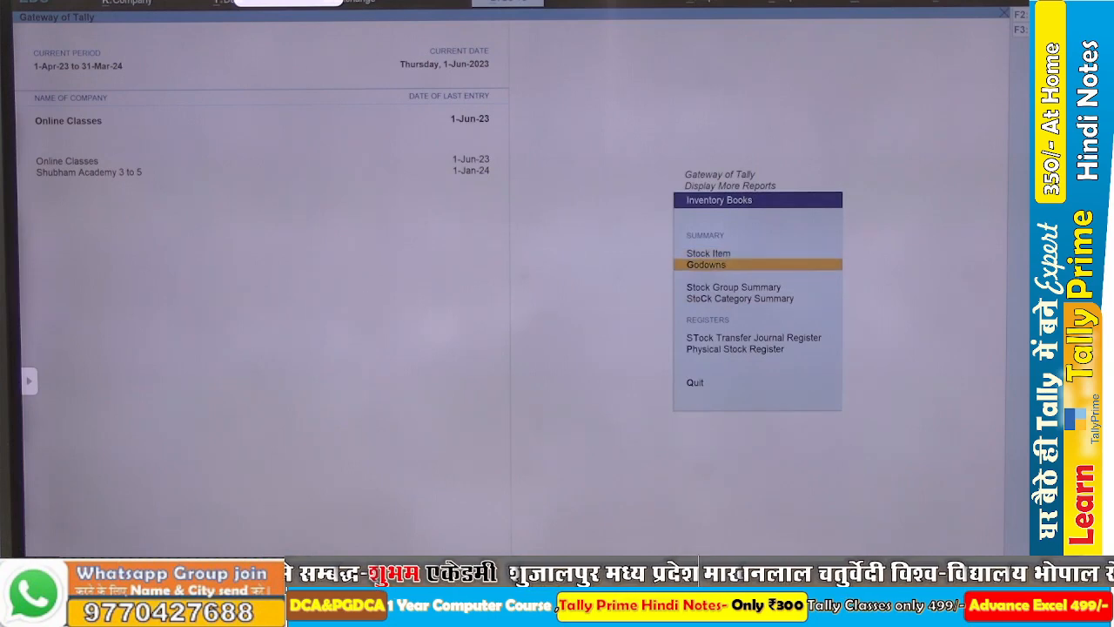
key("Return")
key("Return")
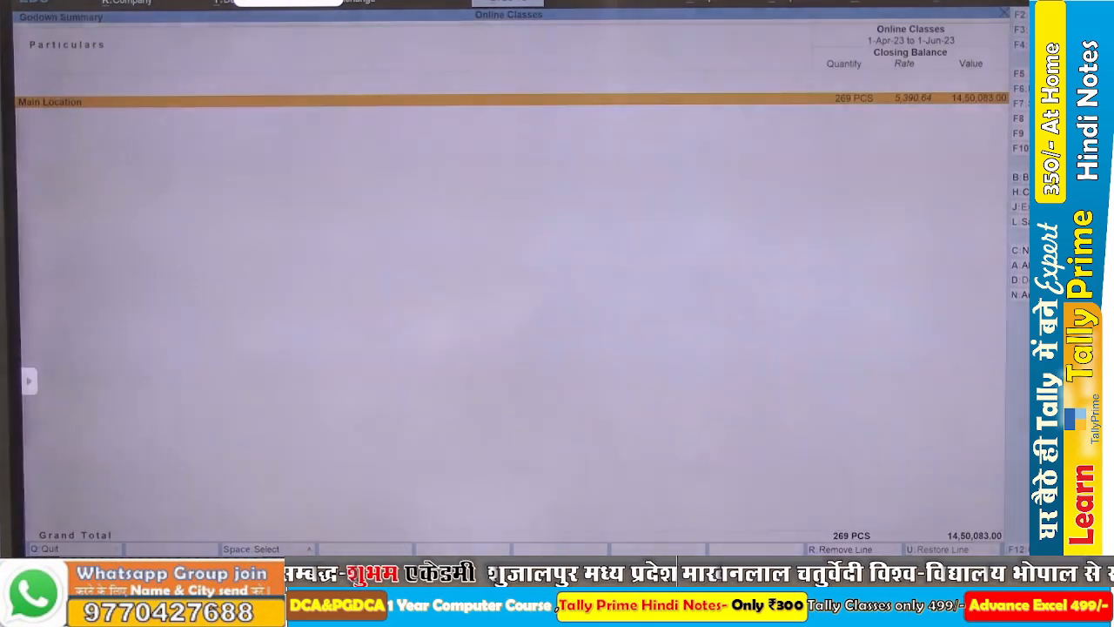
key("Return")
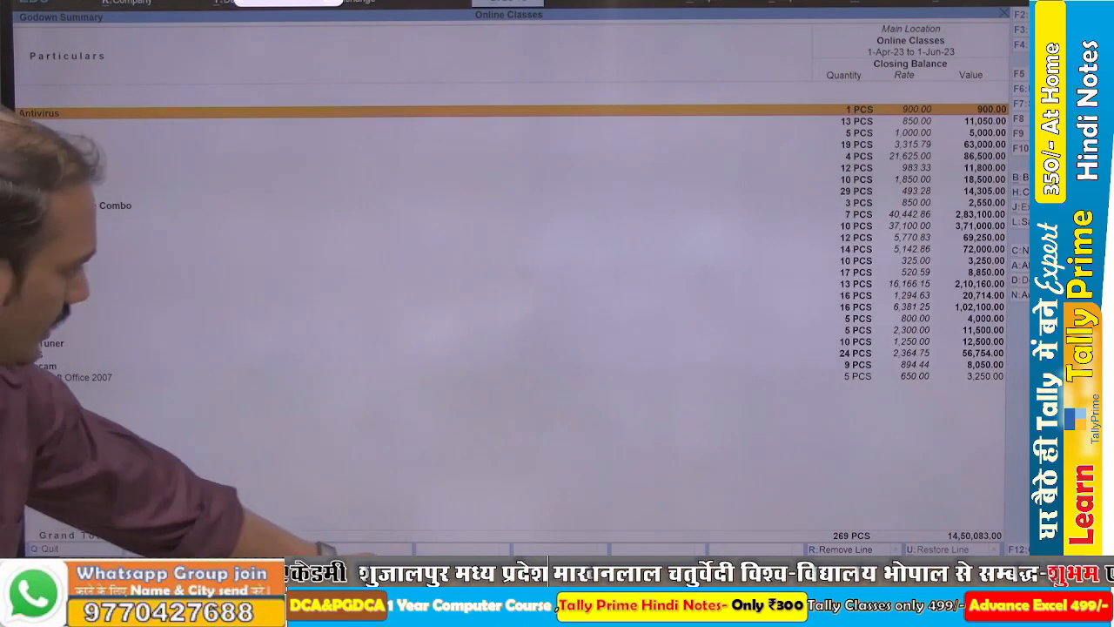
Switch to Word and paste a screenshot of the Godown Summary on the blank line above entry 33.
key("alt+Tab")
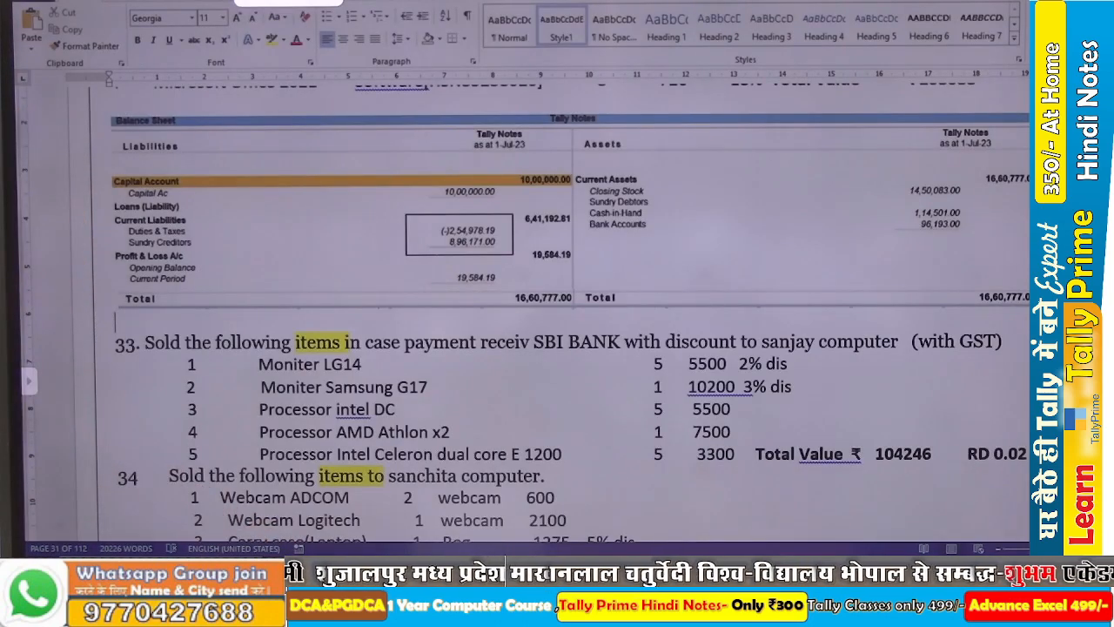
scroll(570, 314, "down", 3)
key("alt+Tab")
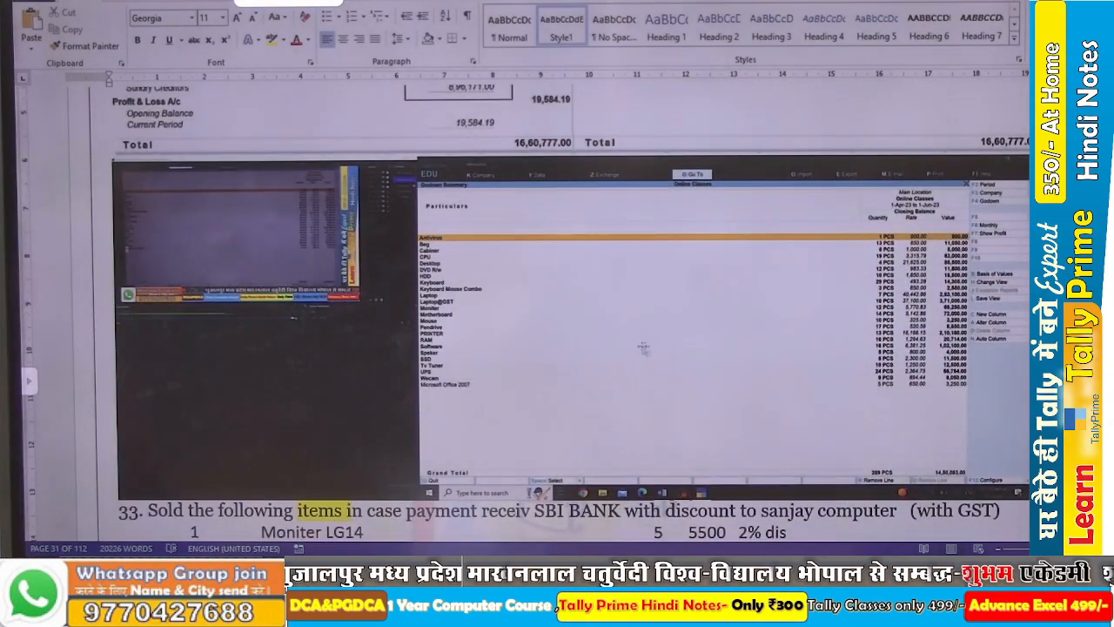
Crop the pasted screenshot to remove the second screen, the program bar above the report and the empty area below the stock list.
left_click(628, 344)
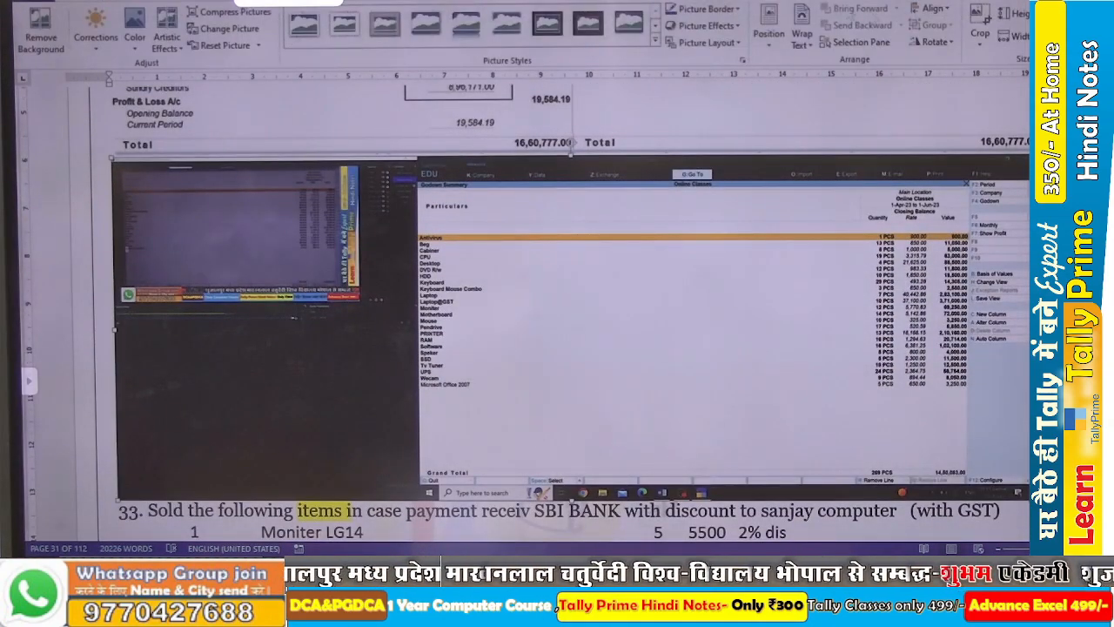
left_click(979, 30)
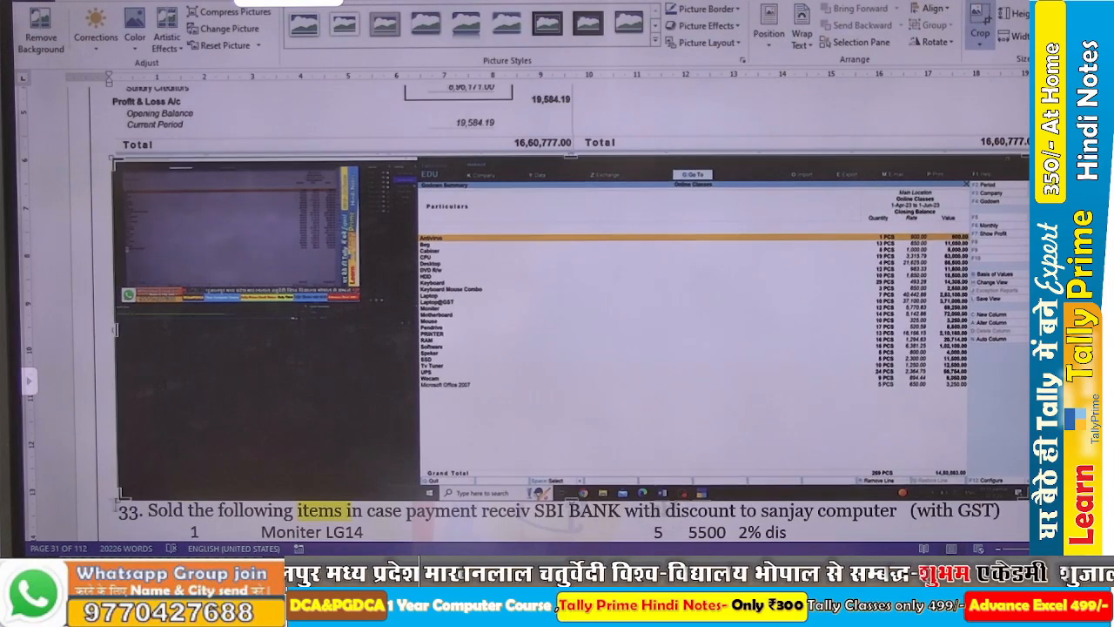
left_click_drag(120, 494, 421, 482)
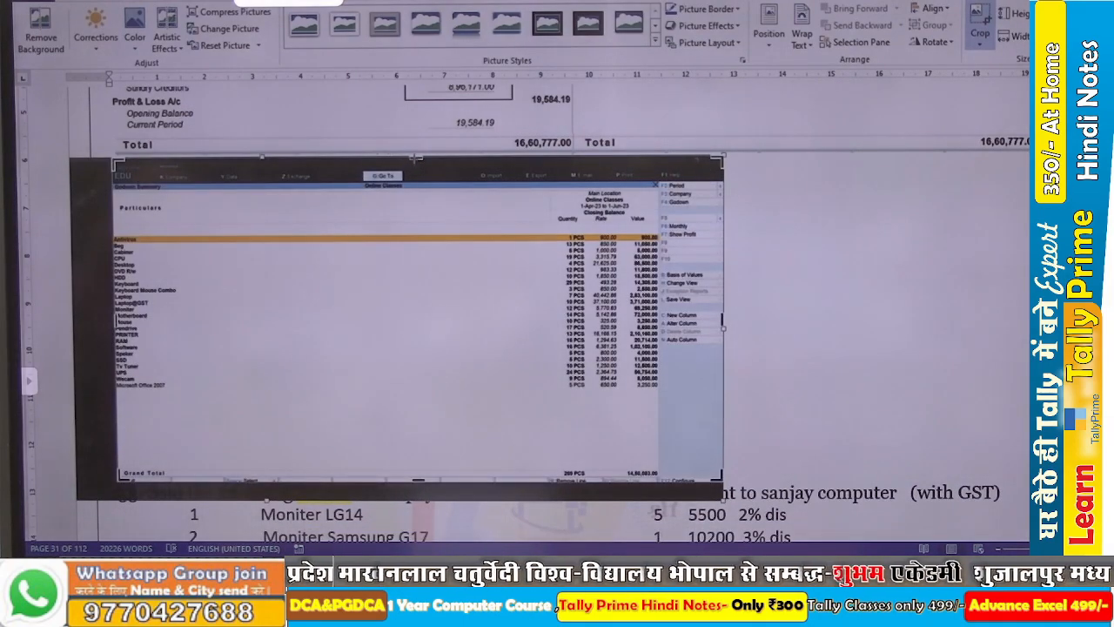
left_click_drag(416, 159, 412, 188)
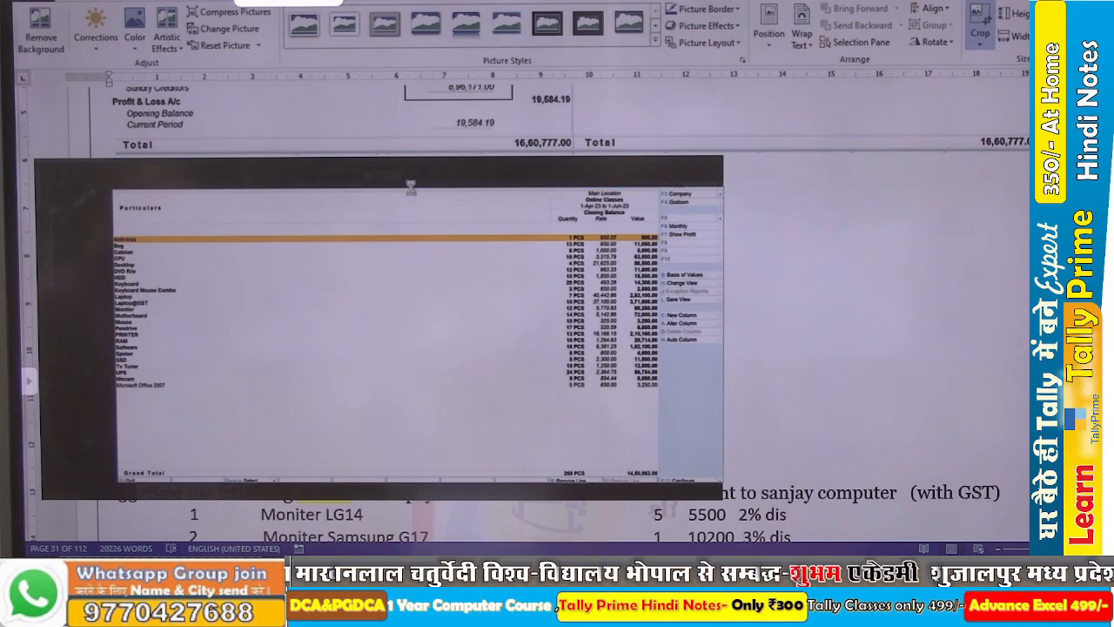
scroll(381, 418, "down", 1)
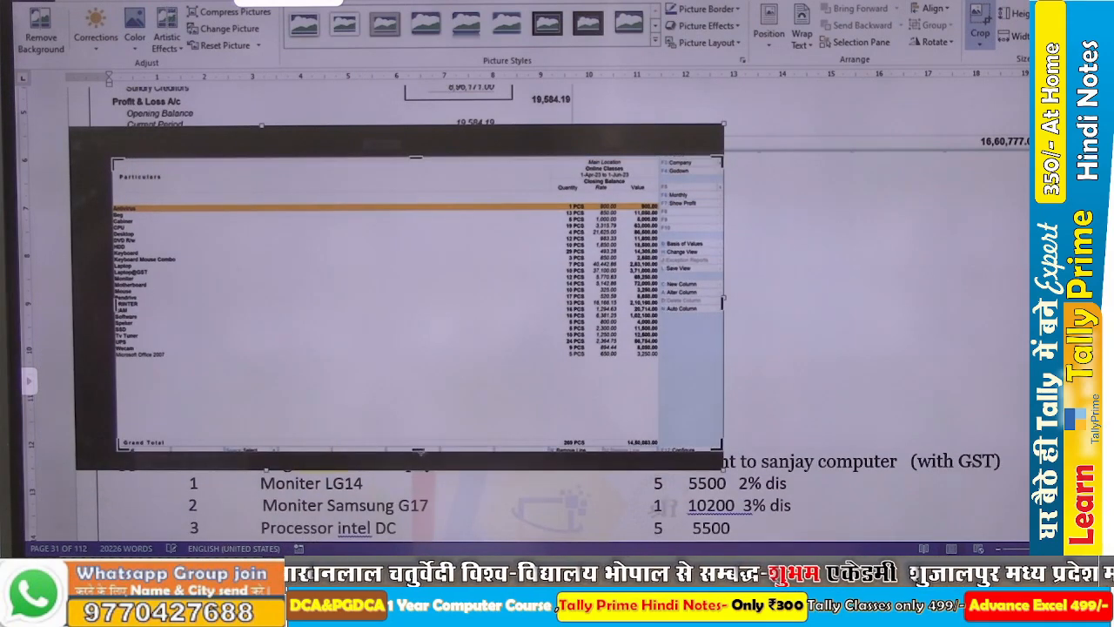
mouse_move(417, 450)
left_mouse_down()
mouse_move(426, 453)
mouse_move(435, 405)
mouse_move(423, 446)
left_mouse_up()
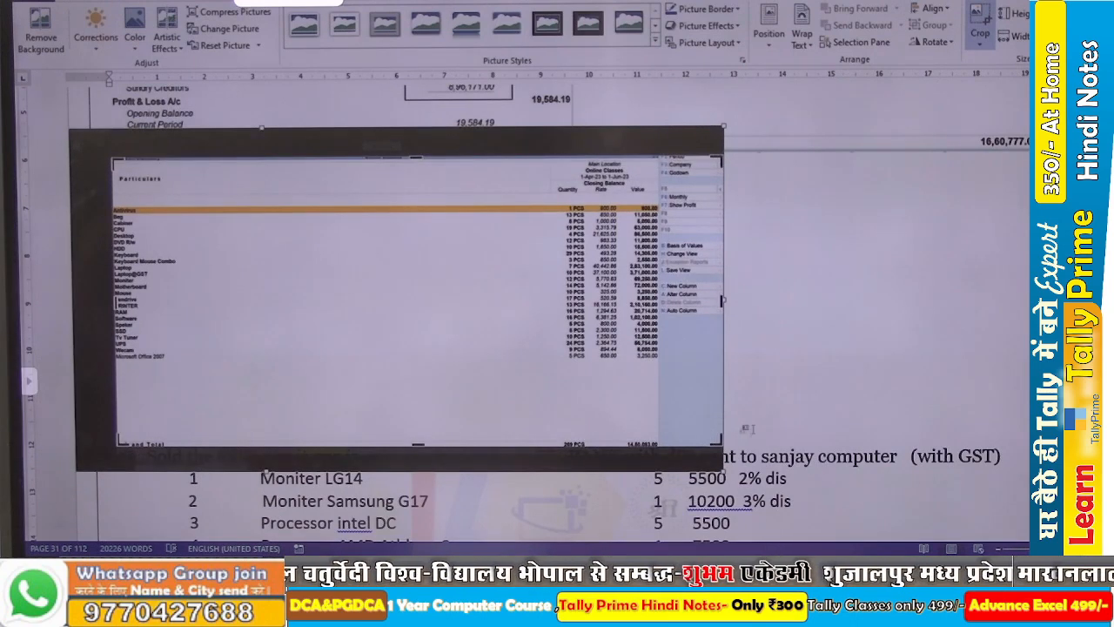
left_click_drag(721, 442, 721, 362)
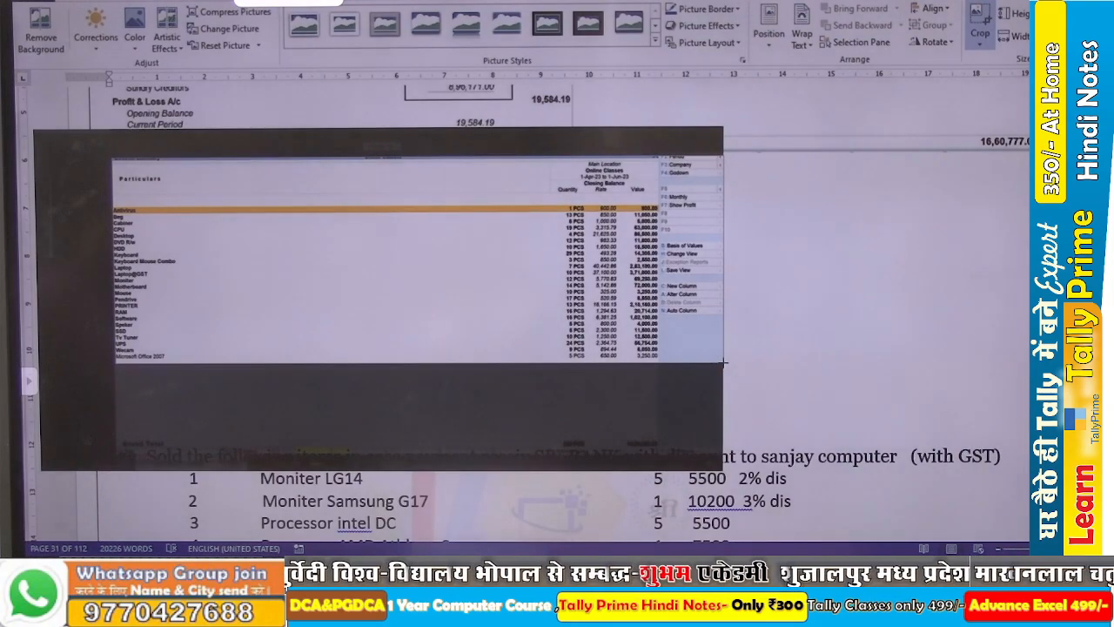
left_click(777, 333)
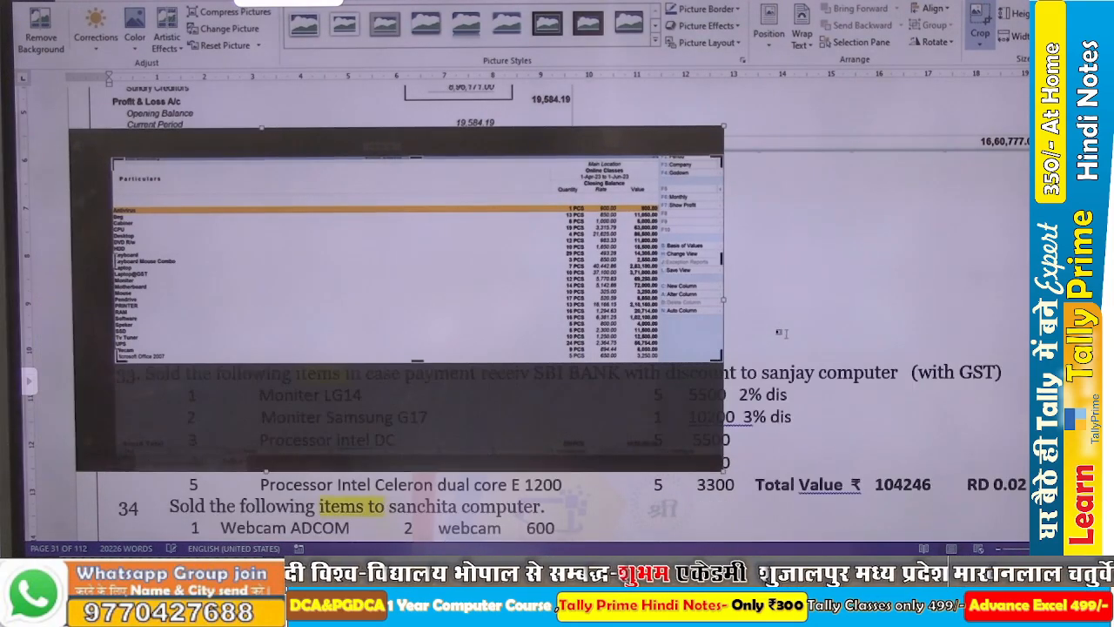
Enlarge the cropped Godown Summary picture to nearly the page width and save the Word document.
left_click(606, 275)
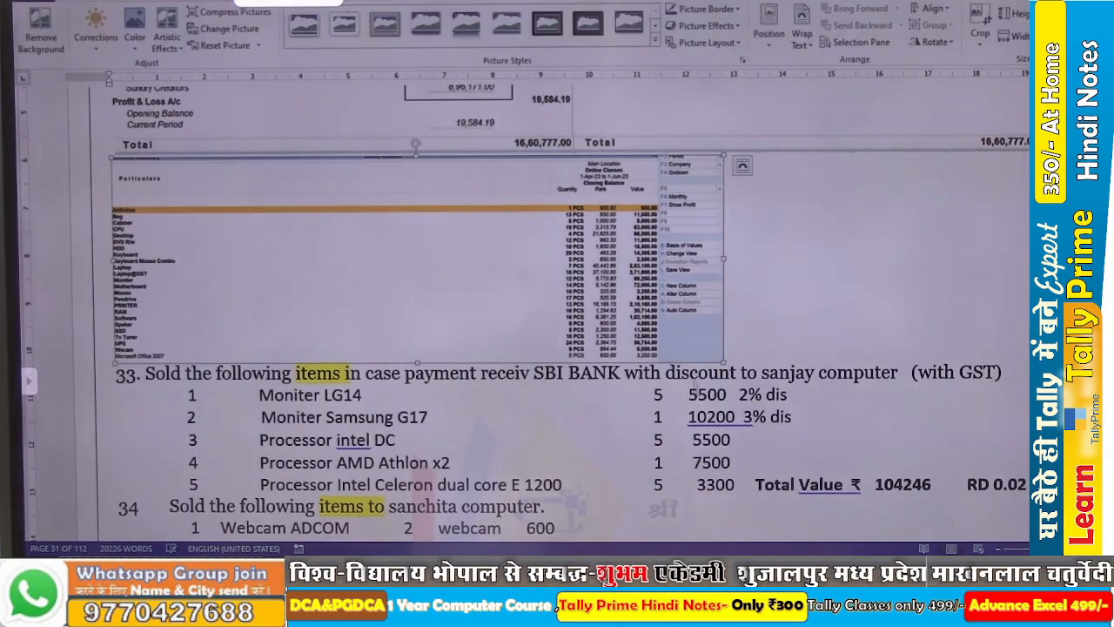
left_click_drag(723, 362, 980, 397)
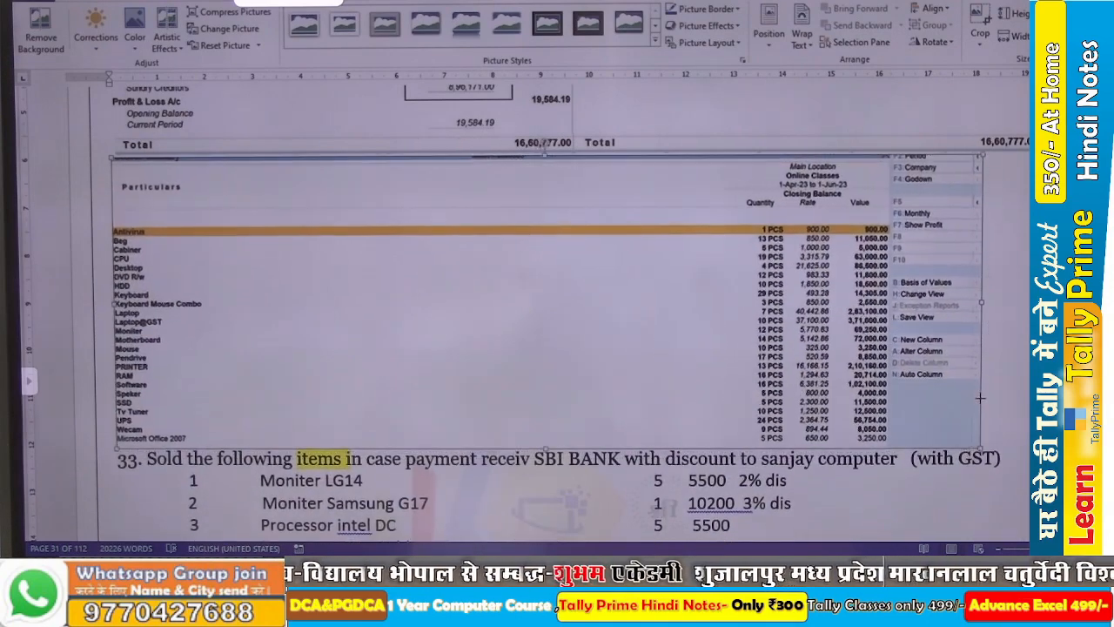
left_click(1008, 374)
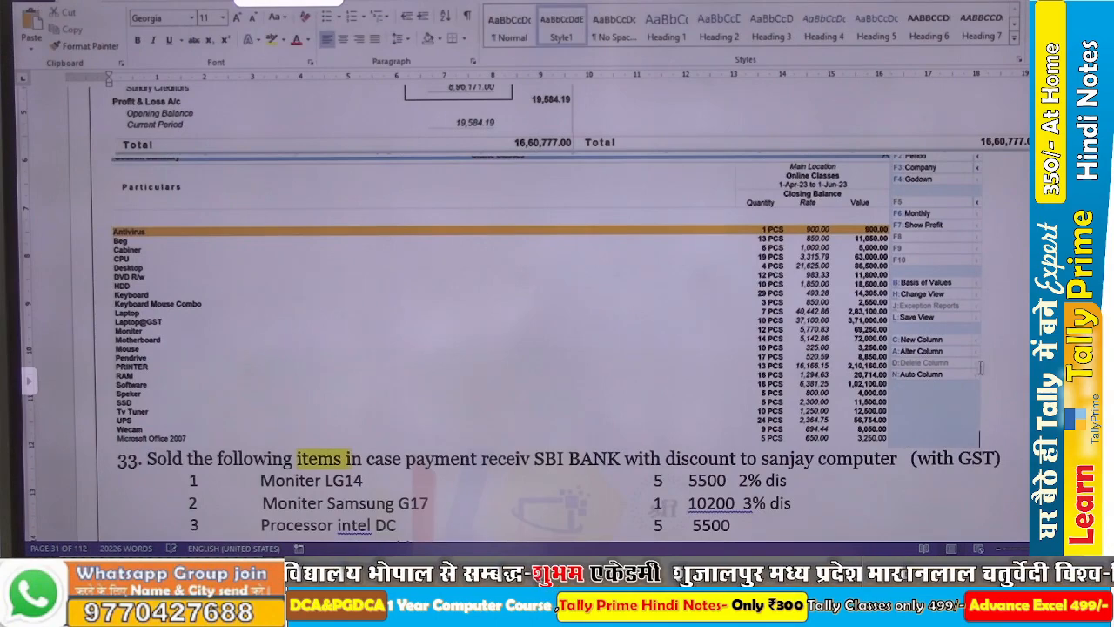
key("ctrl+s")
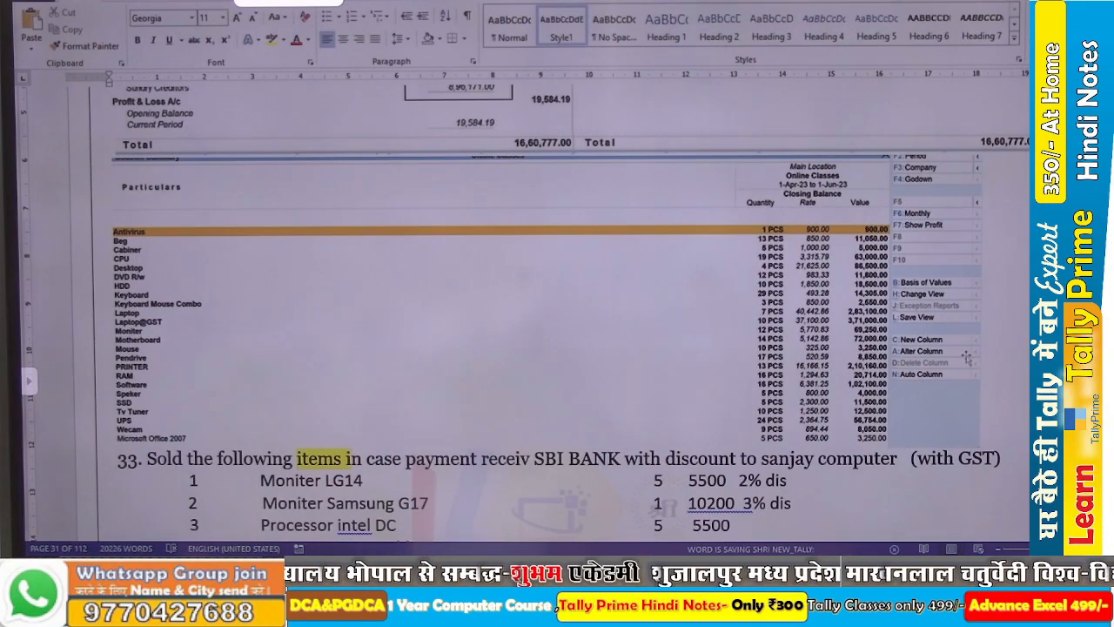